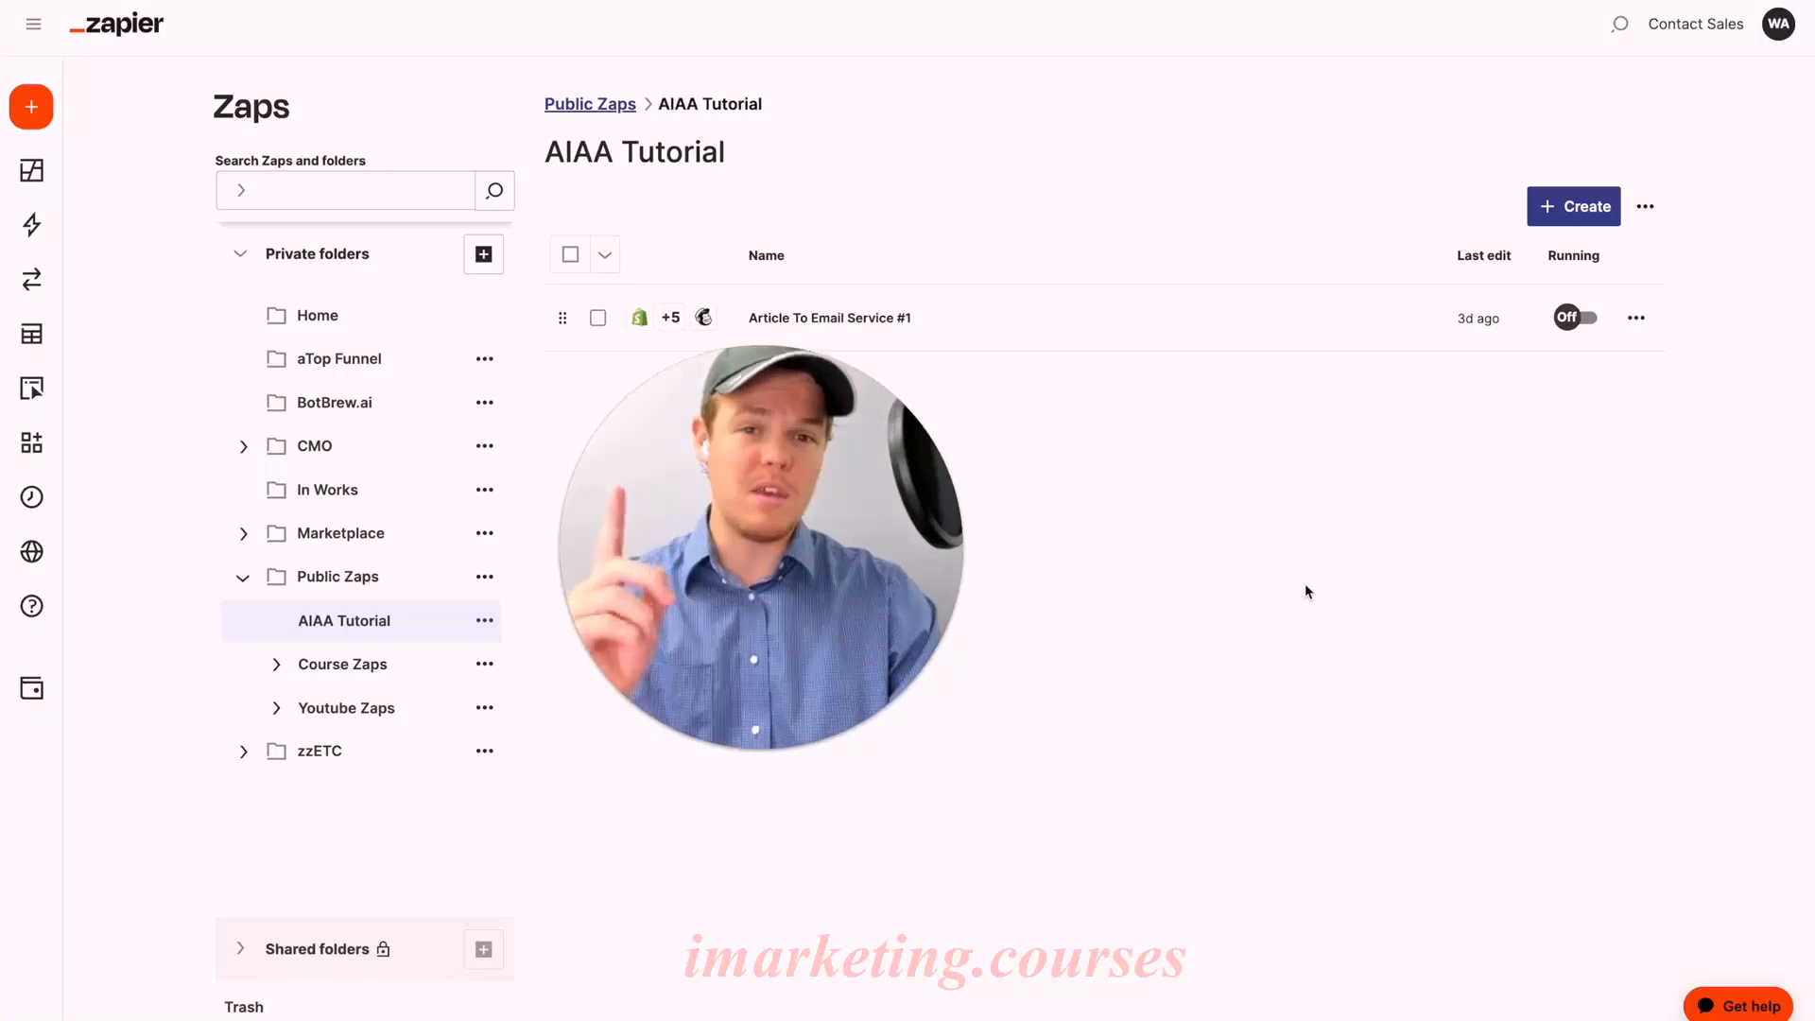
# Step: Bring up the Create menu from the AIAA Tutorial Zaps folder
pyautogui.click(1547, 206)
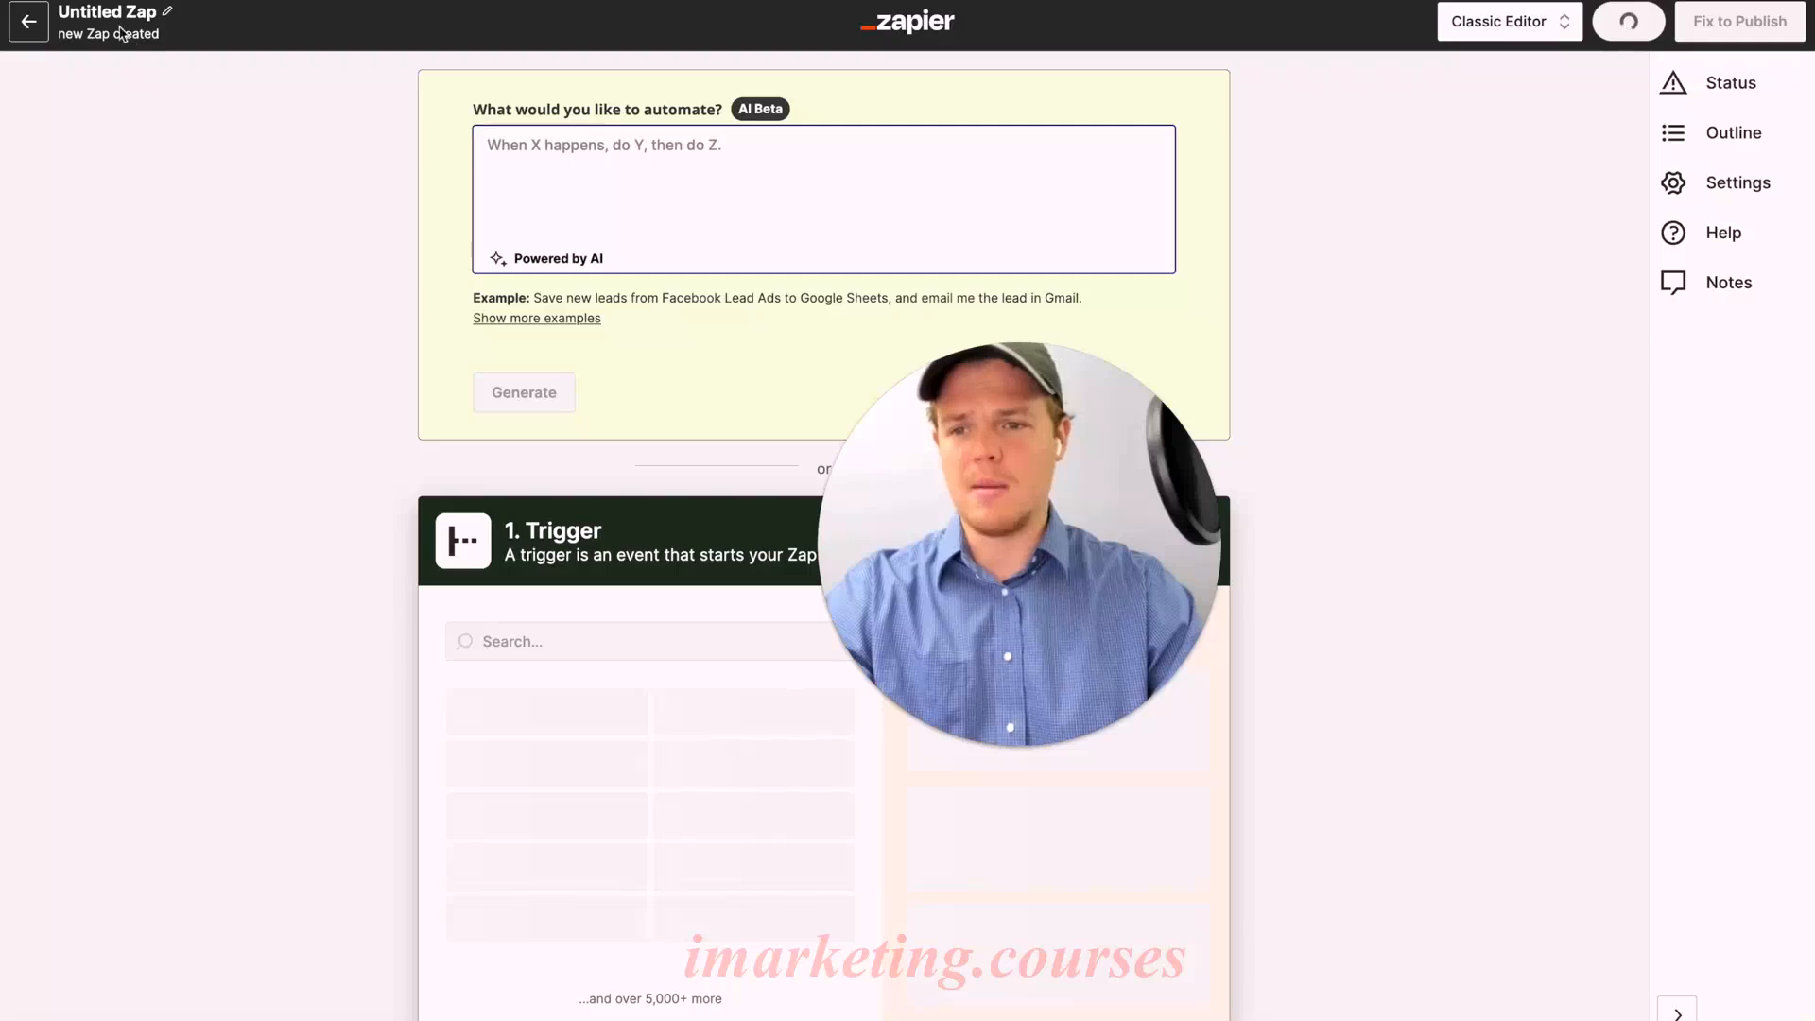
# Step: Start a new Zap and title it 'Manual Input To Email Service #2'
pyautogui.click(107, 12)
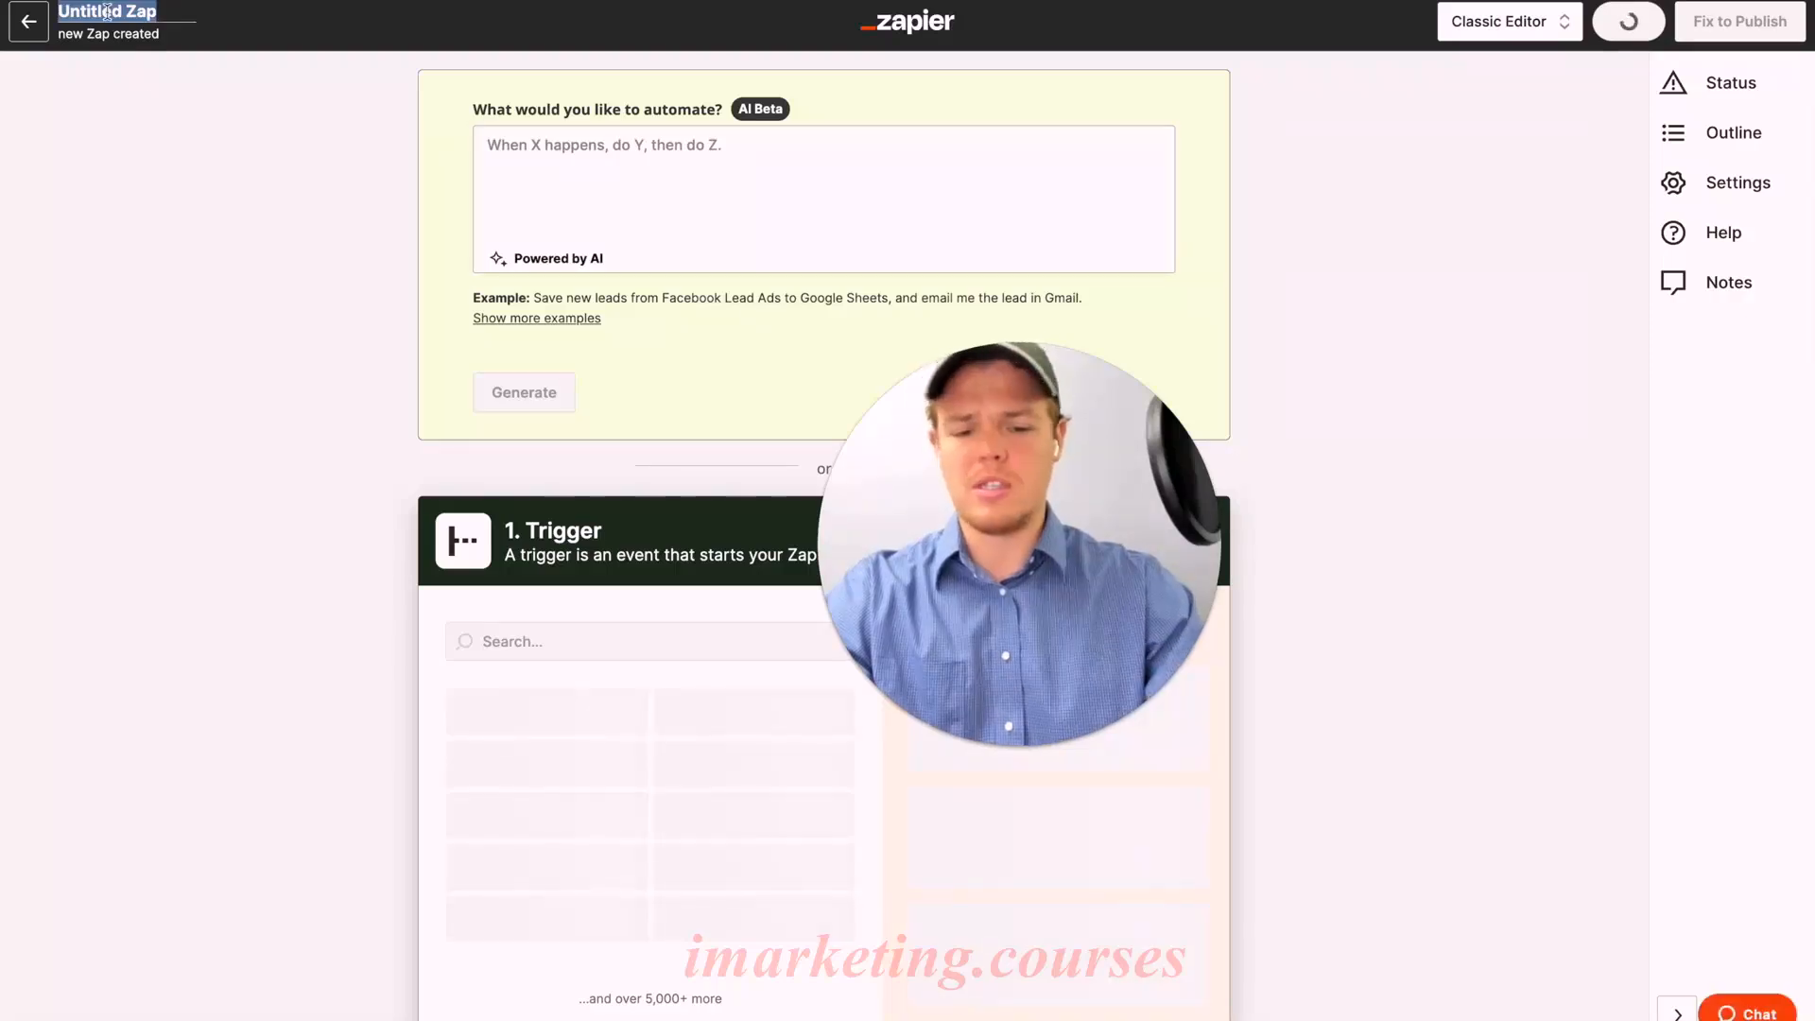
pyautogui.write('Manual Inout')
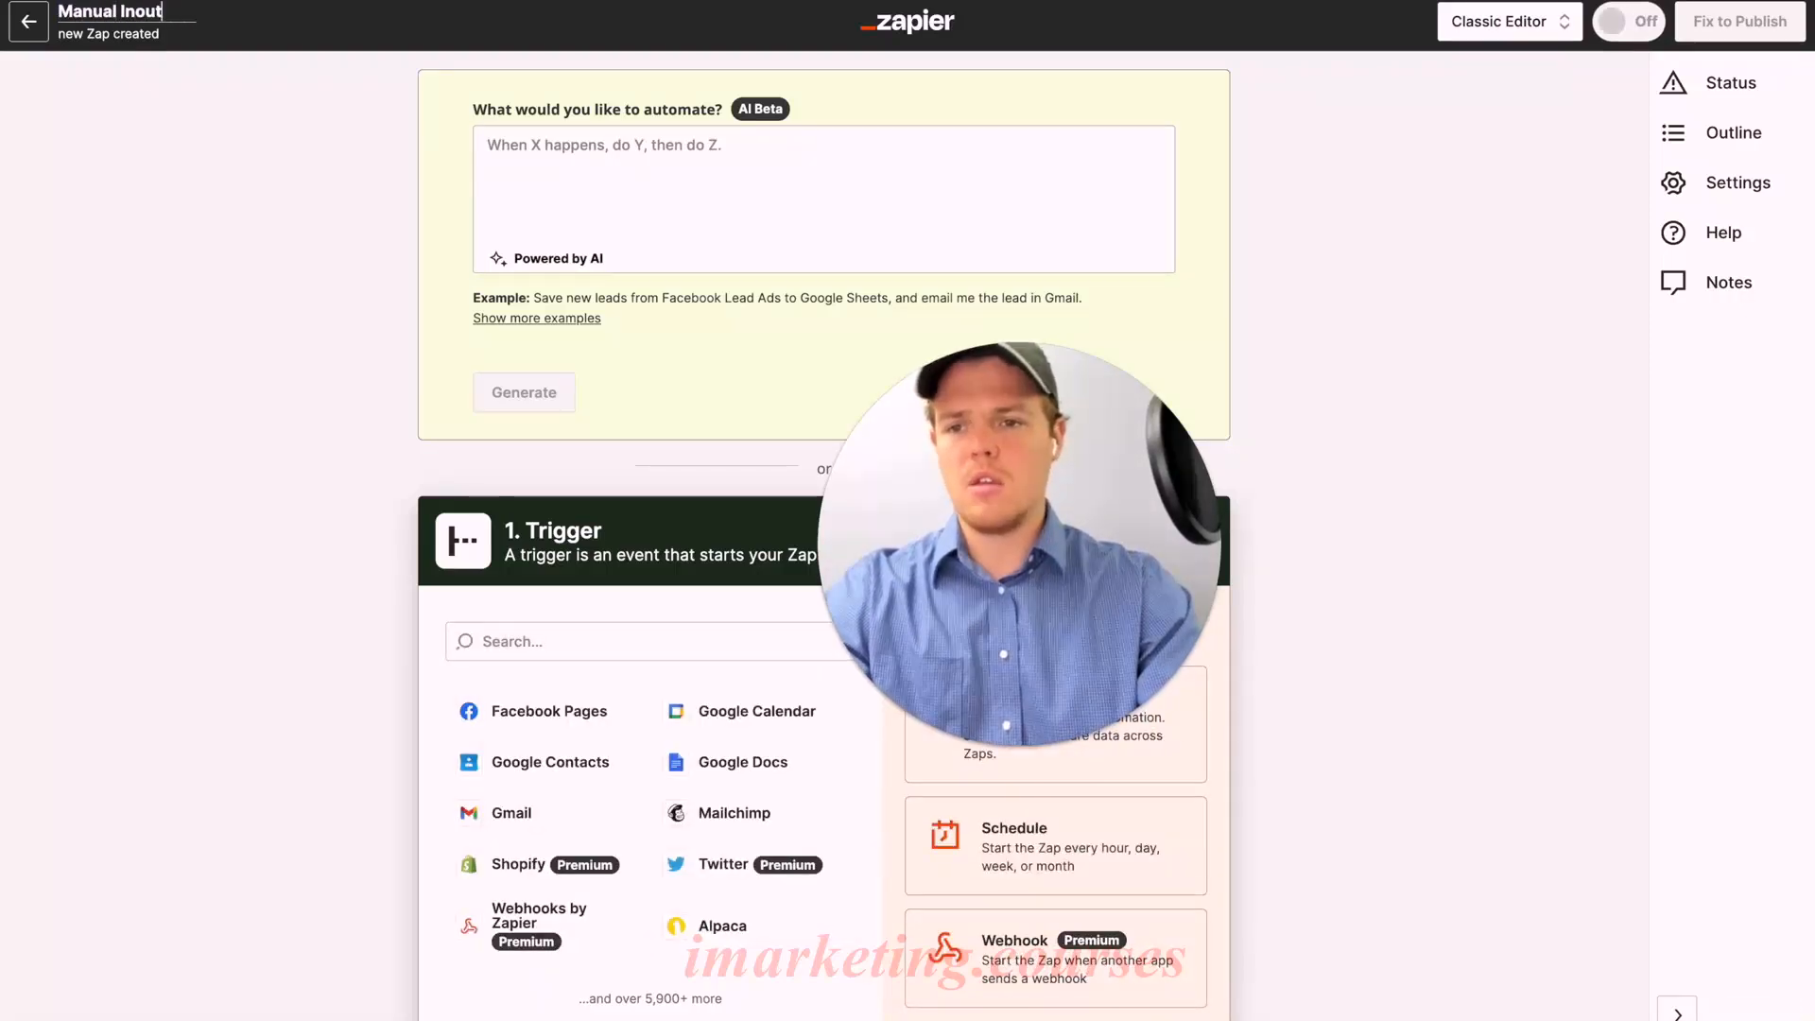
pyautogui.write(' To Email Service #')
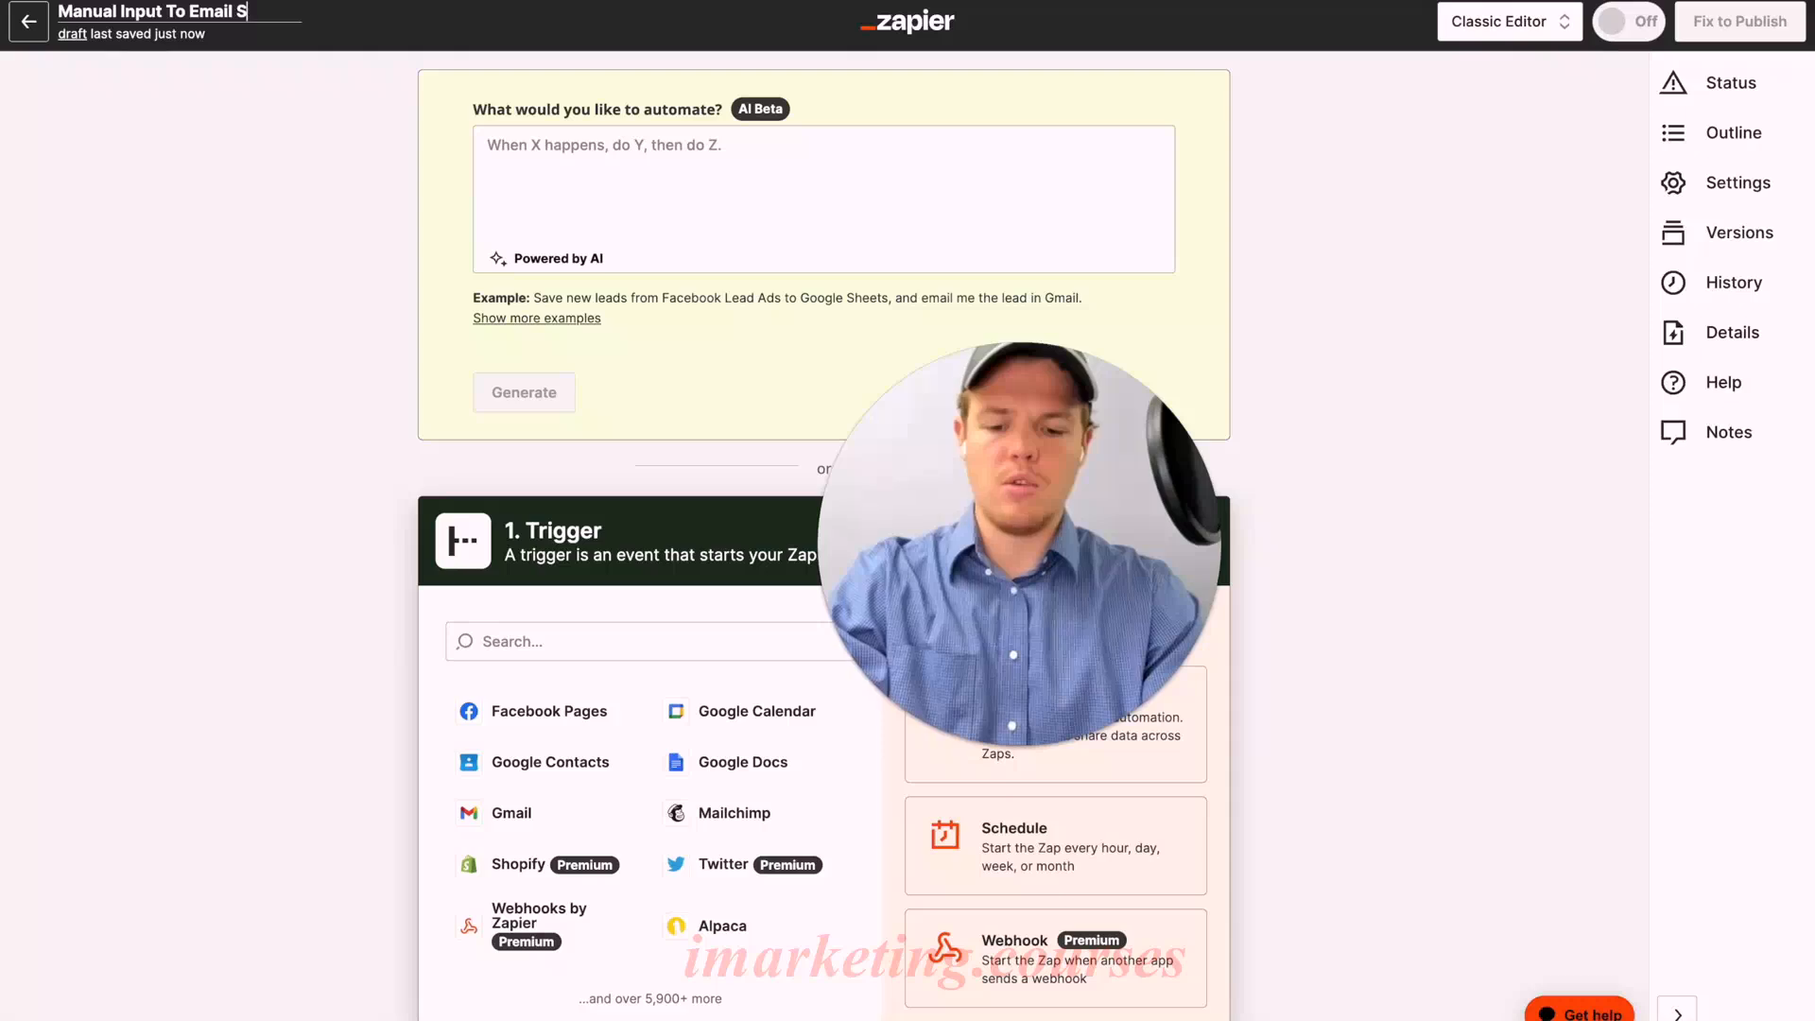
pyautogui.write('2')
pyautogui.click(266, 214)
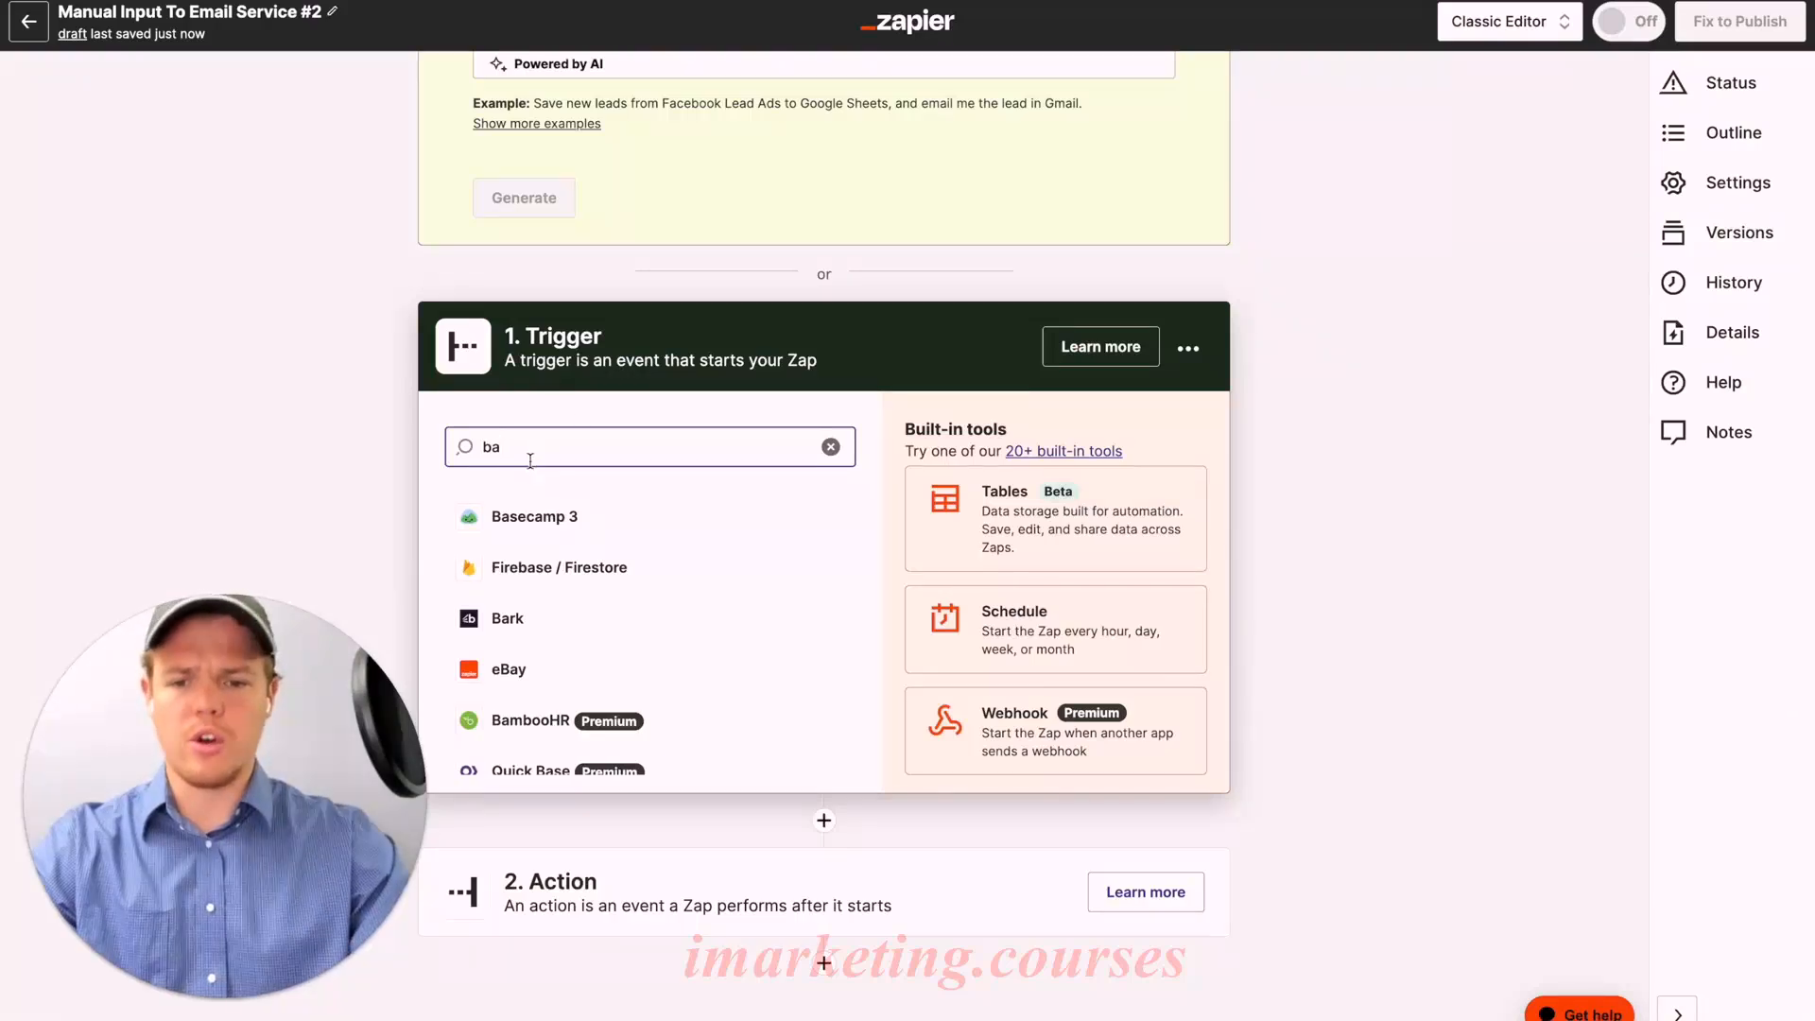
# Step: Pick Basecamp 3 from the 'ba' search results as the trigger app
pyautogui.click(558, 517)
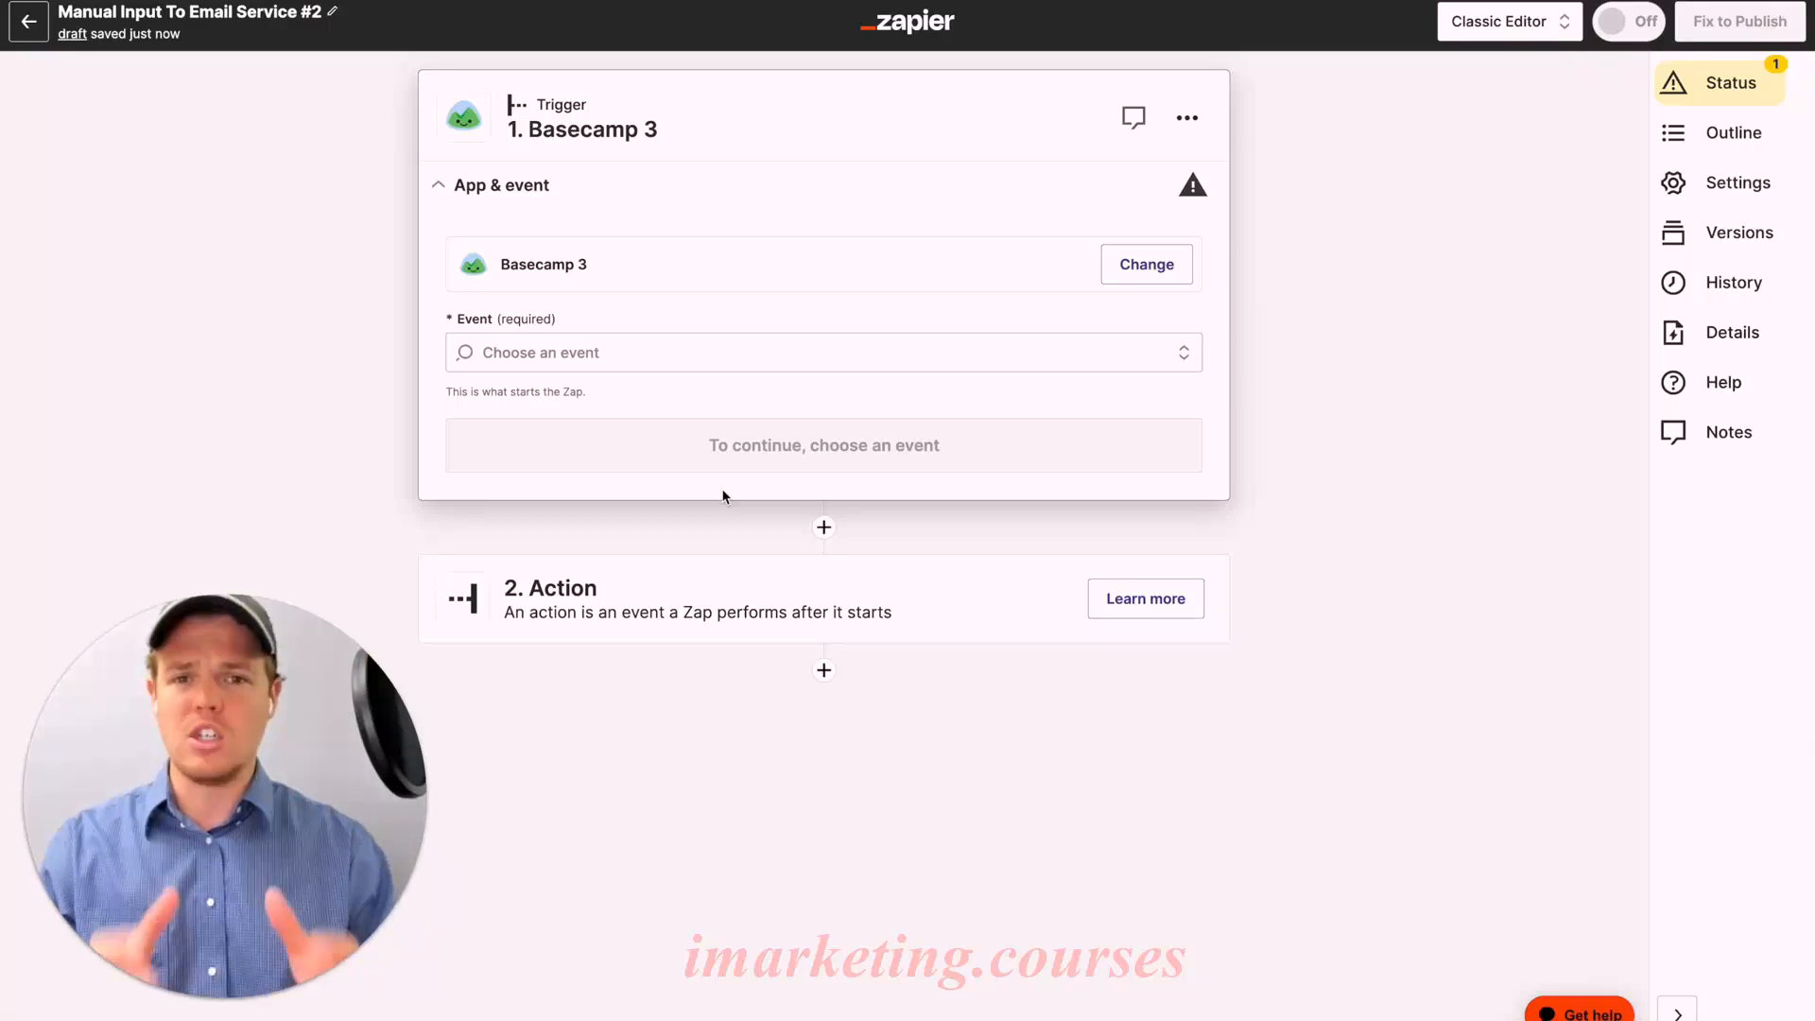
# Step: Set the Basecamp 3 trigger event to New To-do and continue through to the trigger settings
pyautogui.click(684, 350)
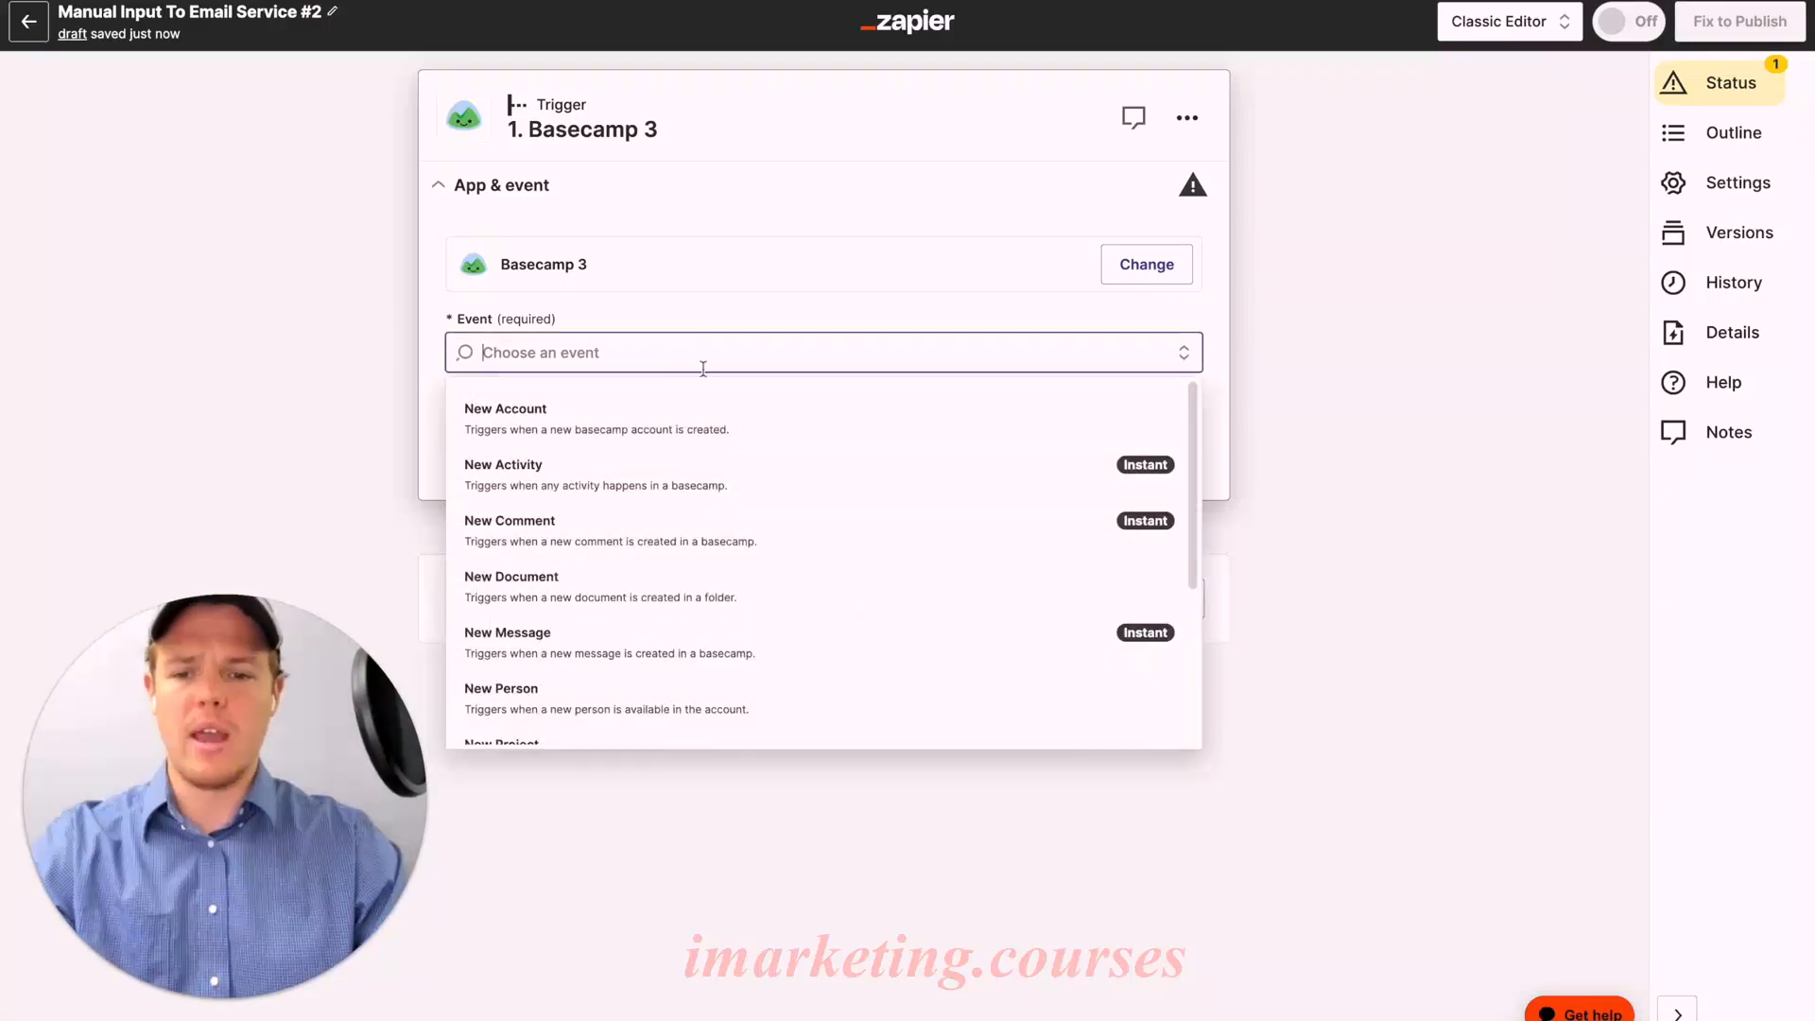
pyautogui.scroll(-3, 776, 526)
pyautogui.click(768, 594)
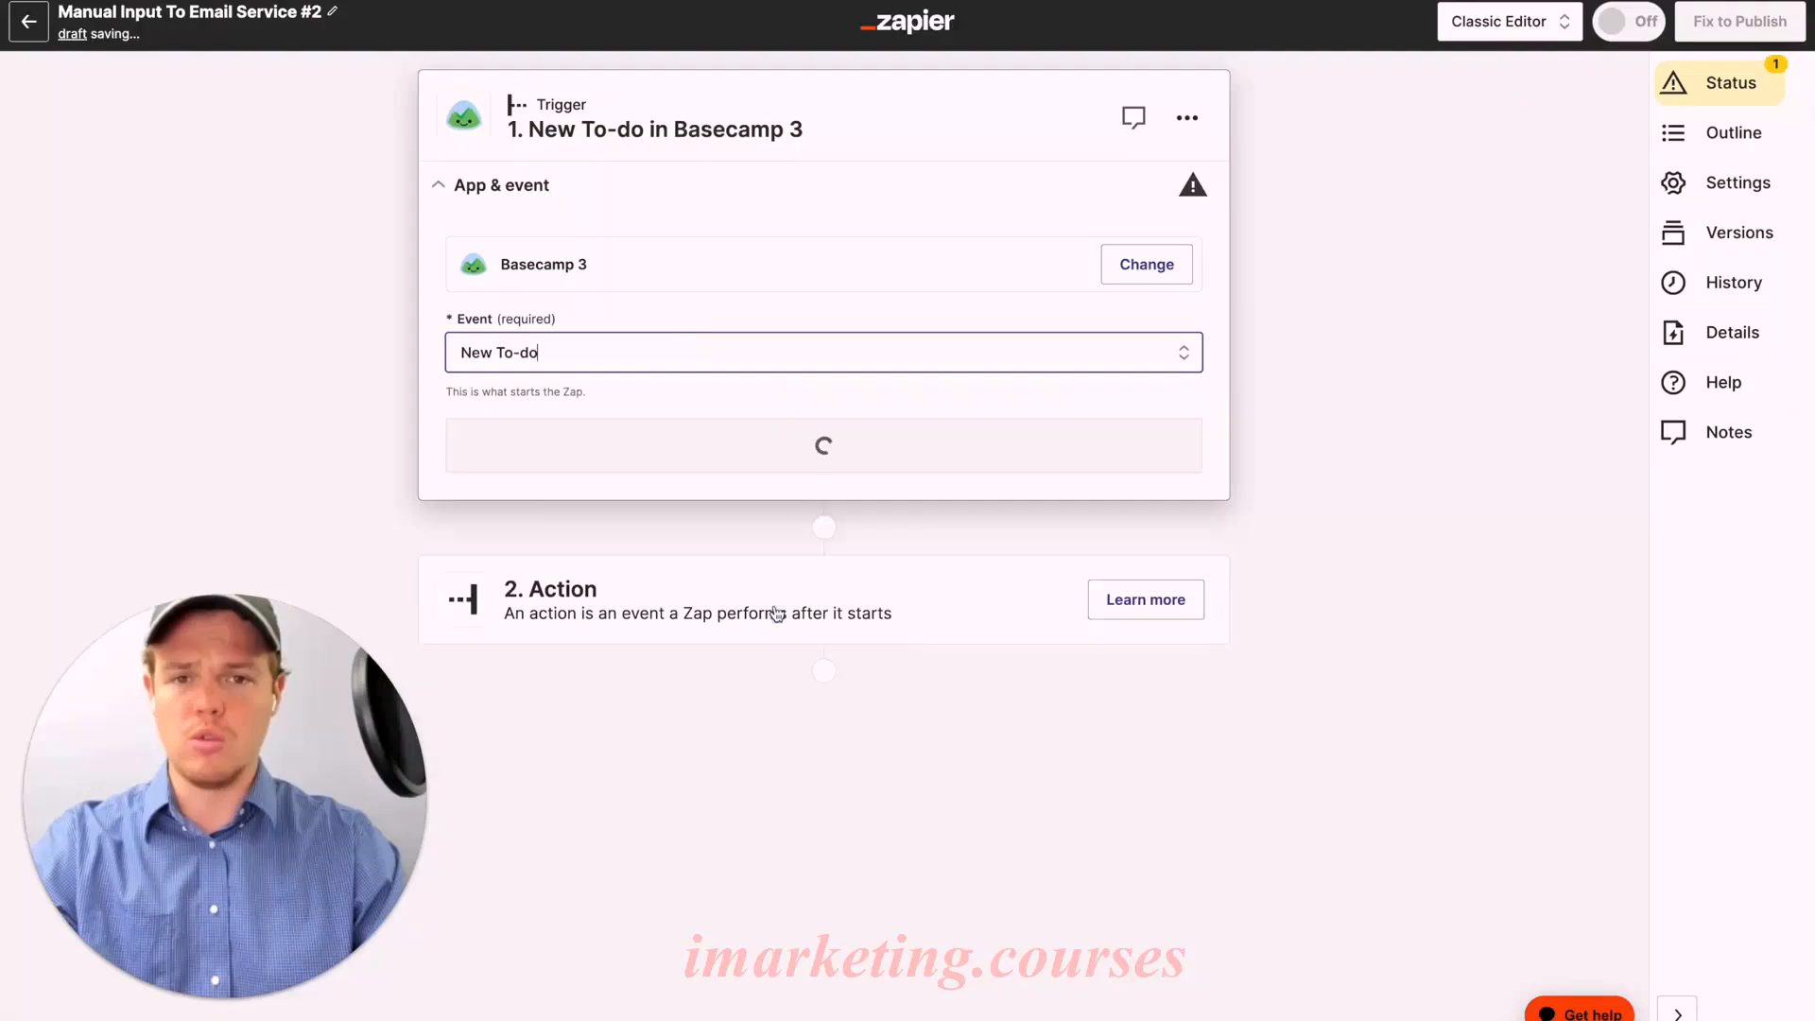
pyautogui.click(832, 460)
pyautogui.click(501, 455)
# Step: Choose the Basecamp account, the To-dos set and the Manual Trigger to-do list
pyautogui.click(672, 380)
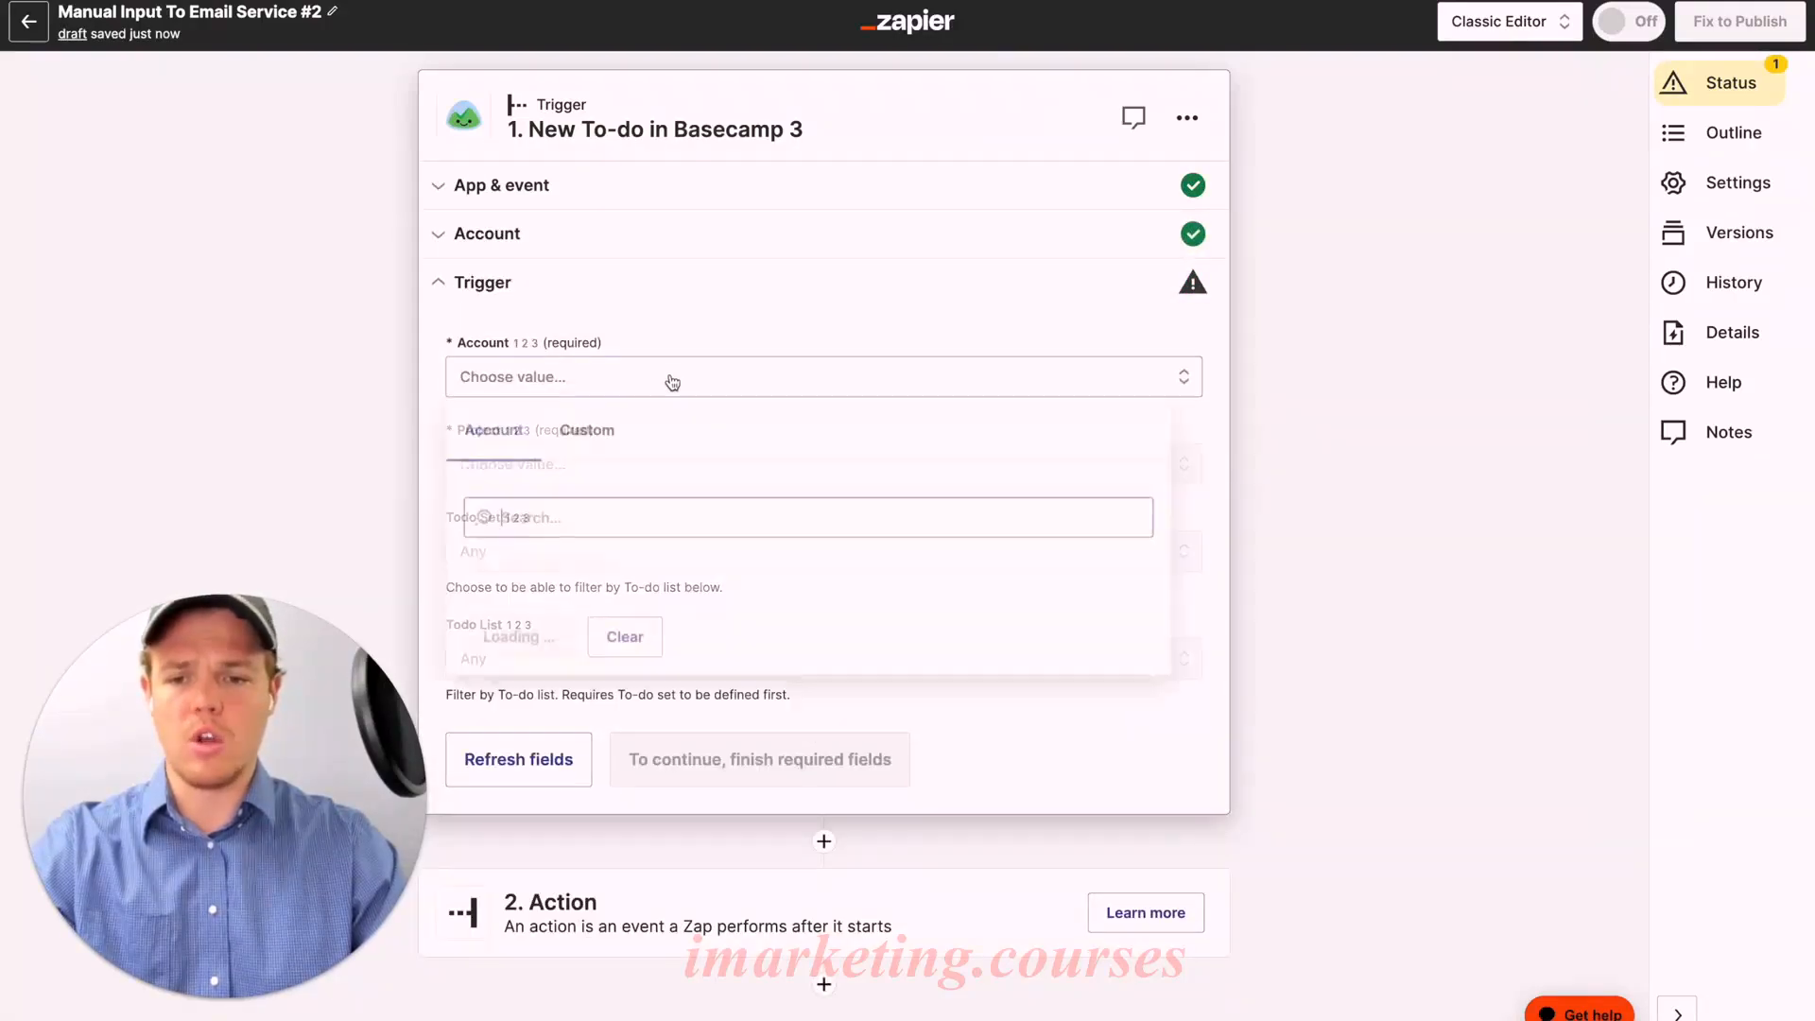
pyautogui.click(515, 570)
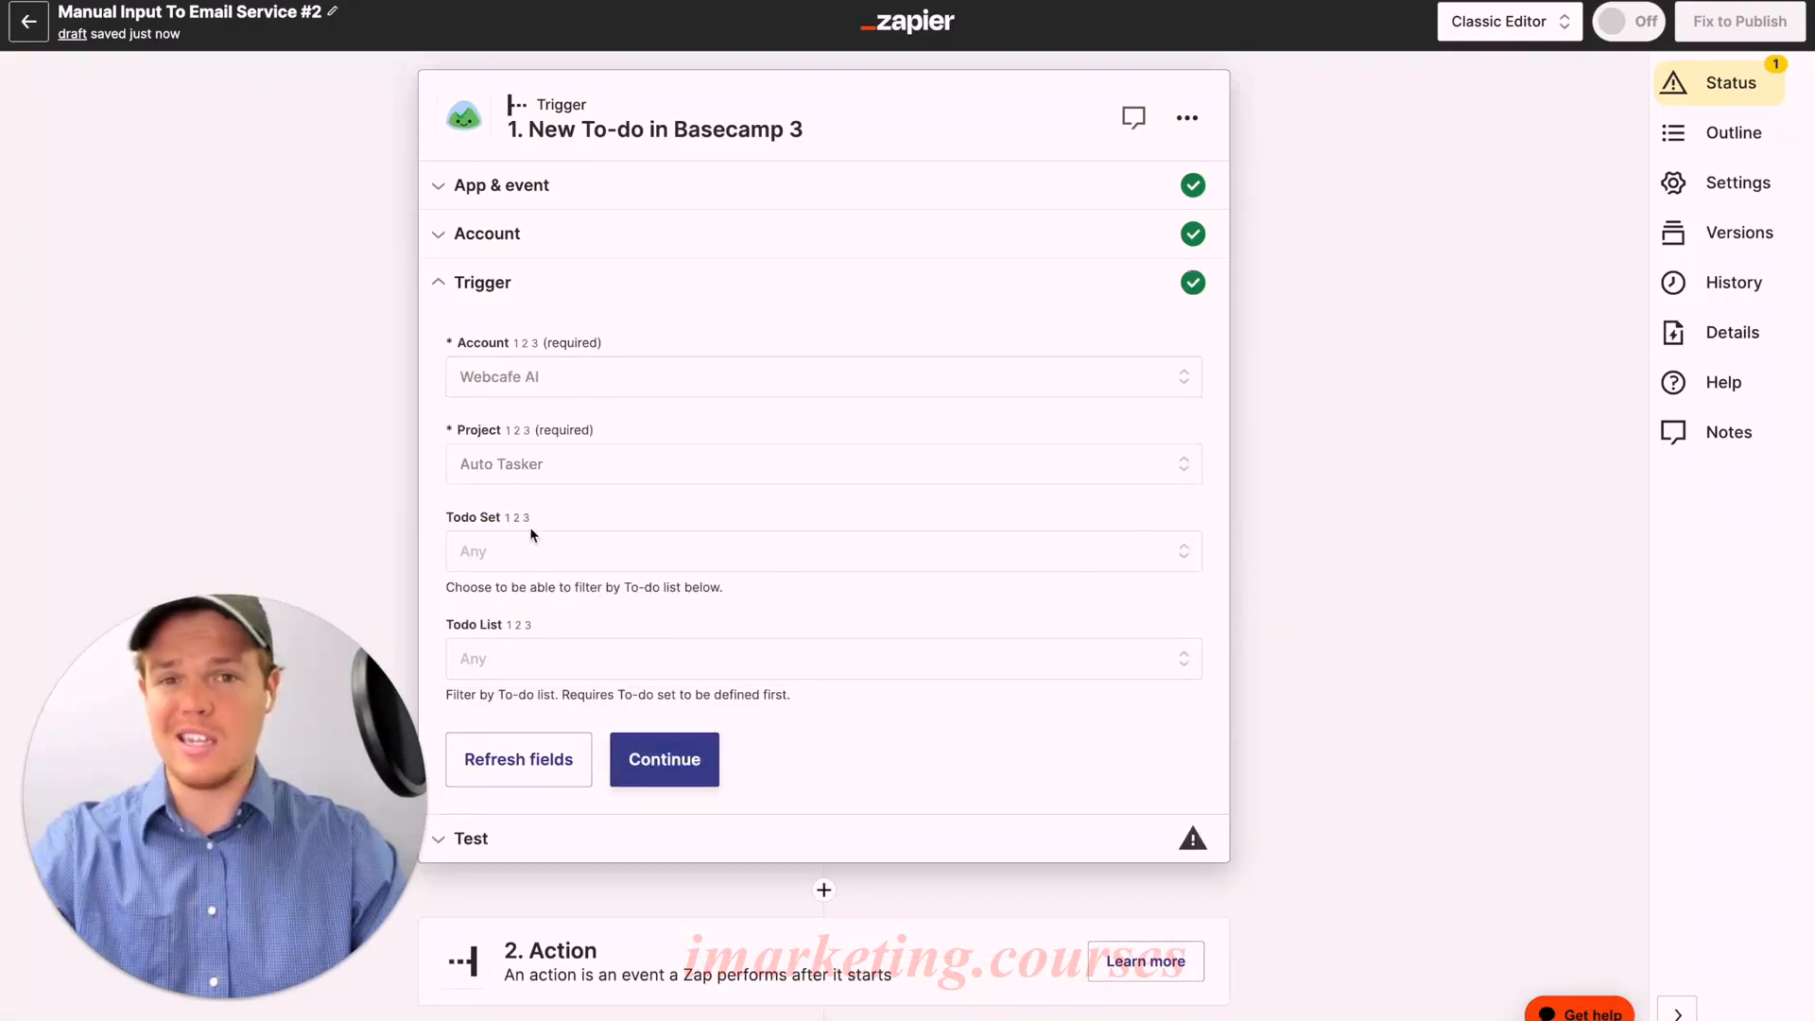
pyautogui.click(569, 557)
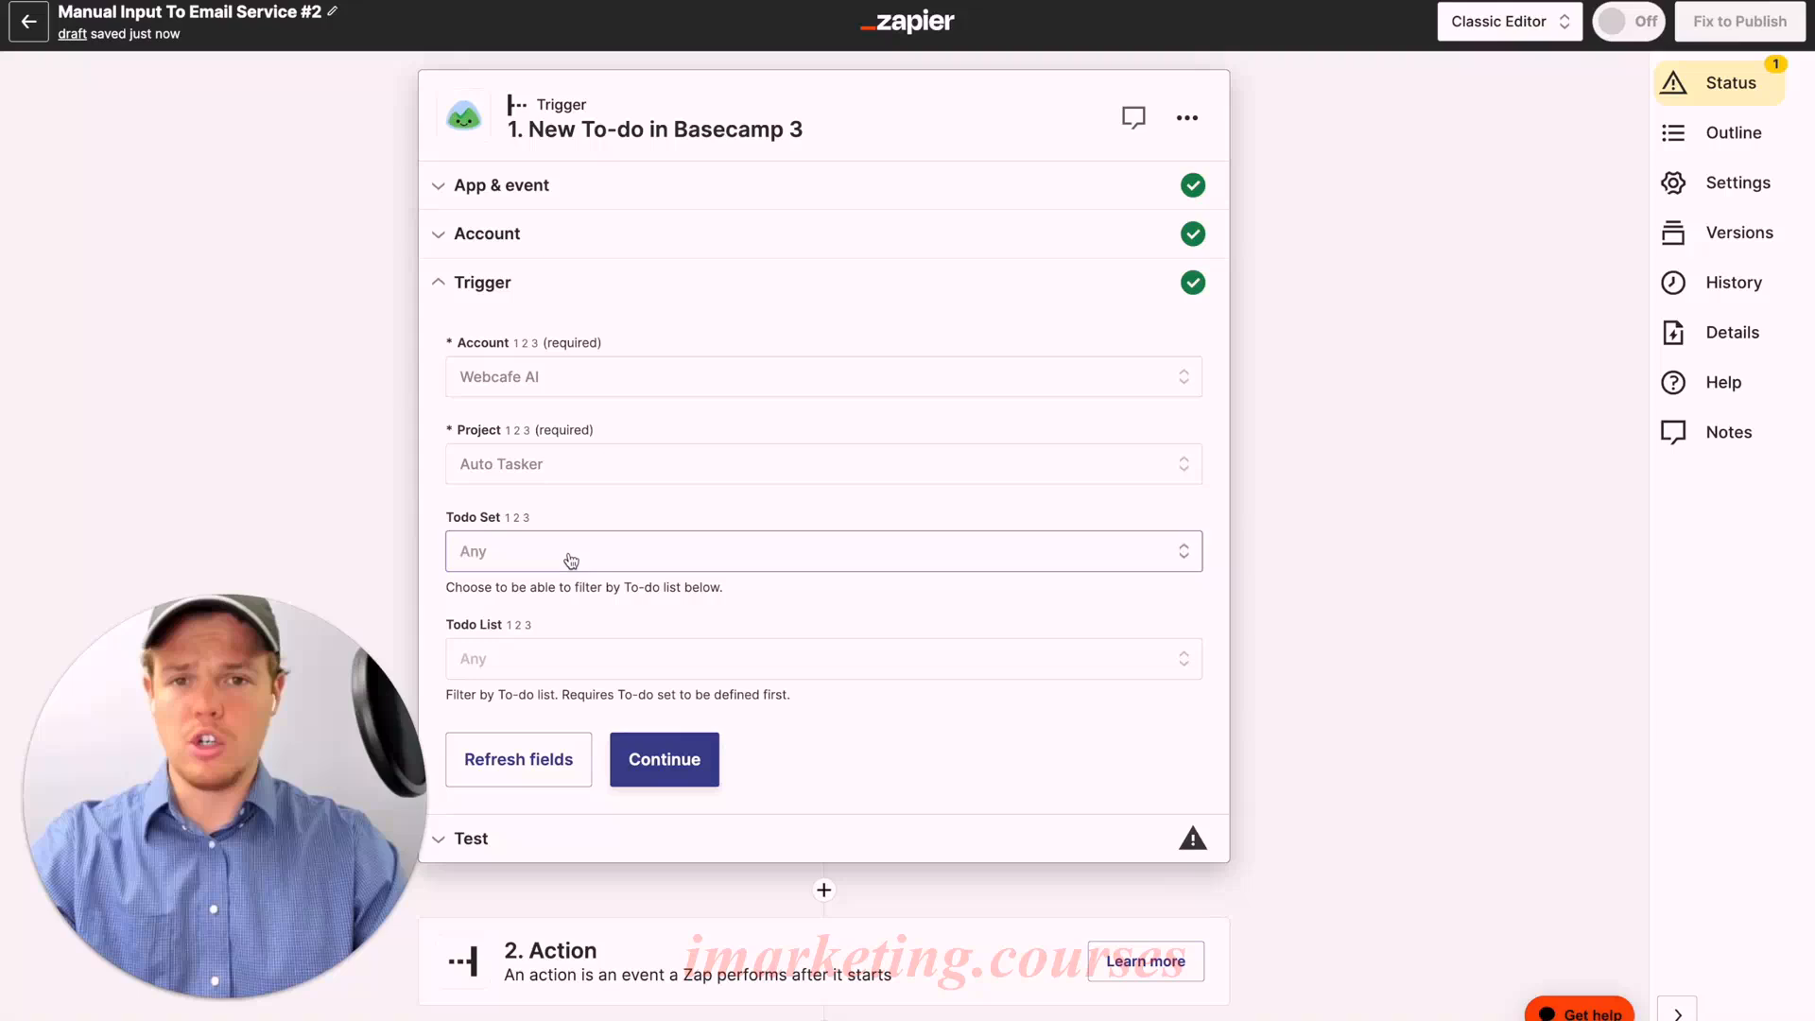
pyautogui.click(553, 742)
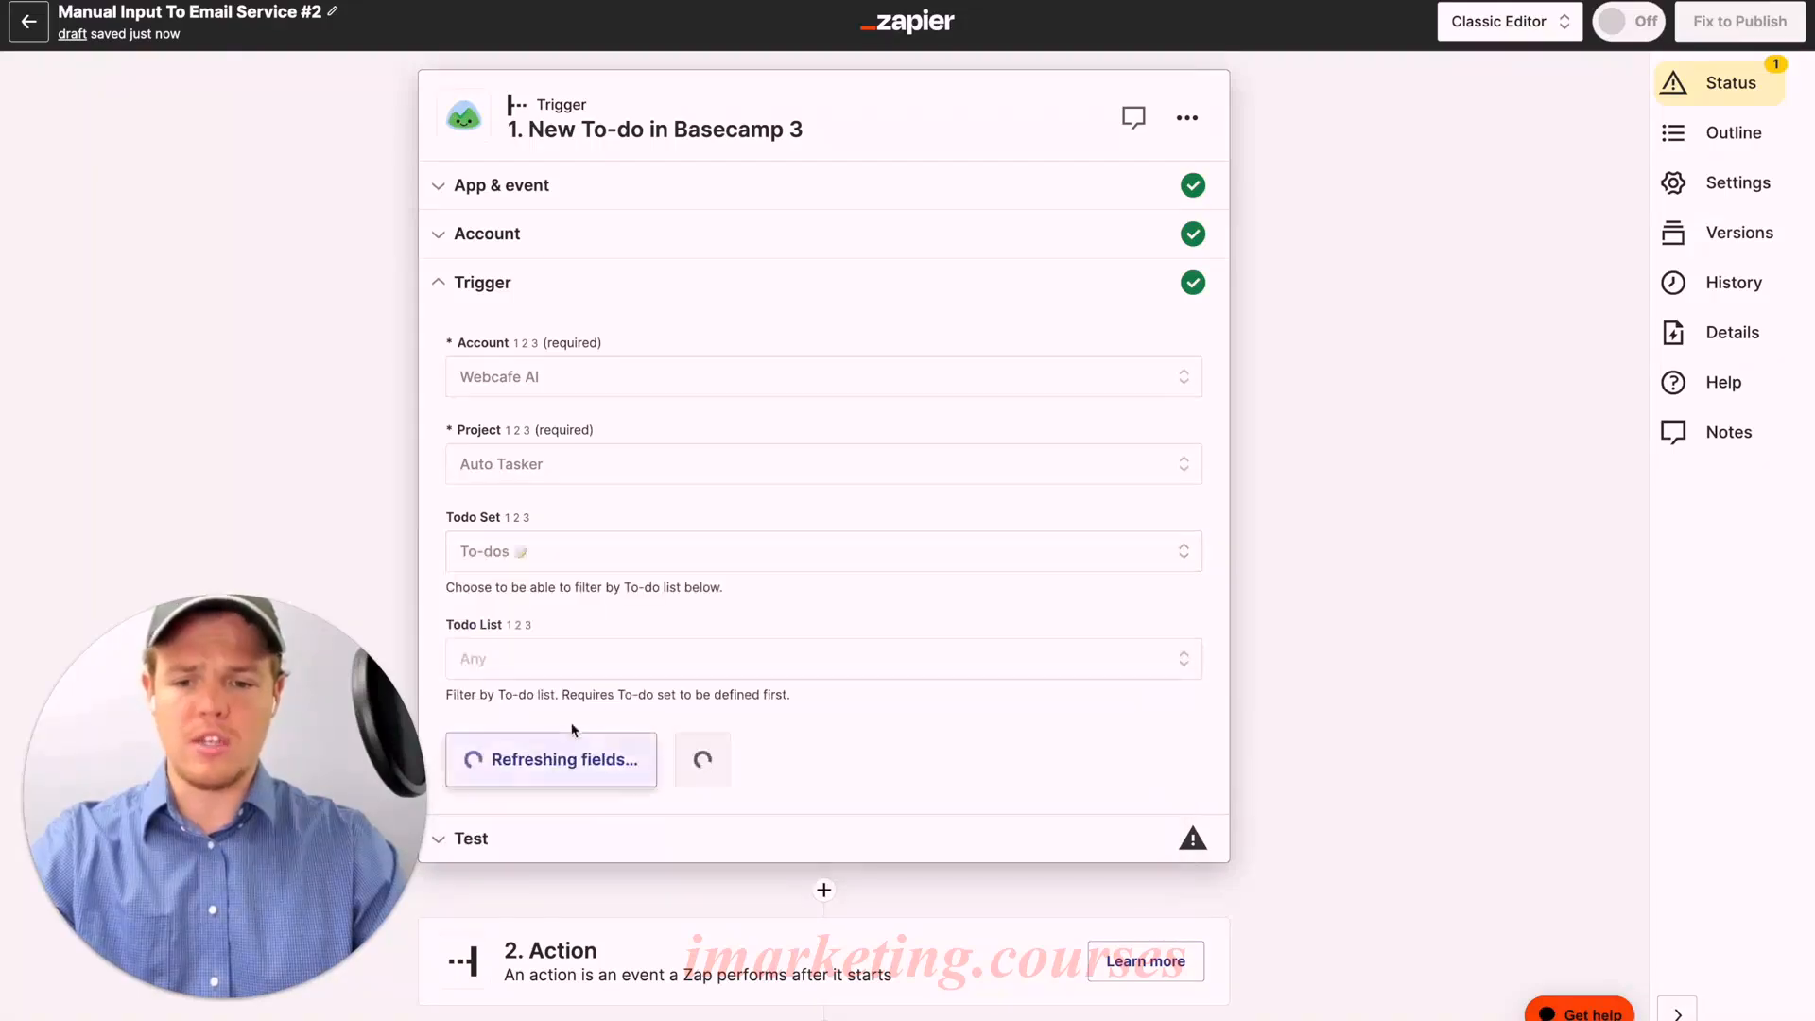
pyautogui.click(648, 671)
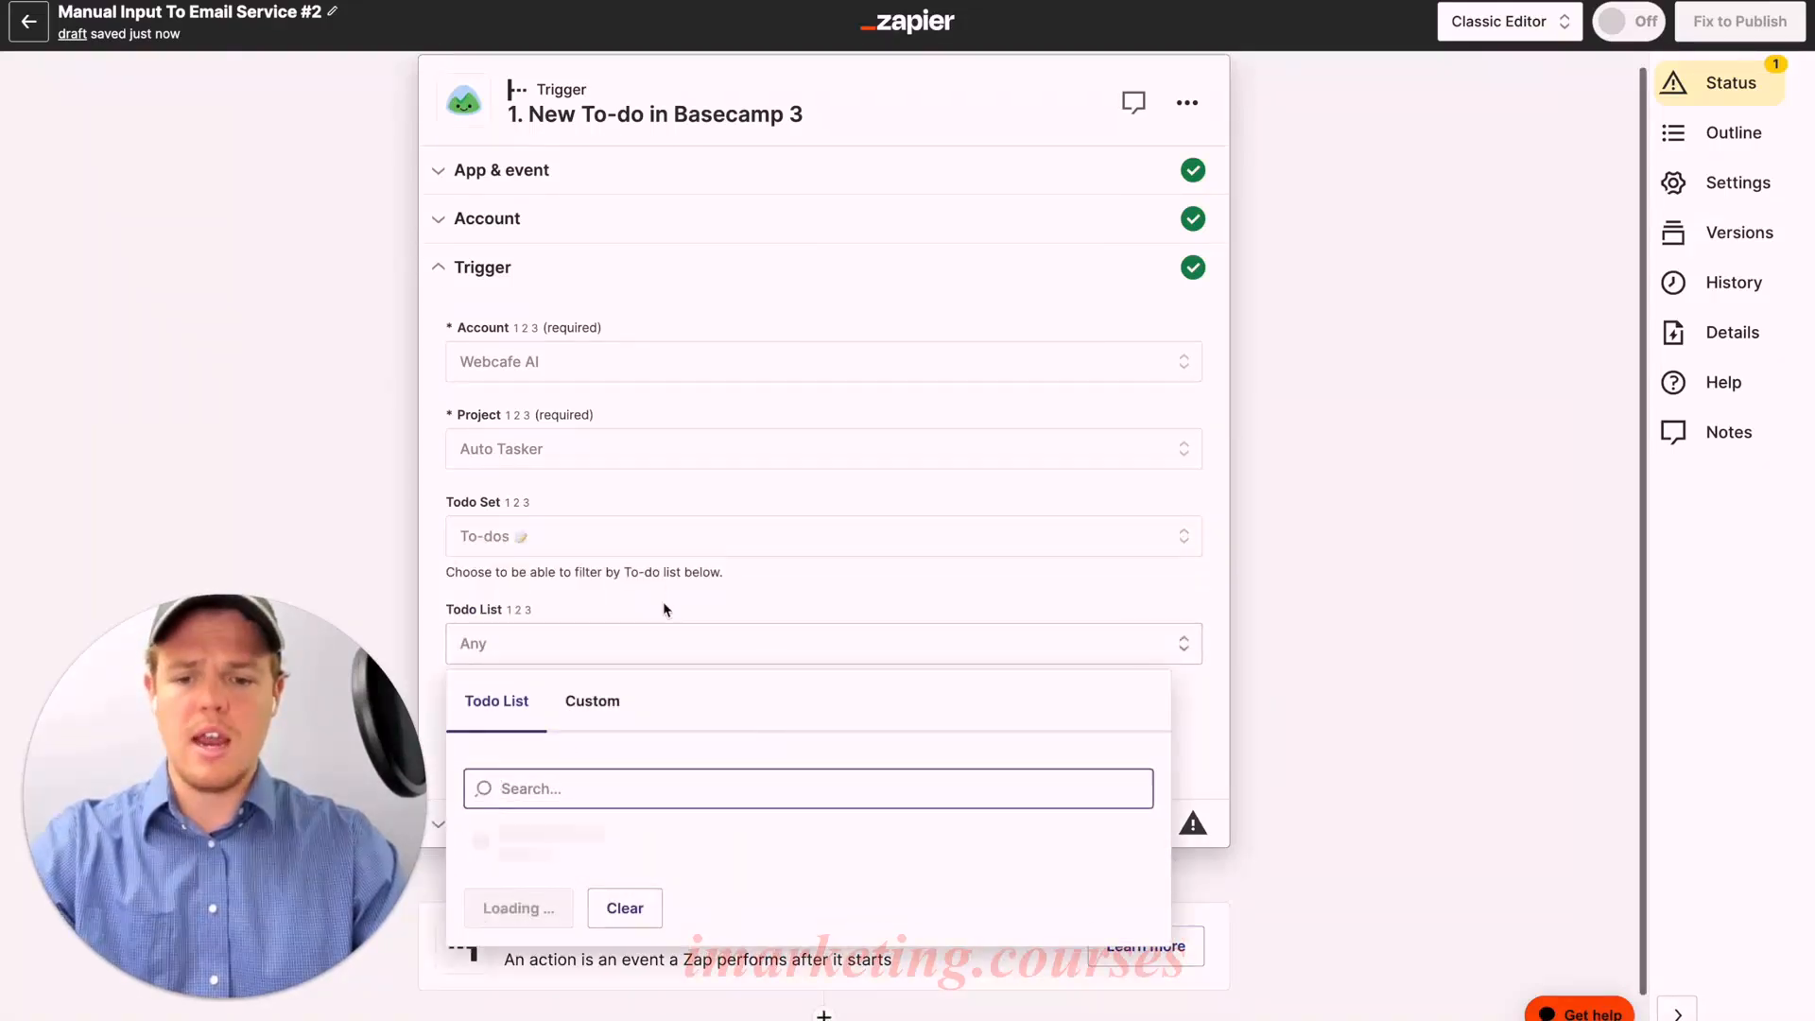
pyautogui.click(637, 806)
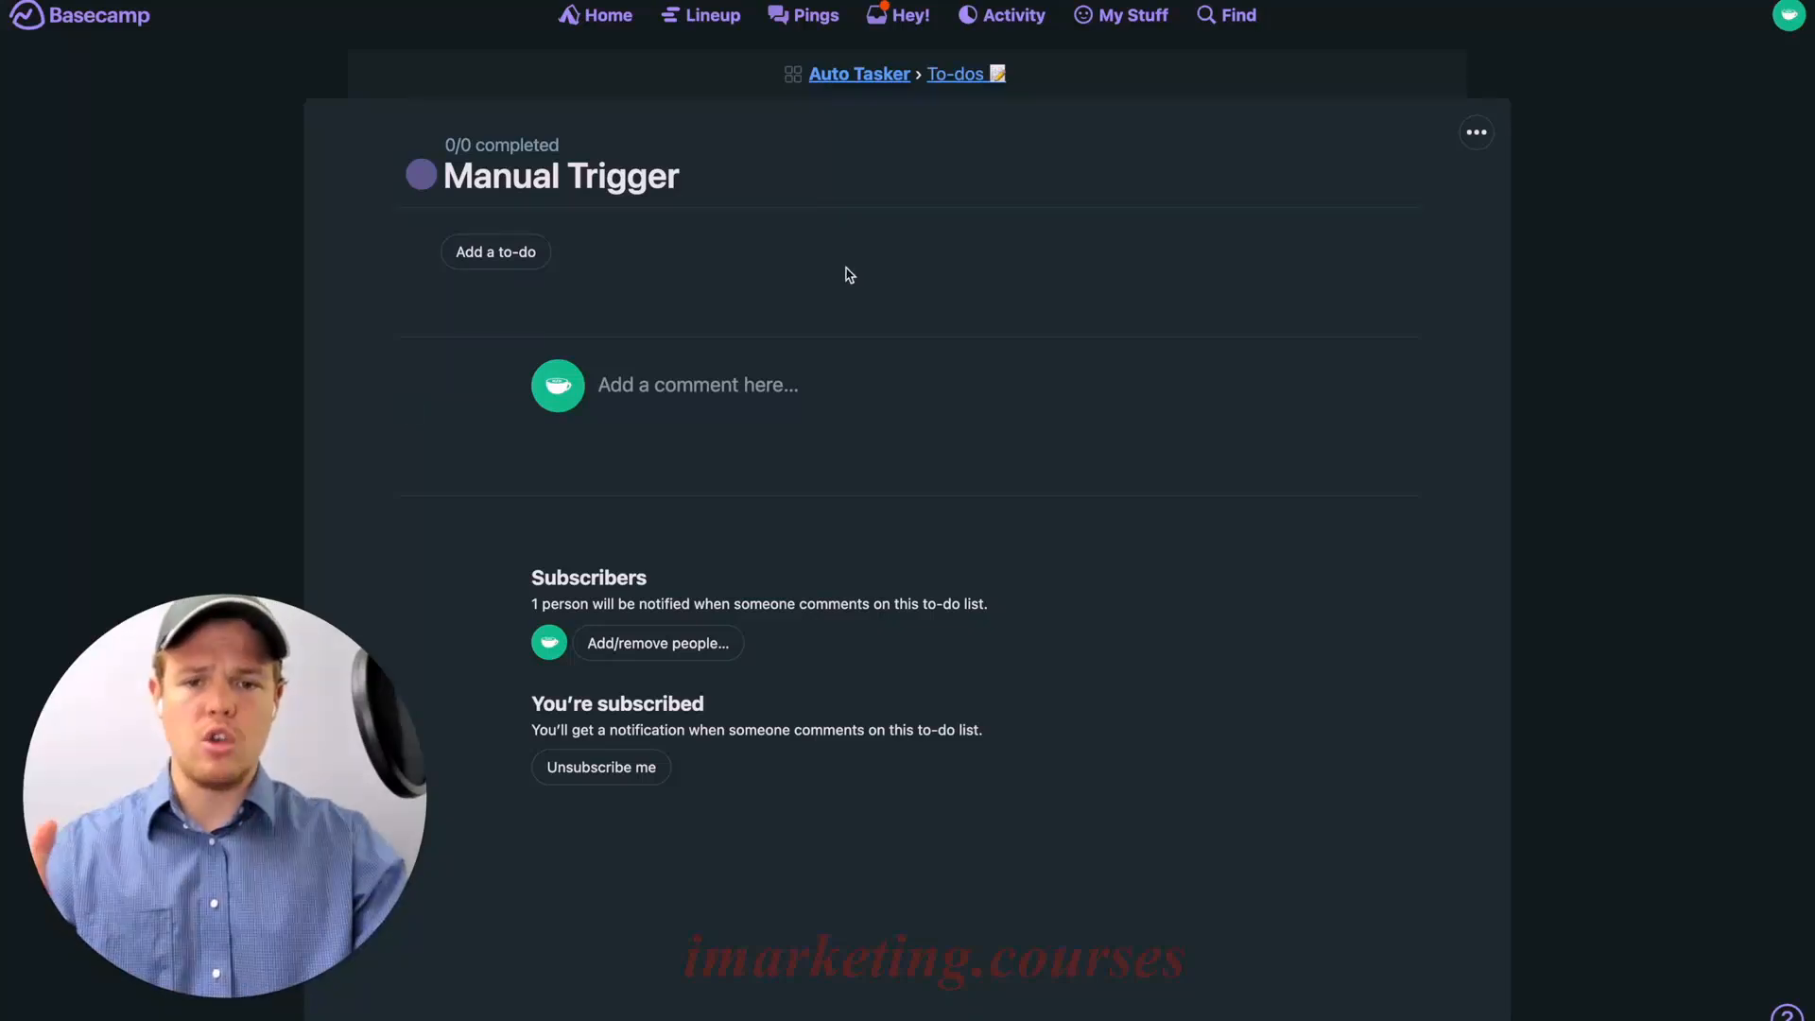
# Step: In Auto Tasker's To-dos page, begin adding a to-do under Manual Trigger
pyautogui.click(858, 77)
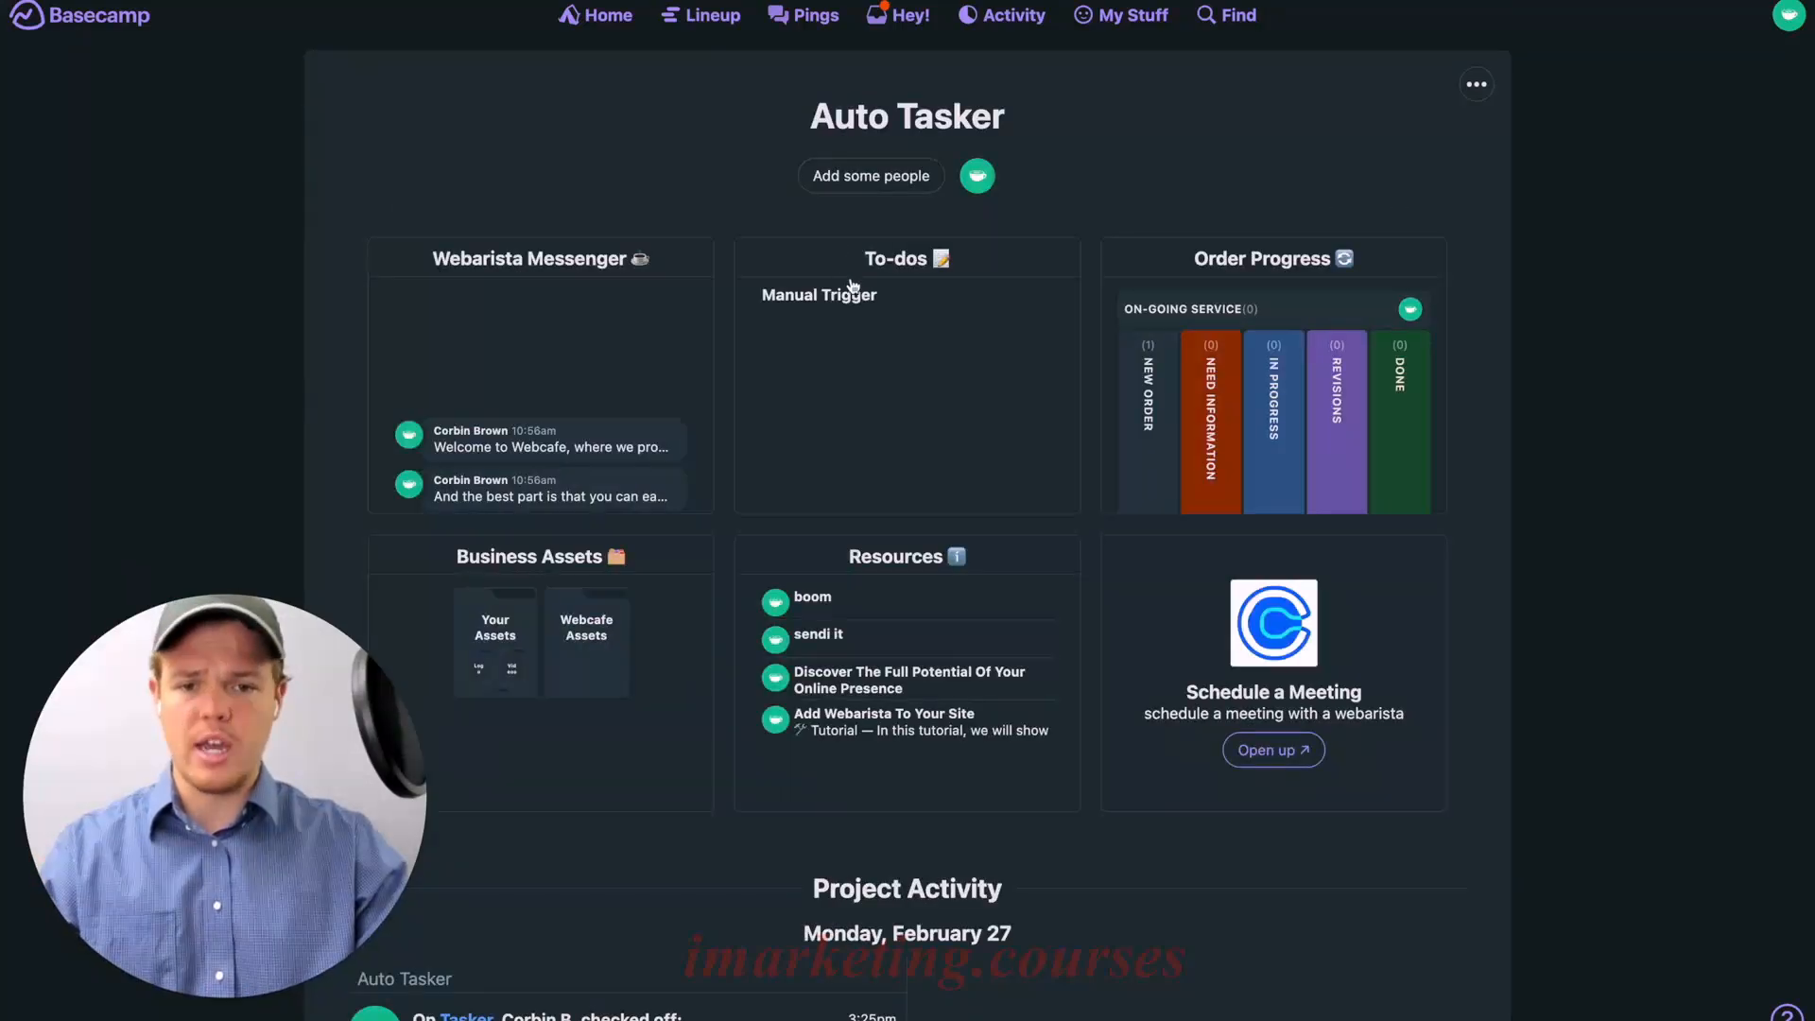
pyautogui.click(908, 314)
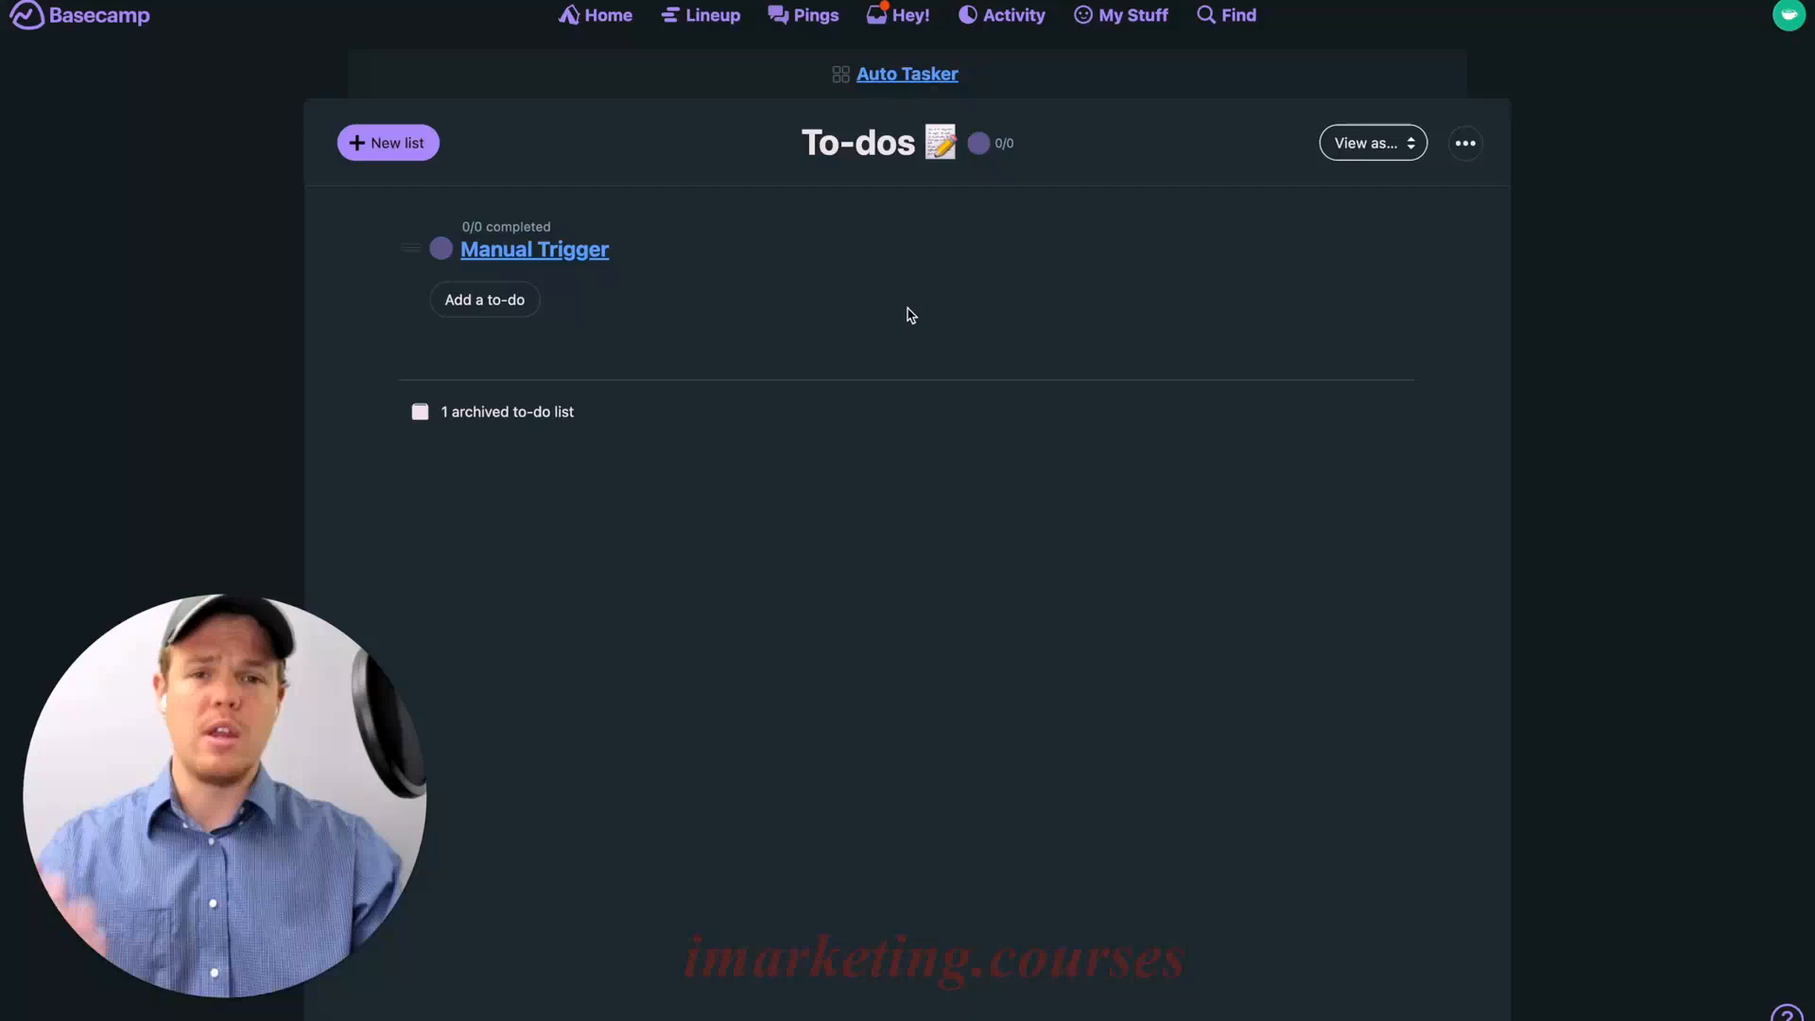
pyautogui.click(518, 301)
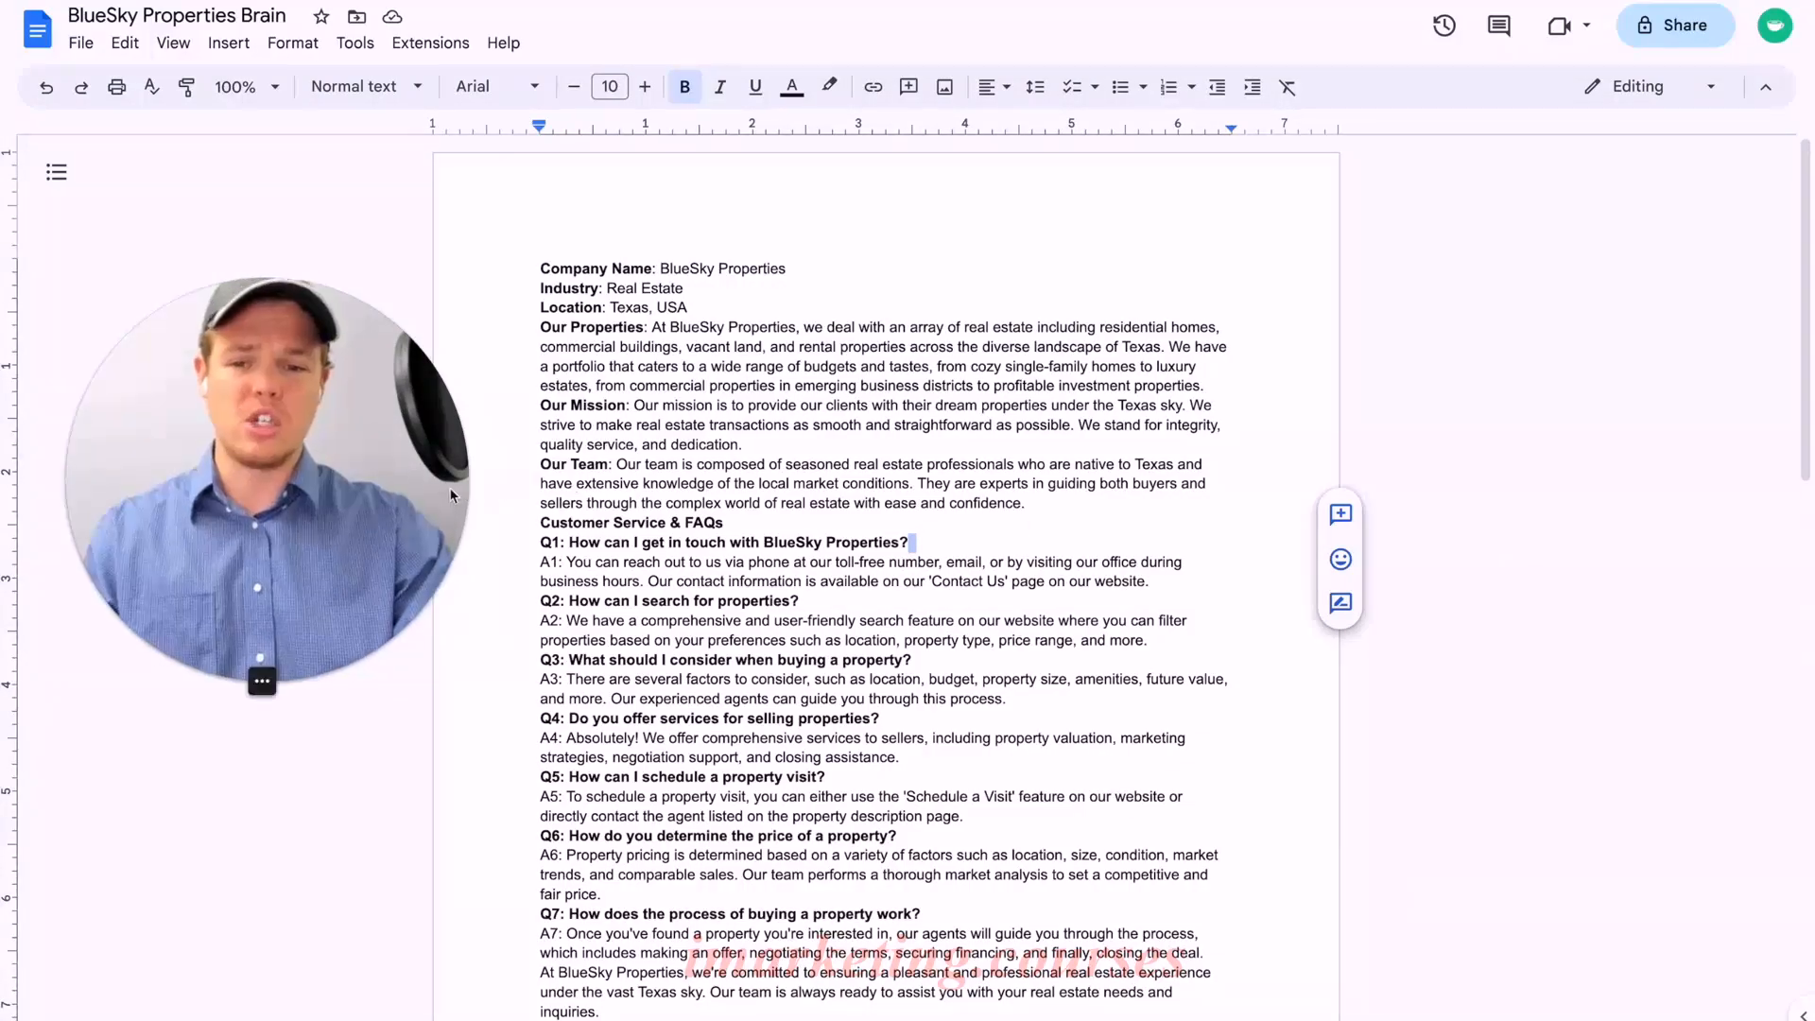
pyautogui.click(1253, 265)
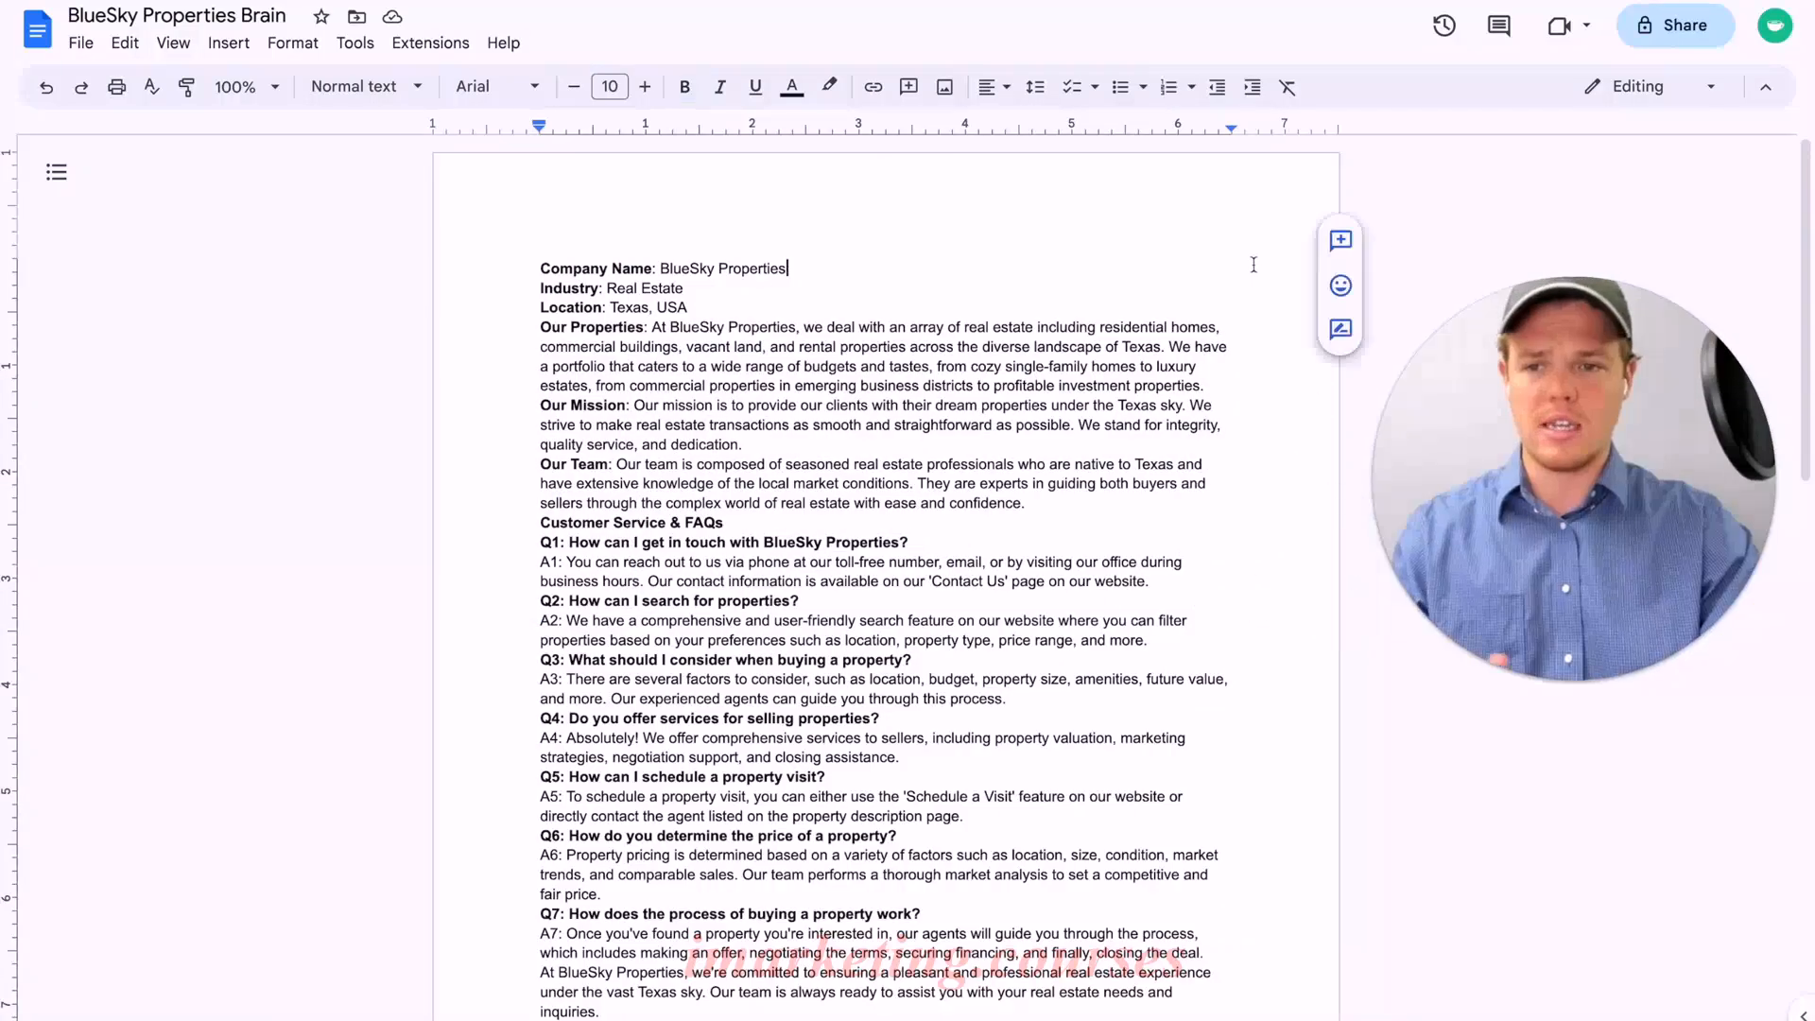
pyautogui.scroll(-1, 1111, 515)
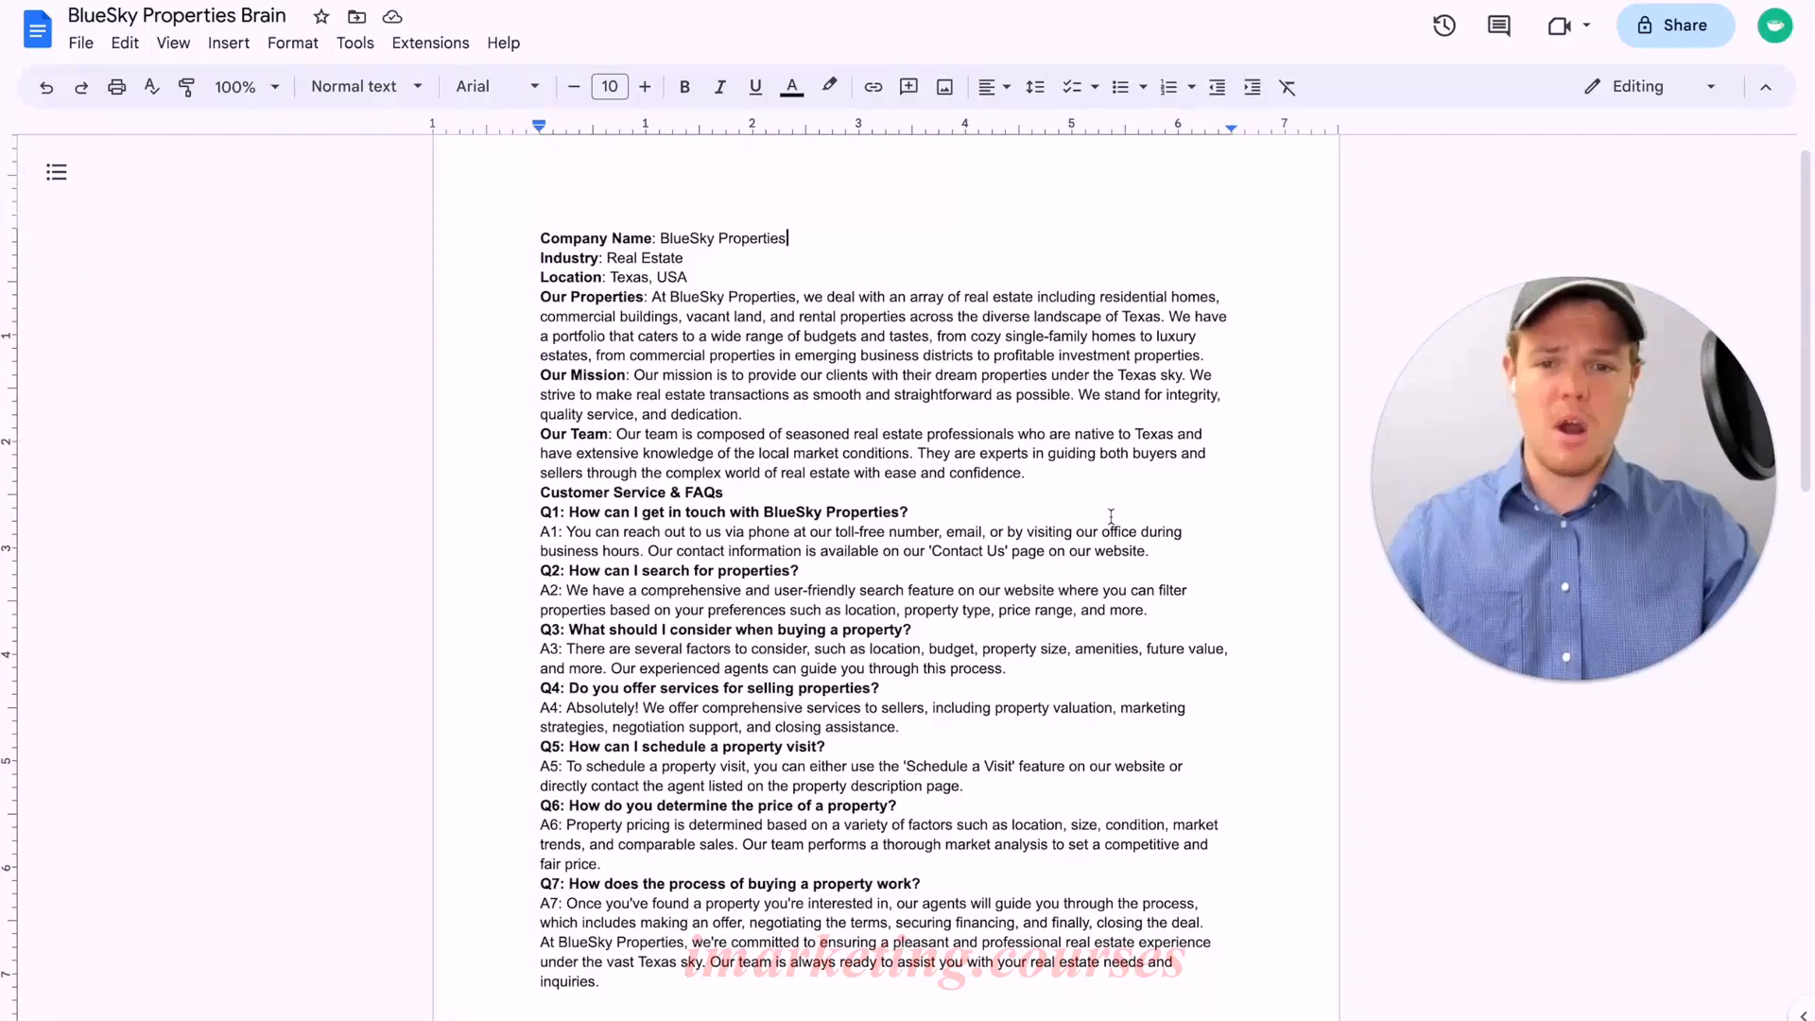
pyautogui.scroll(-2, 1111, 515)
pyautogui.scroll(-1, 1111, 515)
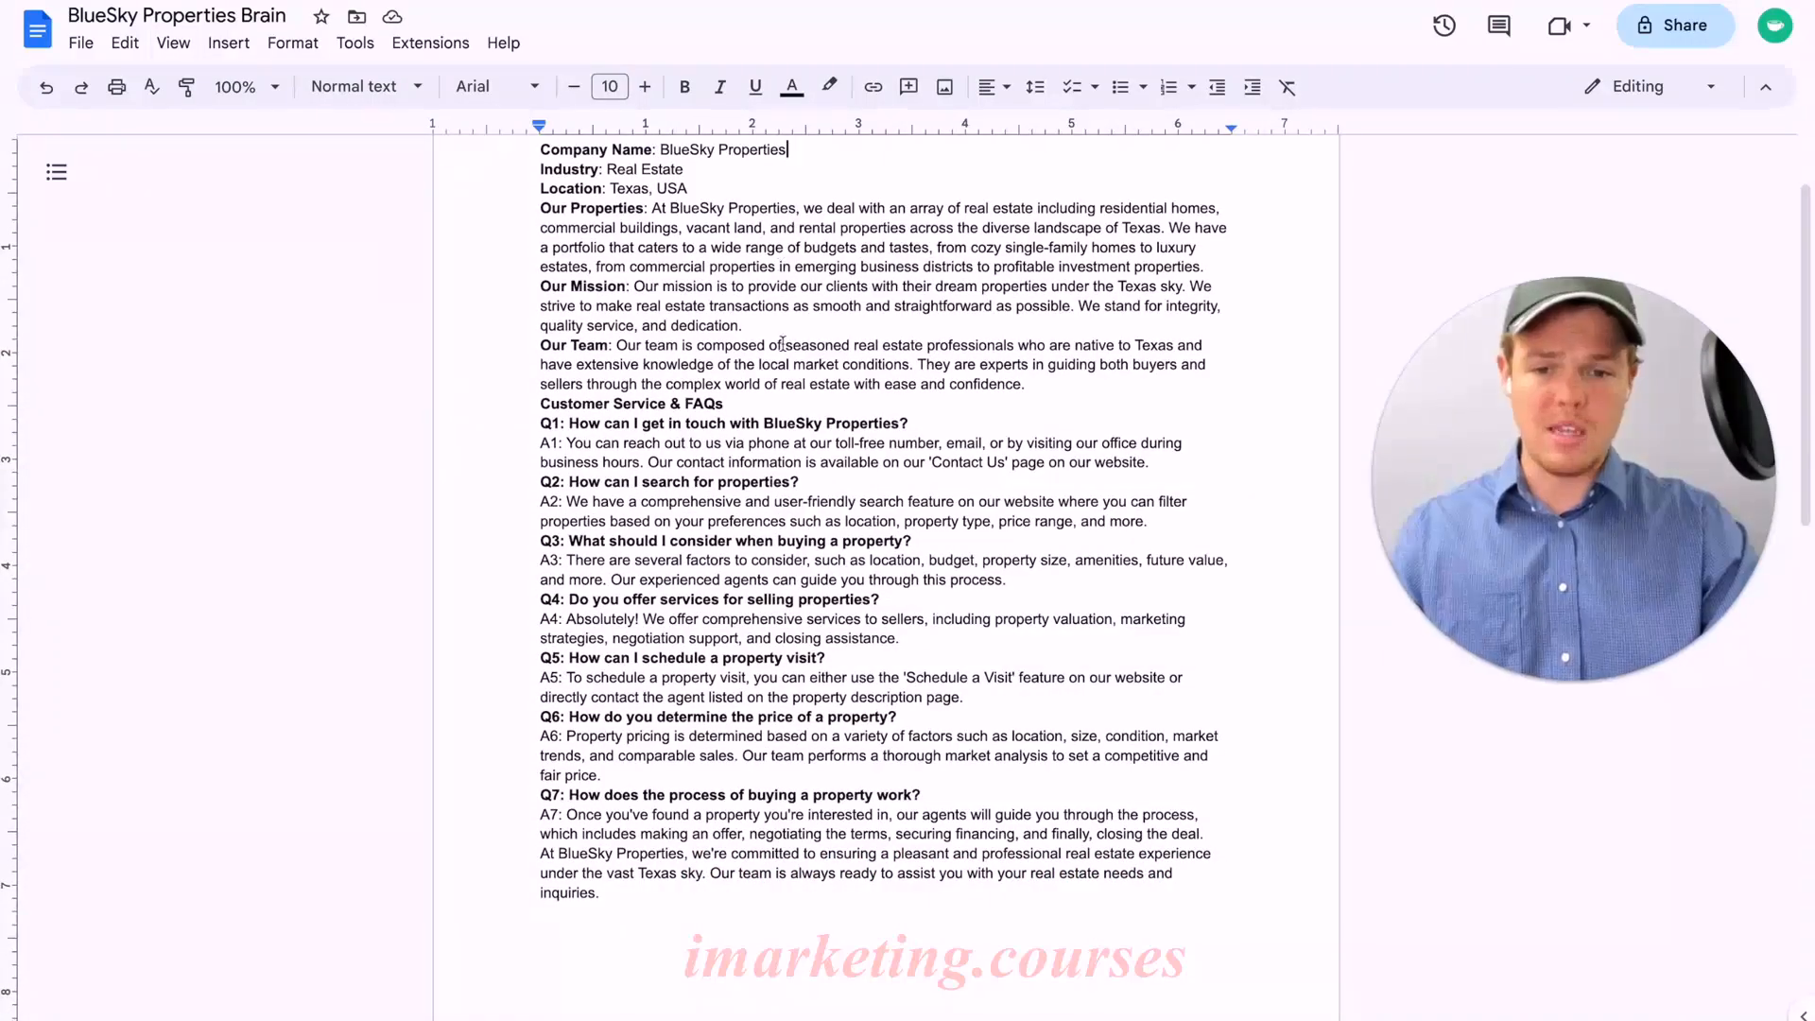
pyautogui.scroll(-3, 681, 398)
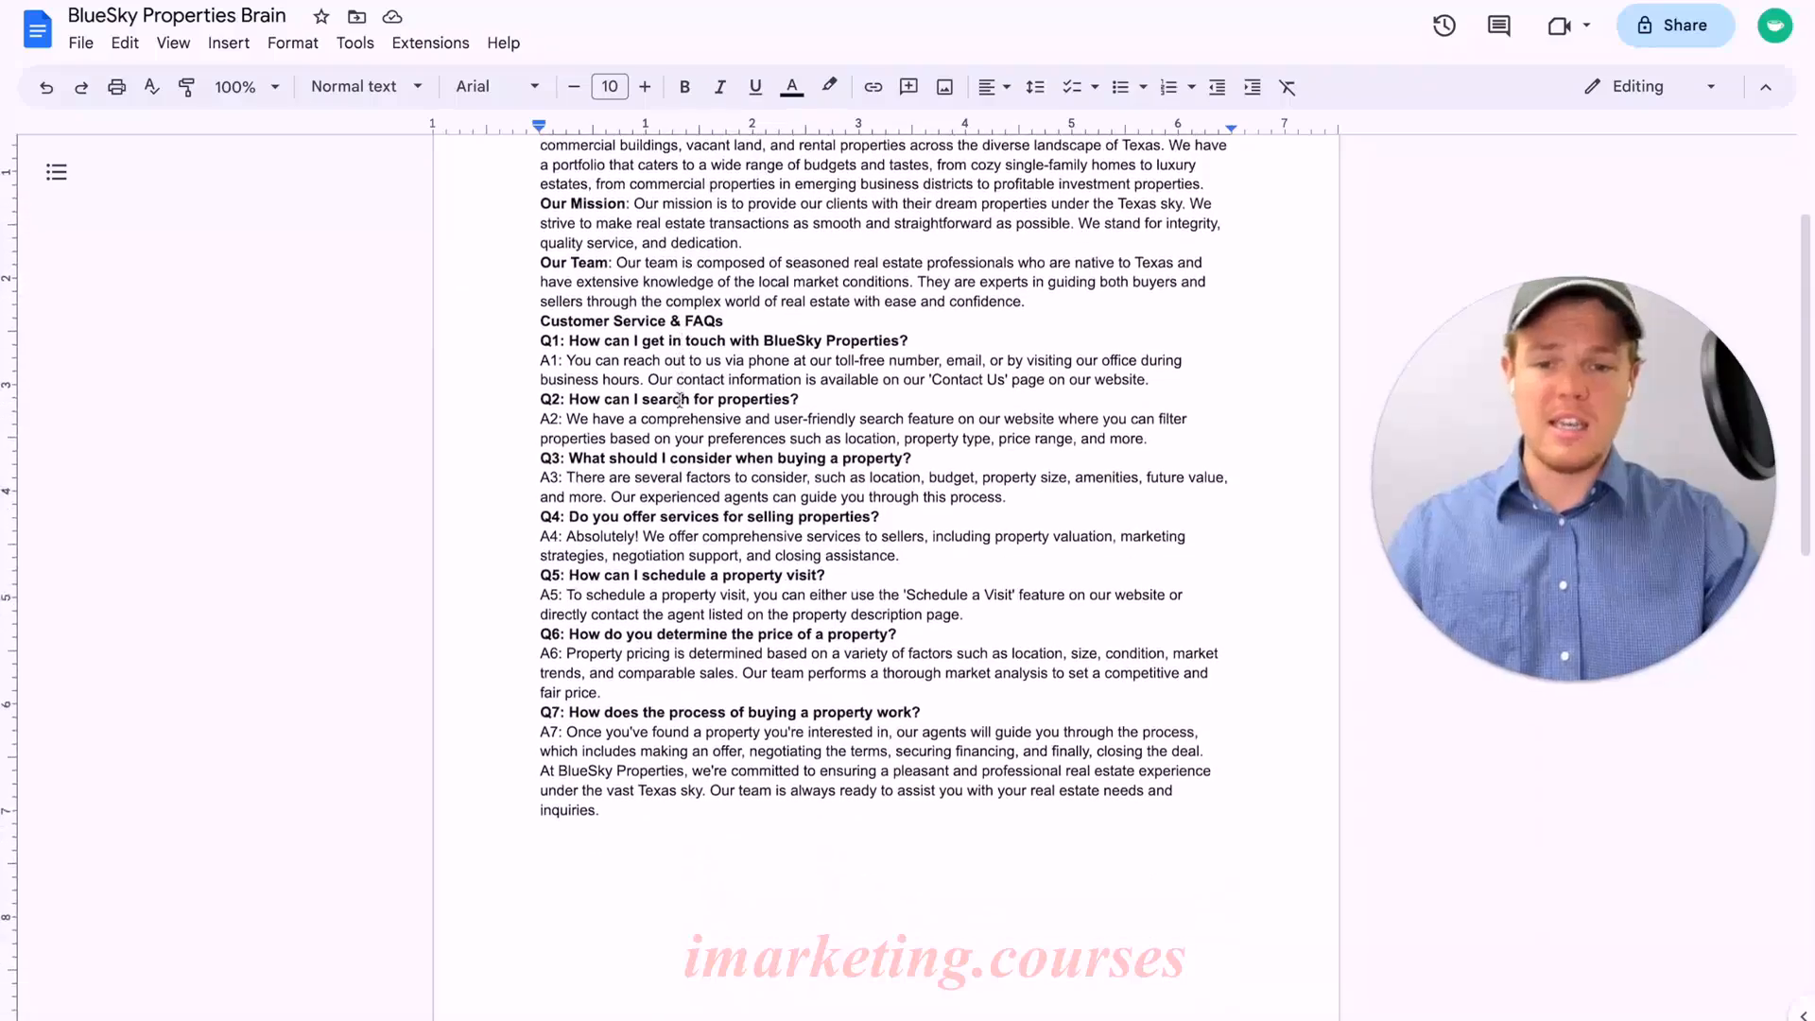
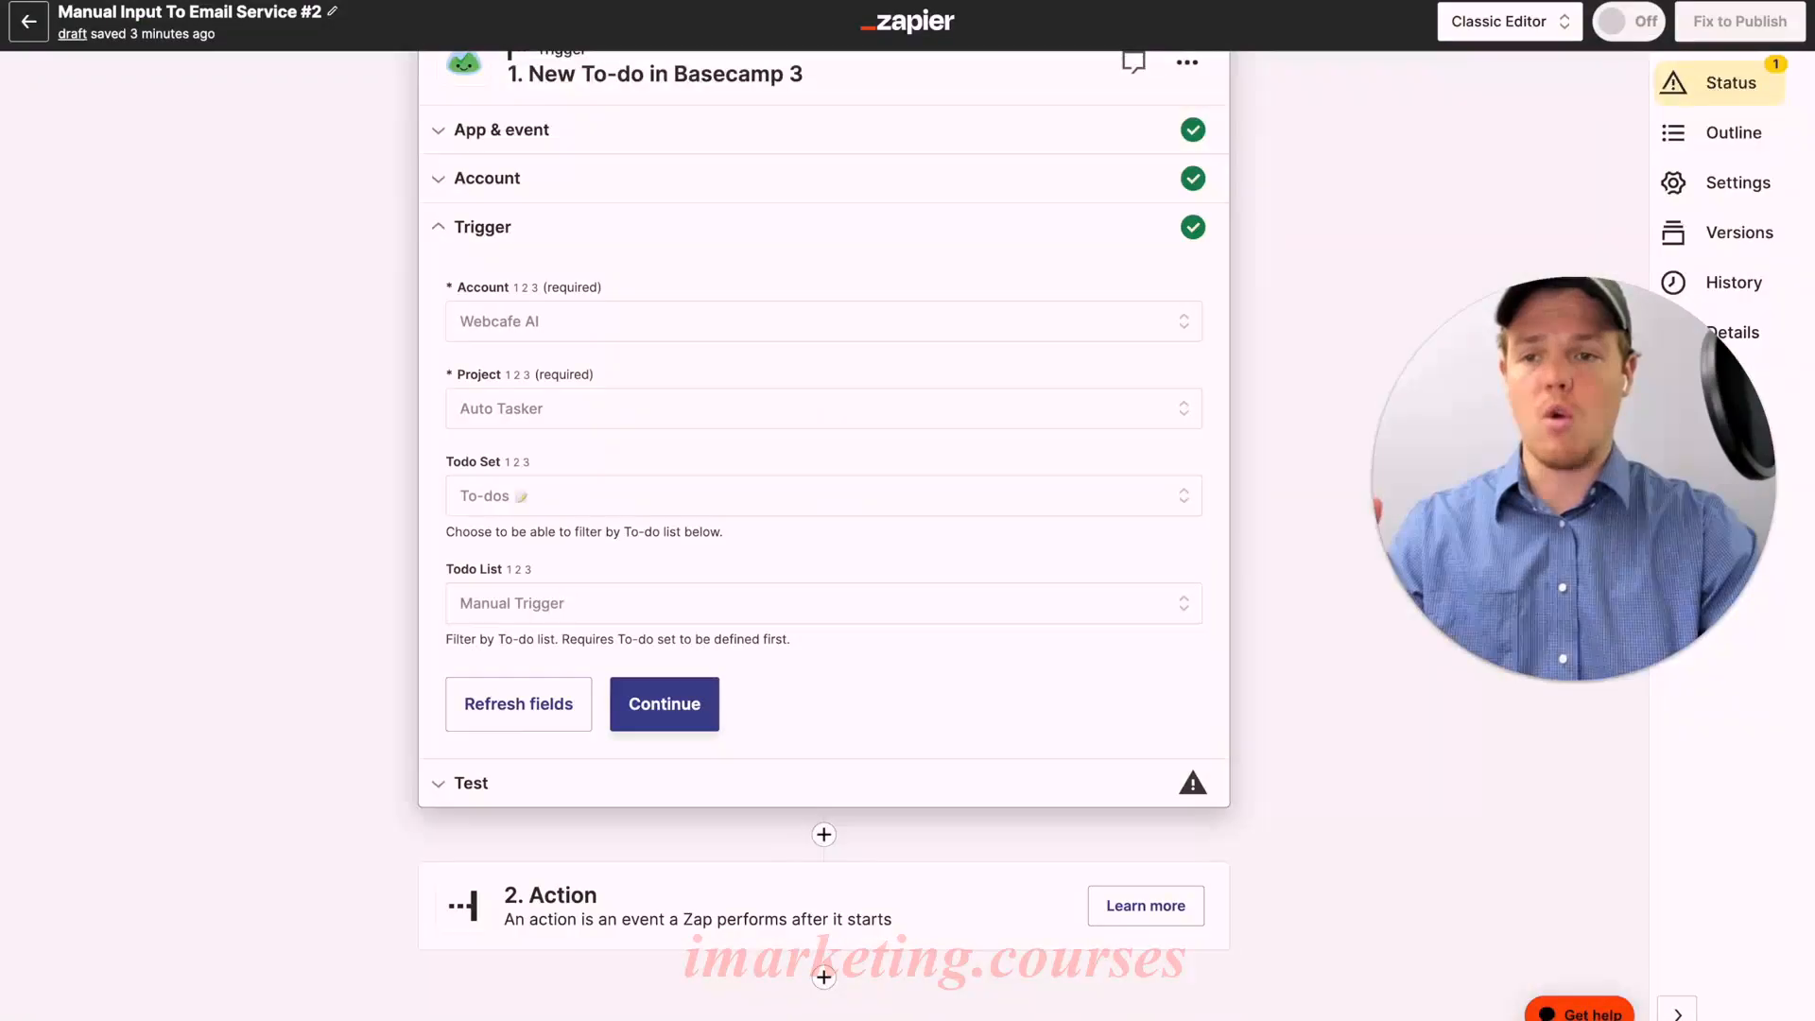
# Step: Test the Basecamp 3 New To-do trigger and confirm it returns a sample to-do record
pyautogui.click(648, 705)
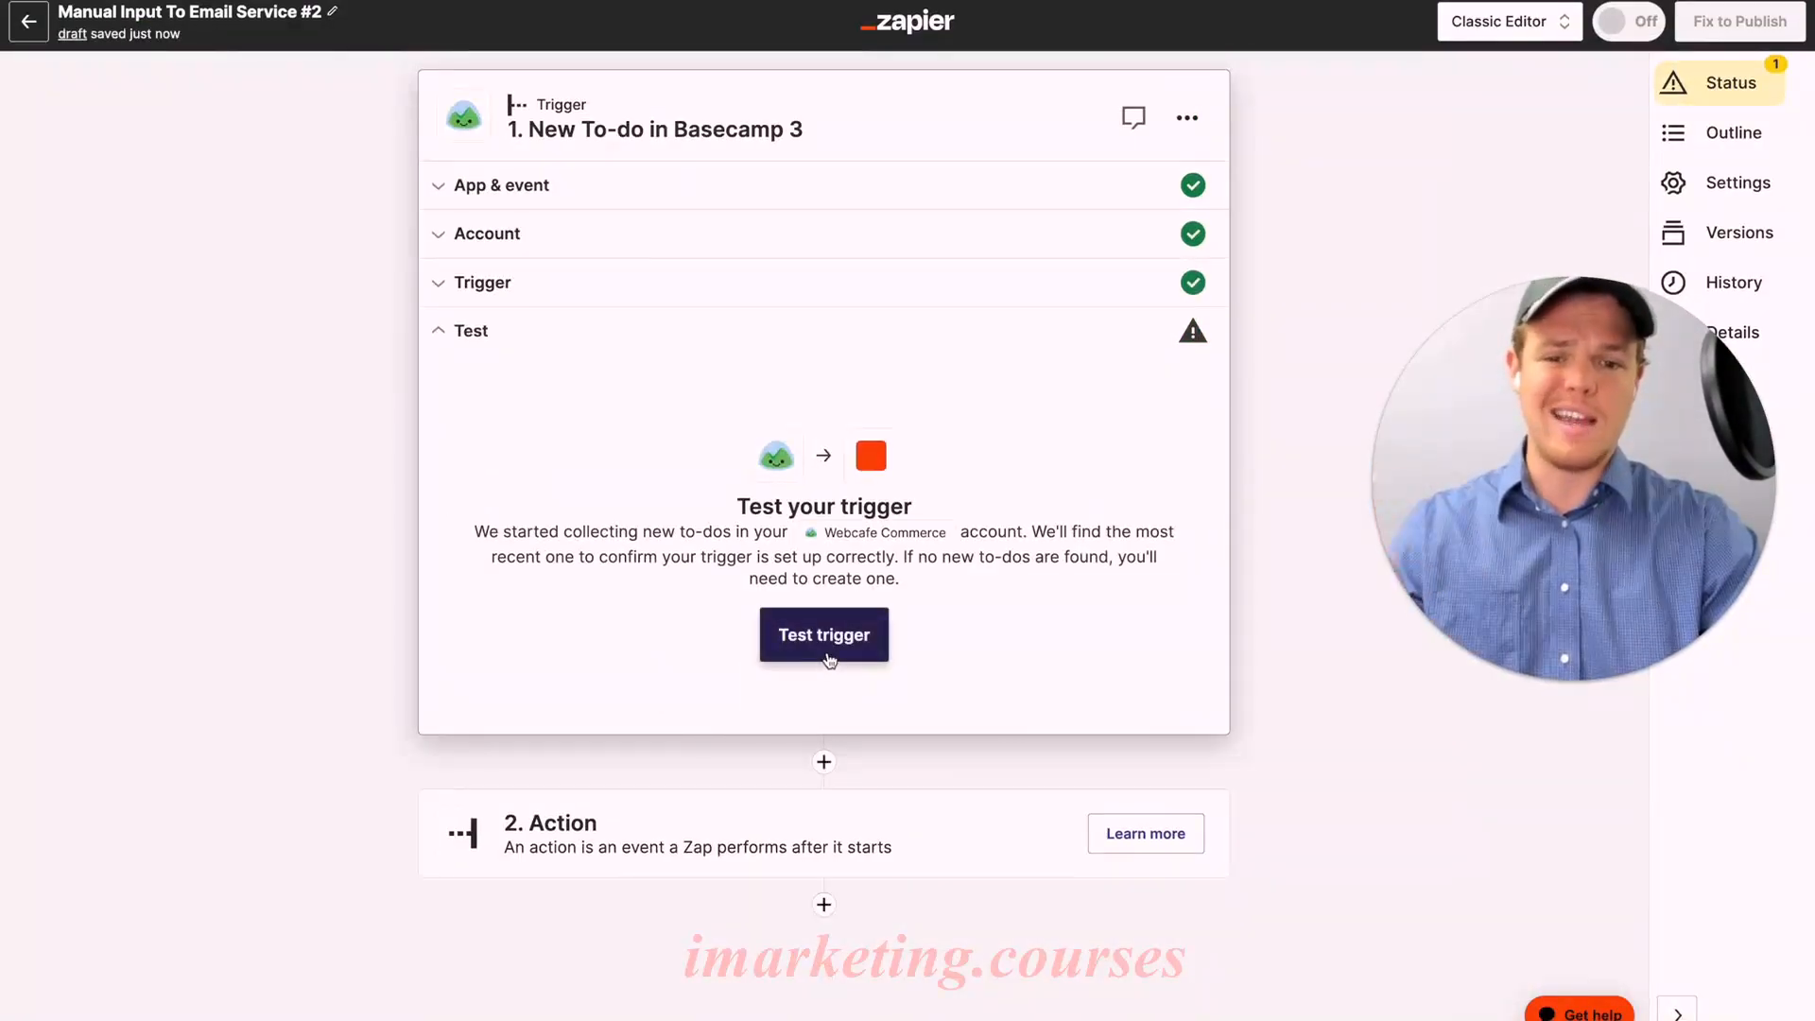
pyautogui.click(824, 635)
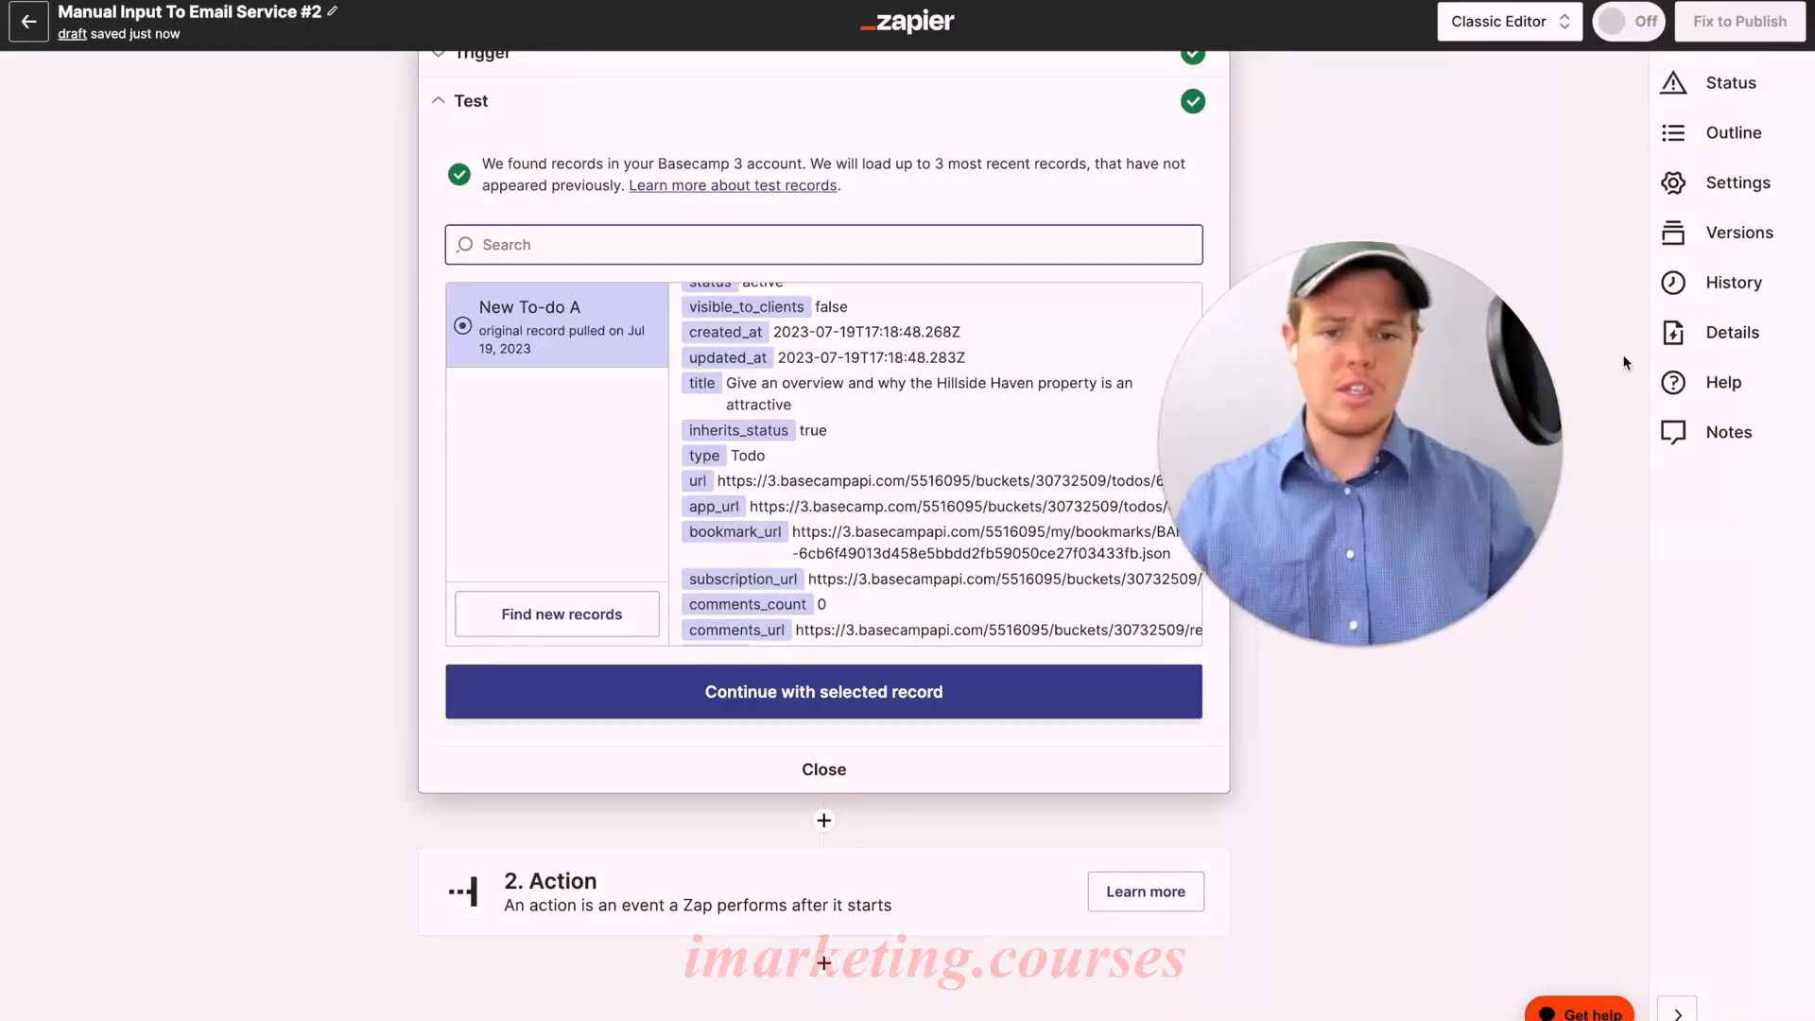
pyautogui.moveTo(1427, 435); pyautogui.dragTo(293, 804)
pyautogui.scroll(-3, 945, 614)
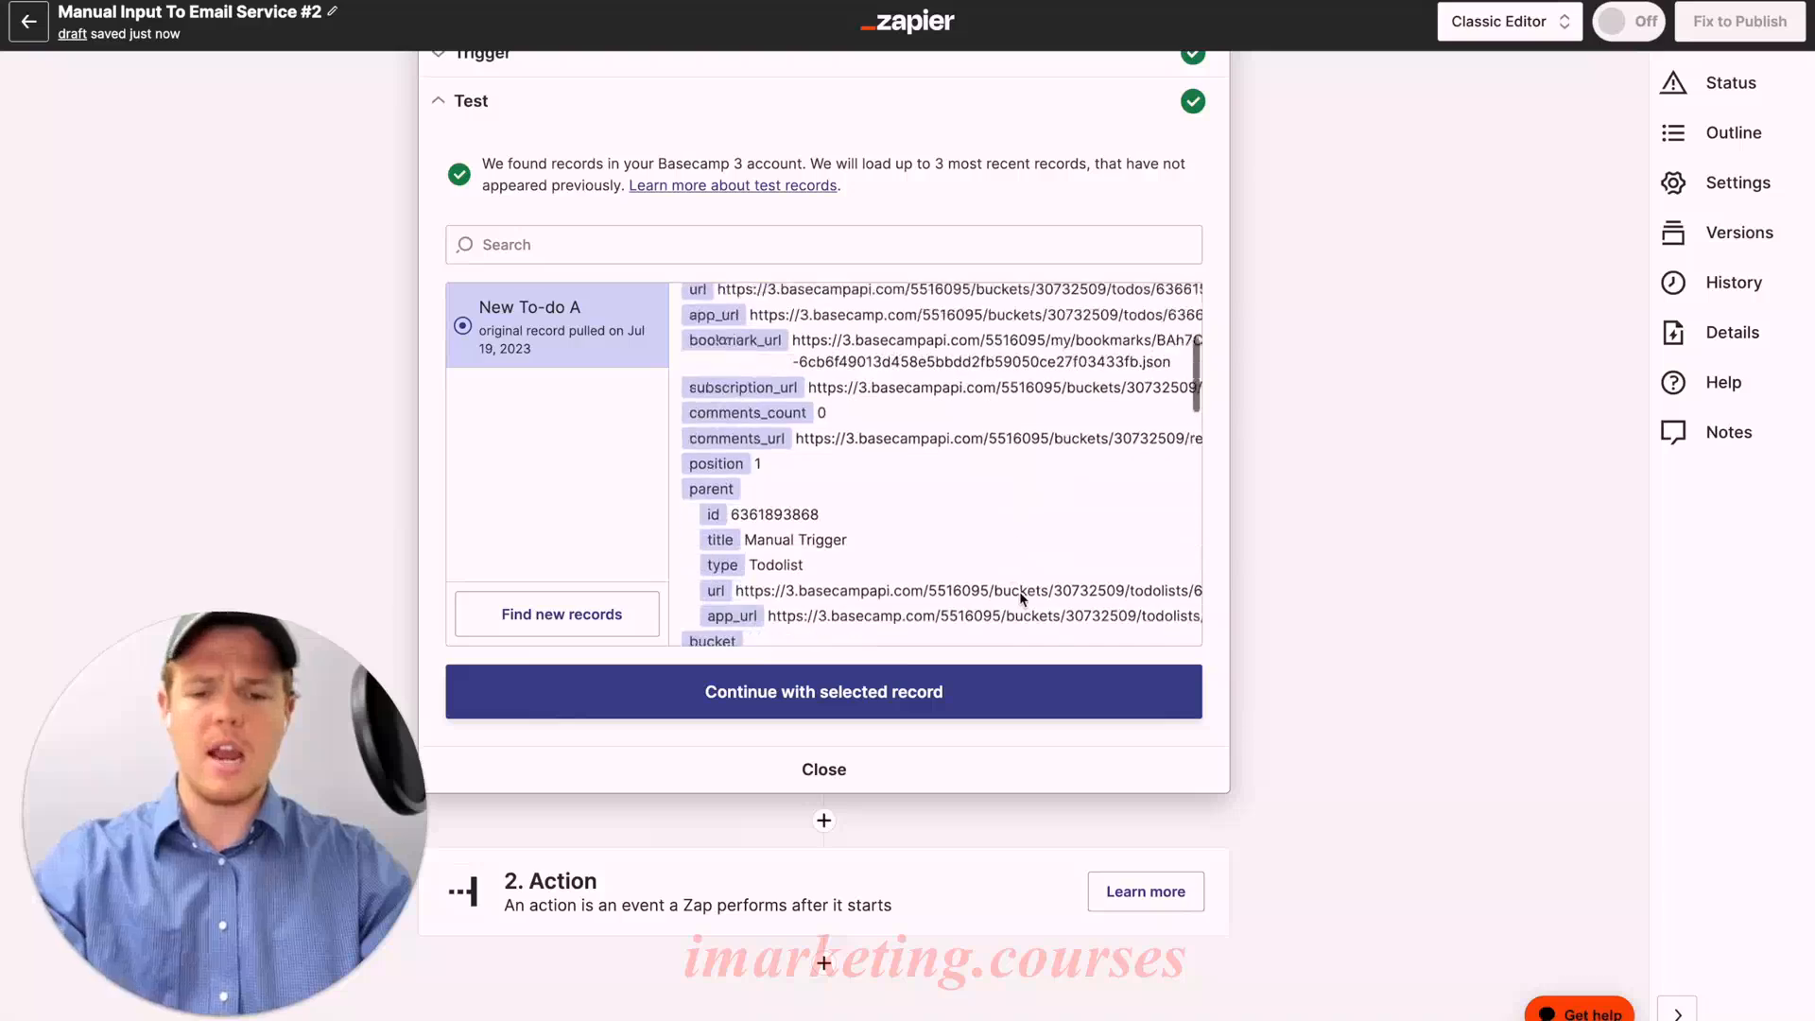
pyautogui.click(787, 906)
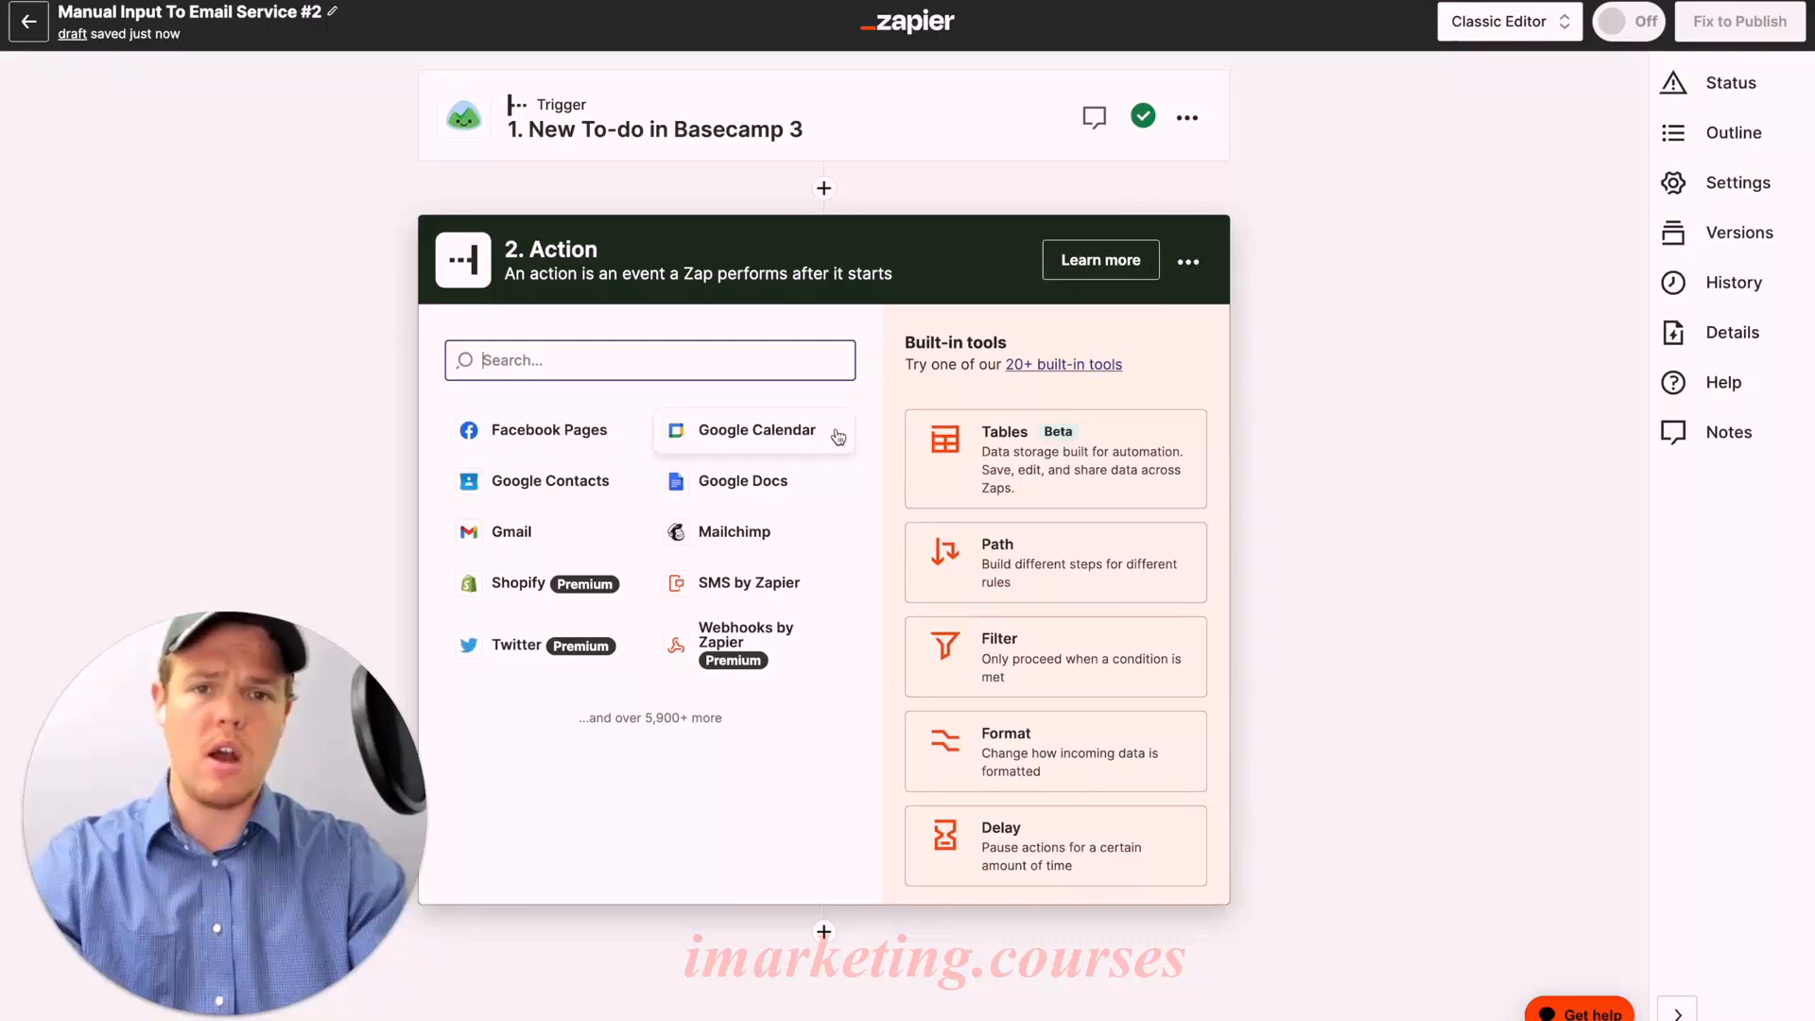
# Step: Set step 2 to the Google Docs Find a Document event on the connected Google account
pyautogui.click(699, 479)
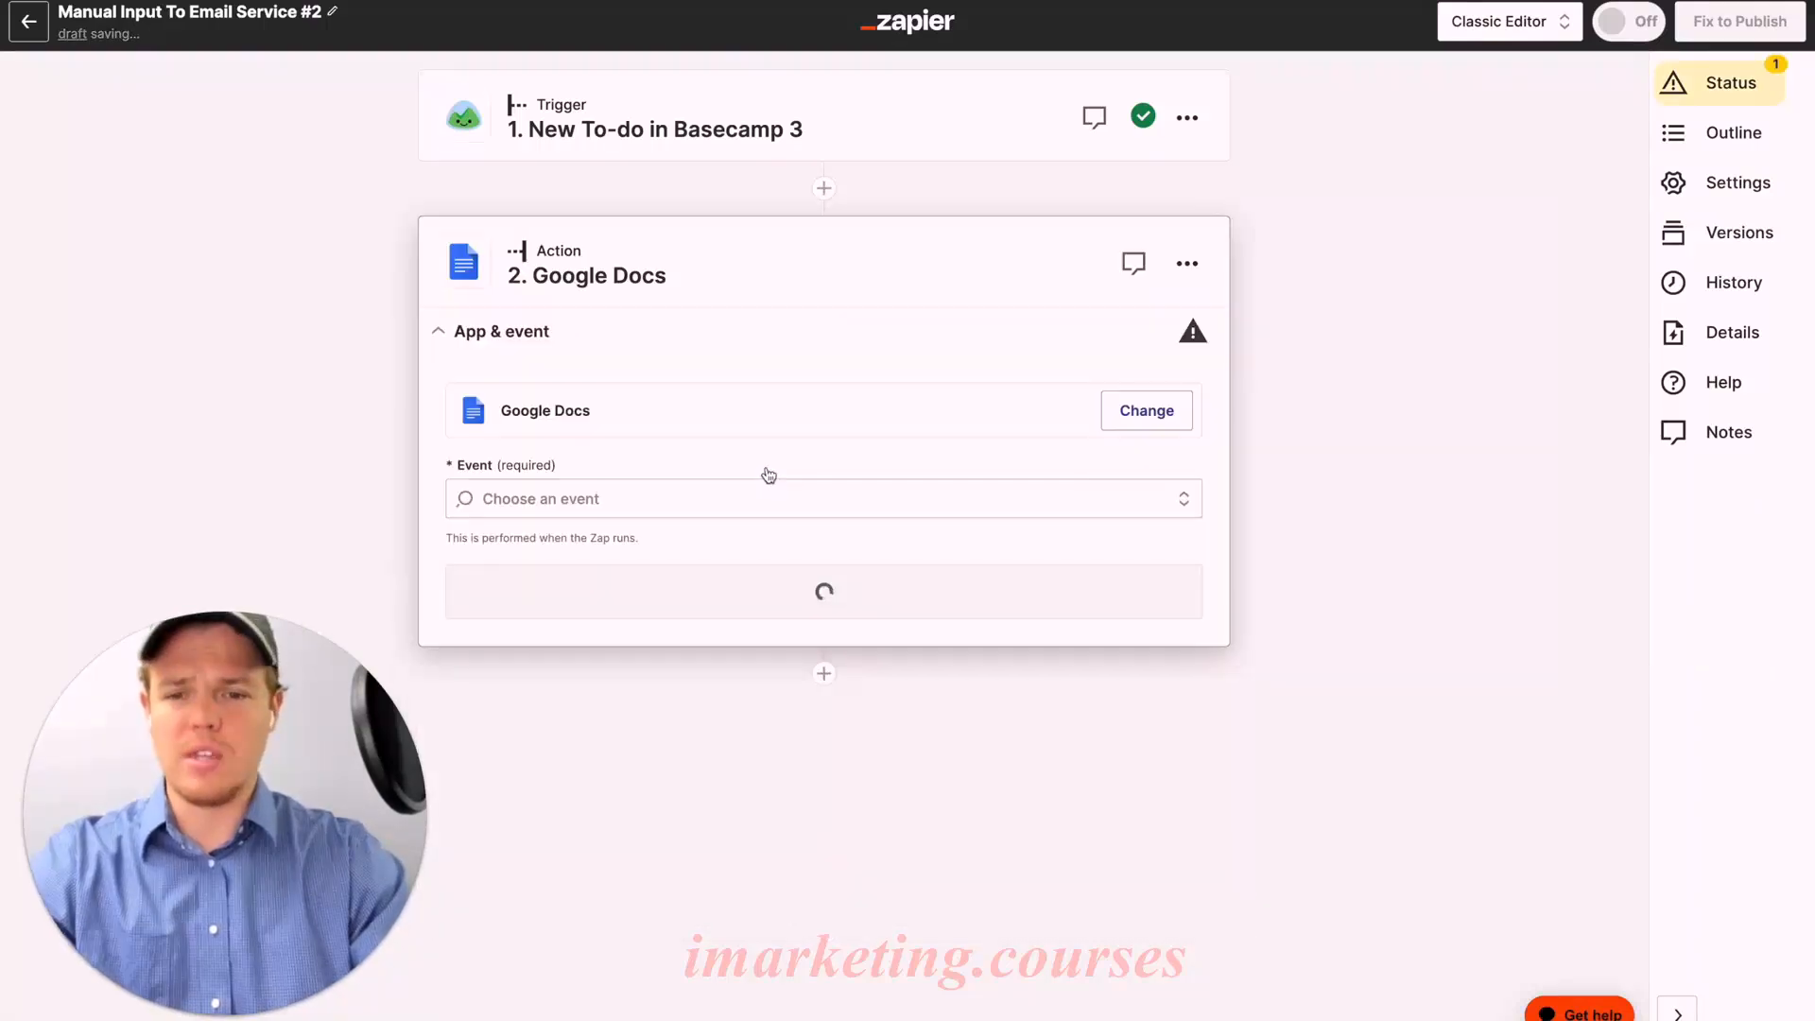
pyautogui.click(709, 498)
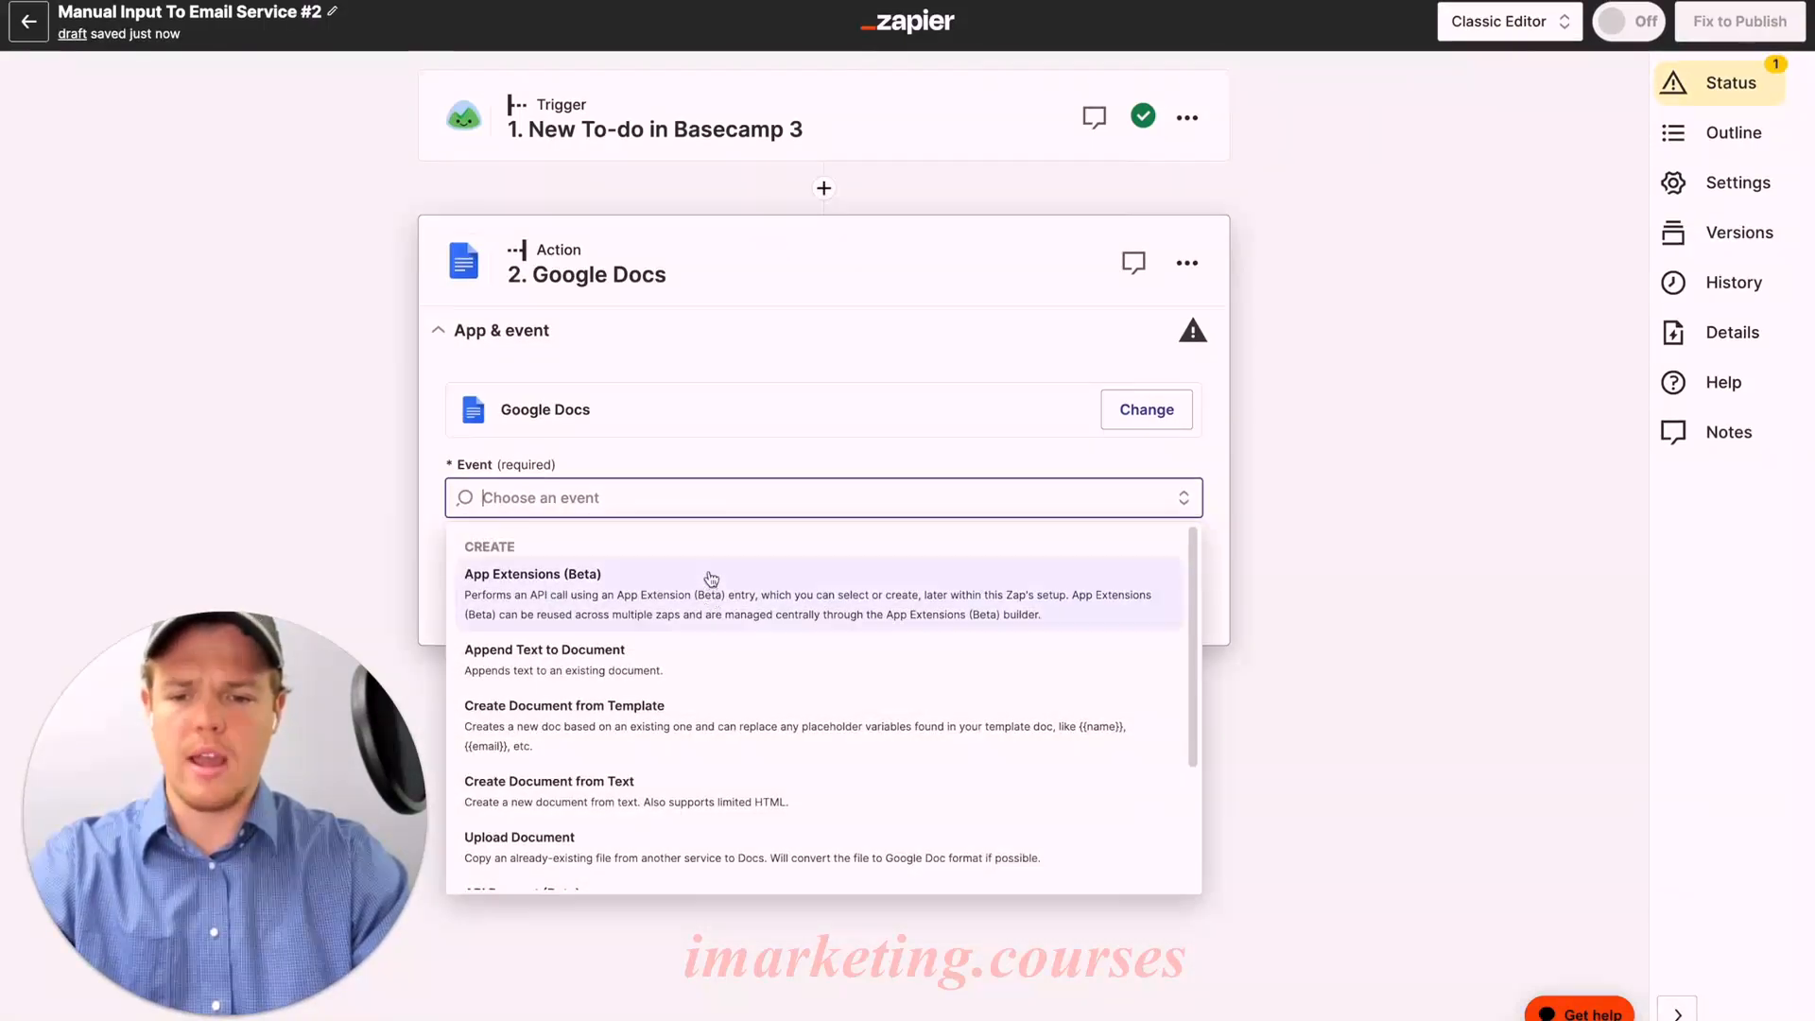
pyautogui.write('find')
pyautogui.click(637, 576)
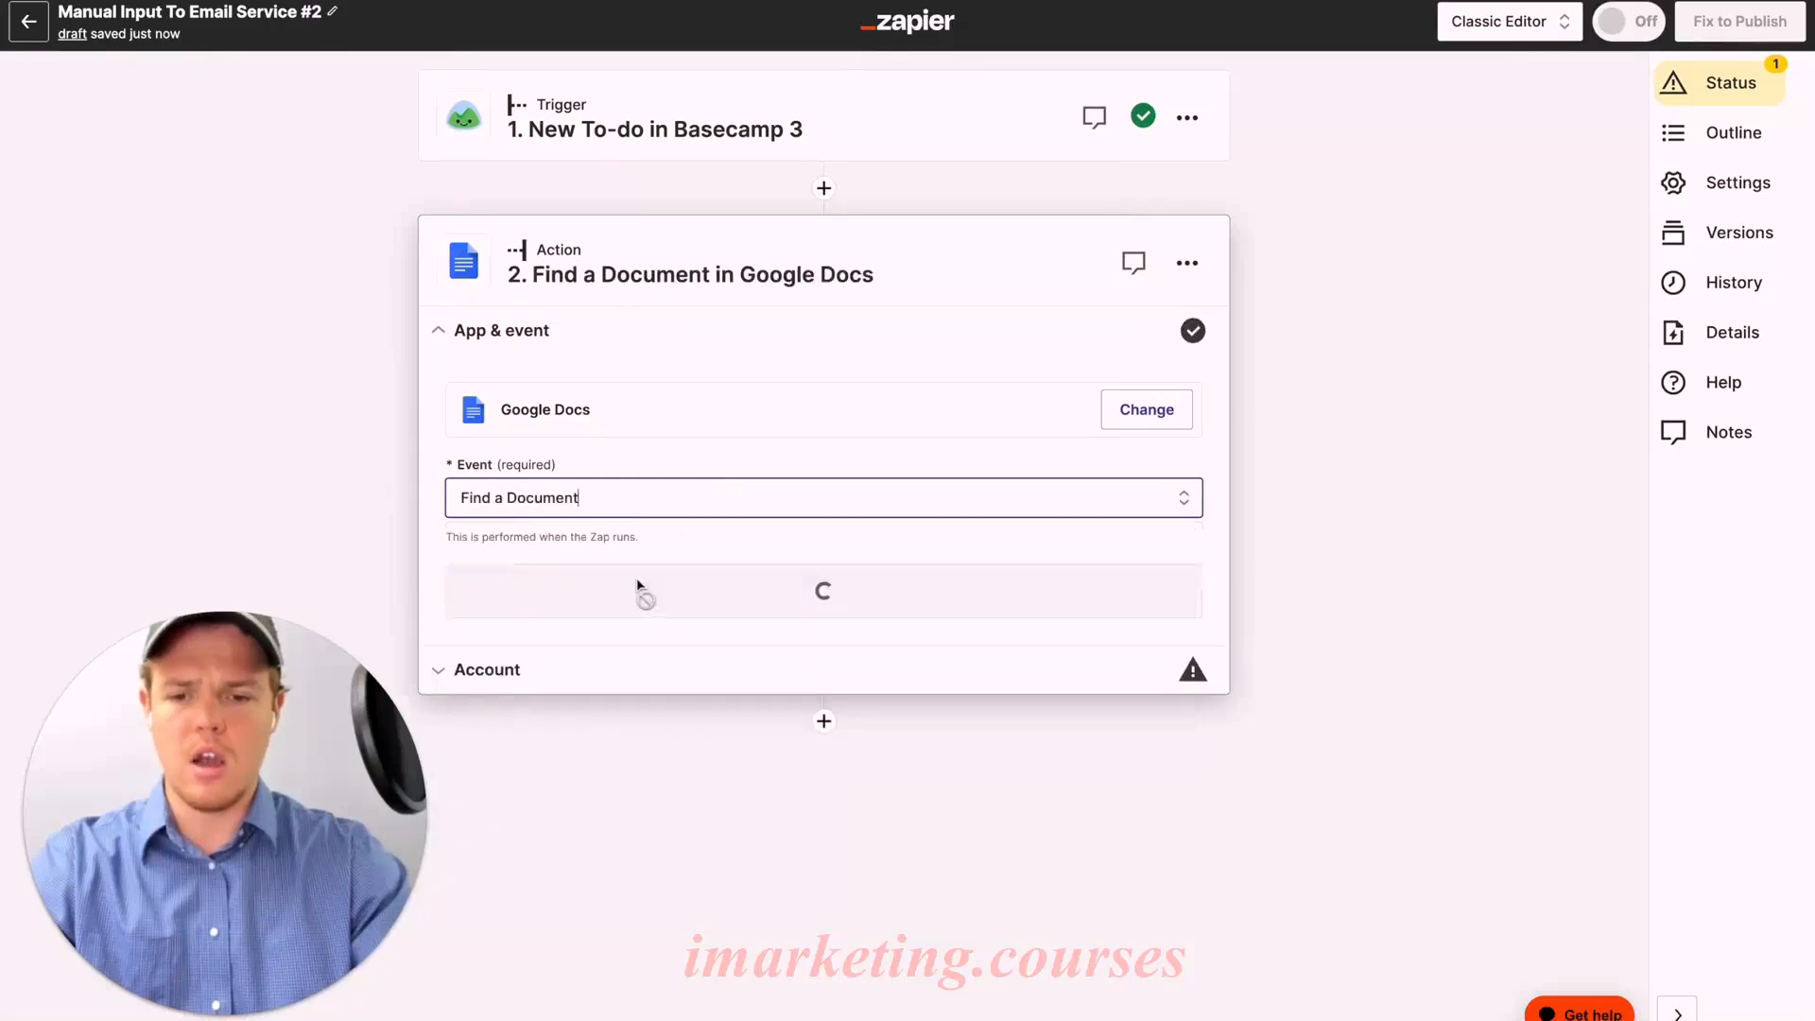
pyautogui.click(732, 594)
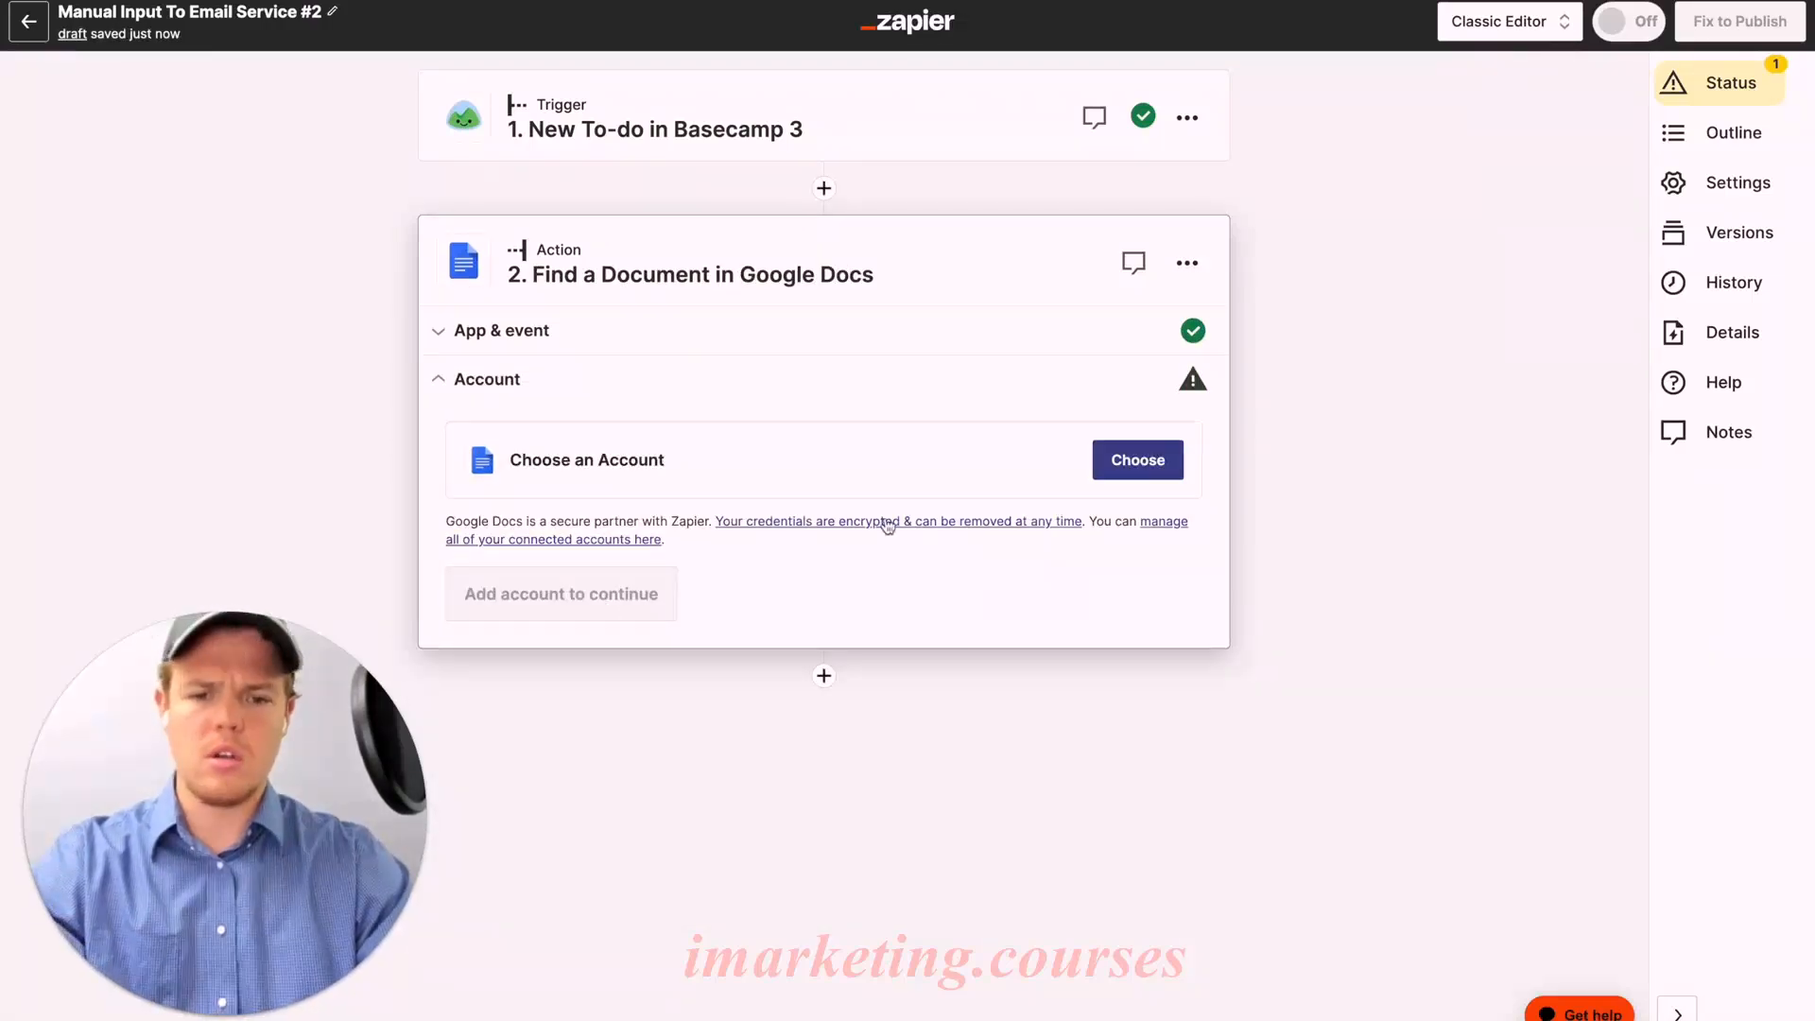
pyautogui.click(1142, 467)
pyautogui.click(659, 630)
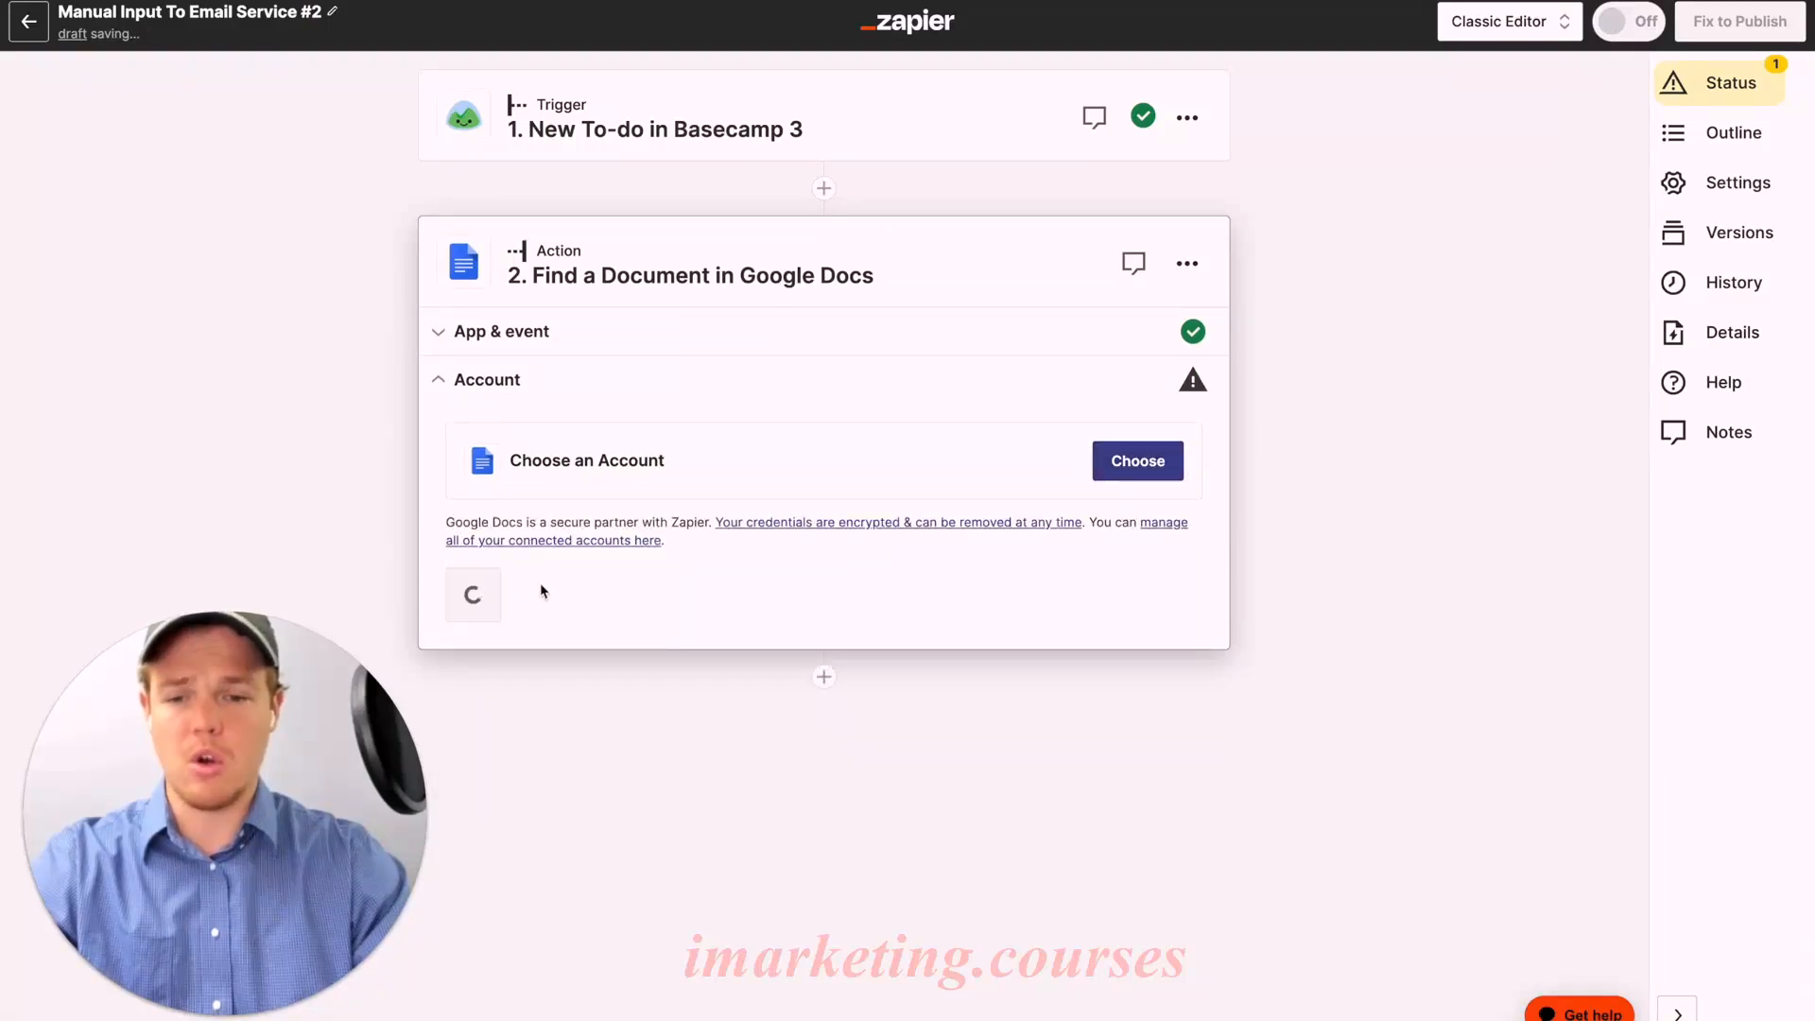
pyautogui.click(517, 605)
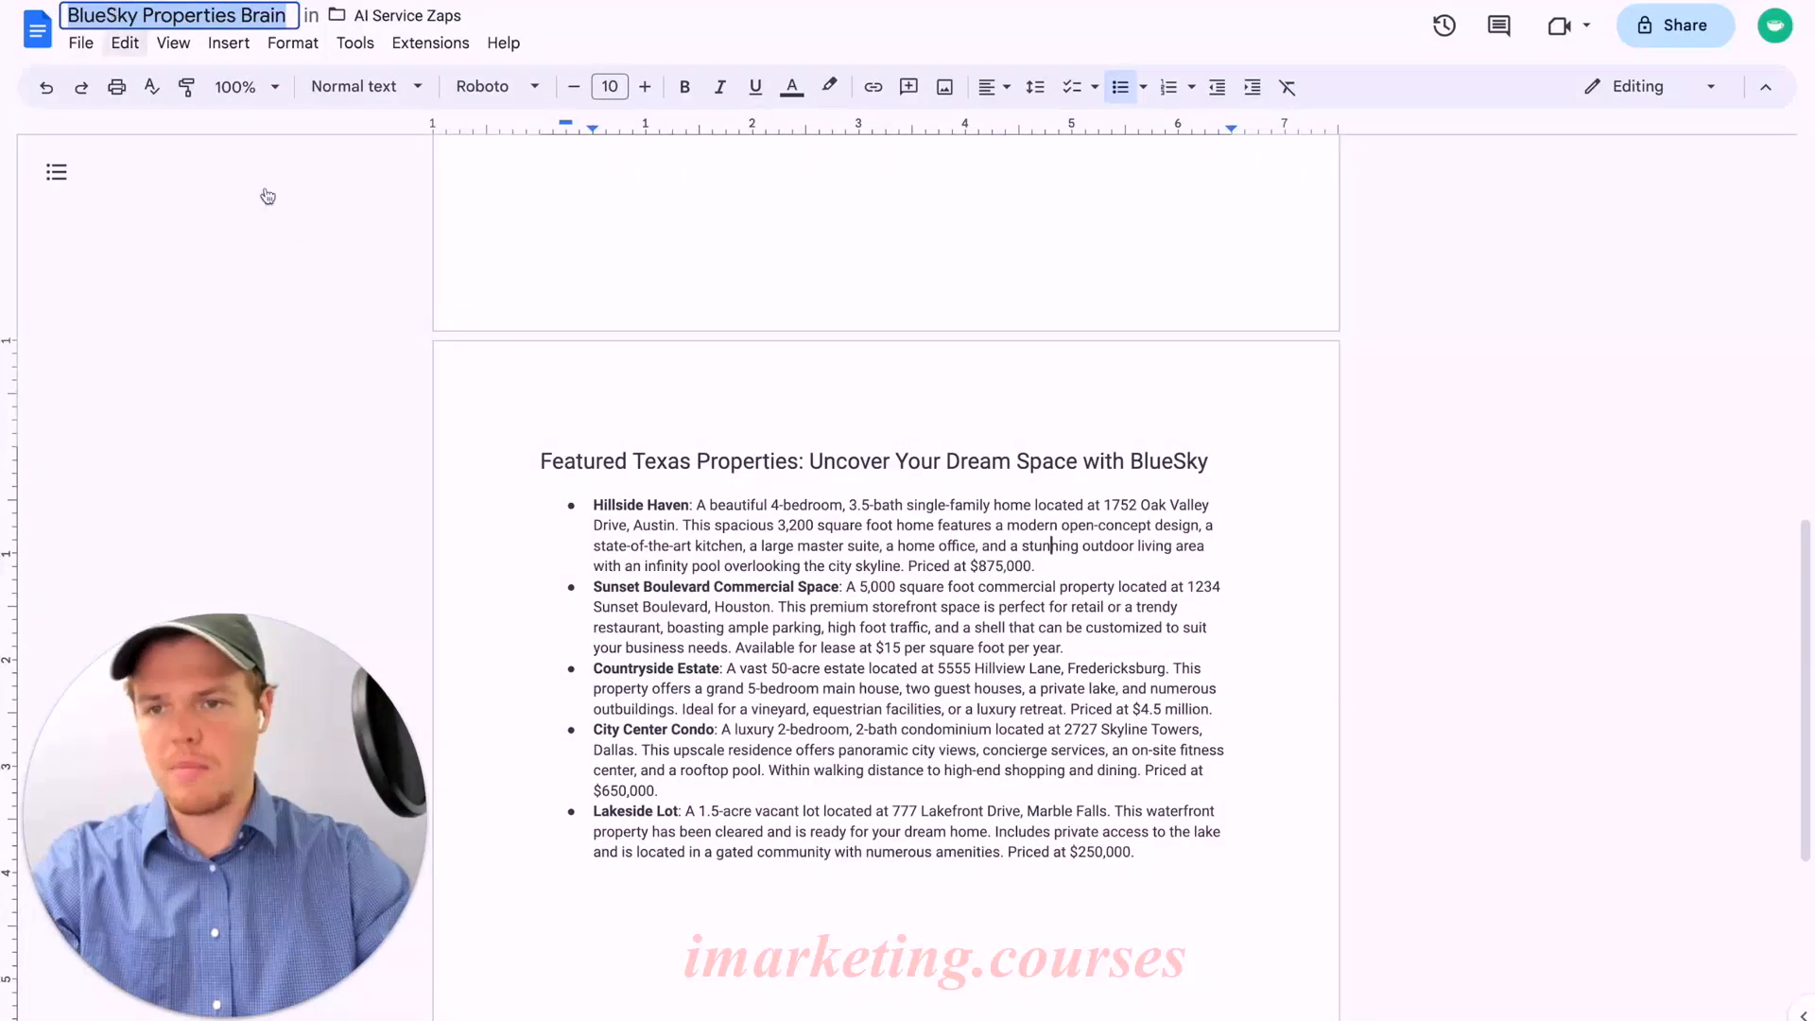
# Step: Search for the 'BlueSky Properties Brain' document inside the AI Service Zaps folder
pyautogui.click(280, 255)
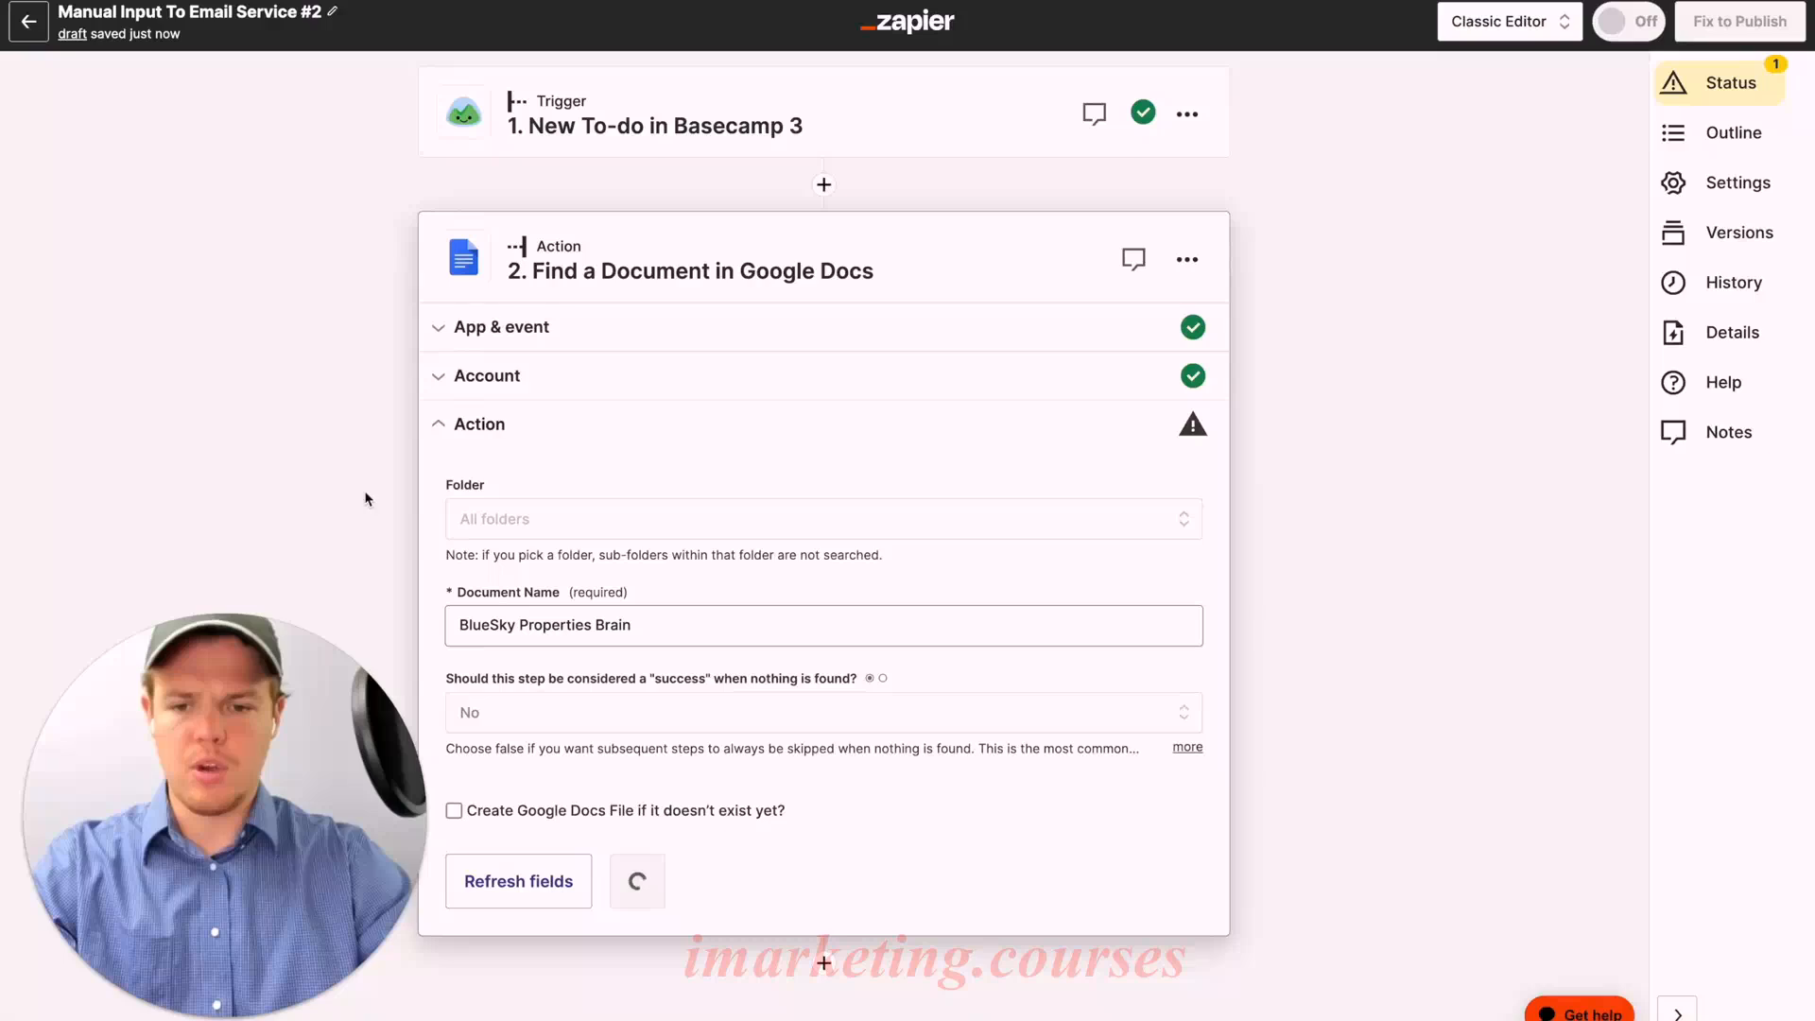
pyautogui.click(556, 526)
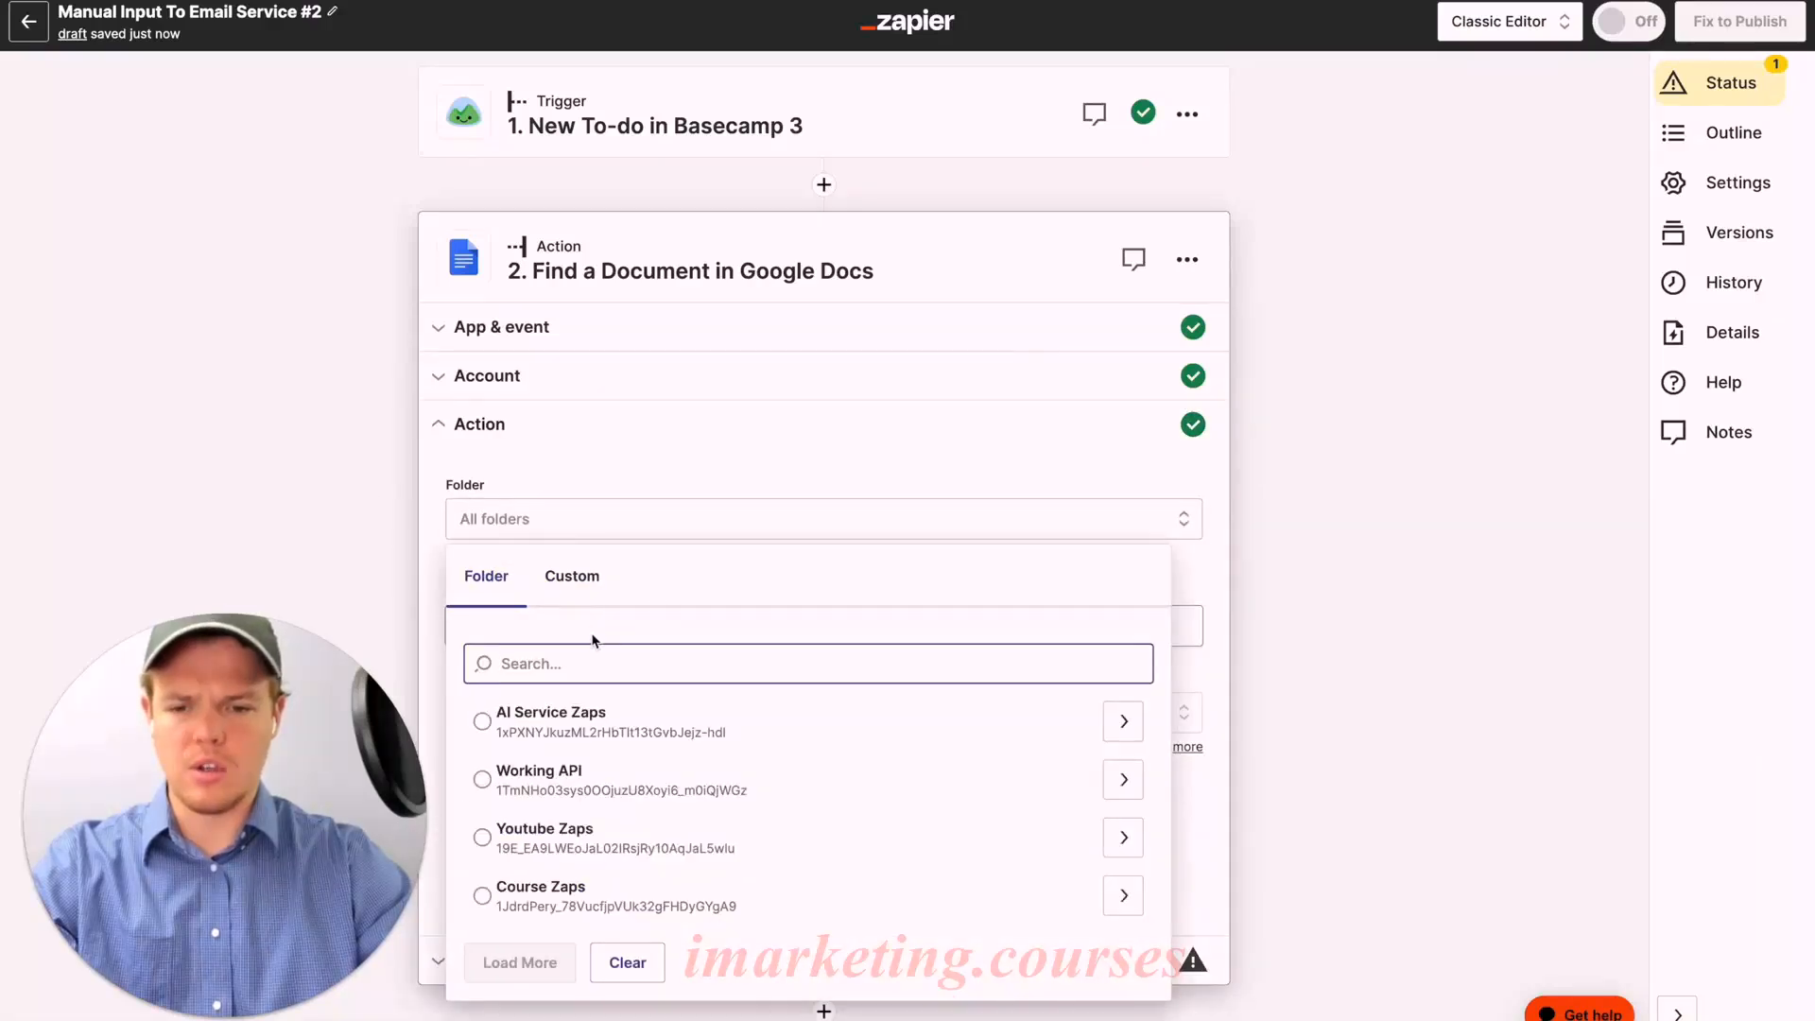
pyautogui.click(1121, 790)
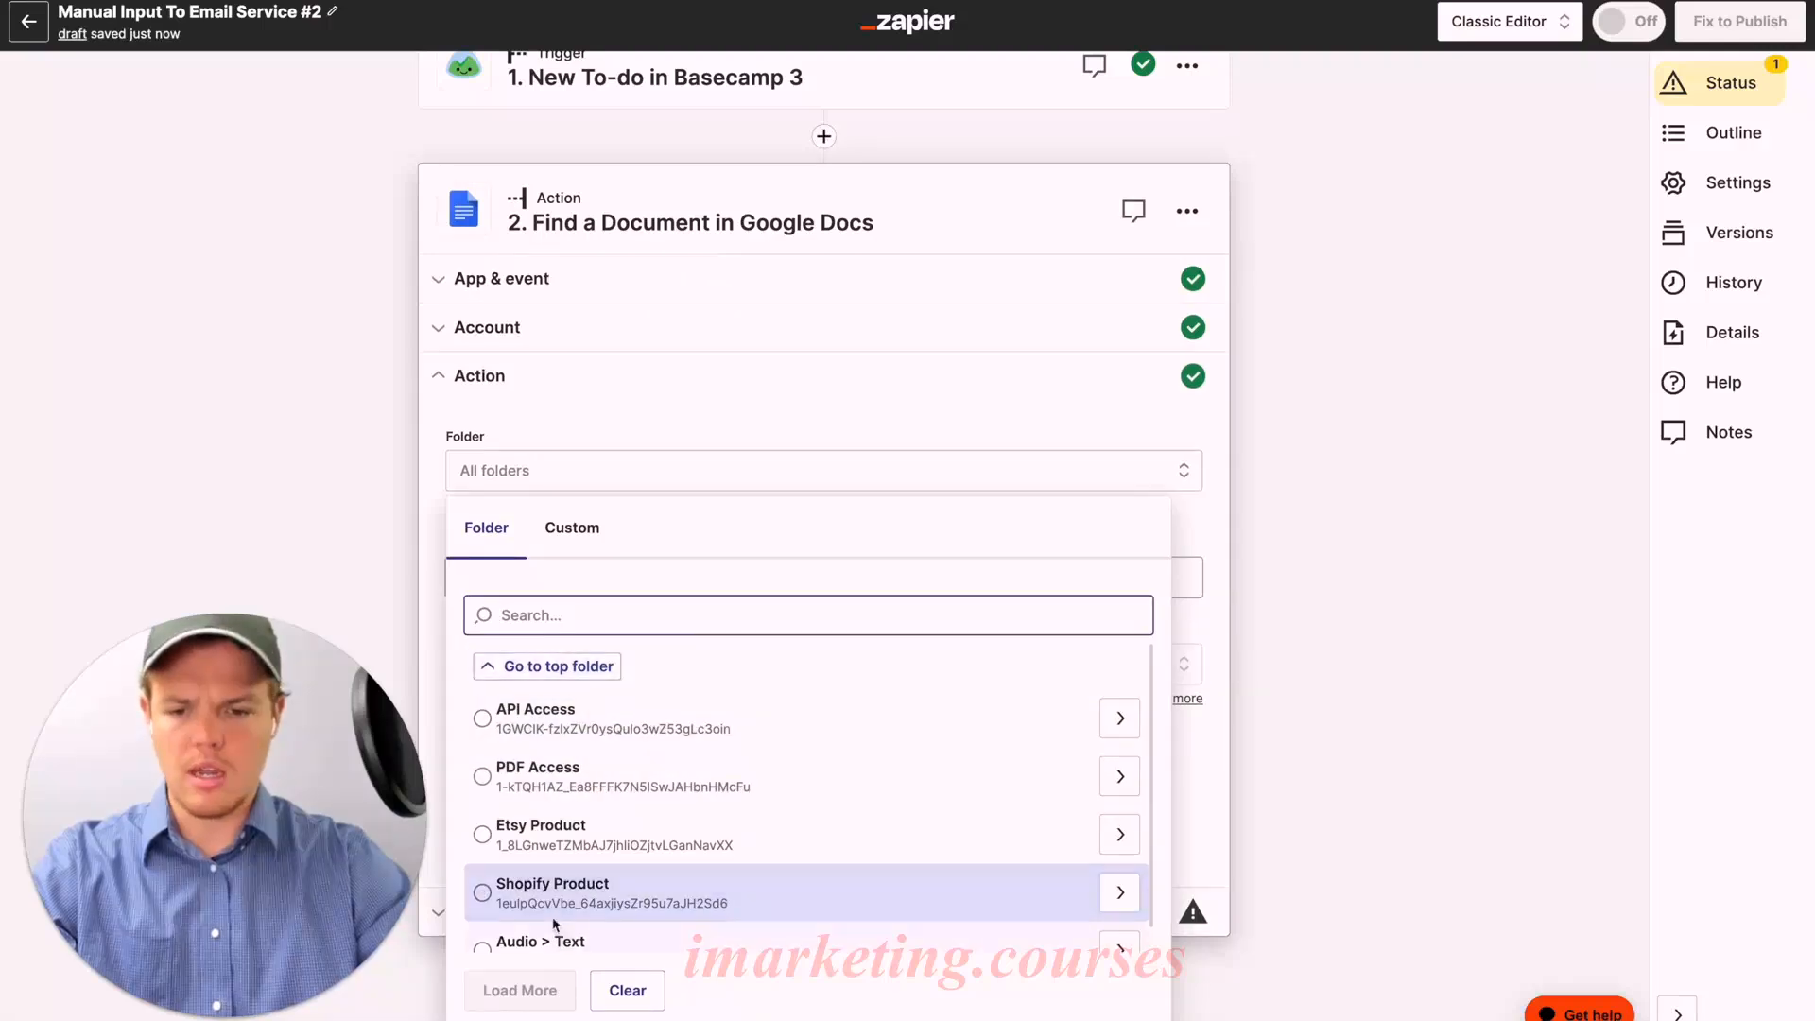
pyautogui.click(564, 664)
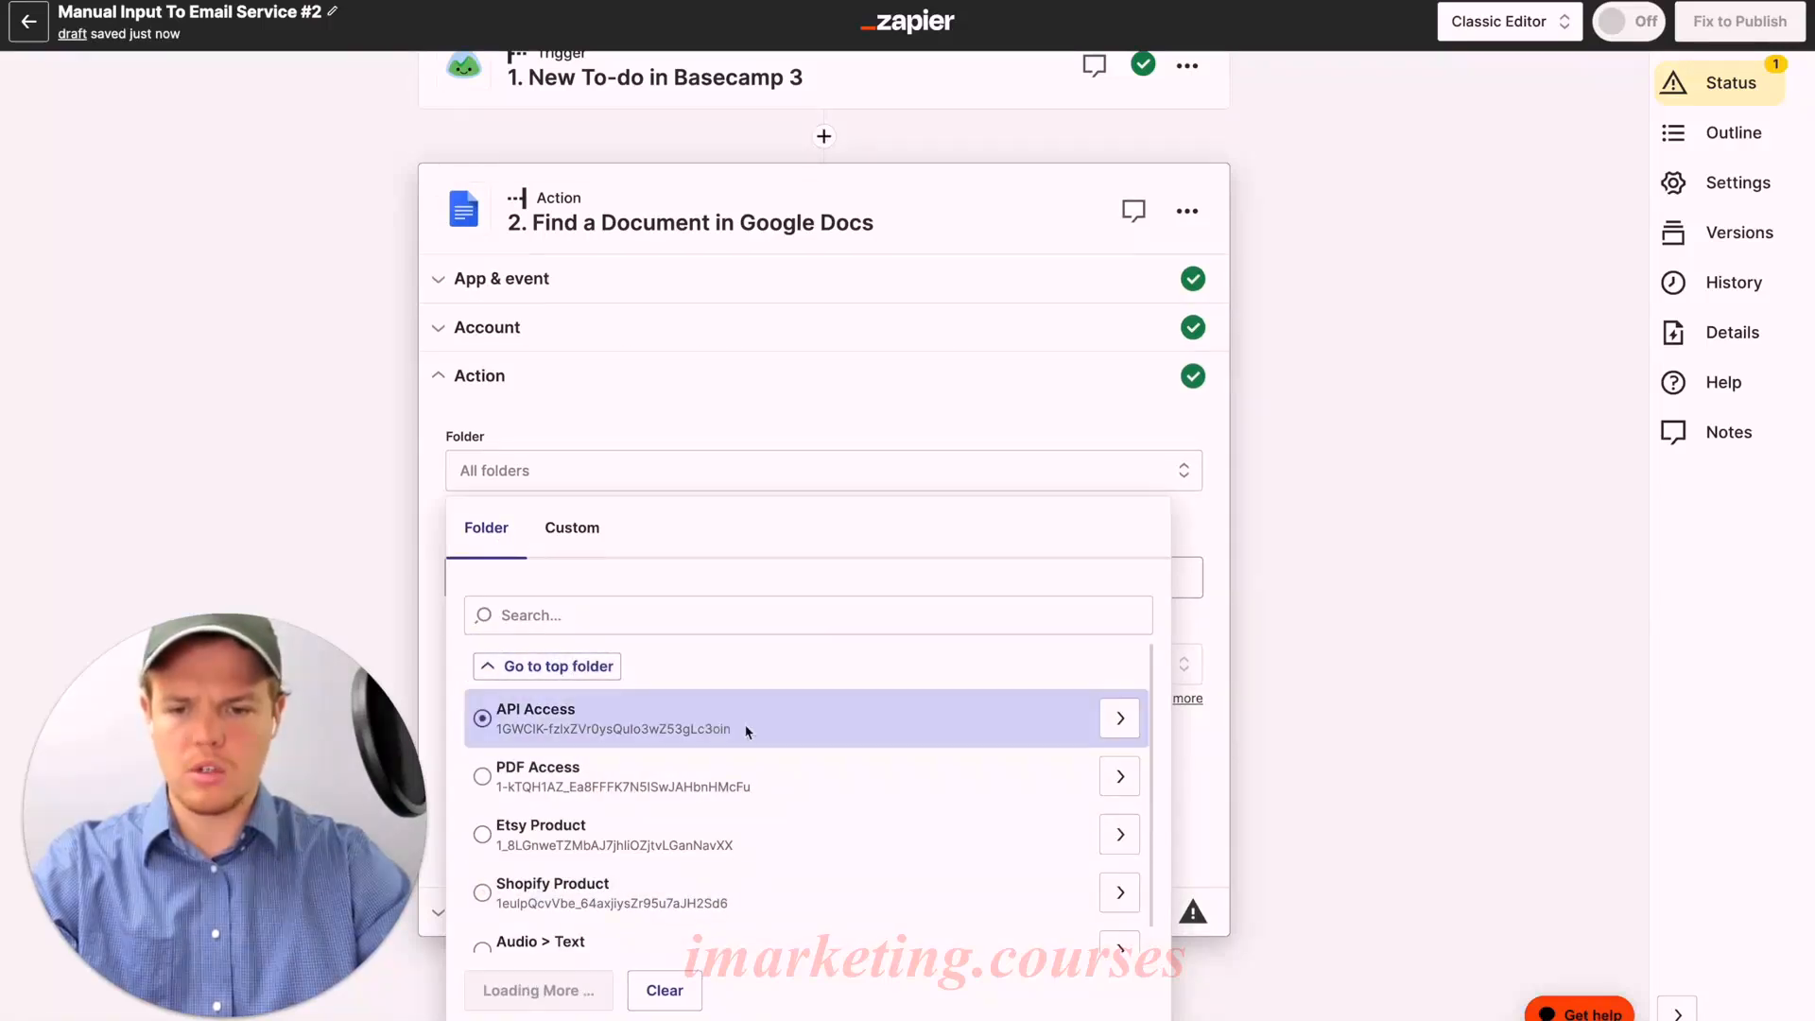
pyautogui.click(911, 717)
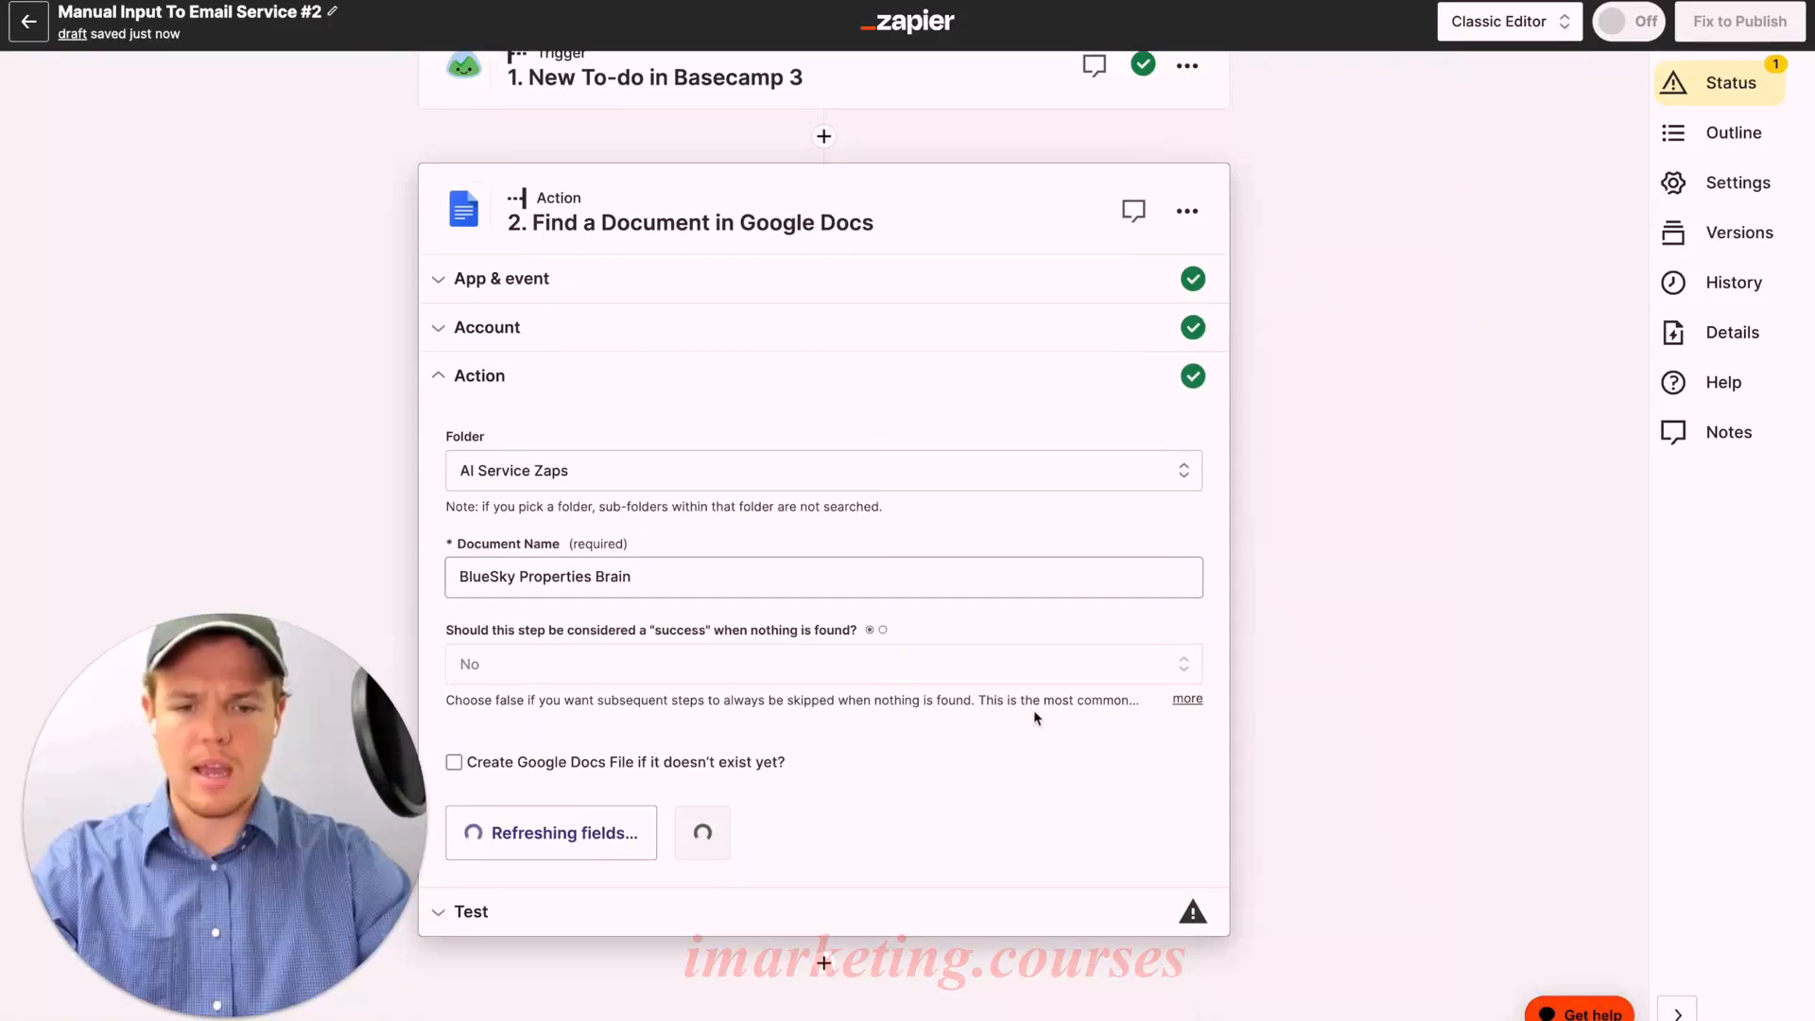
pyautogui.click(699, 815)
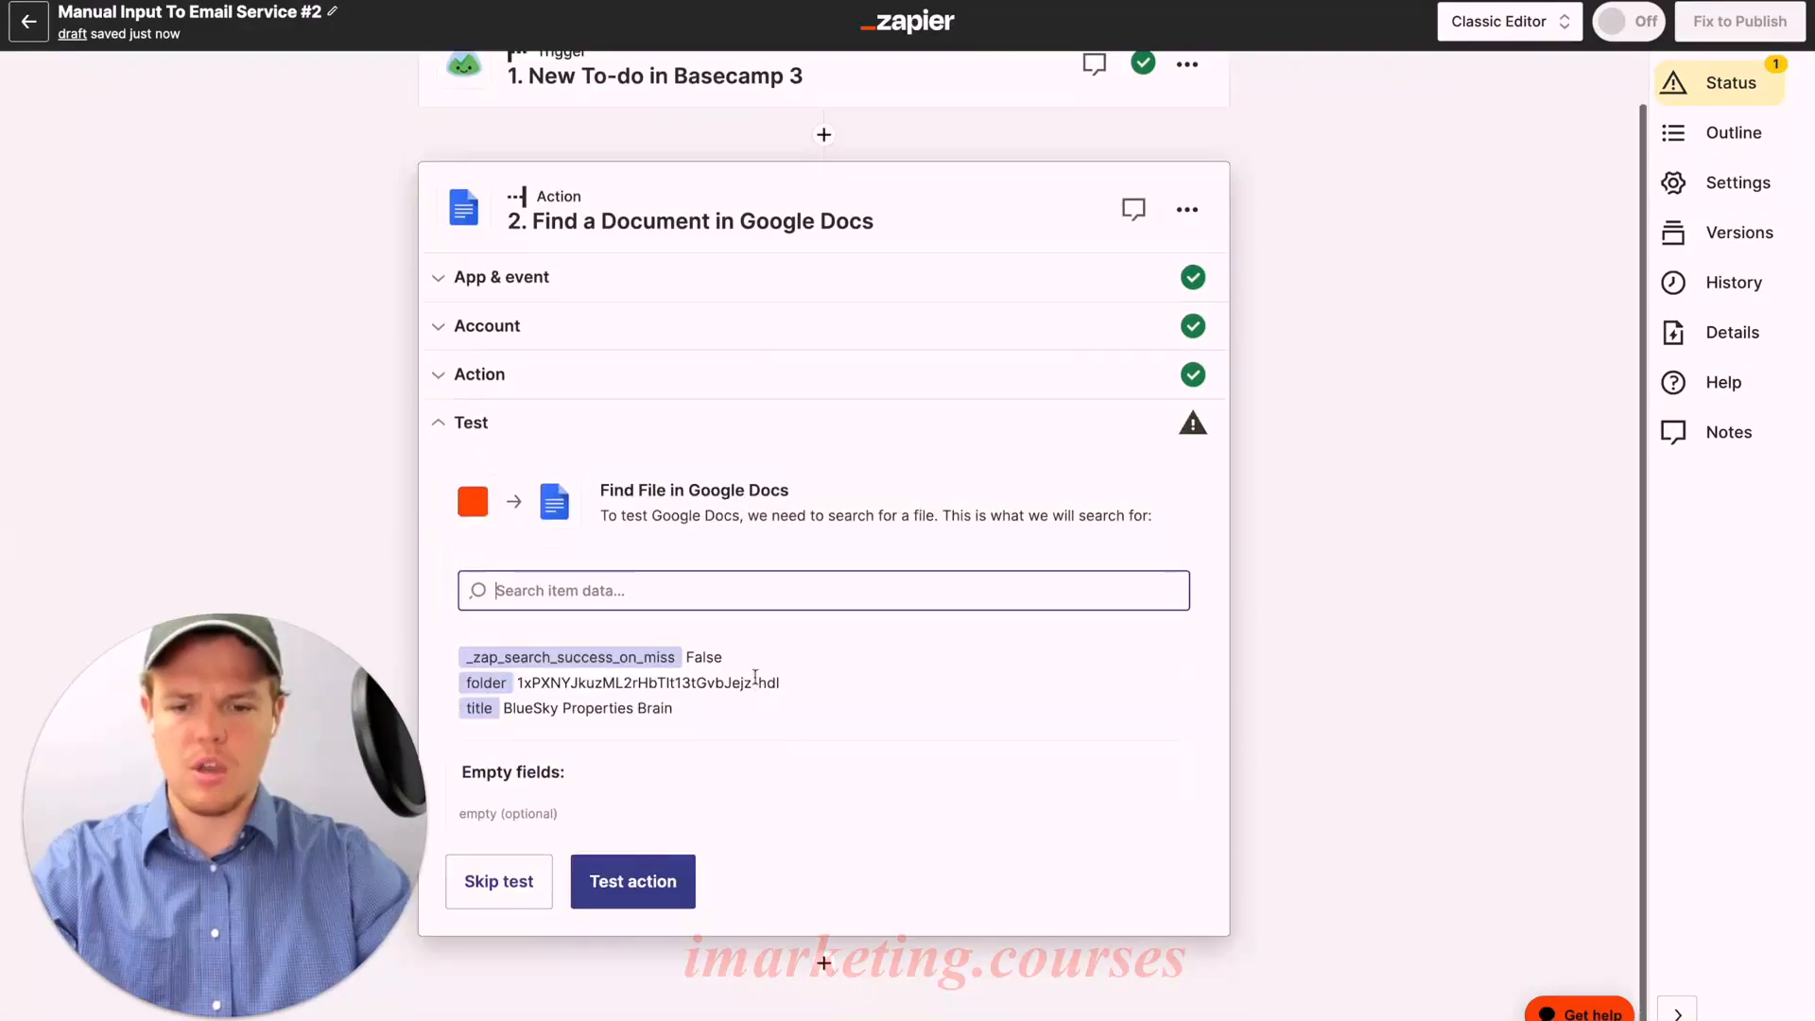
# Step: Test the document search, review the returned BlueSky Properties Brain file data, and add step 3
pyautogui.click(668, 865)
pyautogui.scroll(-1, 699, 705)
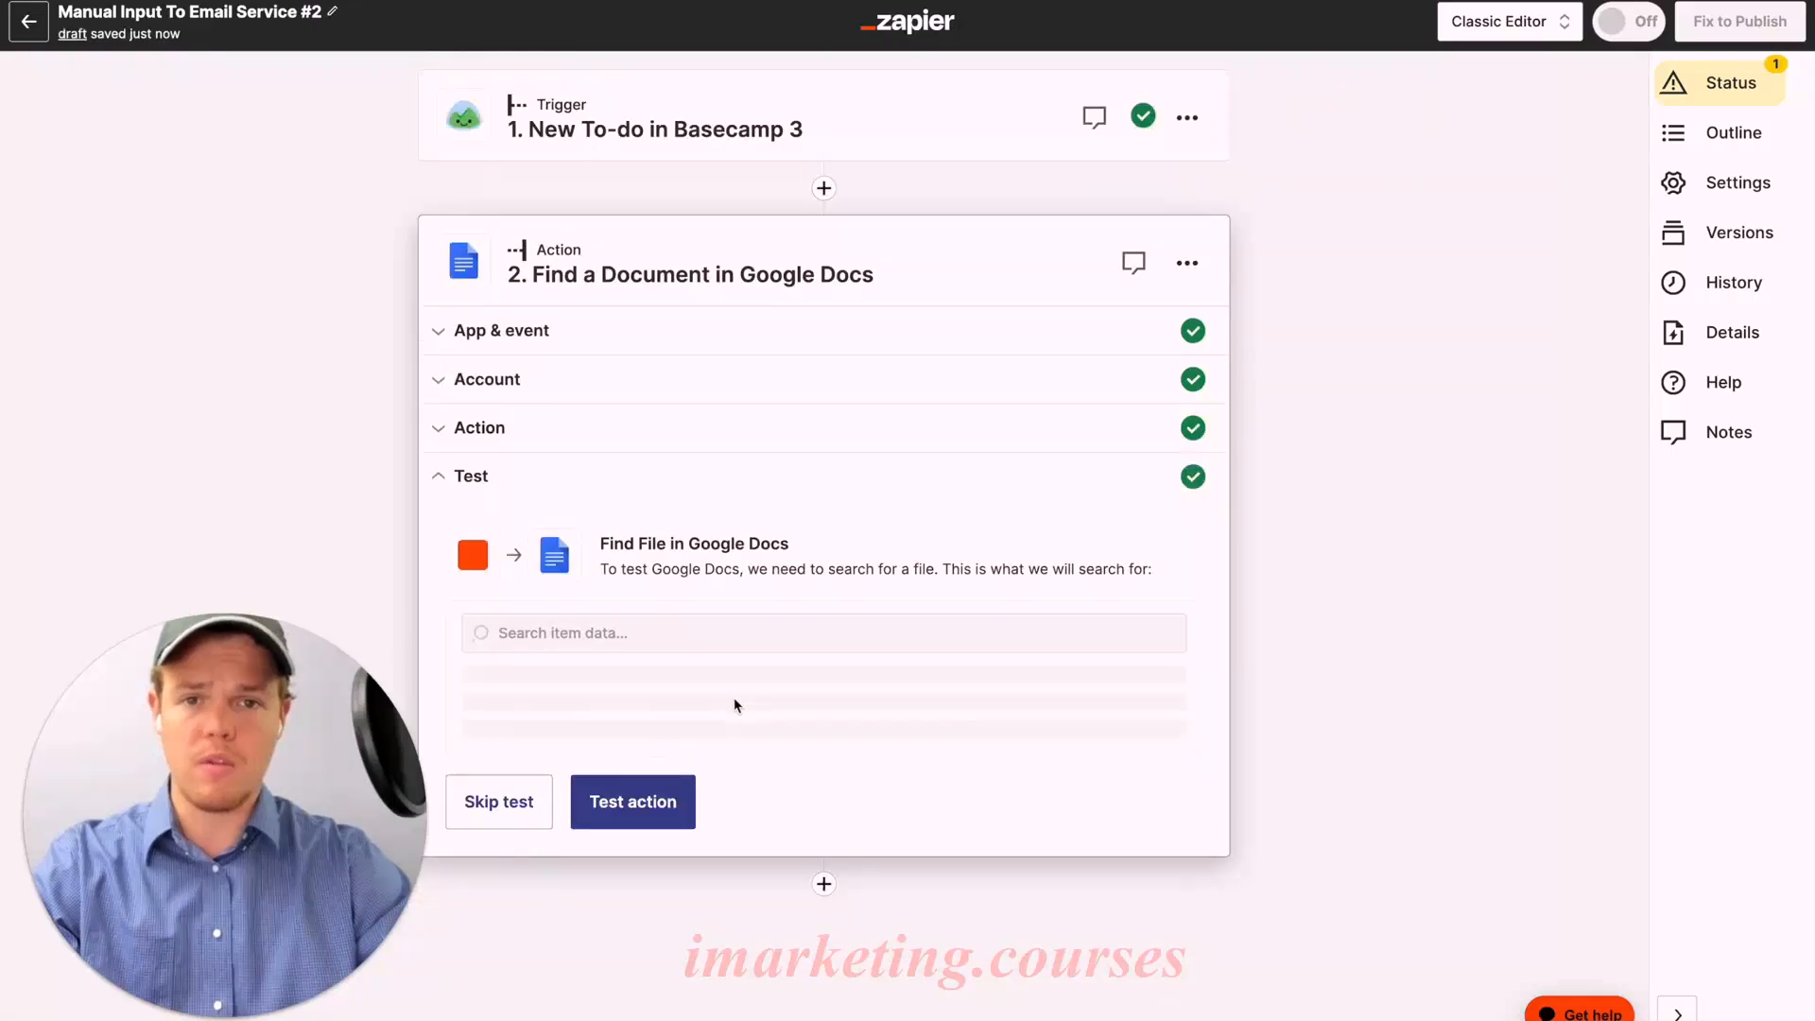
pyautogui.scroll(-15, 802, 548)
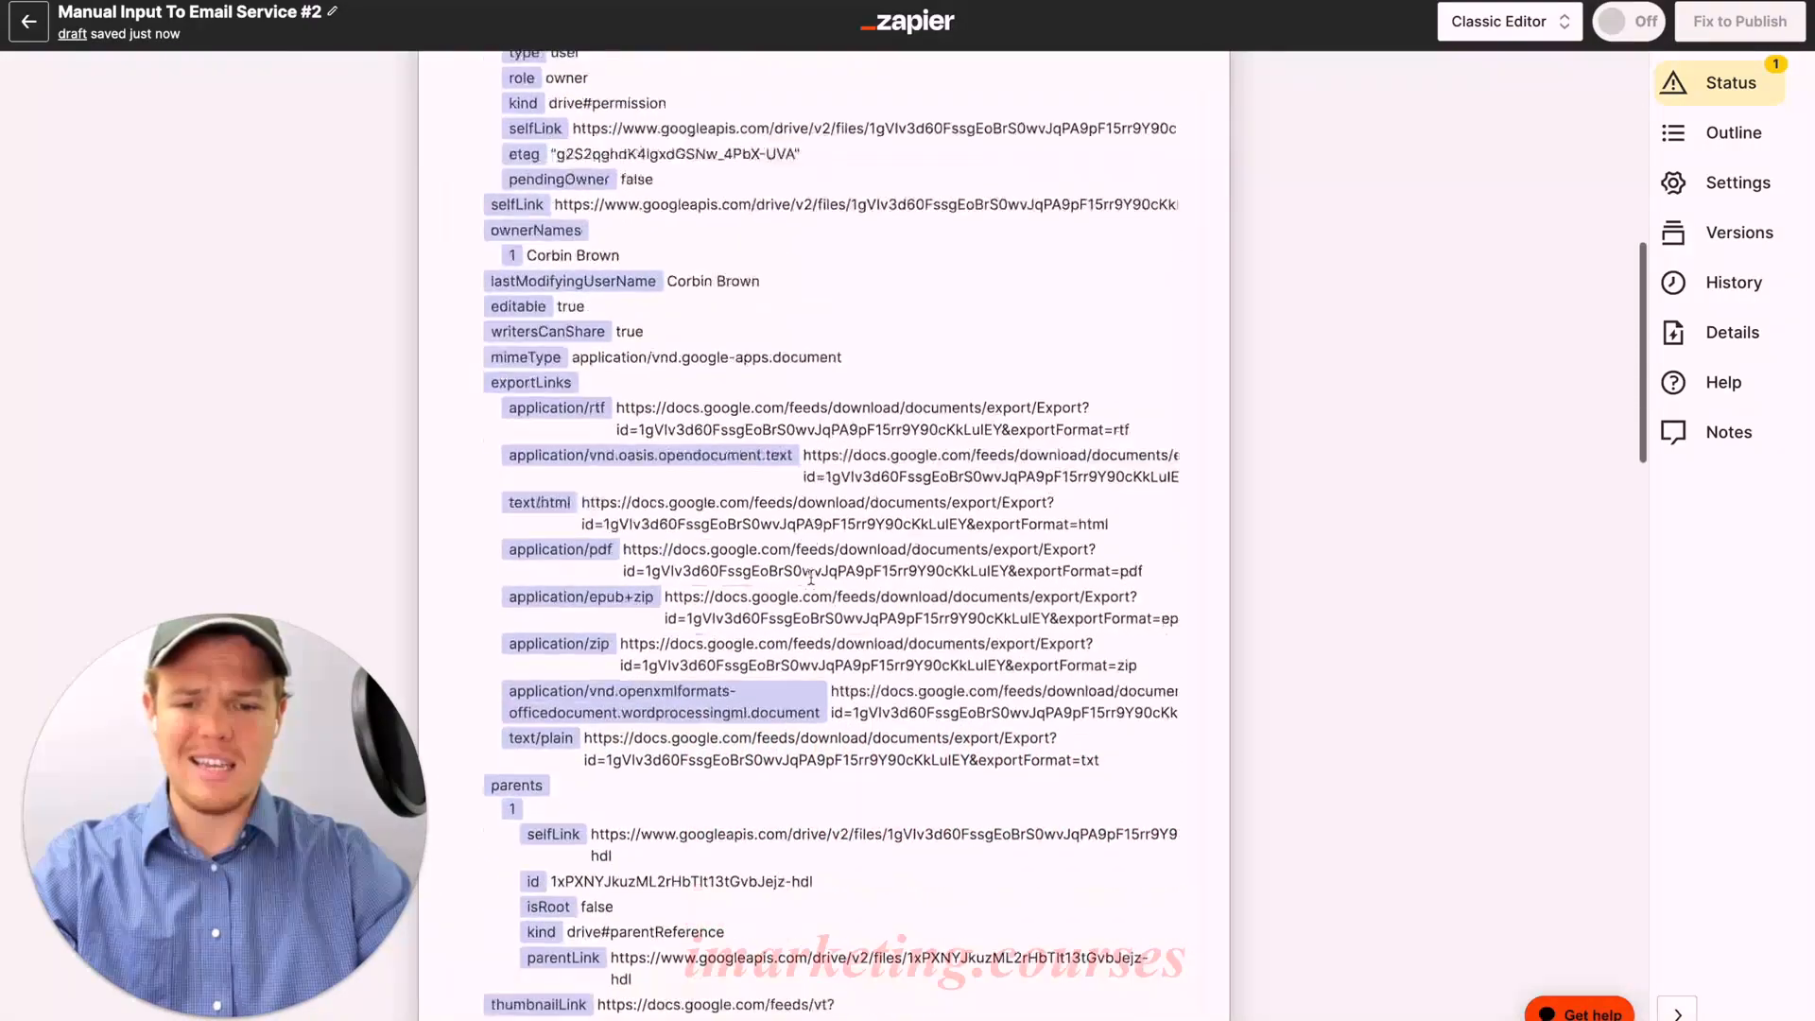
pyautogui.scroll(15, 811, 578)
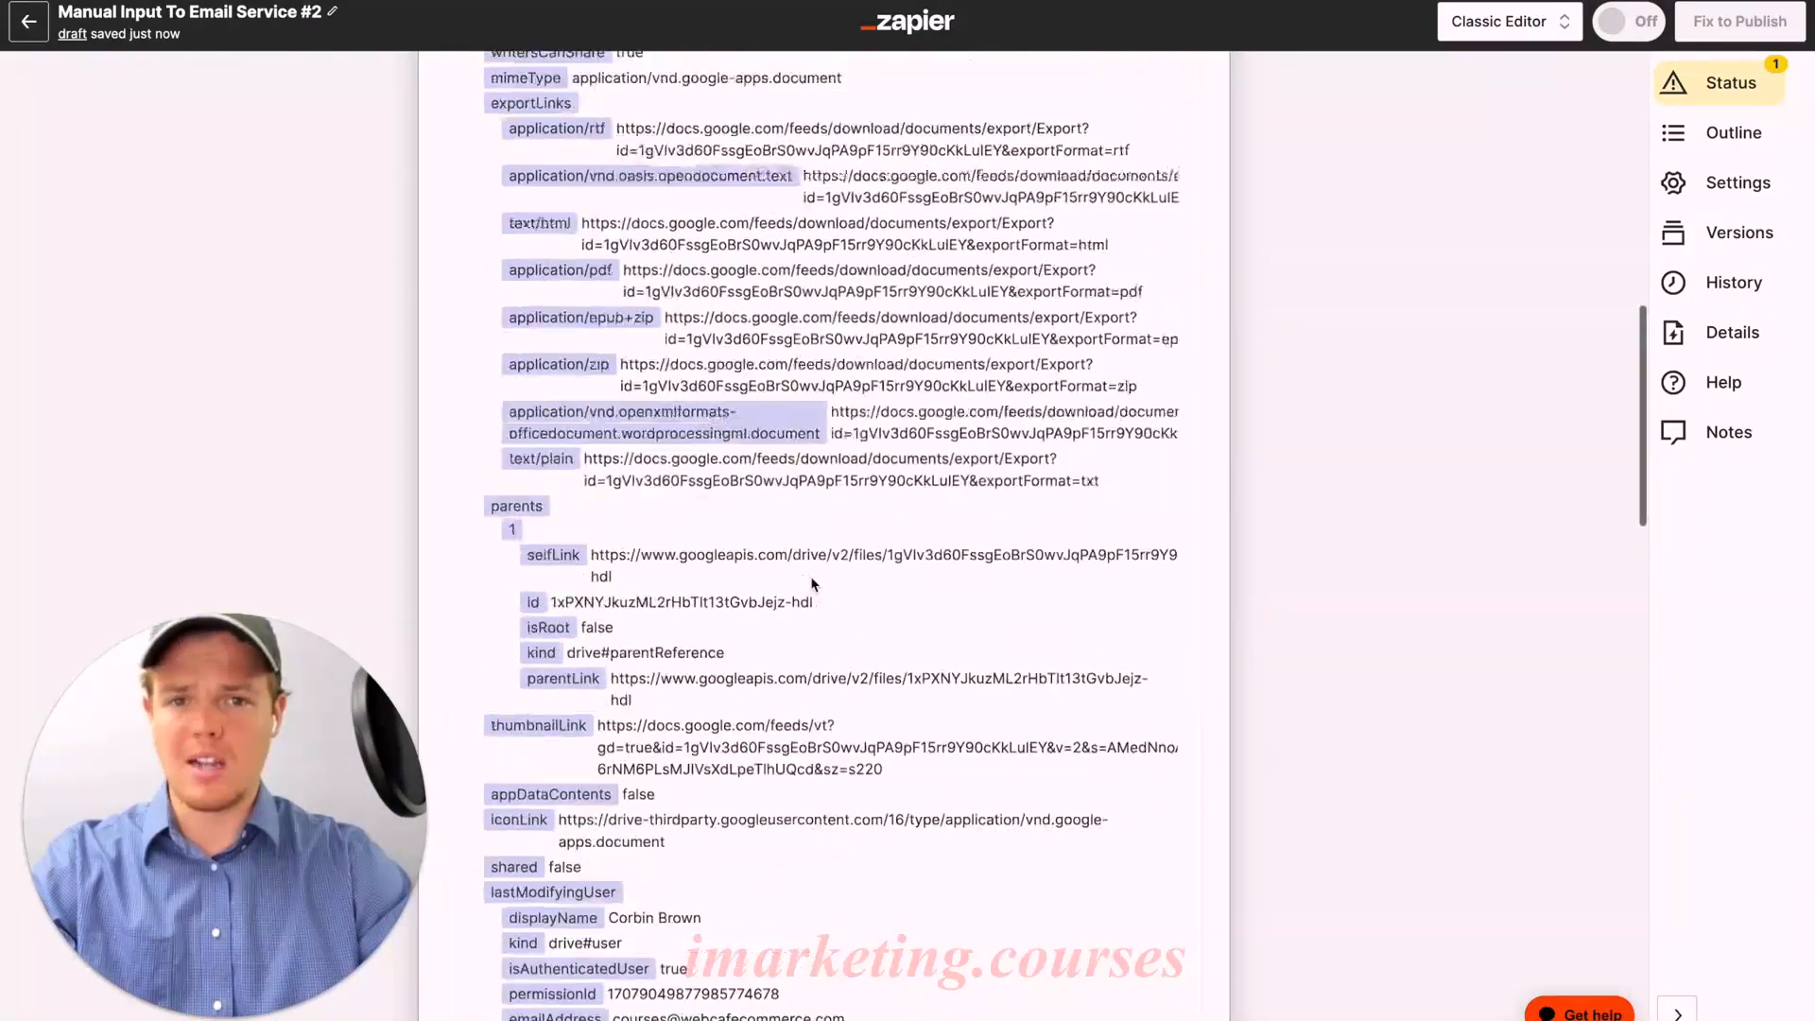
pyautogui.scroll(3, 811, 584)
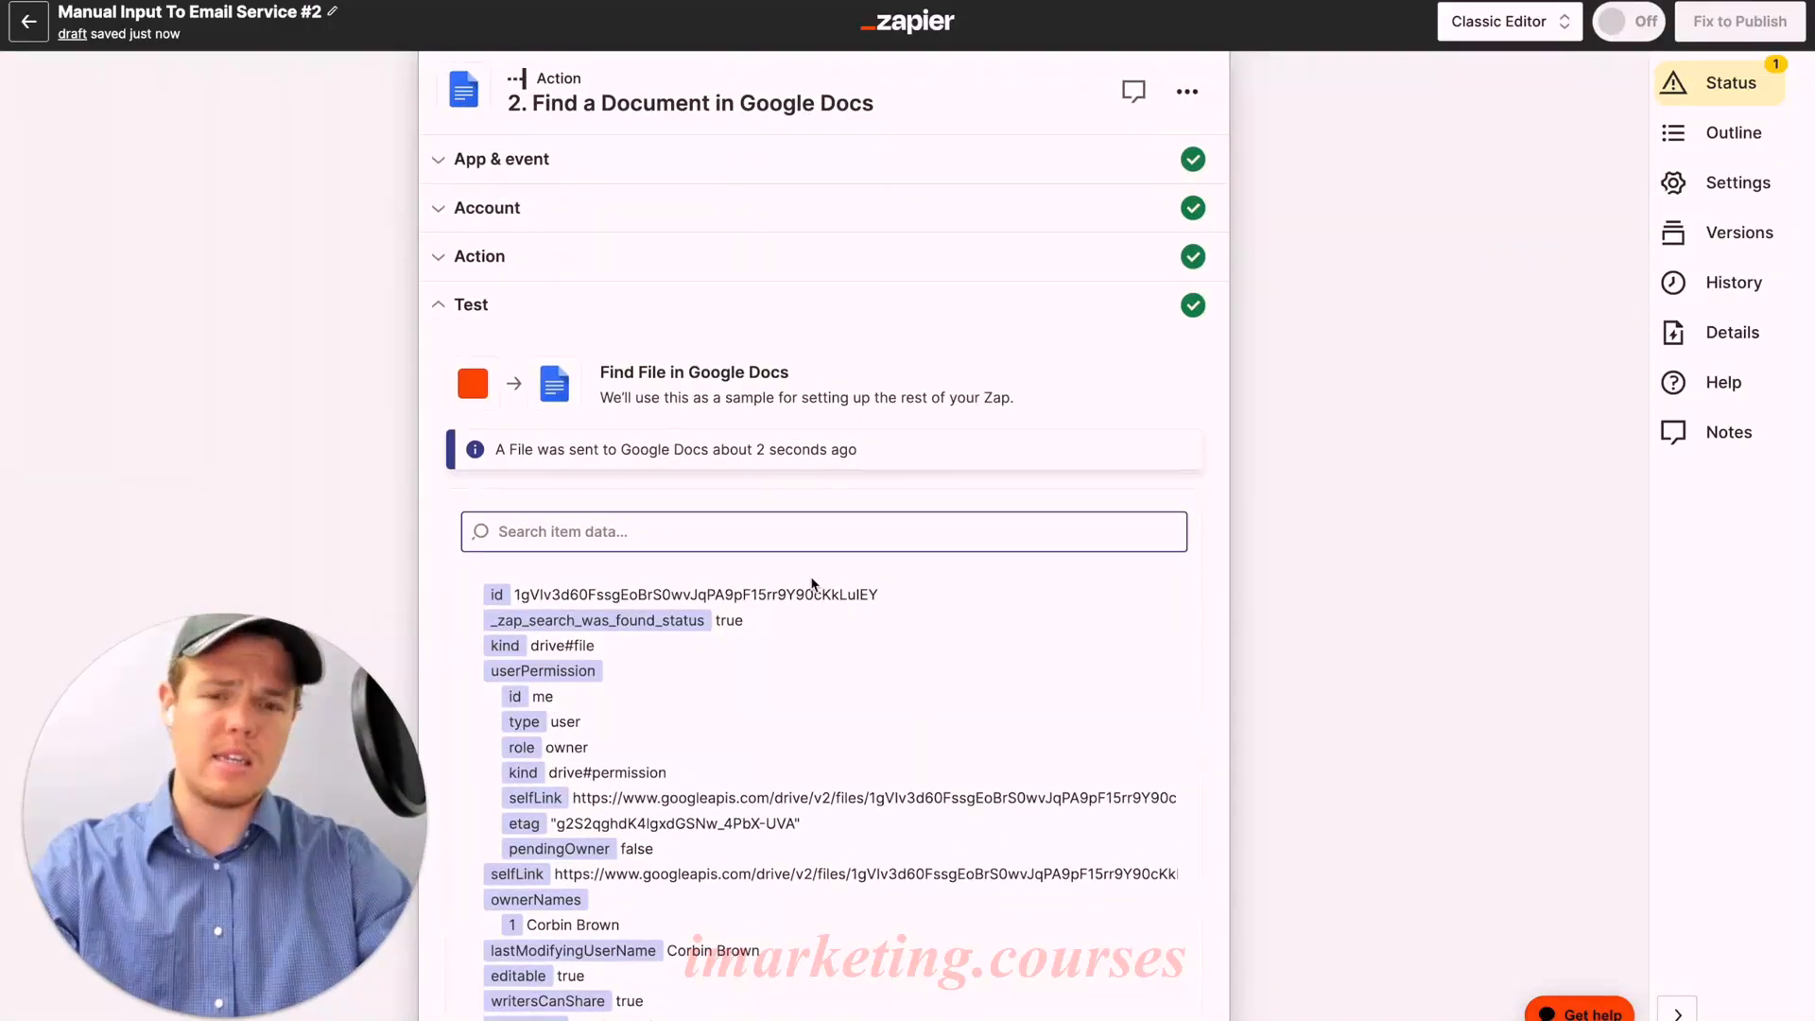
pyautogui.scroll(-20, 812, 584)
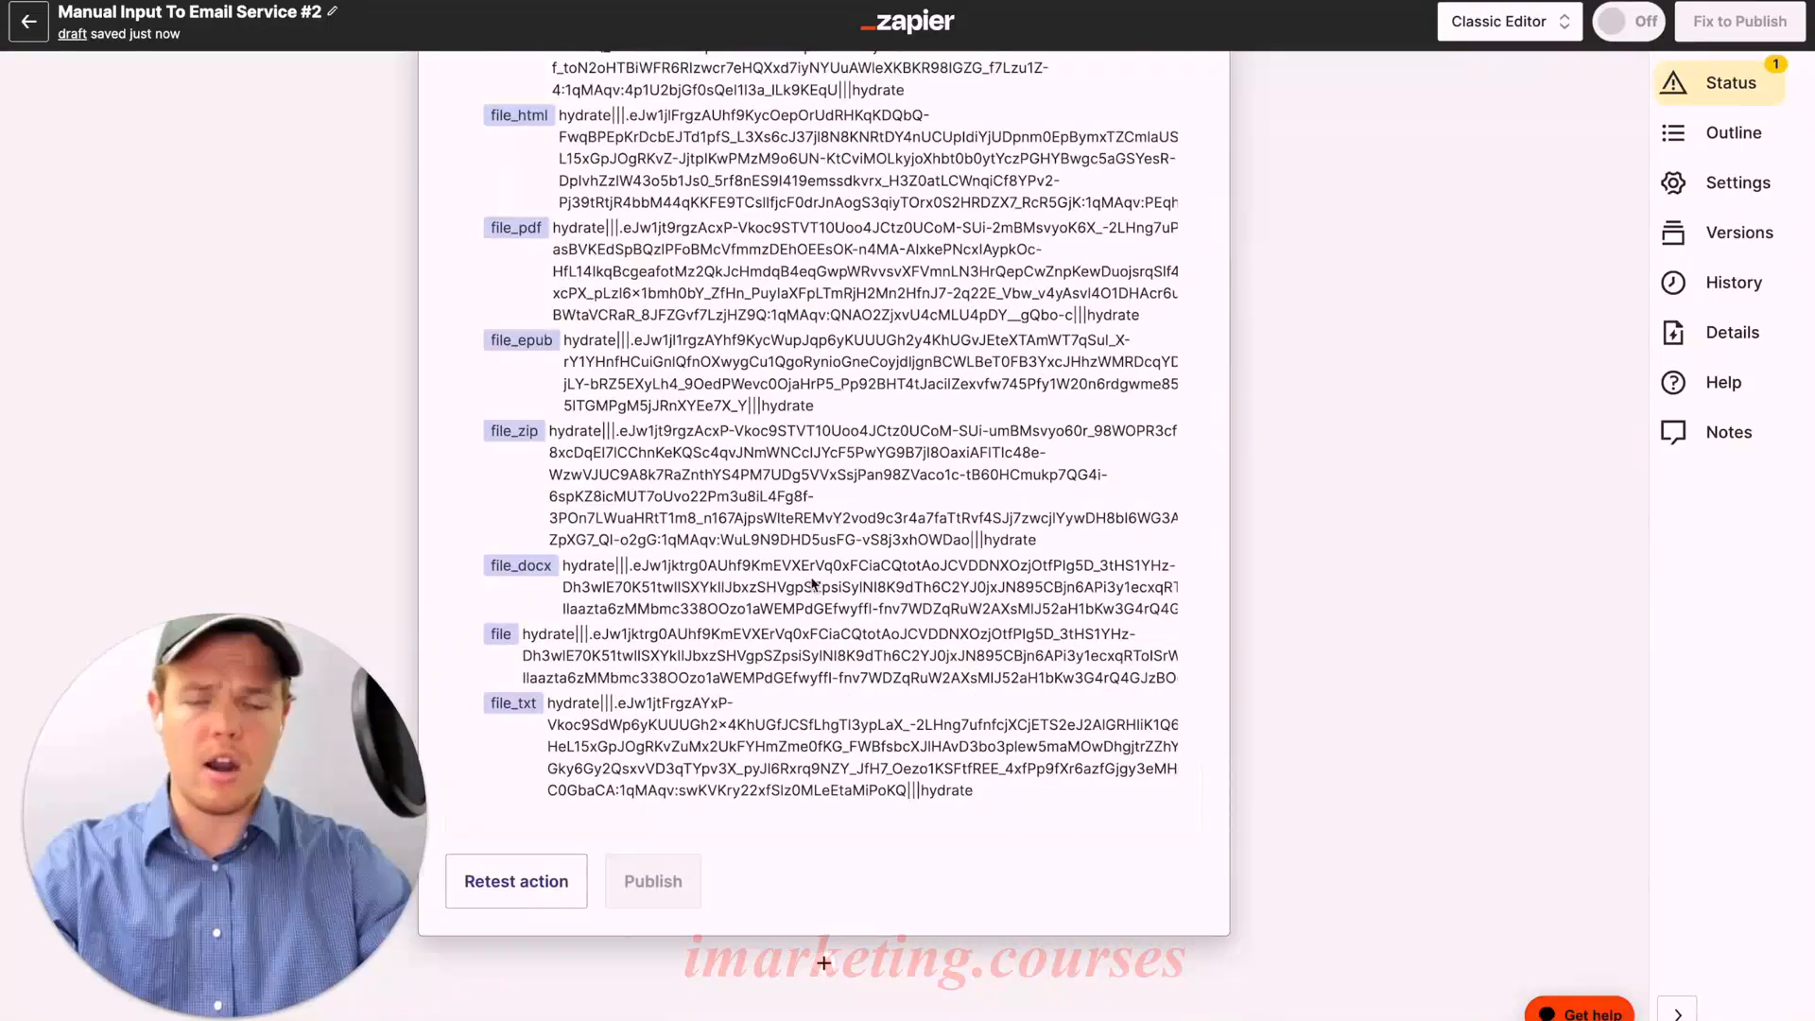
pyautogui.click(825, 964)
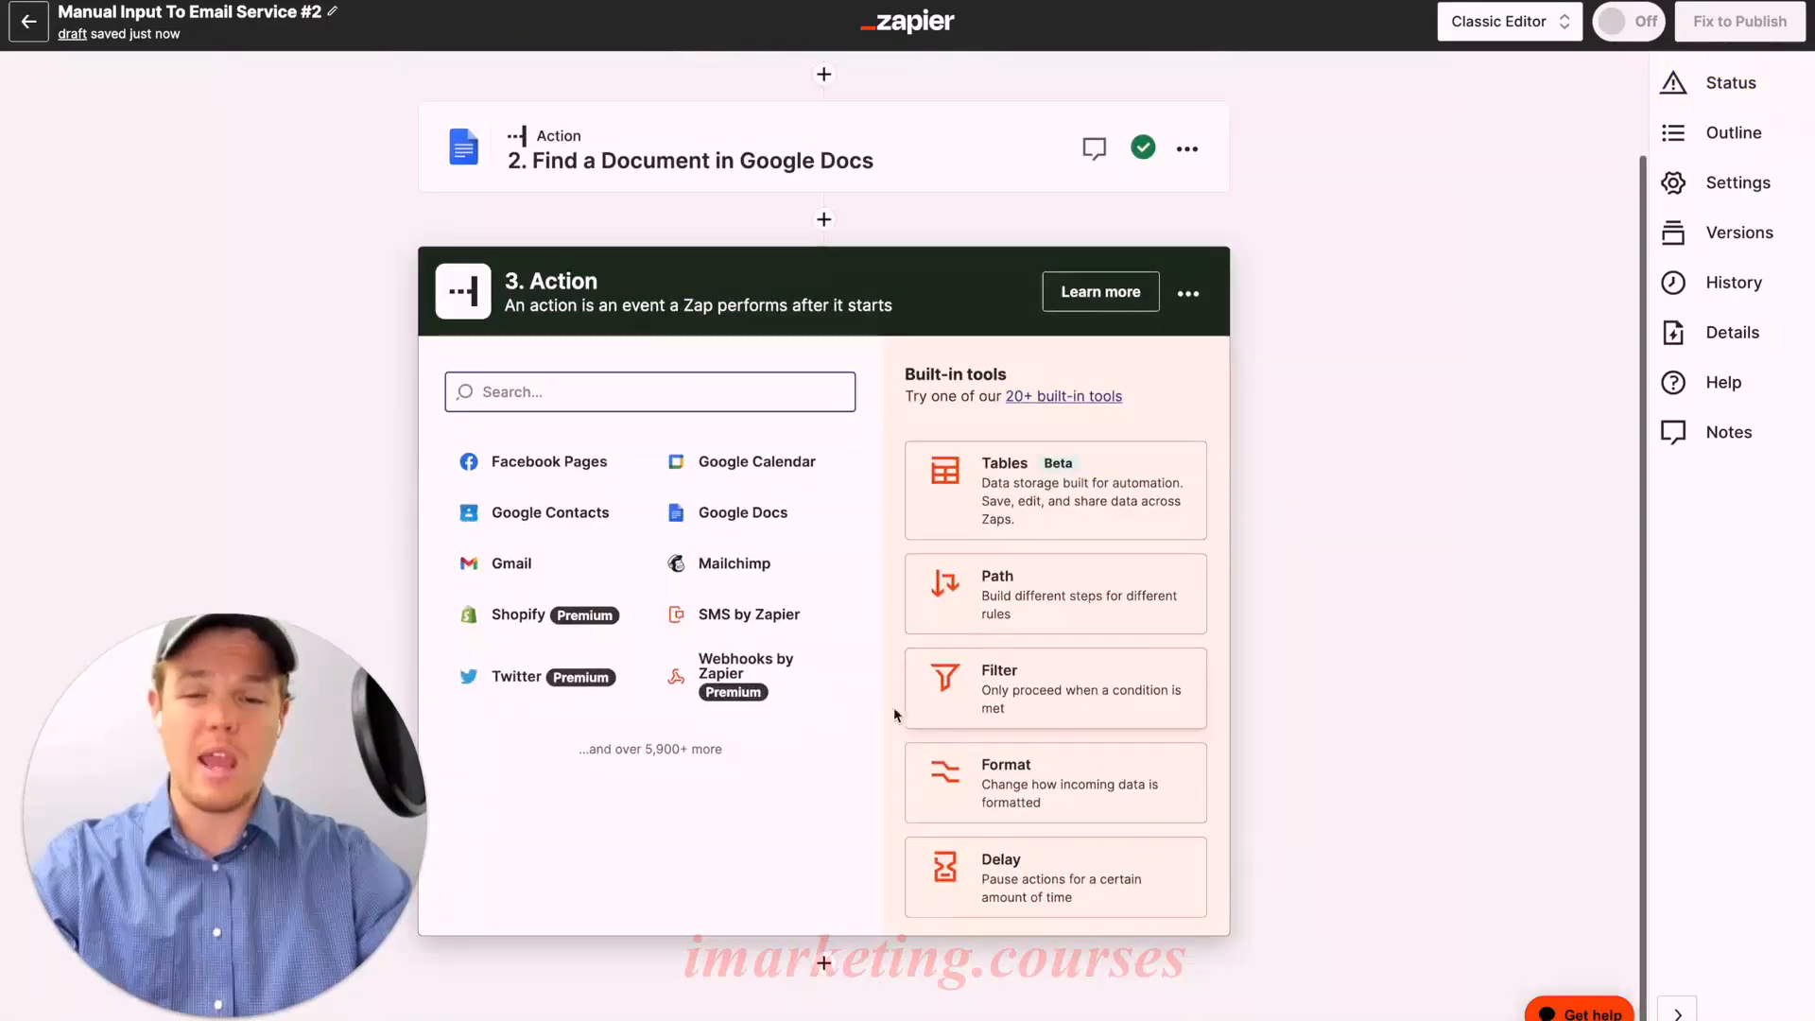
# Step: Set step 3 to Code by Zapier's Run Javascript event
pyautogui.write('code')
pyautogui.click(685, 468)
pyautogui.click(741, 640)
pyautogui.click(676, 604)
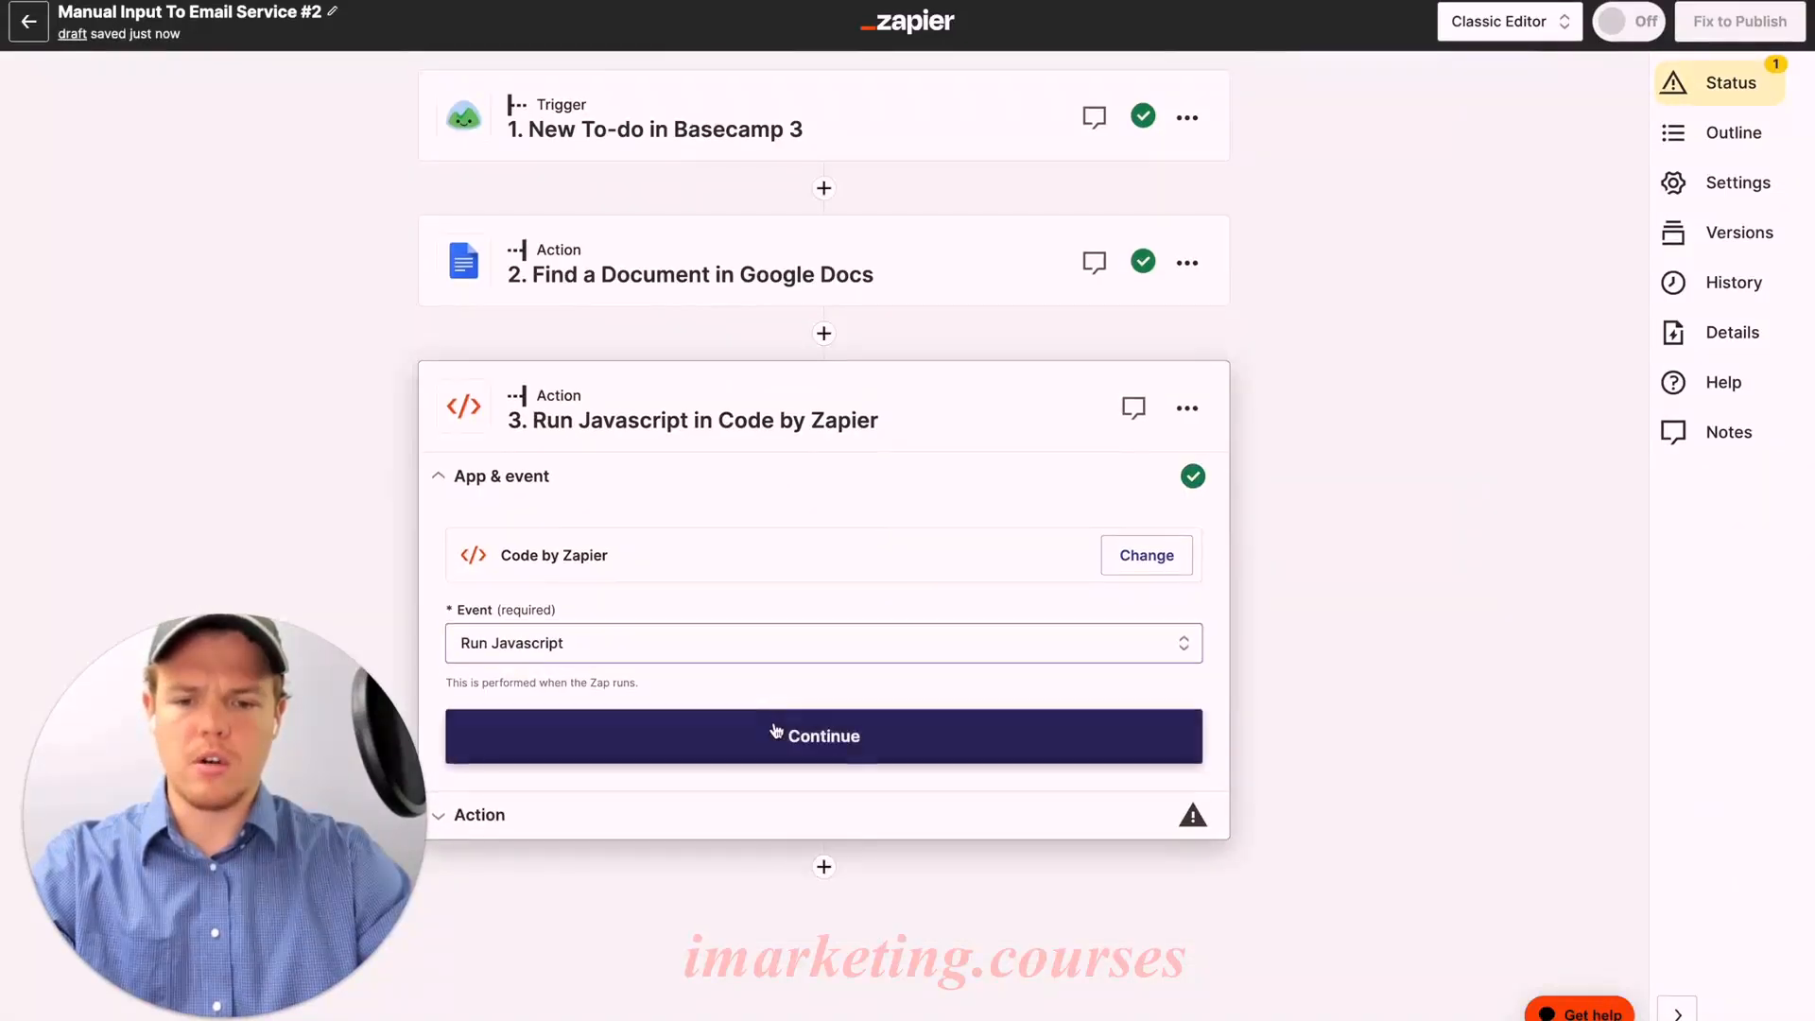
pyautogui.click(782, 736)
# Step: Delete all of the sample code from the Code box
pyautogui.scroll(-1, 792, 628)
pyautogui.click(790, 752)
pyautogui.press('super+a')
pyautogui.press('BackSpace')
pyautogui.scroll(-1, 783, 595)
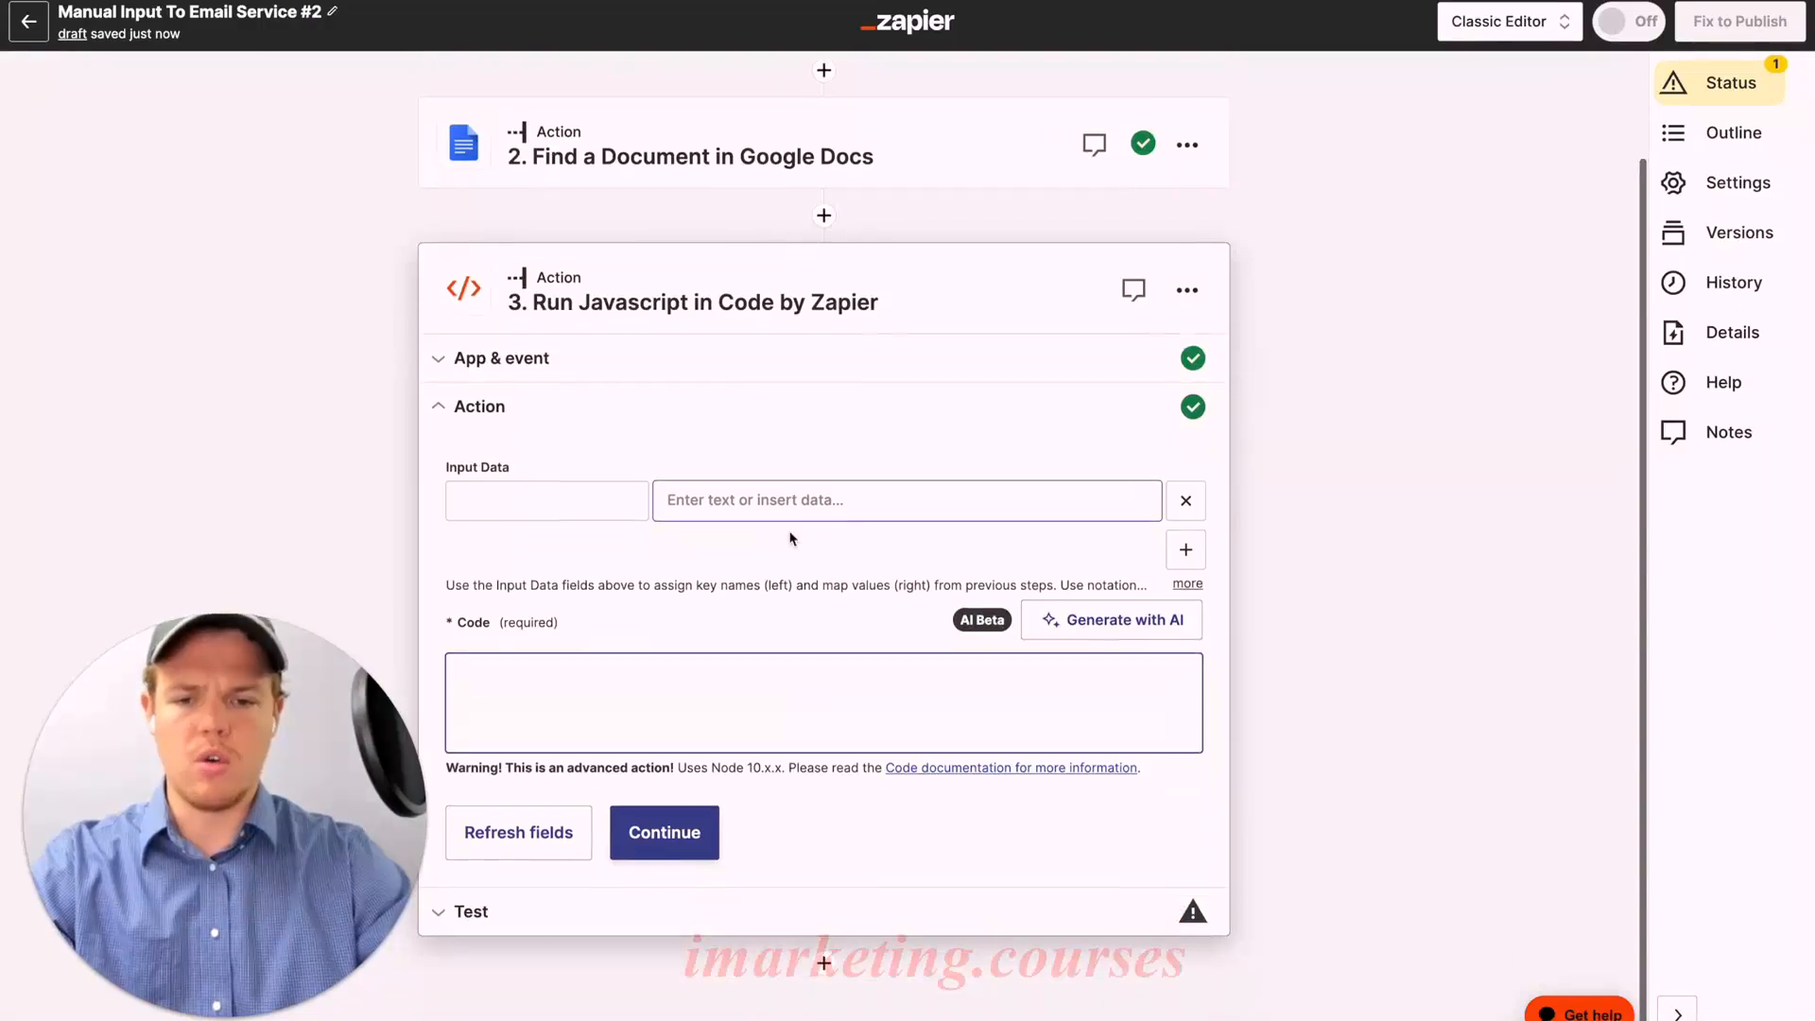
# Step: Add an Input Data key named text mapped to step 2's File Txt
pyautogui.click(605, 511)
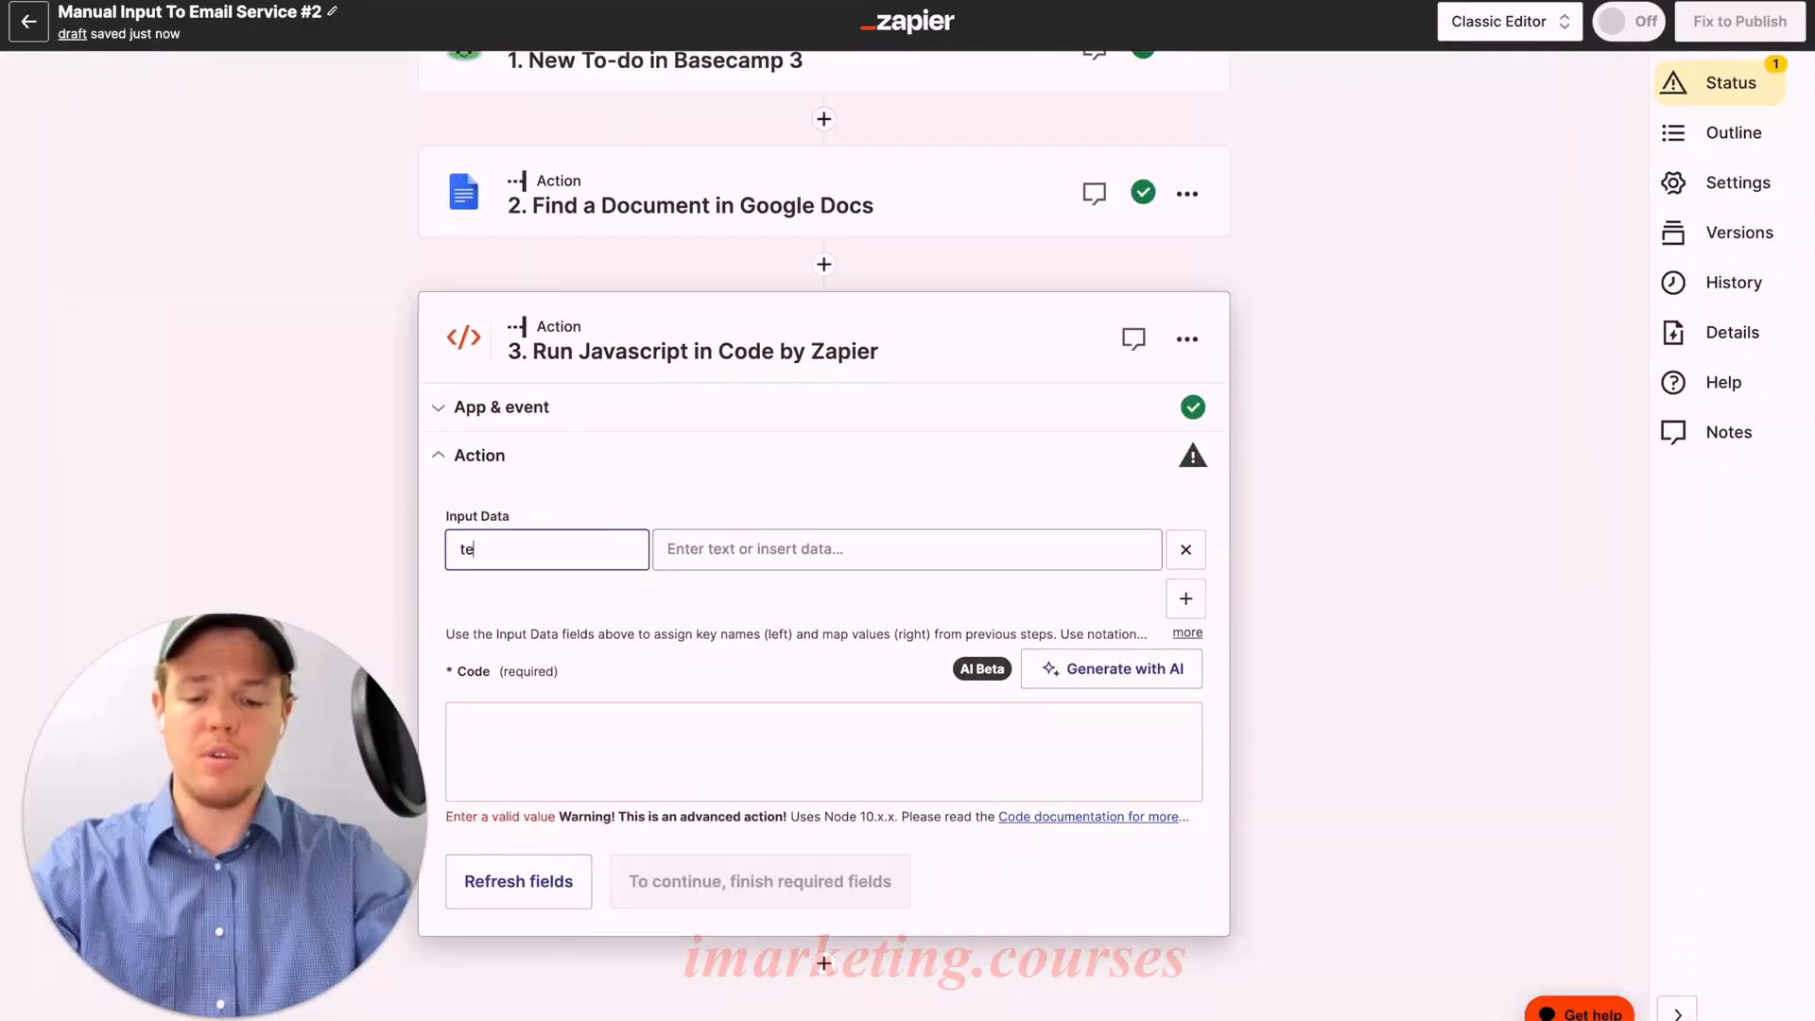
pyautogui.click(761, 546)
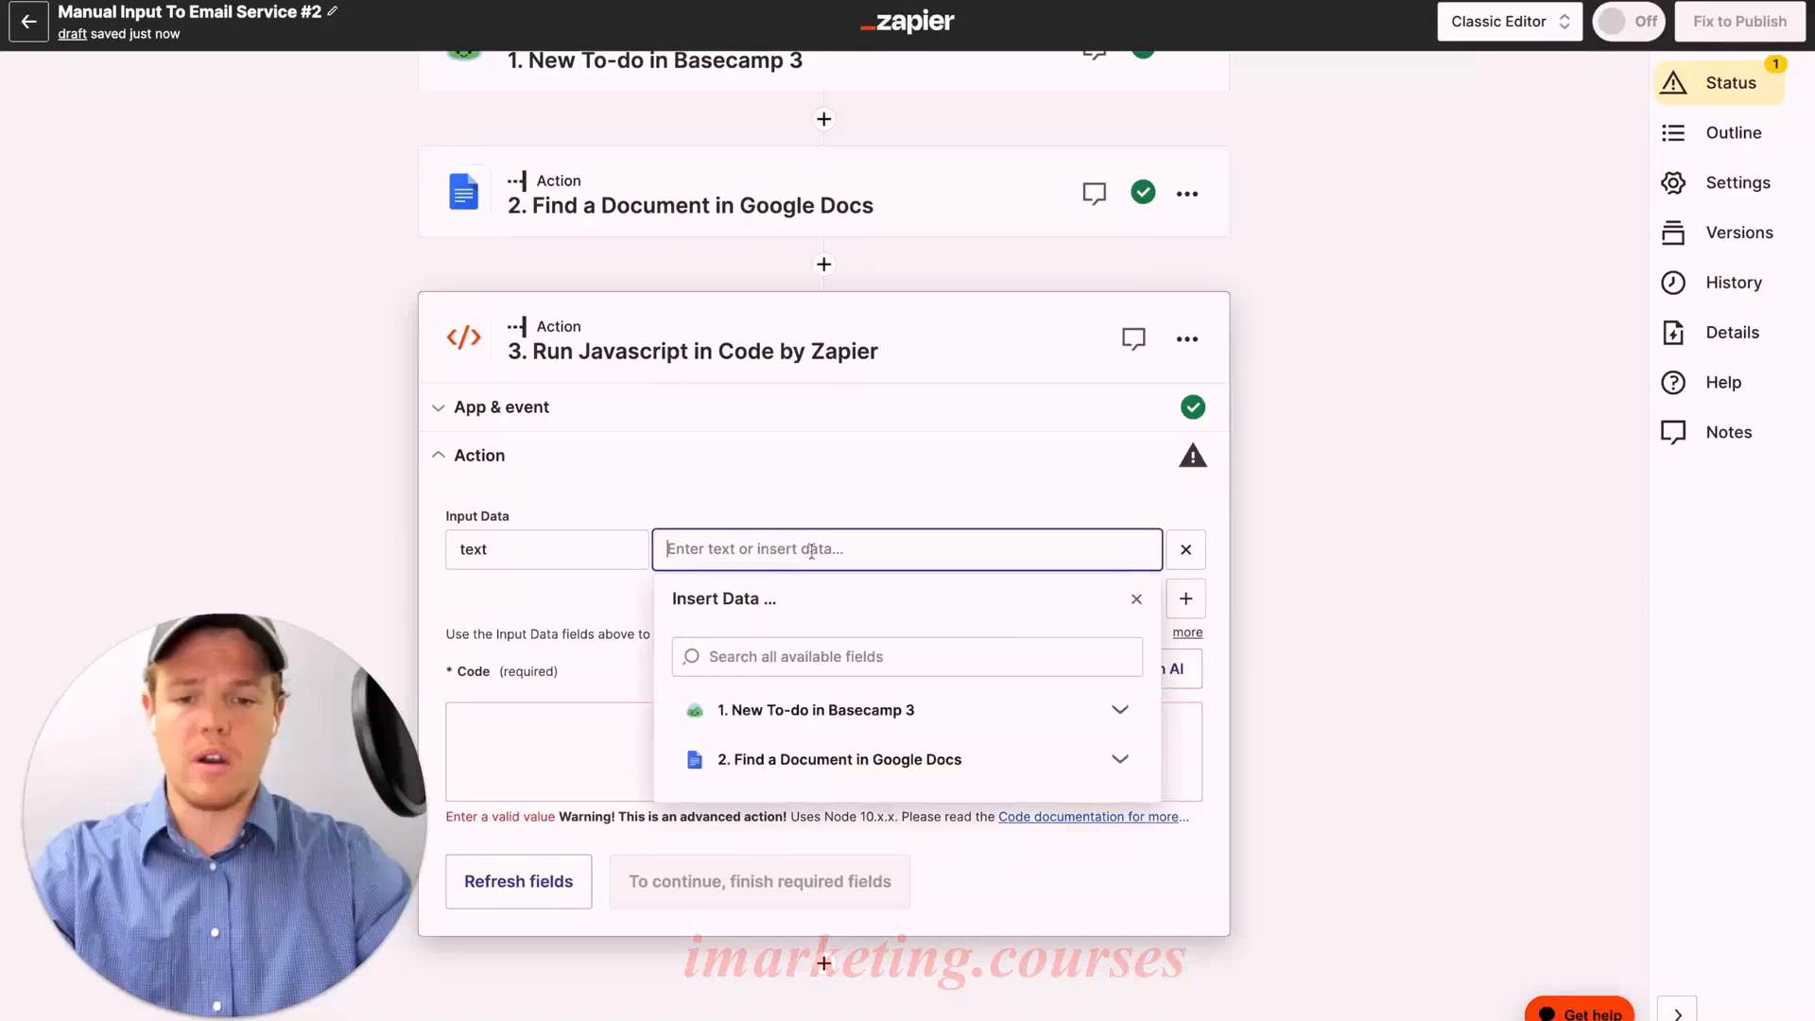
pyautogui.click(1057, 762)
pyautogui.click(863, 653)
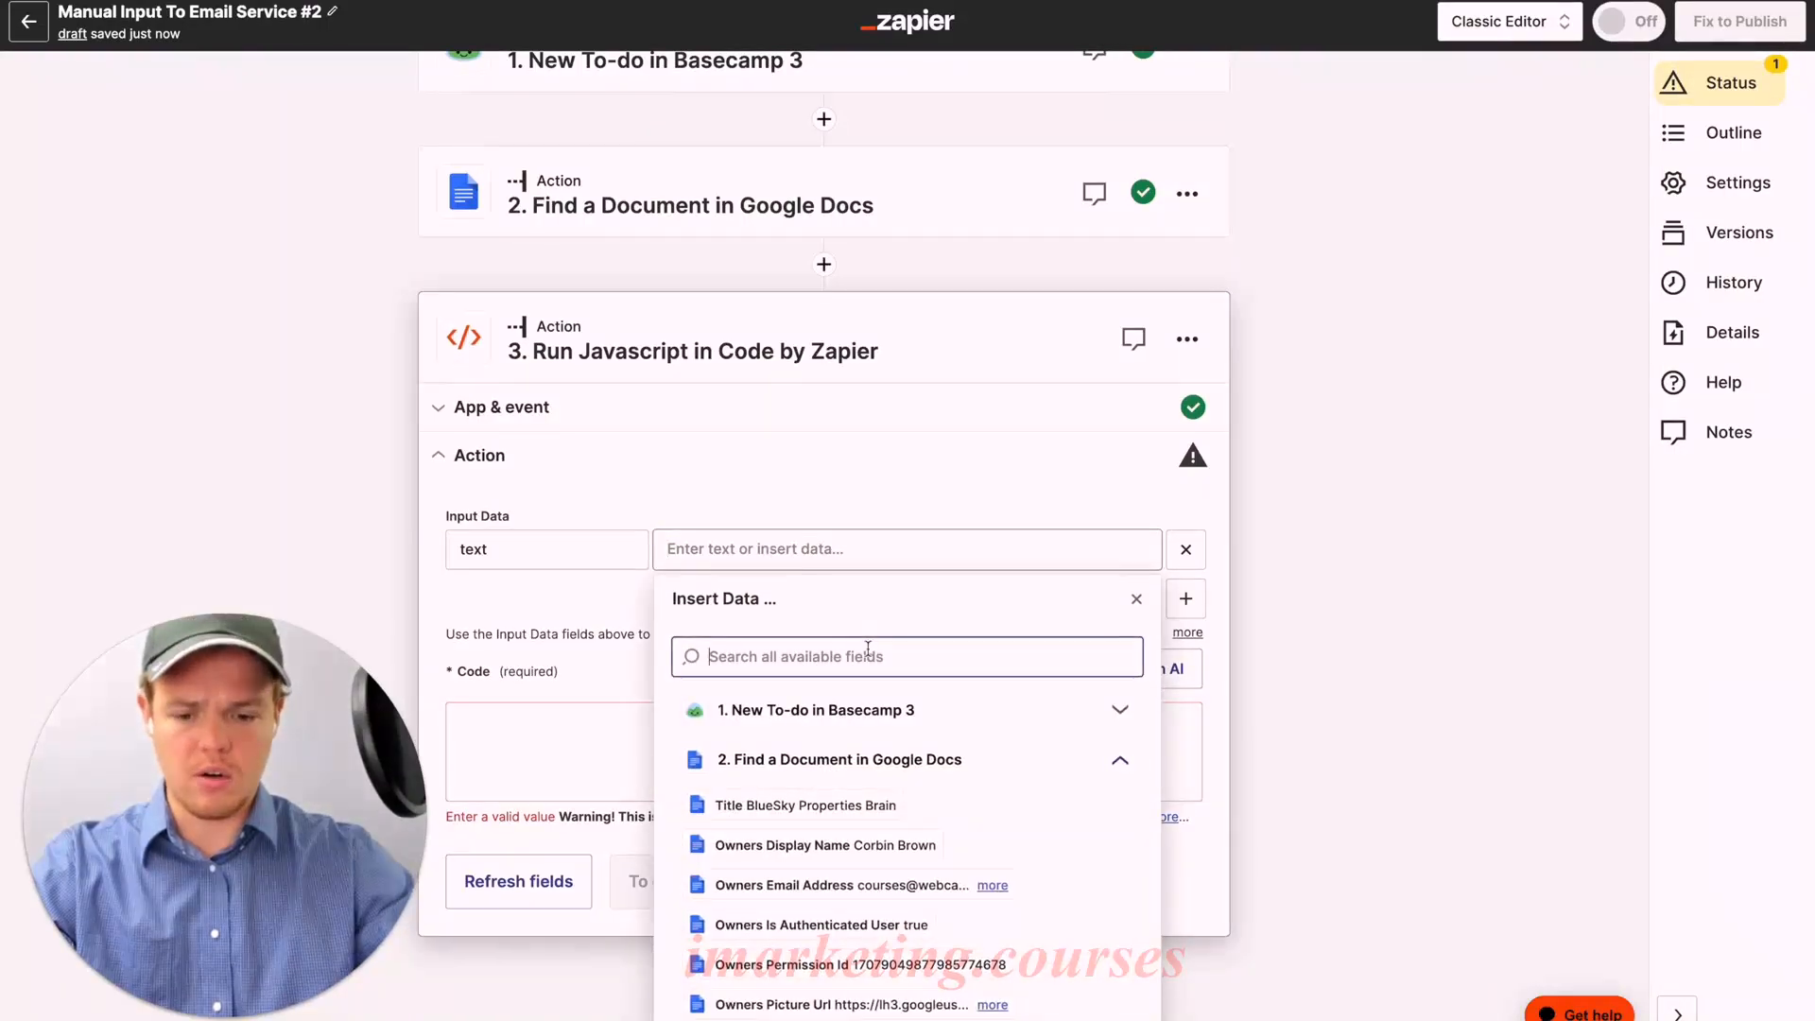
pyautogui.write('file txt')
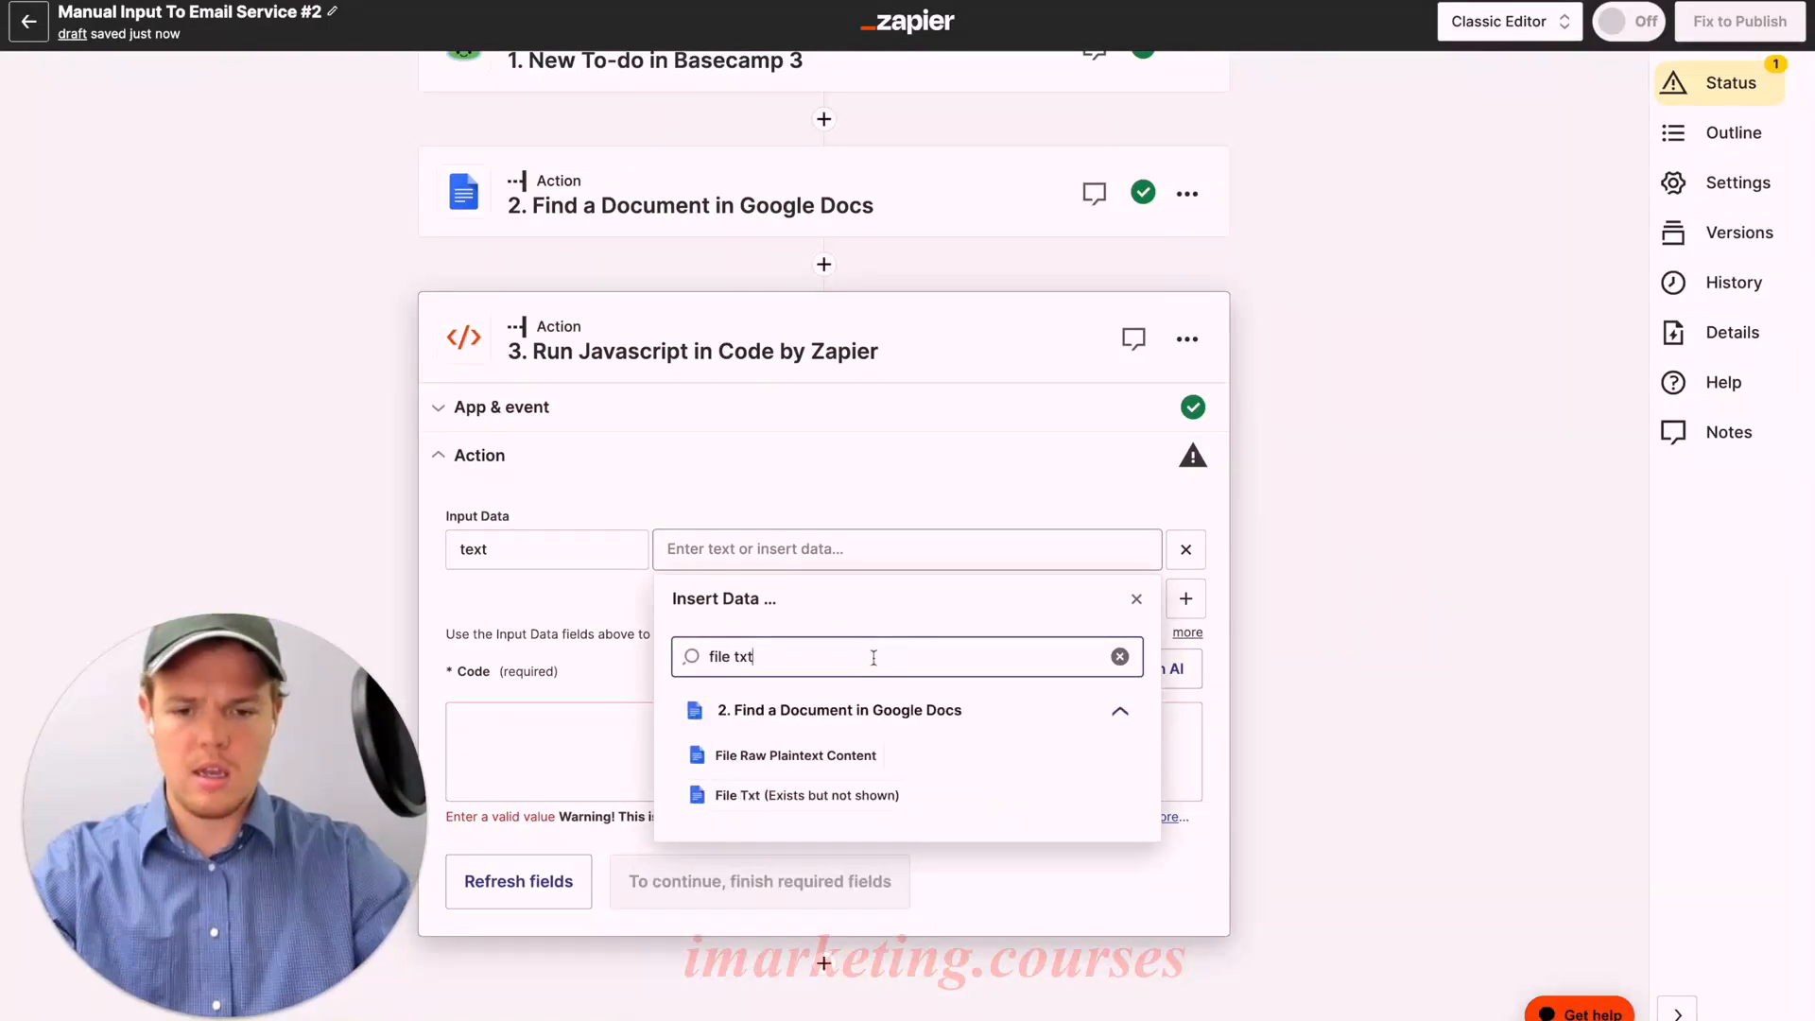
pyautogui.click(849, 797)
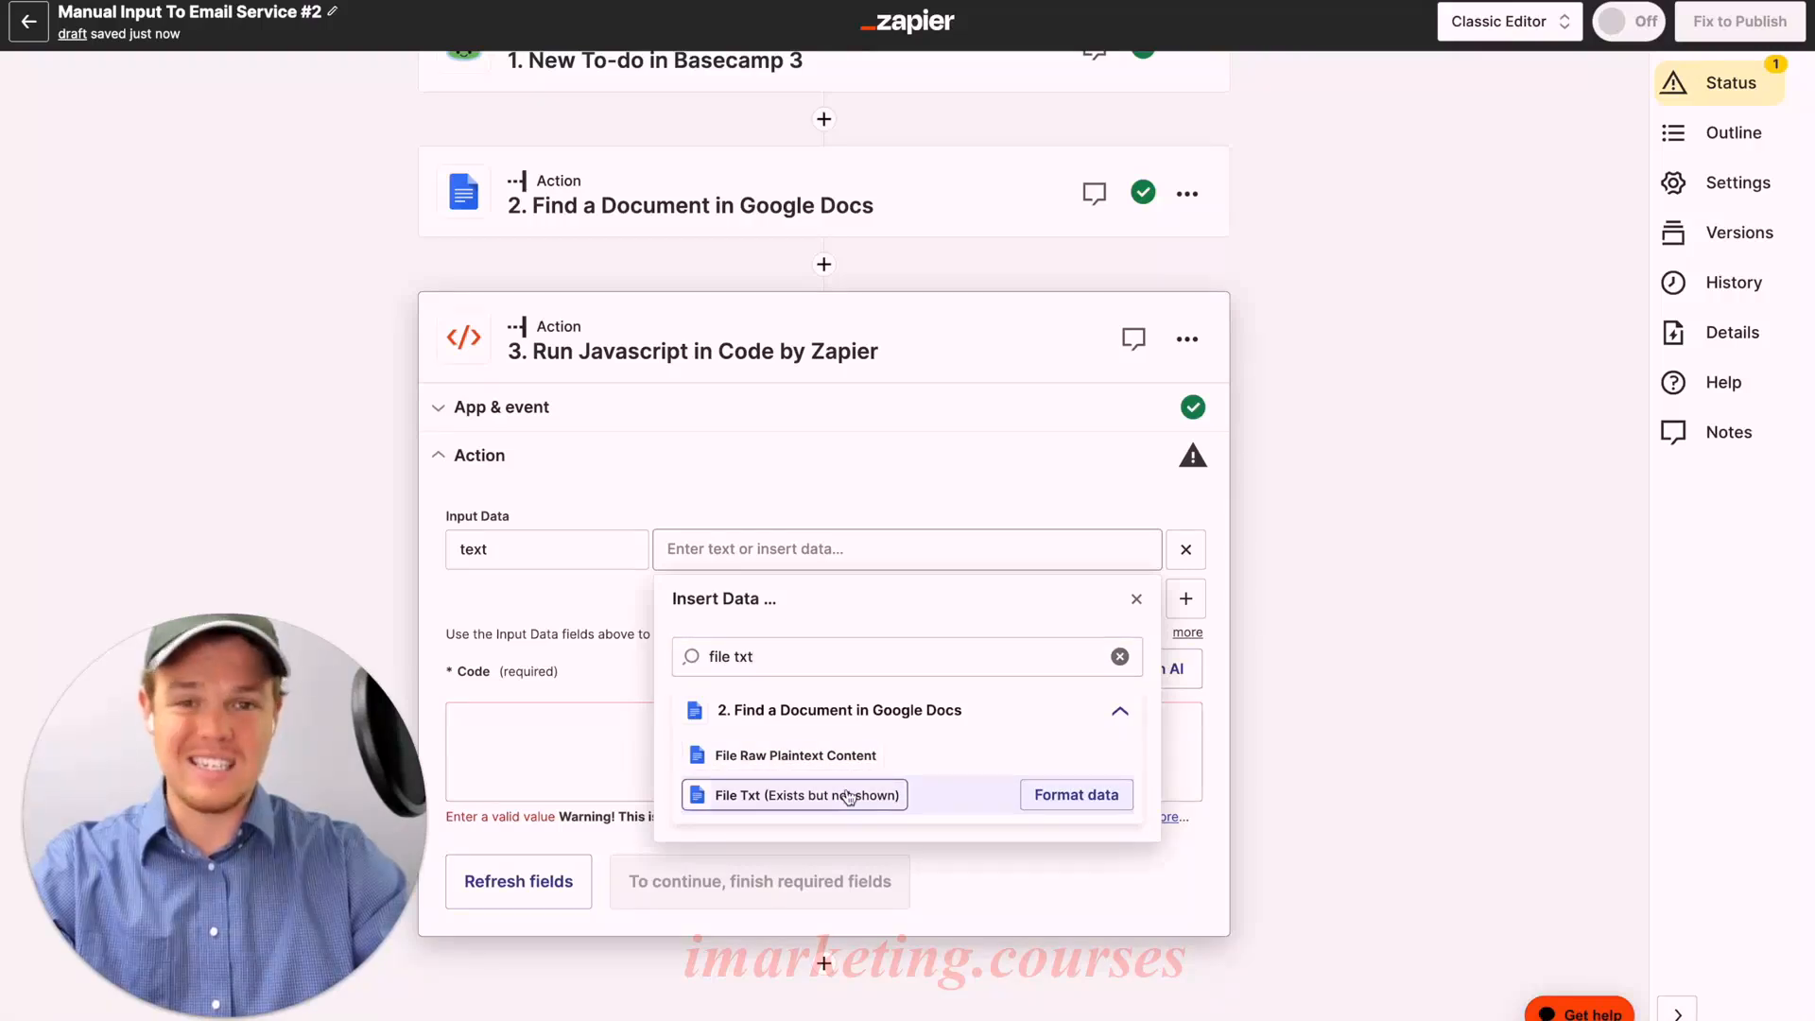
pyautogui.click(849, 797)
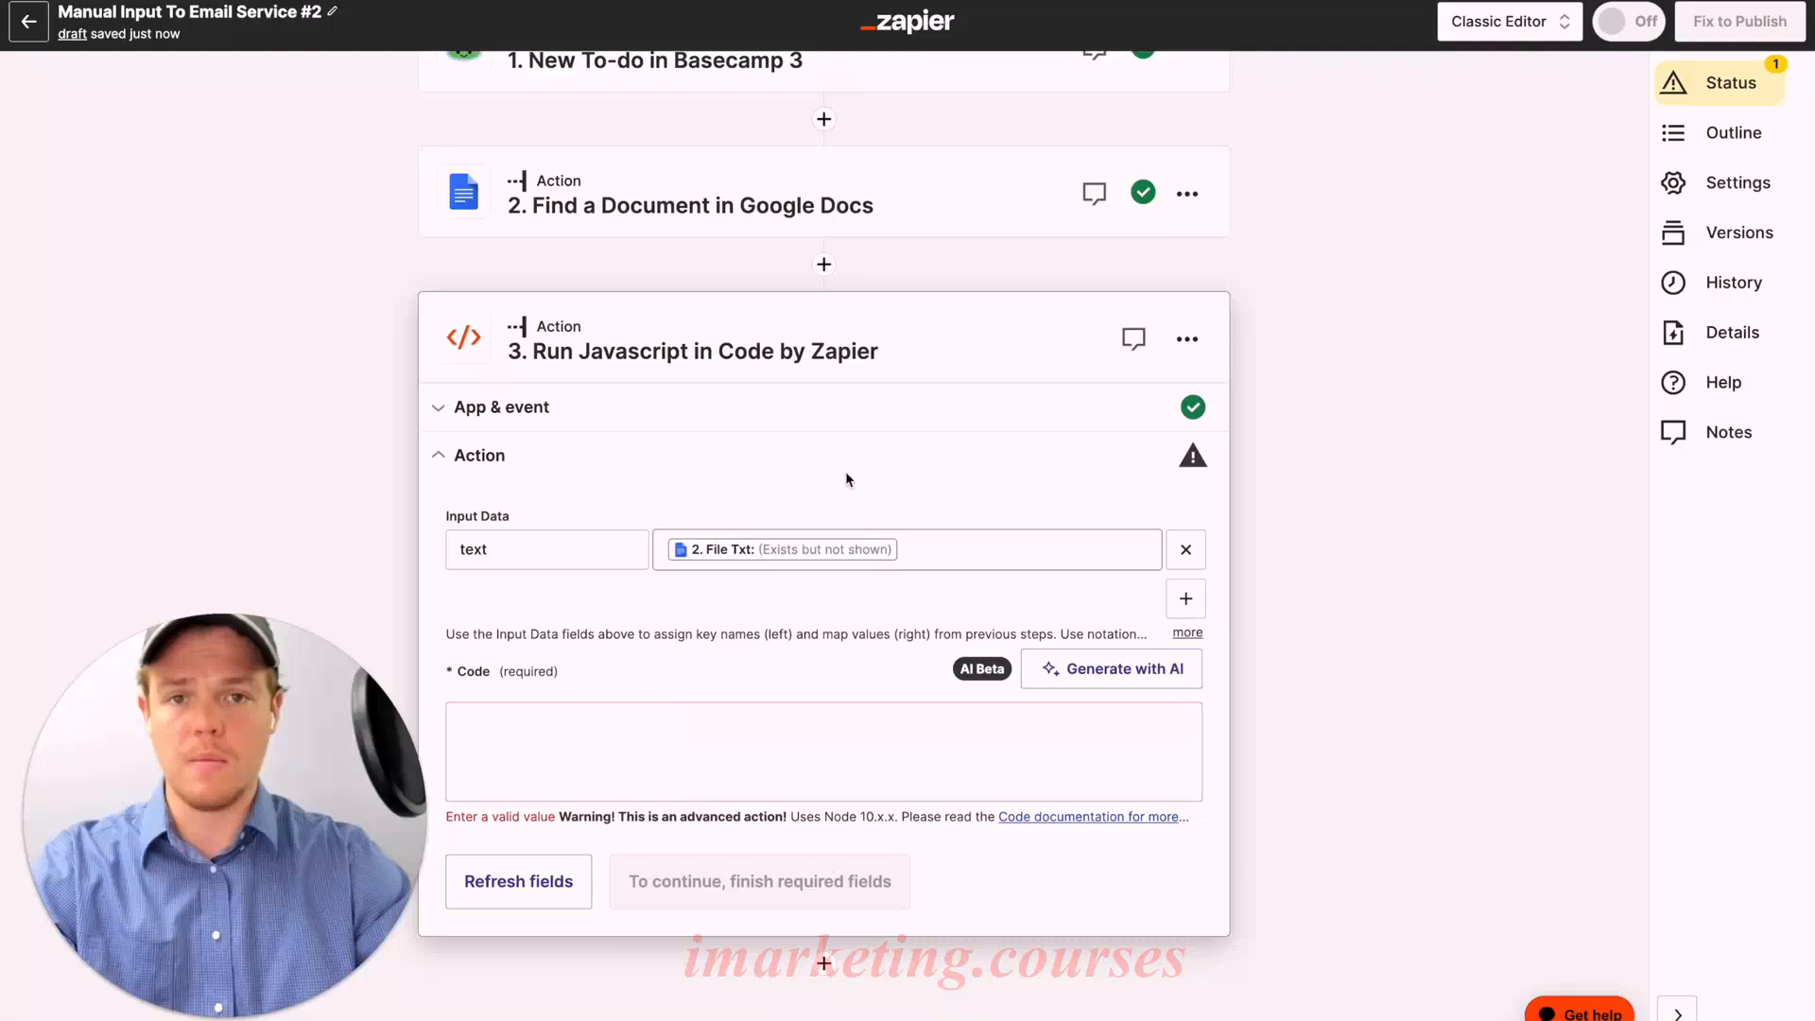
pyautogui.click(583, 743)
# Step: Paste the four-line JavaScript that splits inputData text into words and slices the first 10000
pyautogui.write('const response = await fetch(inputData["text"]); const text = await response.text(); const words = text.split(" "); output = { result: words.slice(0, 10000).join(" ") };')
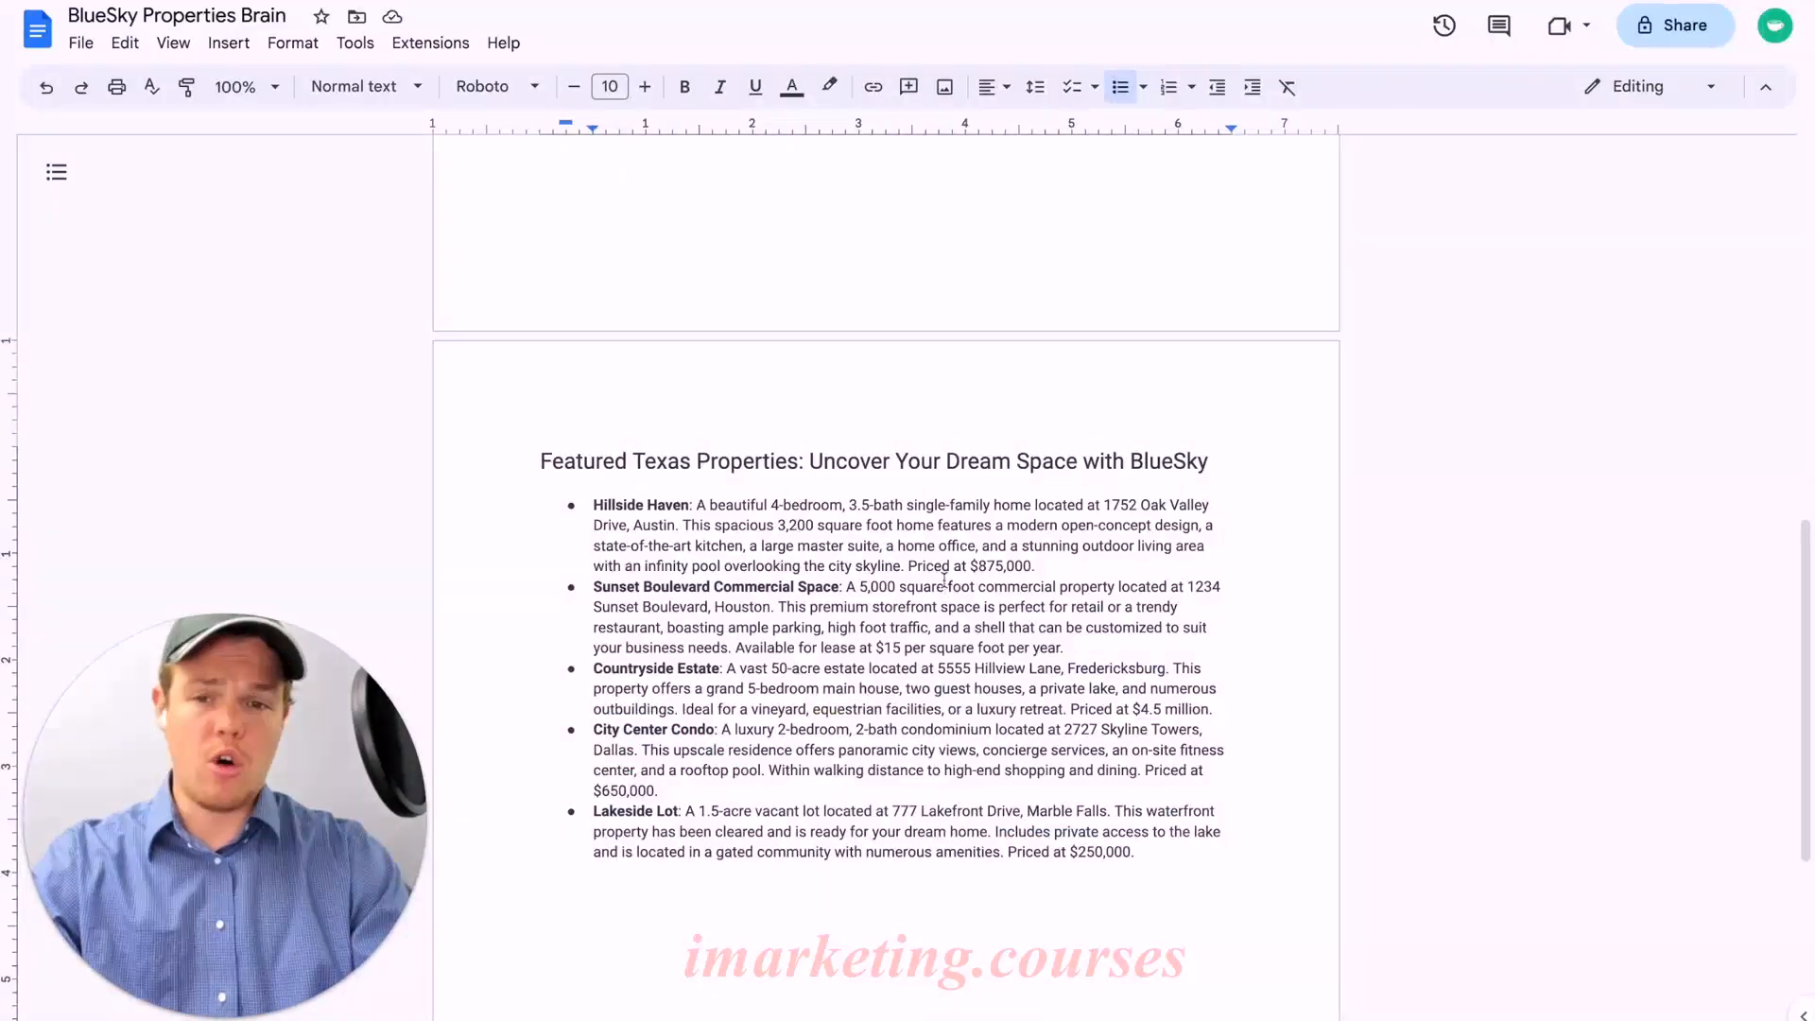
pyautogui.hotkey('ctrl', 'a')
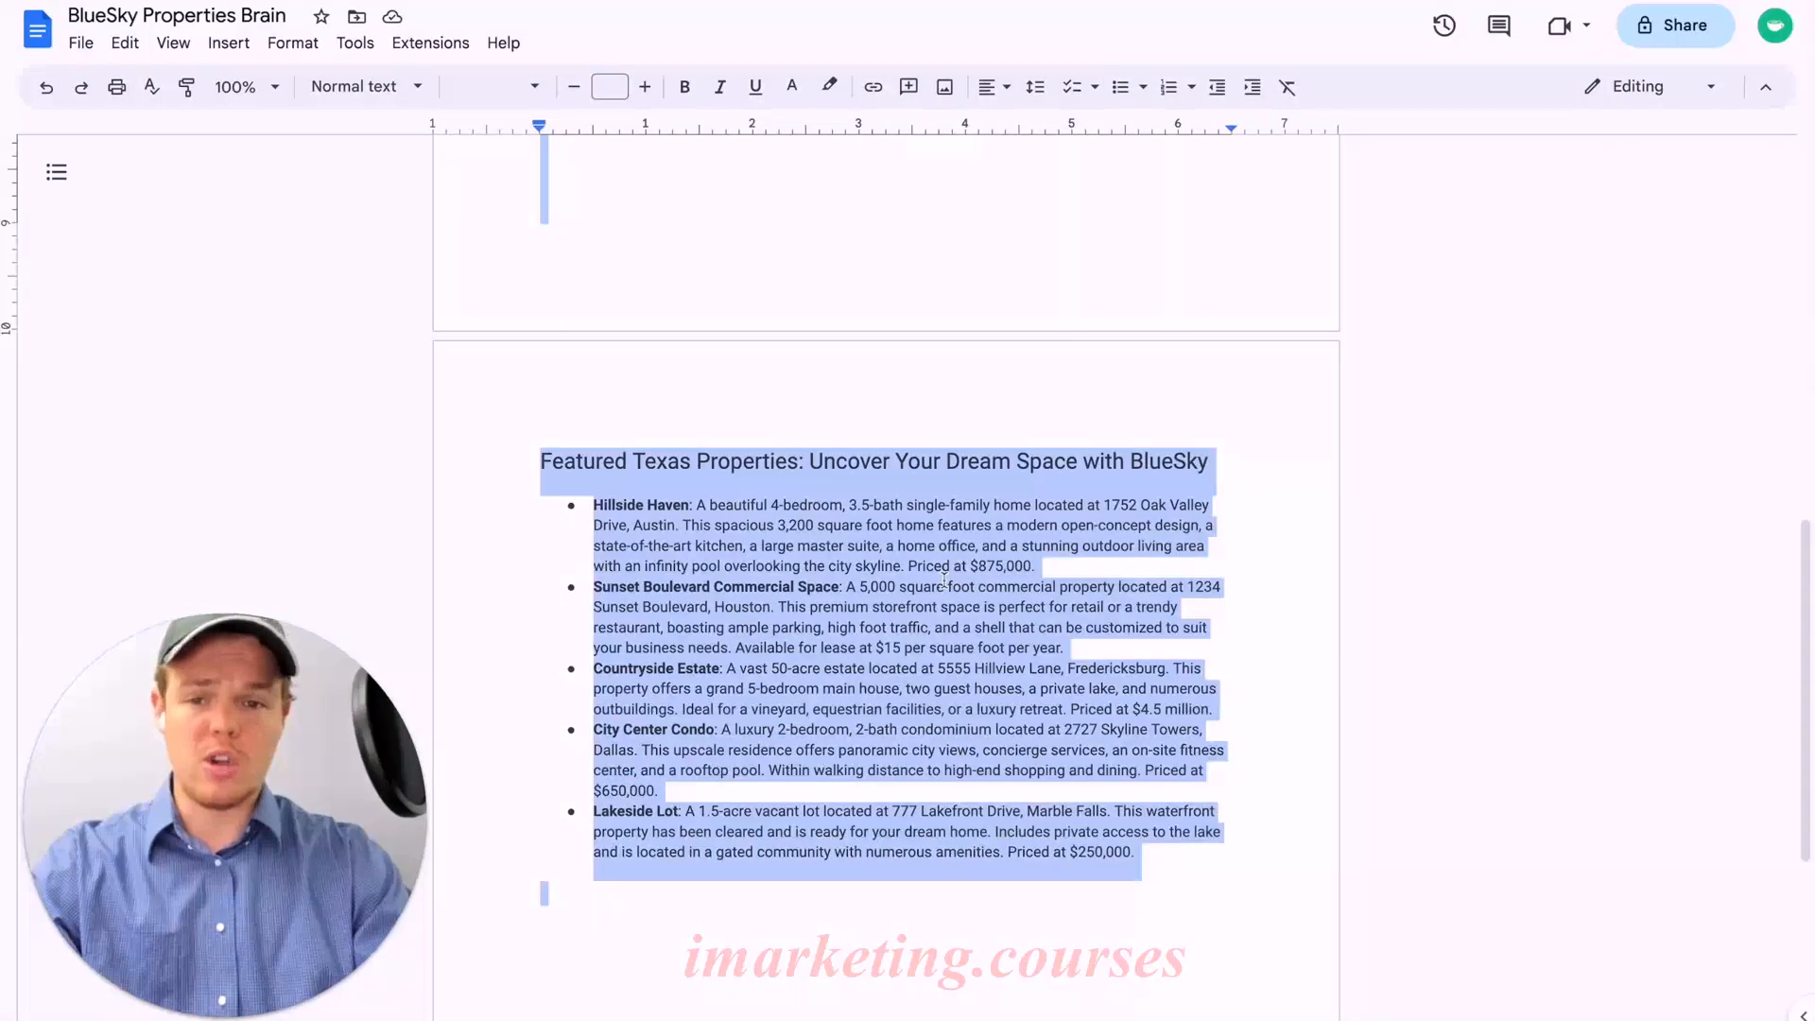
# Step: Deselect the copied text in the BlueSky Properties Brain document
pyautogui.click(889, 420)
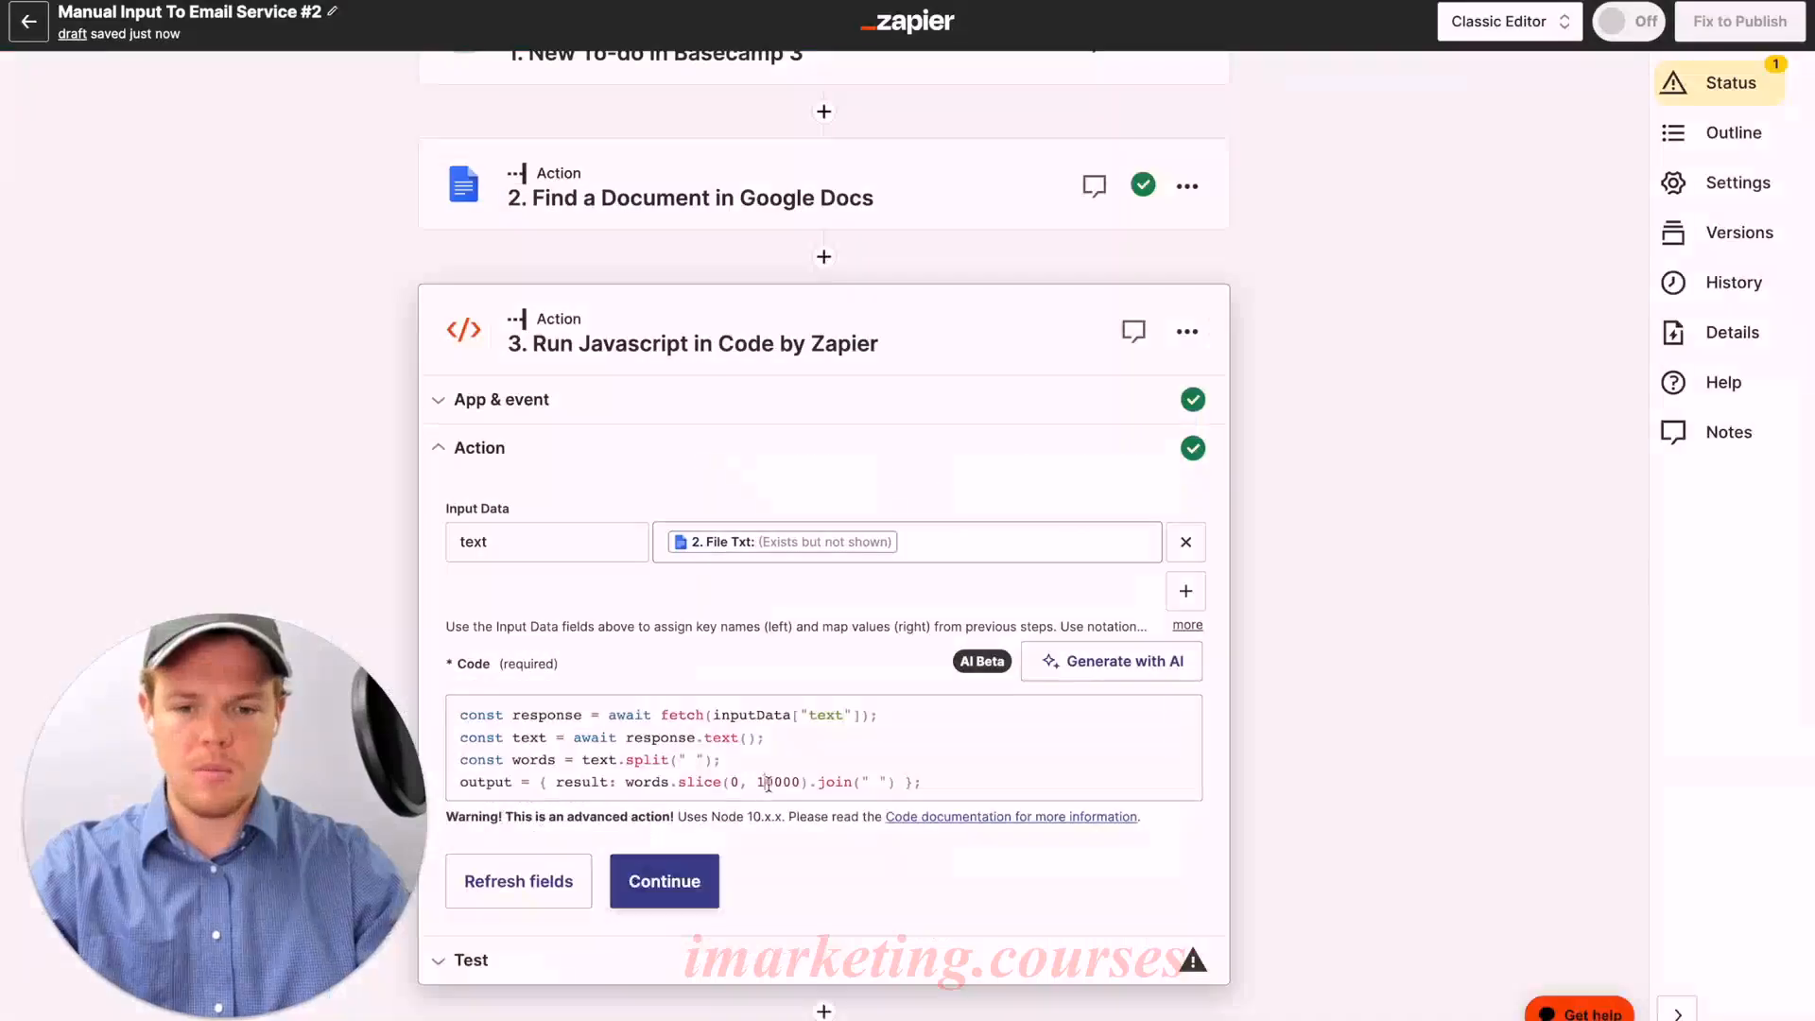
# Step: Lower the word limit from 10000 to 1000, test the code step, and add step 4
pyautogui.press('BackSpace')
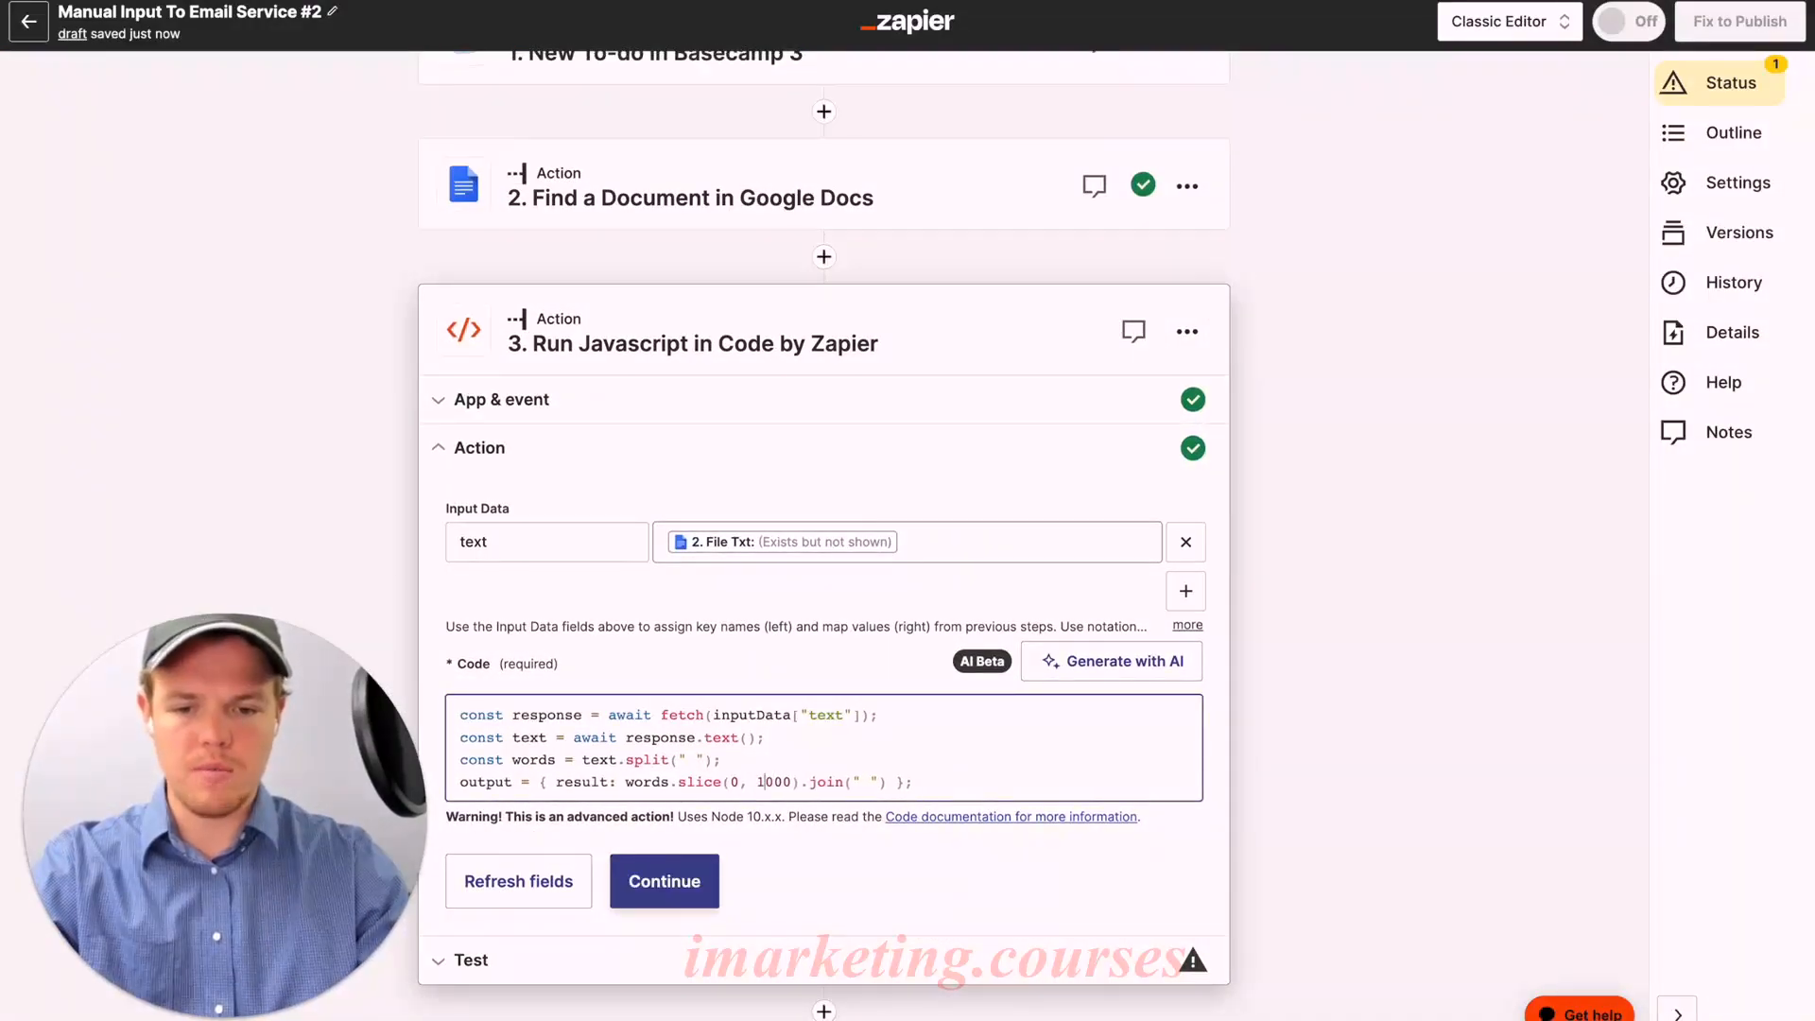
pyautogui.click(688, 889)
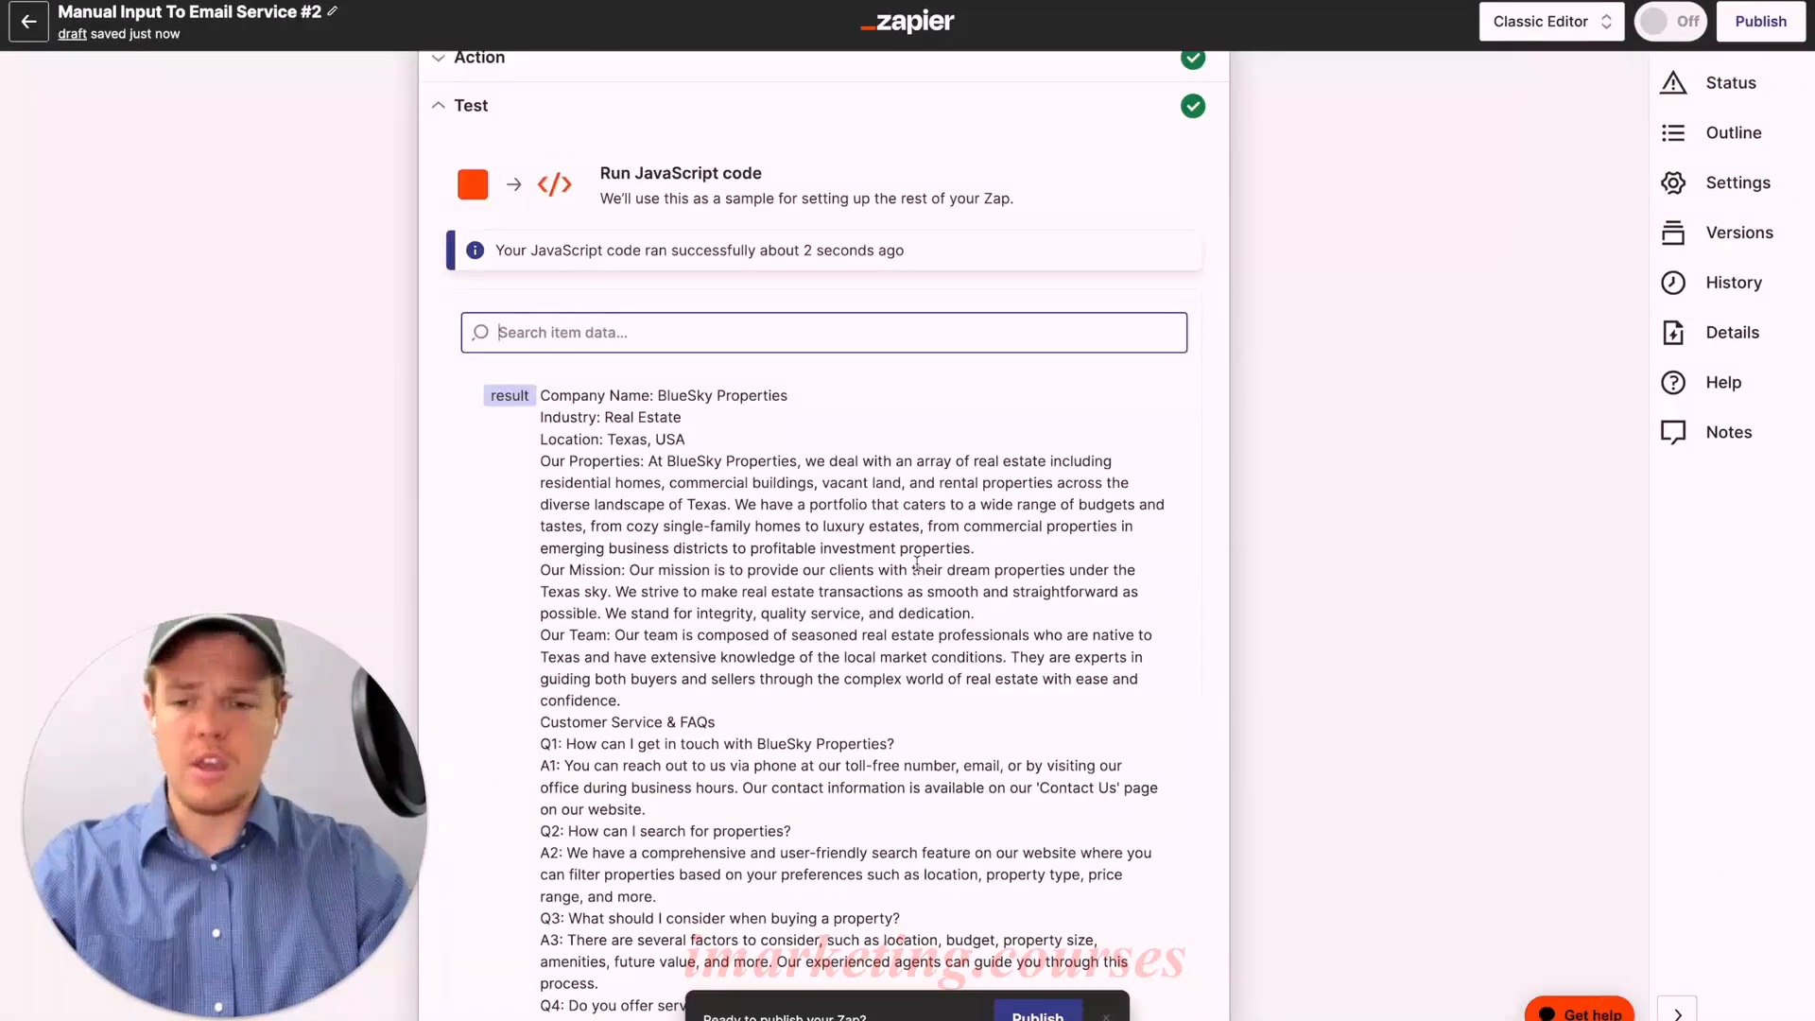
pyautogui.scroll(-7, 916, 564)
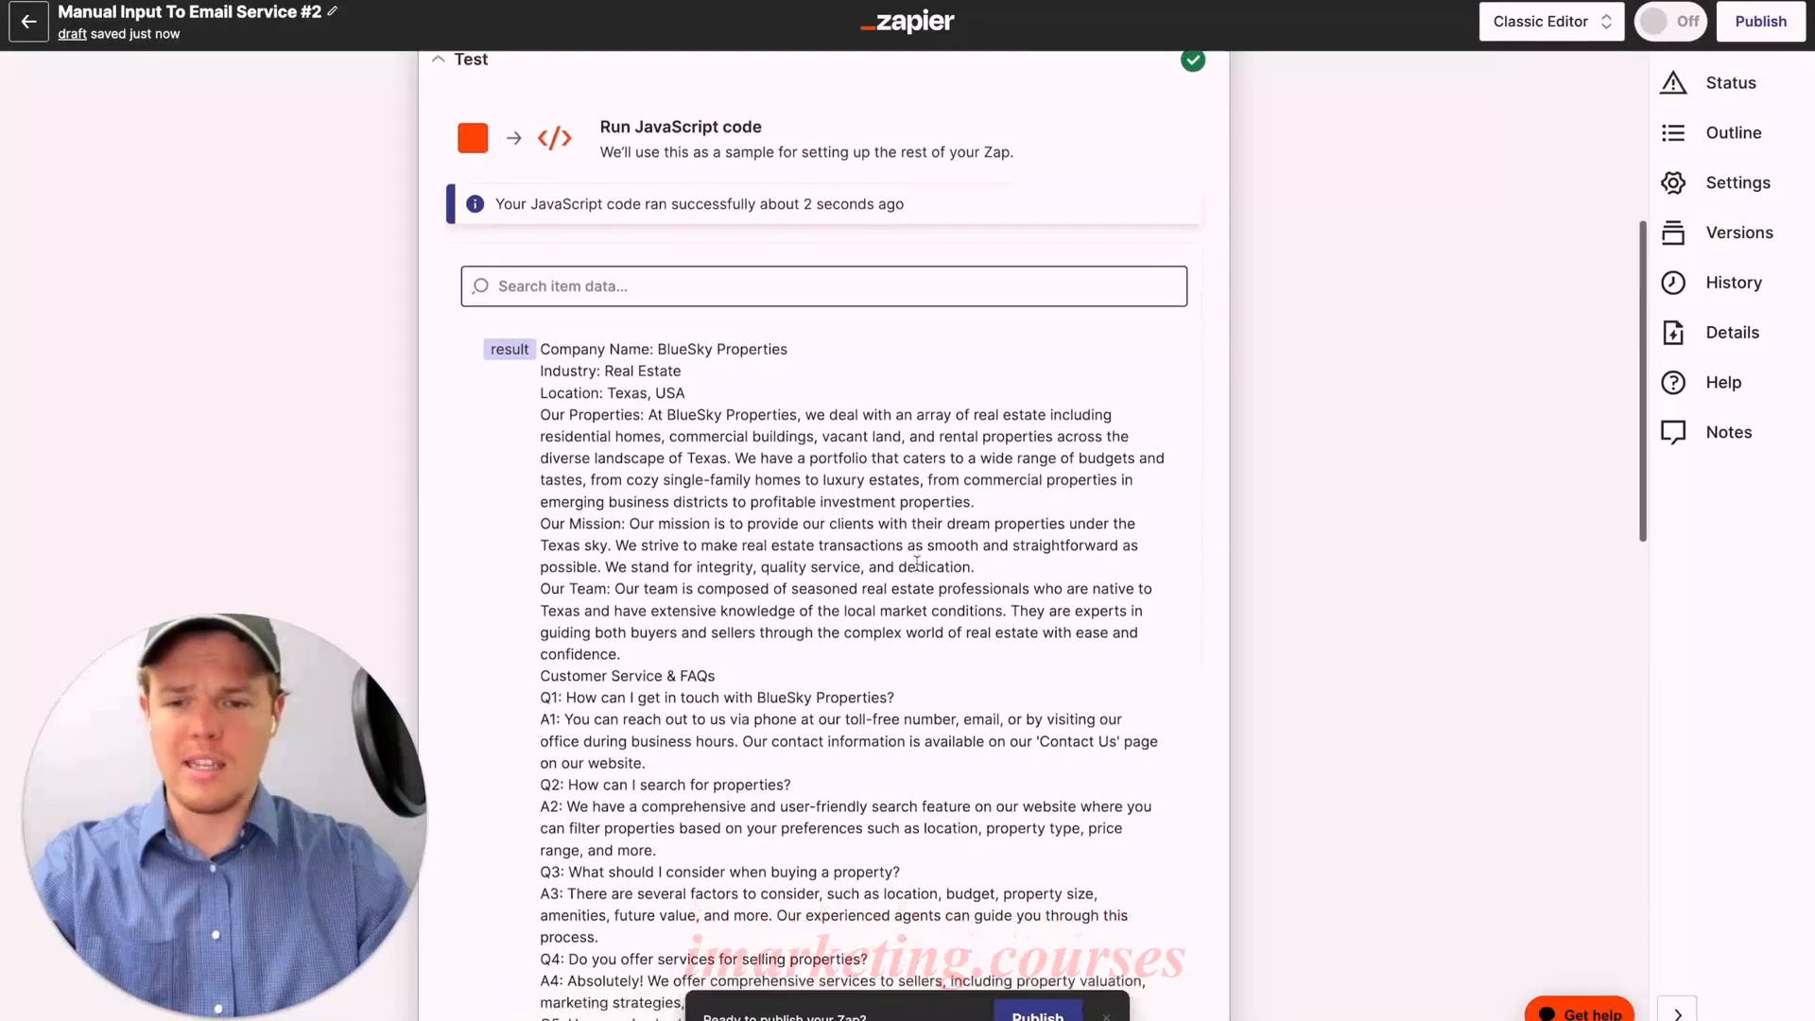
pyautogui.scroll(-10, 871, 354)
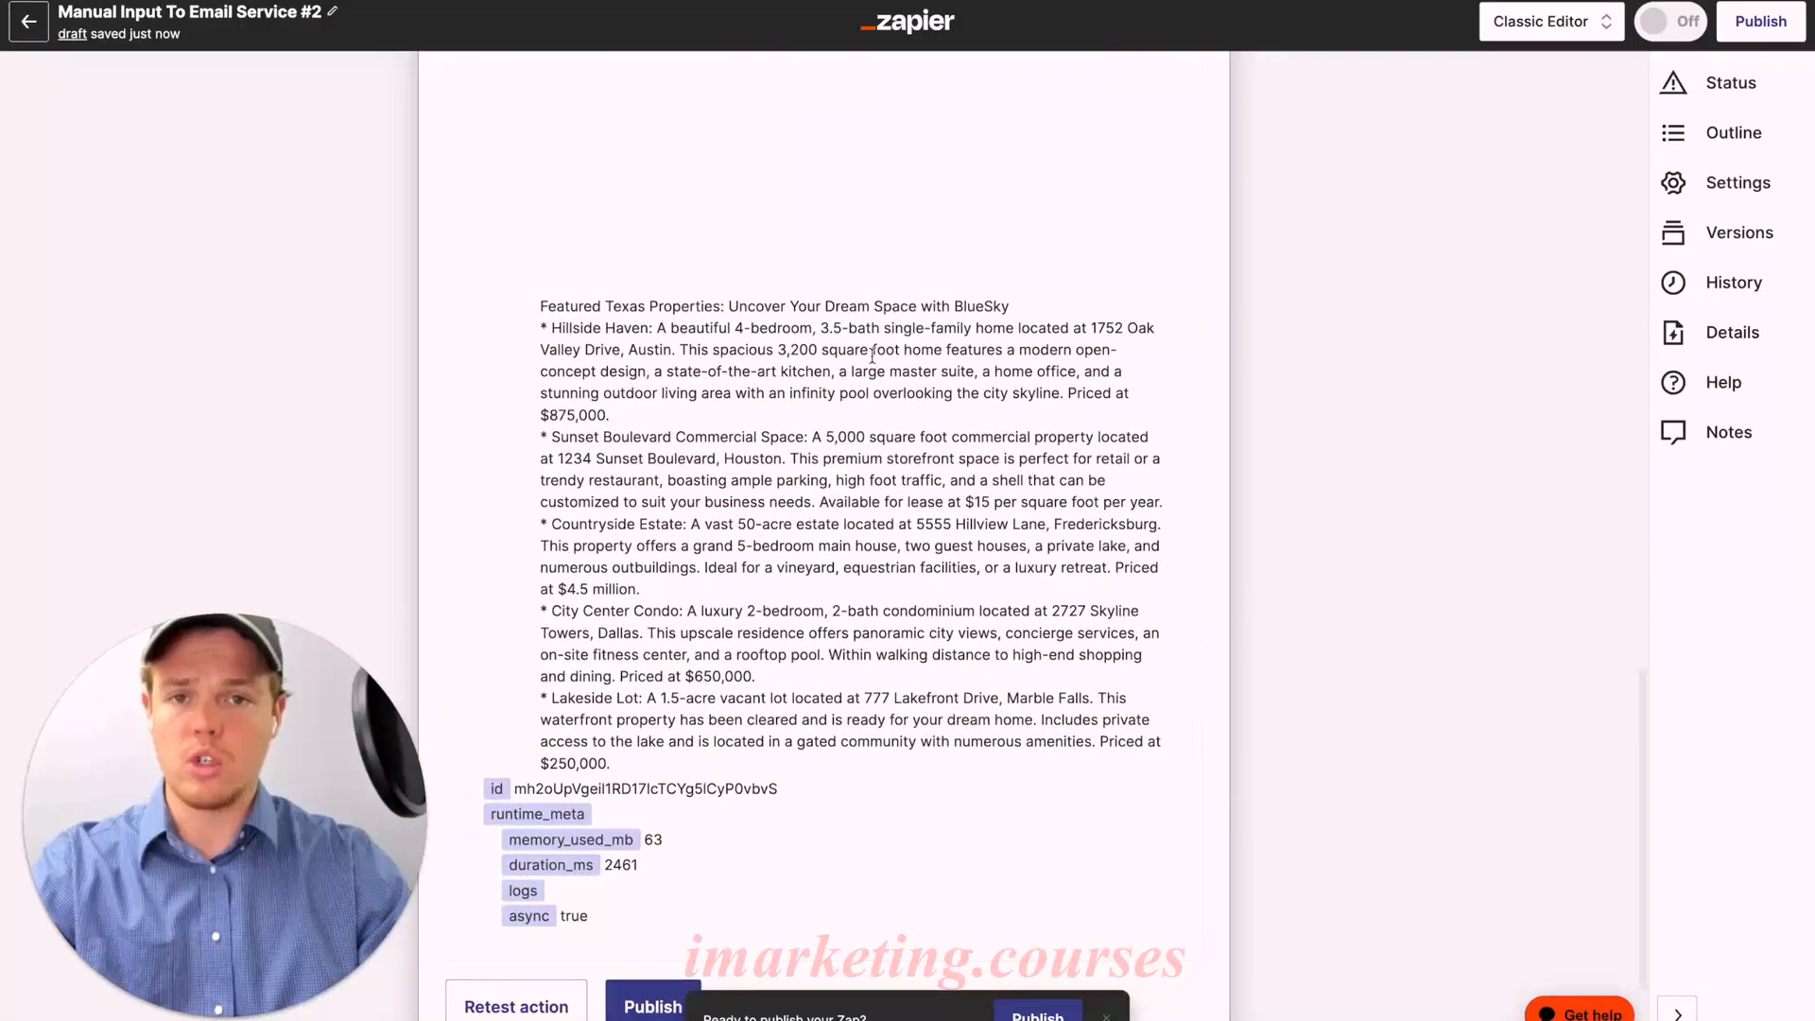
pyautogui.scroll(15, 871, 354)
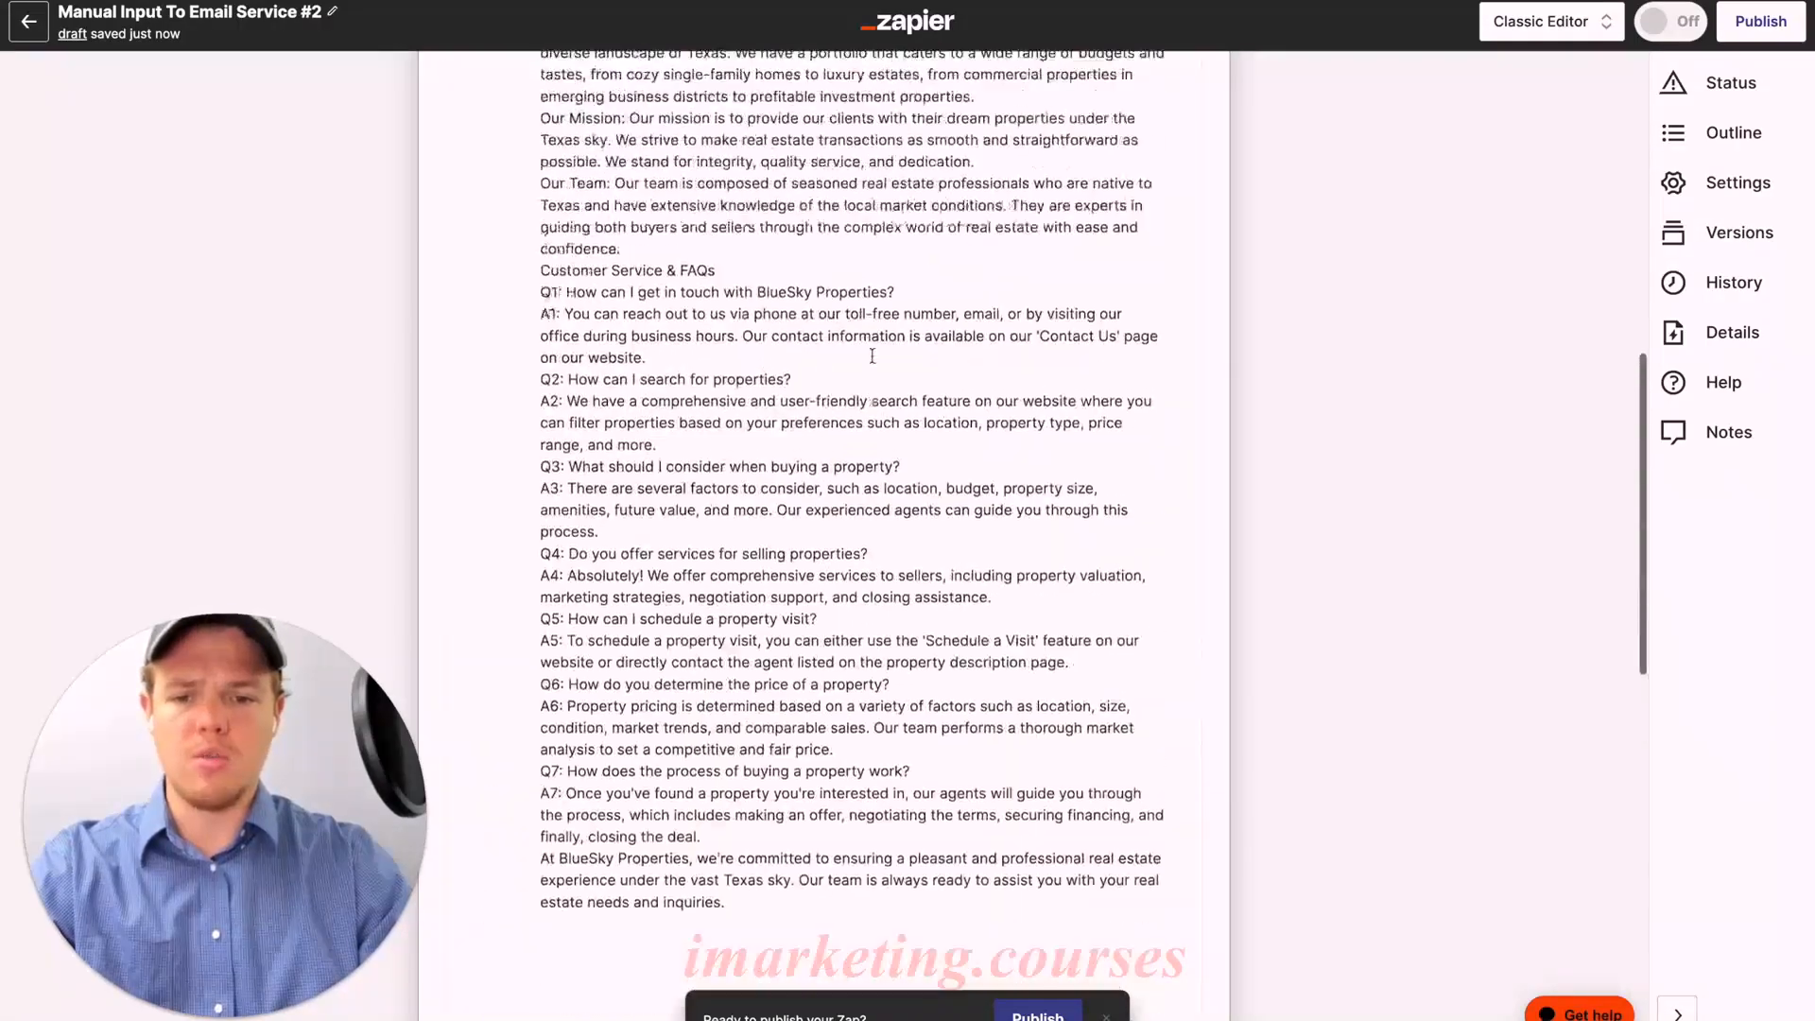
pyautogui.scroll(-15, 872, 355)
pyautogui.scroll(-2, 871, 355)
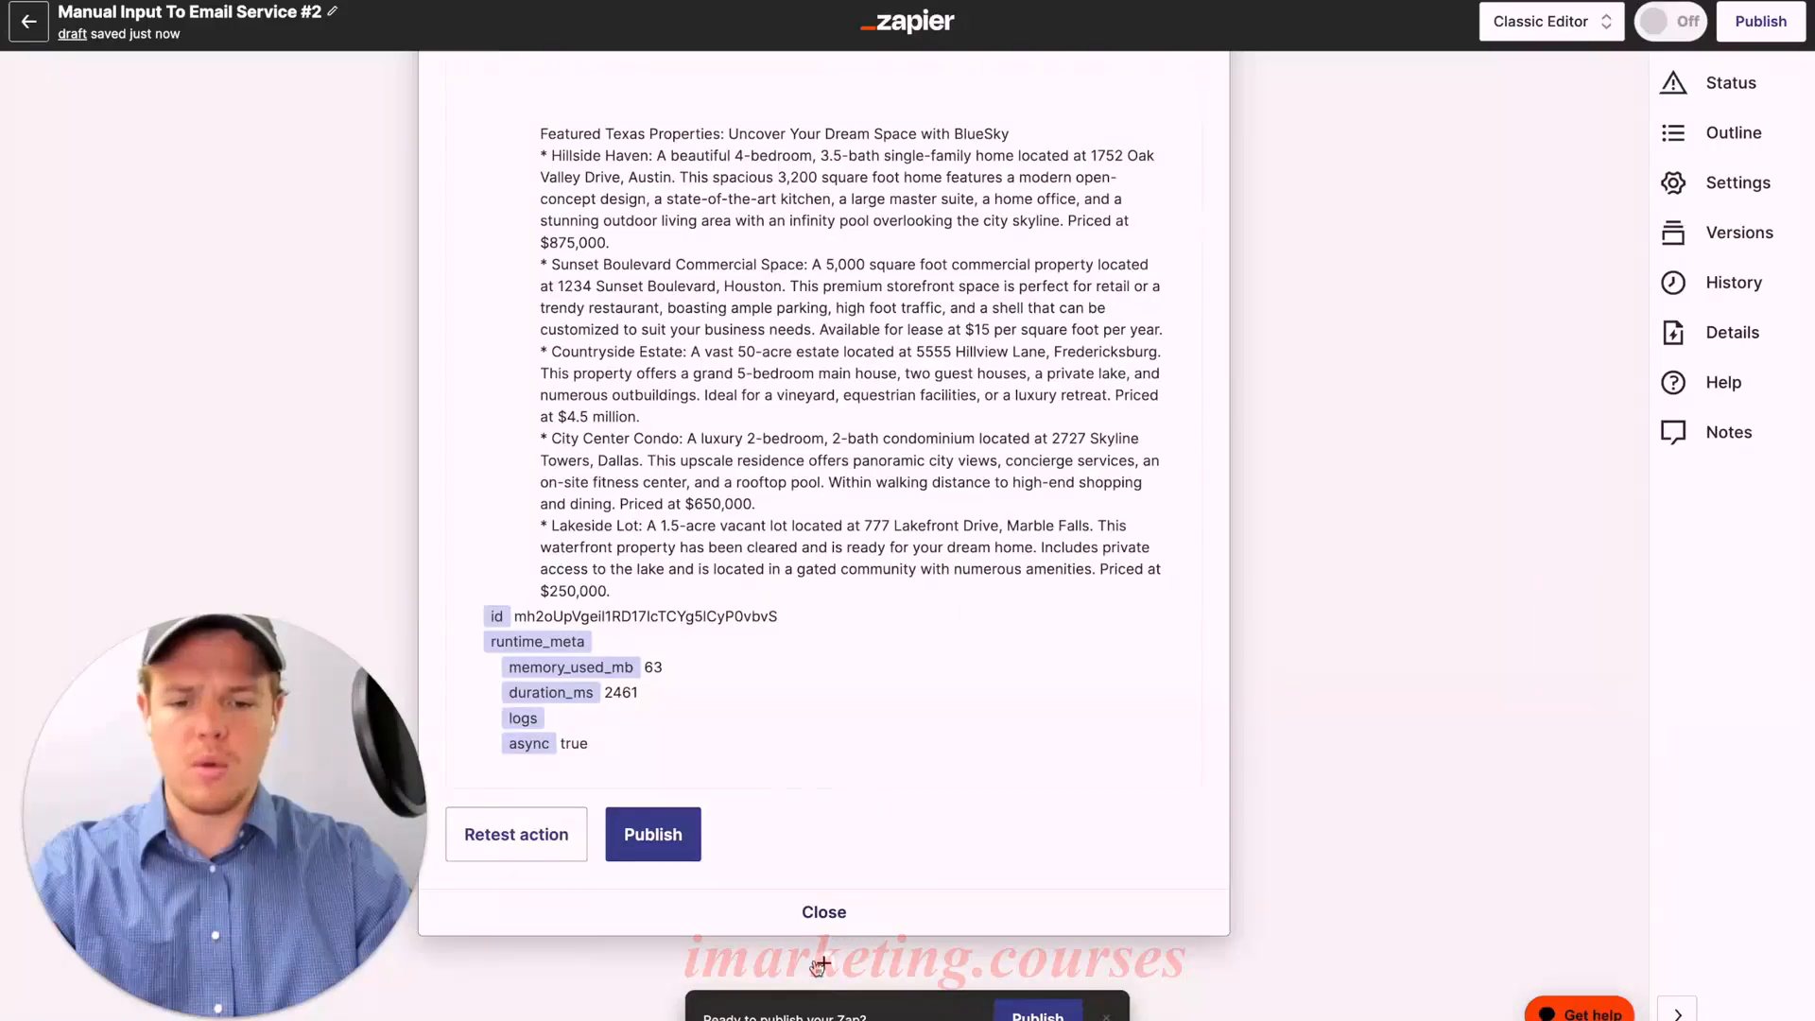
pyautogui.click(822, 962)
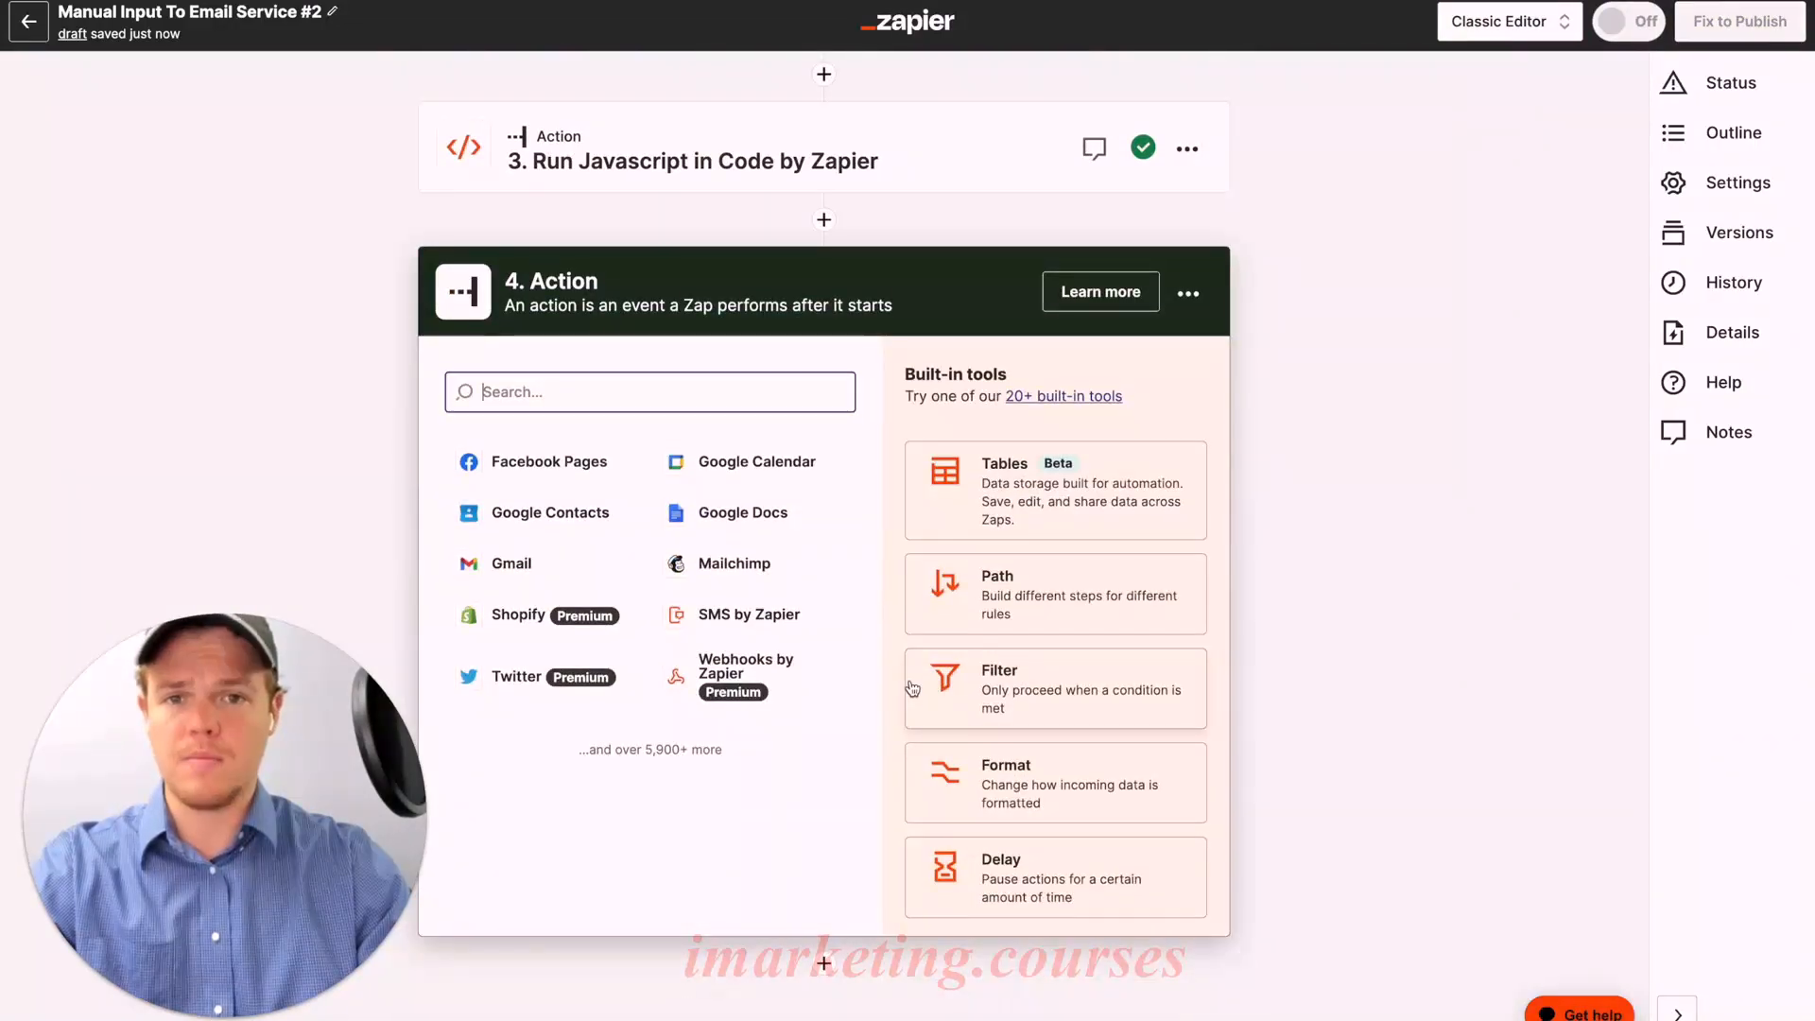
# Step: Set step 4 to a ChatGPT Conversation on the connected ChatGPT account
pyautogui.write('chagpt')
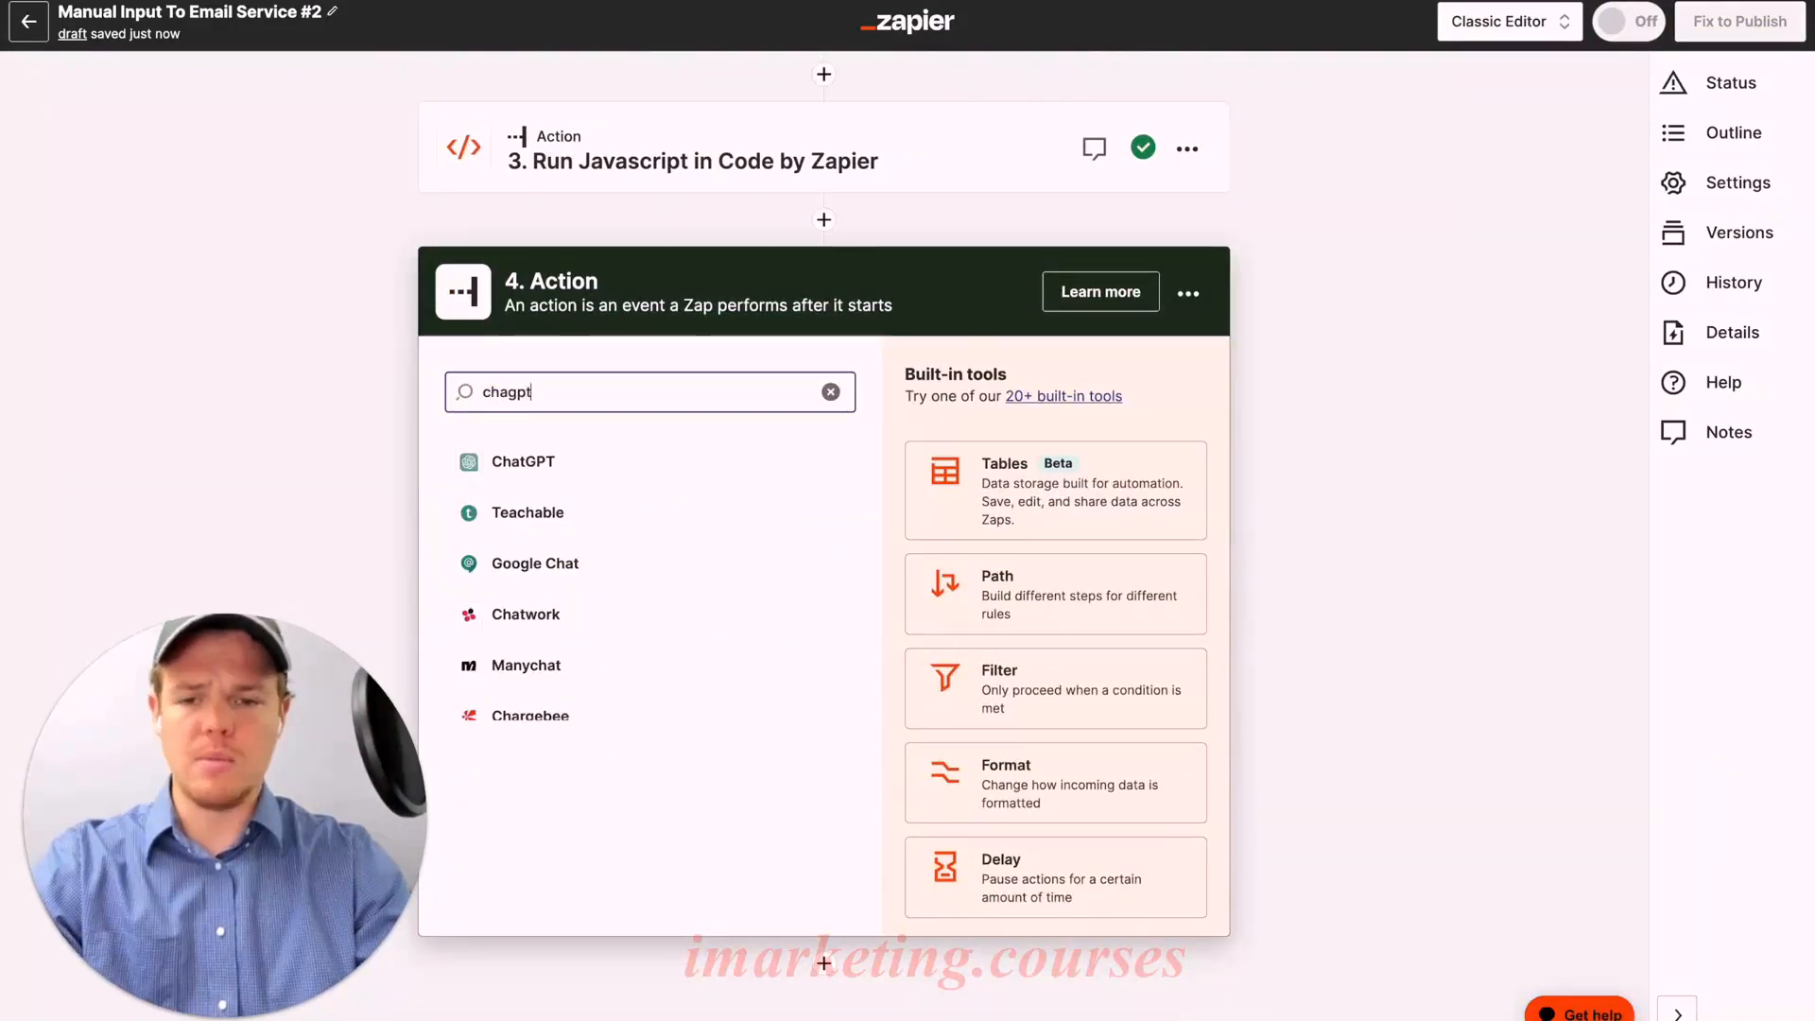
pyautogui.click(730, 461)
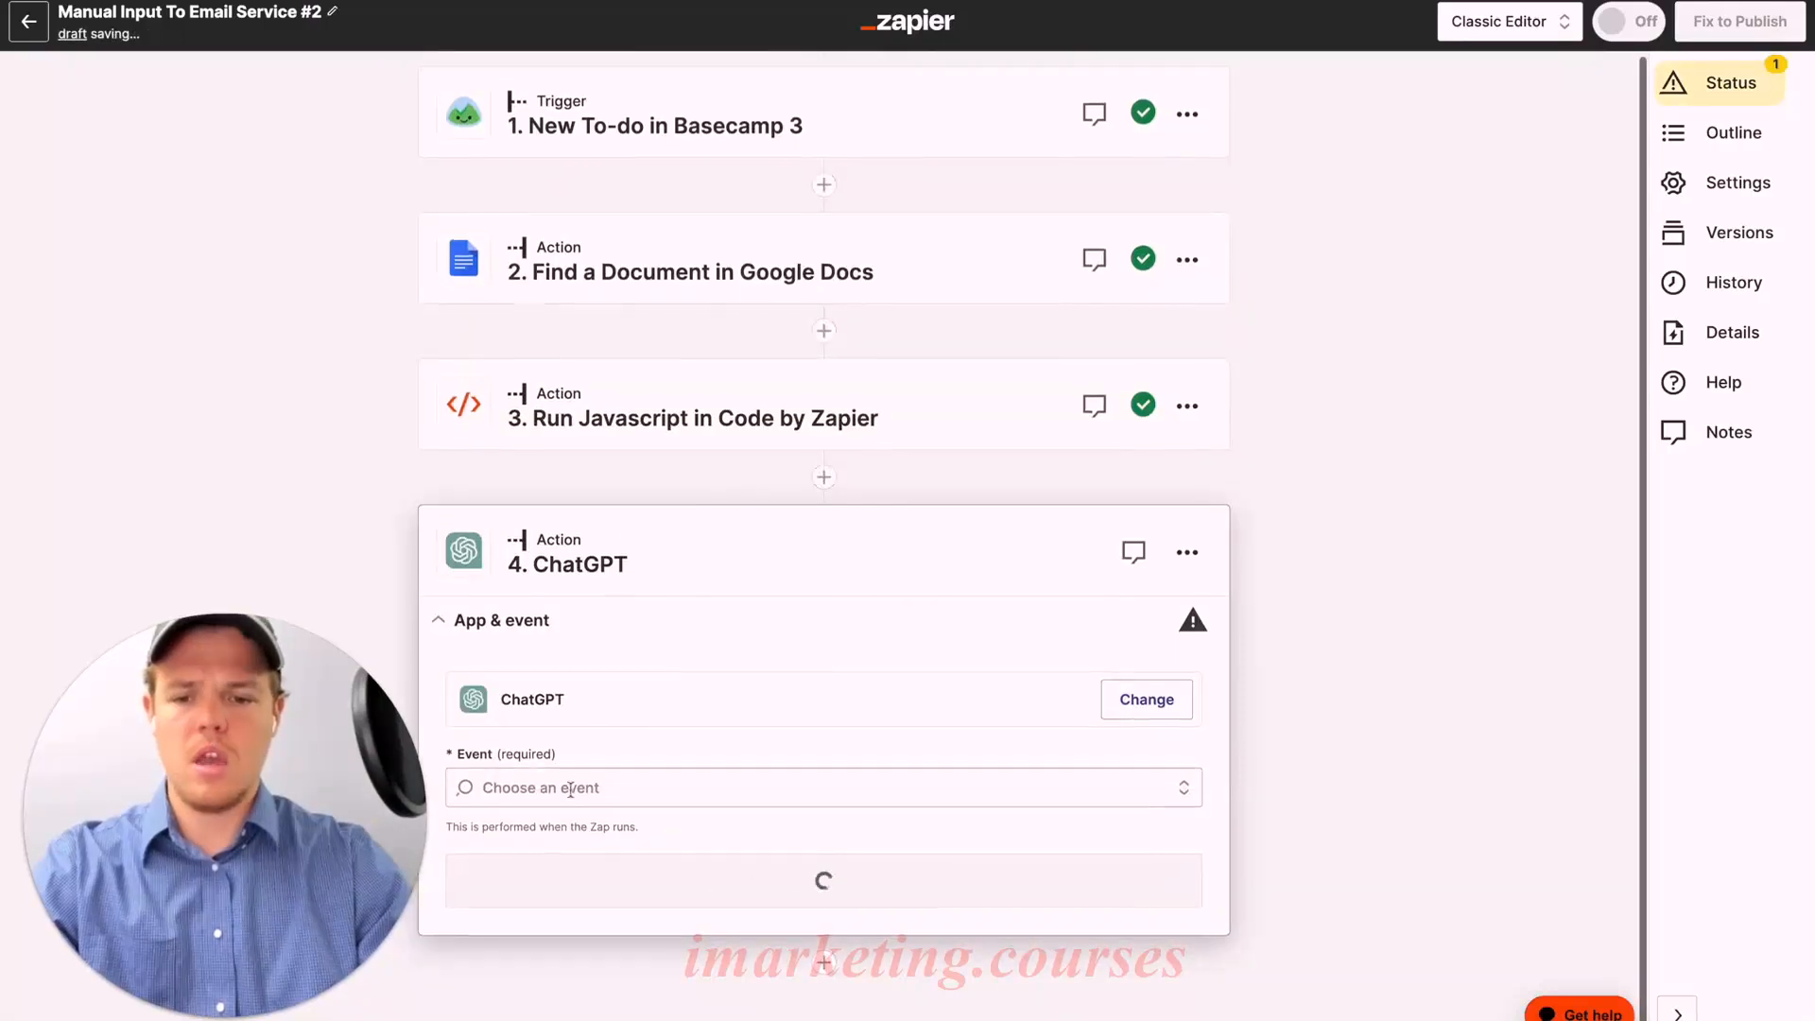
pyautogui.click(598, 863)
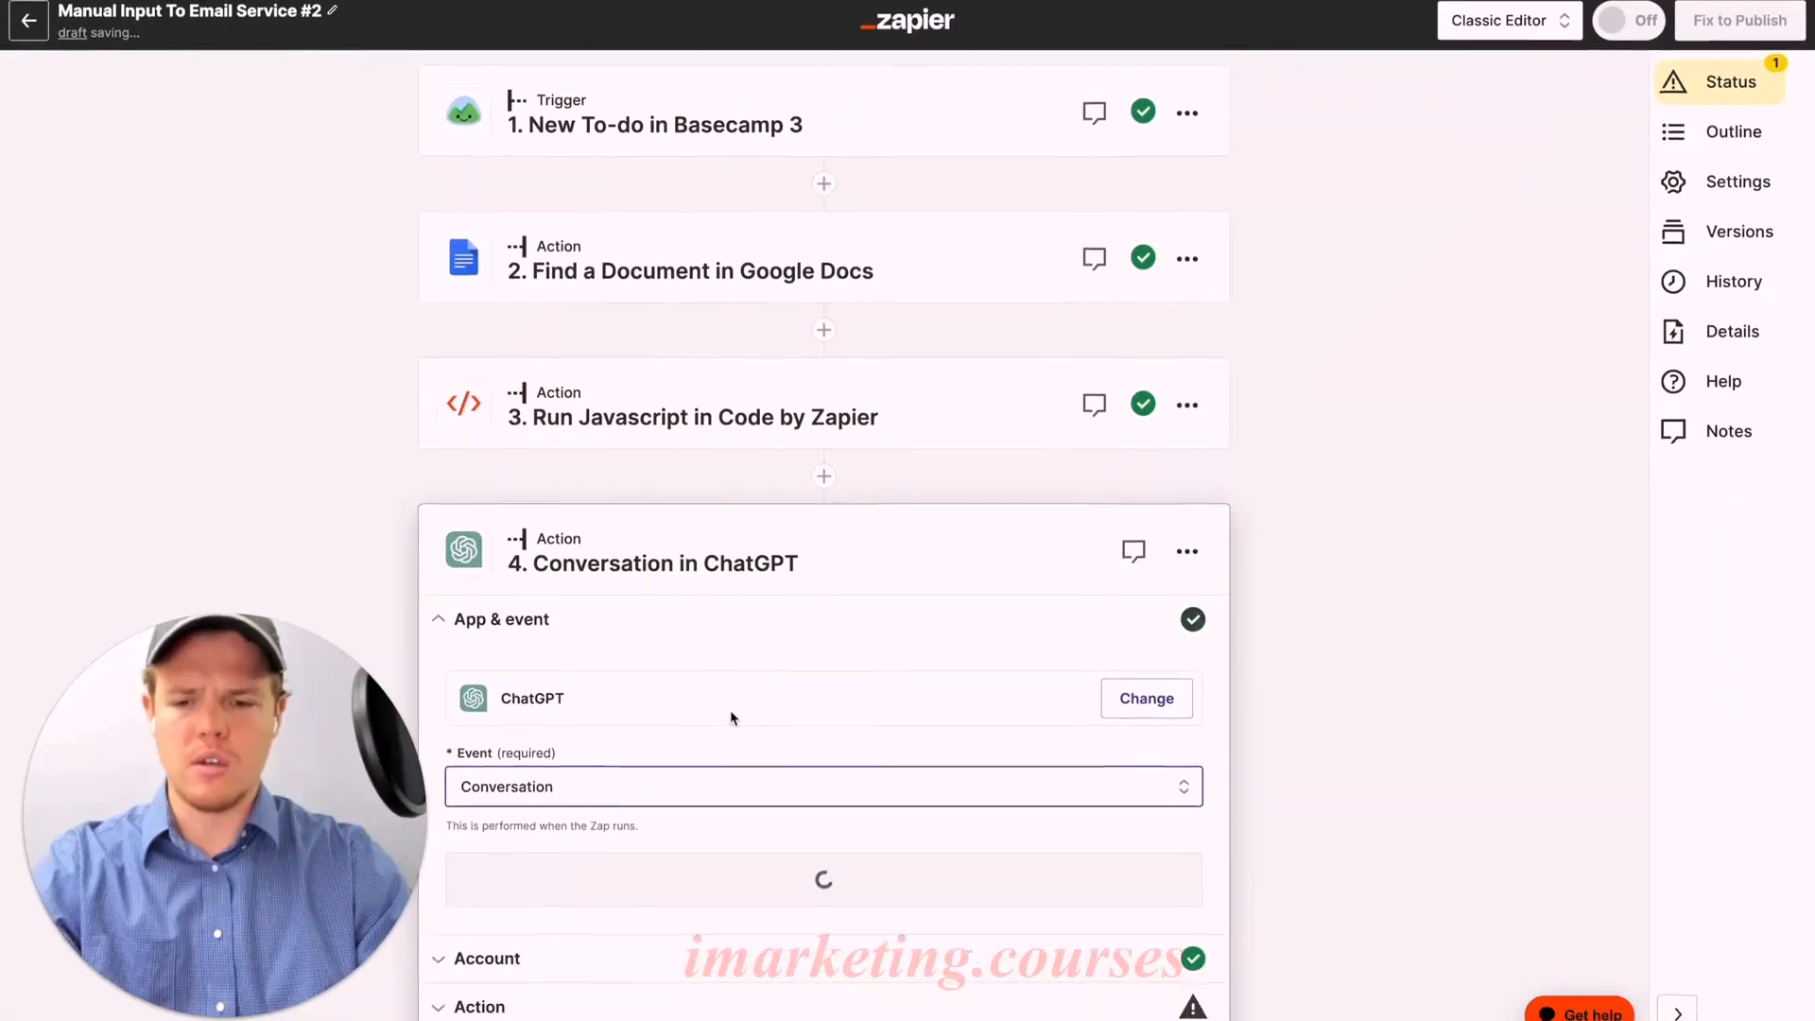
pyautogui.click(698, 804)
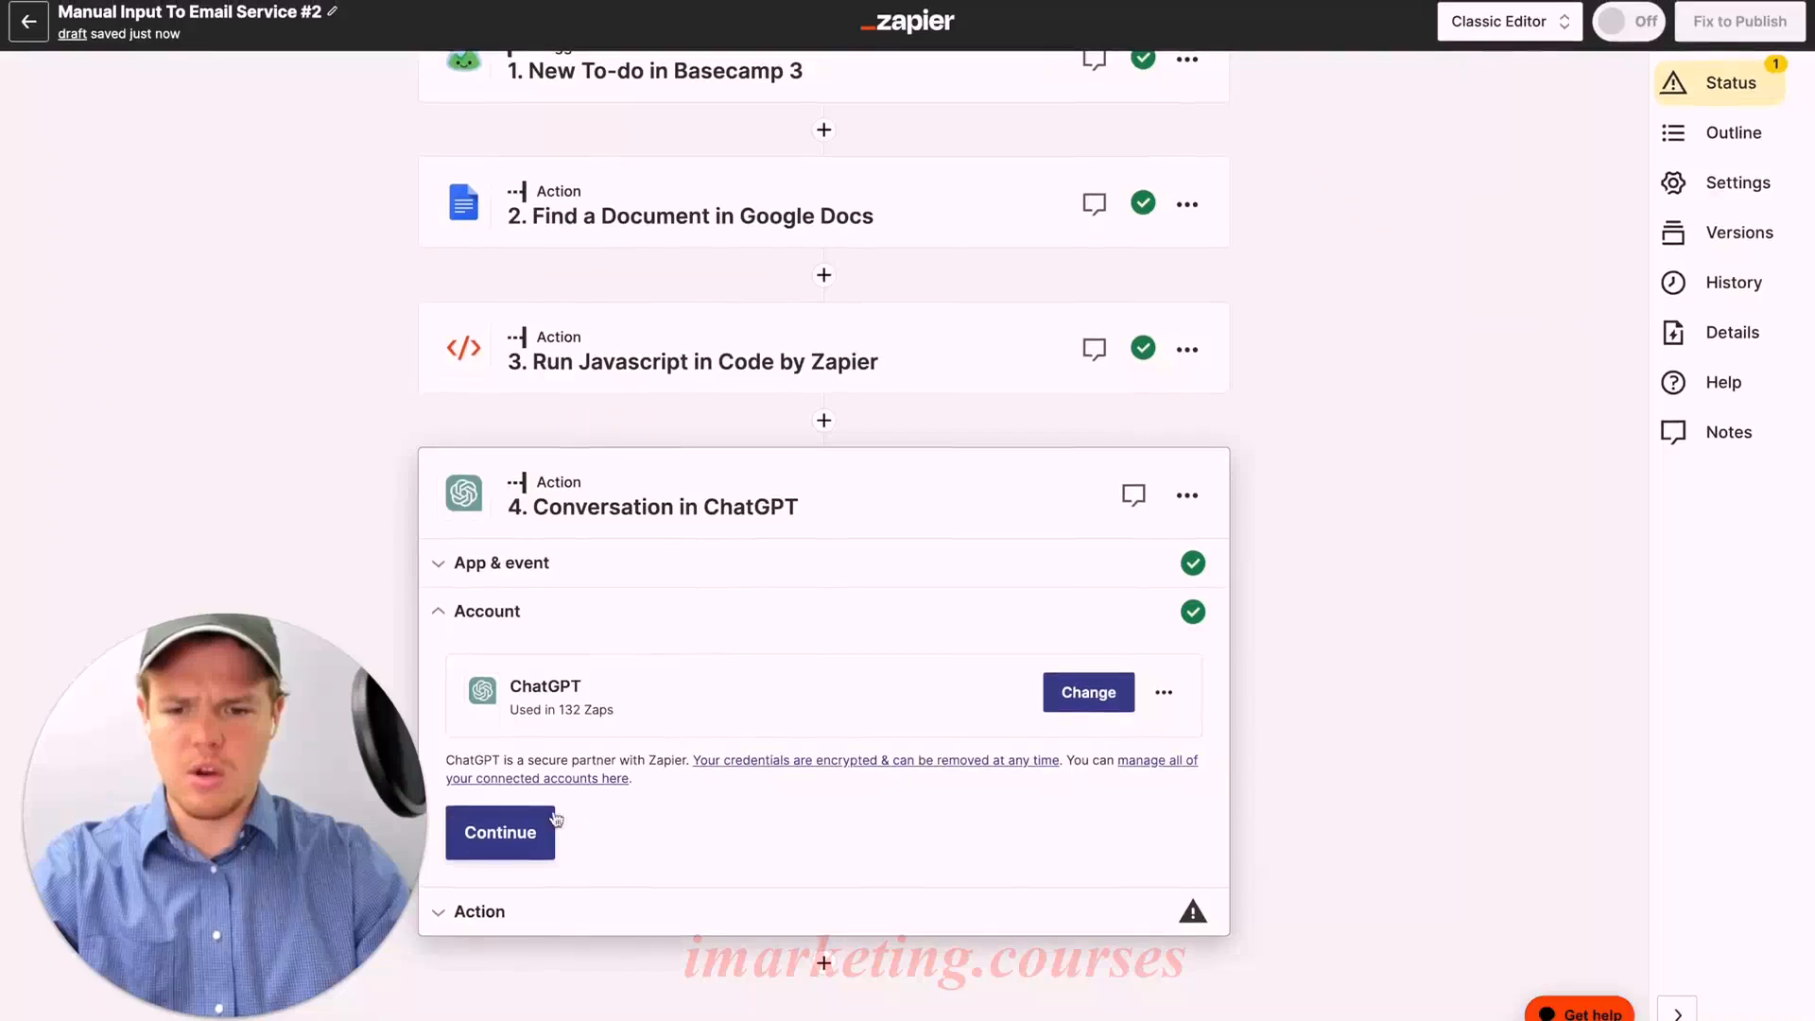
pyautogui.click(502, 831)
# Step: Choose gpt-3.5-turbo-16k as the ChatGPT model
pyautogui.scroll(-10, 800, 681)
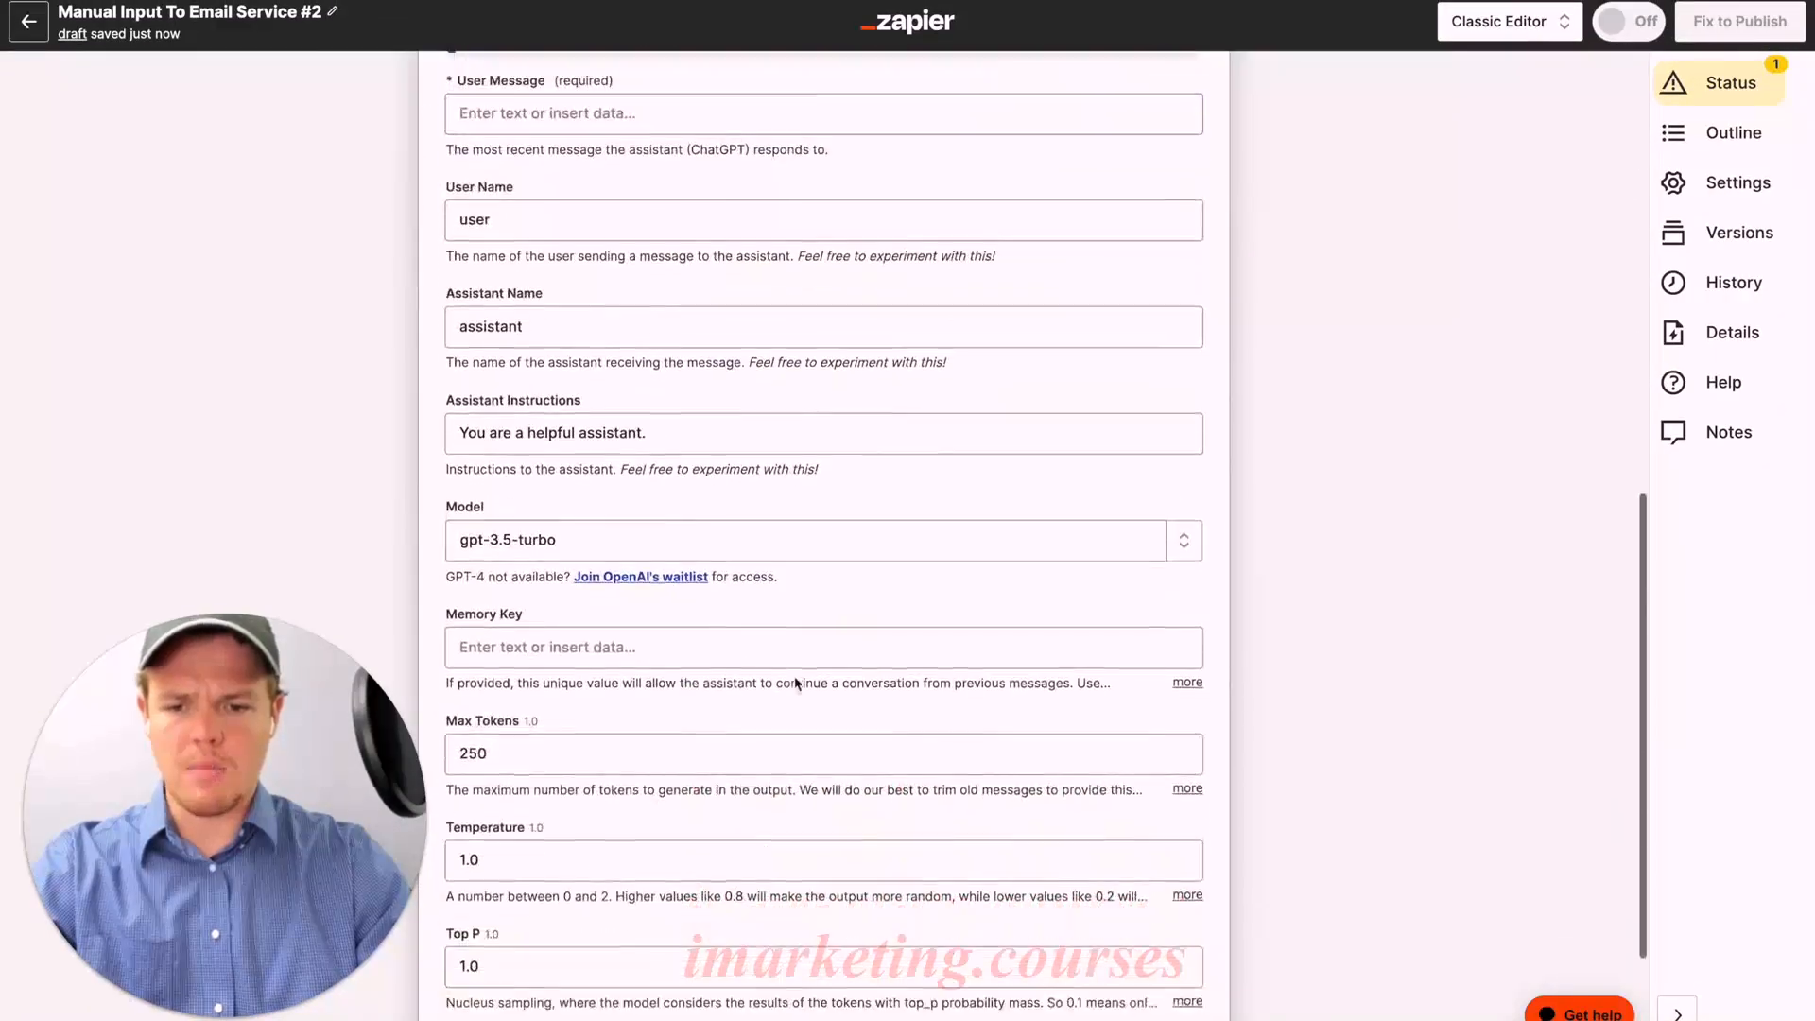
pyautogui.click(819, 458)
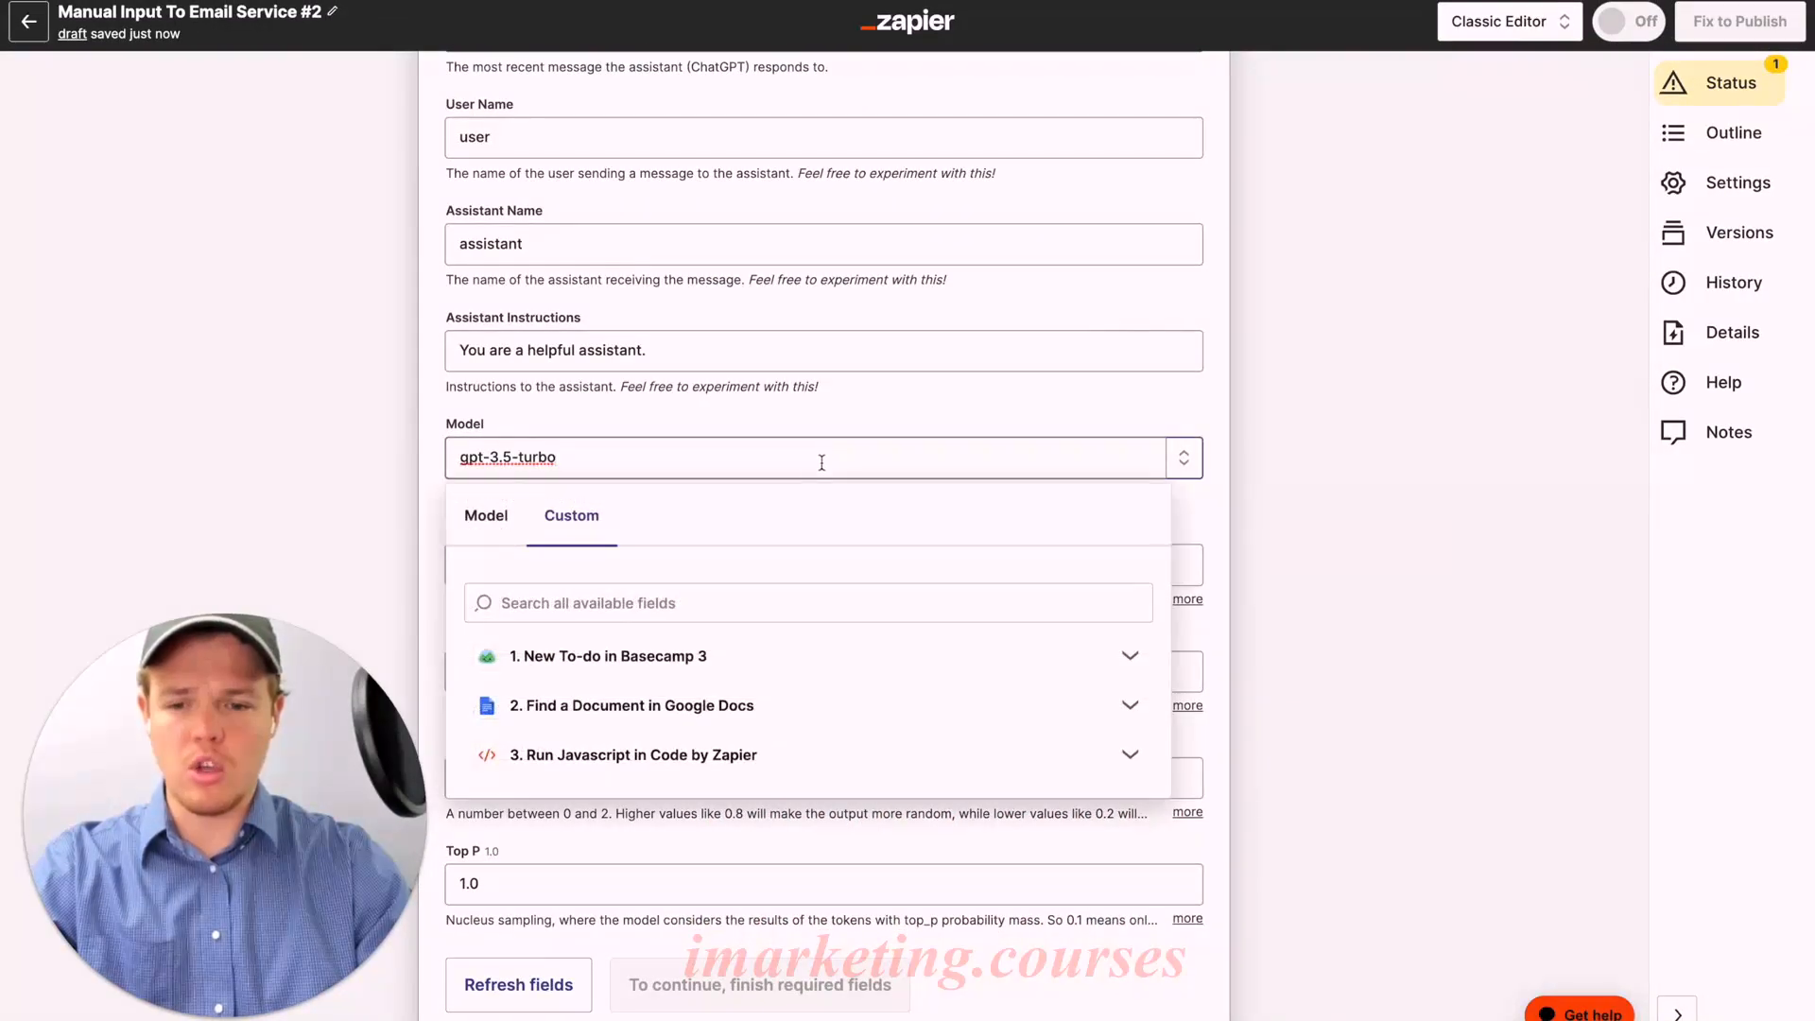
pyautogui.click(516, 510)
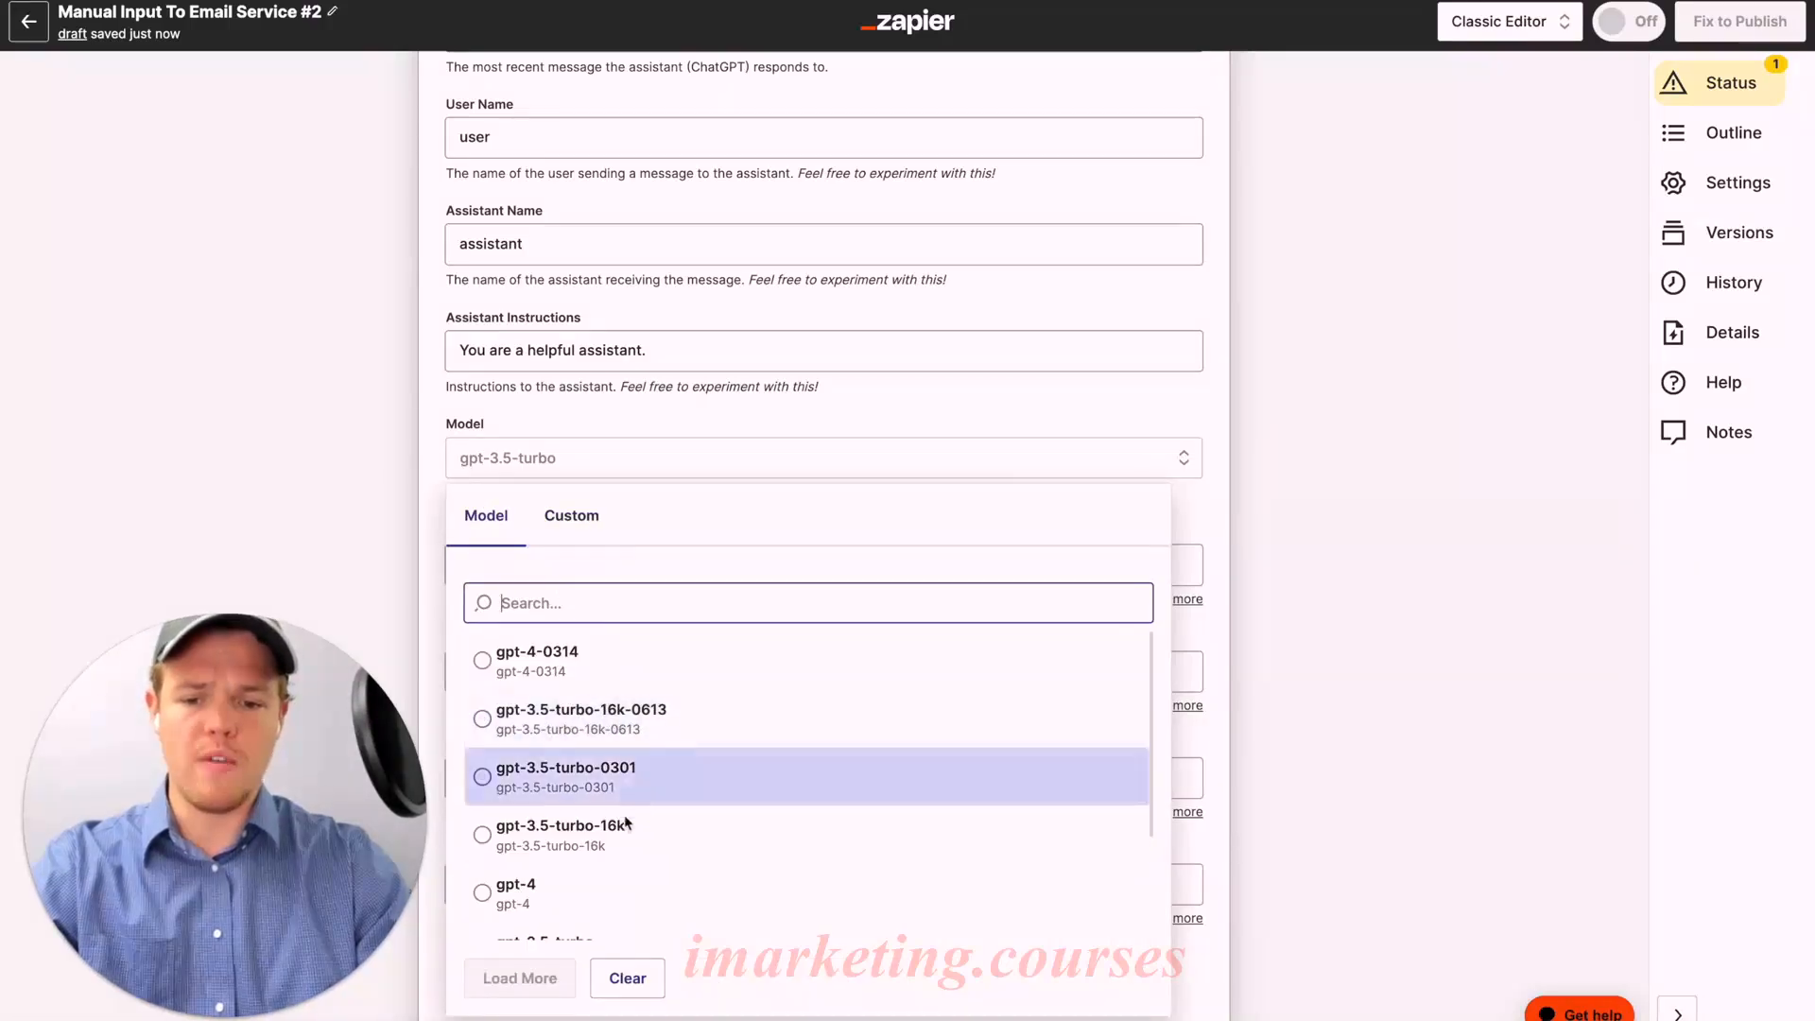
pyautogui.click(621, 832)
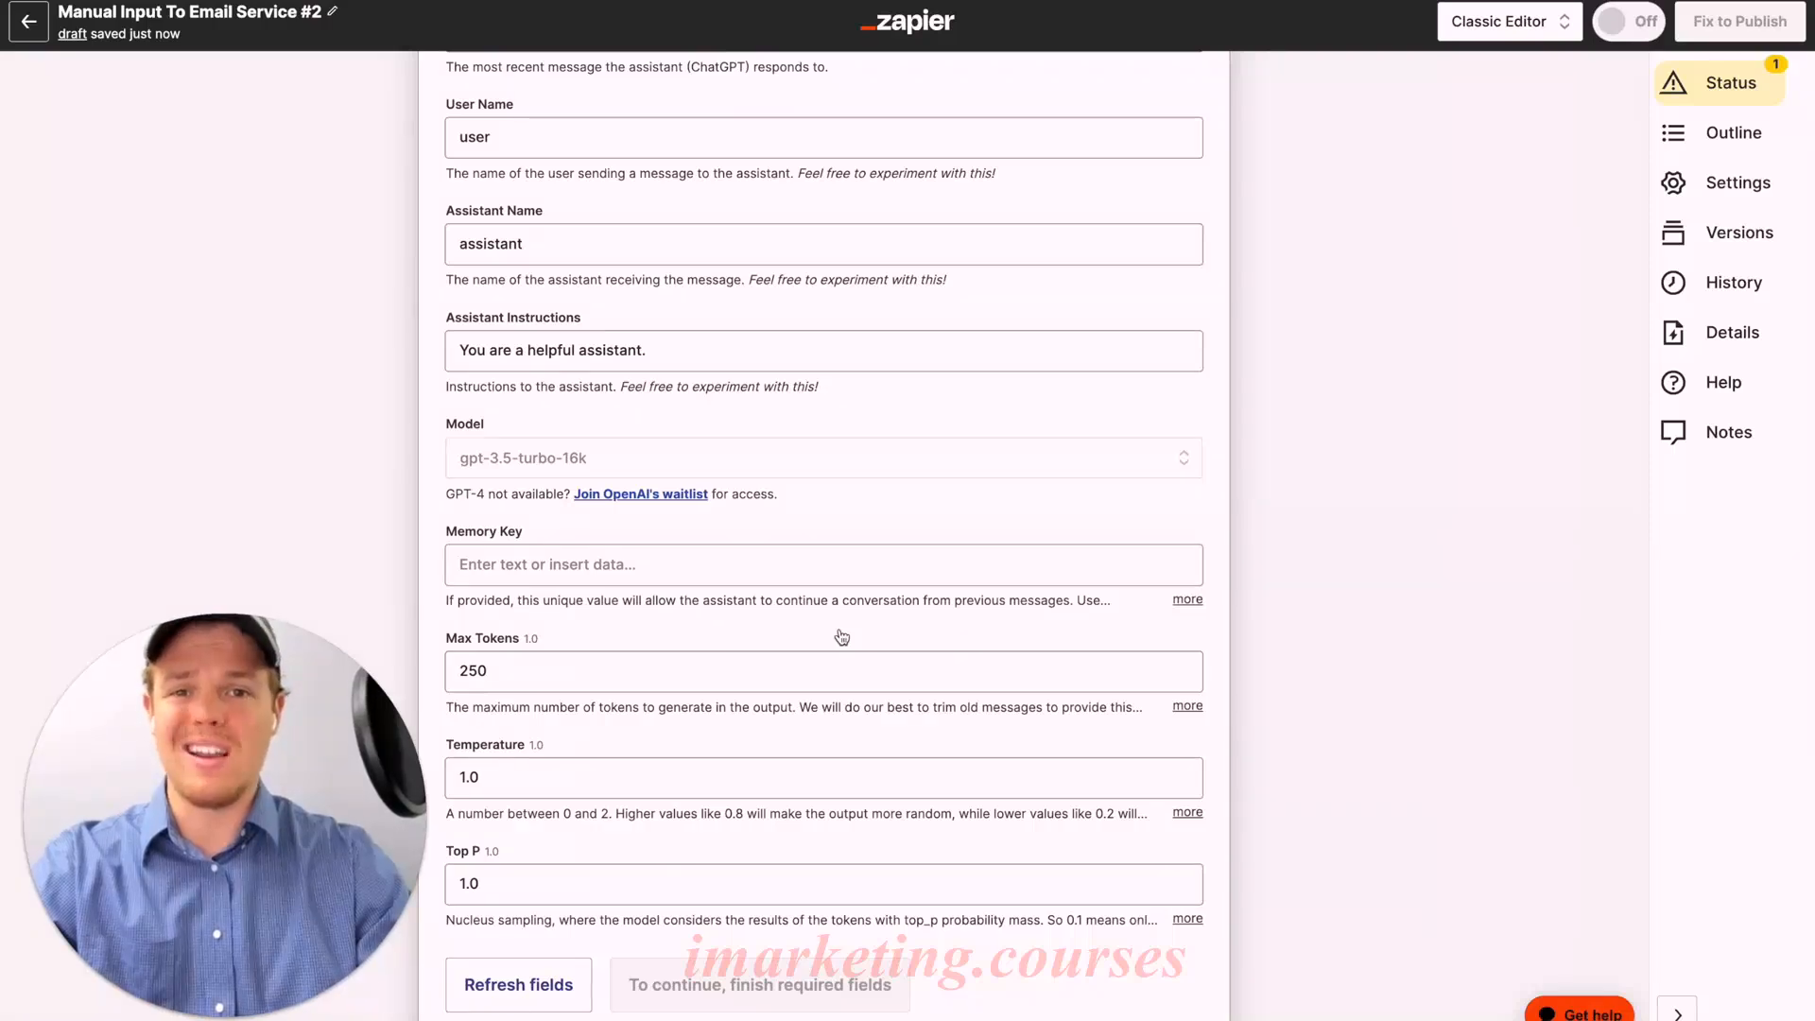
# Step: Enter 'outbrain' as the Memory Key
pyautogui.scroll(1, 841, 636)
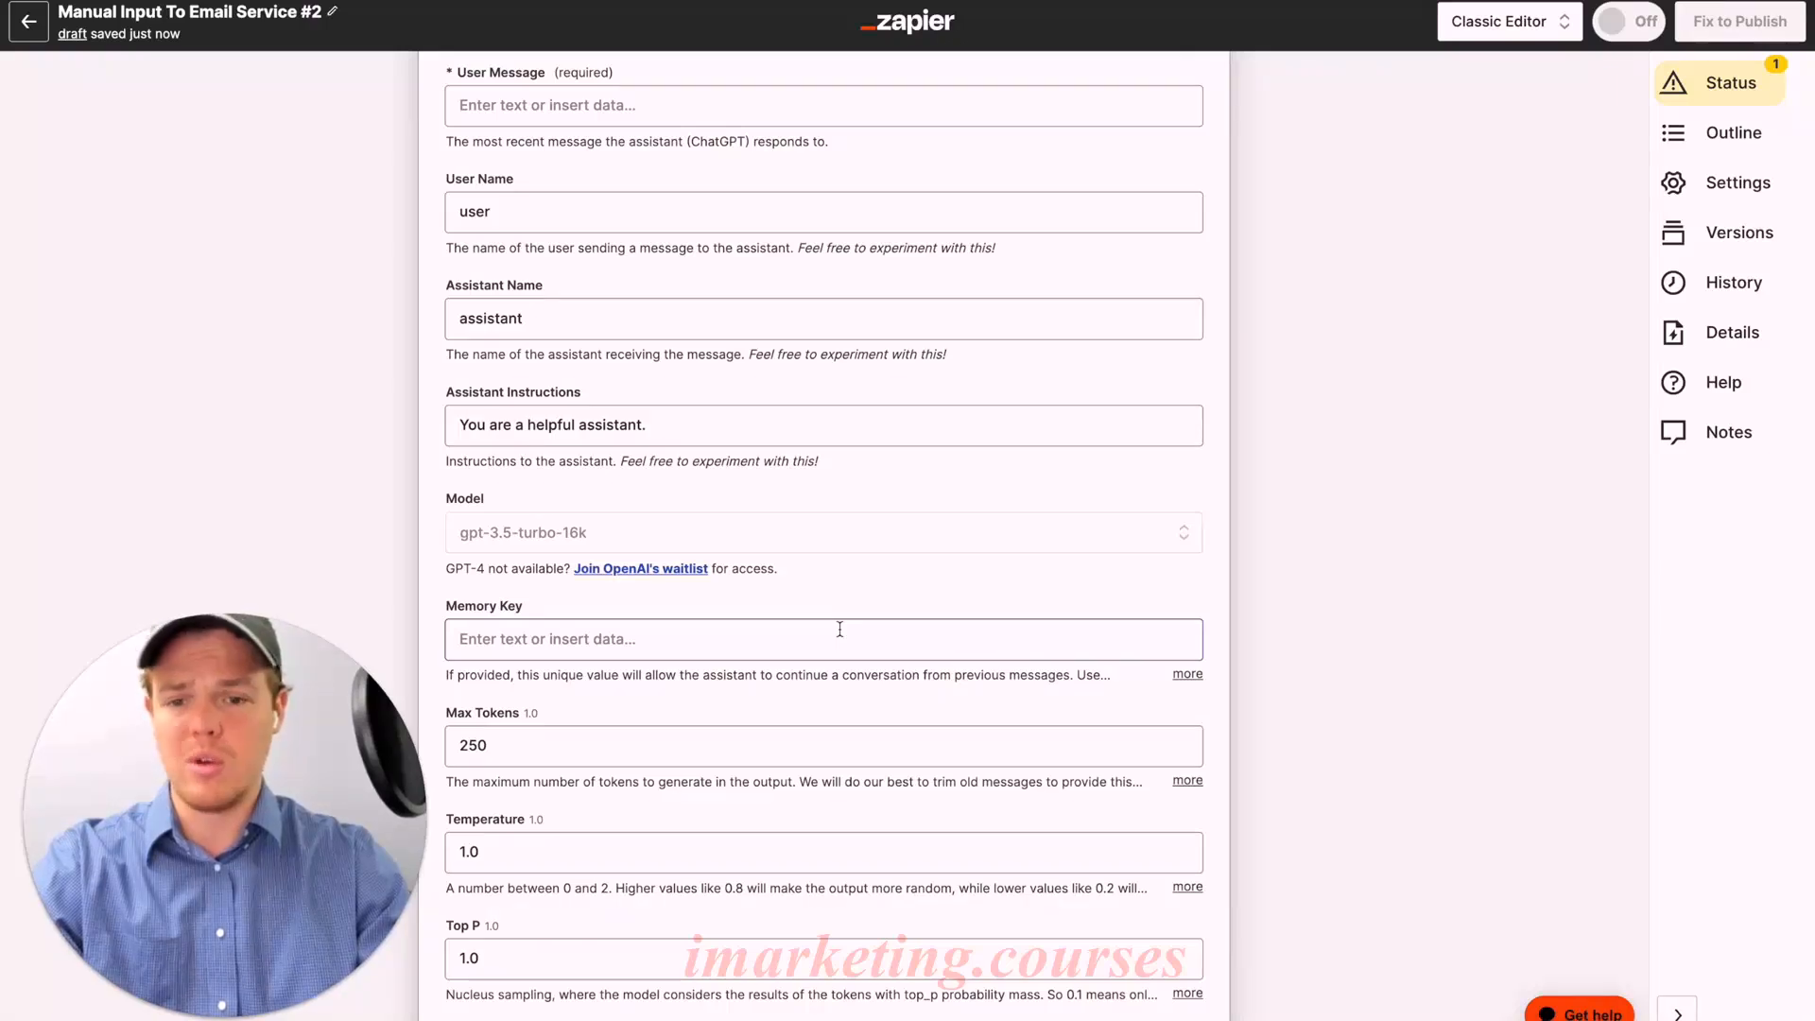
pyautogui.scroll(1, 840, 629)
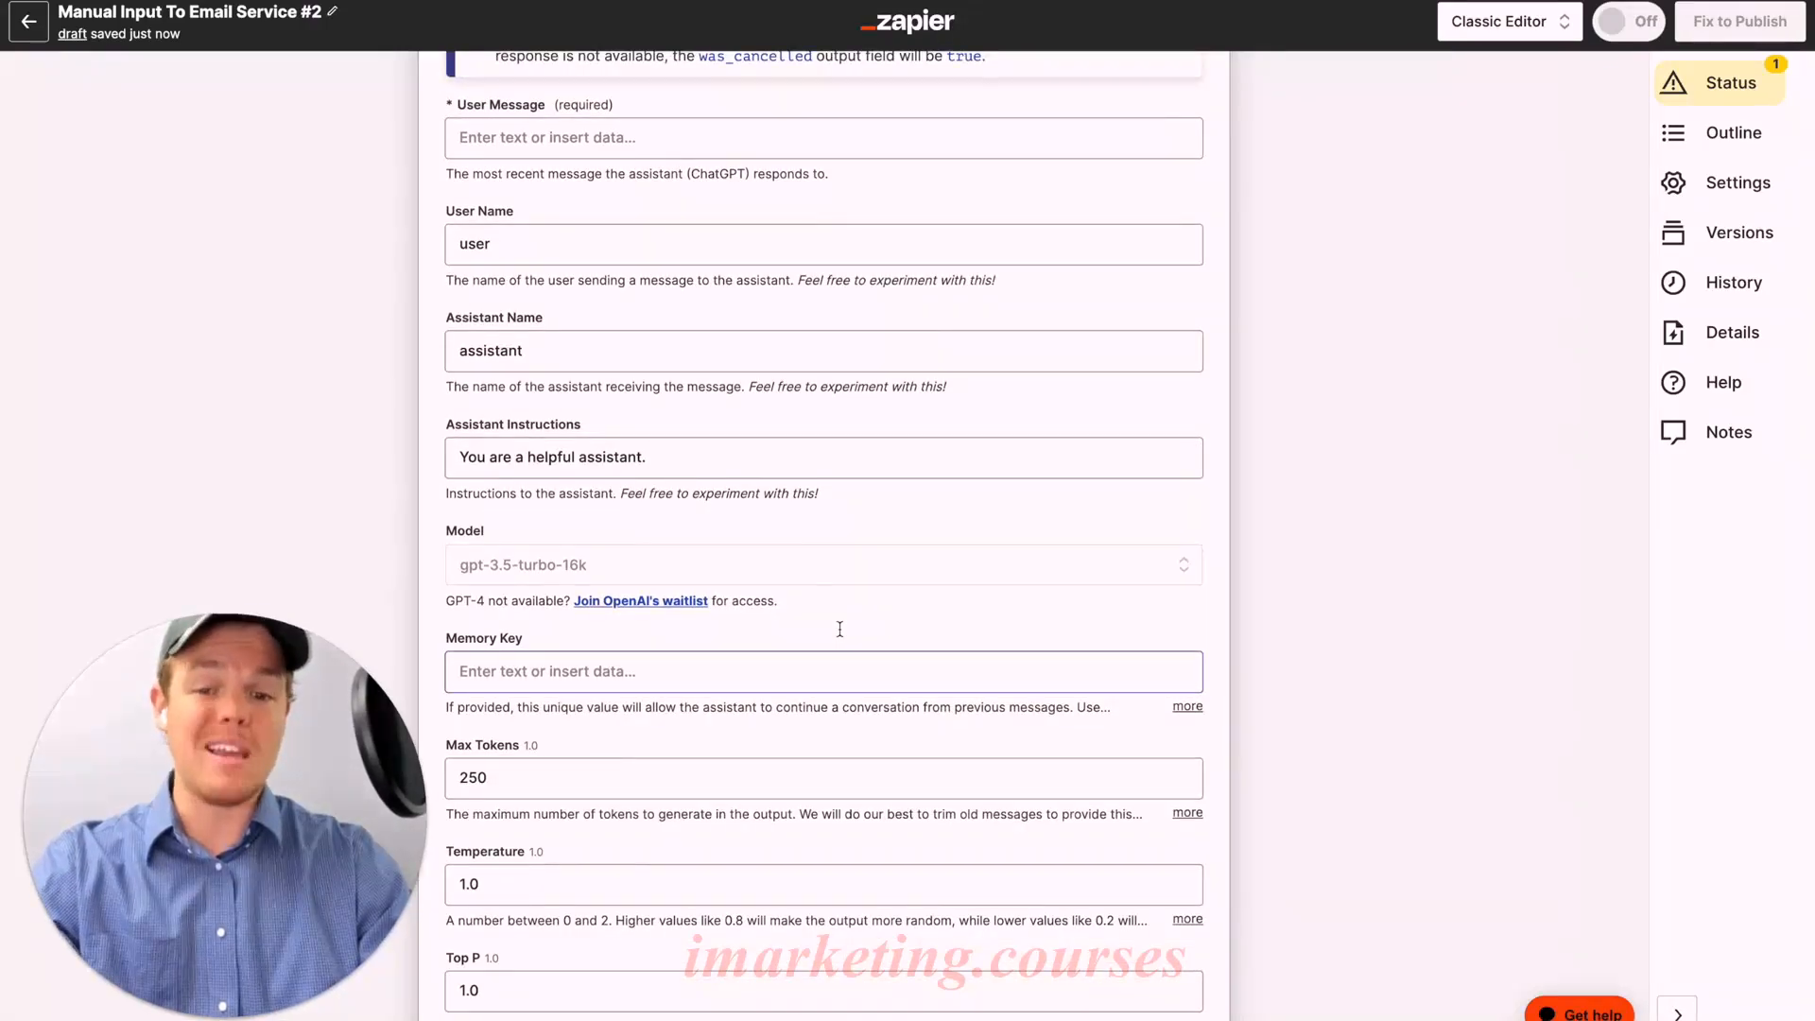
pyautogui.scroll(1, 840, 628)
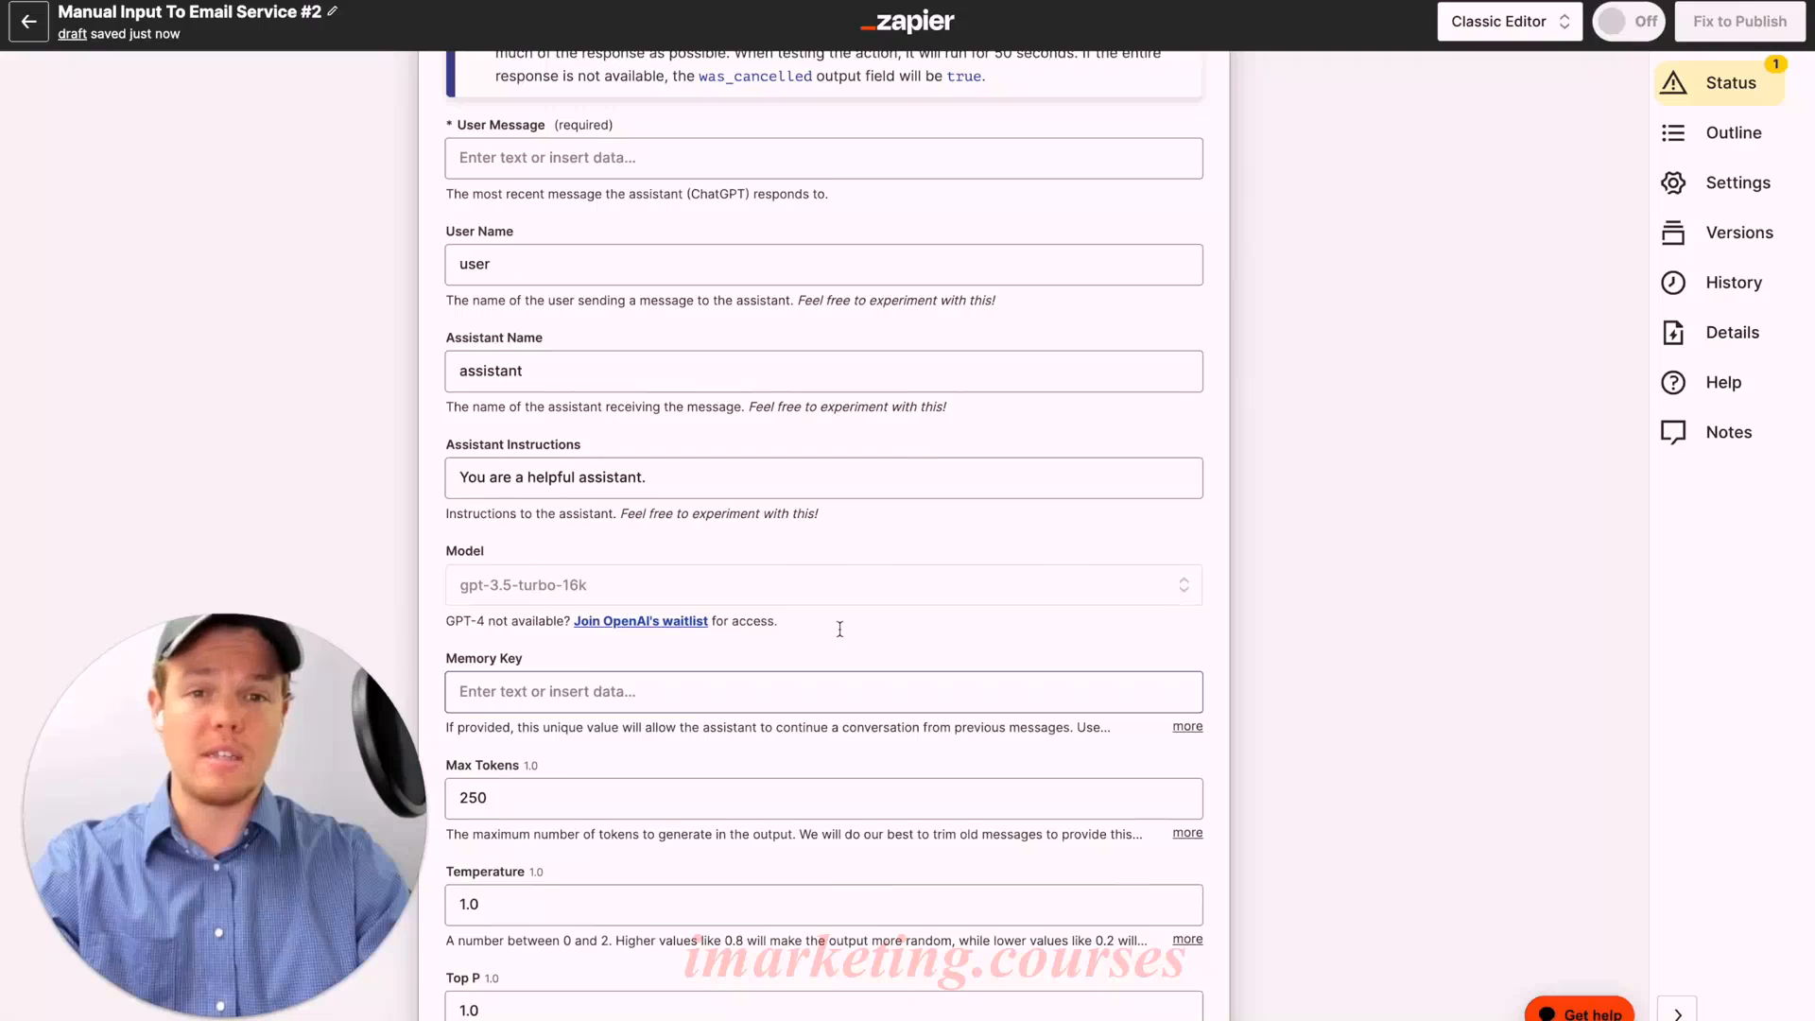
pyautogui.scroll(-5, 840, 628)
pyautogui.click(700, 519)
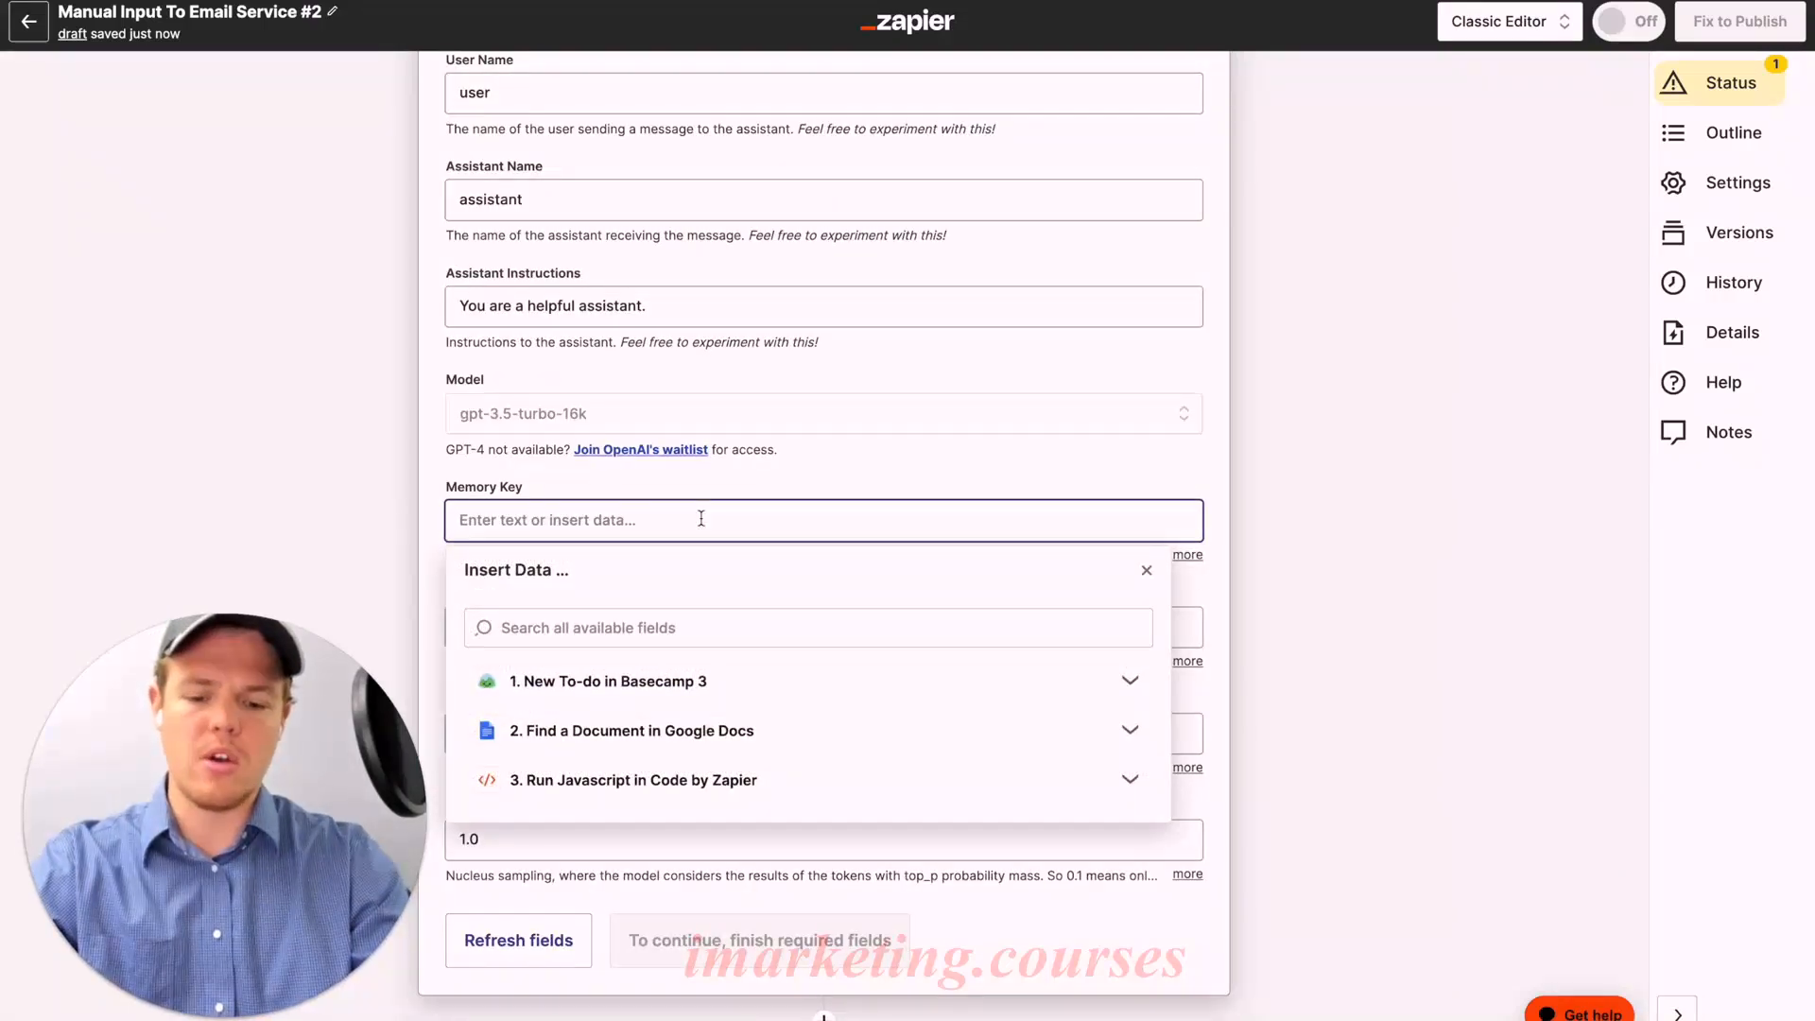
pyautogui.write('outbrain')
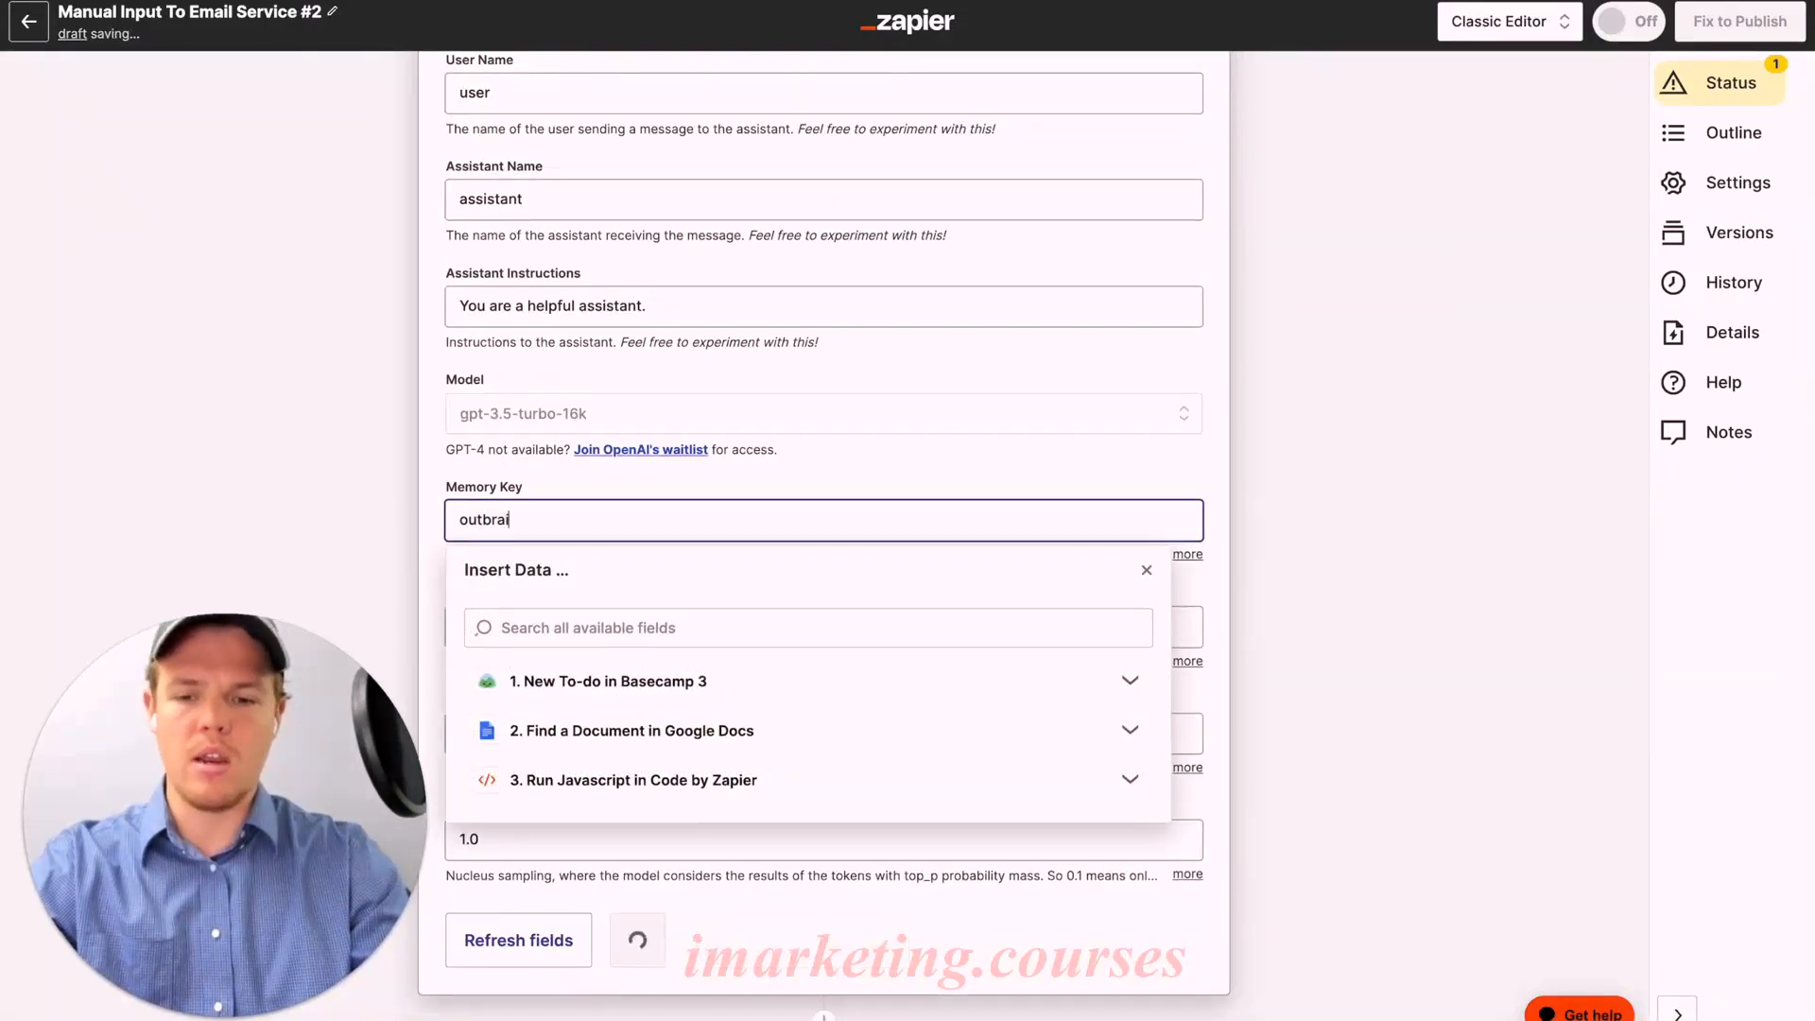
pyautogui.scroll(8, 896, 476)
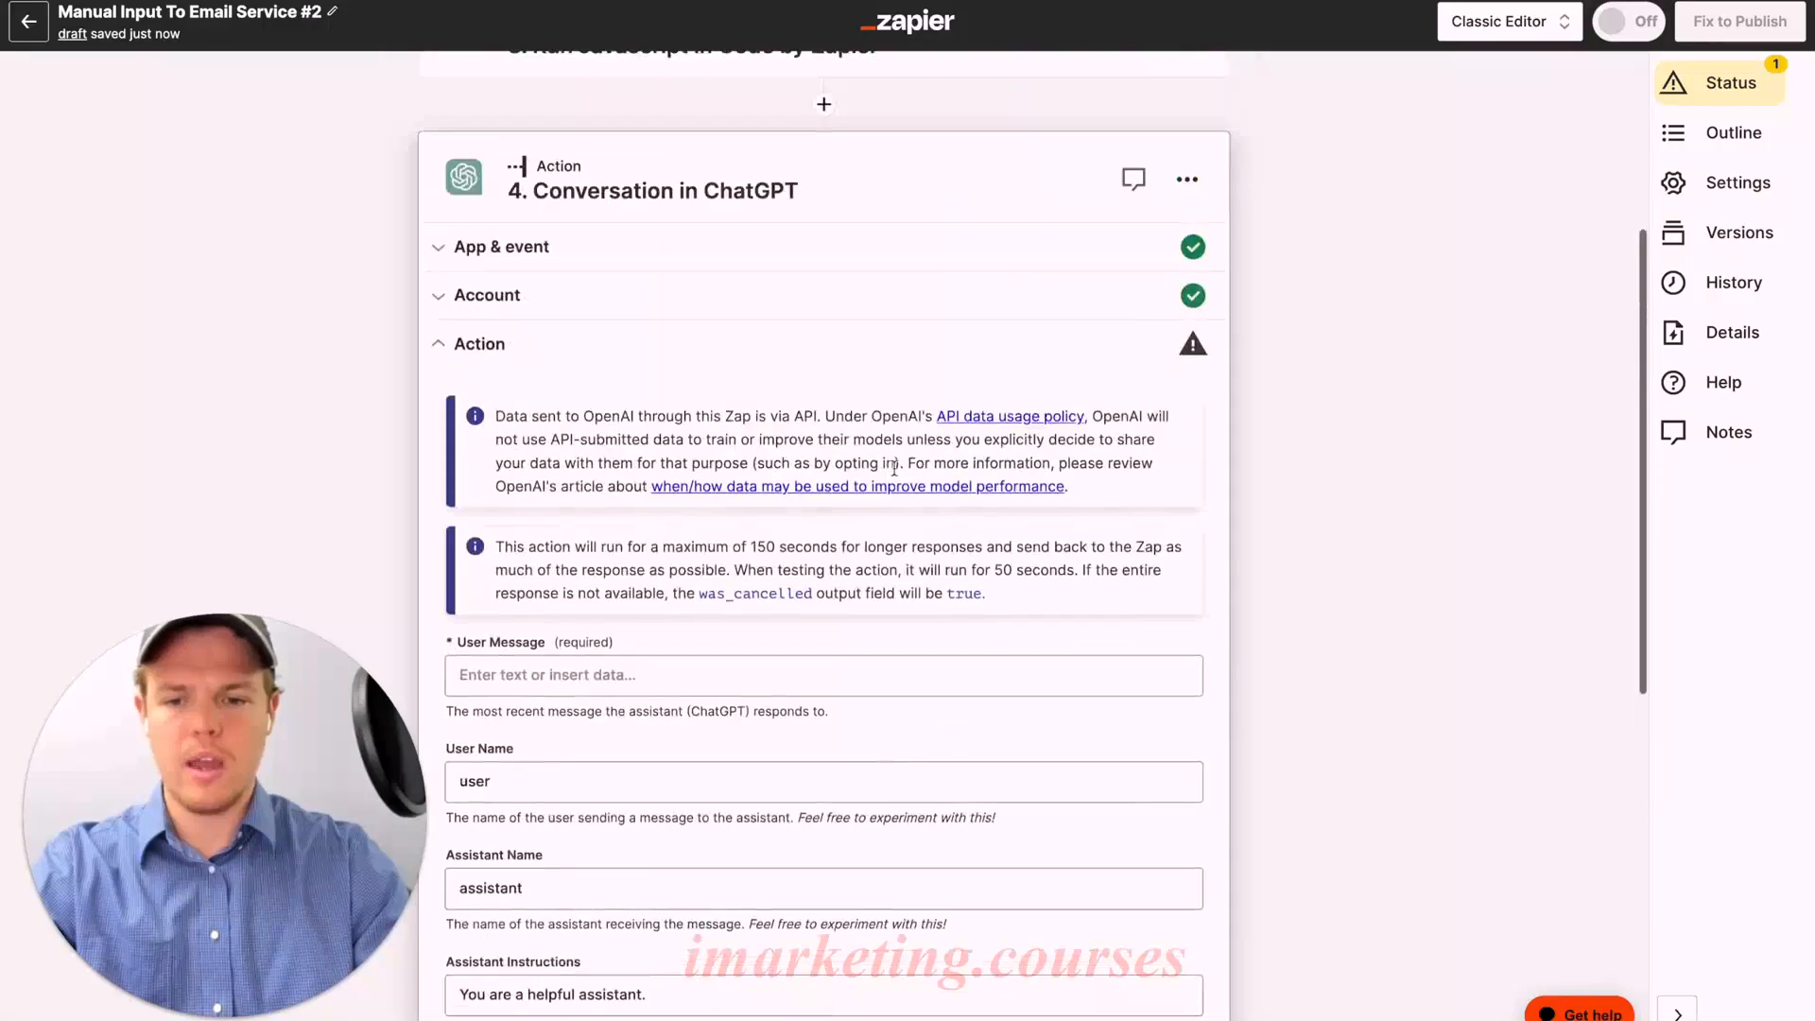
pyautogui.scroll(-2, 850, 483)
# Step: Begin the User Message with the JavaScript step's output as business context
pyautogui.click(744, 486)
pyautogui.write('B')
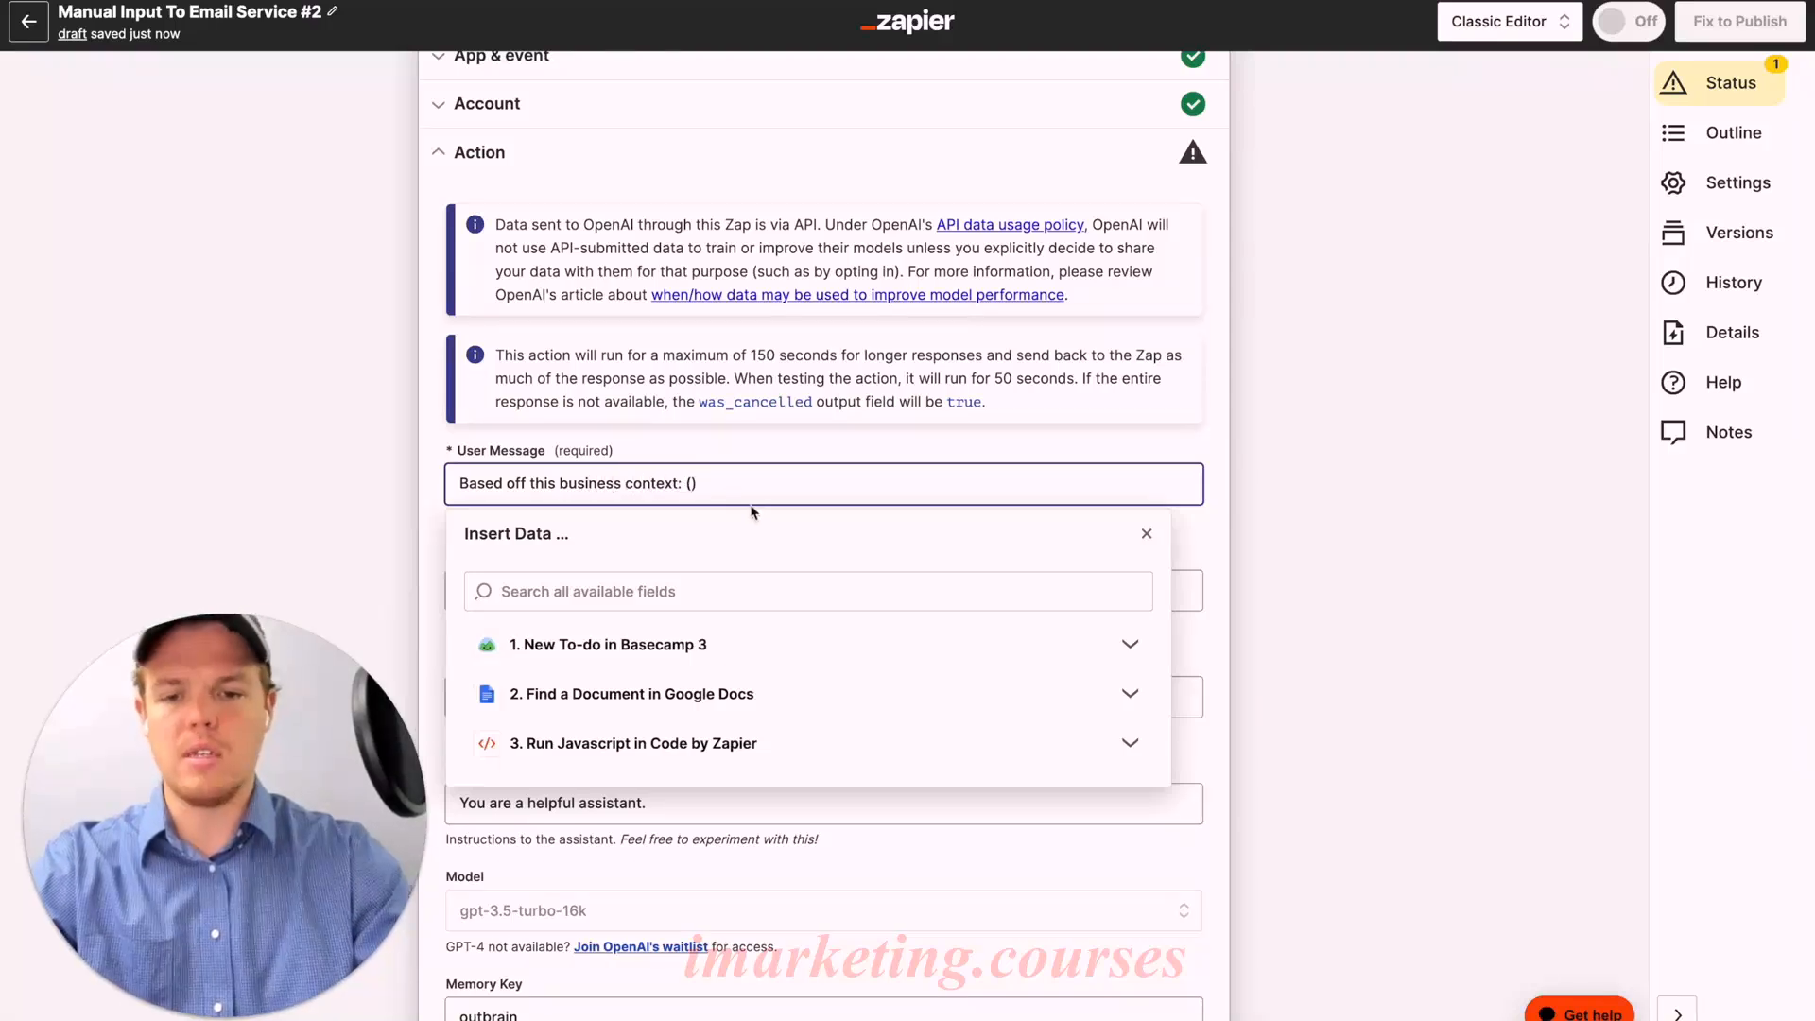
pyautogui.click(664, 742)
pyautogui.scroll(-5, 709, 690)
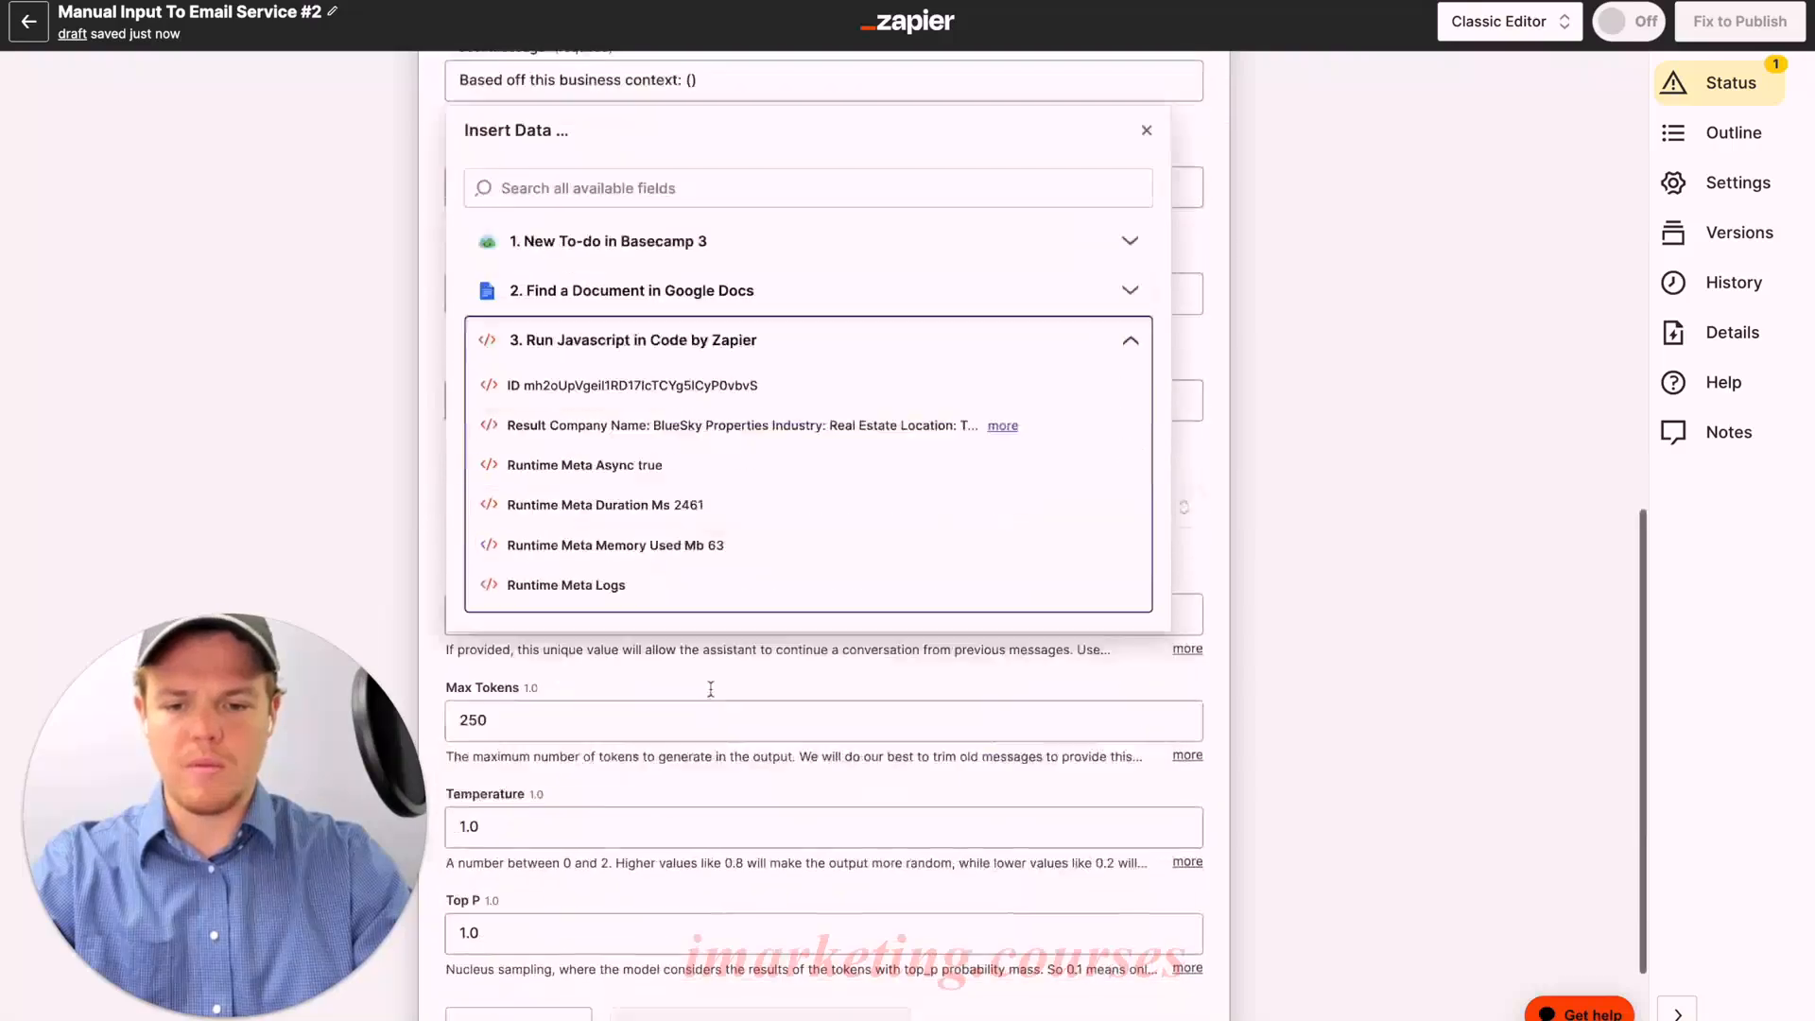
# Step: Add 'We are building an email for our leads, the email' followed by the to-do Content topic
pyautogui.press('Return')
pyautogui.write('We are buildin')
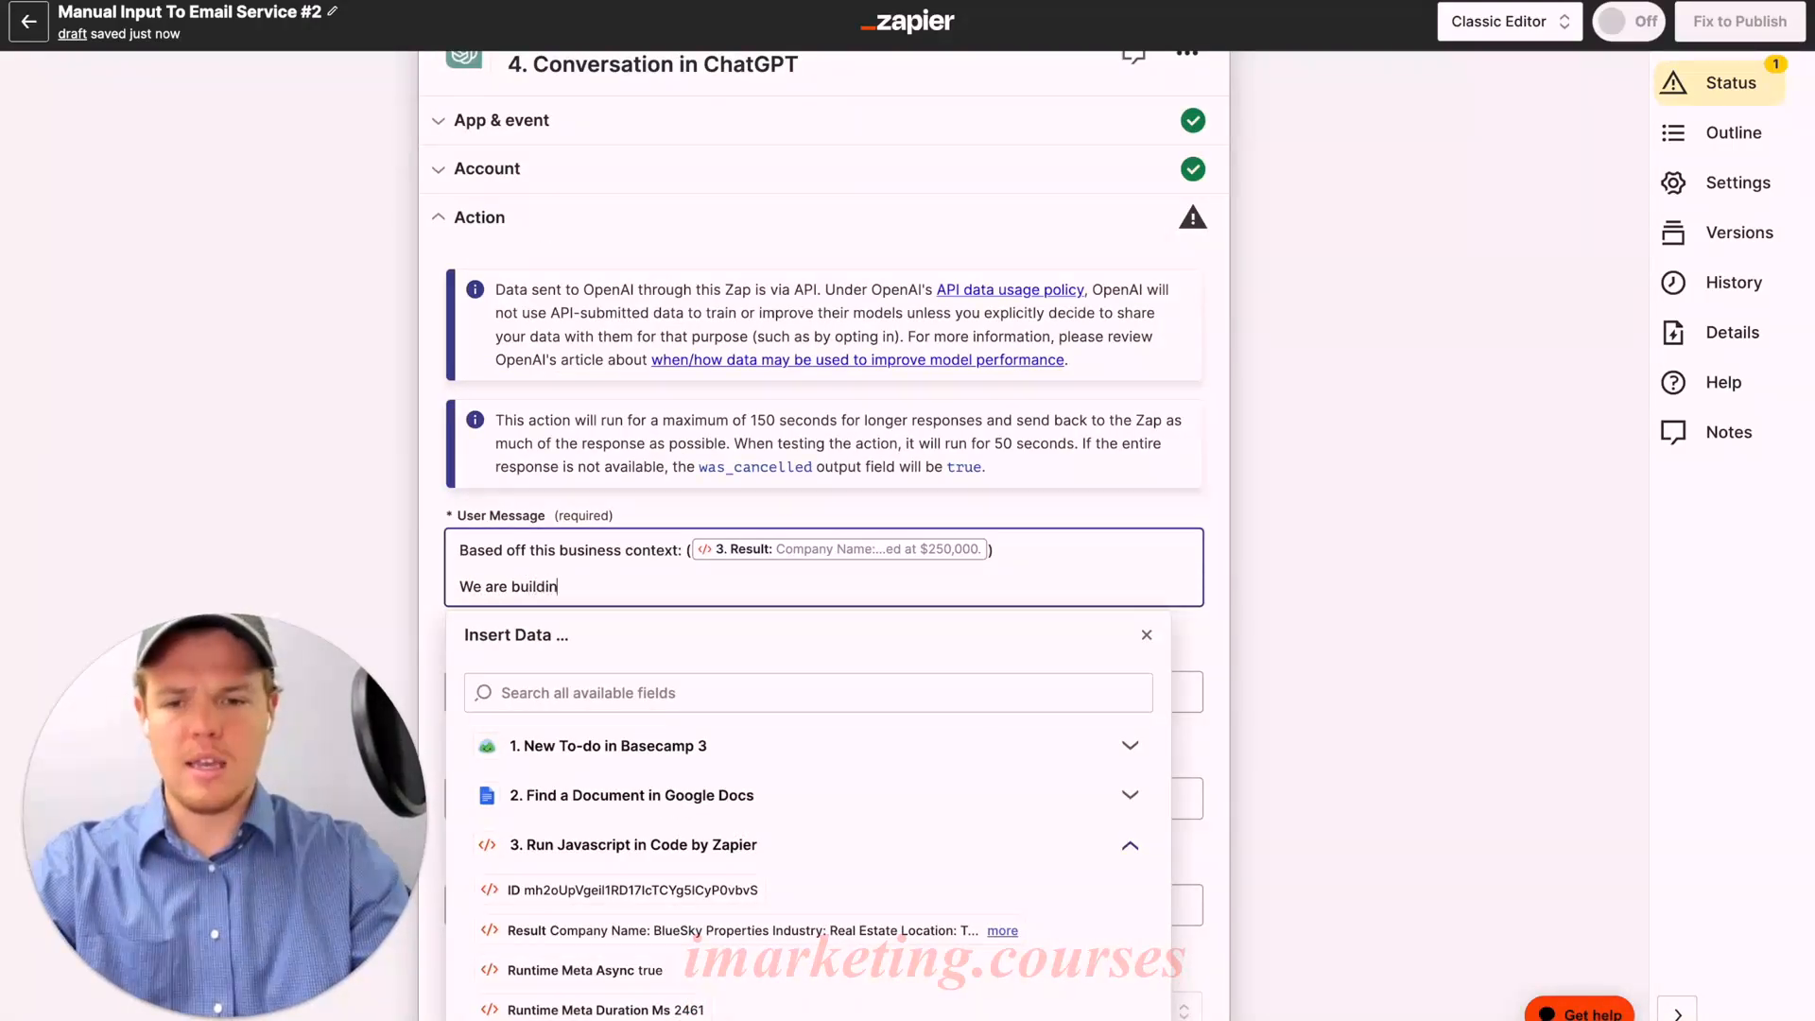
pyautogui.write('g an email for our')
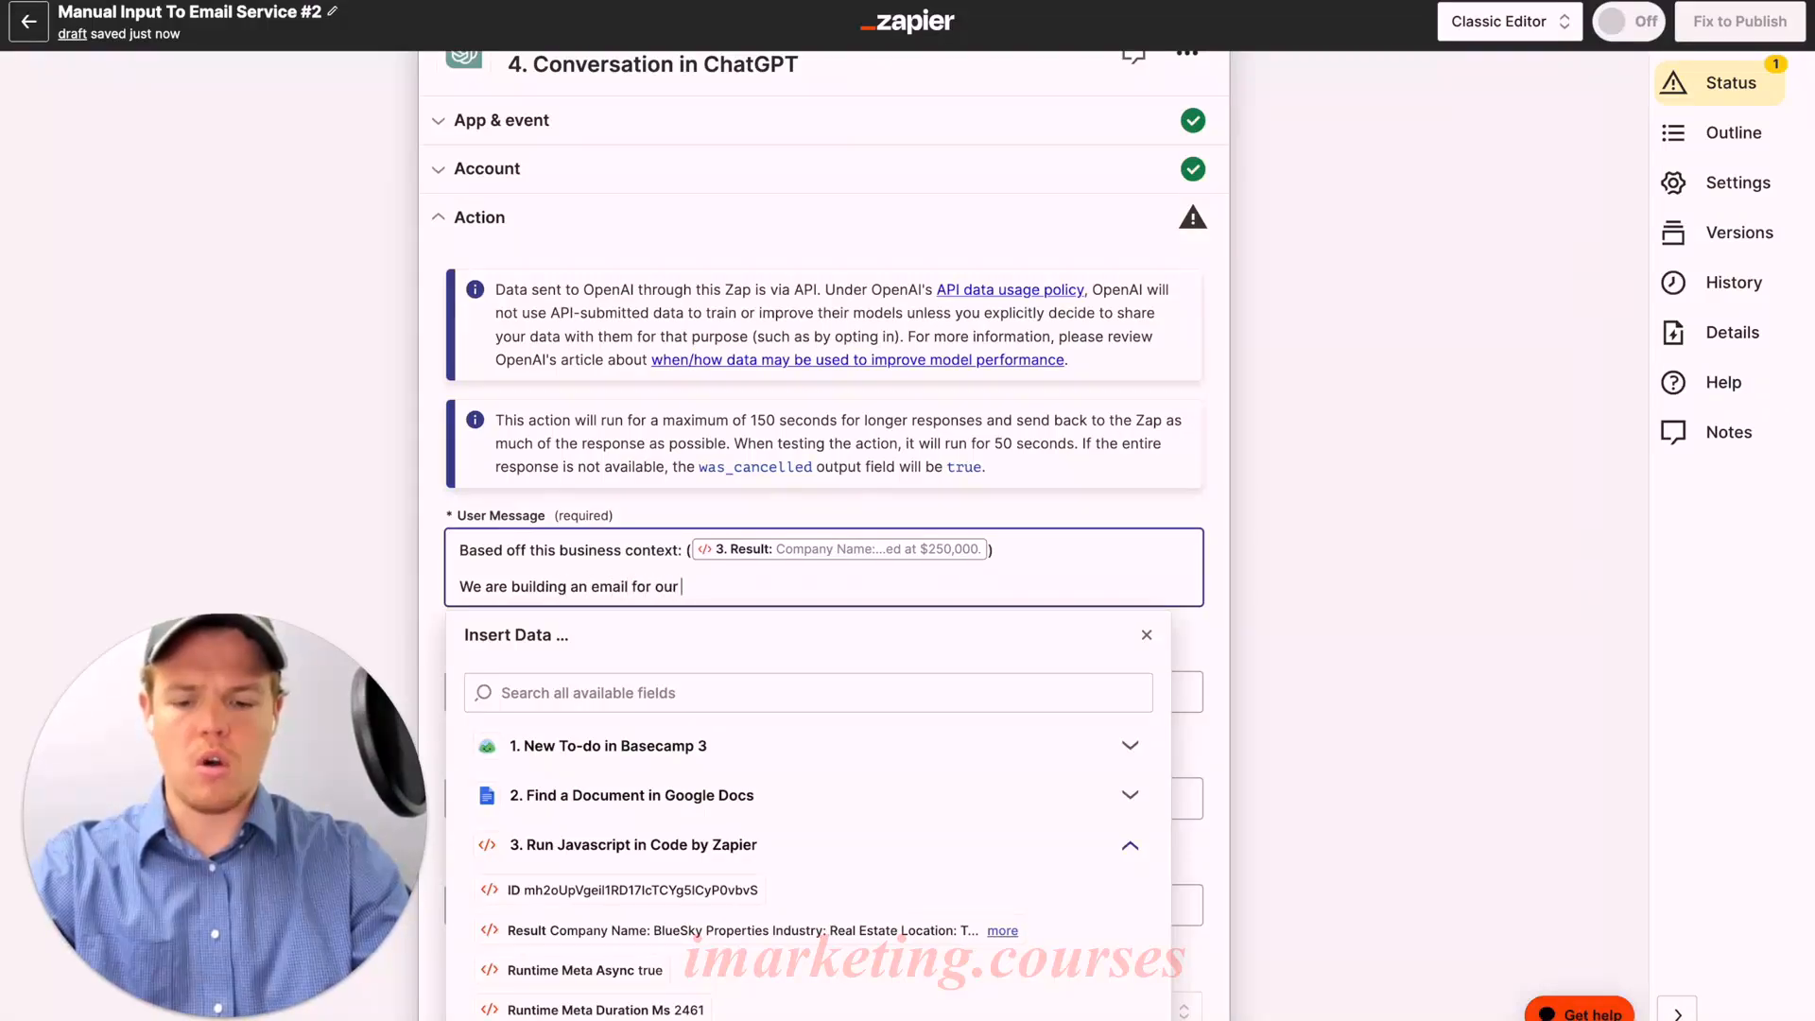
pyautogui.write(' leads, ')
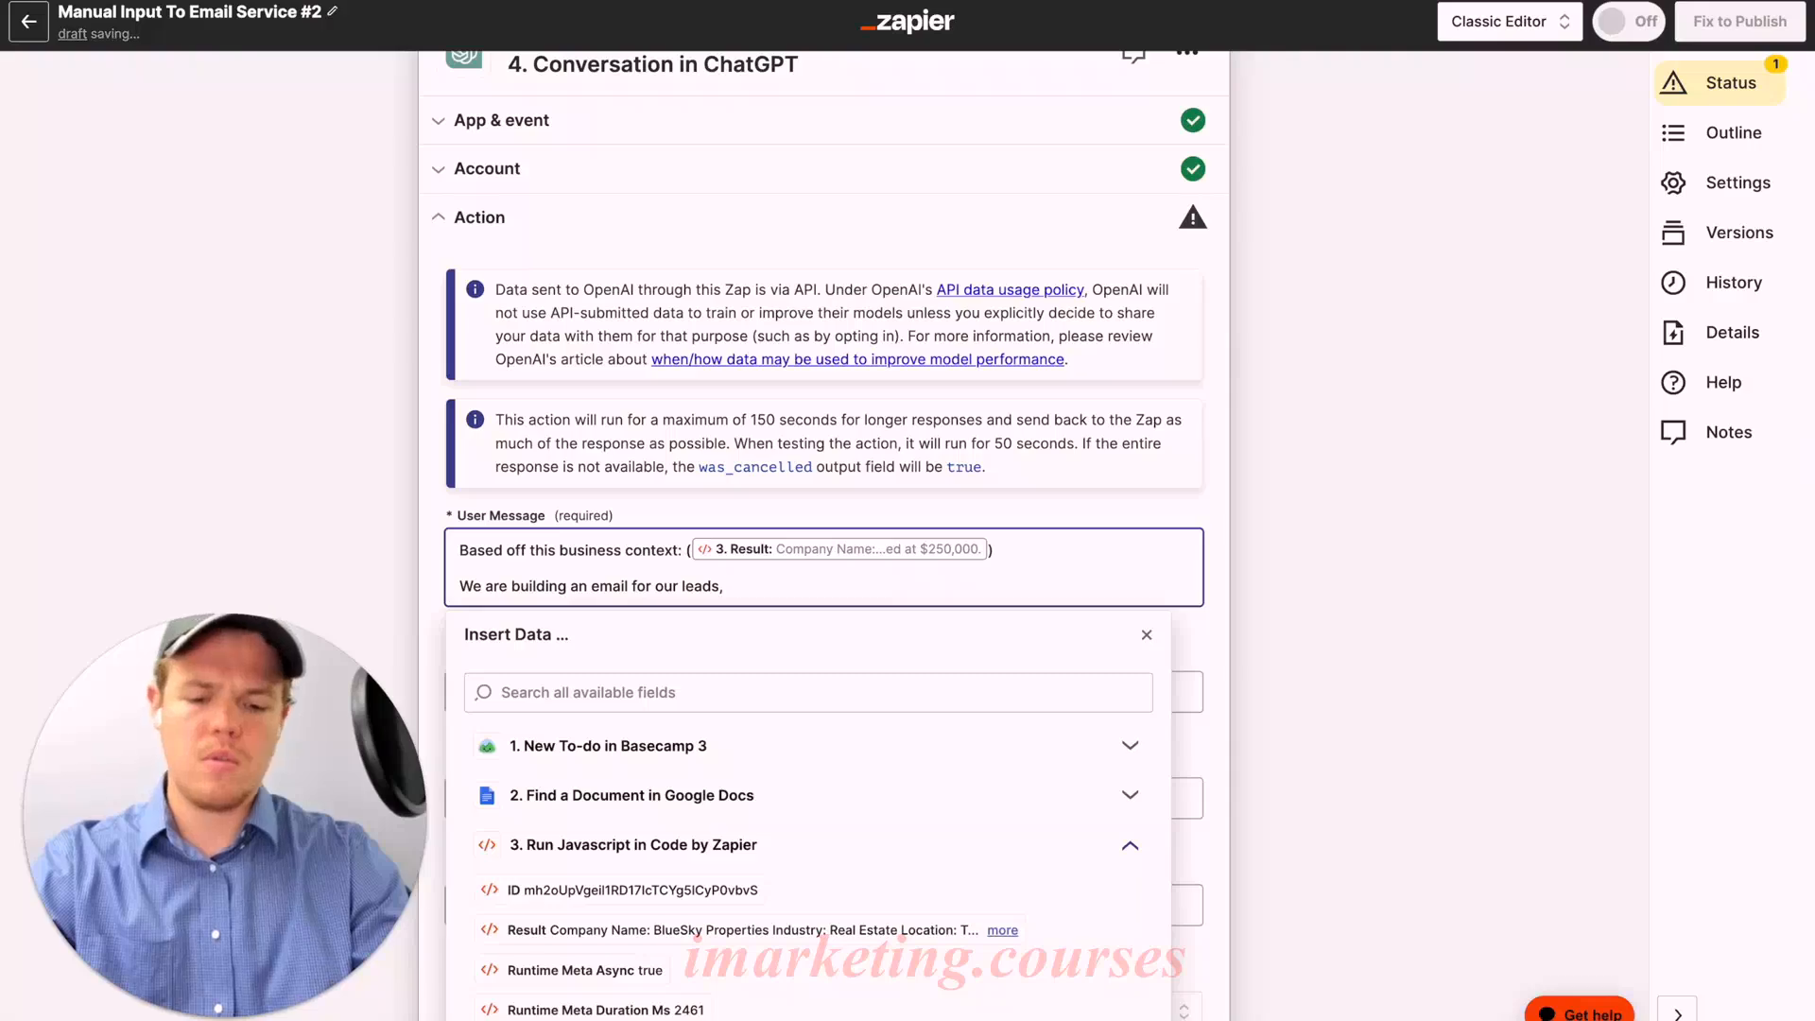
pyautogui.write('the email topic is: (')
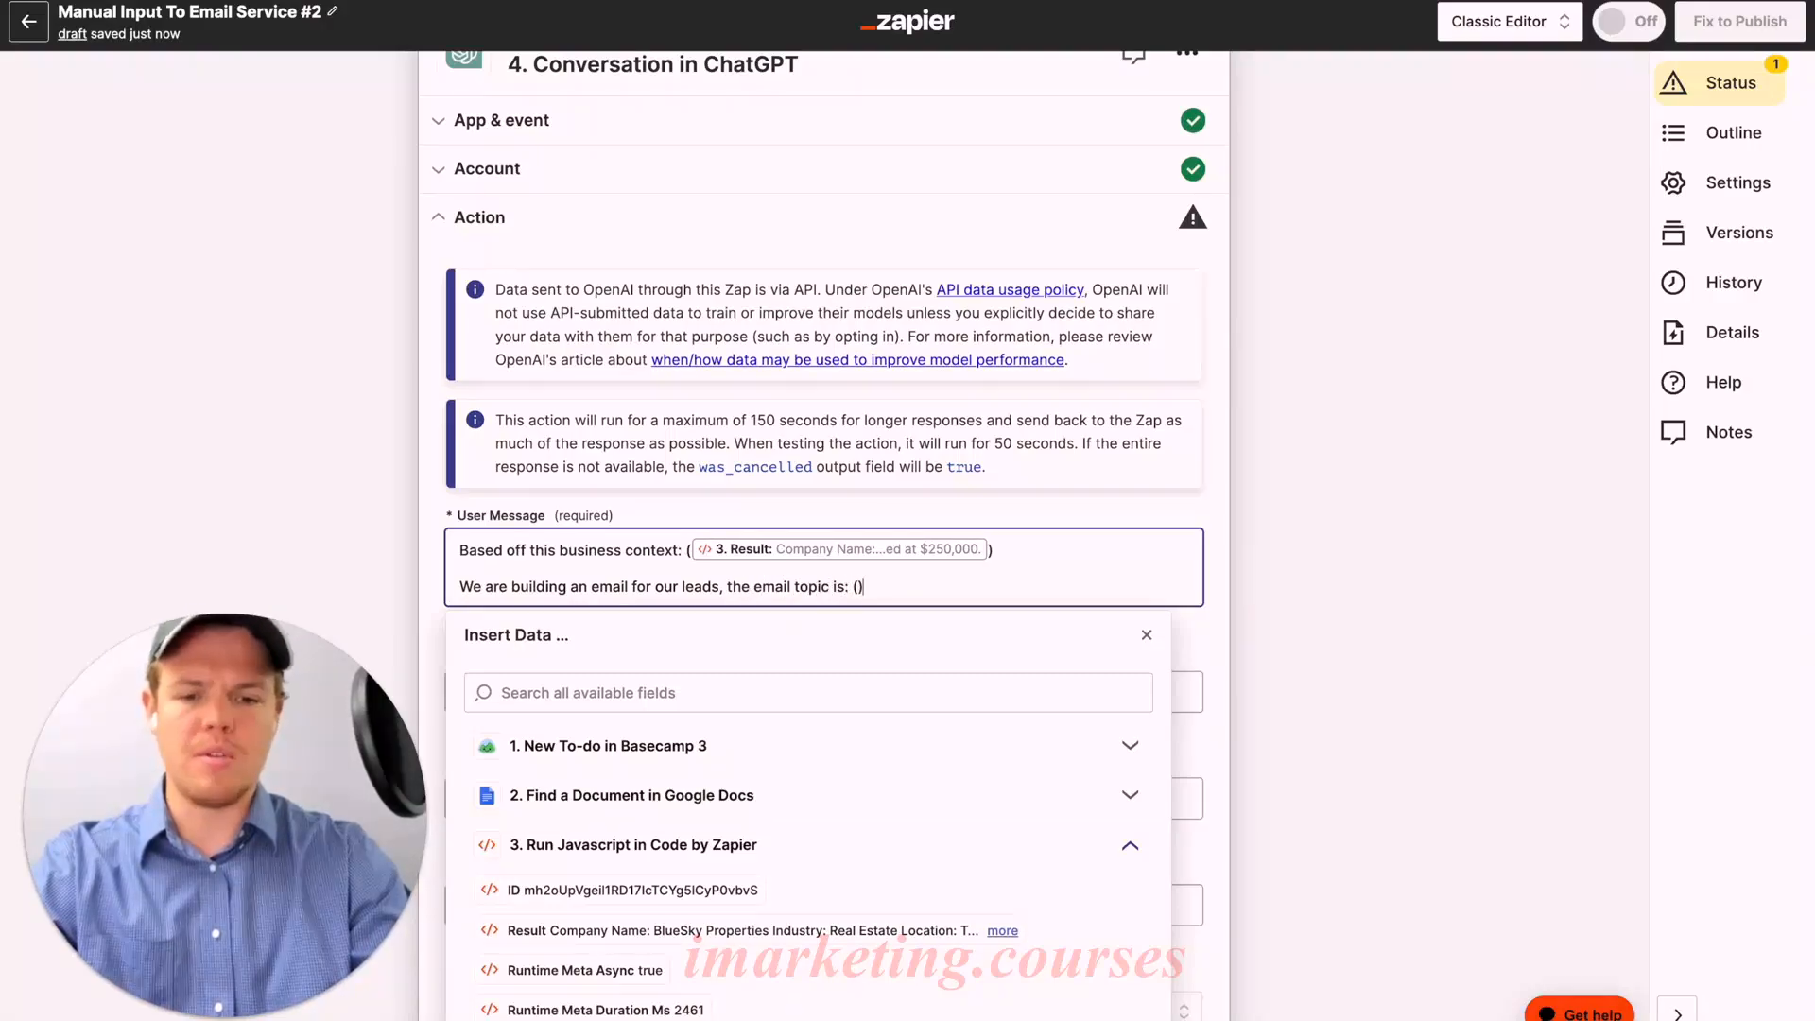
pyautogui.scroll(-3, 1063, 629)
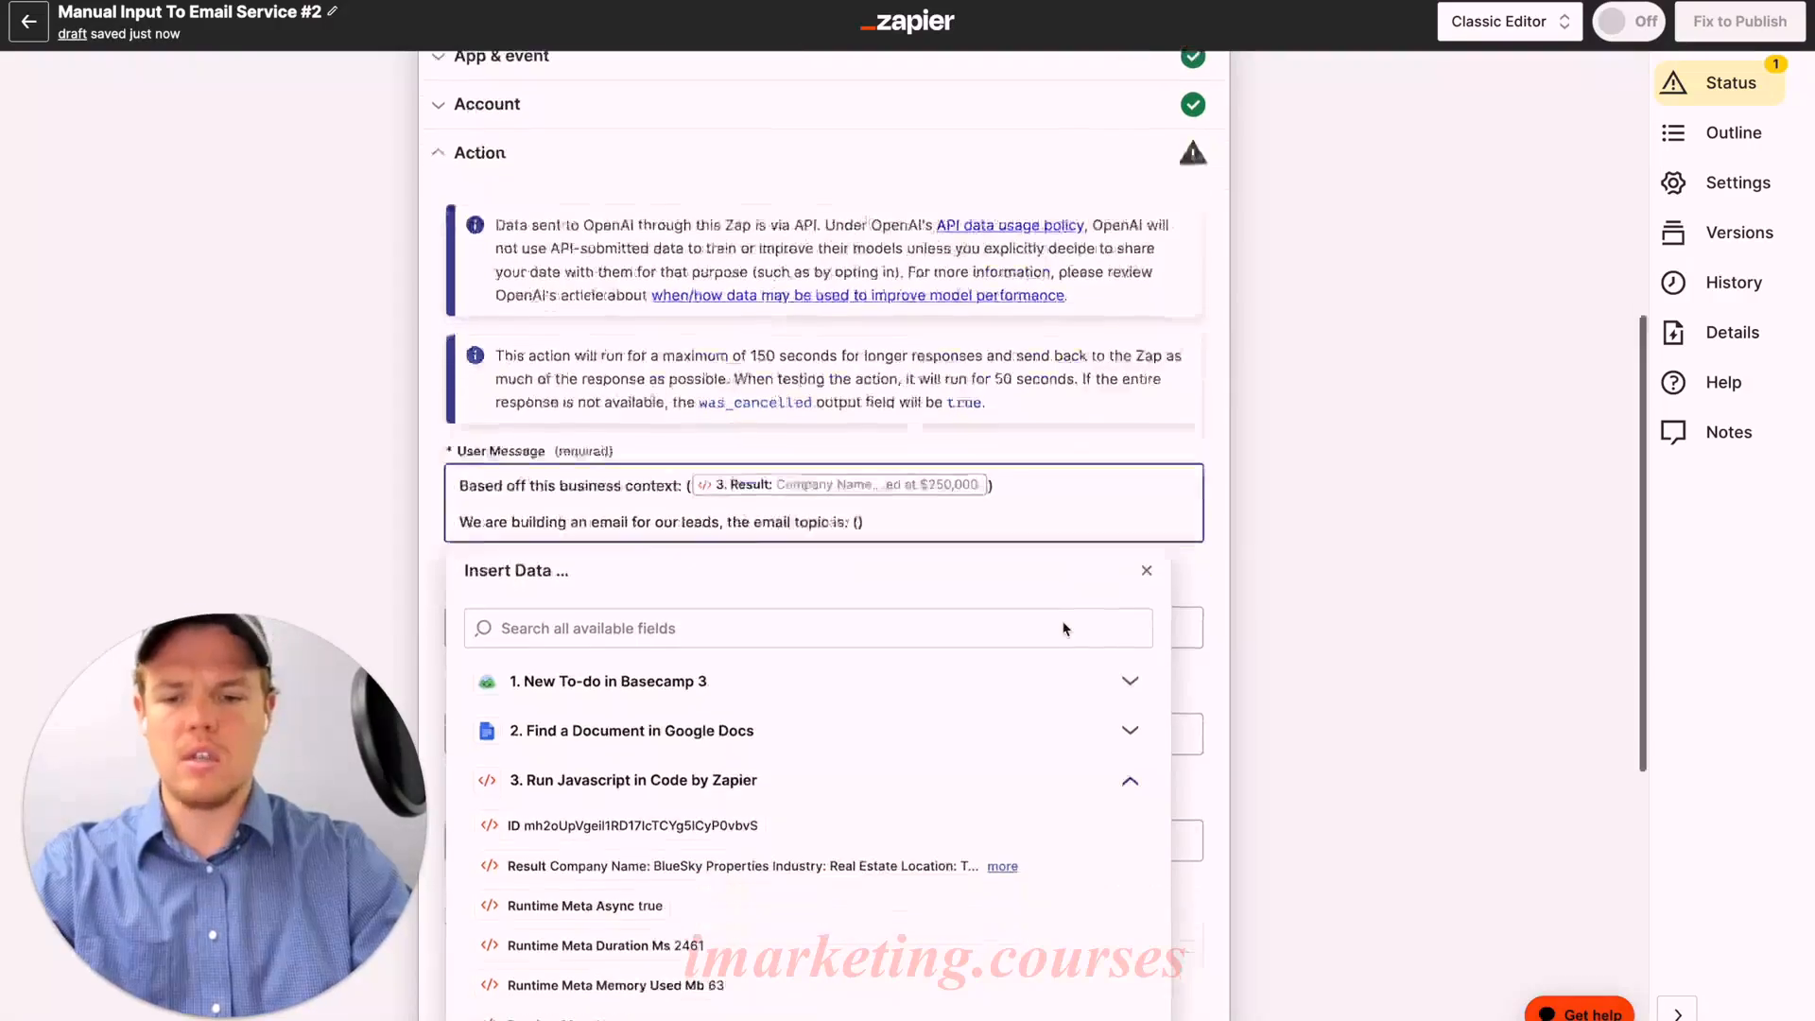
pyautogui.click(893, 473)
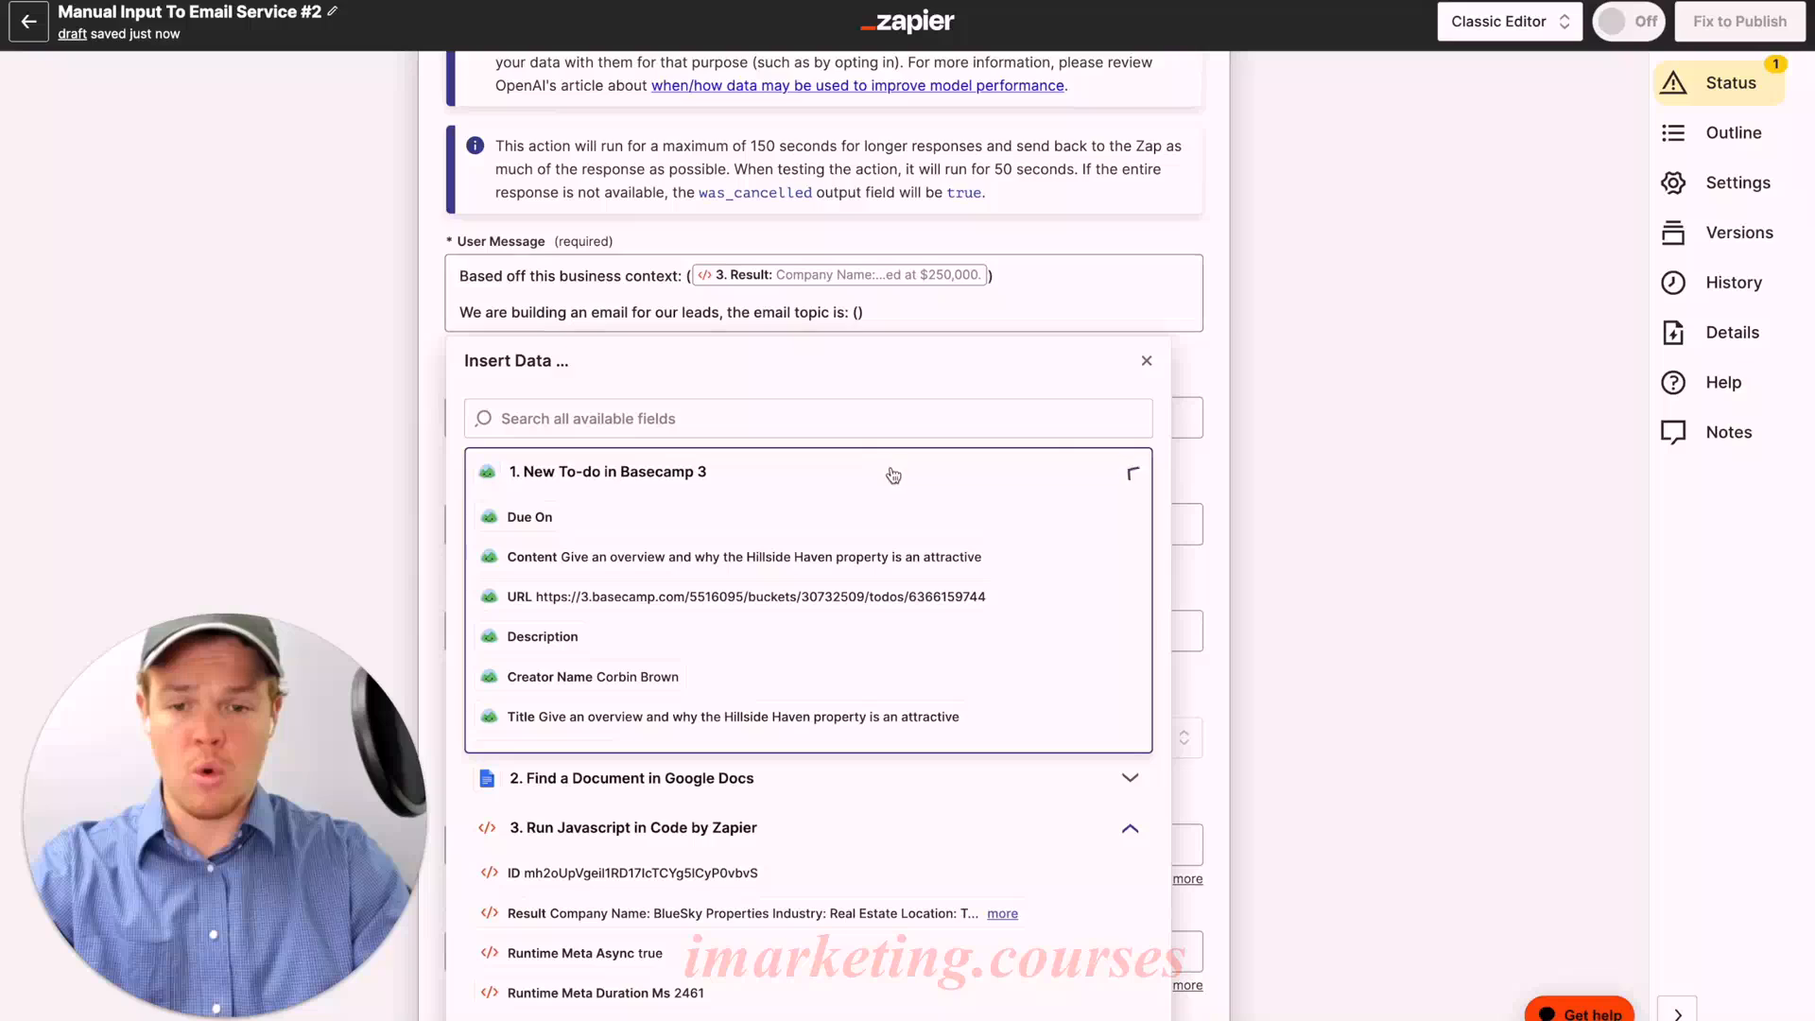
pyautogui.click(837, 559)
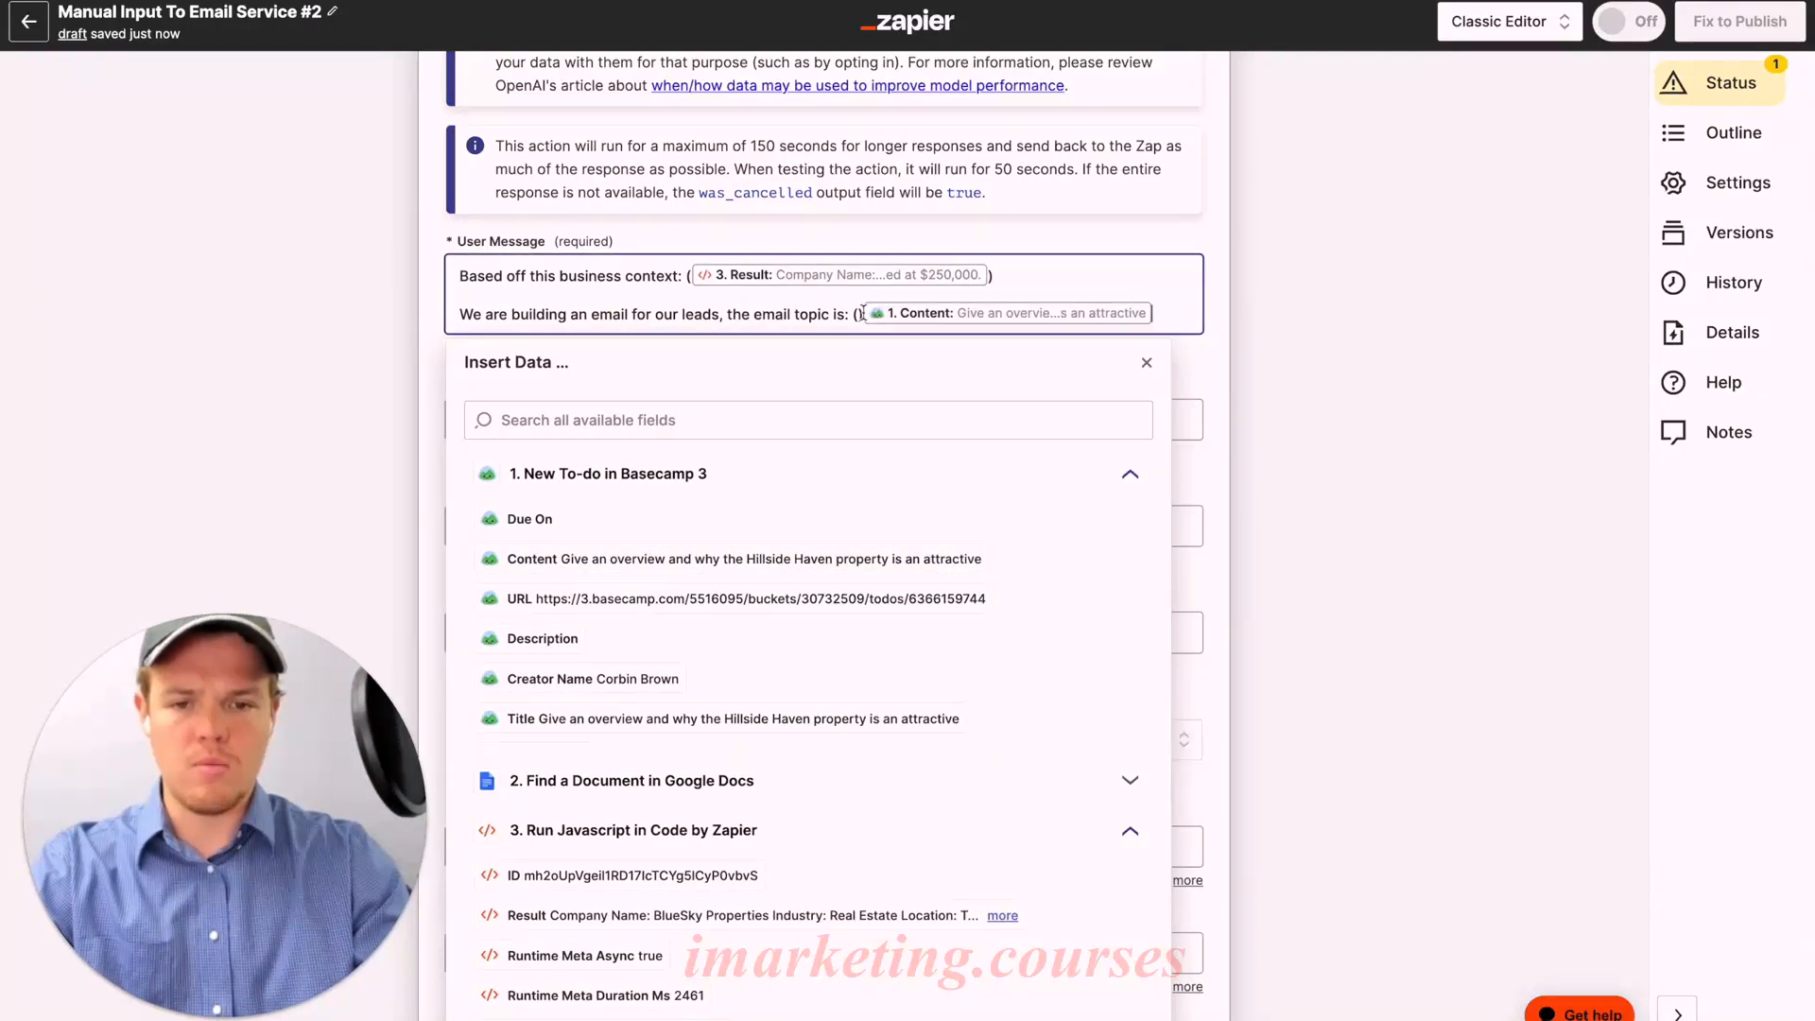
pyautogui.press('BackSpace')
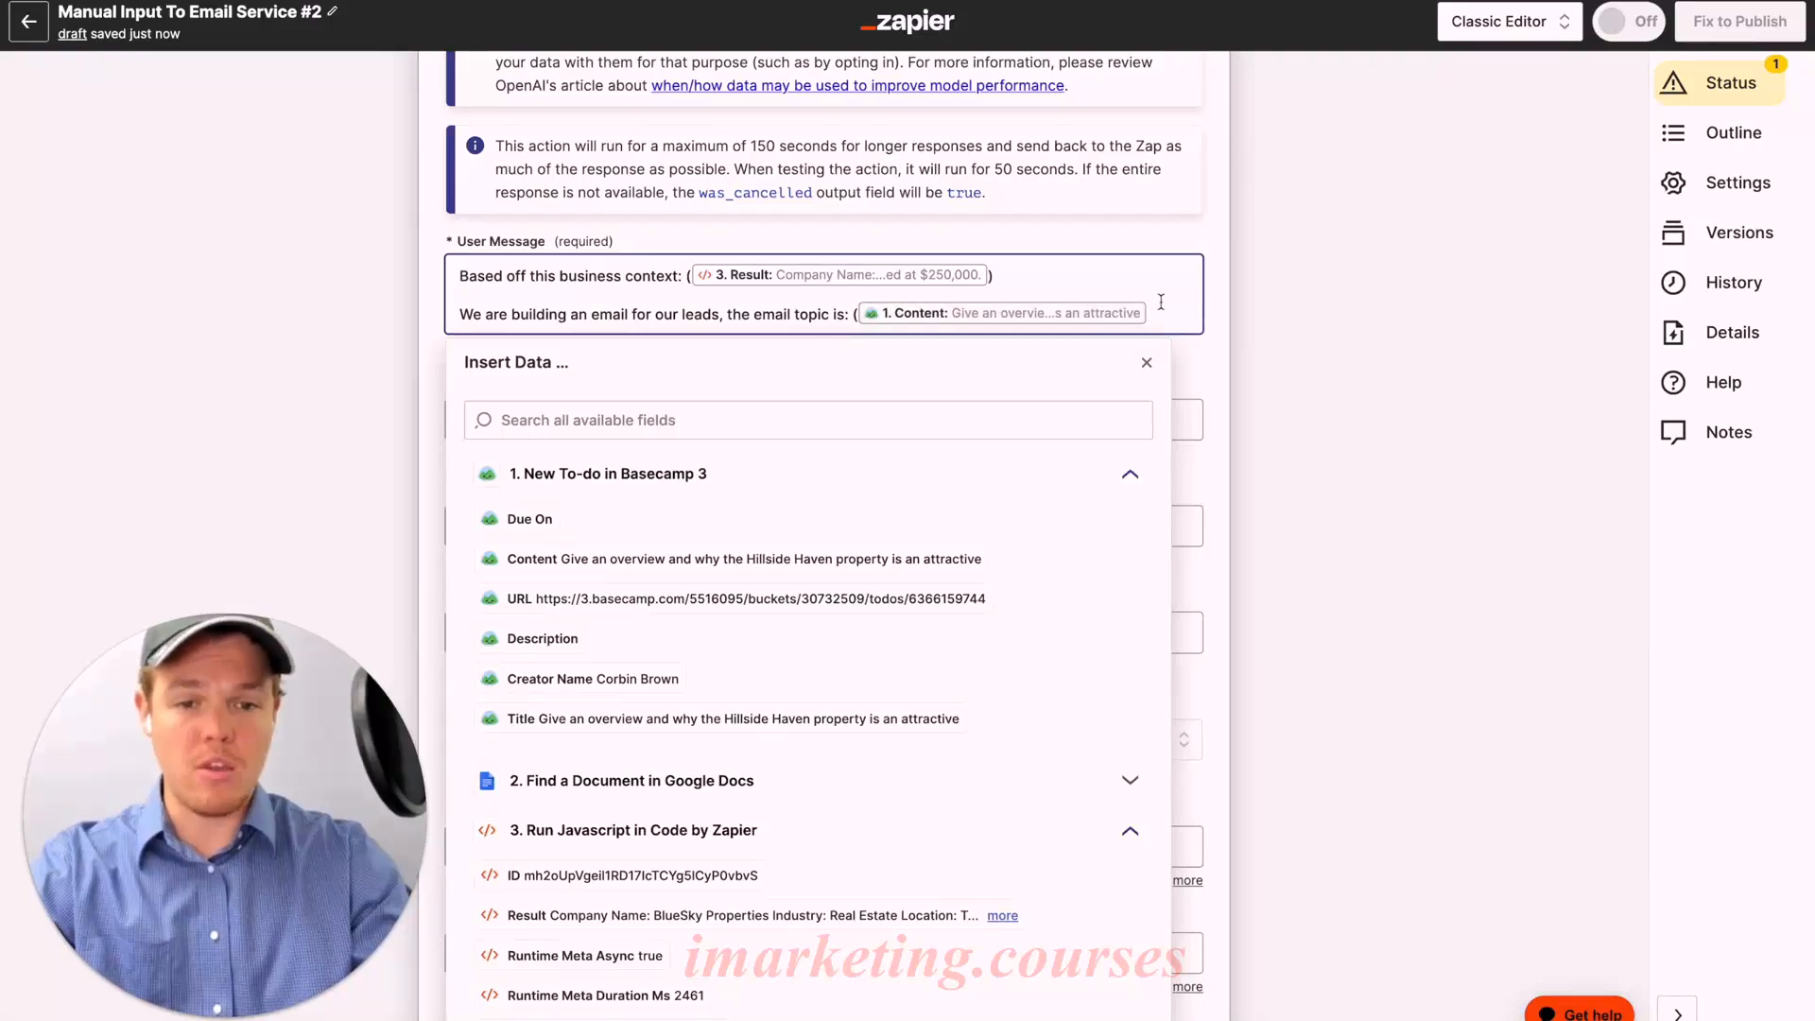
pyautogui.press('Return')
pyautogui.press('Return')
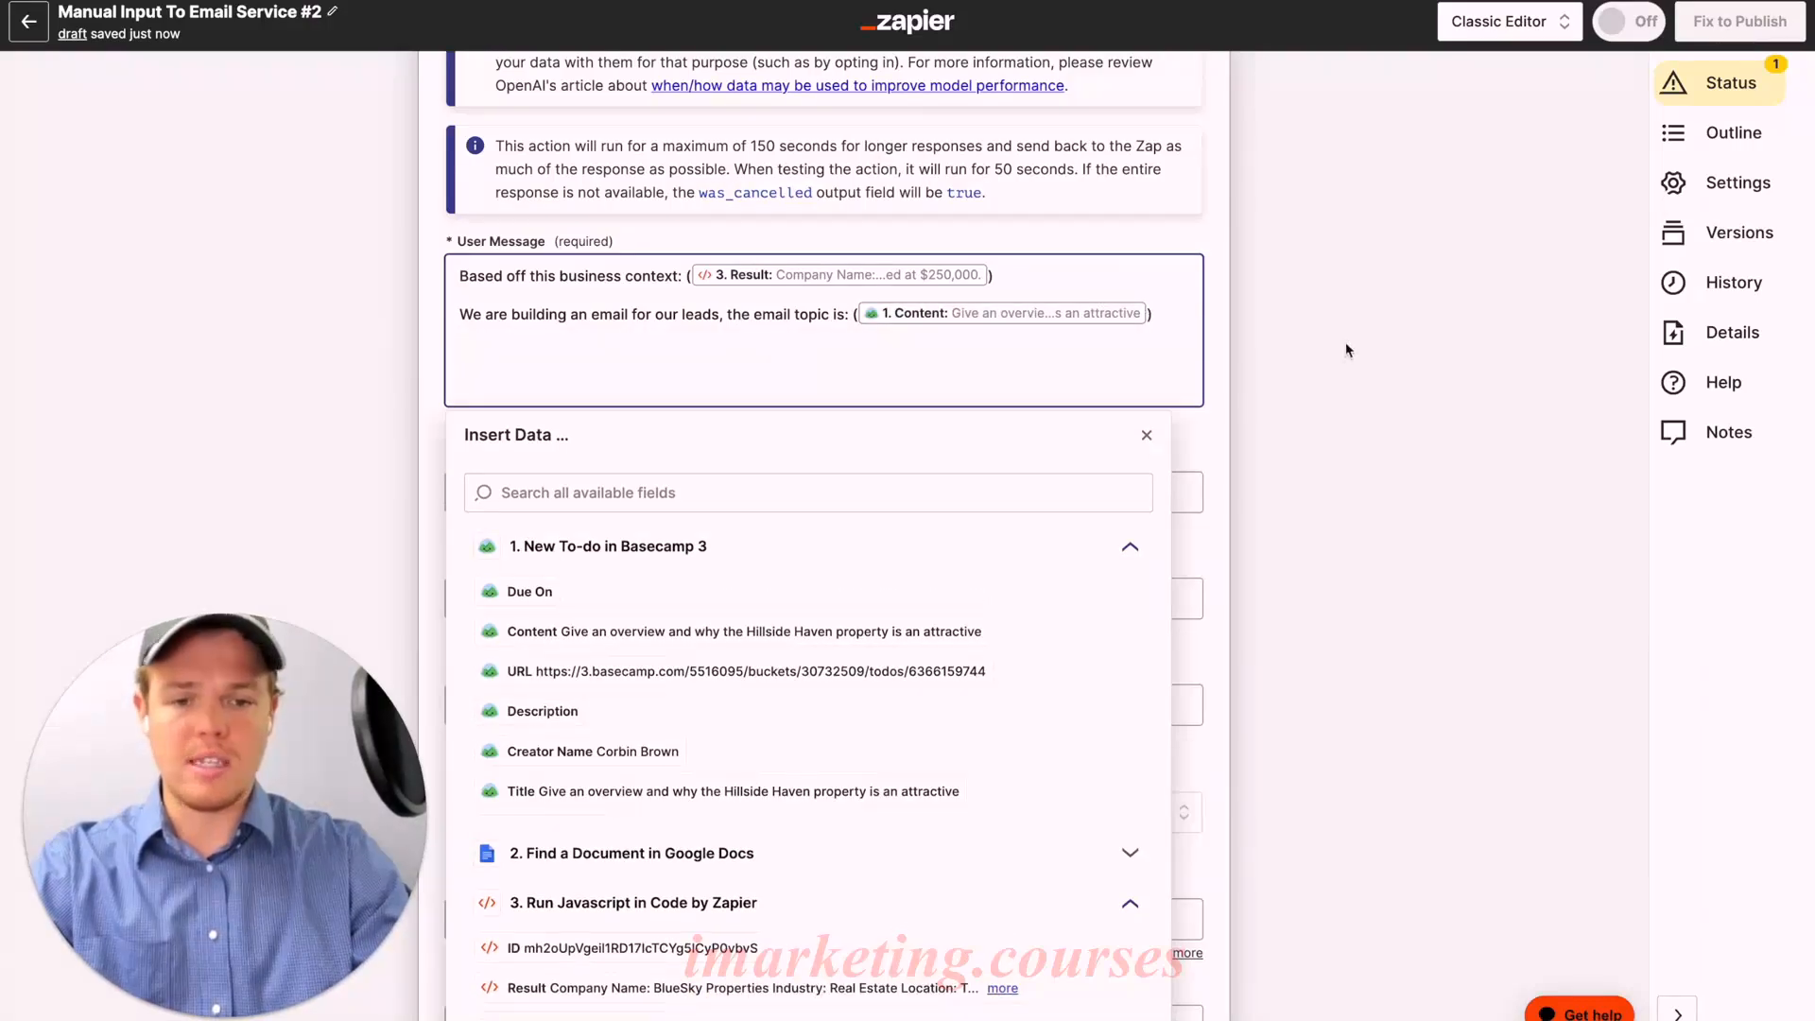
# Step: Add the closing line 'Generate all revant information tor this email topic' and close Insert Data
pyautogui.click(1202, 419)
pyautogui.click(1074, 341)
pyautogui.write('G')
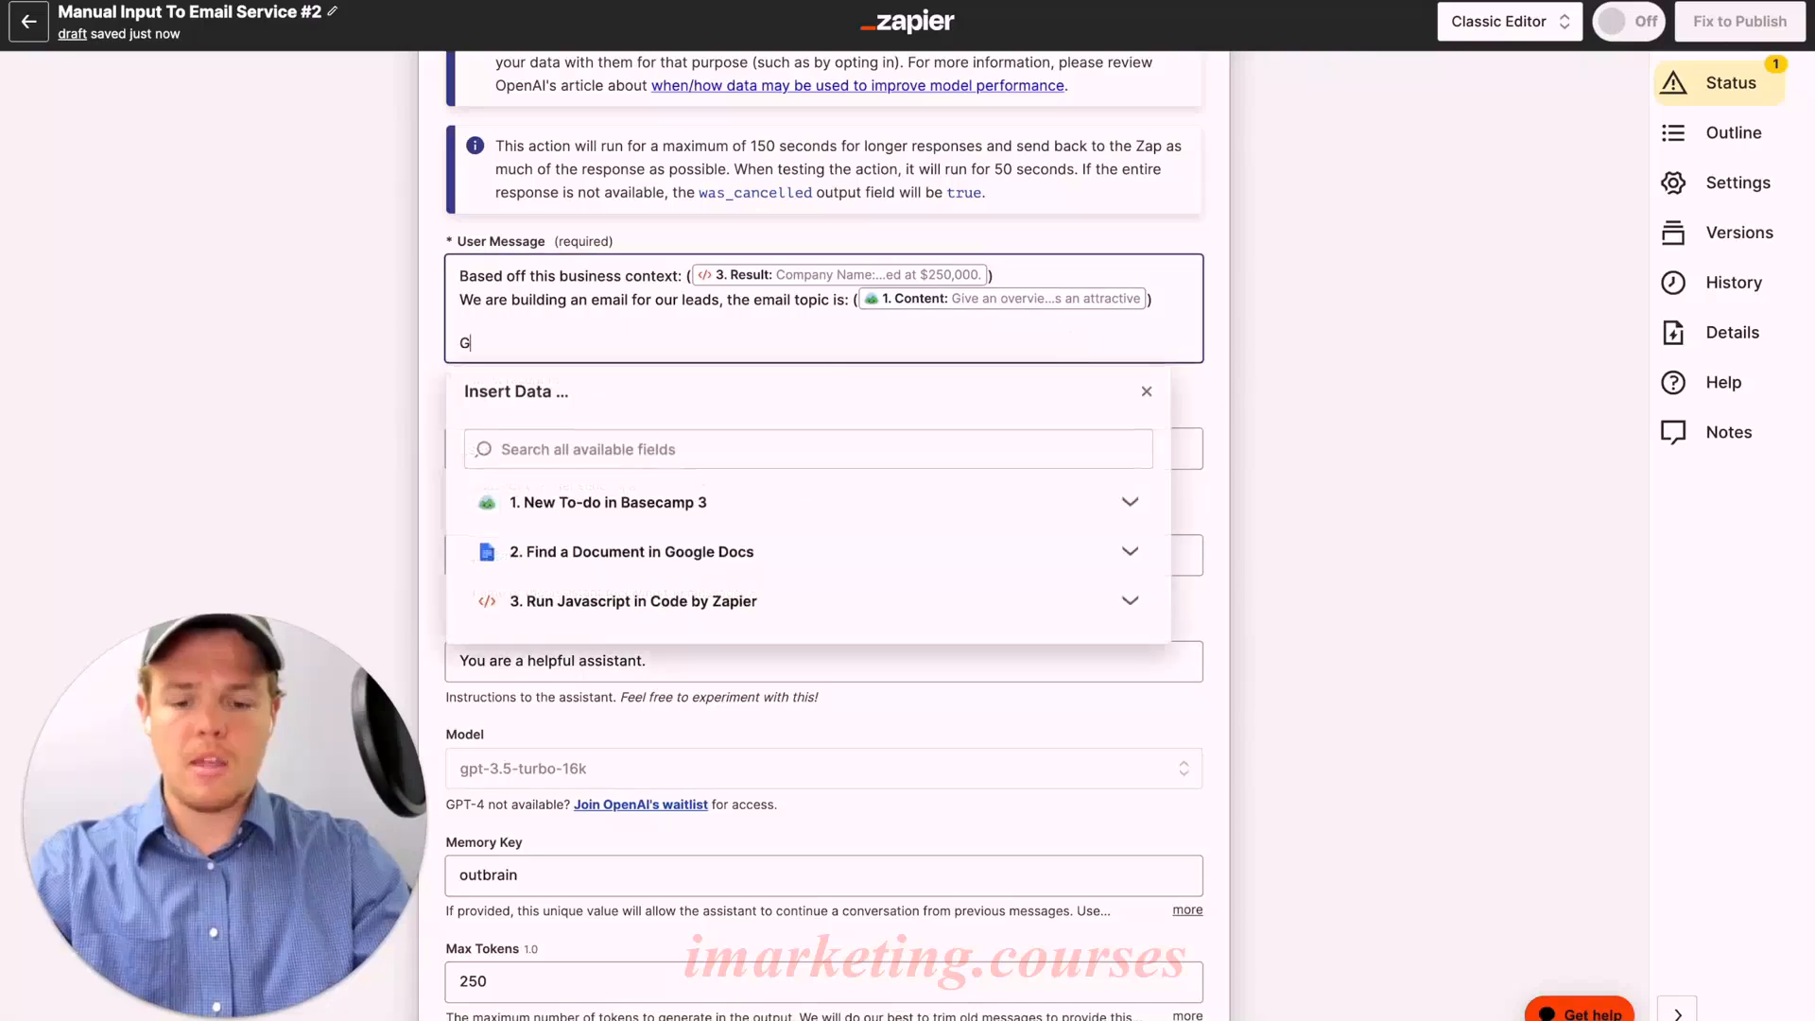
pyautogui.write('enerate all re')
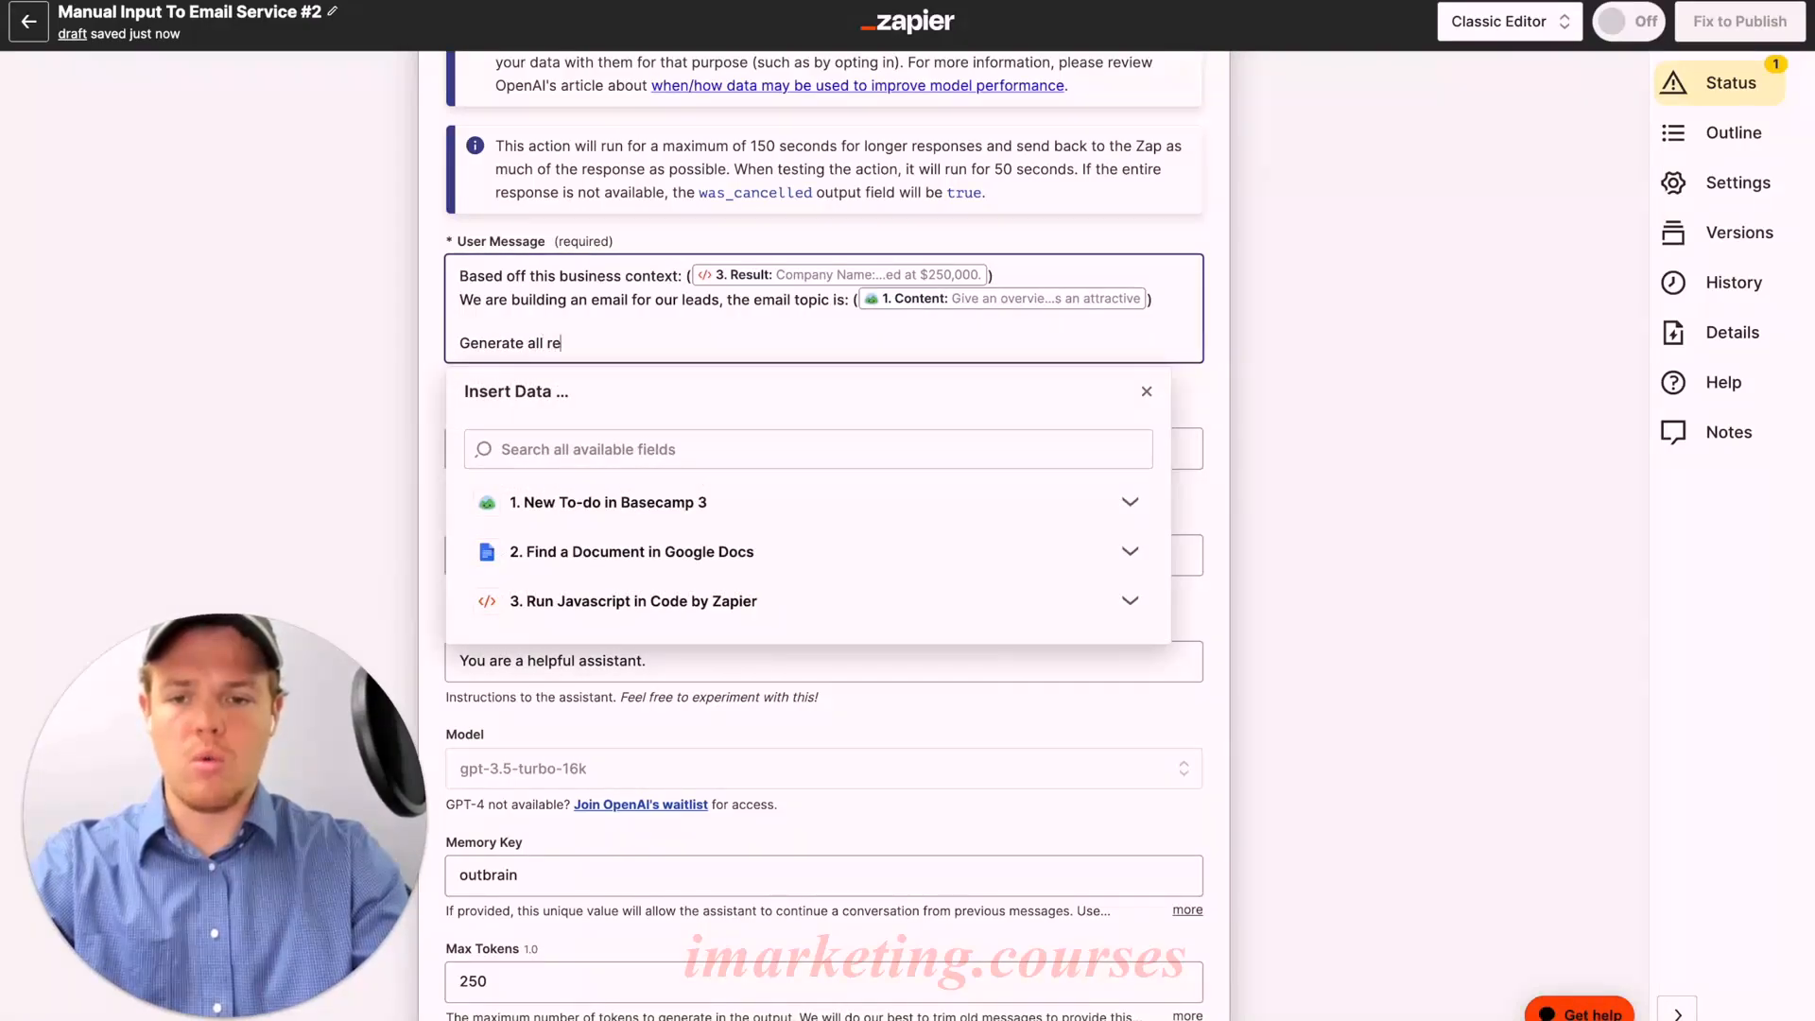
pyautogui.write('levant infor')
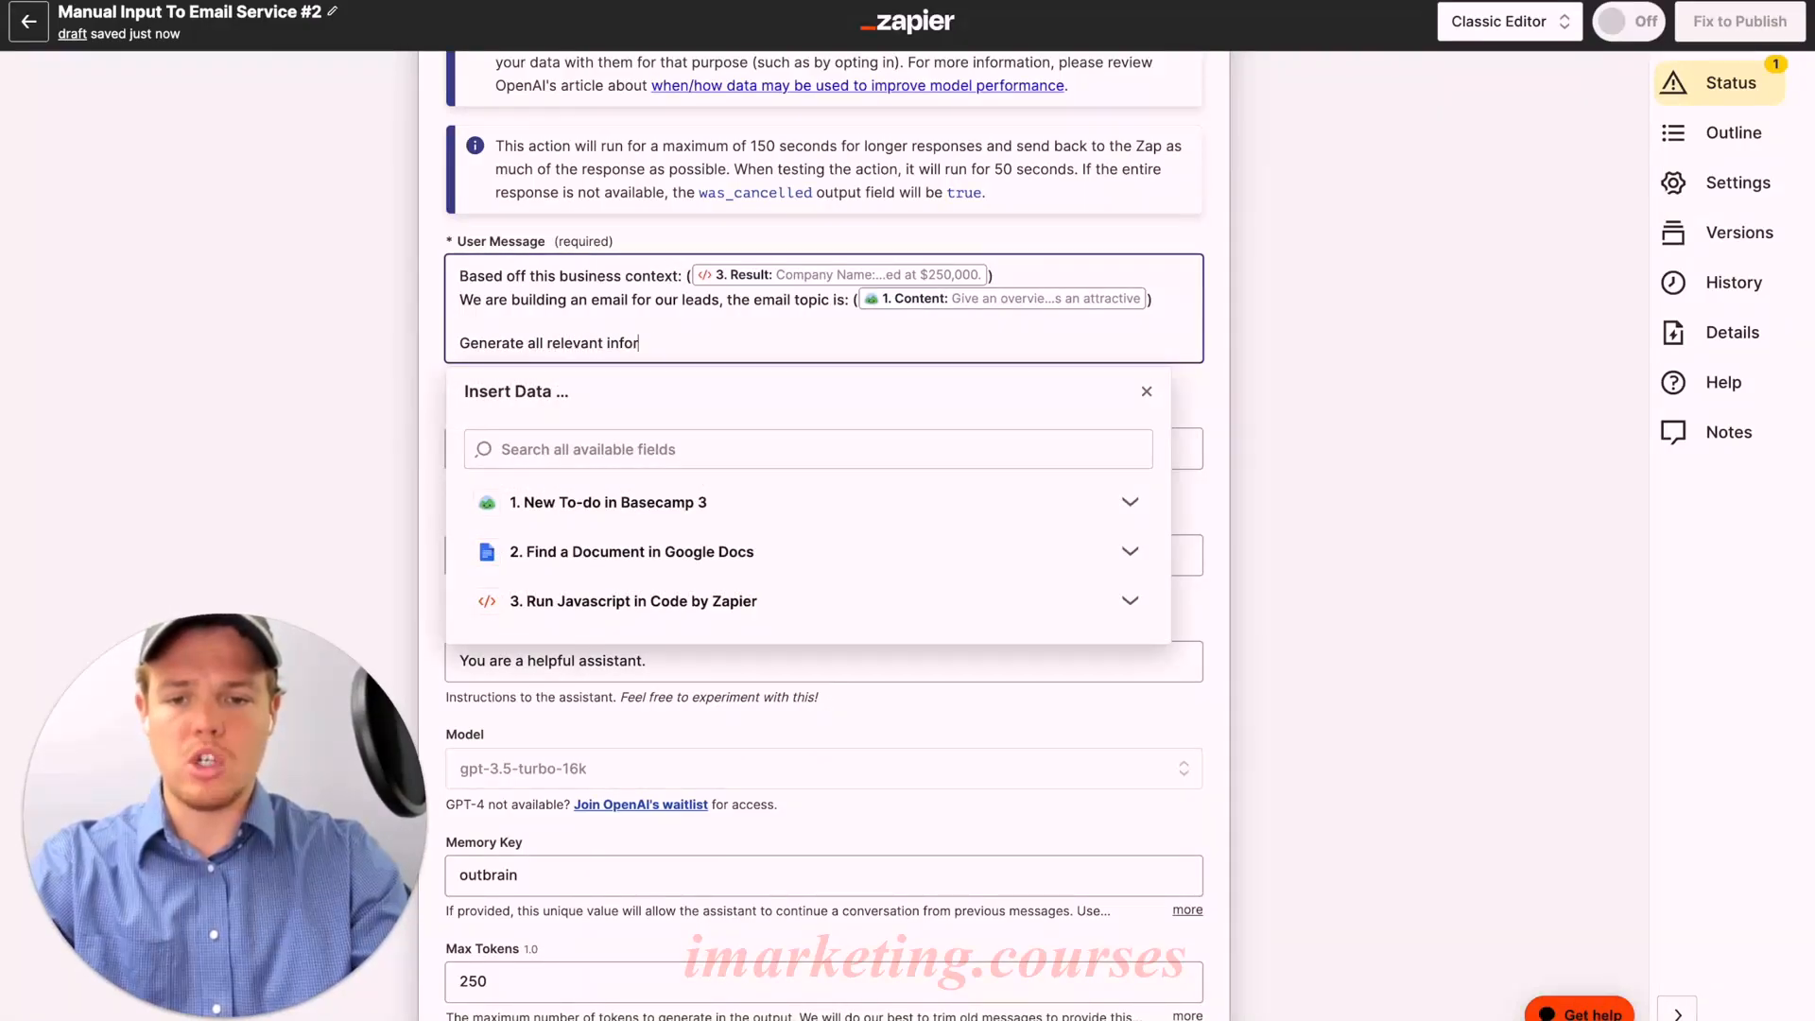
pyautogui.write('mation tor this')
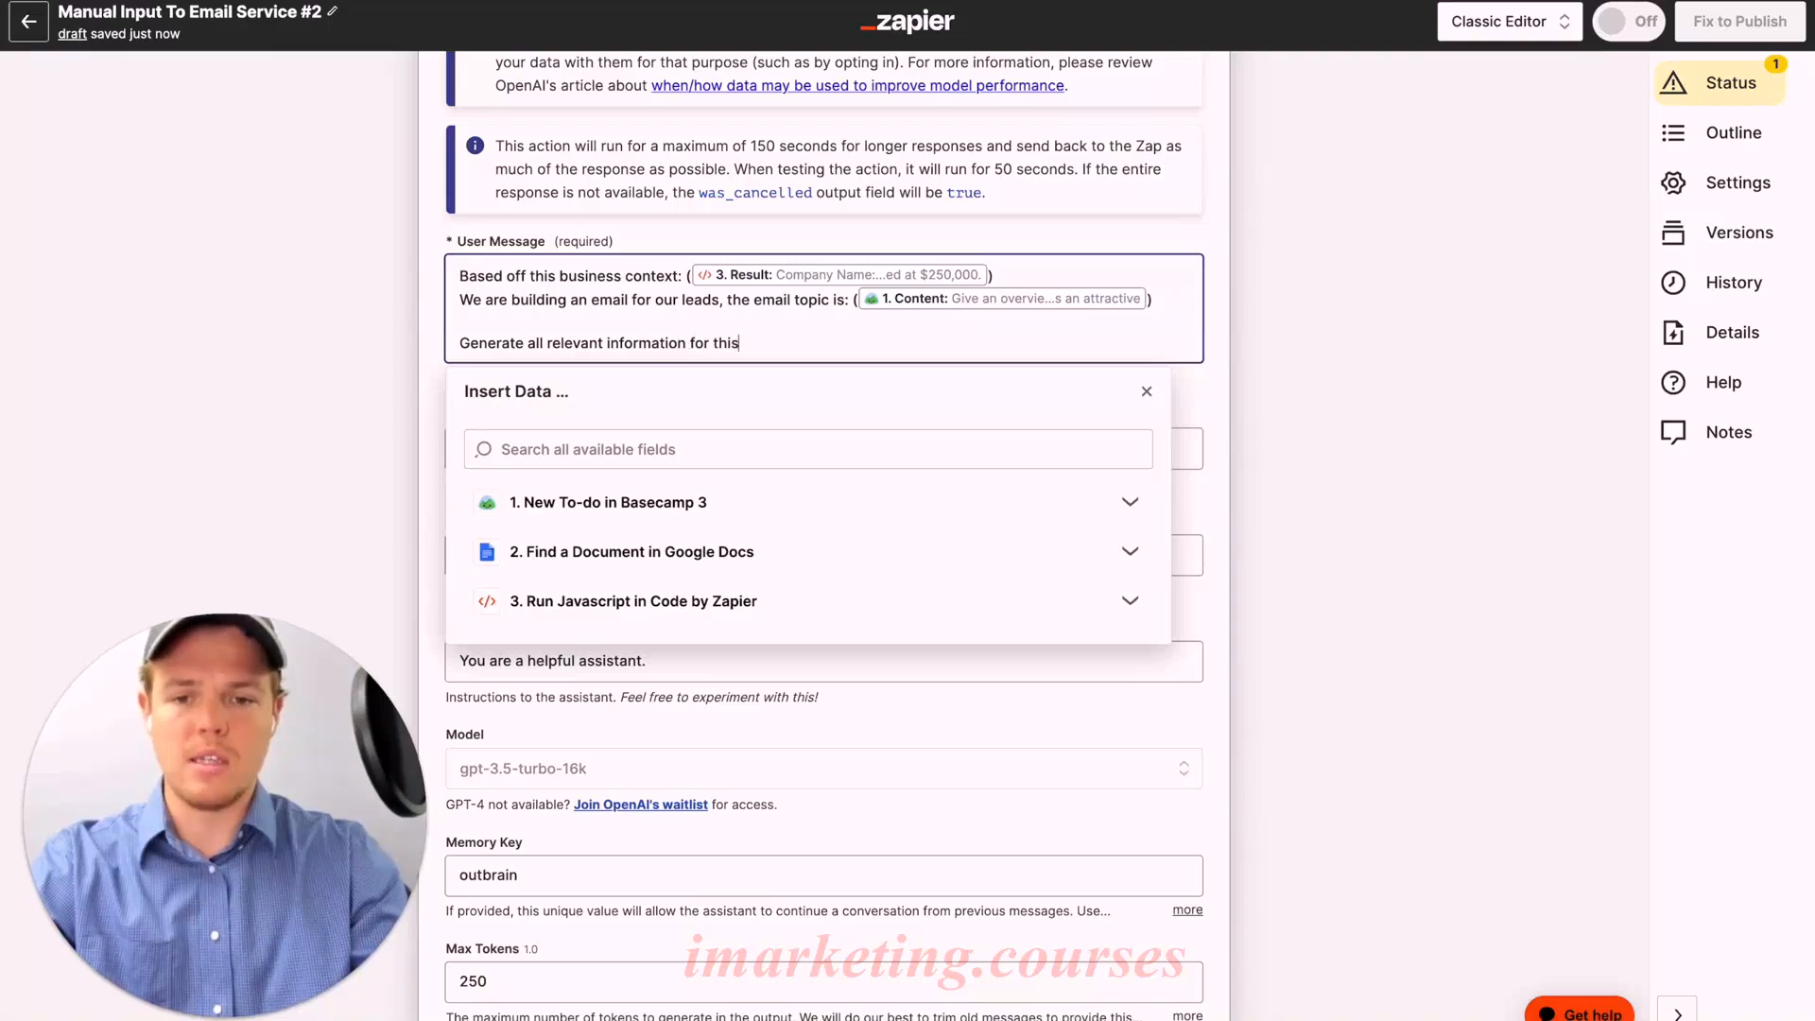
pyautogui.write(' email topic')
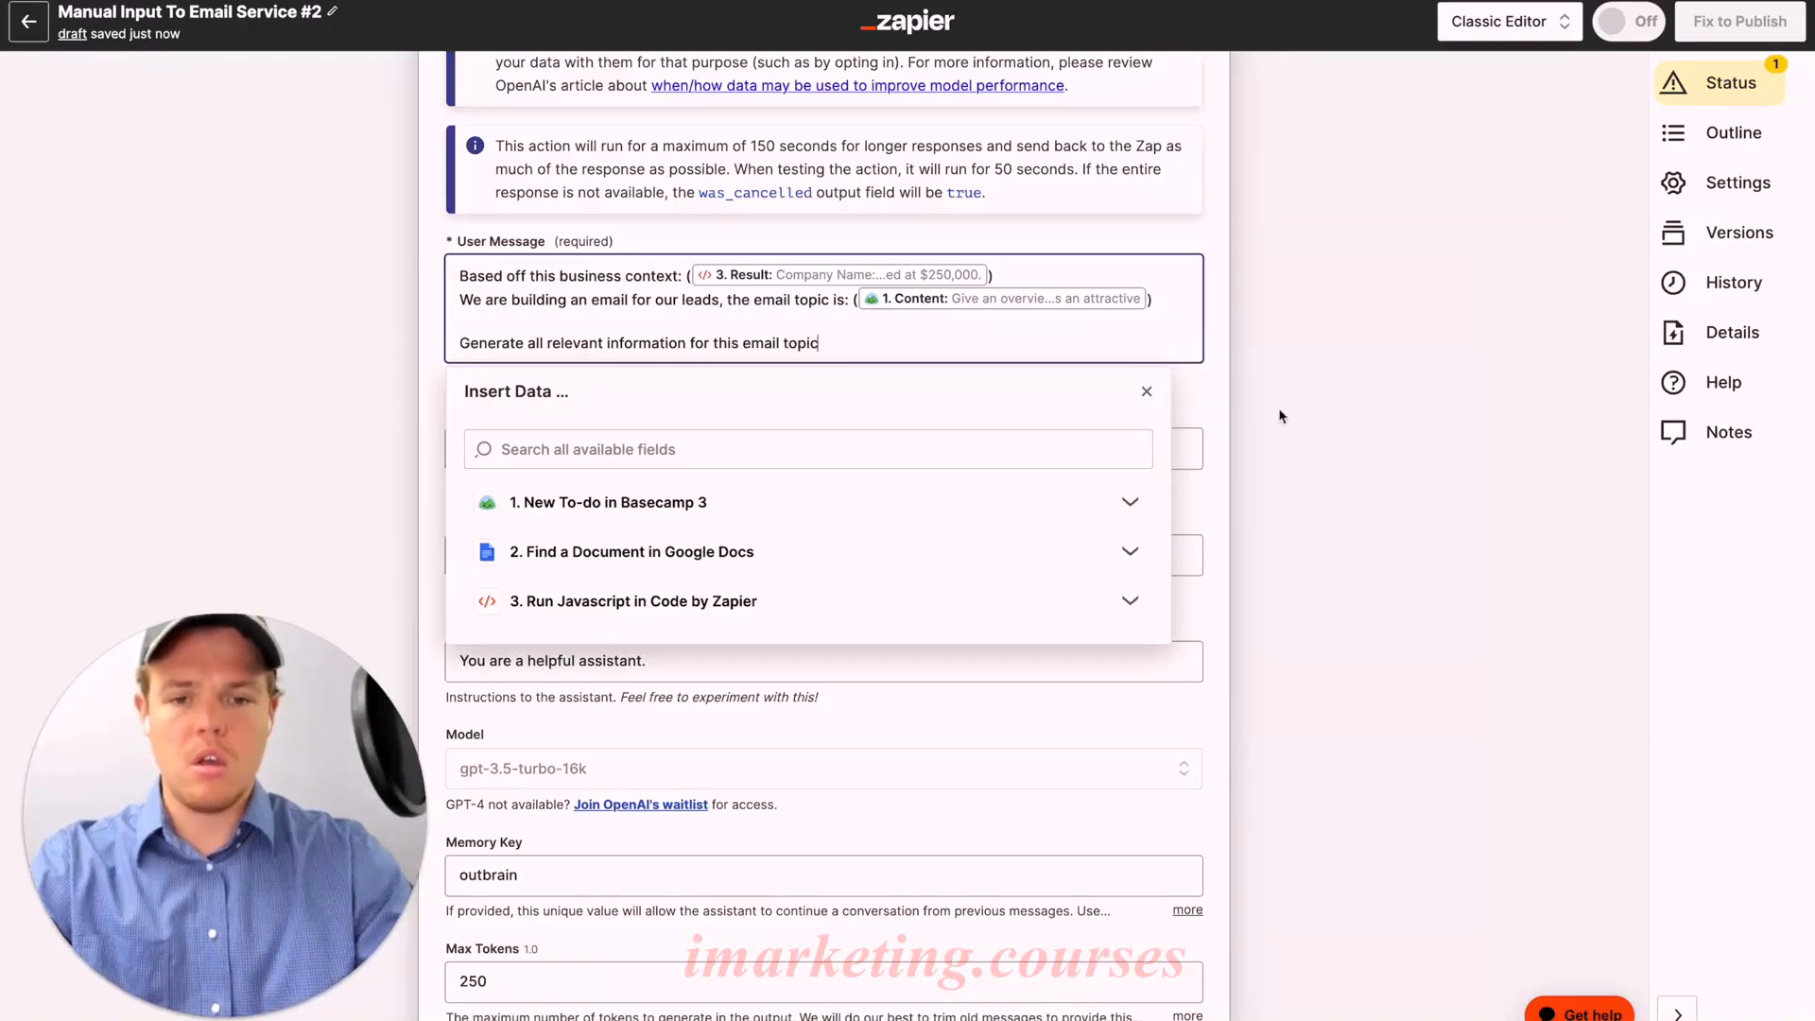
pyautogui.click(1255, 421)
pyautogui.scroll(-5, 1173, 445)
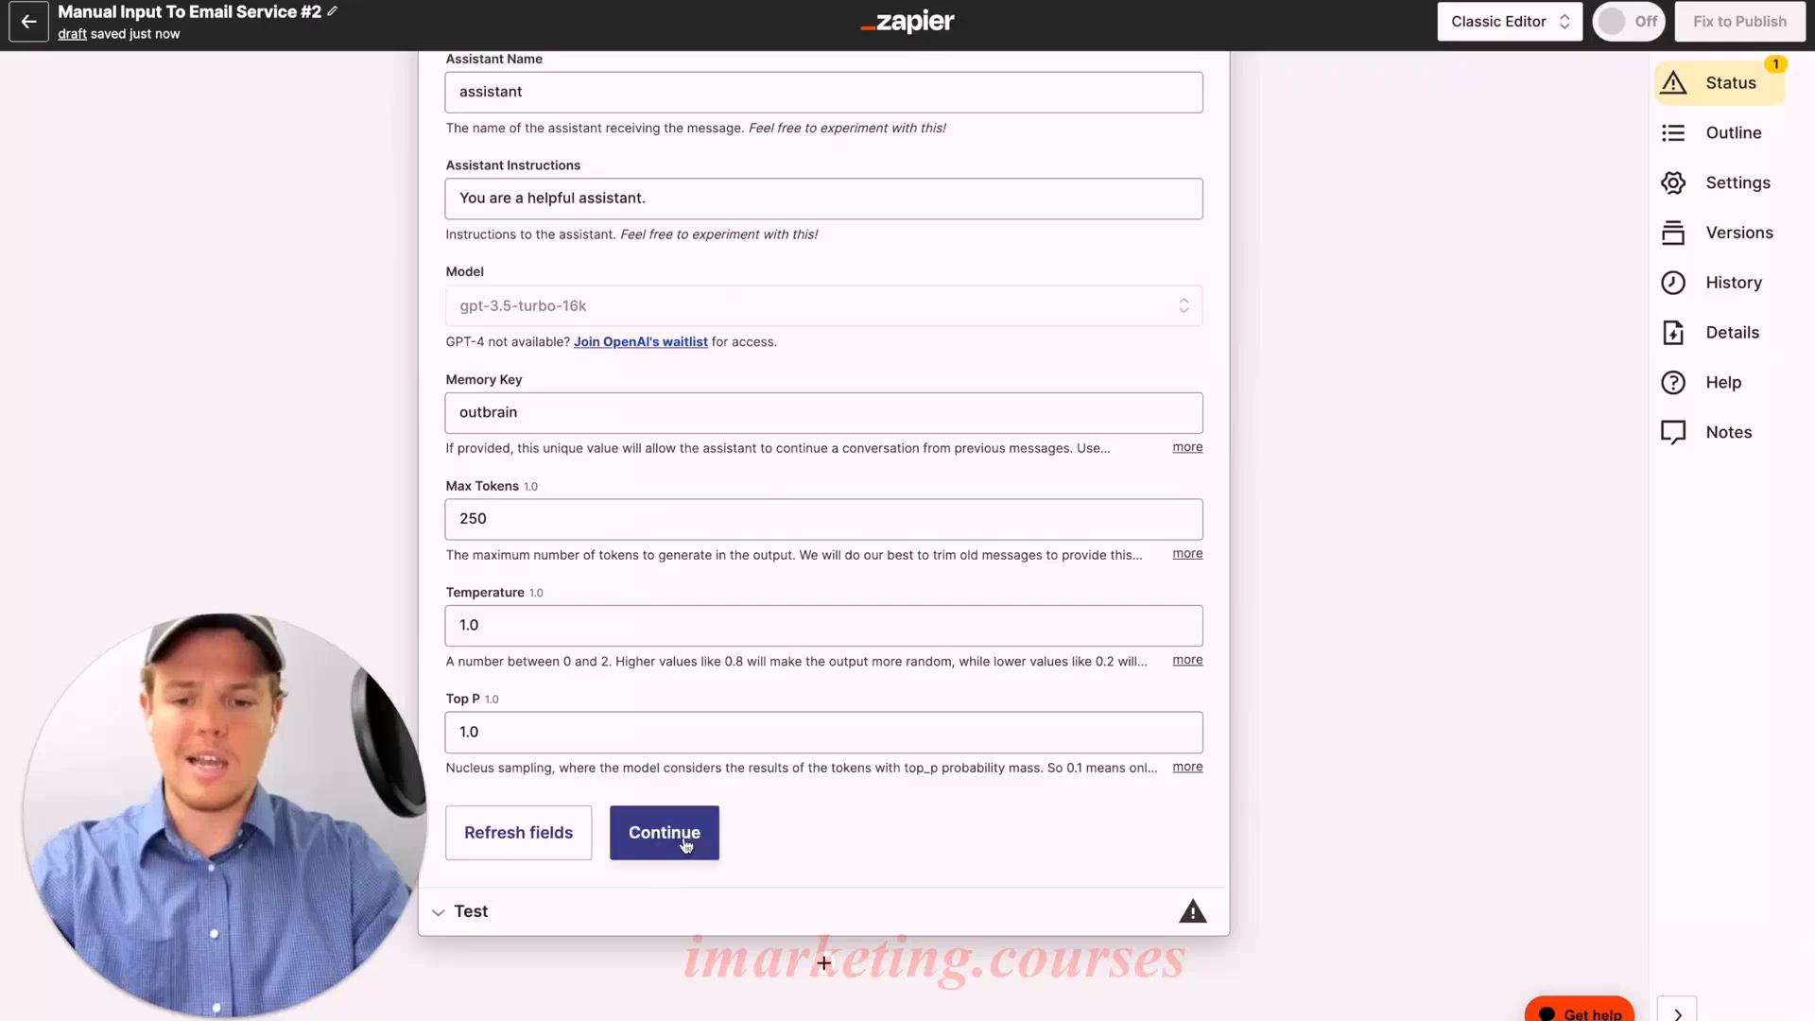
# Step: Test the ChatGPT Conversation step and review the drafted Hillside Haven sales email
pyautogui.click(688, 842)
pyautogui.scroll(-5, 749, 668)
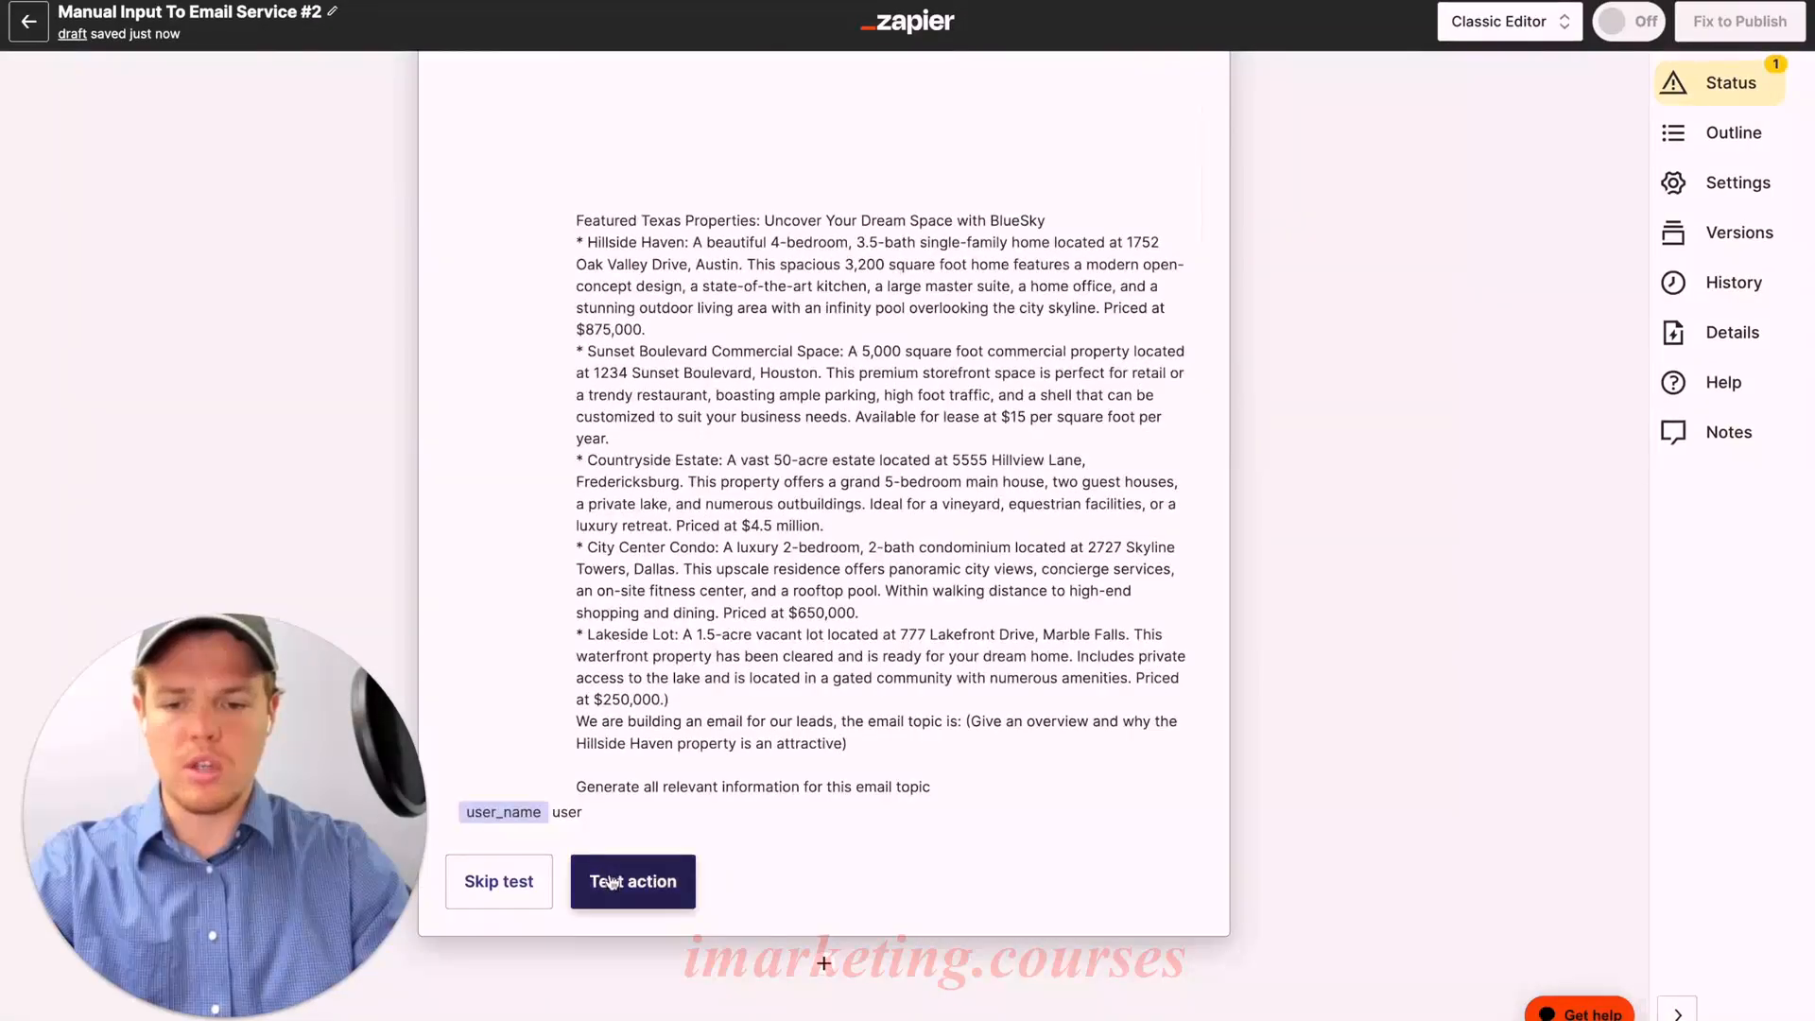
pyautogui.click(632, 882)
pyautogui.scroll(-10, 849, 762)
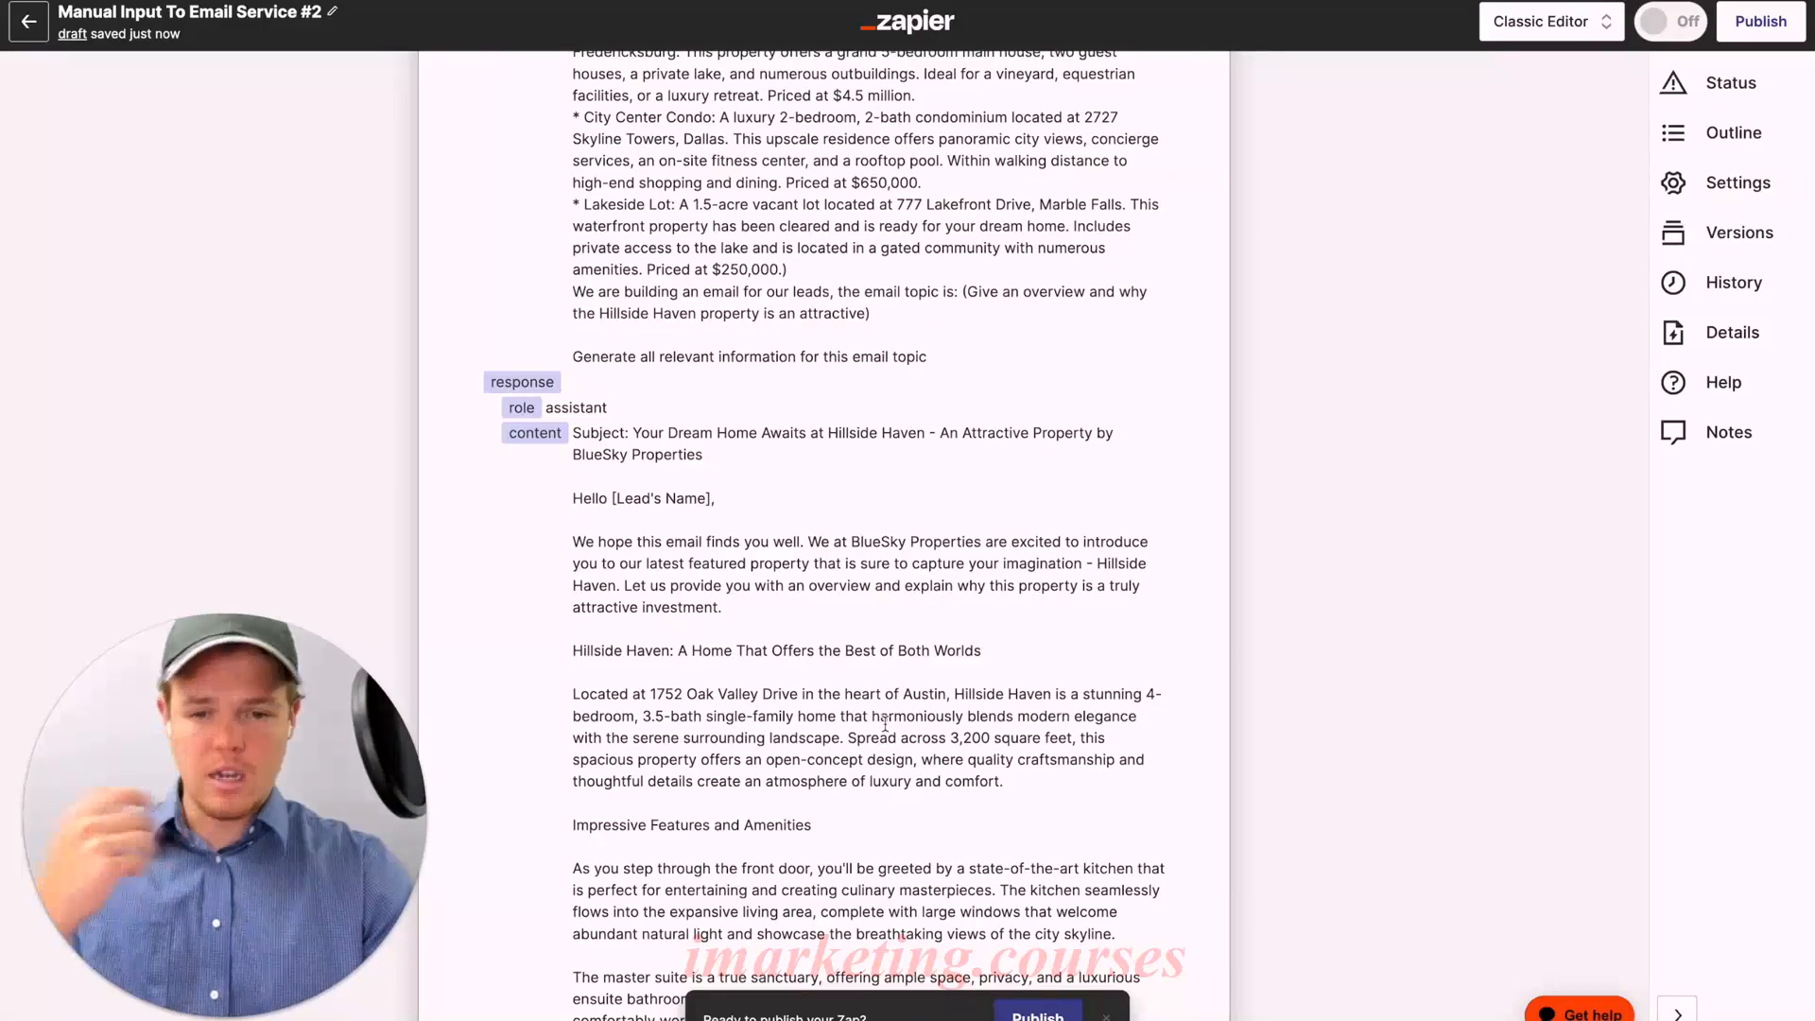
pyautogui.scroll(-6, 884, 724)
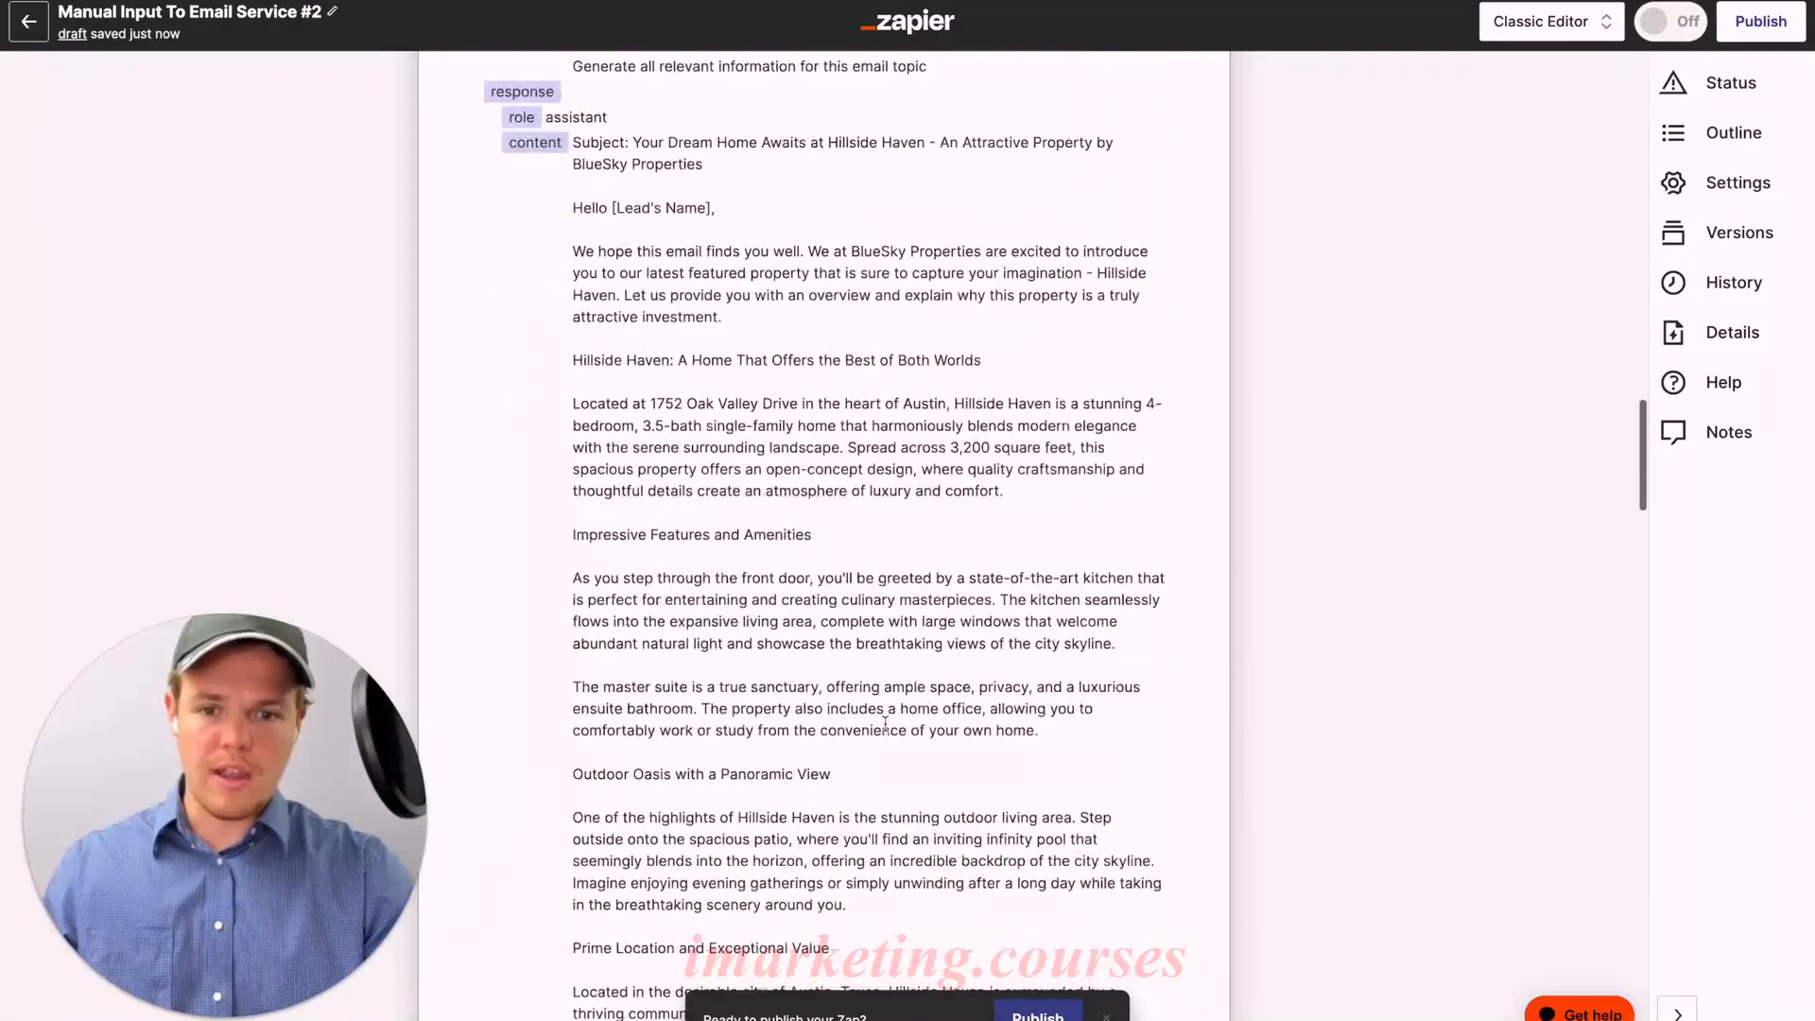
pyautogui.scroll(-20, 885, 724)
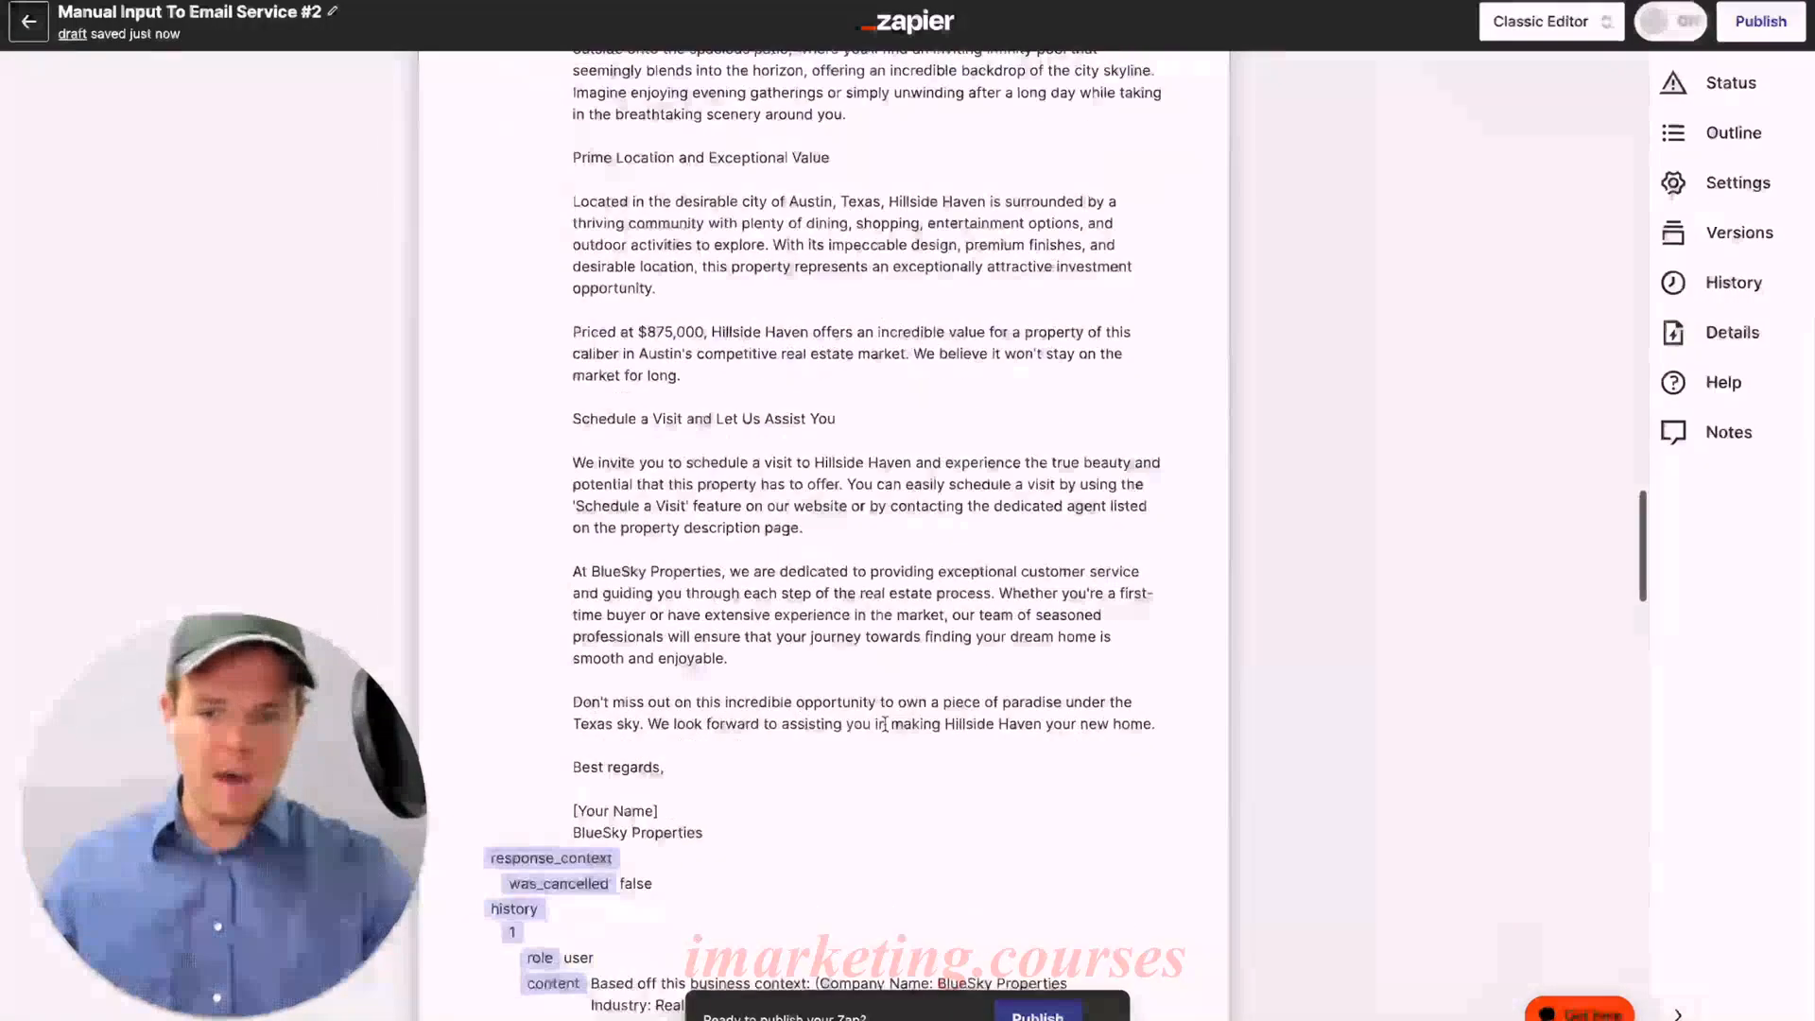
pyautogui.scroll(4, 874, 709)
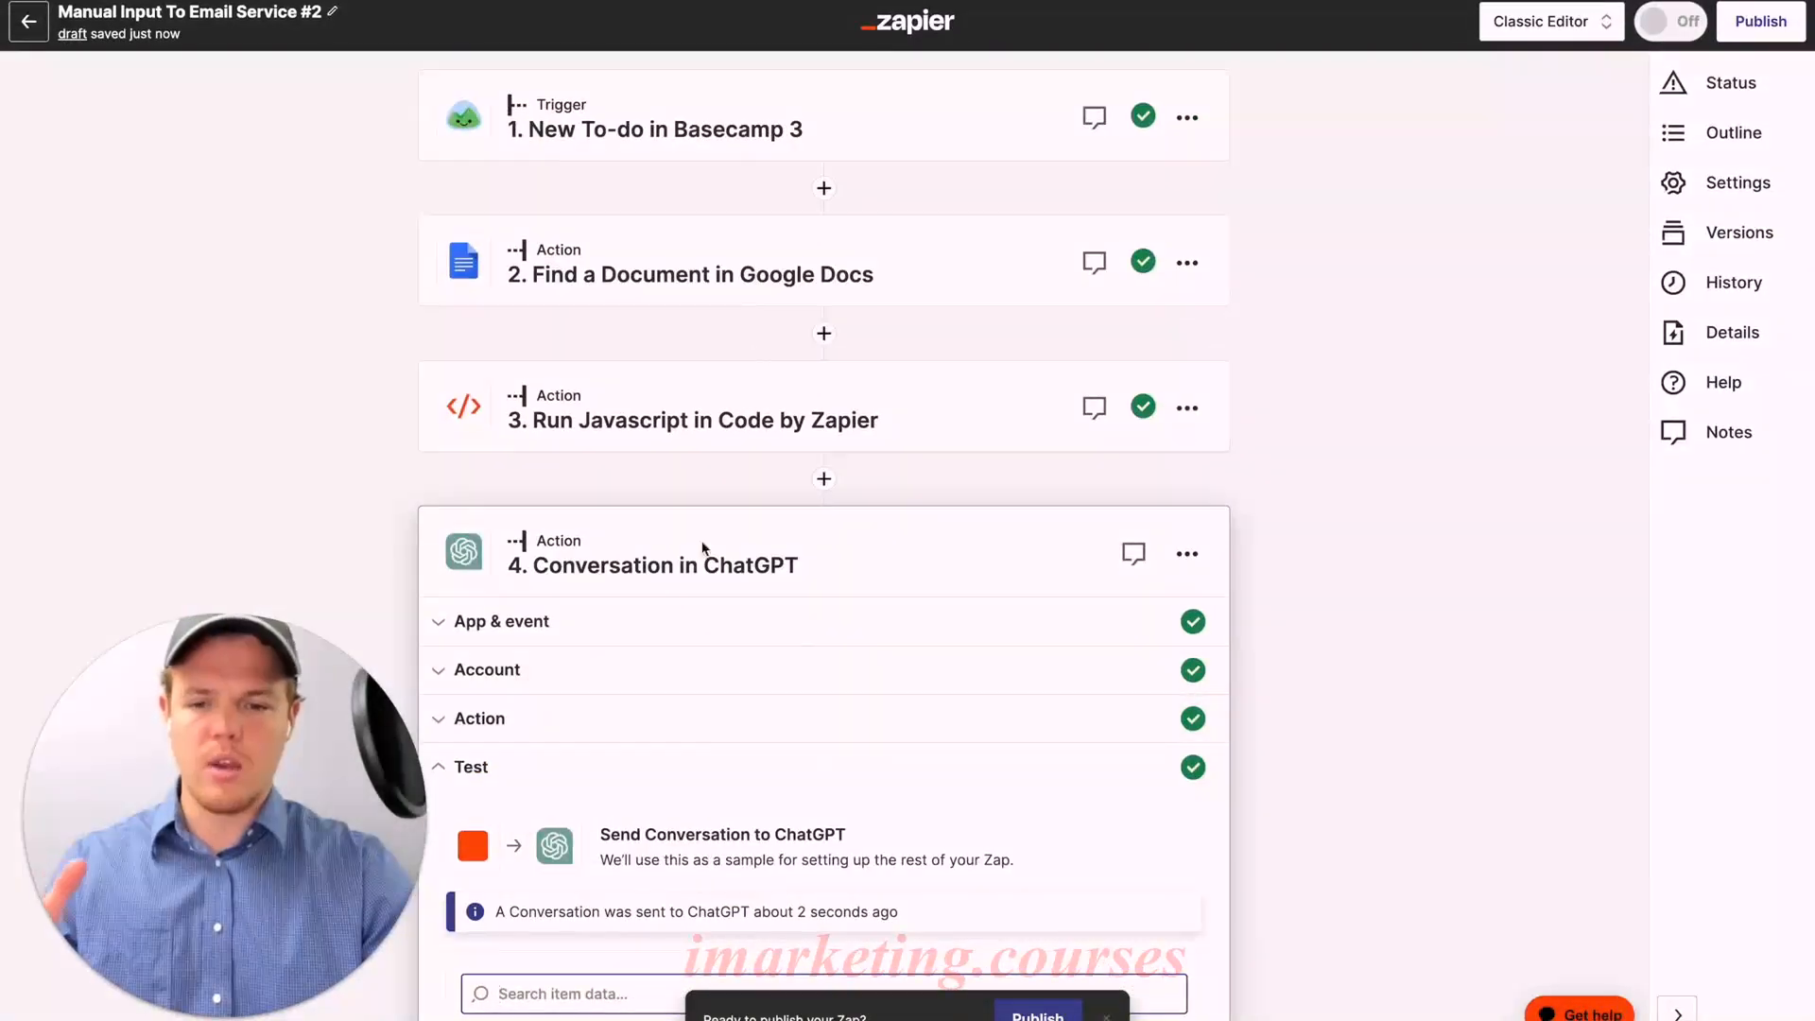
# Step: In the ChatGPT user message, relabel the topic 'Data We Are Looking For' and change 'this email topic' to 'data we are looking for'
pyautogui.click(586, 711)
pyautogui.scroll(-7, 799, 659)
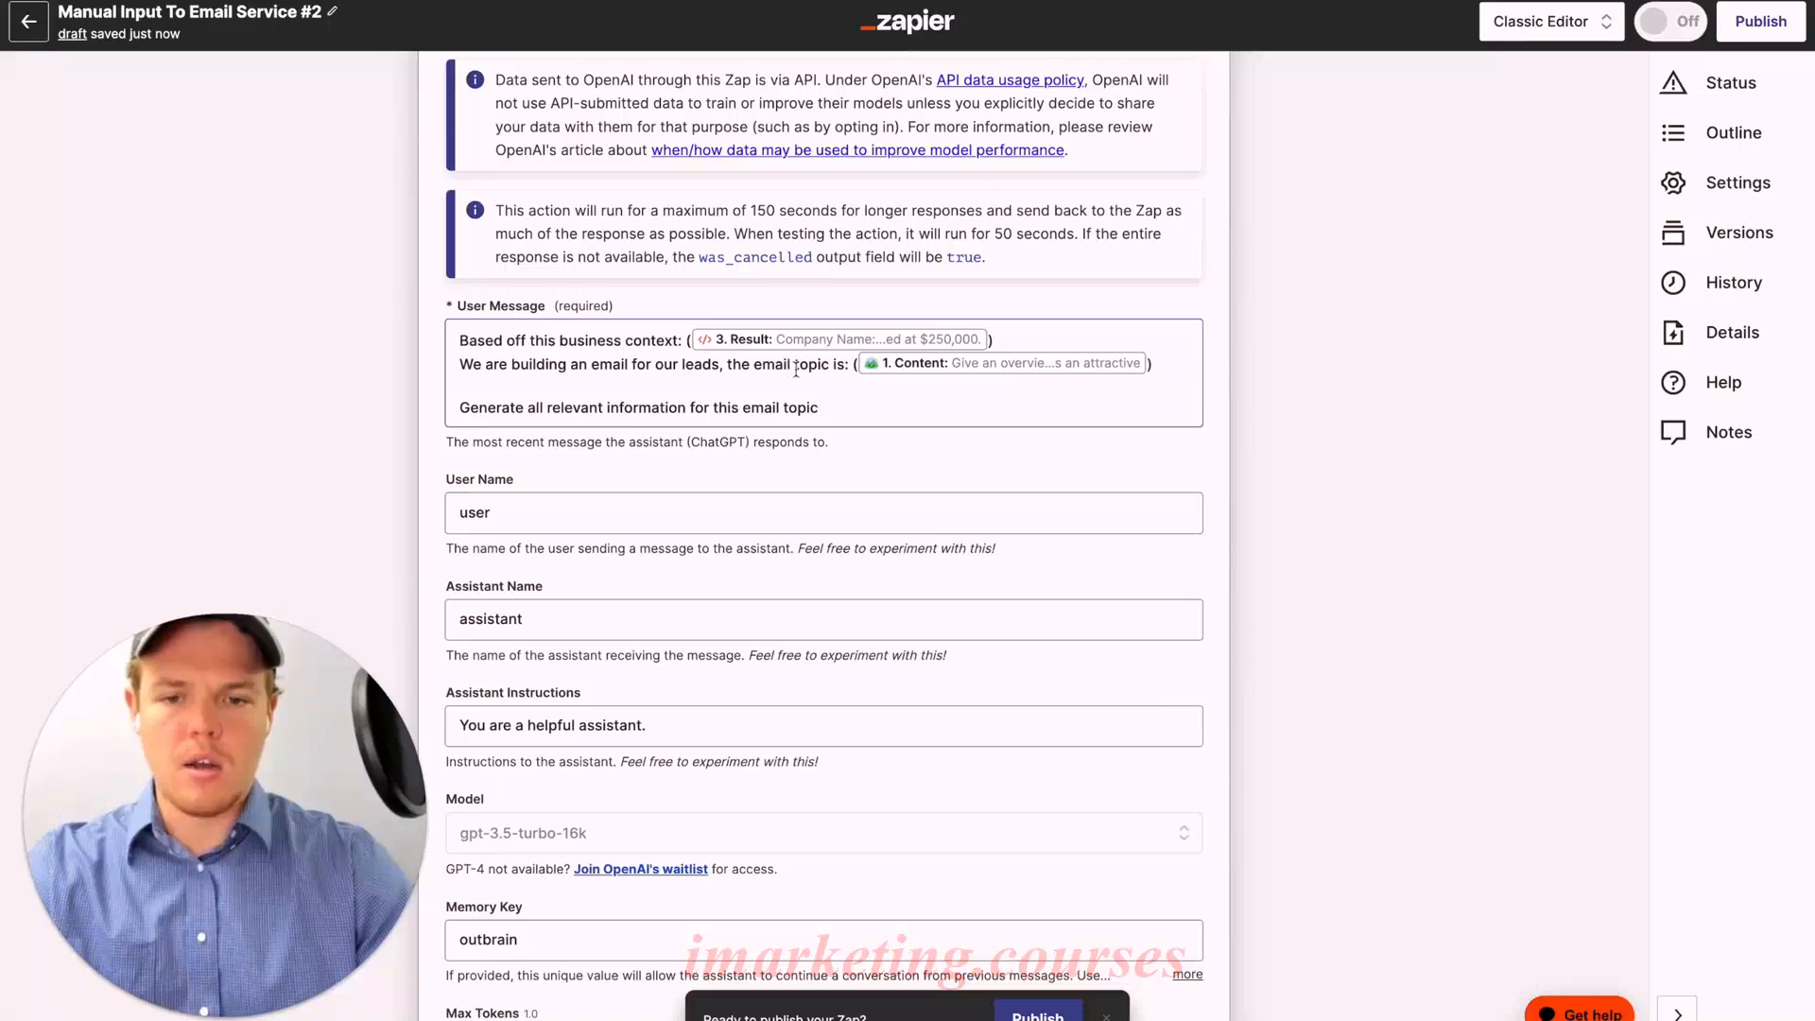
pyautogui.moveTo(842, 367); pyautogui.dragTo(459, 365)
pyautogui.write('Data We')
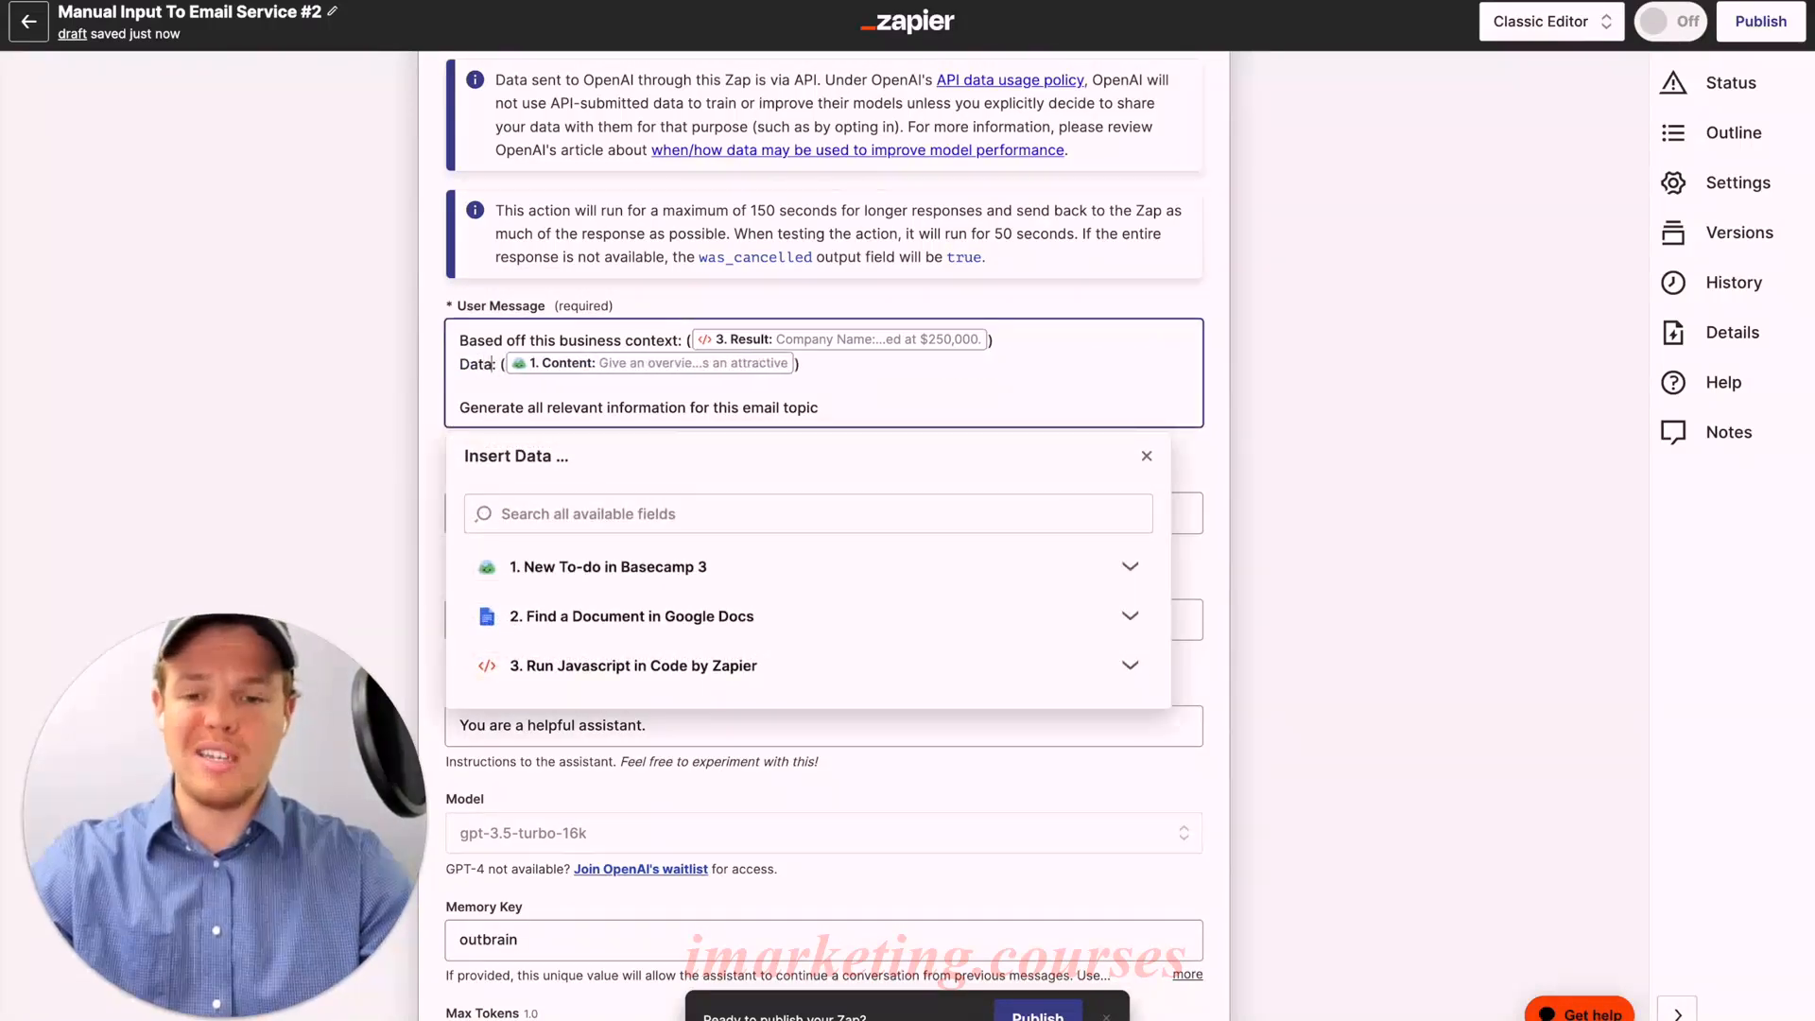
pyautogui.write(' Are Looking For')
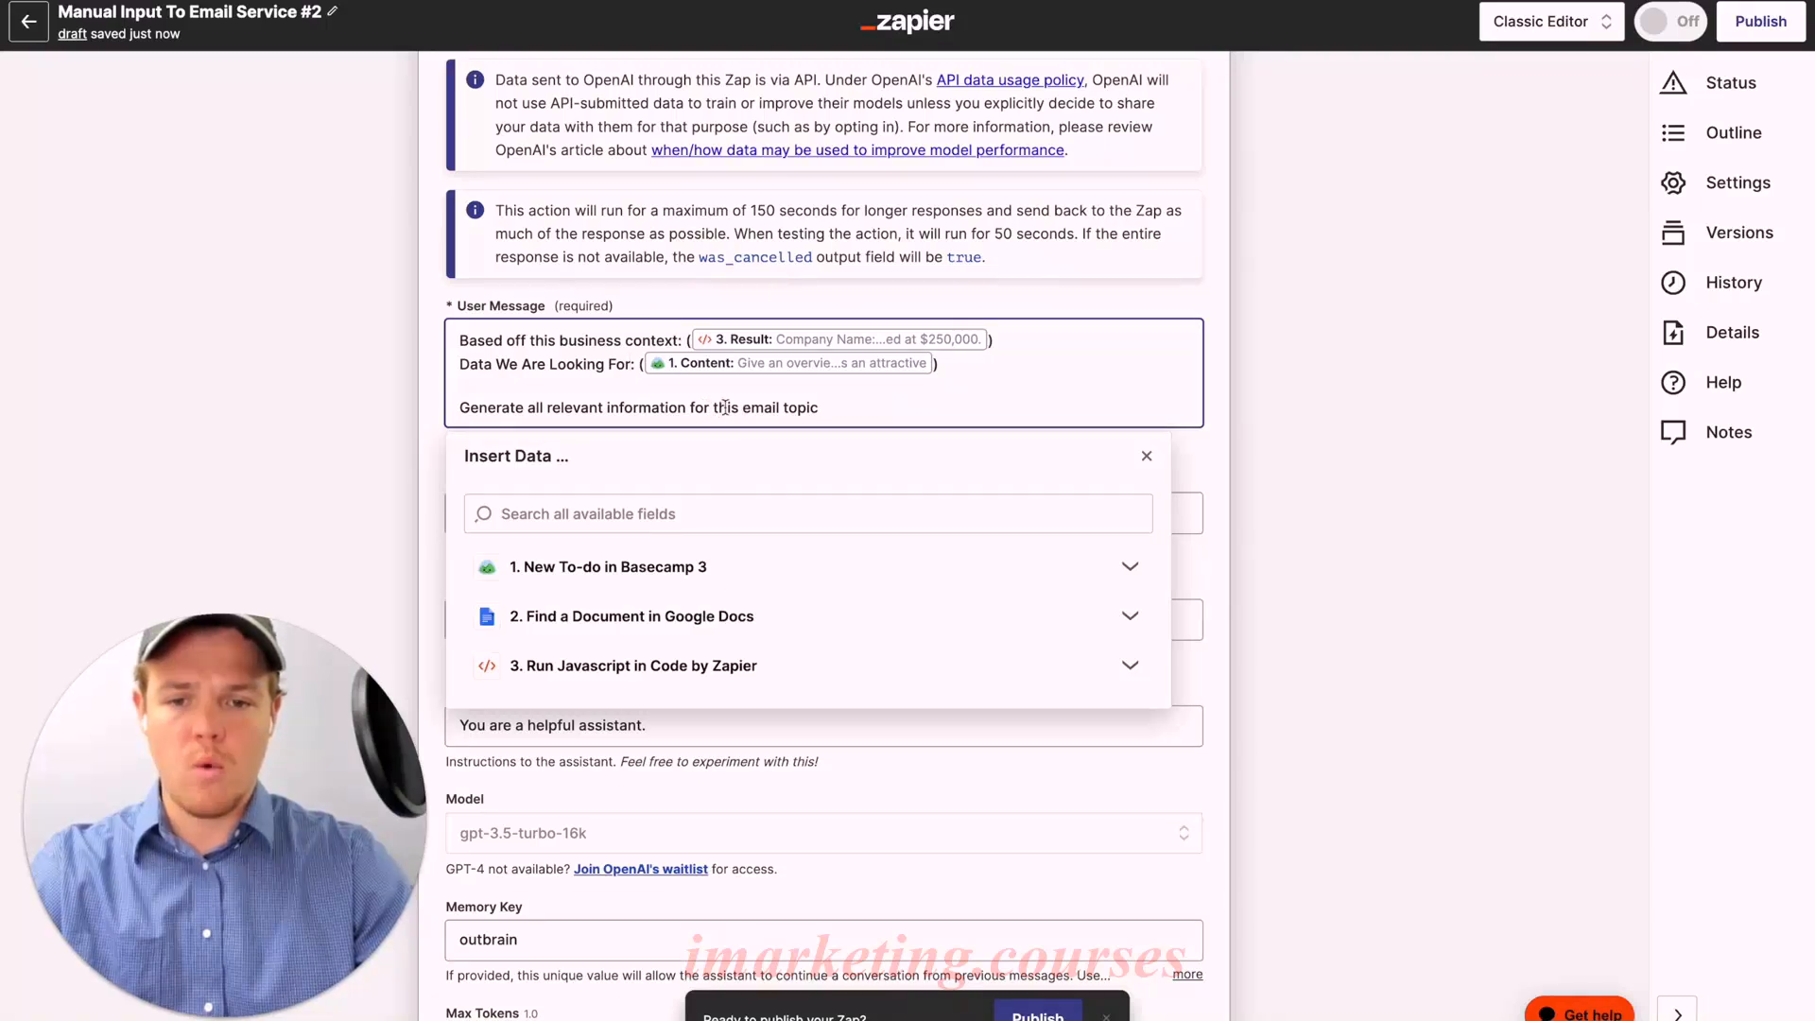
pyautogui.moveTo(715, 409); pyautogui.dragTo(893, 409)
pyautogui.write('da')
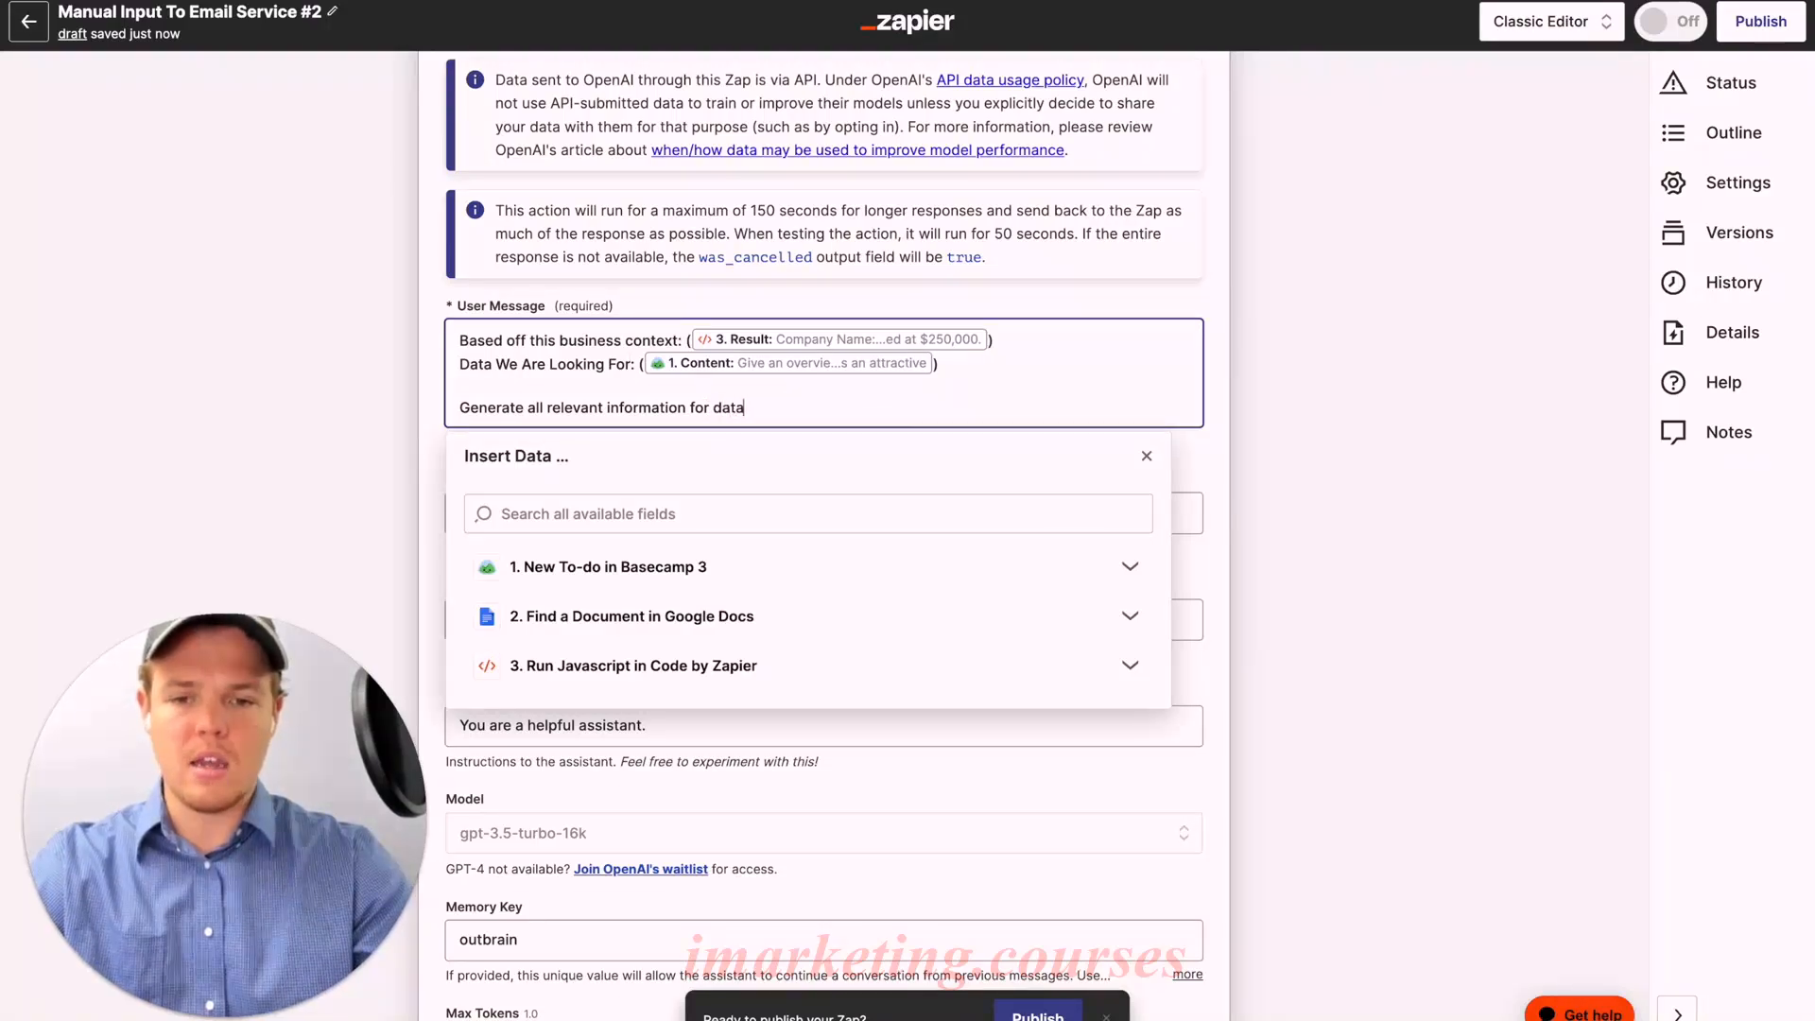
pyautogui.write('ta we are l')
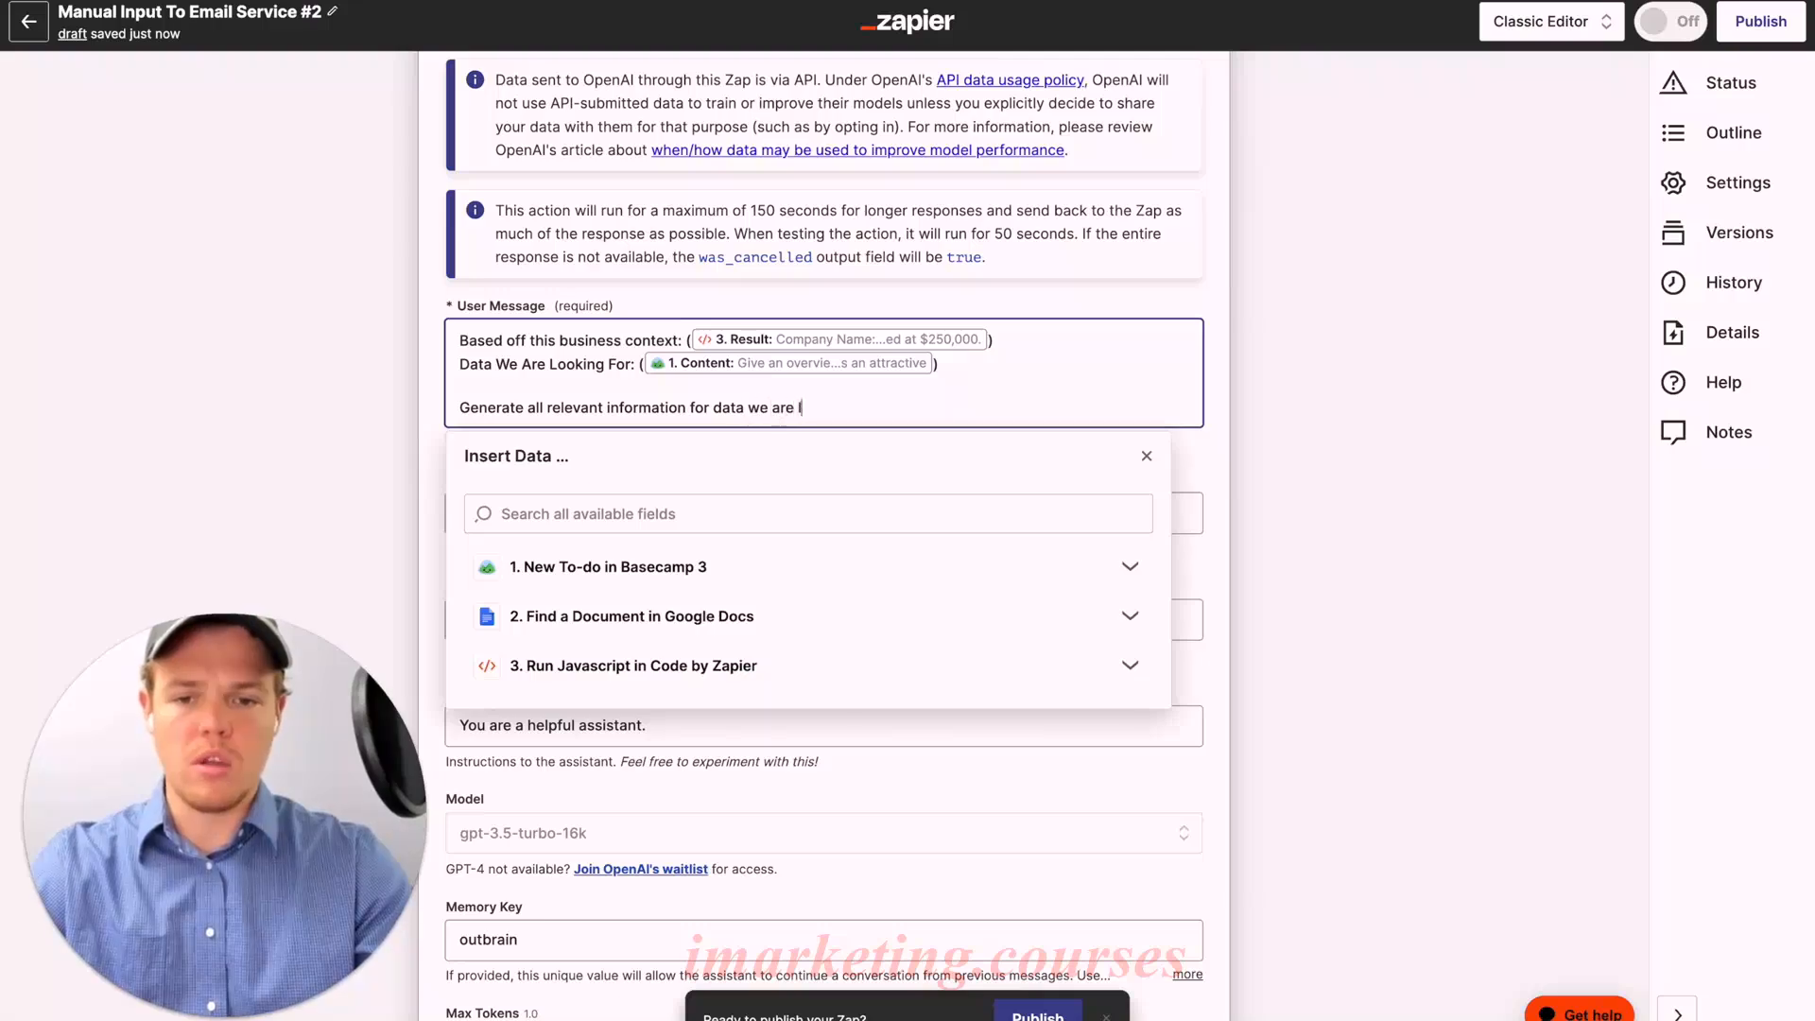
pyautogui.write('ooking for')
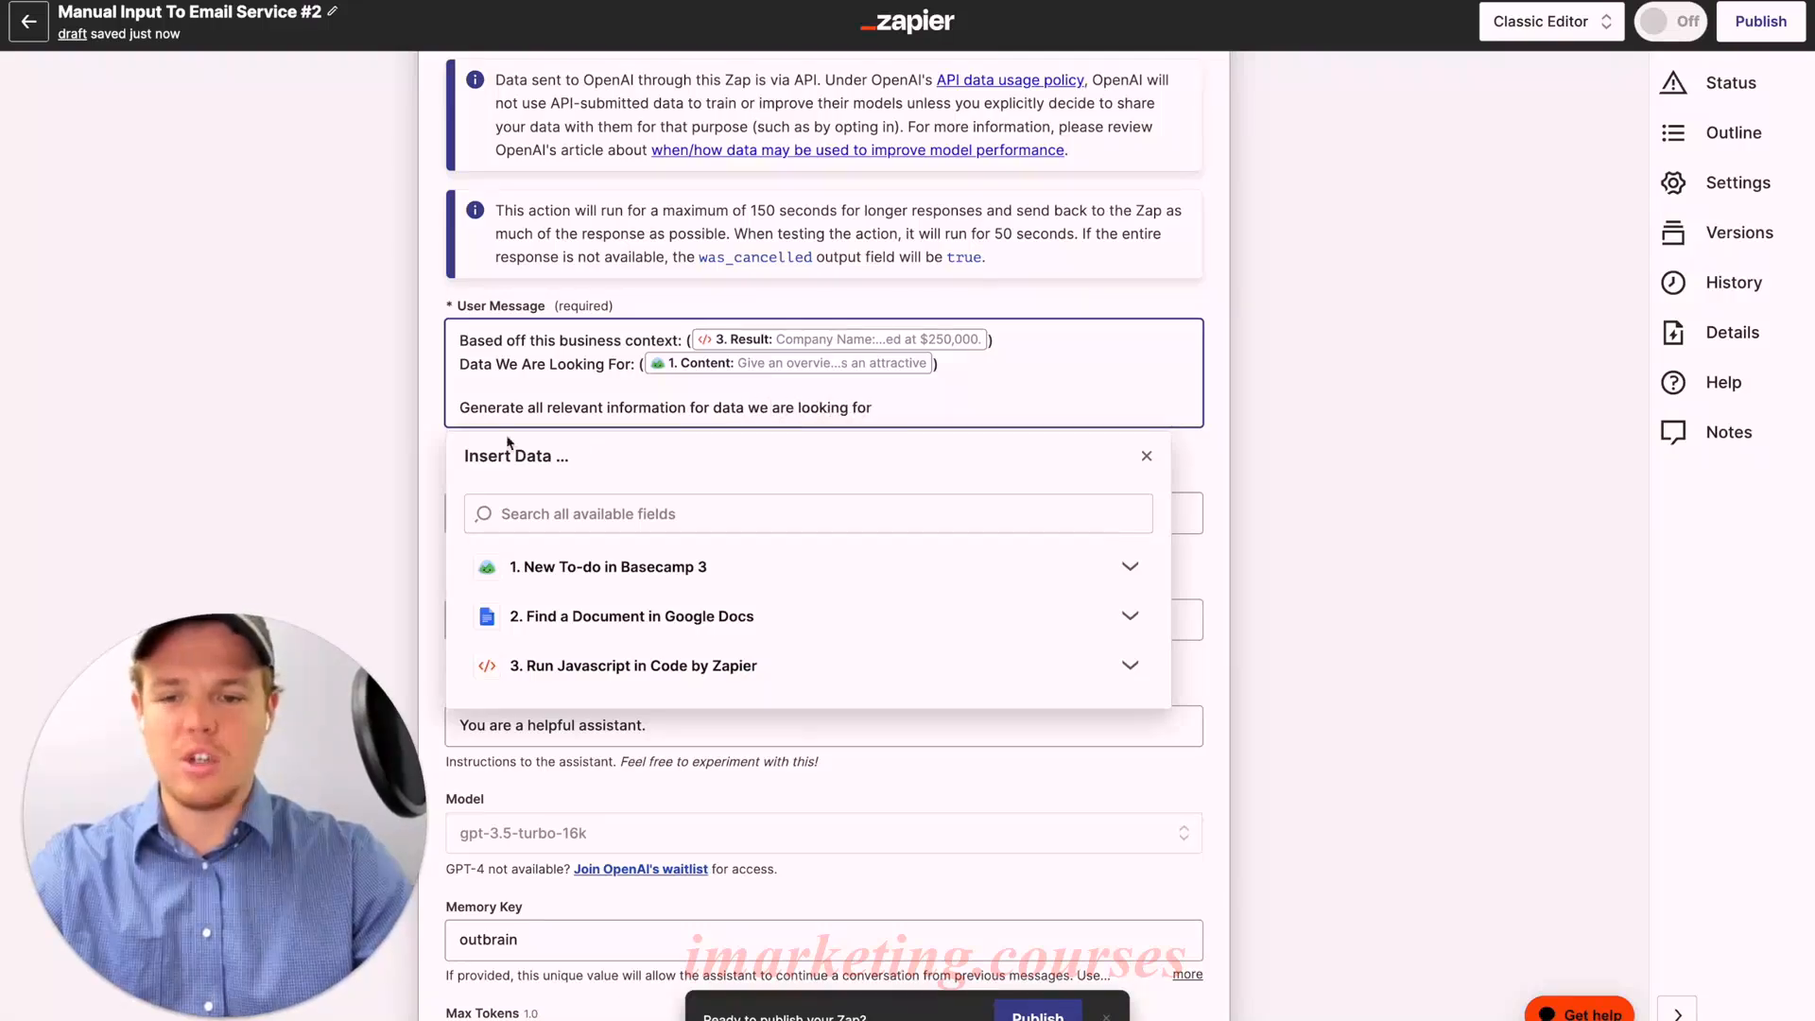
pyautogui.click(426, 440)
pyautogui.scroll(-5, 616, 428)
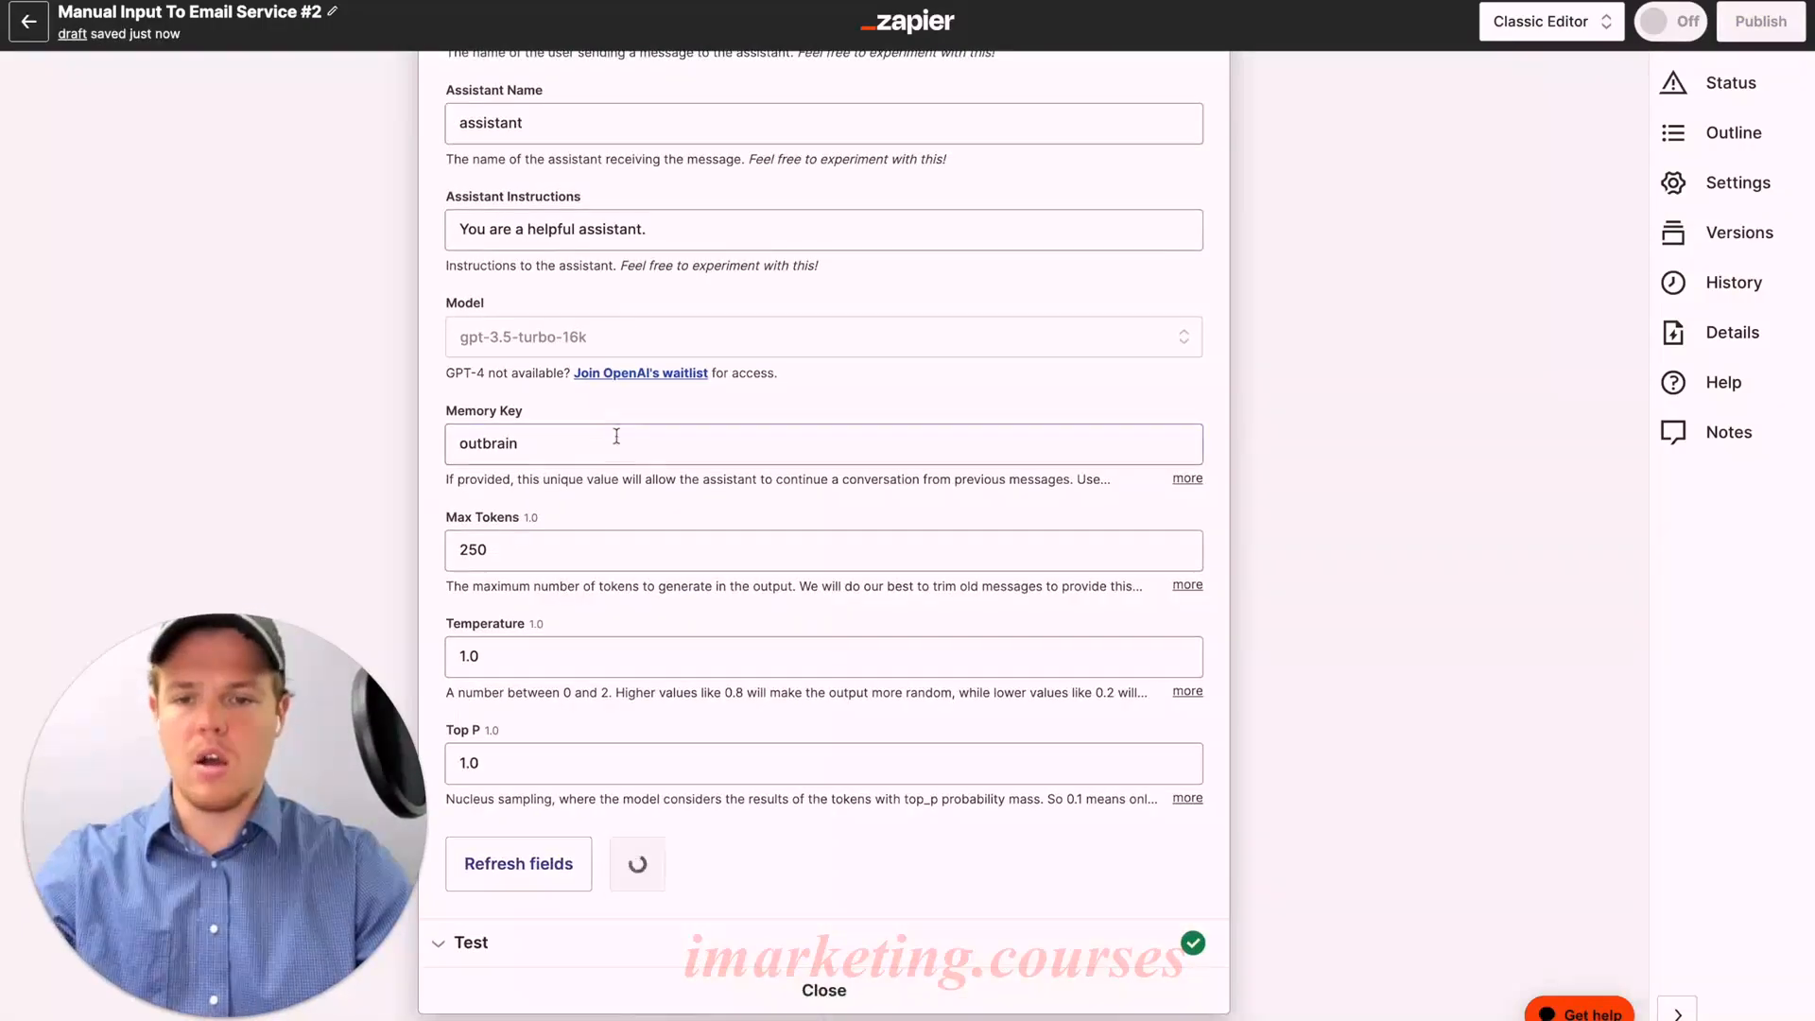
# Step: Append '1' to the memory key so it reads outbrain1, and save the action settings
pyautogui.click(596, 445)
pyautogui.write('1')
pyautogui.click(433, 464)
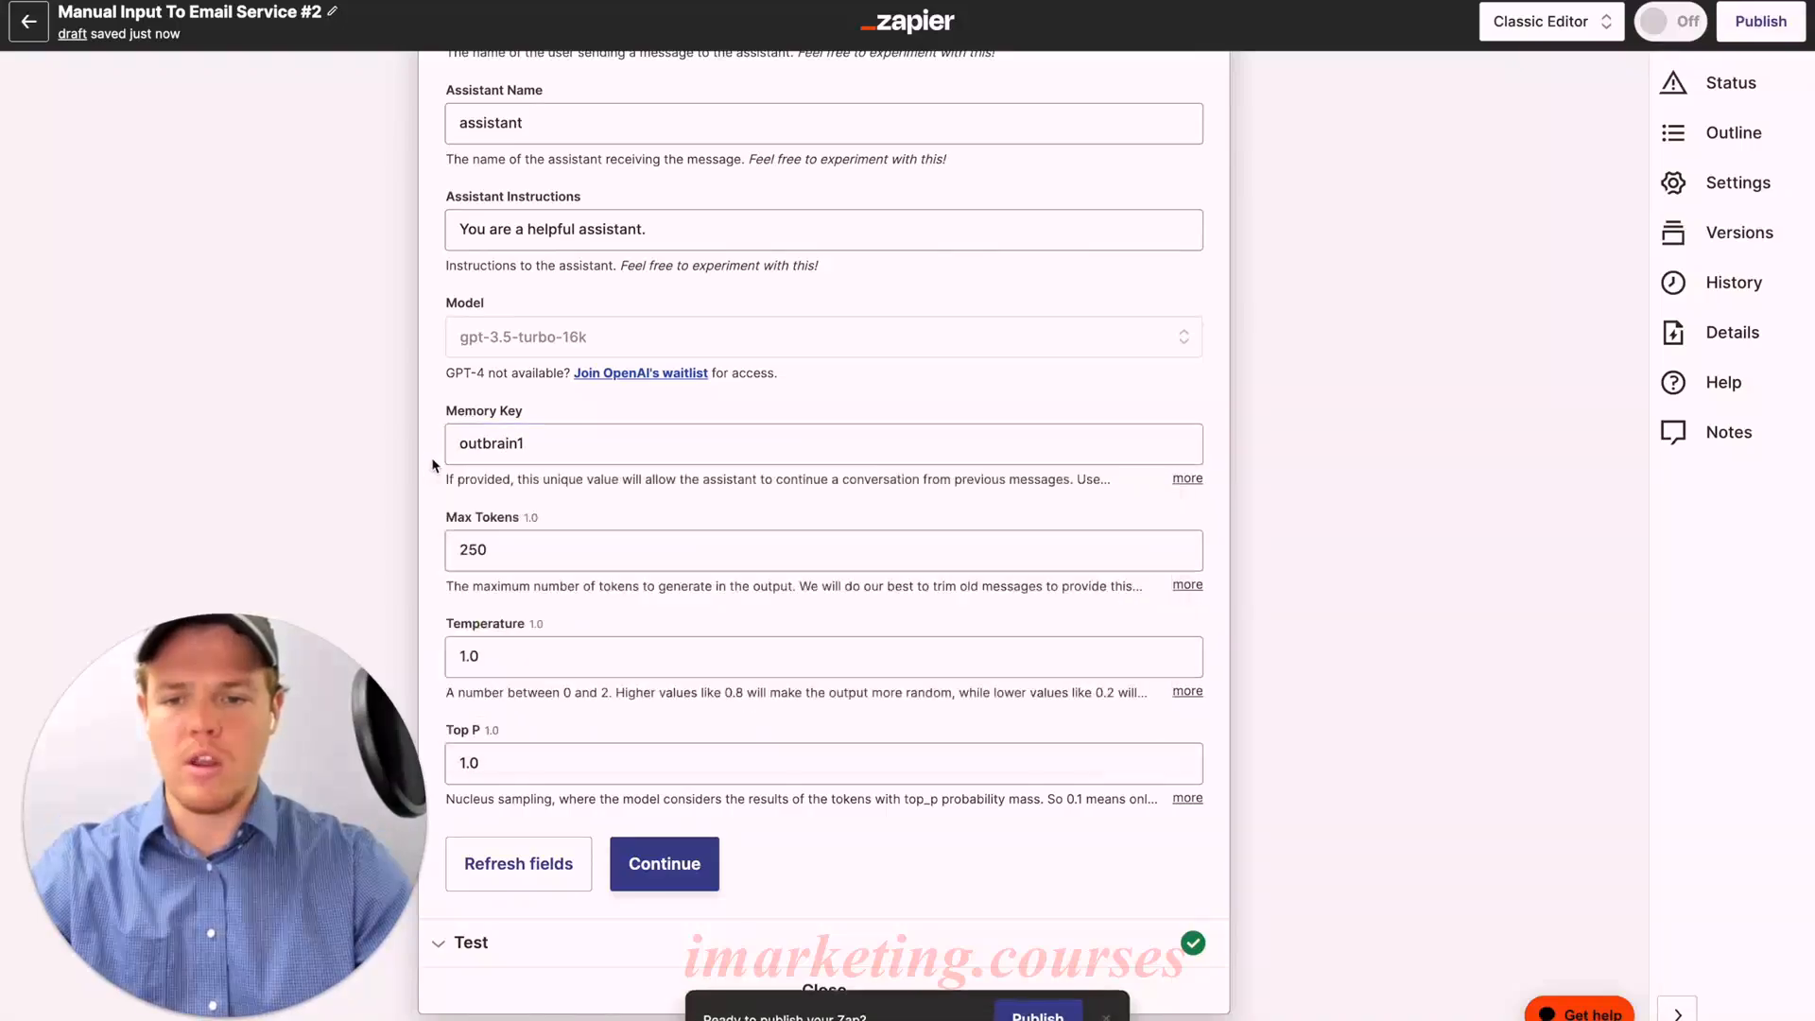
pyautogui.scroll(-1, 701, 743)
pyautogui.click(676, 785)
# Step: Retest the ChatGPT step and review the Hillside Haven overview with six numbered data points
pyautogui.scroll(-15, 749, 723)
pyautogui.scroll(-5, 749, 723)
pyautogui.click(510, 834)
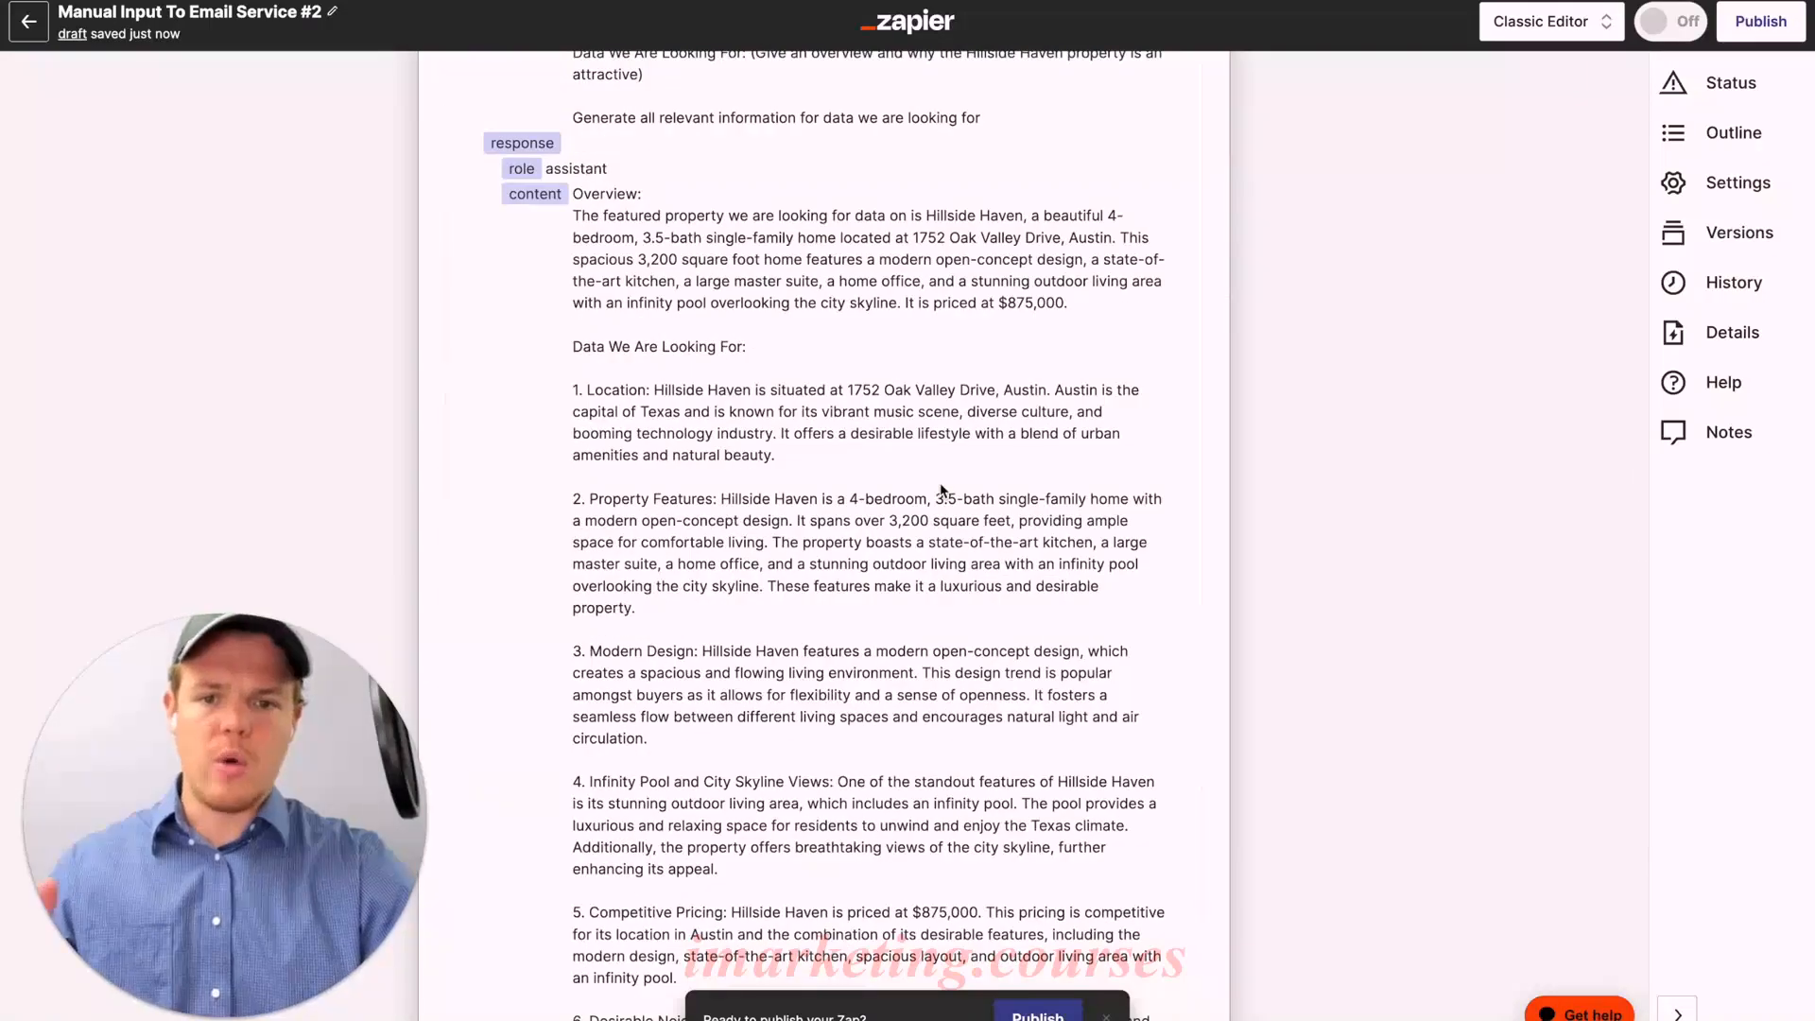
pyautogui.scroll(1, 941, 487)
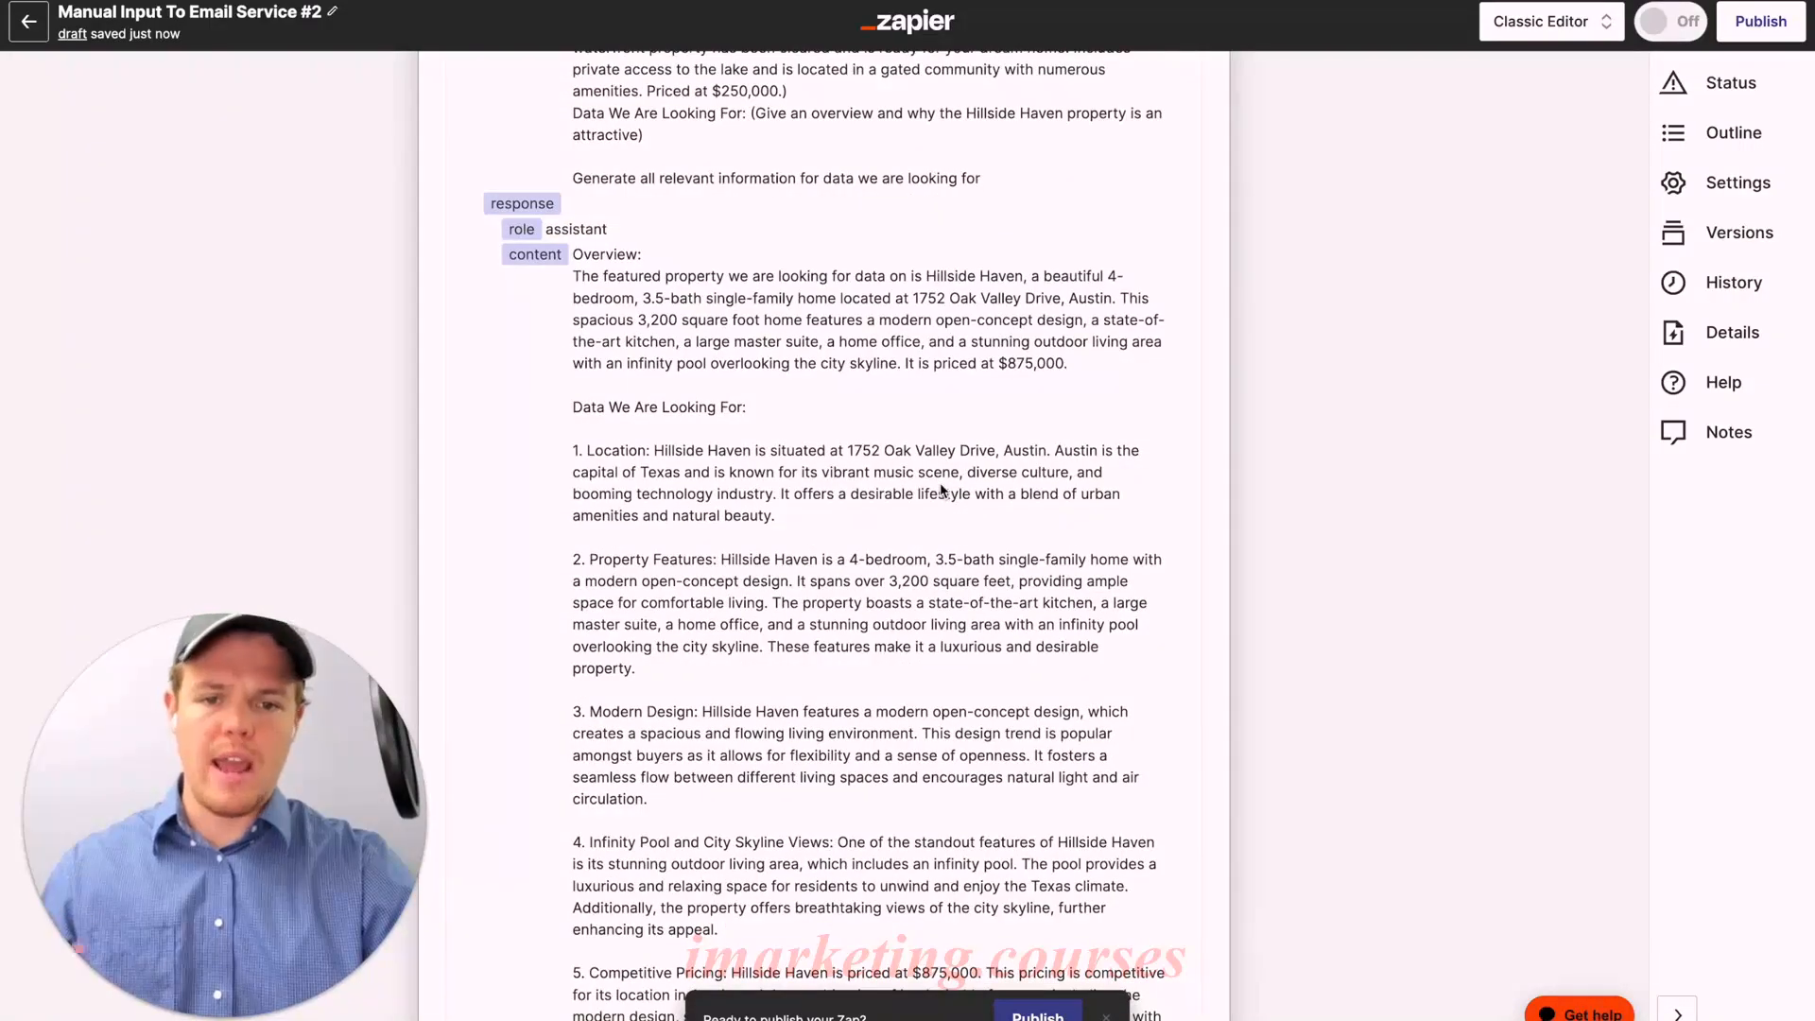
pyautogui.scroll(-1, 942, 488)
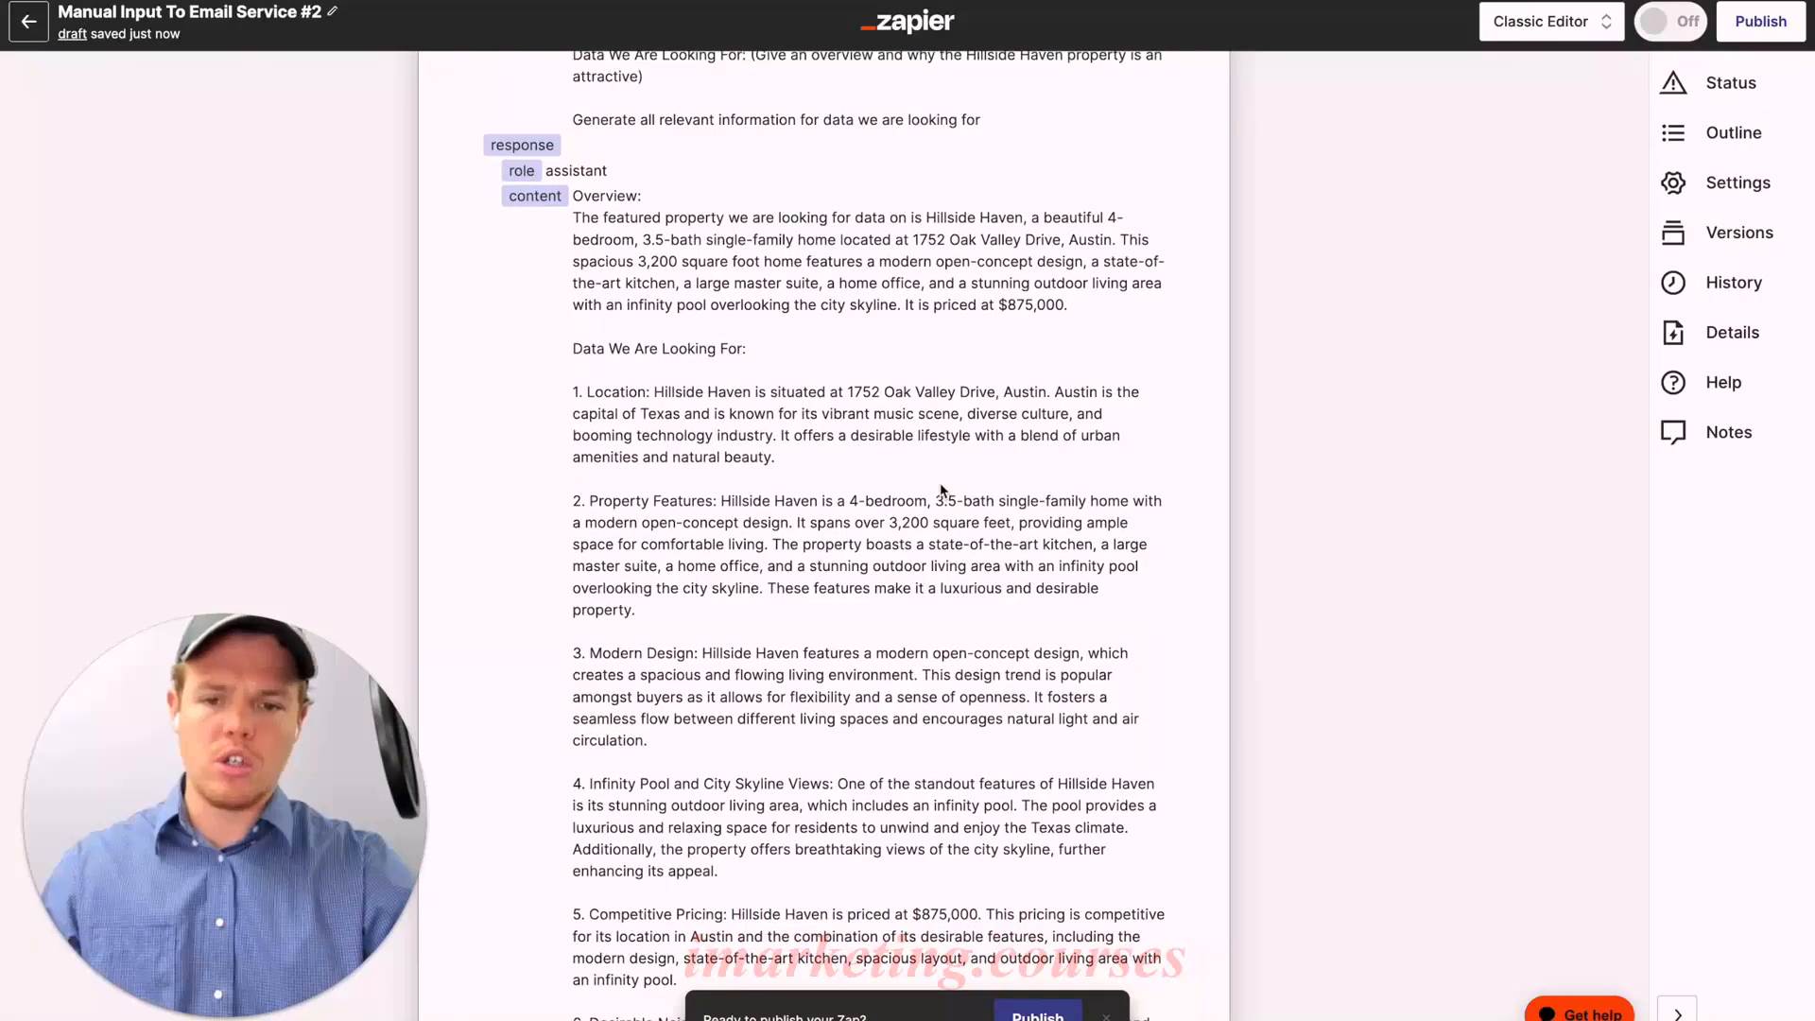
pyautogui.scroll(-8, 941, 488)
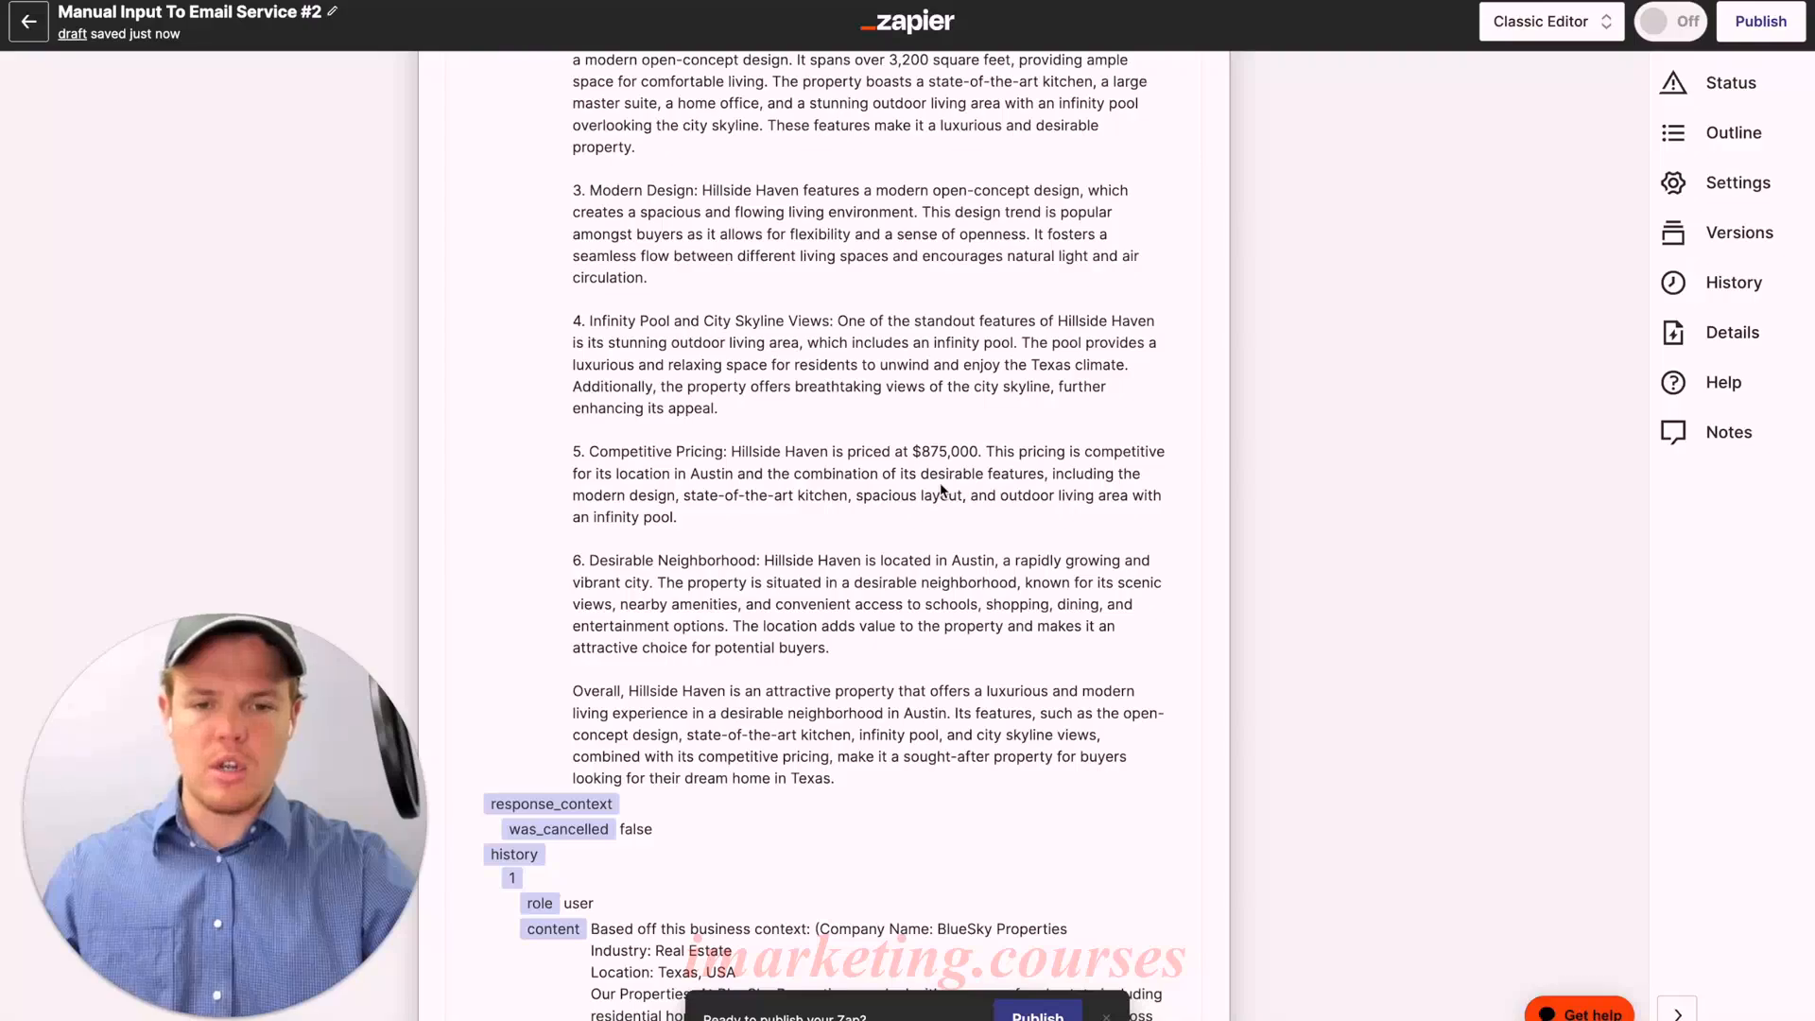
pyautogui.scroll(14, 941, 488)
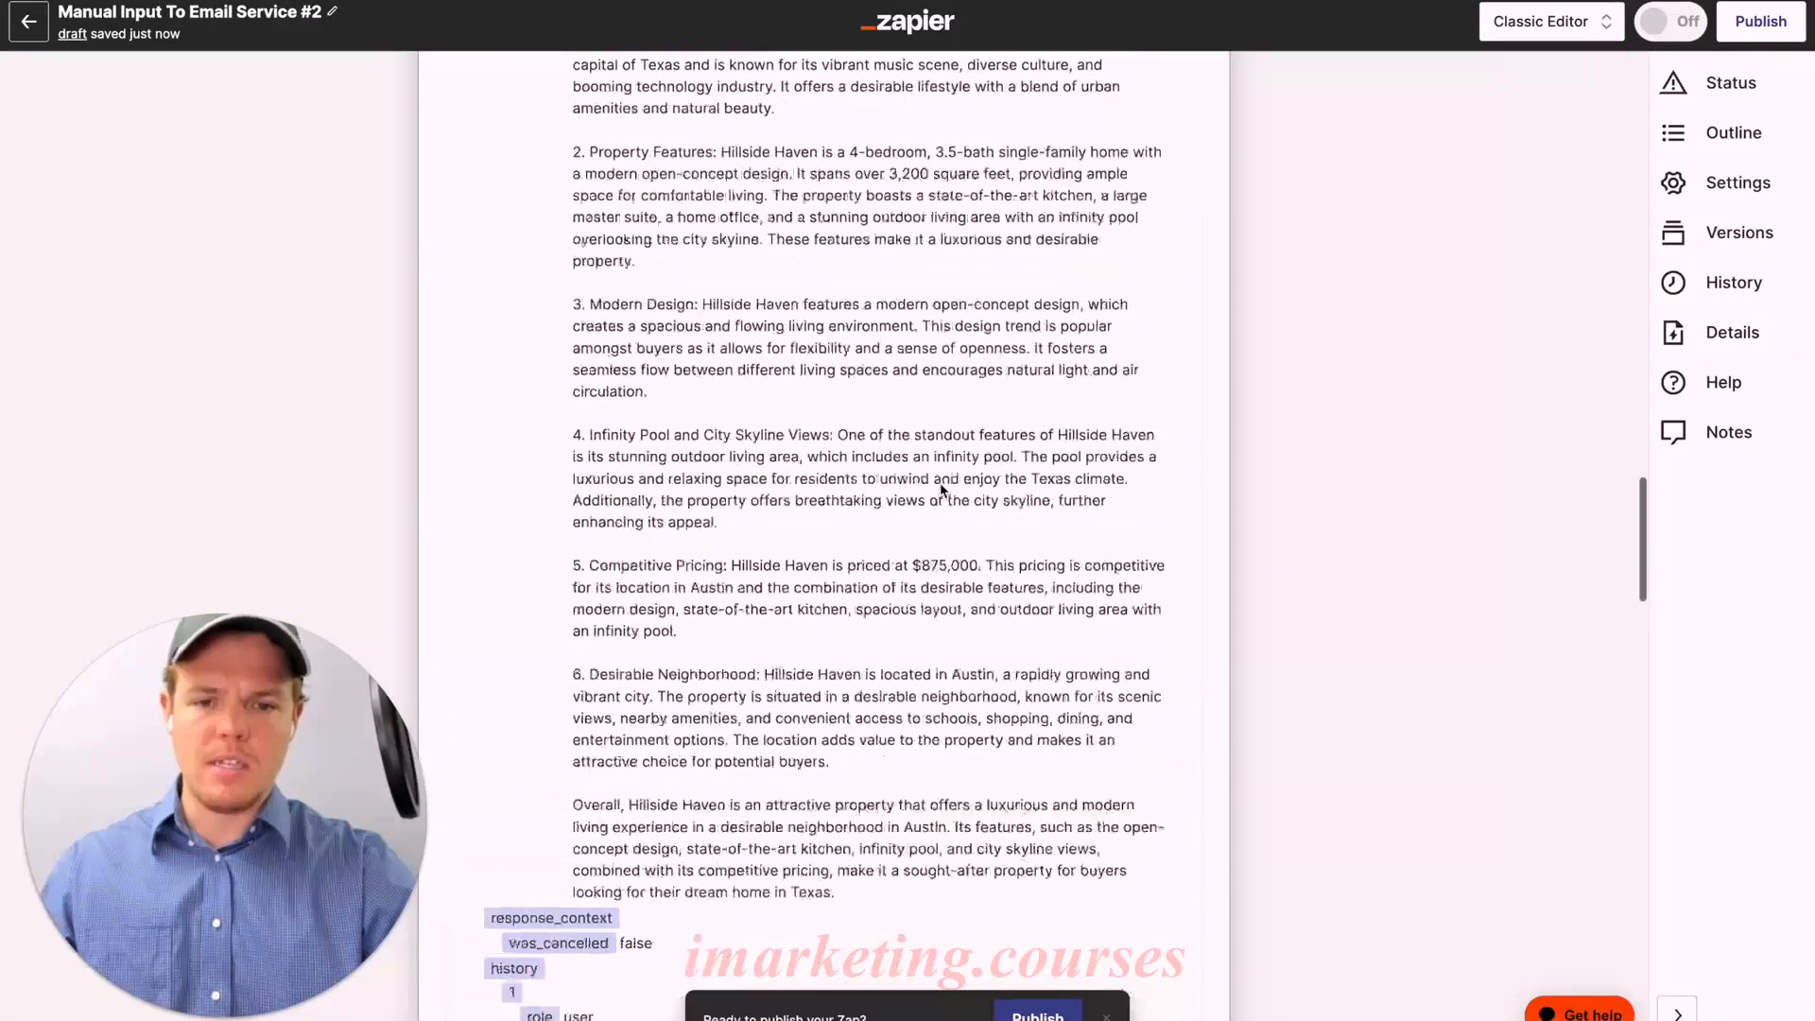
pyautogui.scroll(-7, 940, 483)
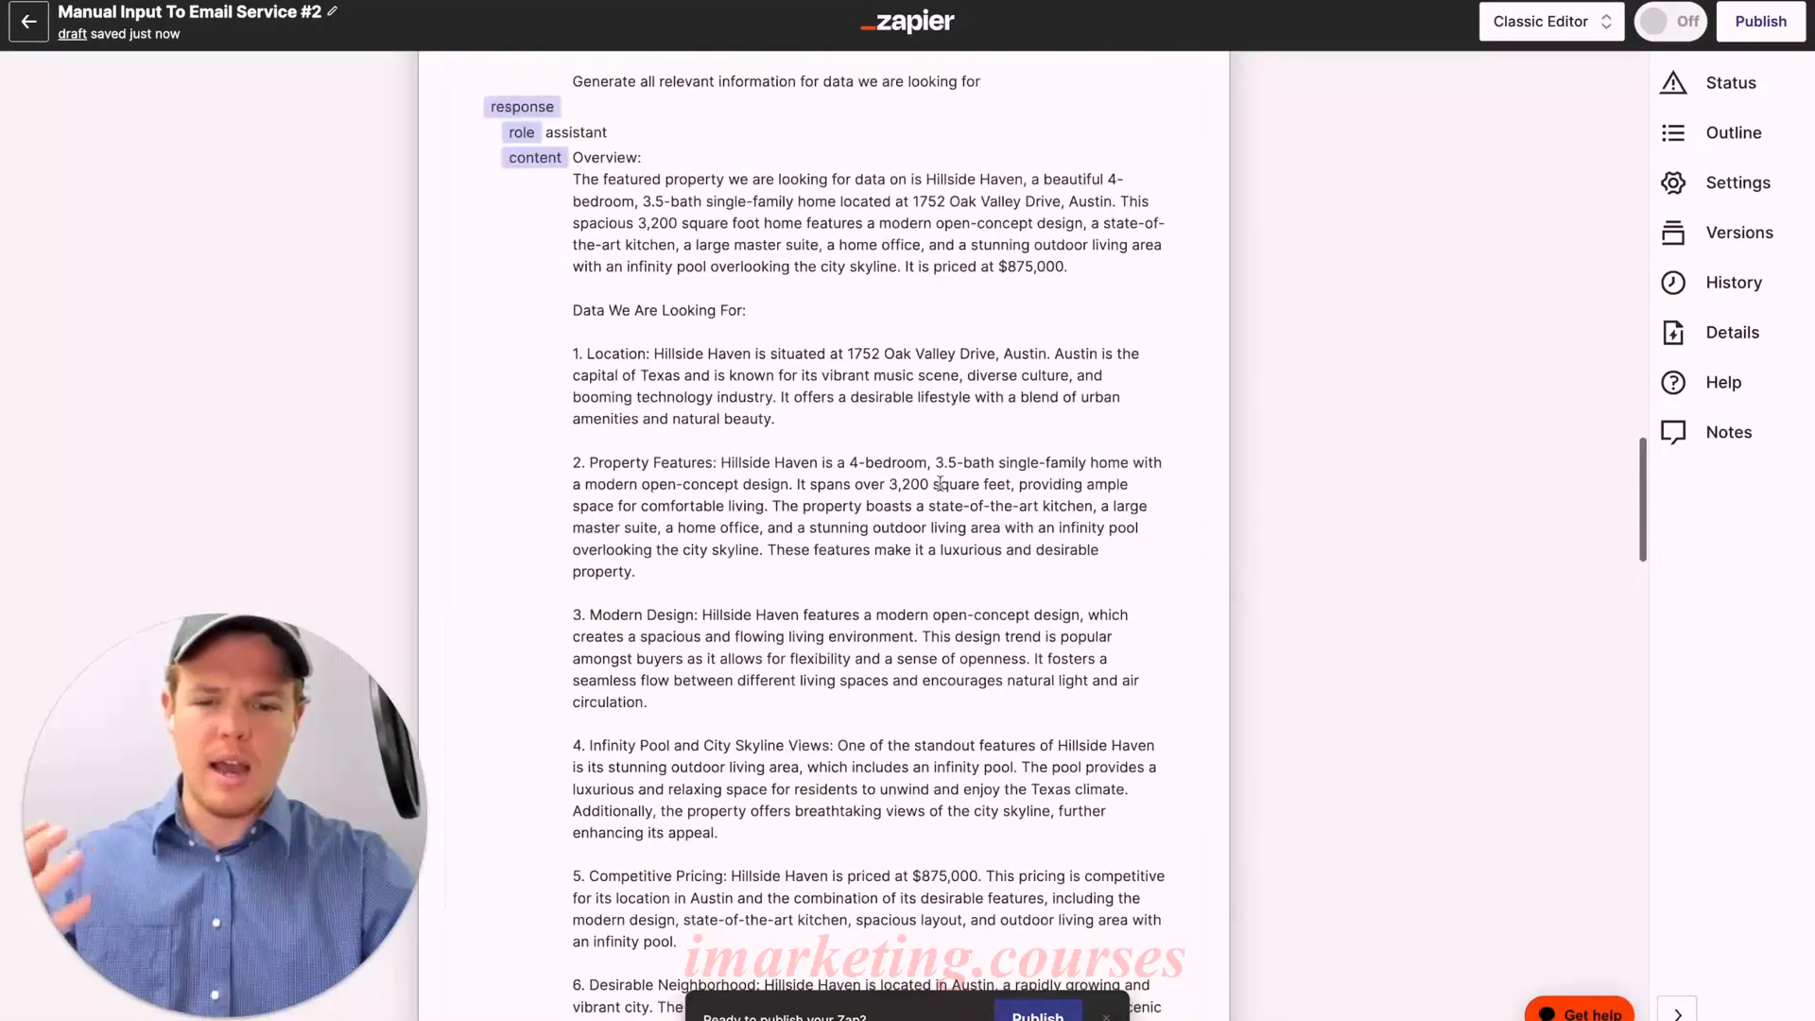
pyautogui.scroll(-7, 941, 484)
pyautogui.scroll(20, 939, 482)
pyautogui.scroll(15, 940, 482)
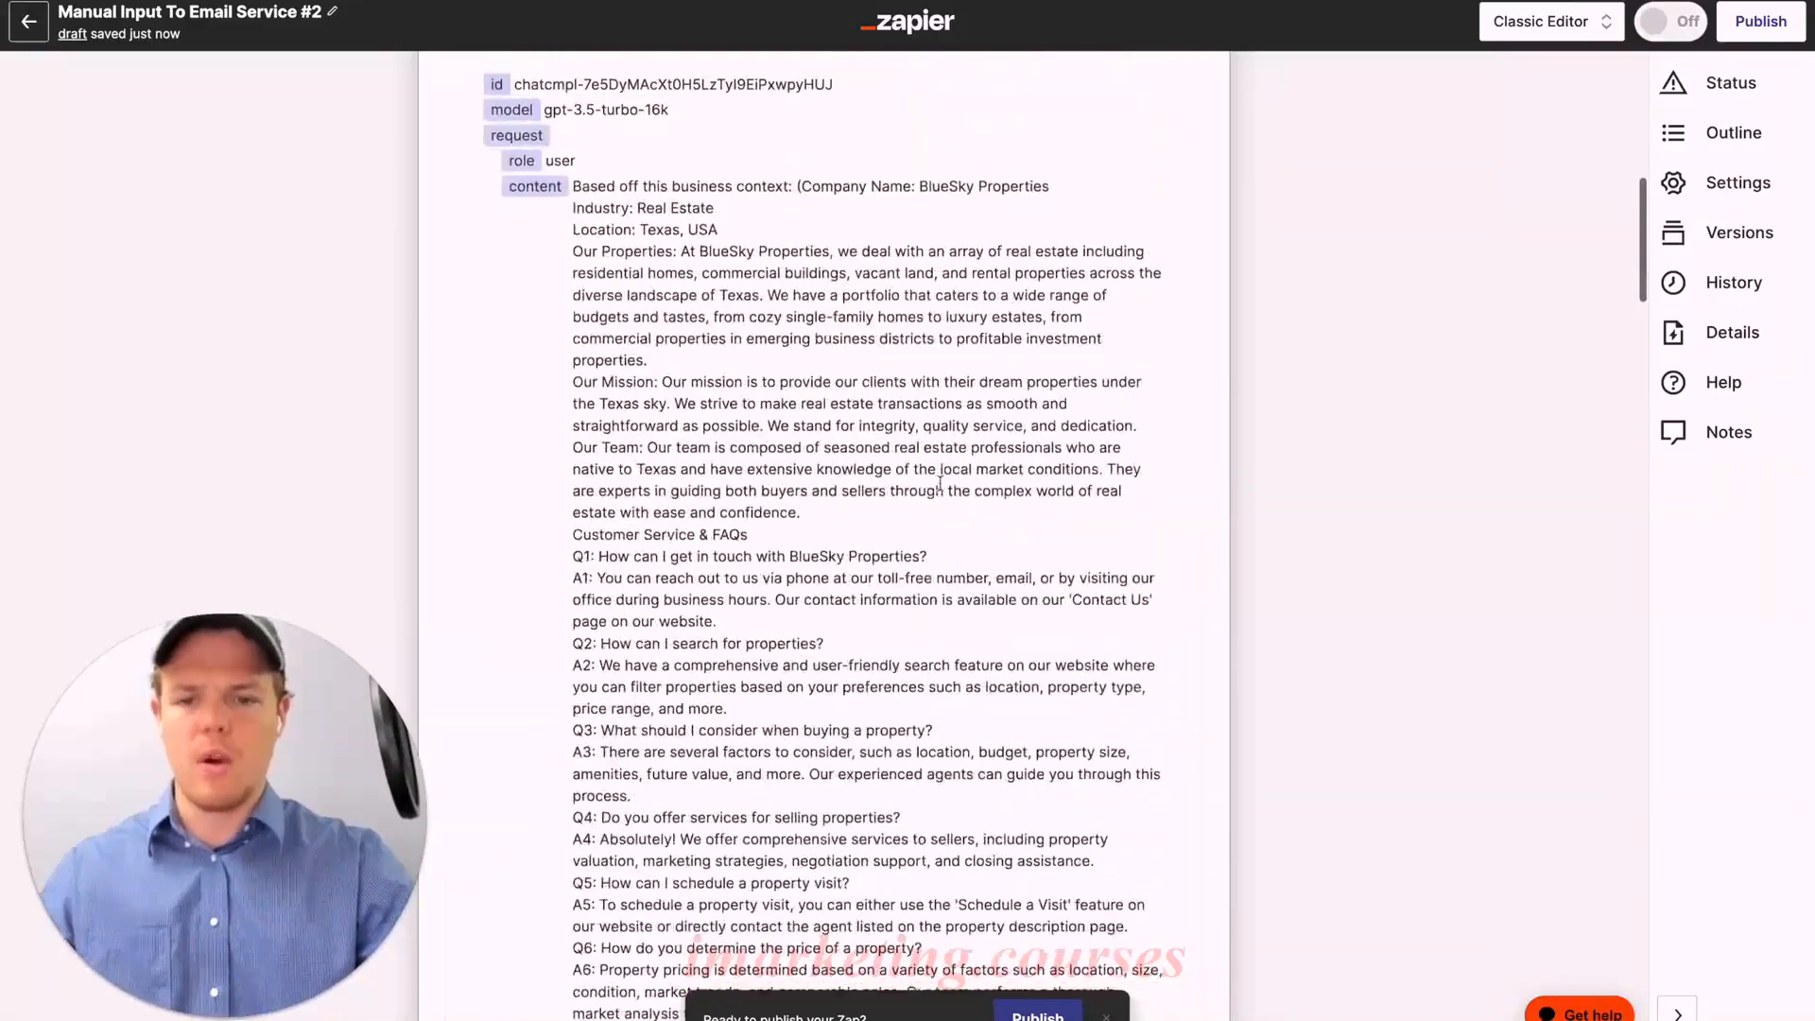
# Step: Add a final 'Parameter: Max of 8 sentences' line to the step 4 ChatGPT user message
pyautogui.click(648, 718)
pyautogui.scroll(-10, 741, 657)
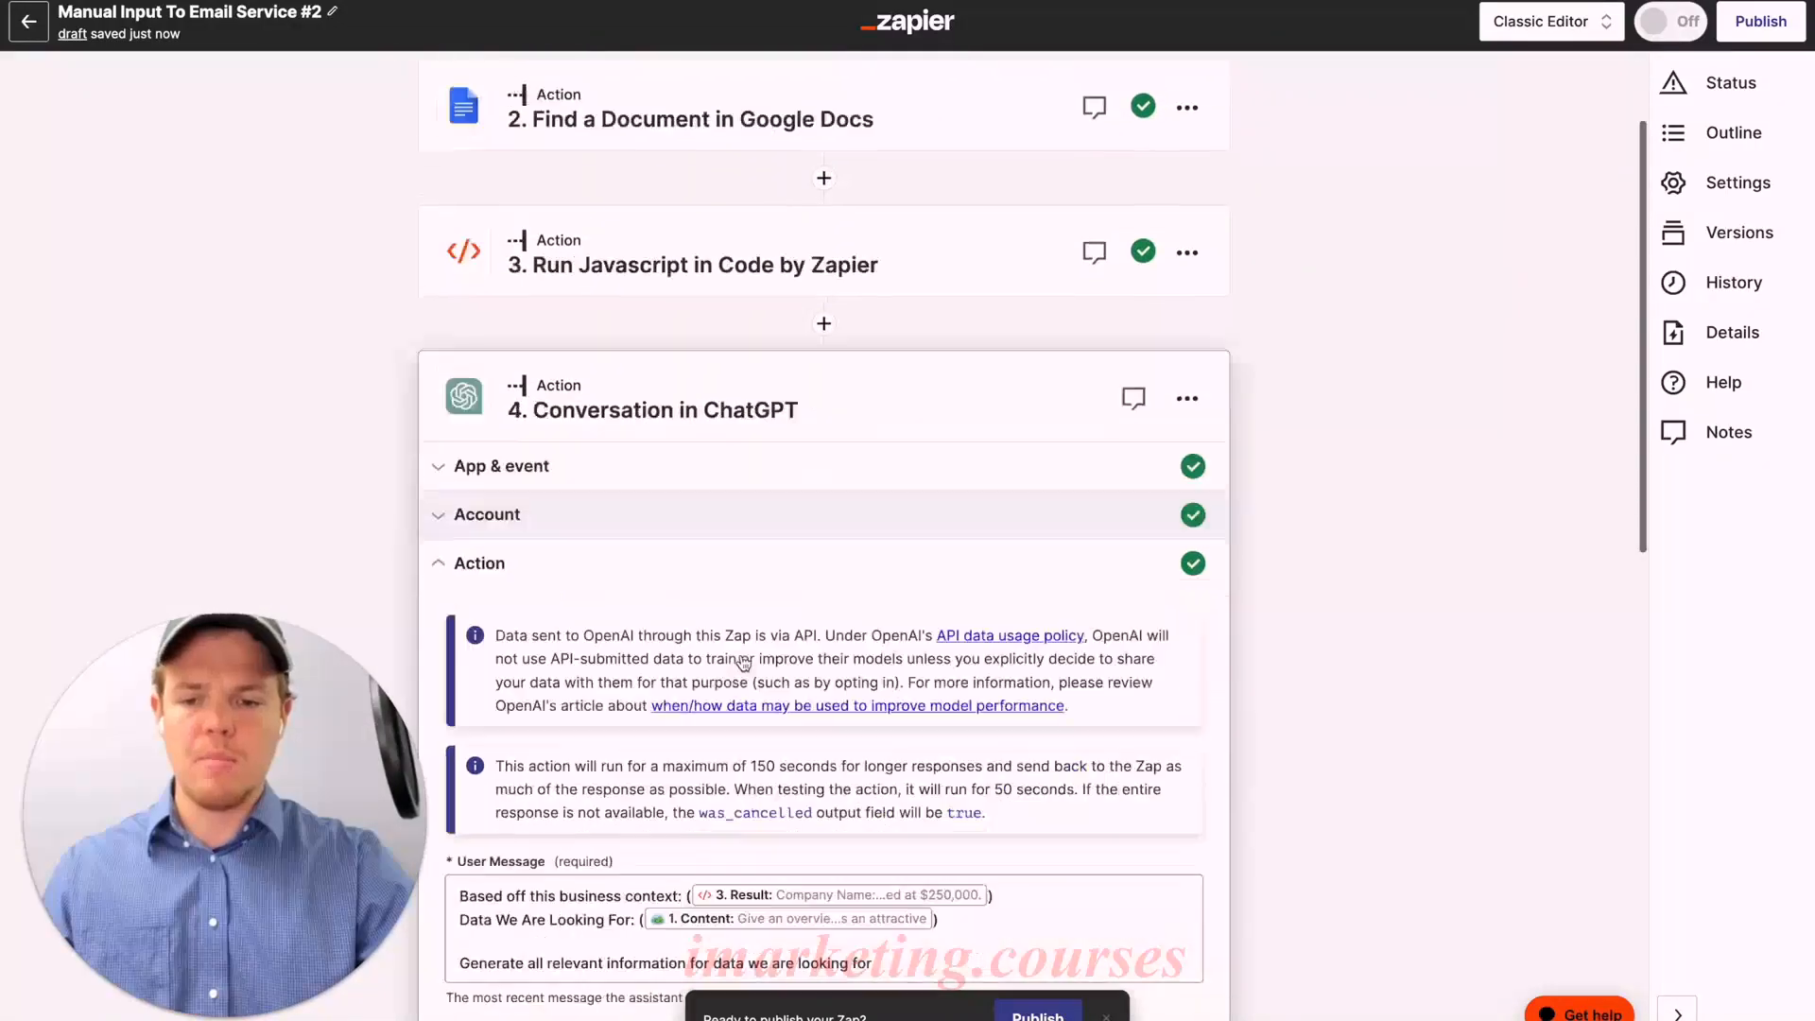
pyautogui.scroll(4, 878, 534)
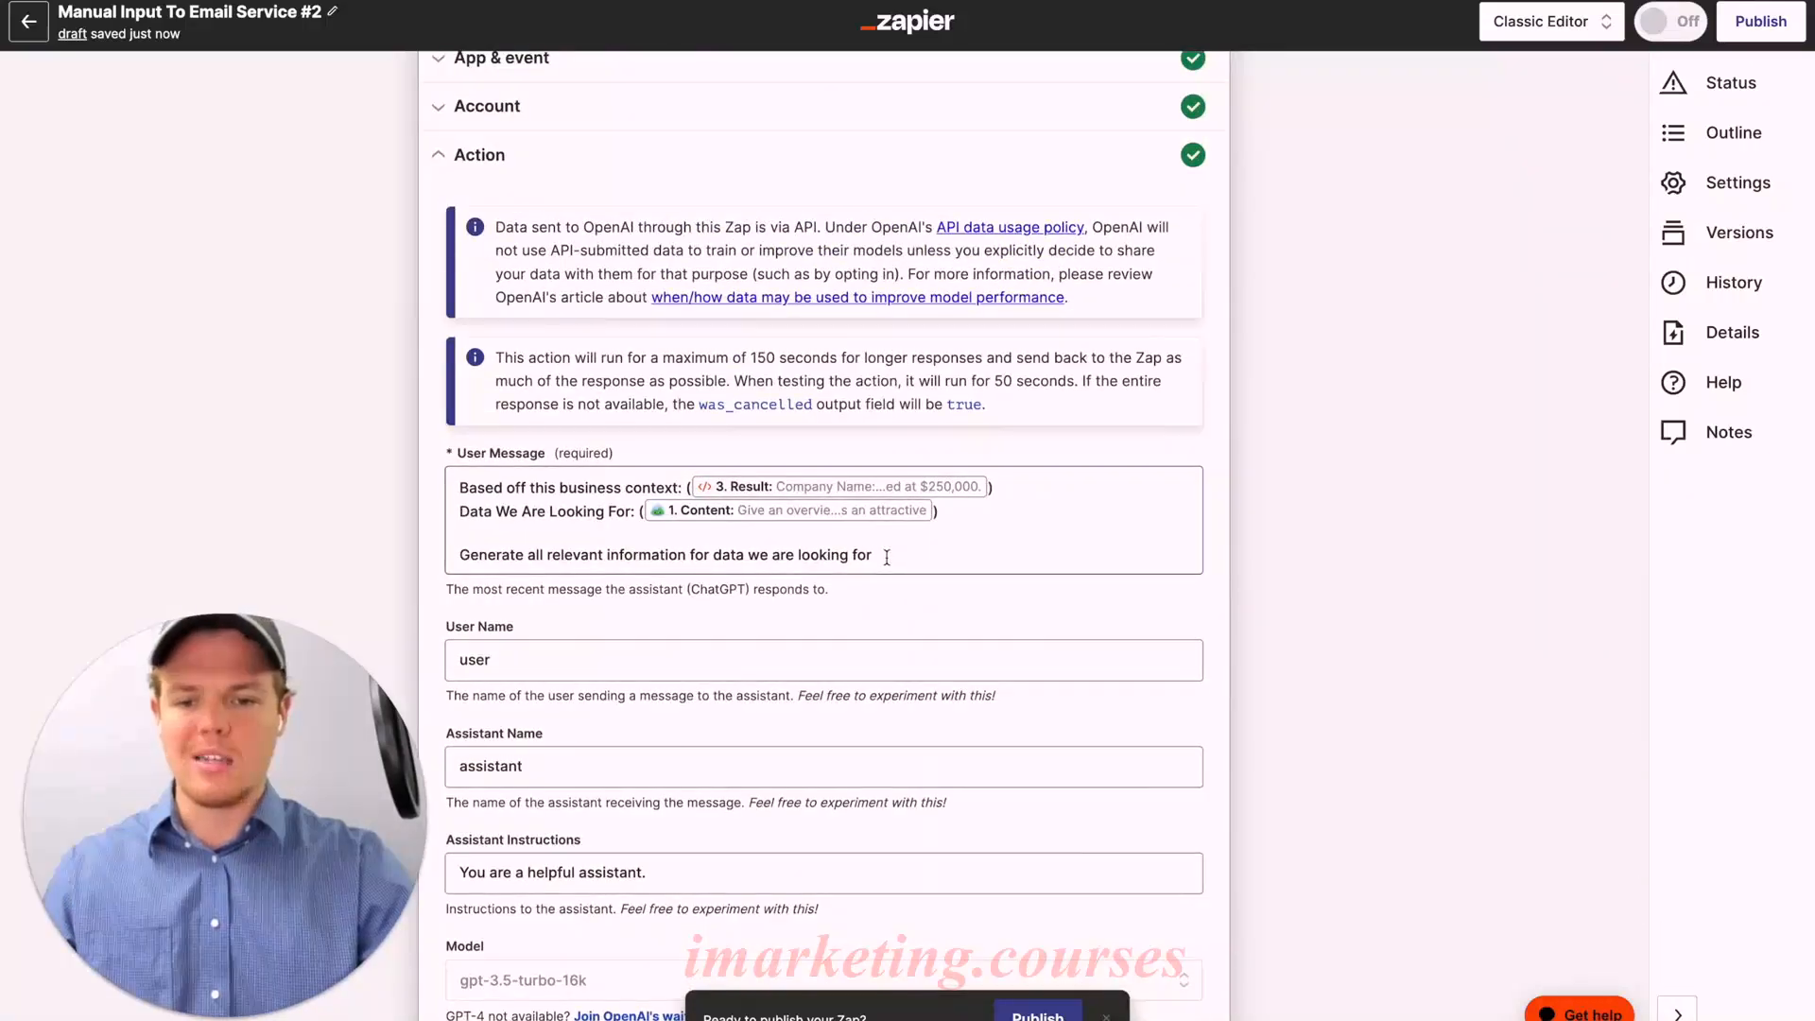
pyautogui.click(888, 554)
pyautogui.press('Return')
pyautogui.write('ParameterL')
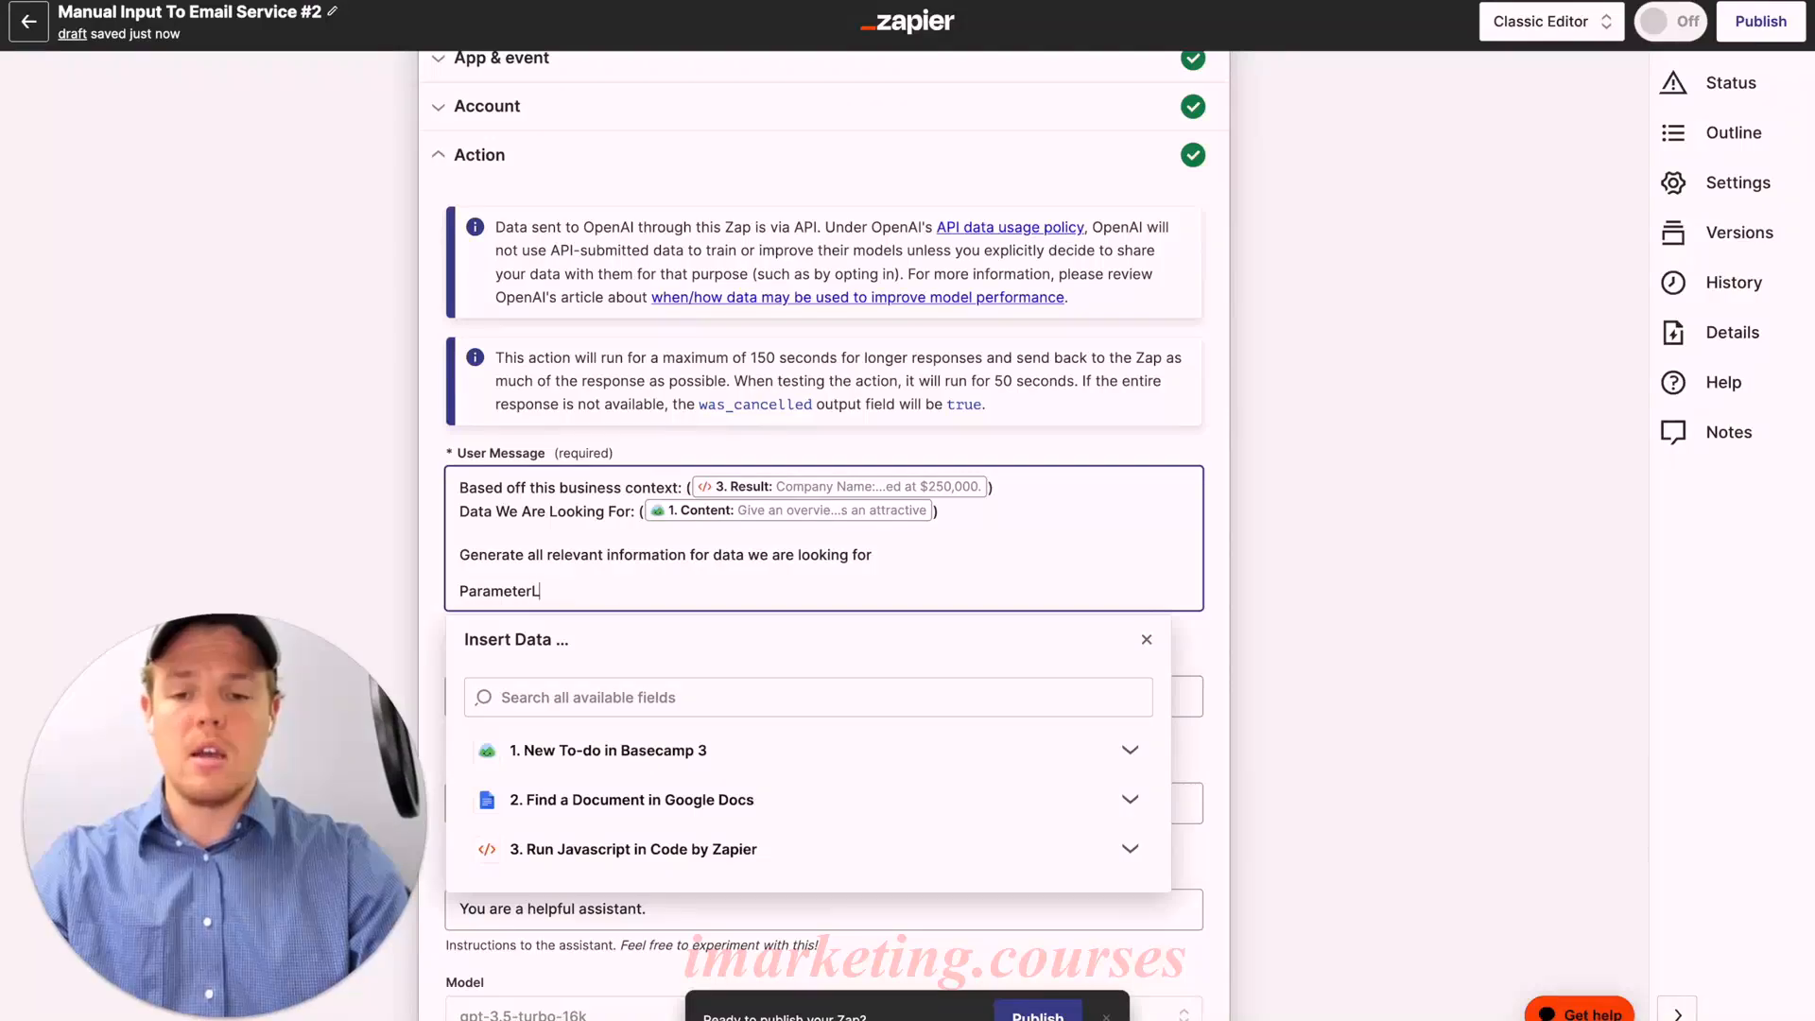
pyautogui.press('BackSpace')
pyautogui.write('r')
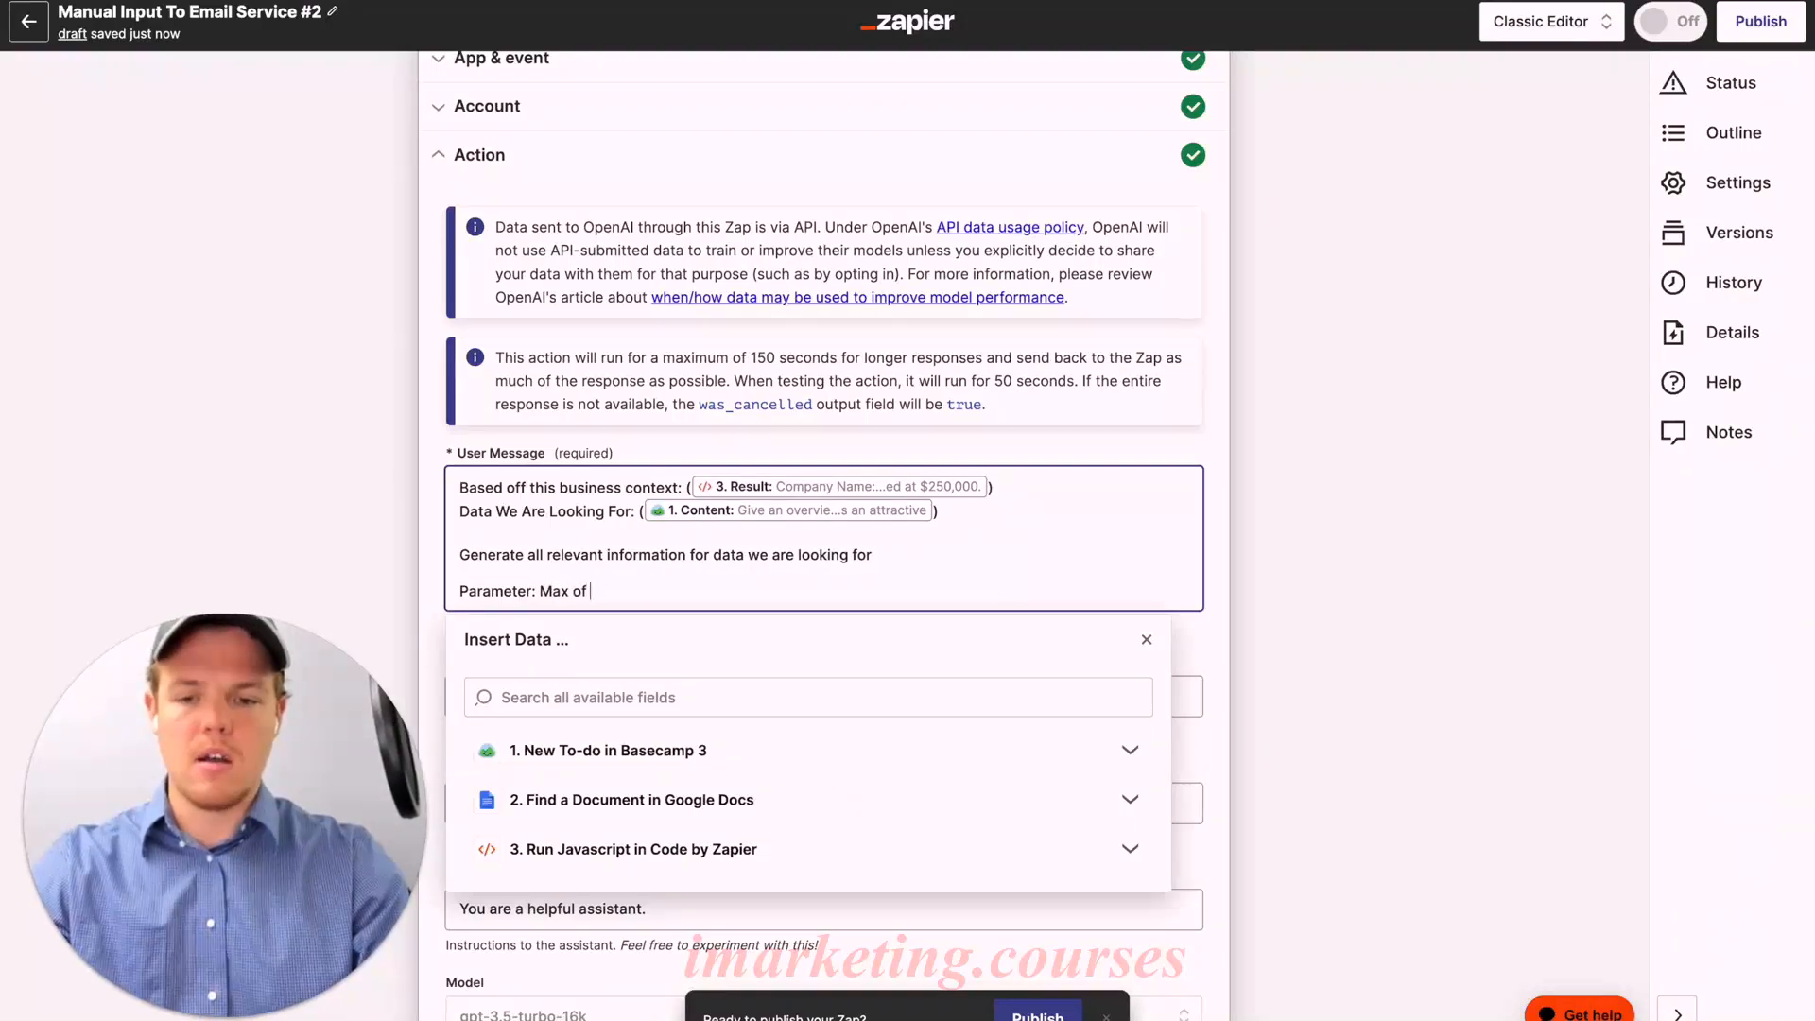
pyautogui.write(': Max of 8 sentences')
pyautogui.click(1202, 643)
# Step: Save the ChatGPT settings and retest the conversation
pyautogui.scroll(-8, 695, 616)
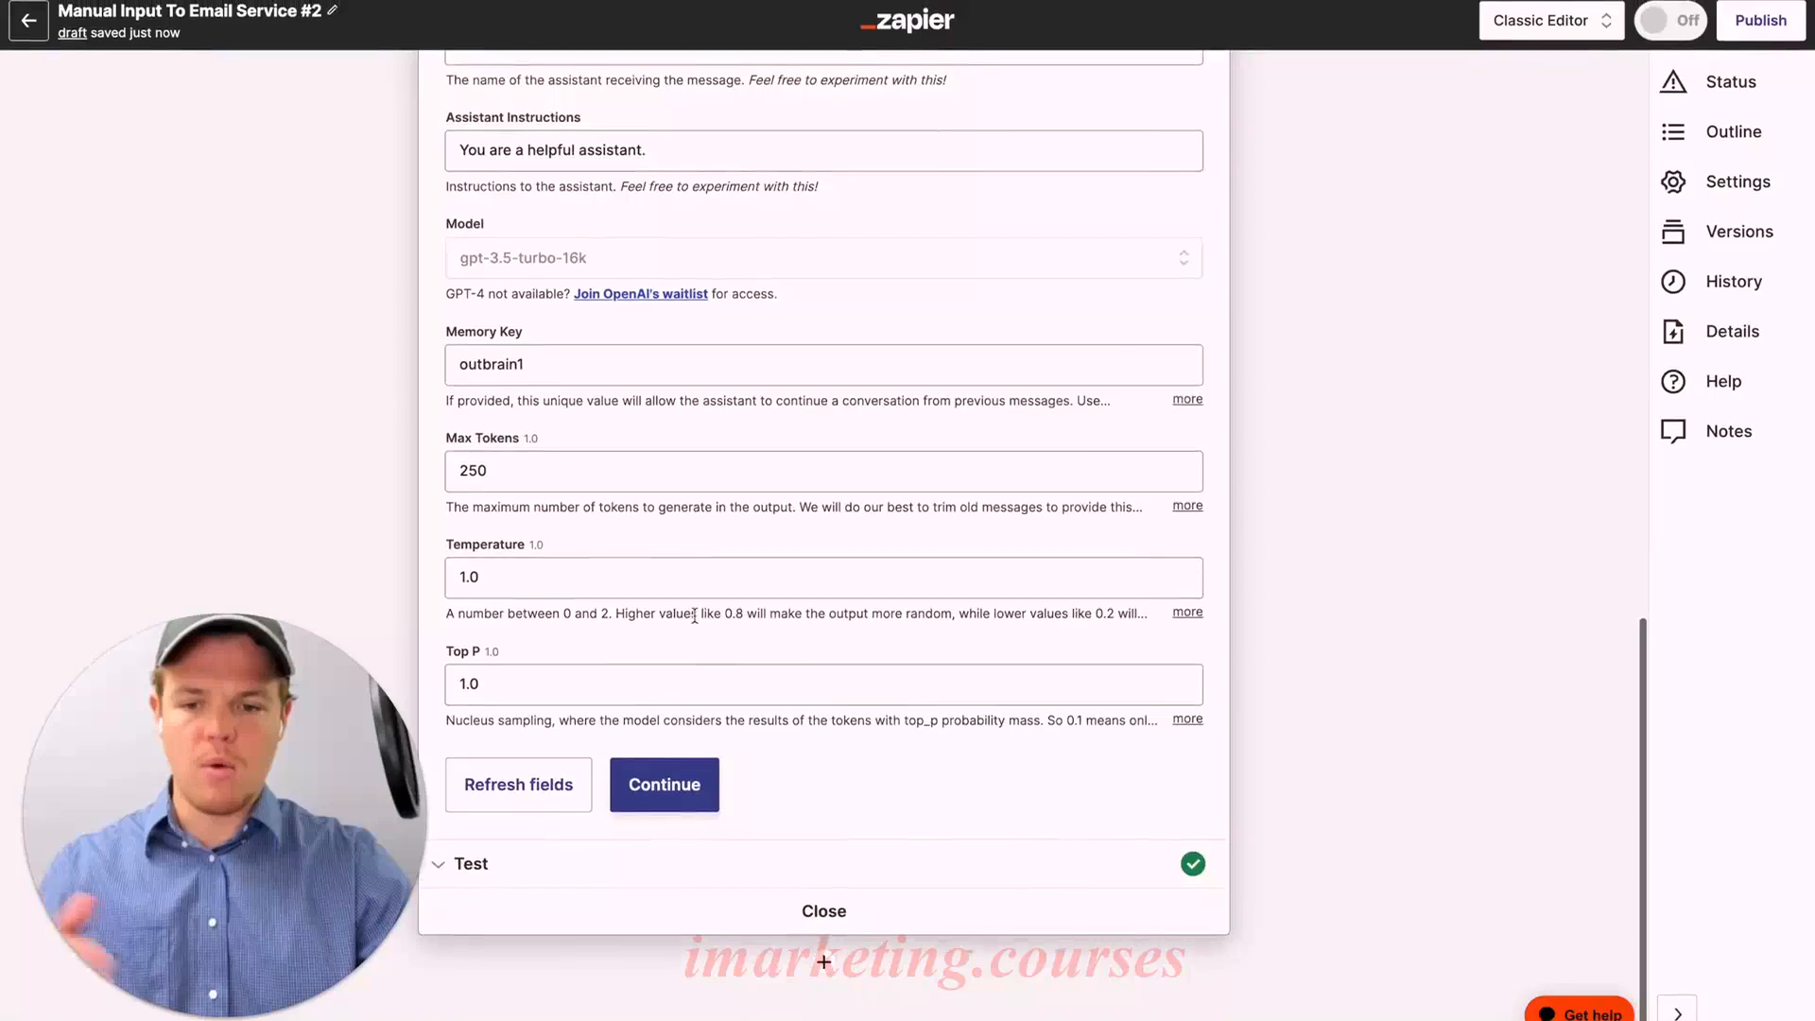
pyautogui.click(664, 784)
pyautogui.scroll(-15, 771, 579)
pyautogui.scroll(-10, 770, 579)
pyautogui.click(514, 834)
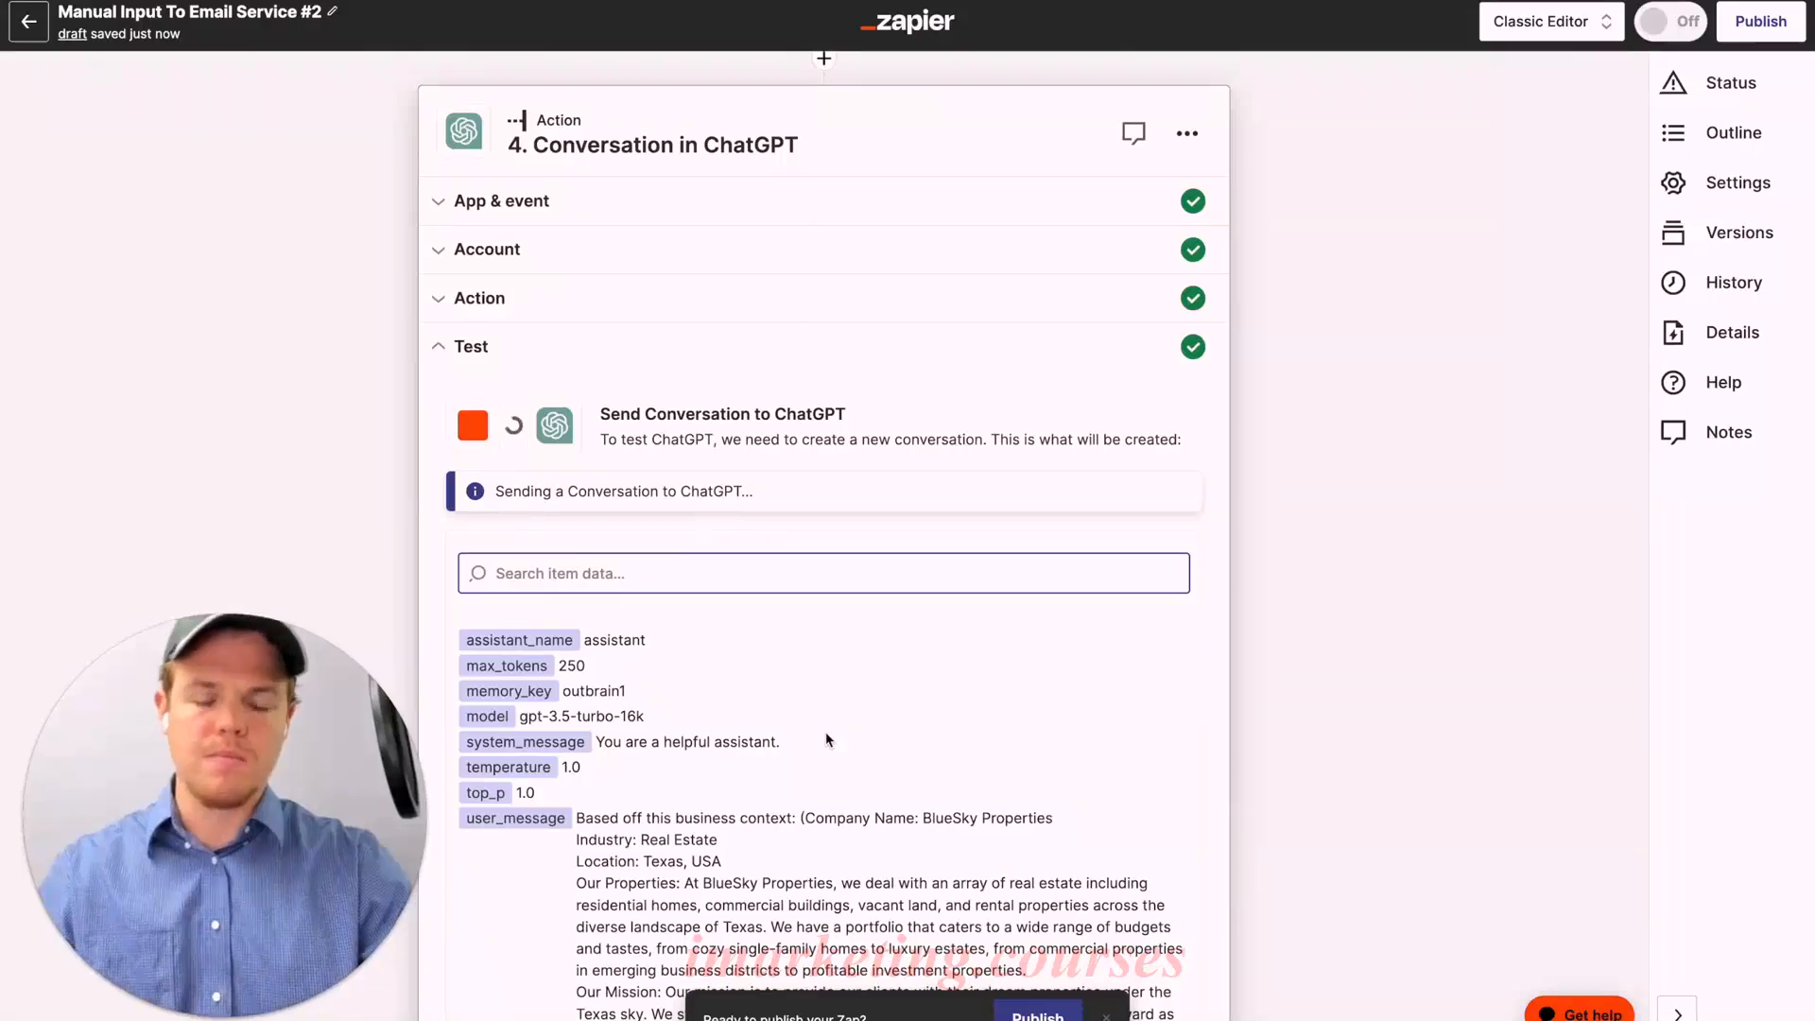
# Step: Scroll through the five-paragraph Hillside Haven overview returned by the retest
pyautogui.scroll(-10, 1339, 580)
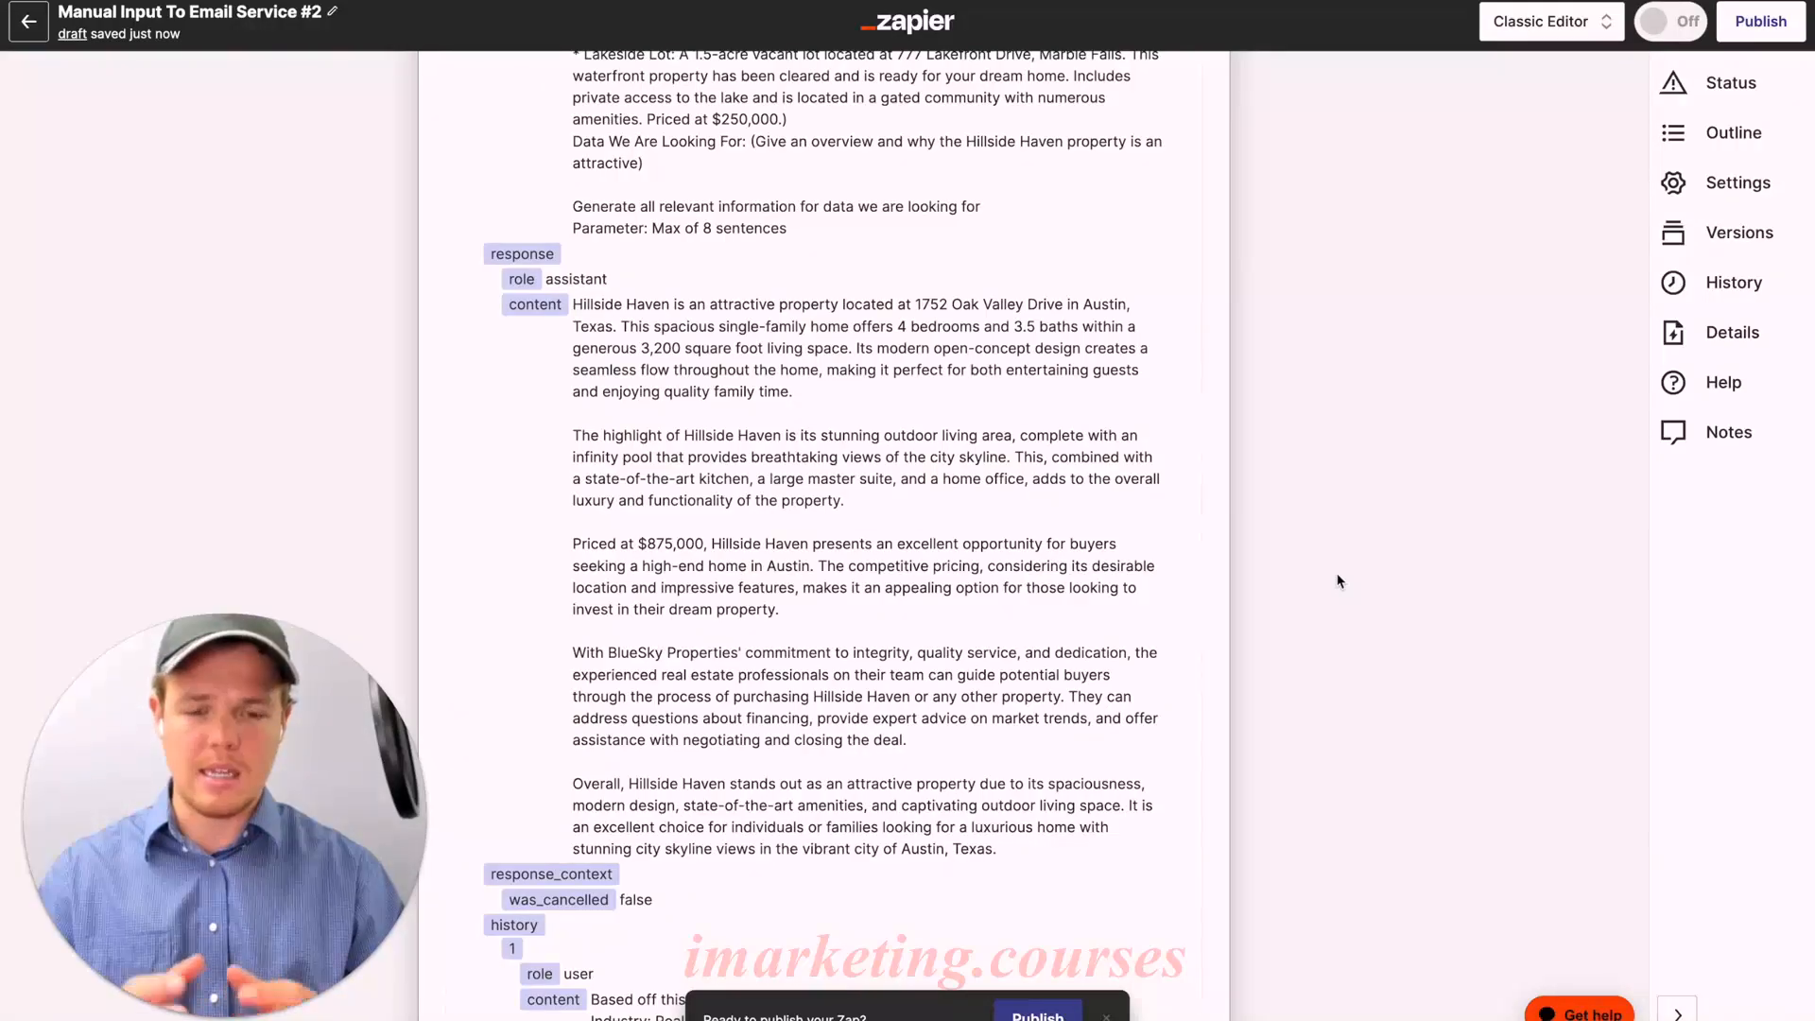
pyautogui.scroll(-20, 1338, 581)
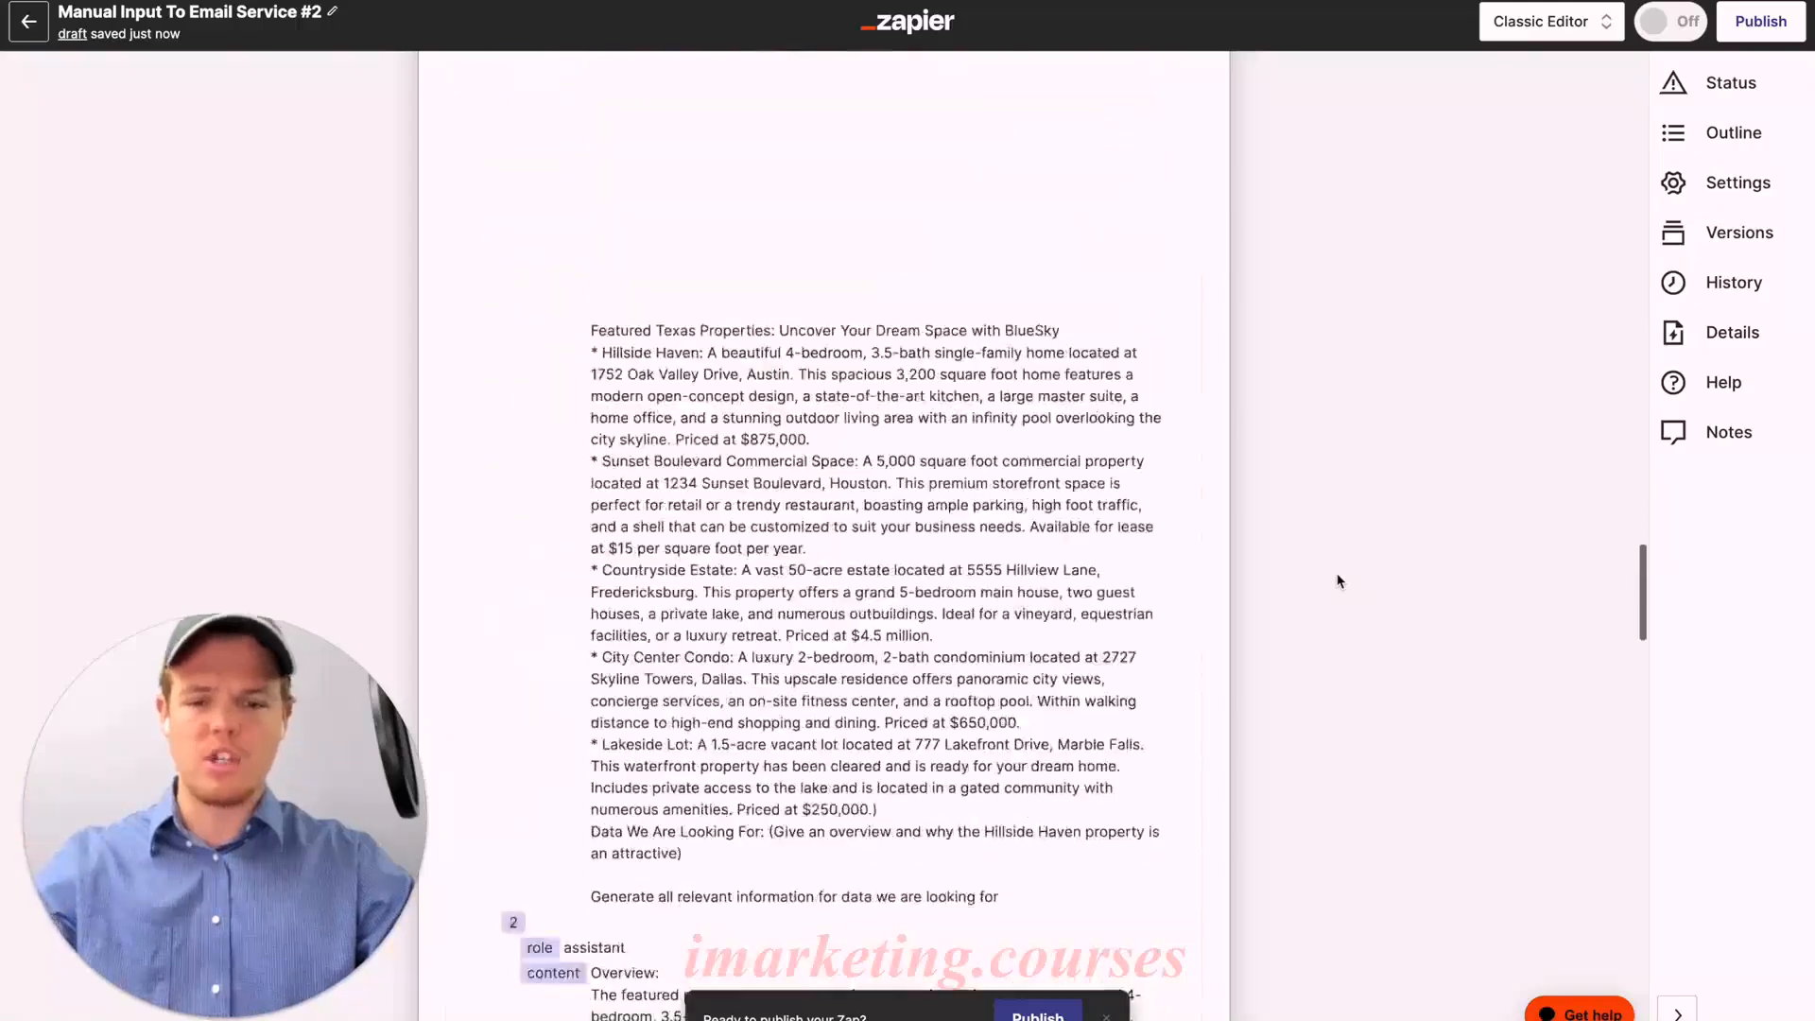
pyautogui.scroll(-10, 1324, 587)
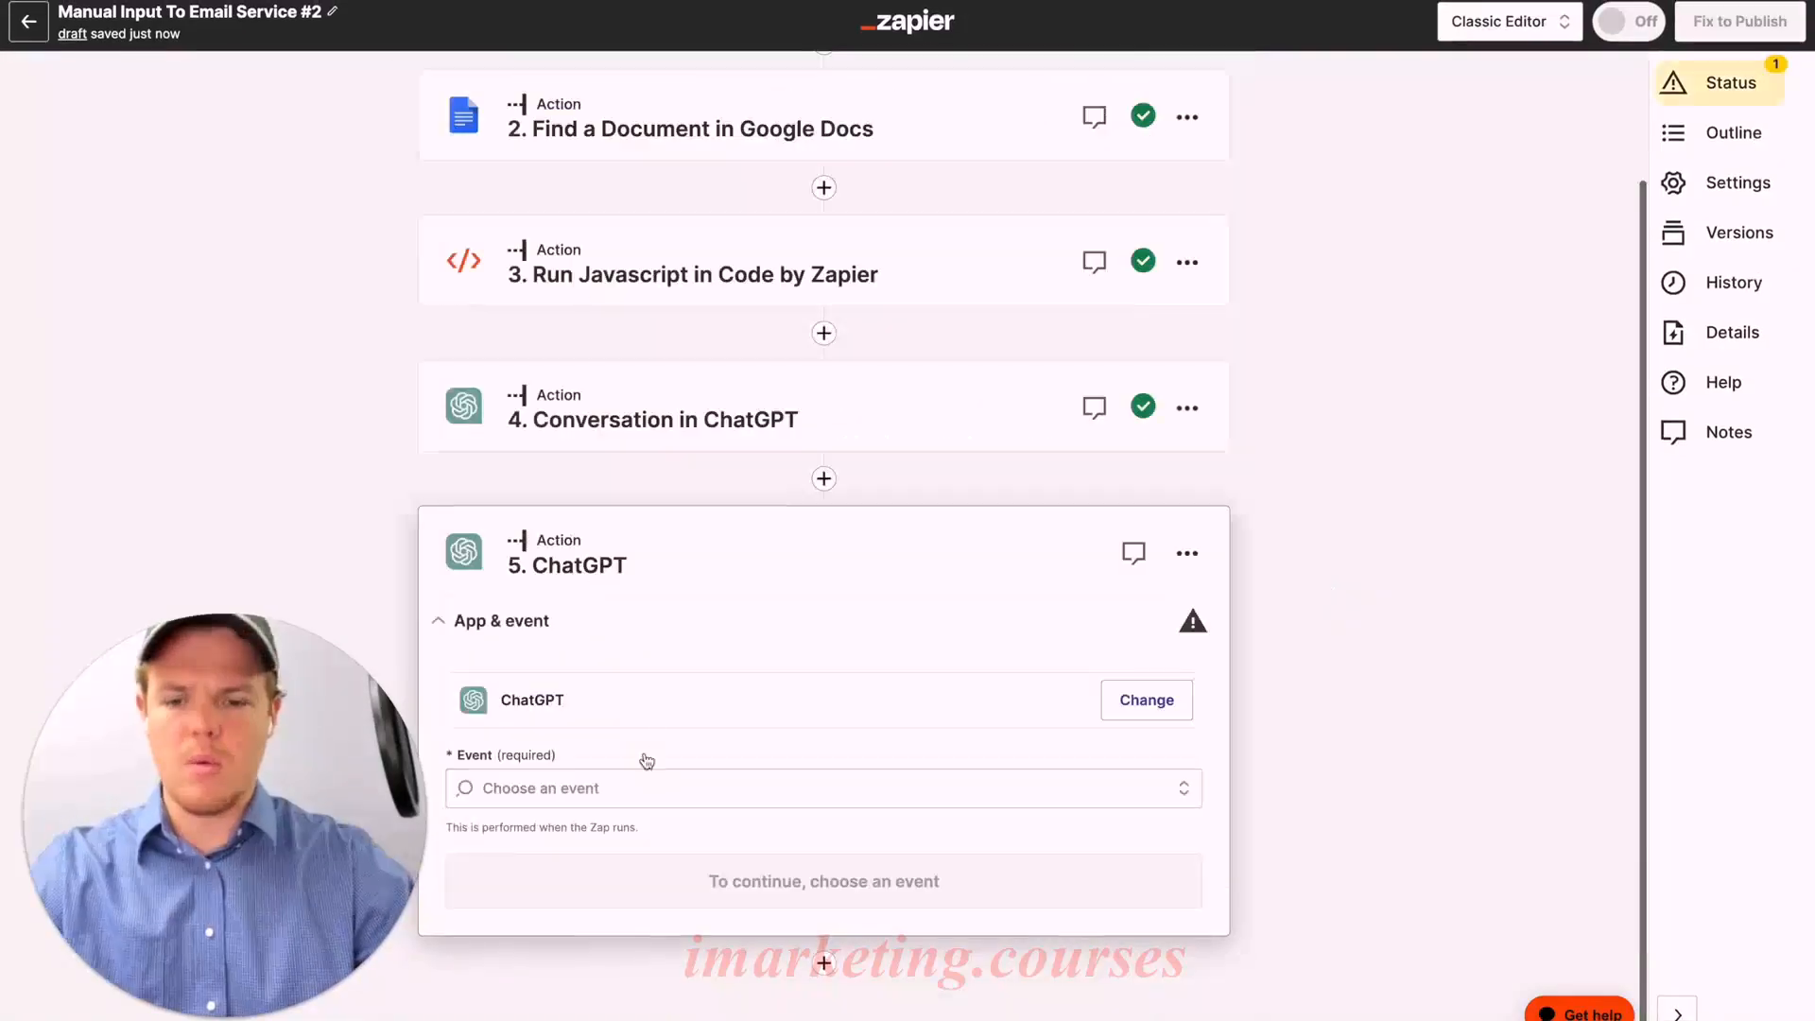
# Step: Set step 5 to the ChatGPT Conversation event using the connected ChatGPT account
pyautogui.click(662, 775)
pyautogui.click(616, 862)
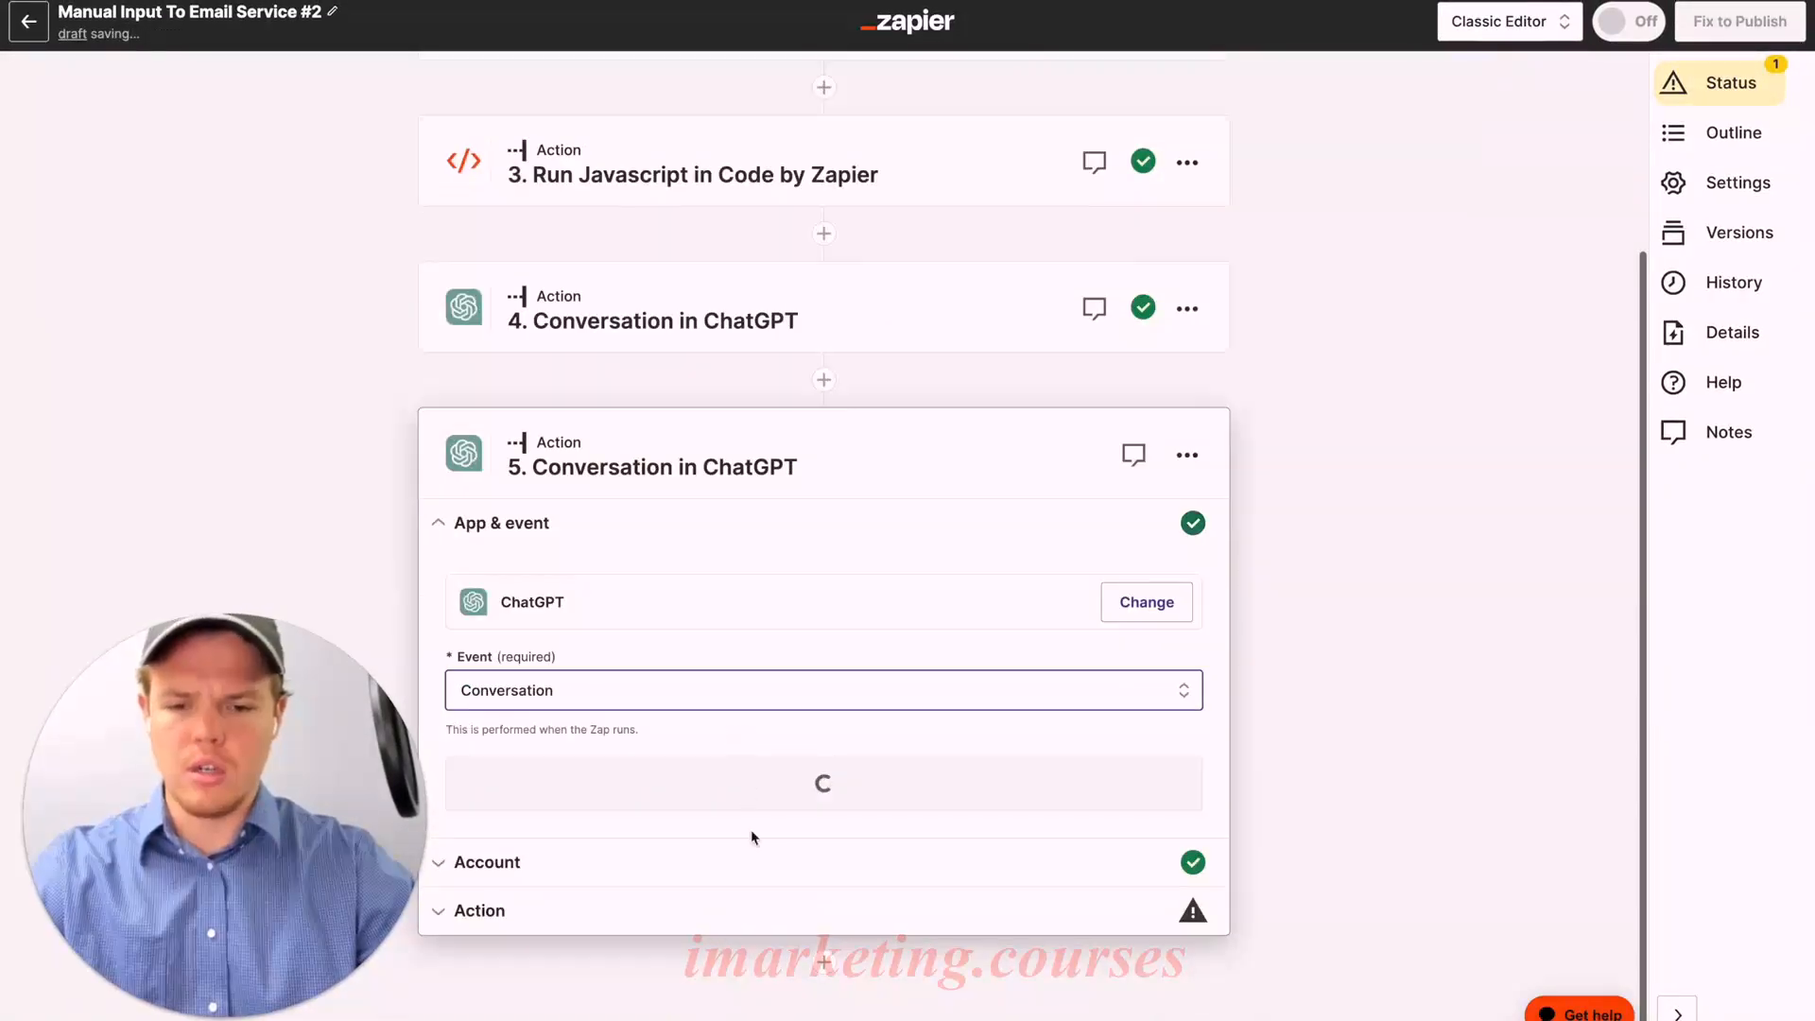
pyautogui.click(781, 799)
pyautogui.click(526, 847)
pyautogui.scroll(-2, 753, 765)
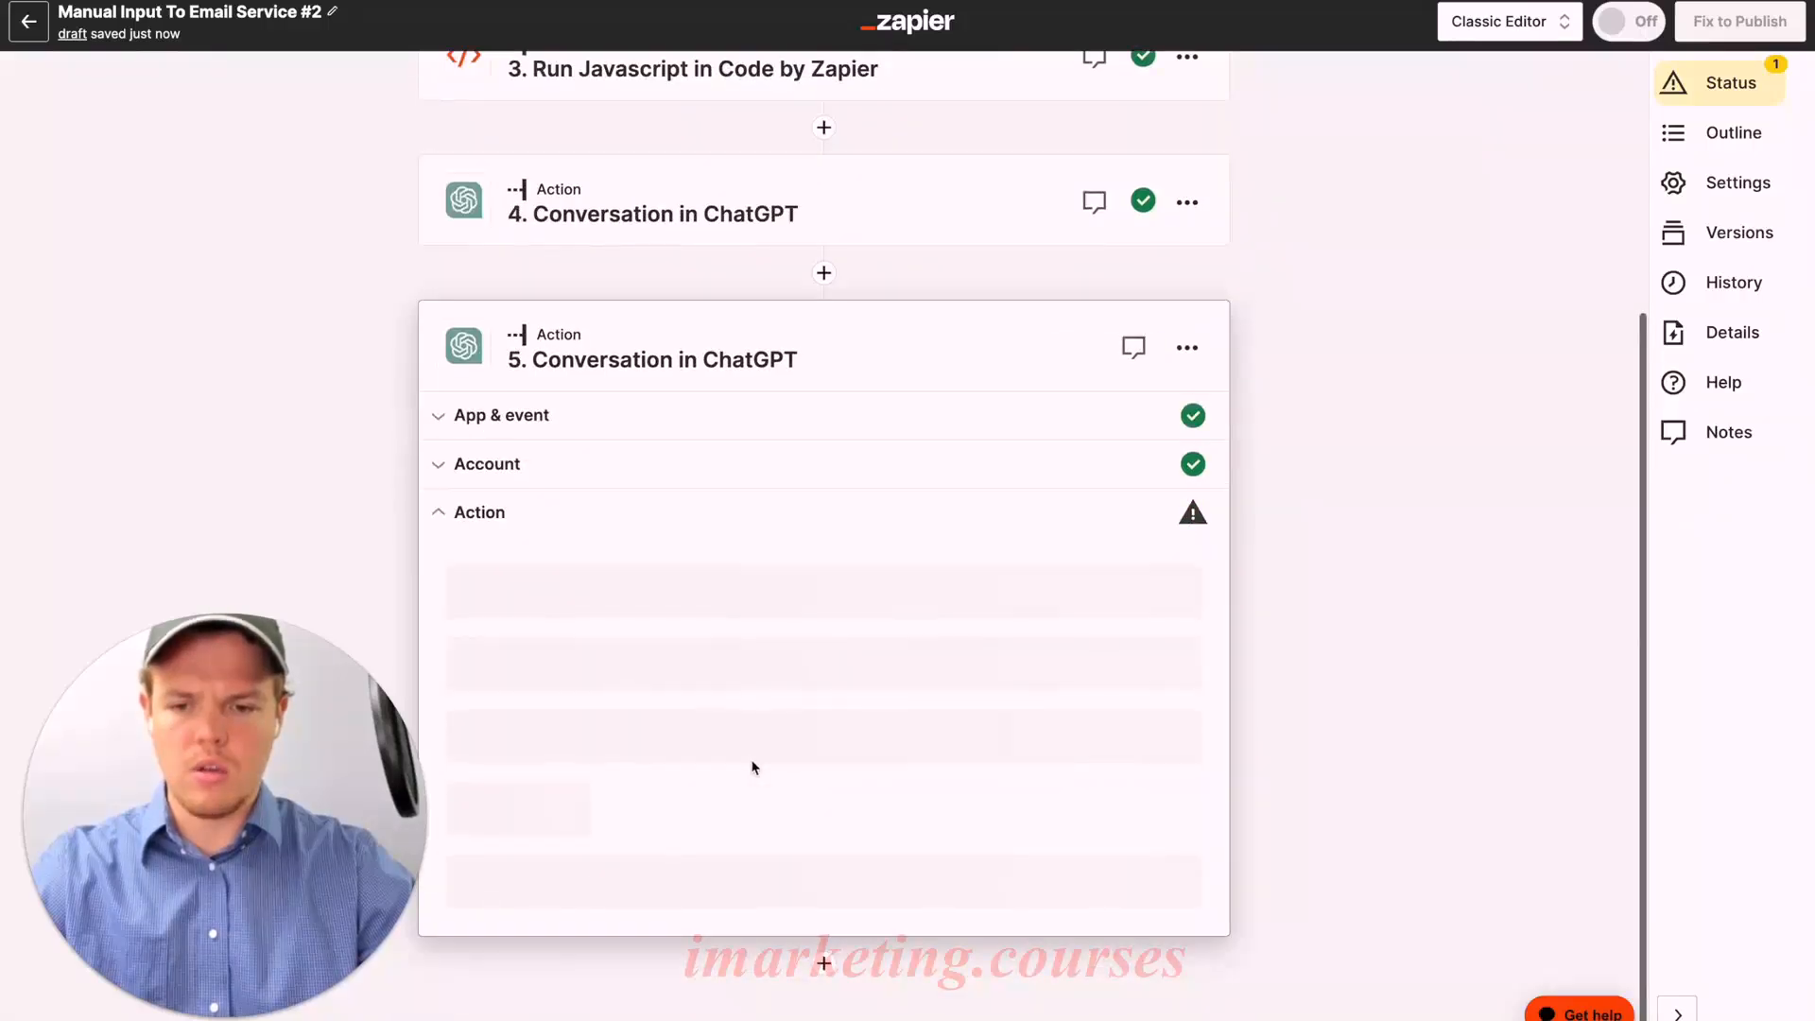
# Step: Begin the user message with real estate company context and 'we are generating an email subject based on'
pyautogui.click(709, 842)
pyautogui.write('Context')
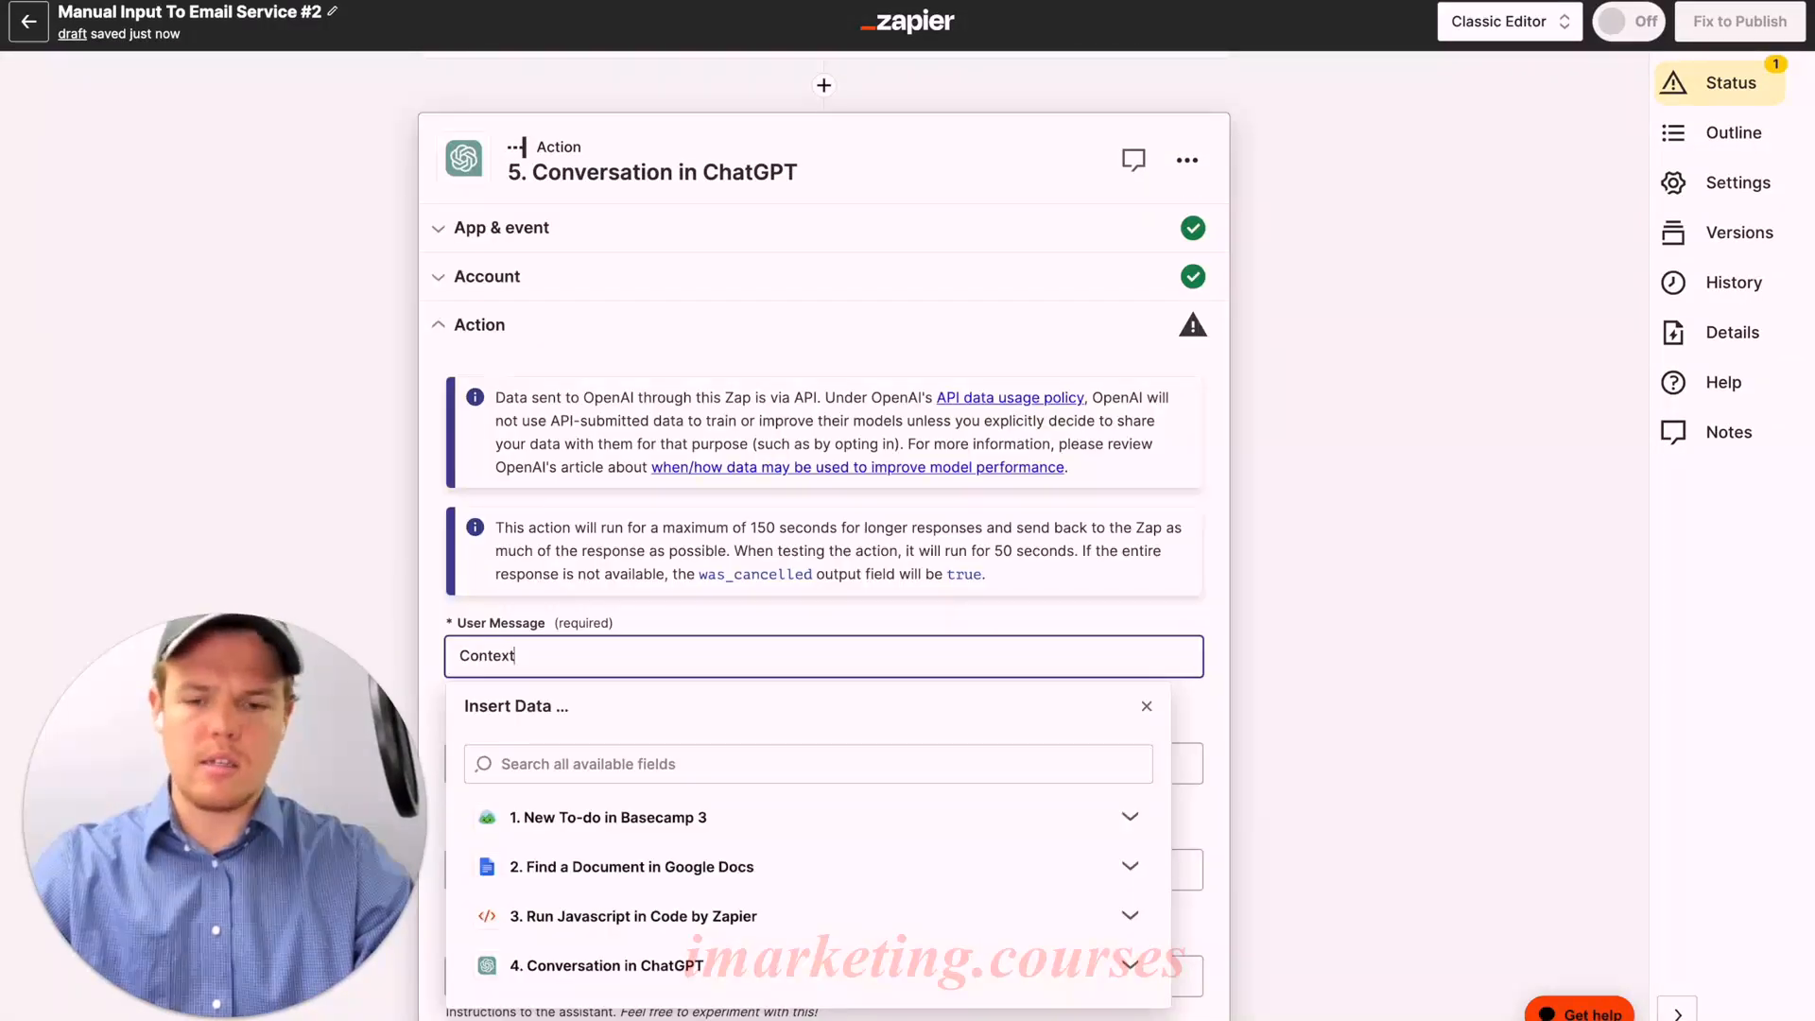
pyautogui.write(': We are a real estate company calle')
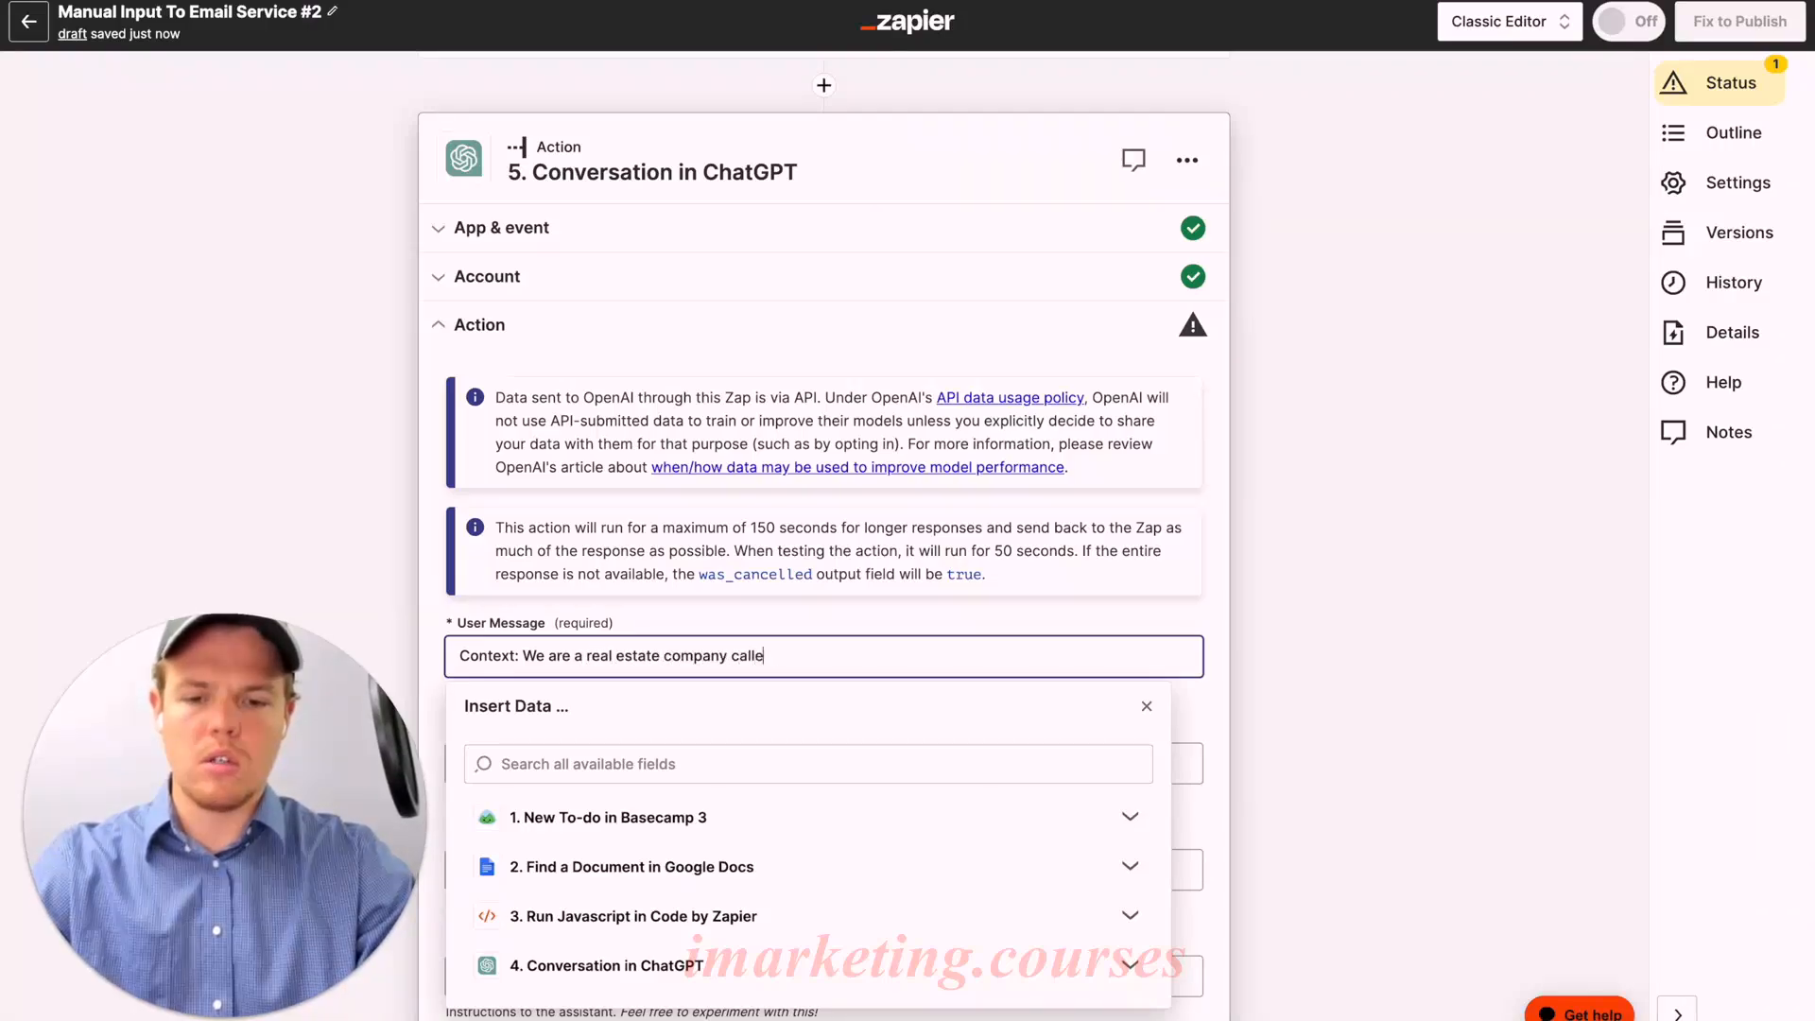
pyautogui.scroll(6, 759, 408)
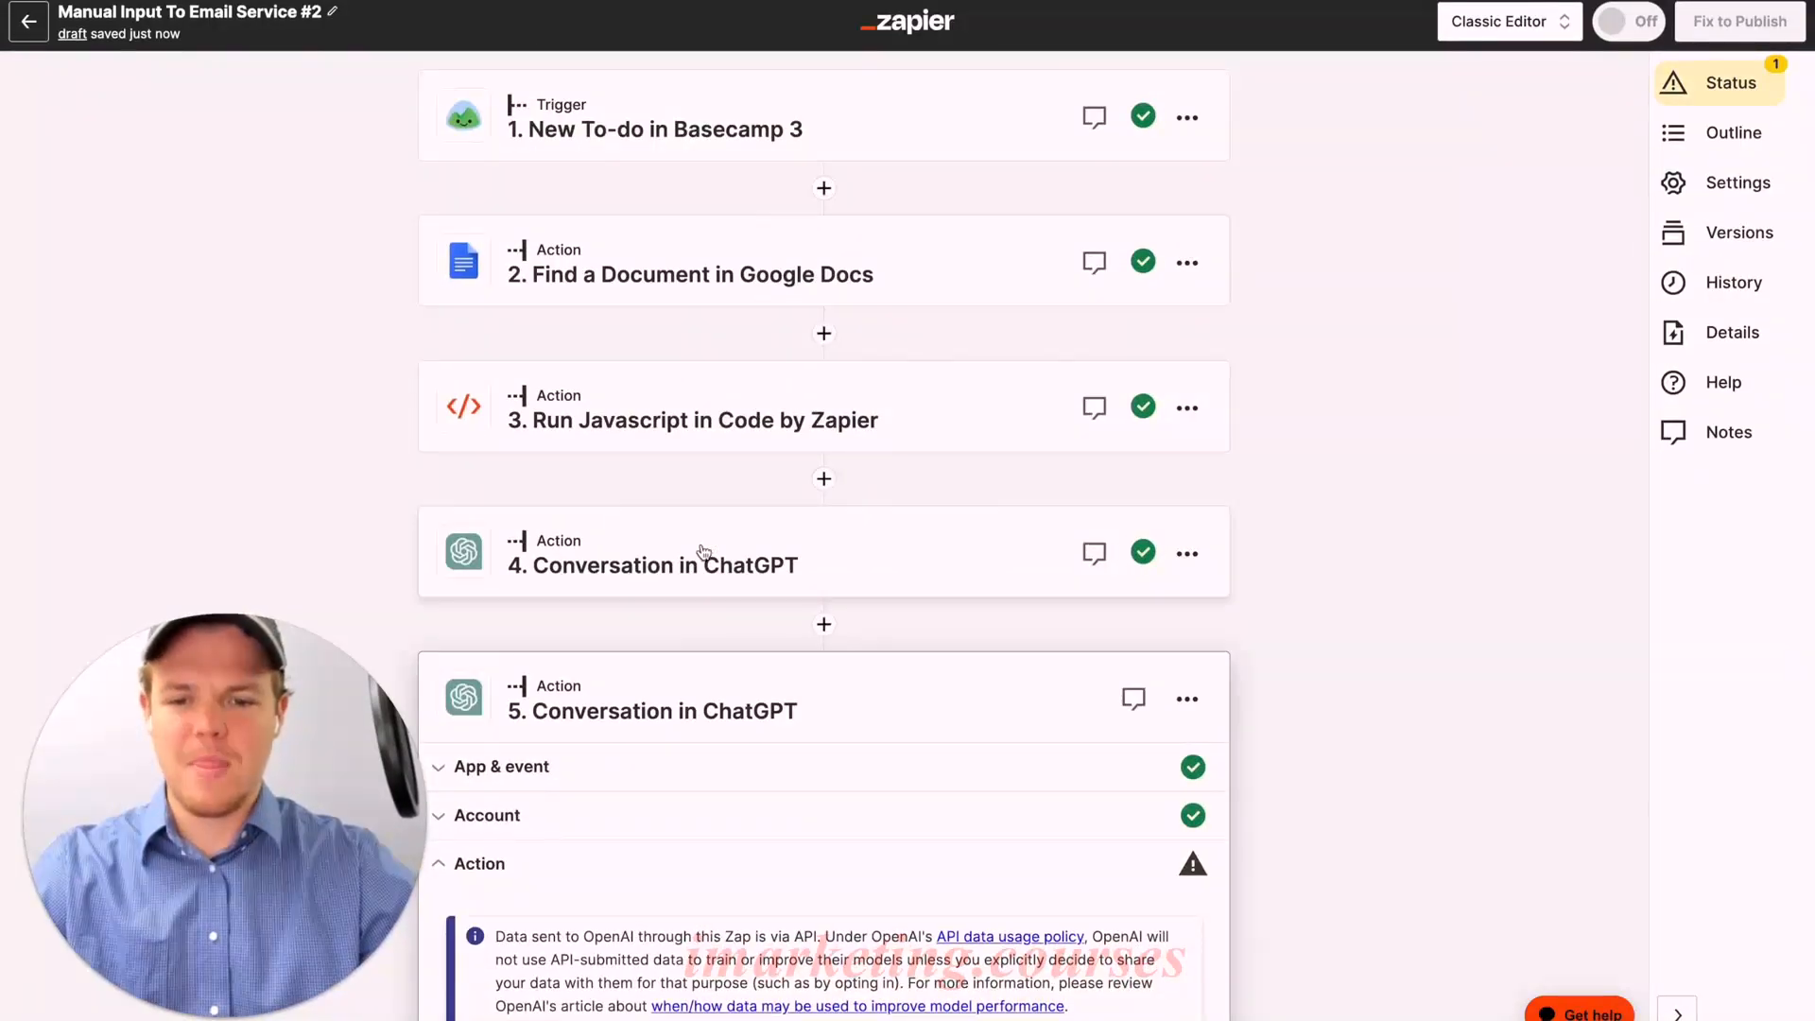
pyautogui.scroll(-6, 704, 555)
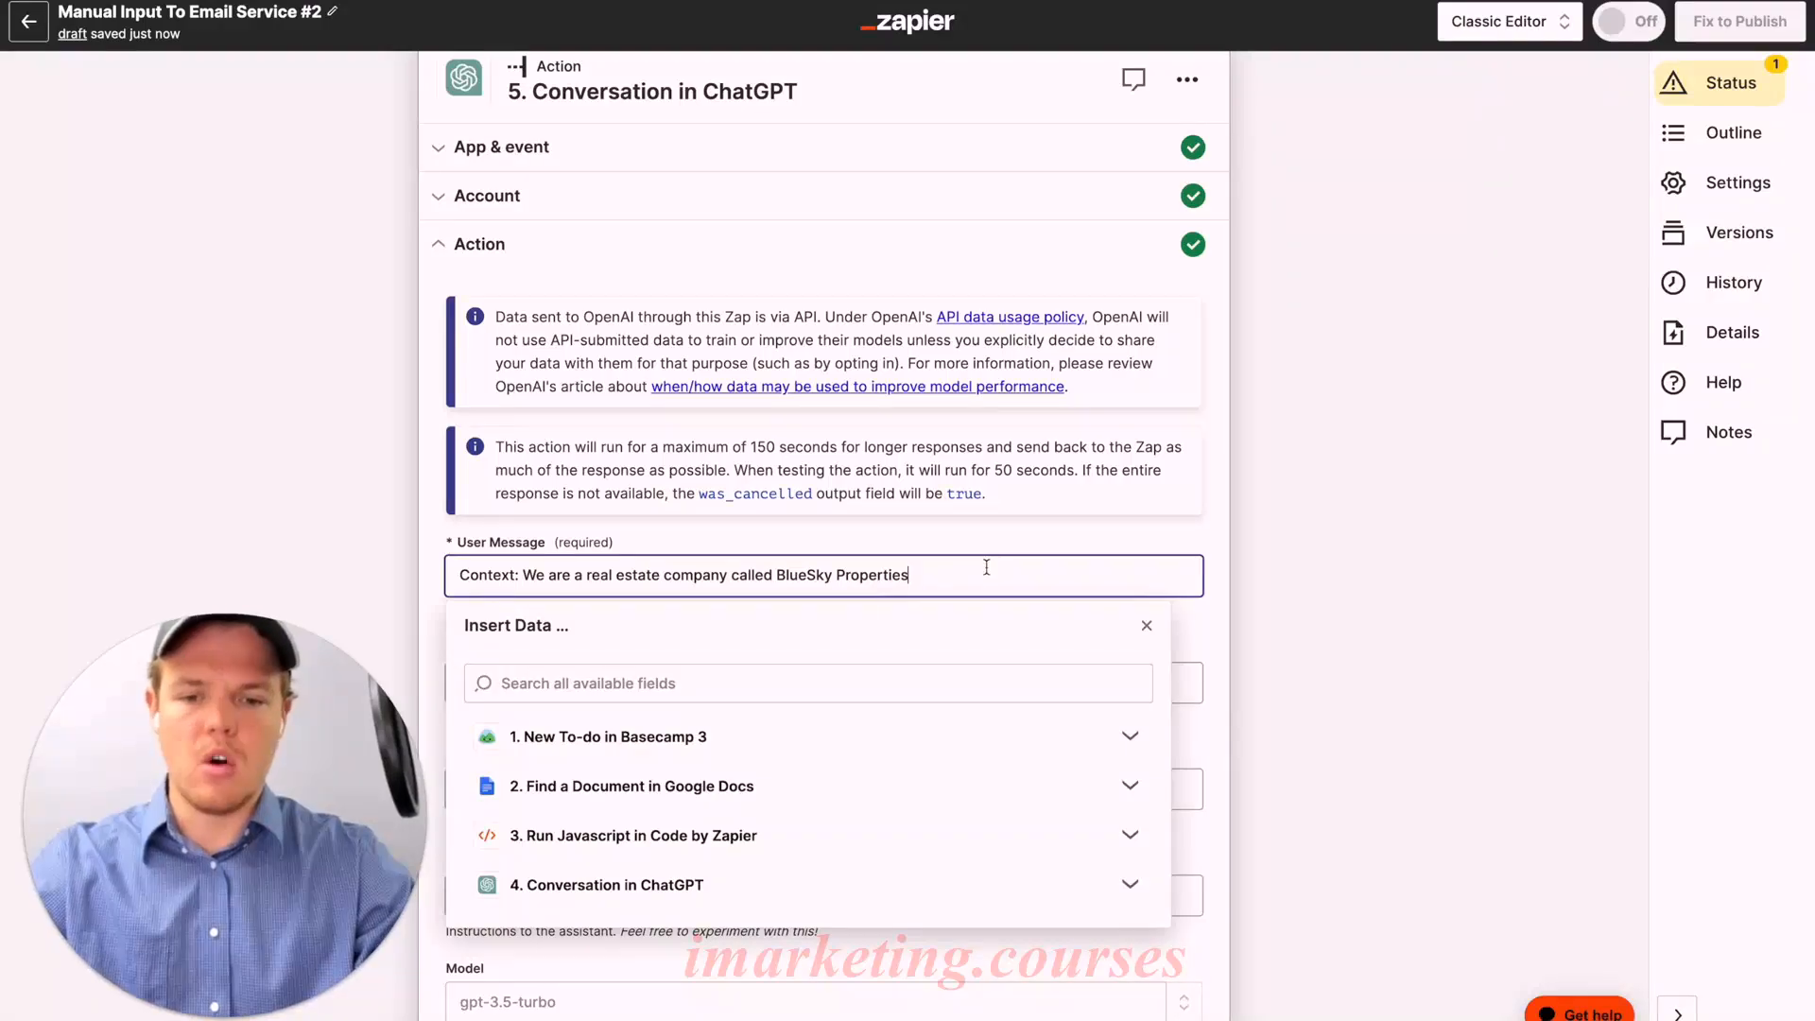
pyautogui.write('we are generating an email subject based on: (')
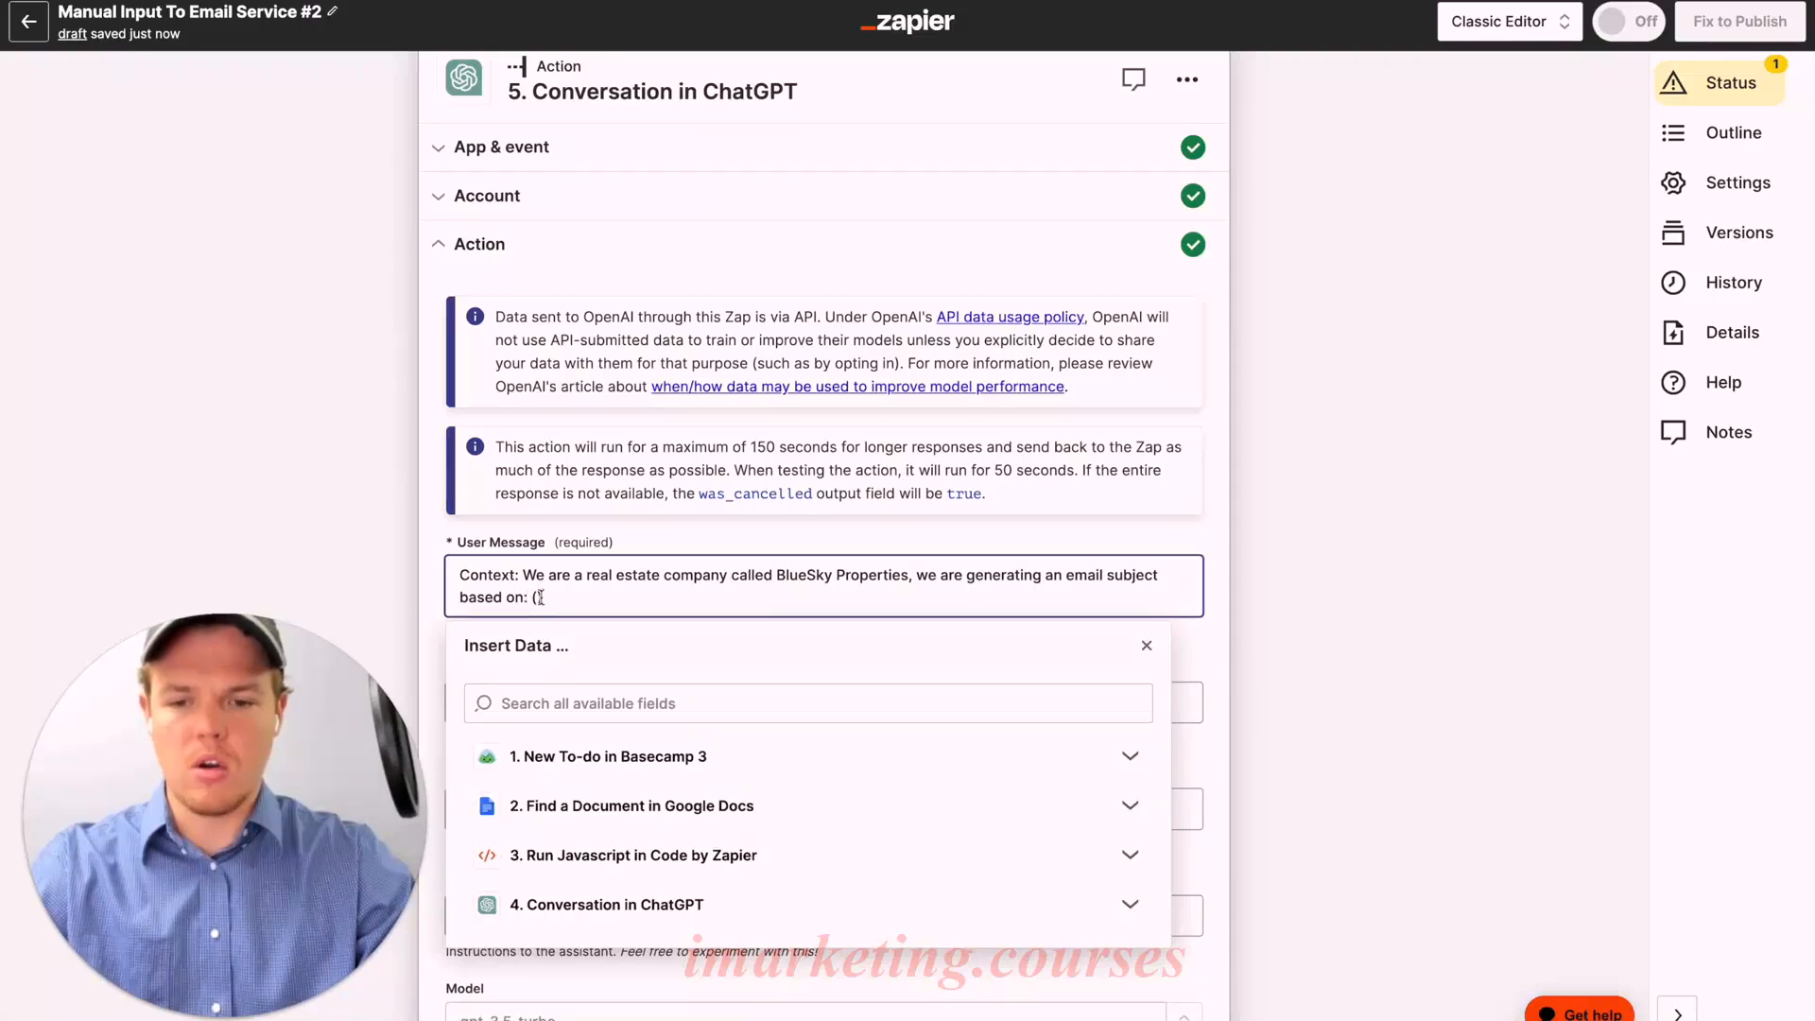
# Step: Insert step 4's Assistant Response Message, then ask for just the email subject line, no surrounding text
pyautogui.click(708, 907)
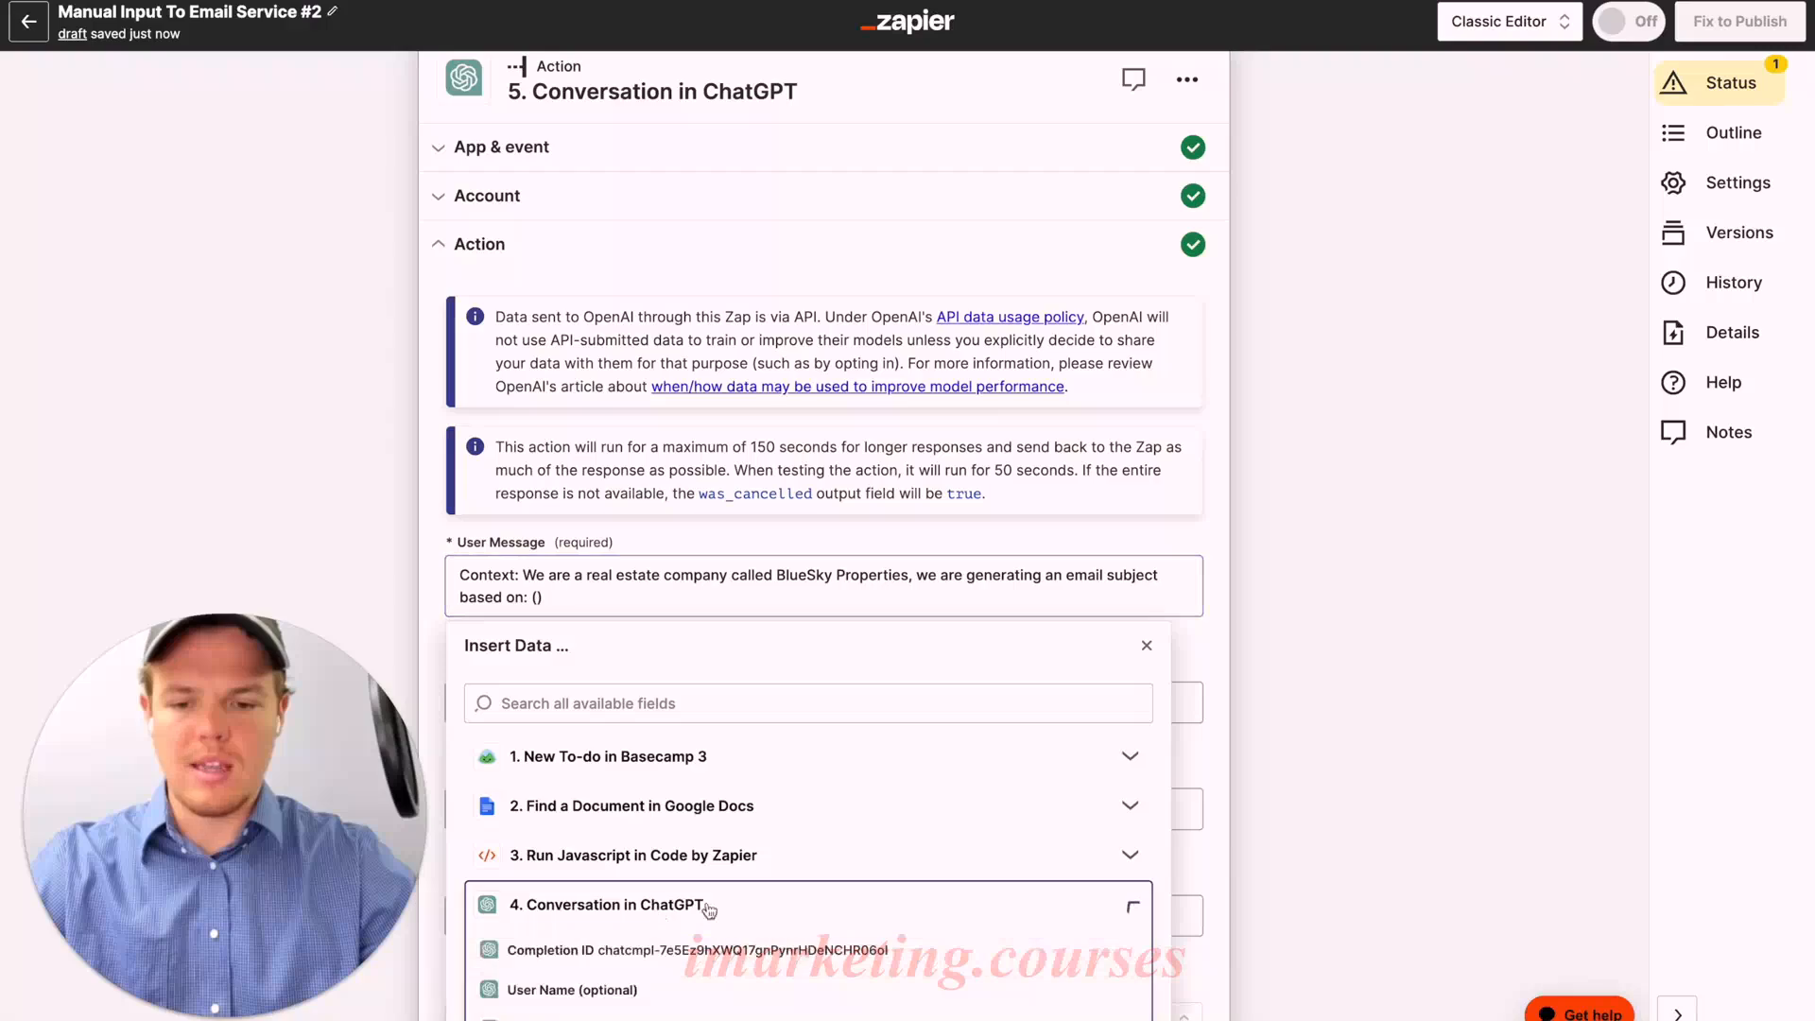
pyautogui.scroll(-6, 741, 880)
pyautogui.scroll(-3, 778, 478)
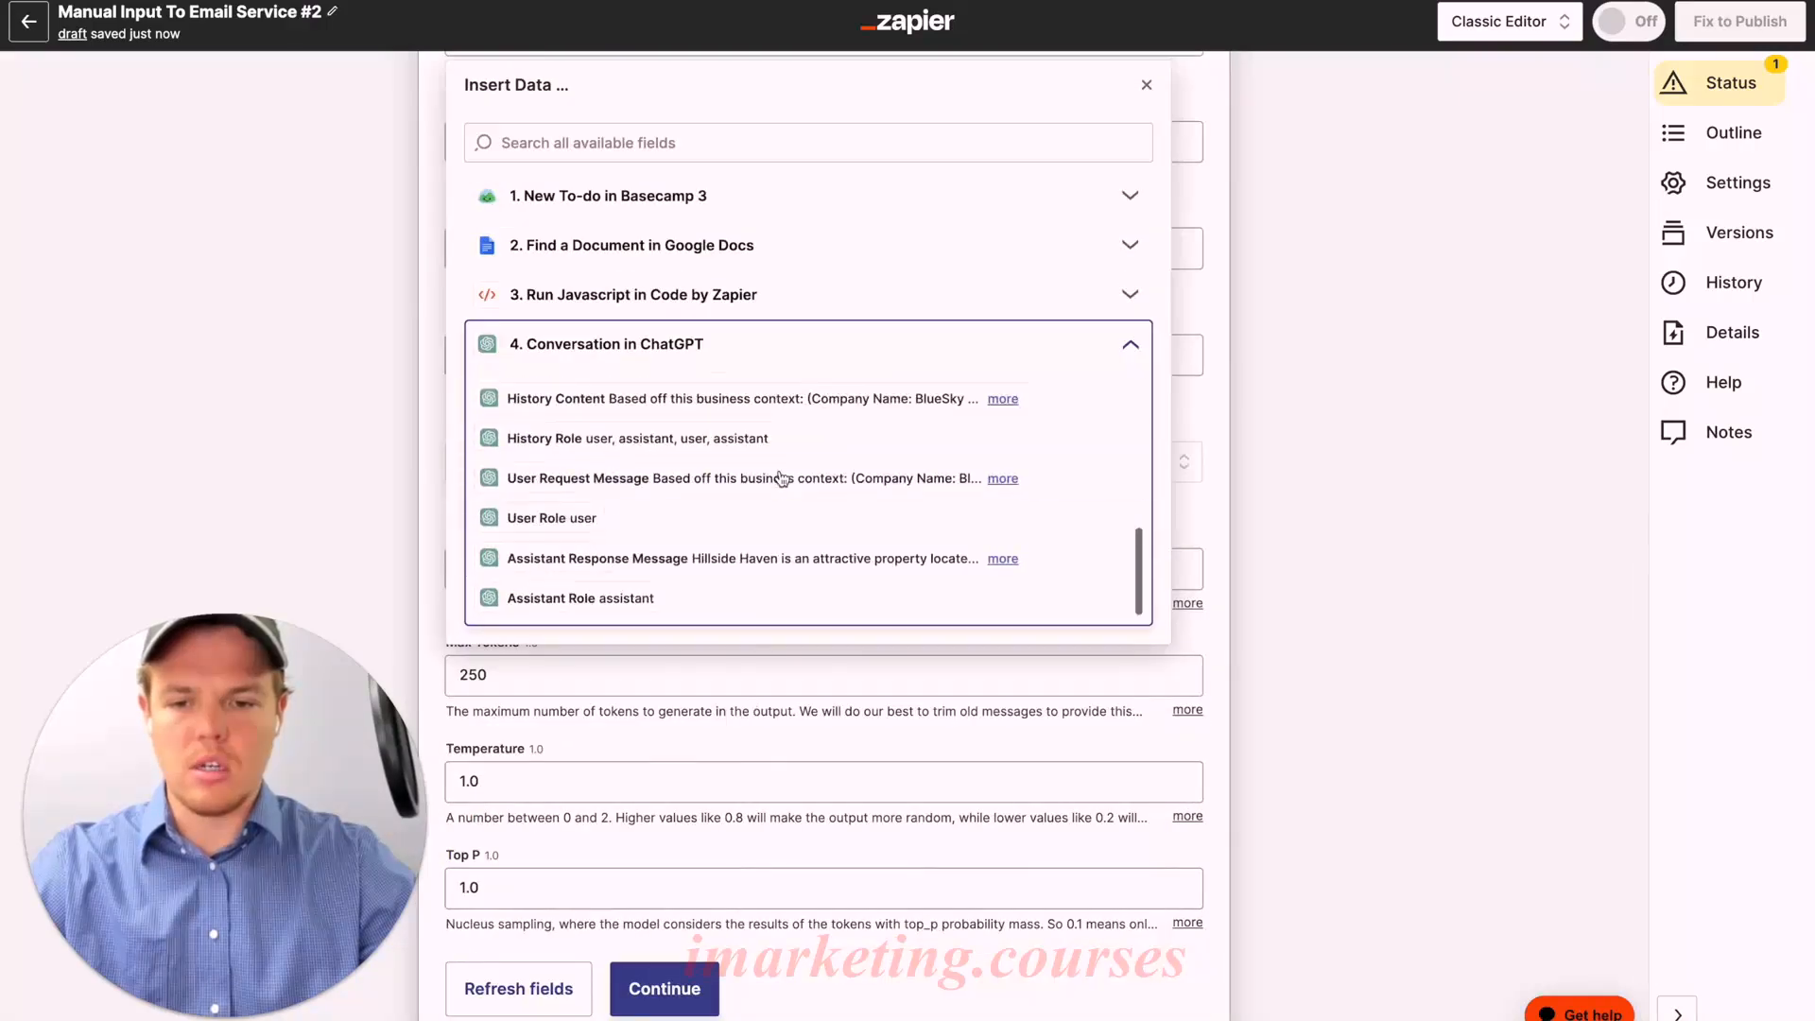
pyautogui.click(777, 560)
pyautogui.click(958, 549)
pyautogui.press('Return')
pyautogui.press('Return')
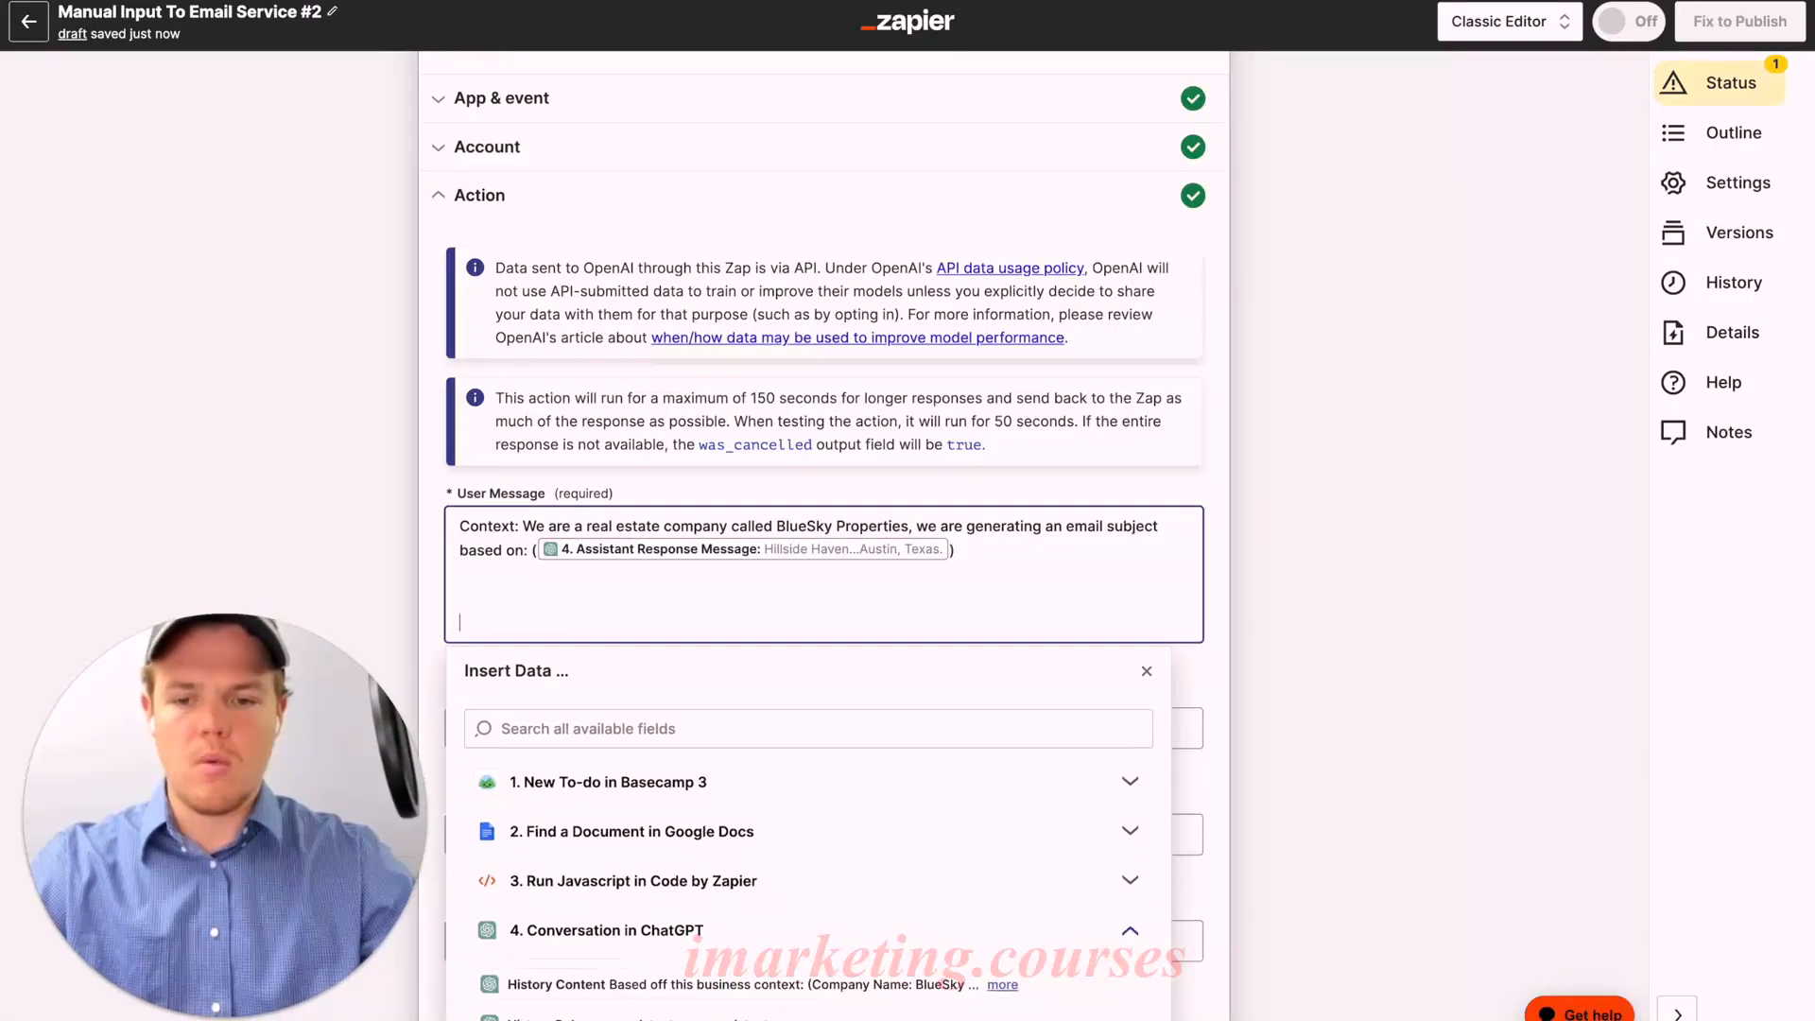
pyautogui.write('Generate ')
pyautogui.write('just the email ')
pyautogui.write('sube')
pyautogui.write('ect line no text bef')
pyautogui.write('ore or after')
# Step: Set step 5's model to gpt-4 and its memory key to emsubbbb
pyautogui.click(952, 514)
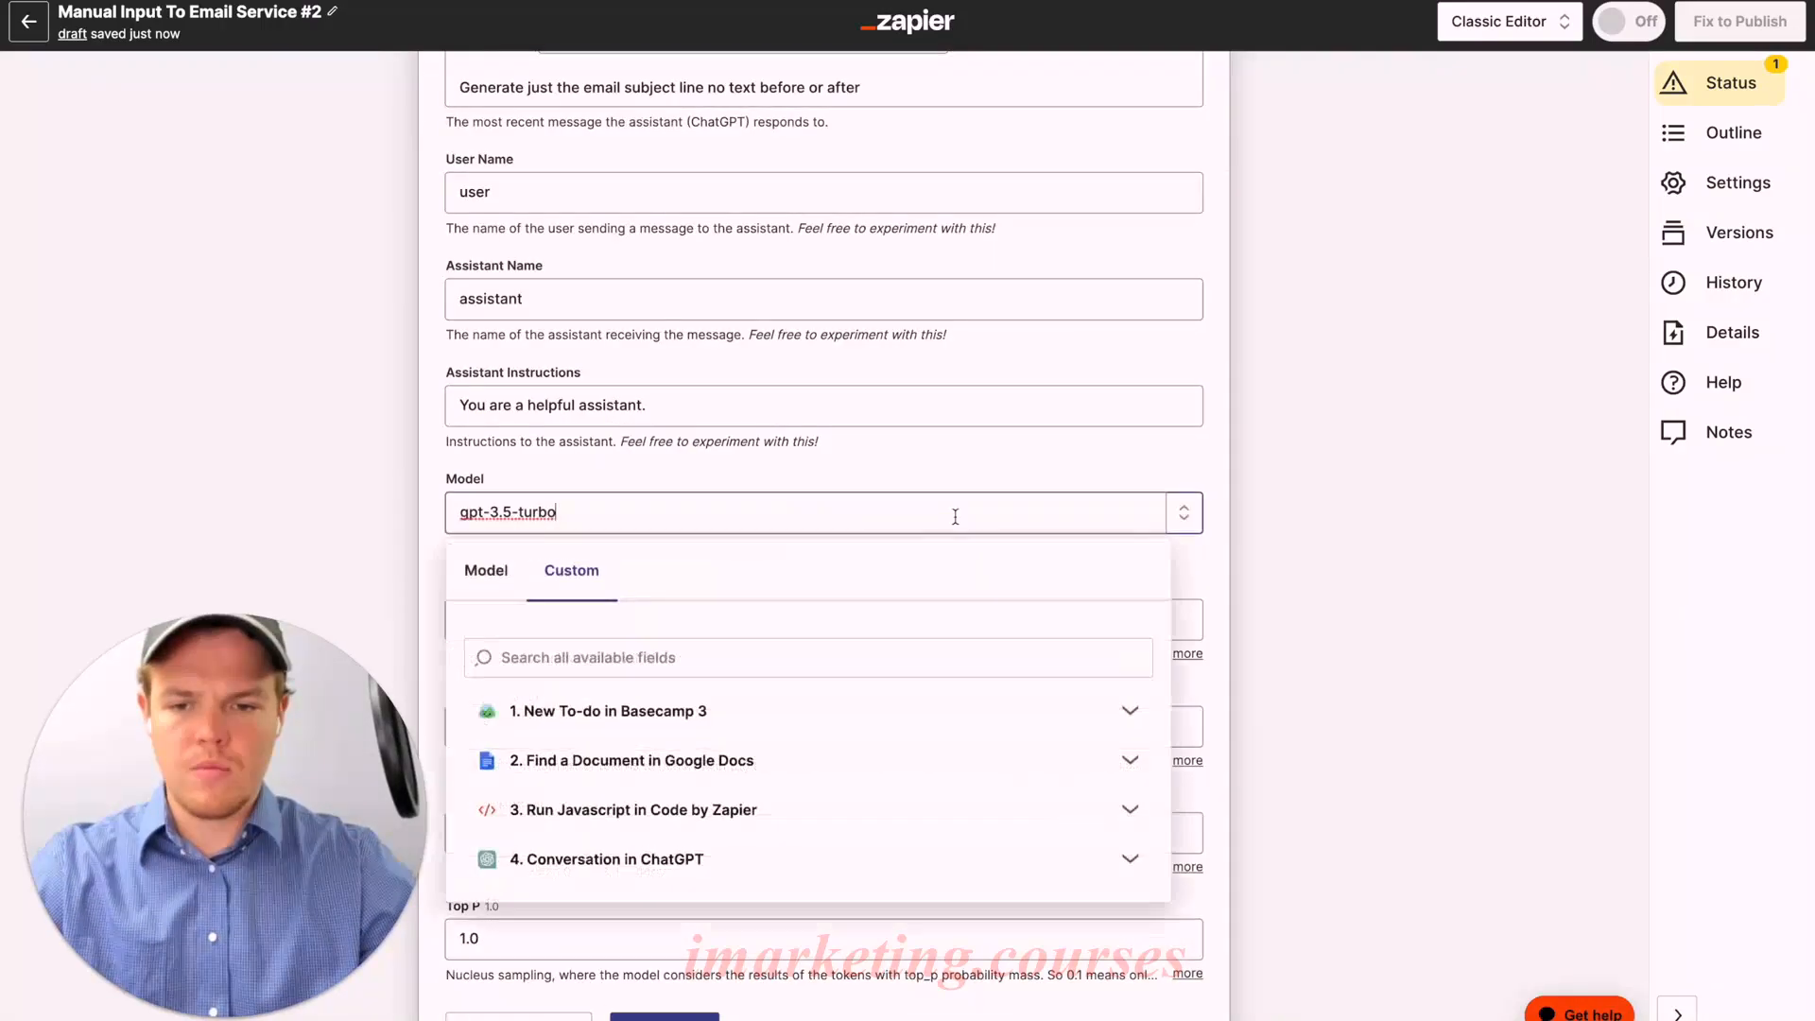
pyautogui.click(505, 579)
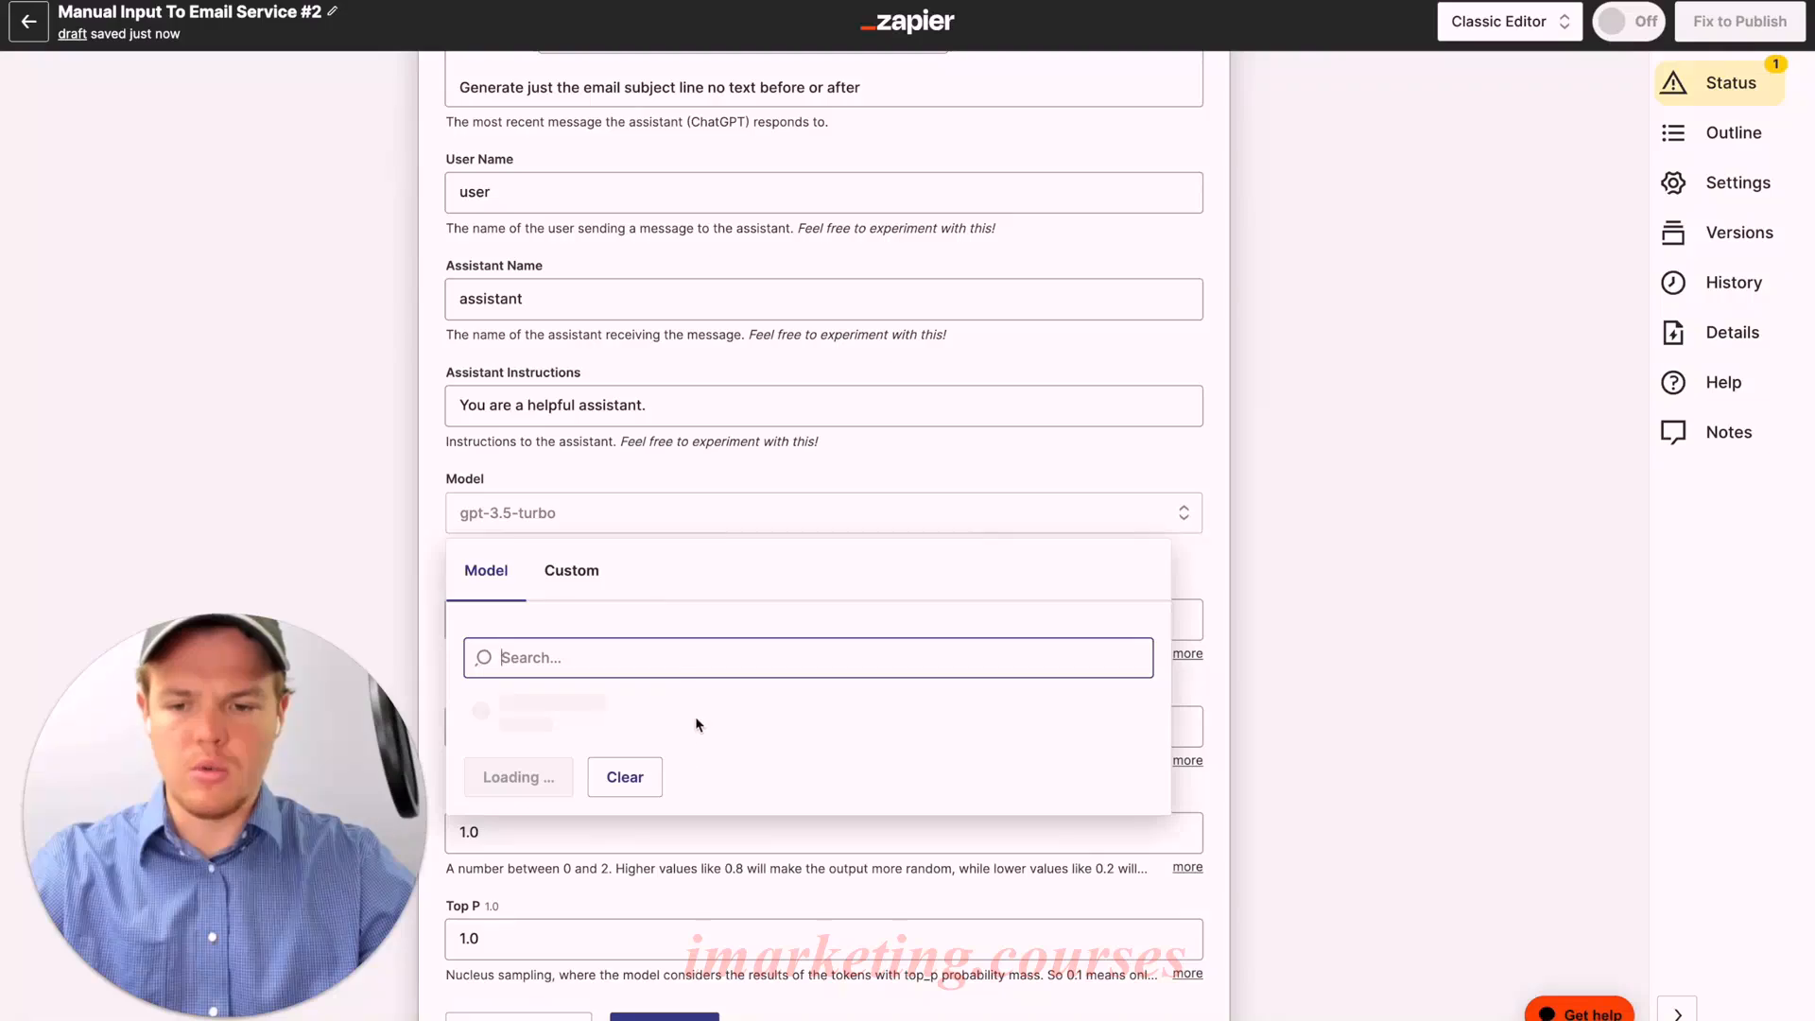
pyautogui.scroll(-2, 698, 725)
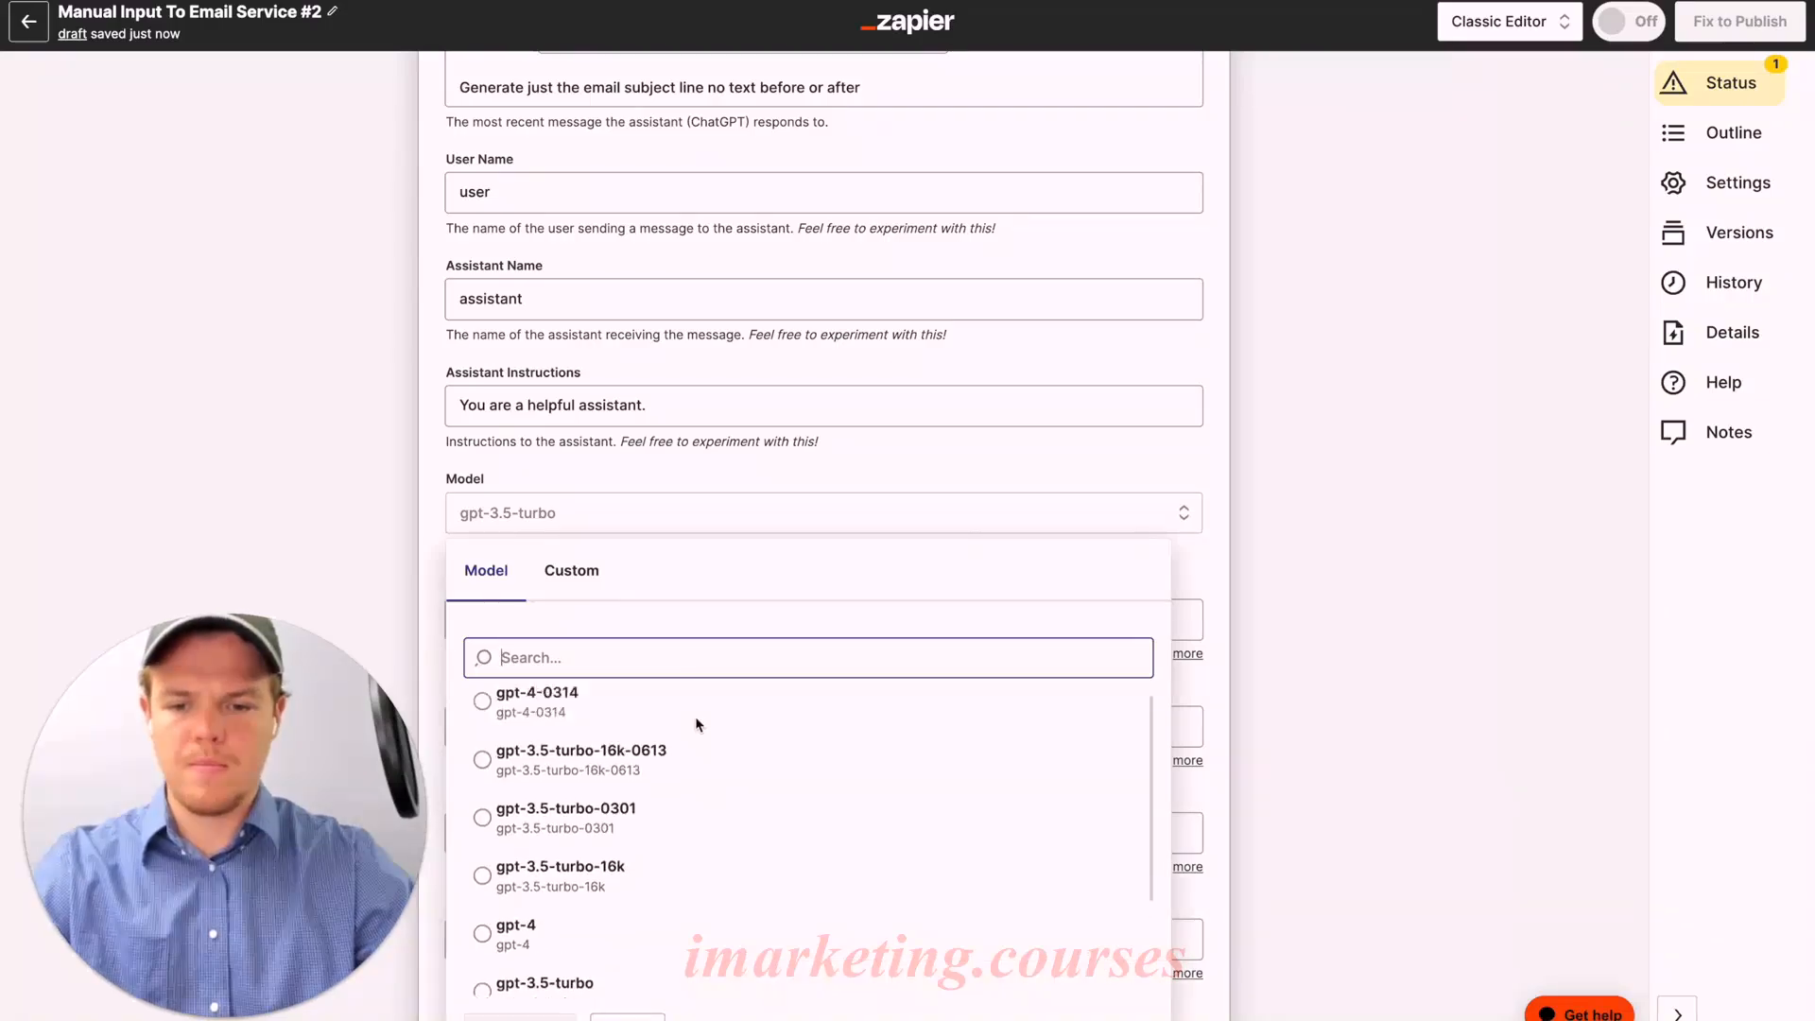
pyautogui.click(599, 766)
pyautogui.scroll(3, 599, 766)
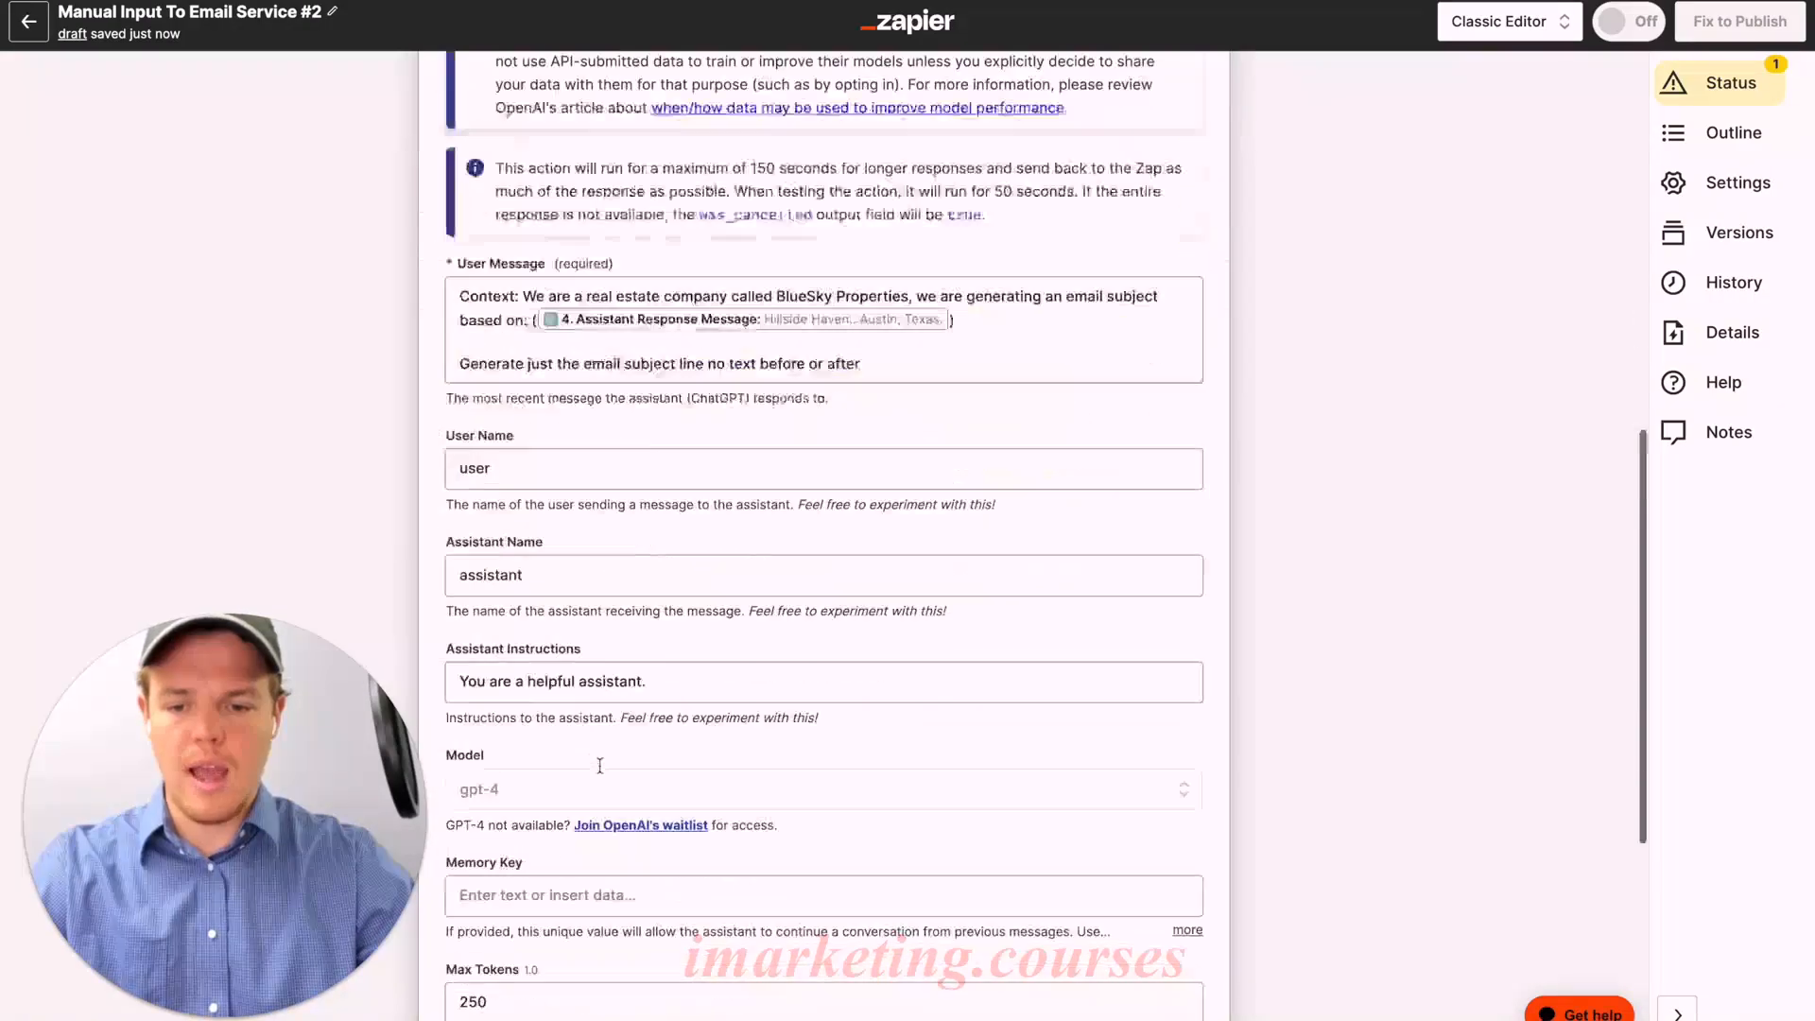
pyautogui.scroll(-5, 599, 766)
pyautogui.click(543, 424)
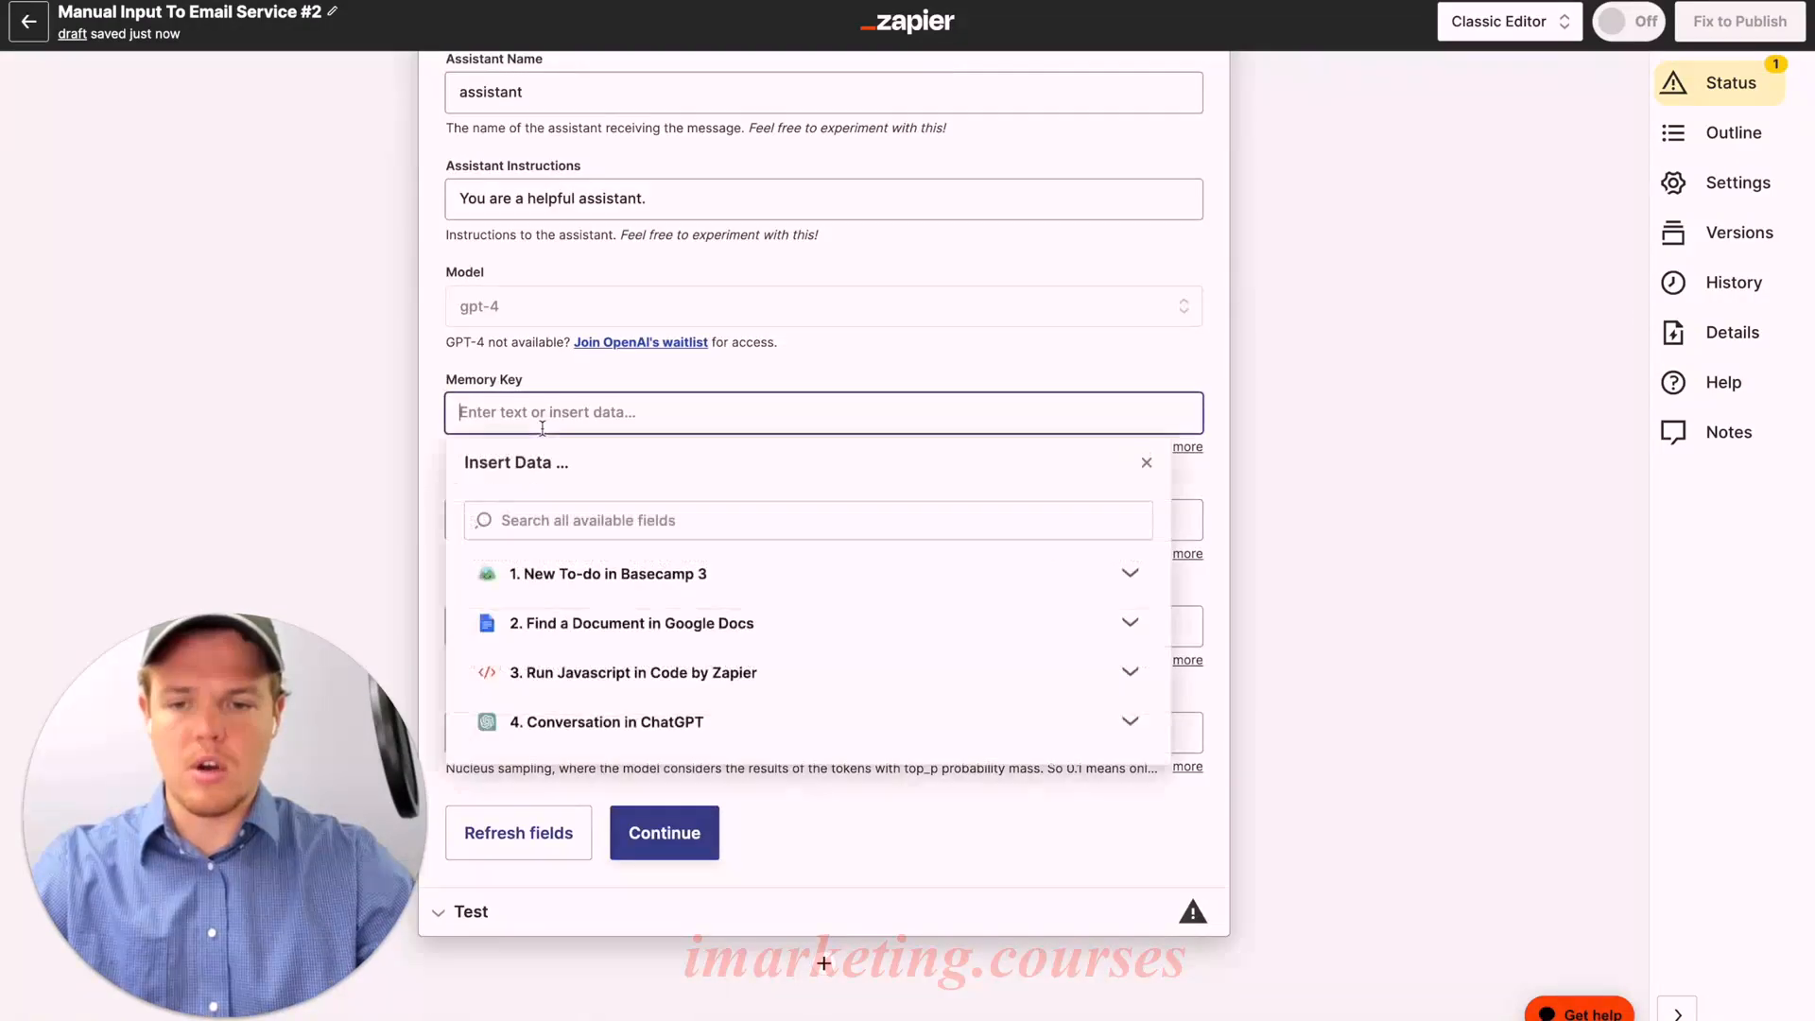
pyautogui.write('emsubbbb')
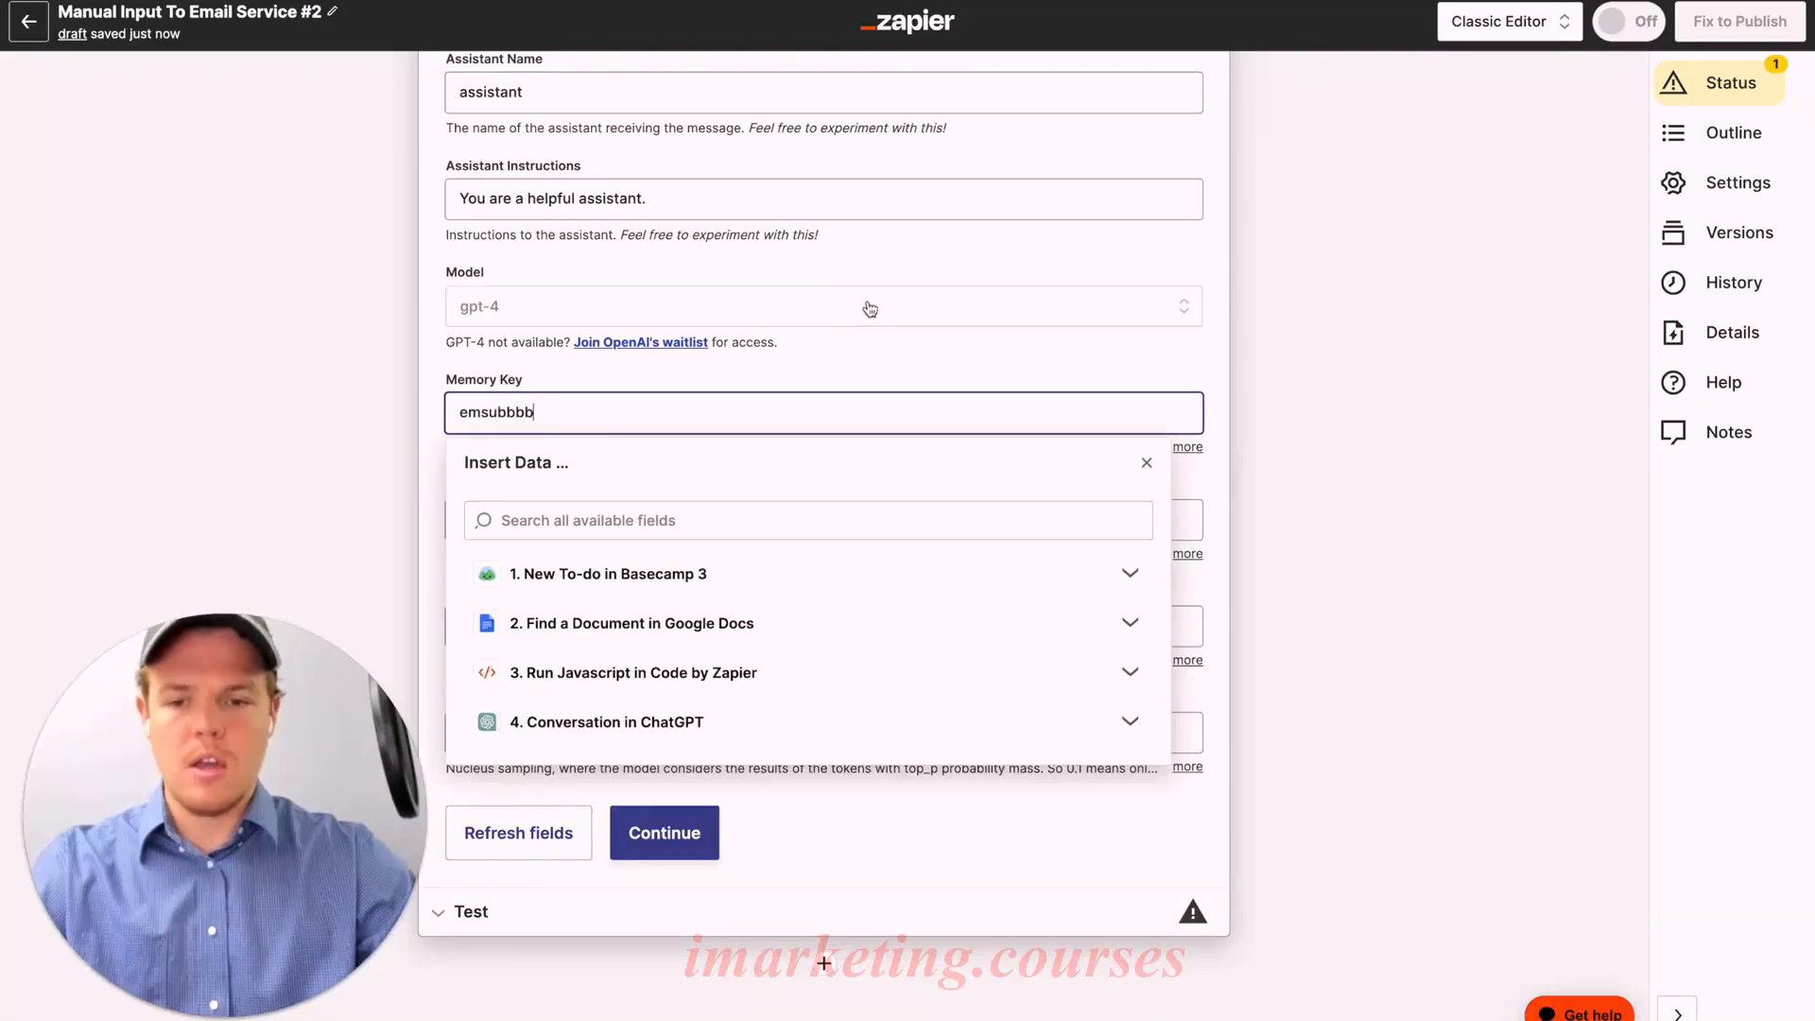
pyautogui.click(862, 366)
# Step: Save and test step 5, which returns a Hillside Haven email subject line
pyautogui.click(689, 811)
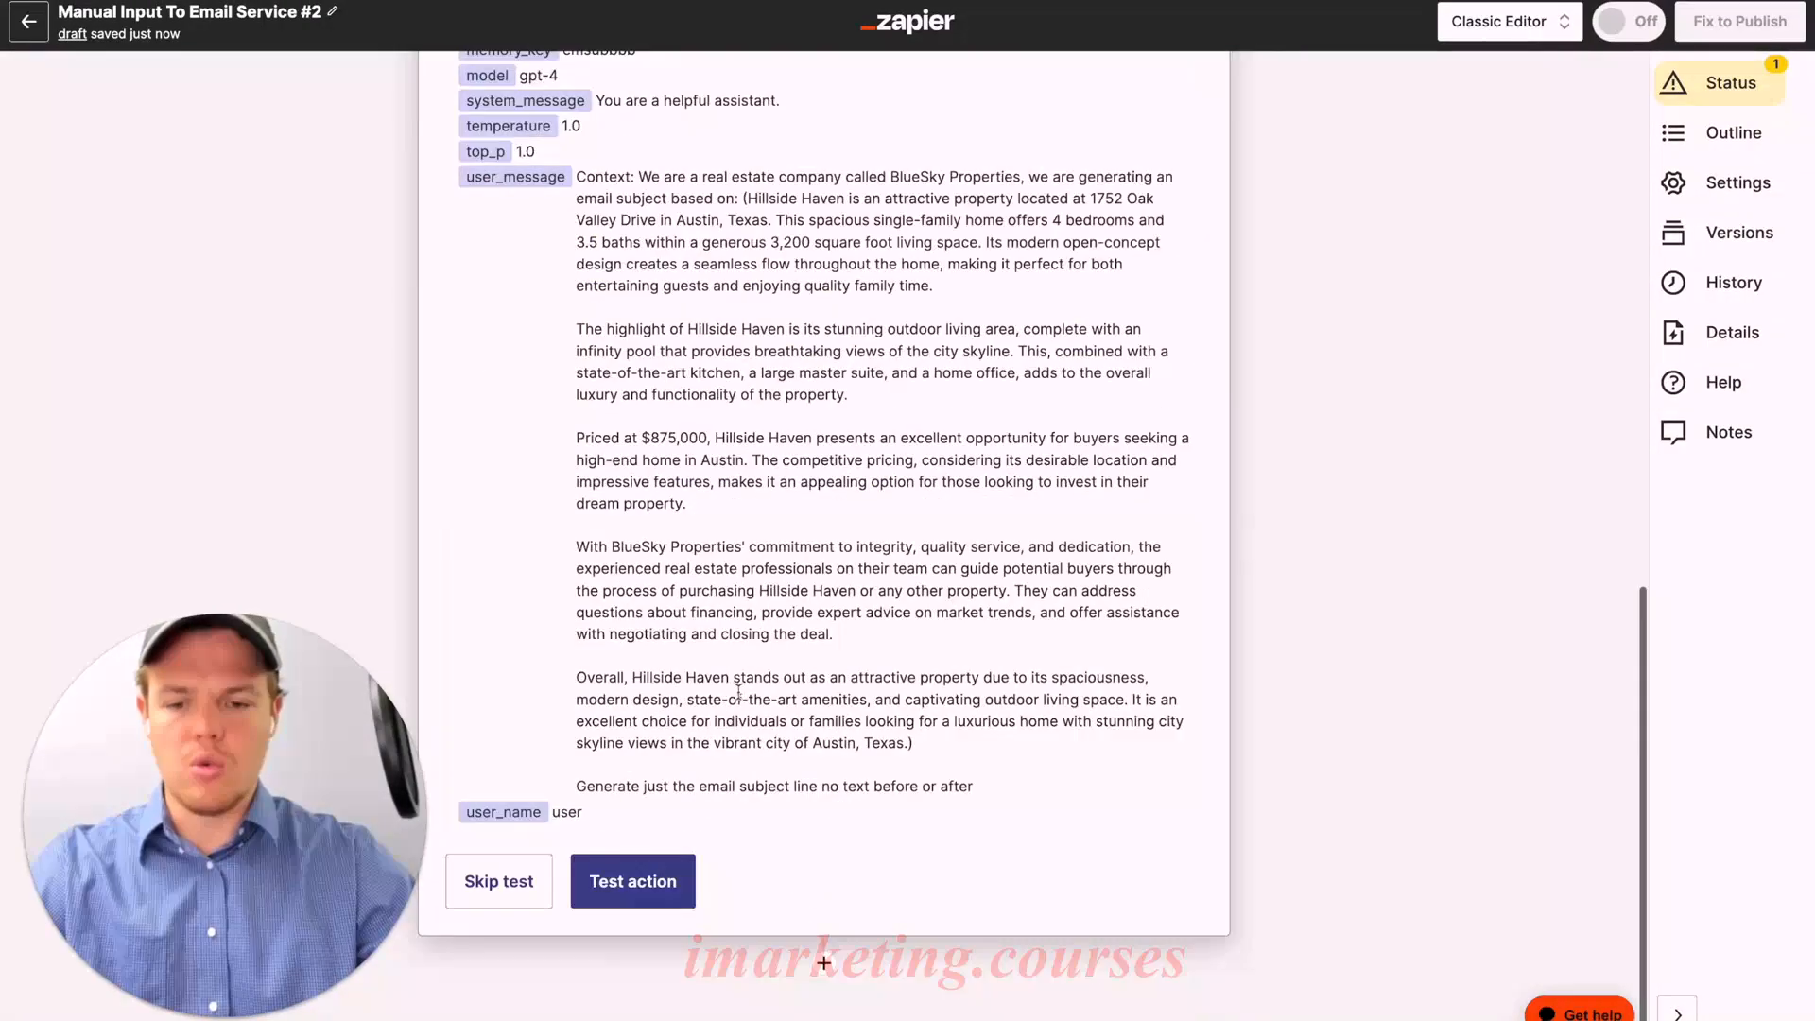
pyautogui.click(687, 874)
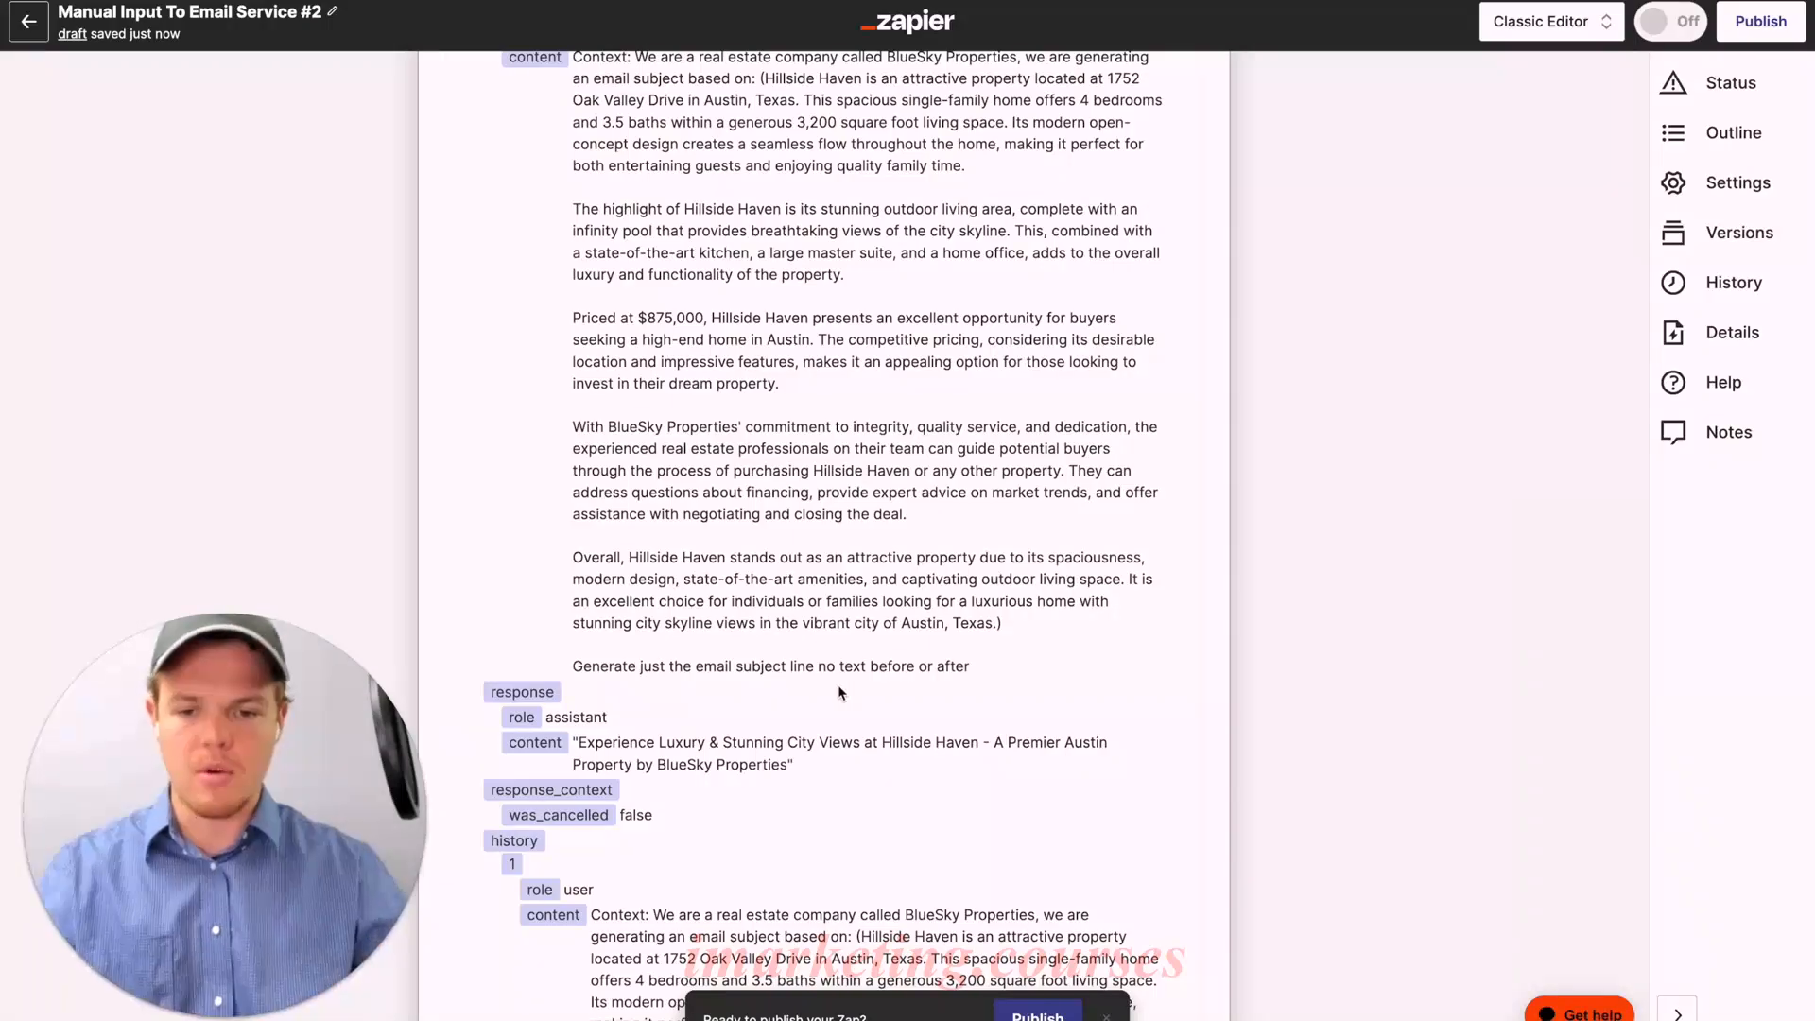
pyautogui.scroll(-10, 837, 685)
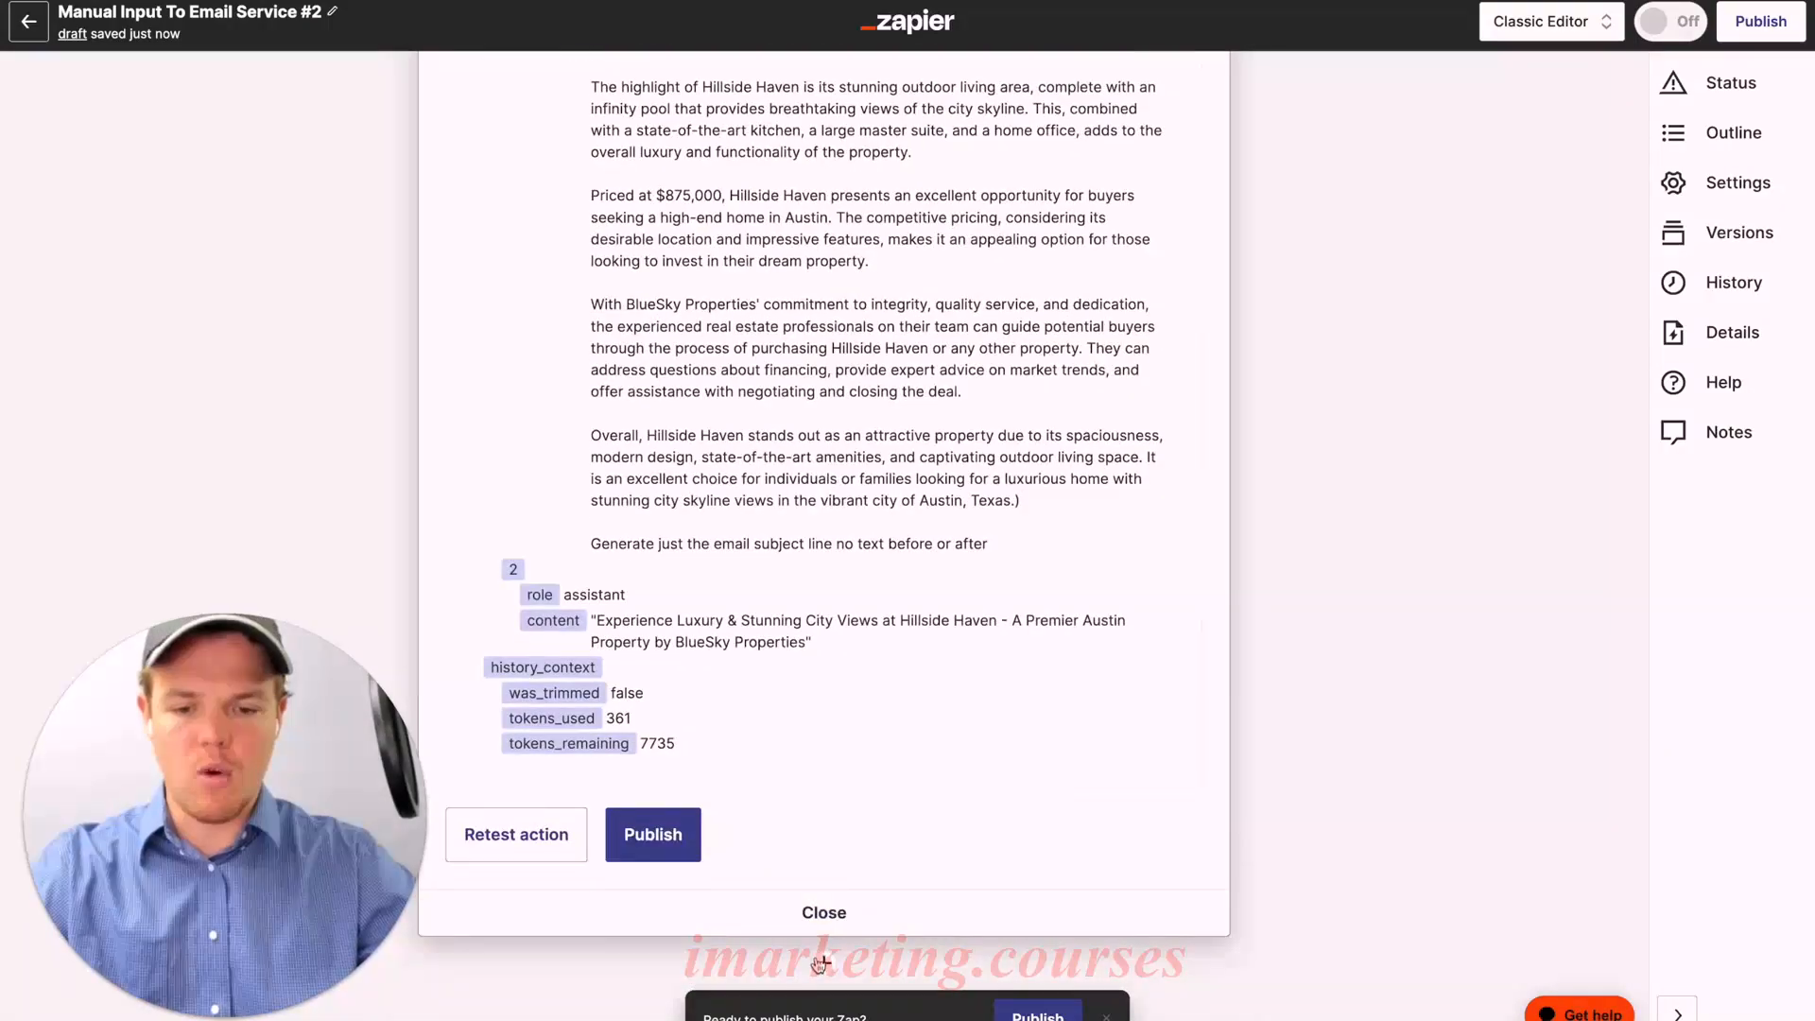
pyautogui.click(820, 963)
# Step: Make step 6 a Formatter by Zapier Text action with the Replace transform
pyautogui.write('forma')
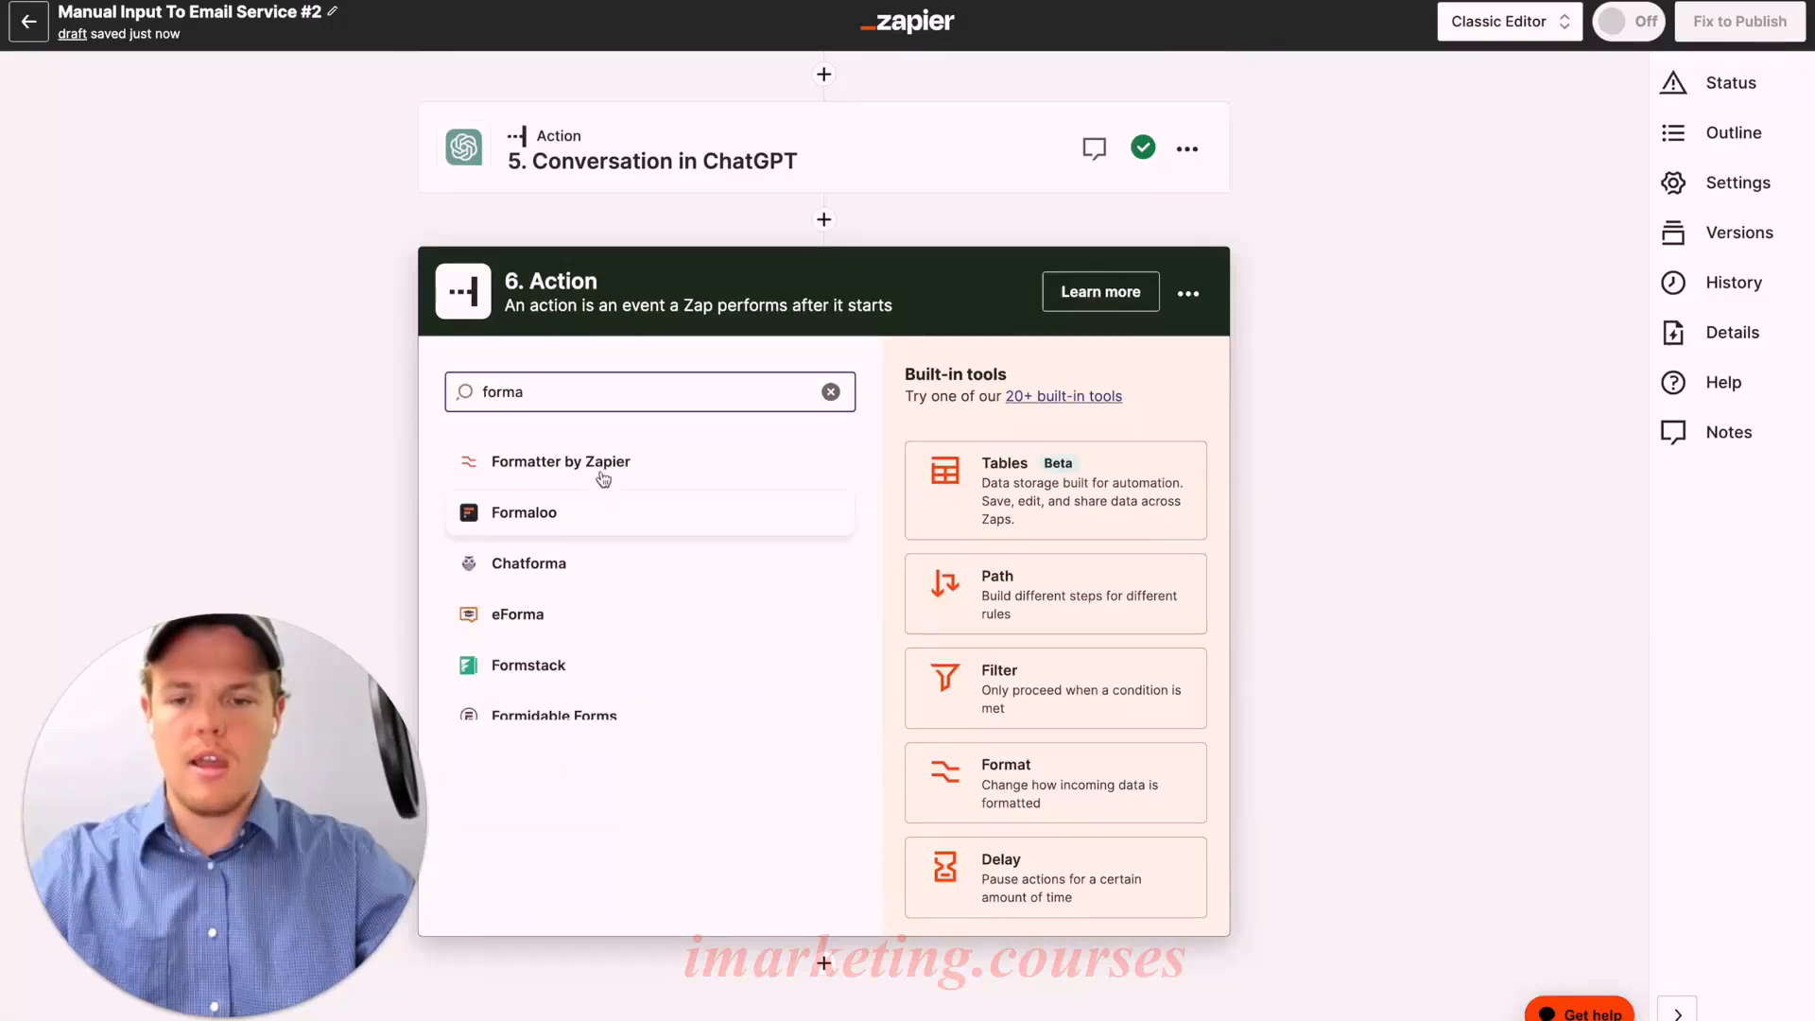
pyautogui.click(604, 484)
pyautogui.click(716, 758)
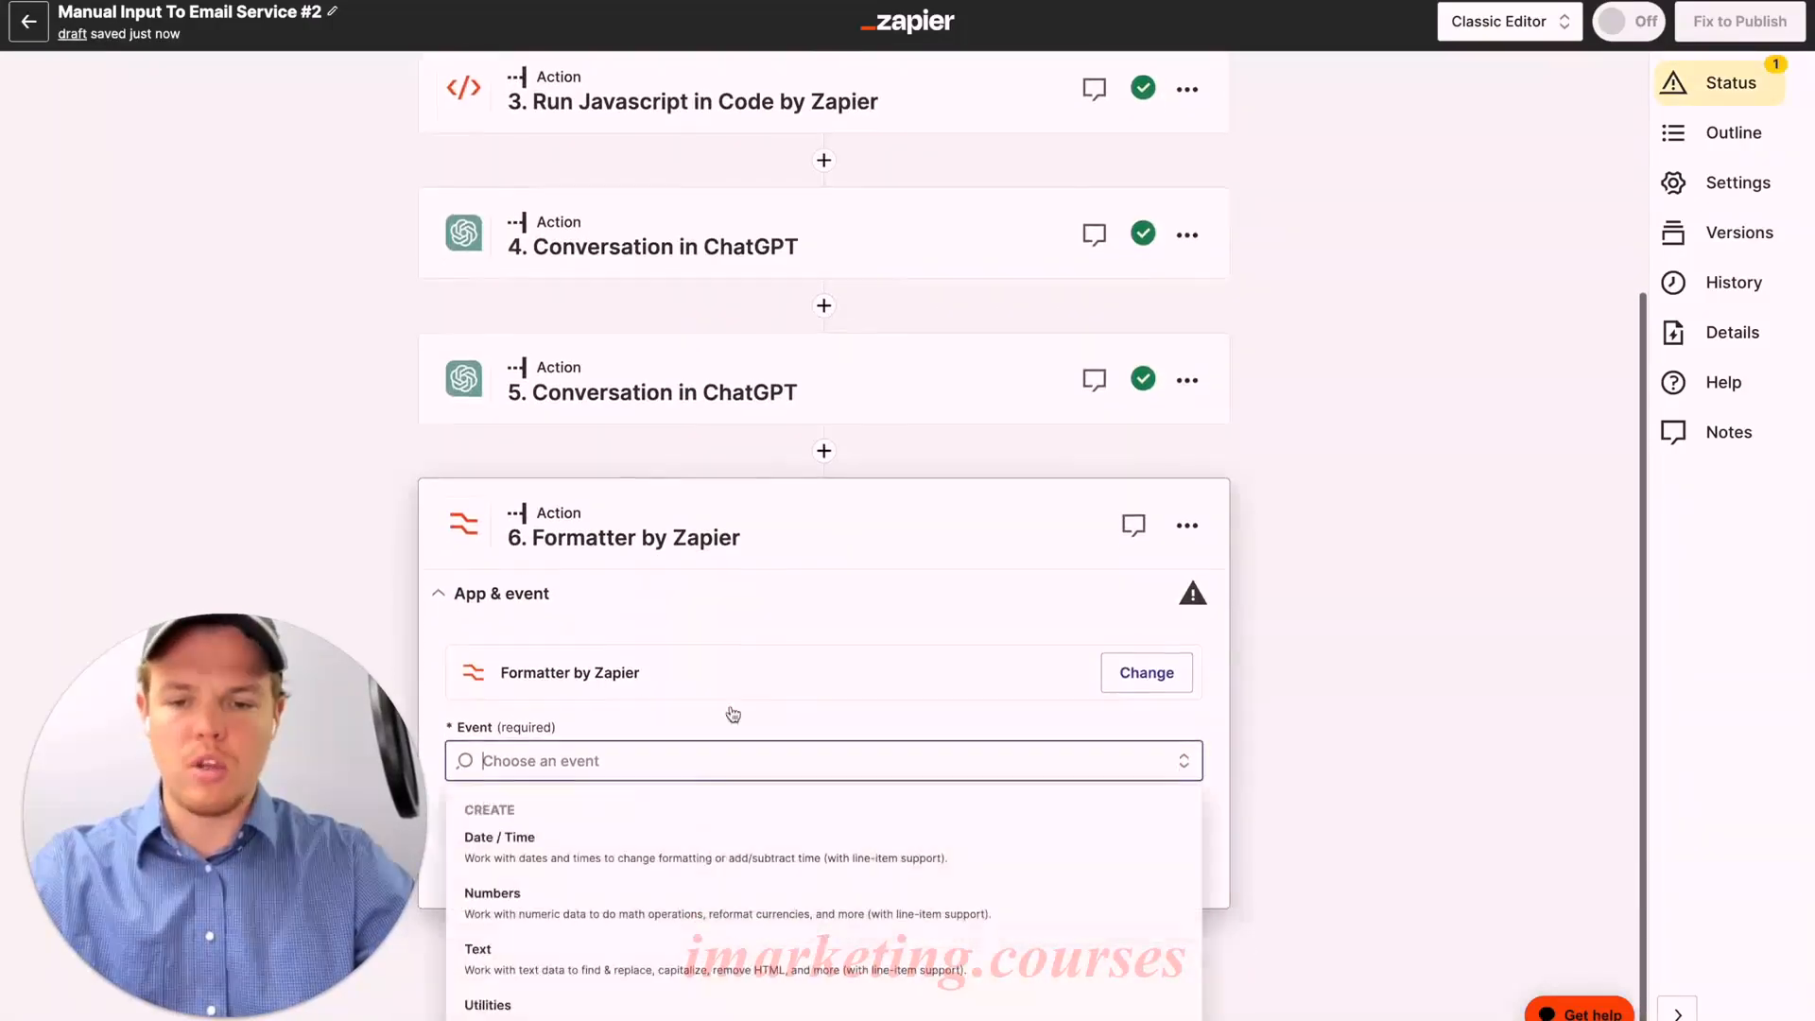
pyautogui.click(614, 949)
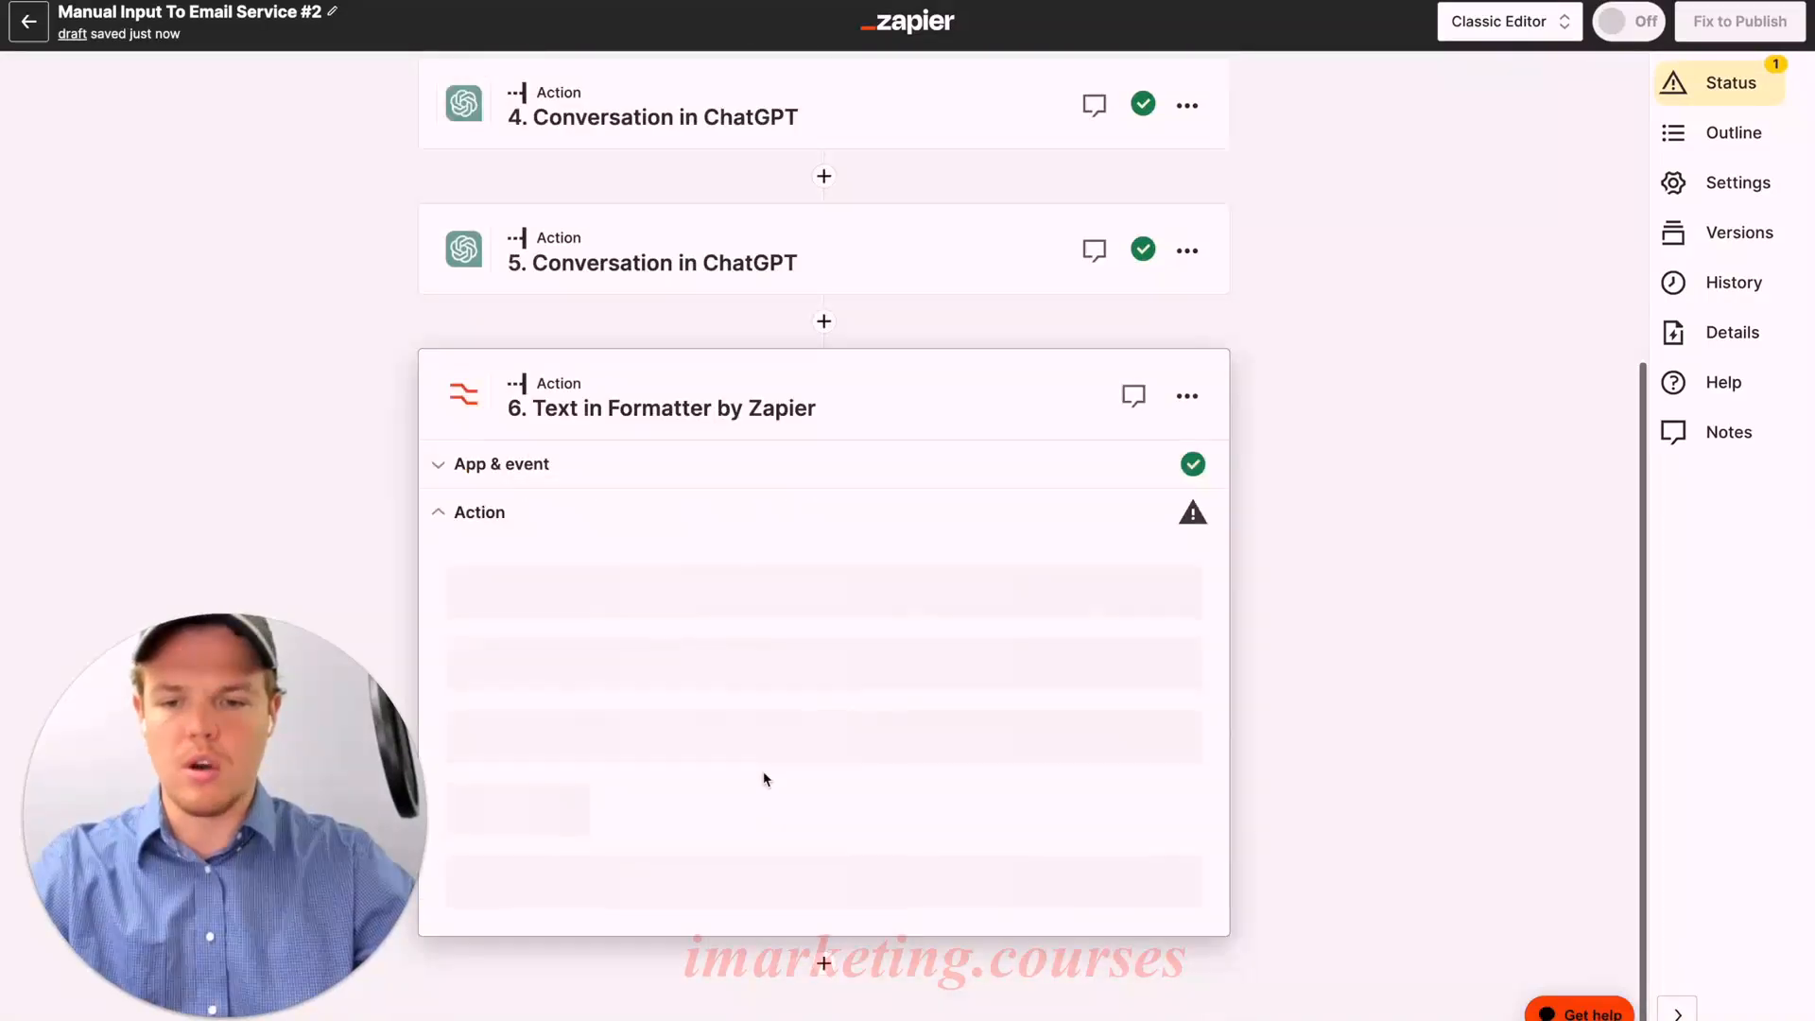
pyautogui.click(610, 801)
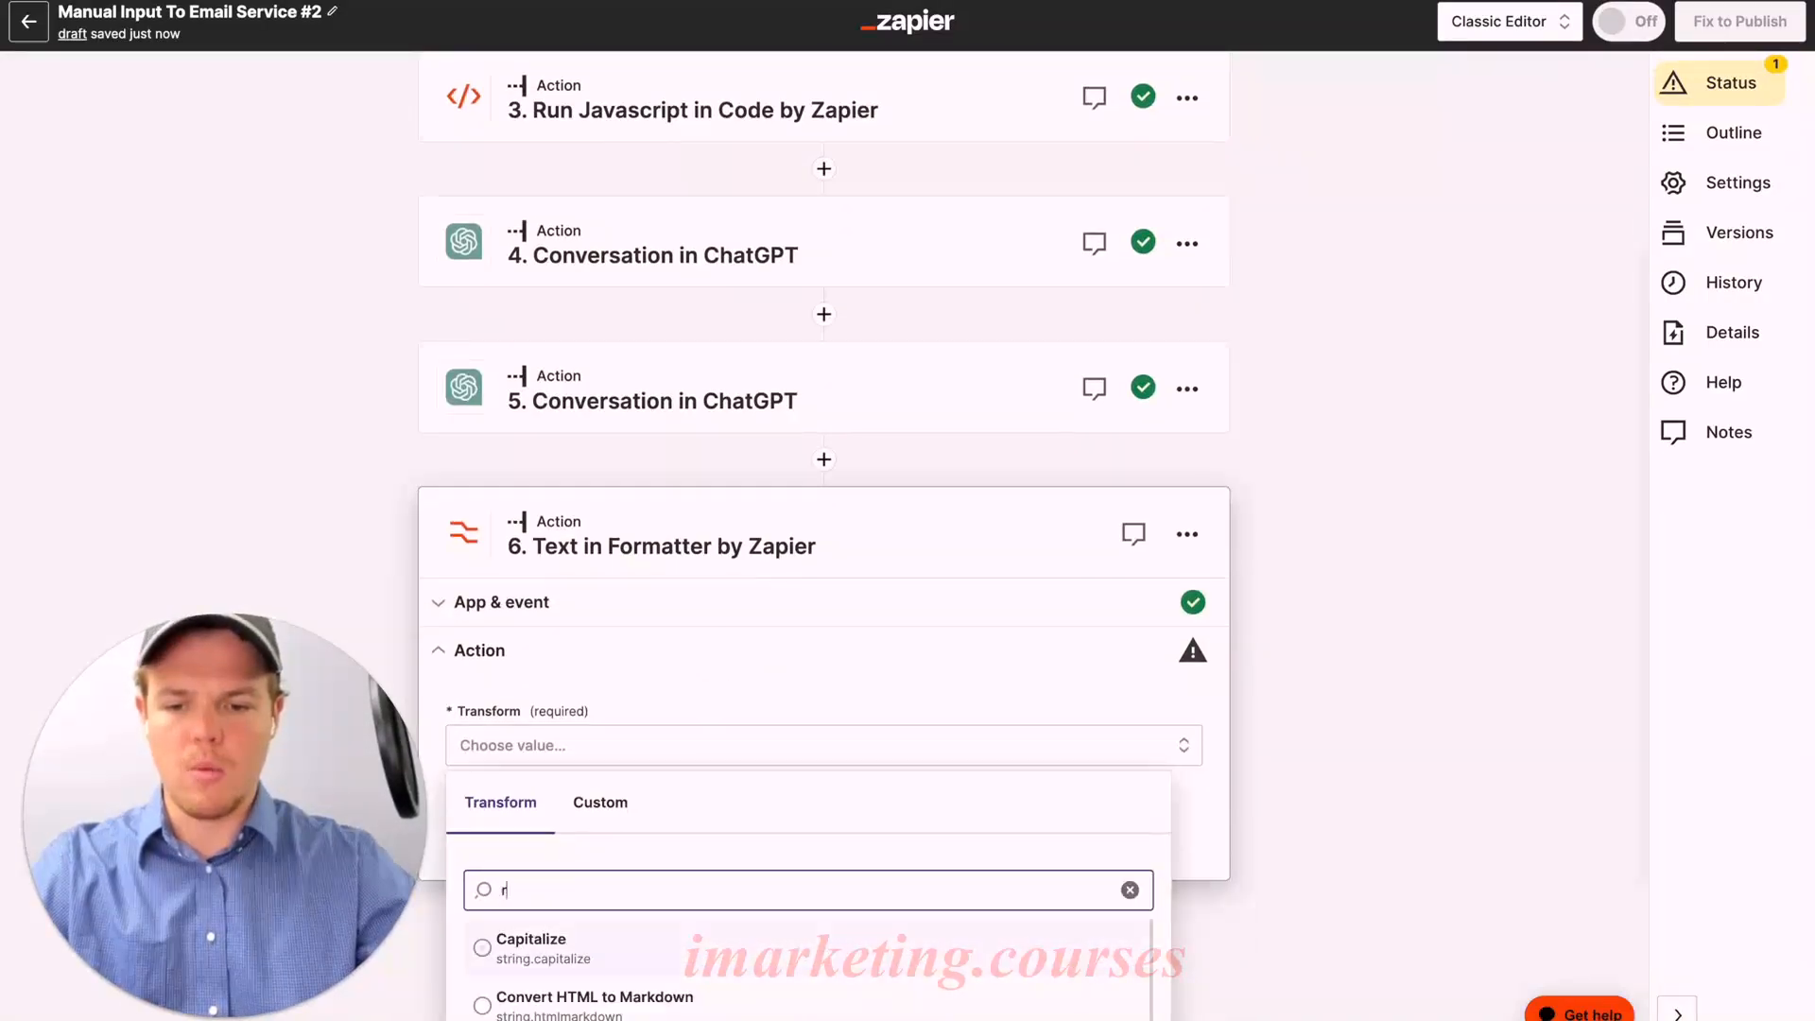
pyautogui.write('replace')
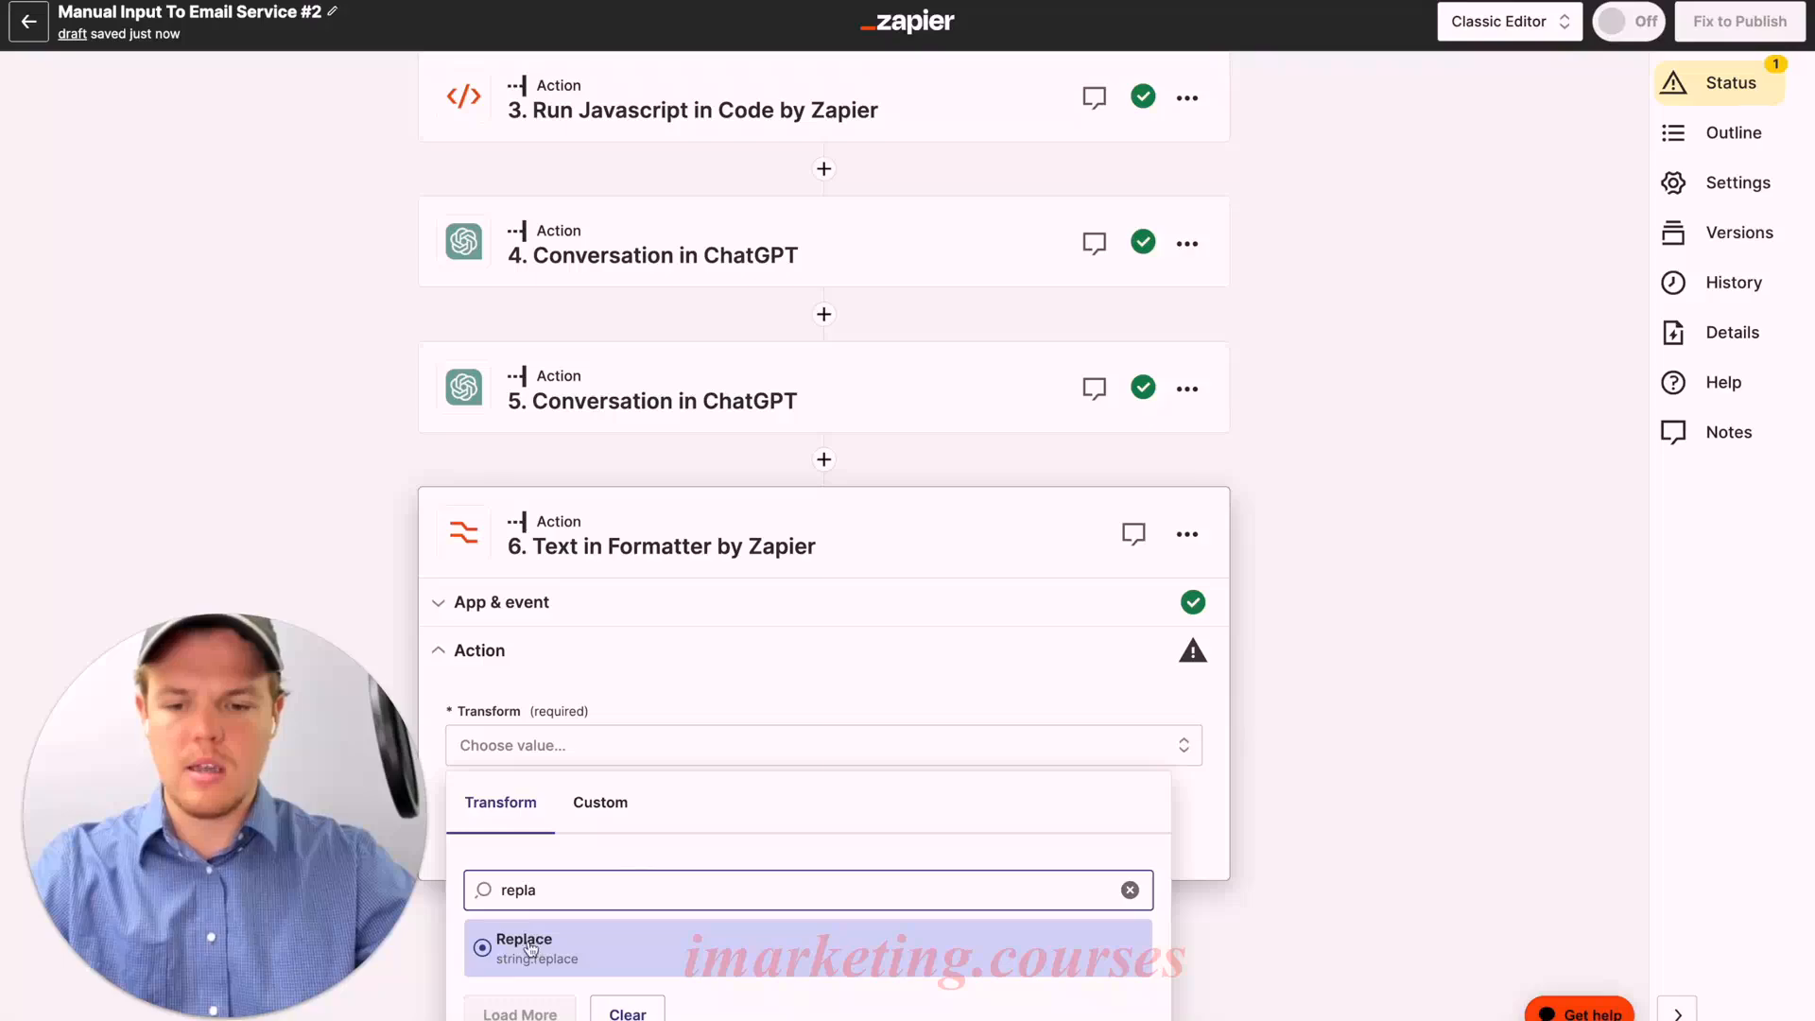
pyautogui.press('Return')
# Step: Use step 5's Assistant Response Message as input, find the " character, and save the settings
pyautogui.click(696, 953)
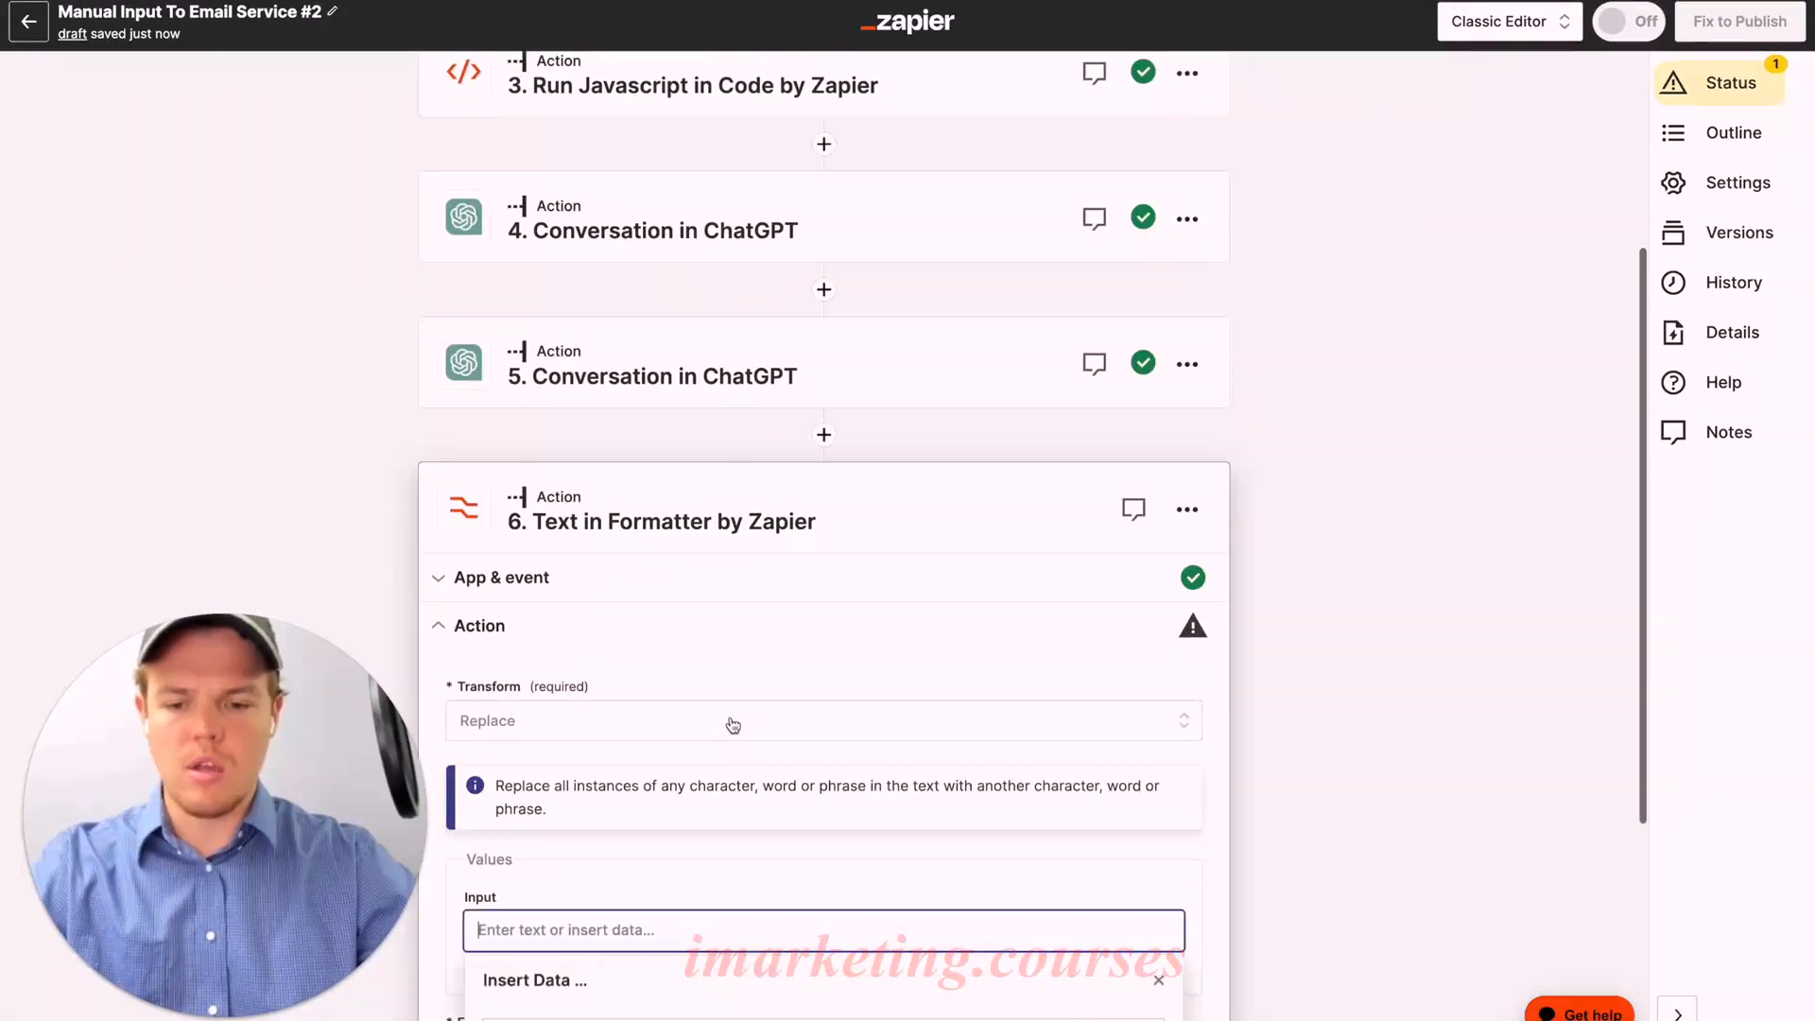
pyautogui.click(661, 903)
pyautogui.scroll(-3, 732, 830)
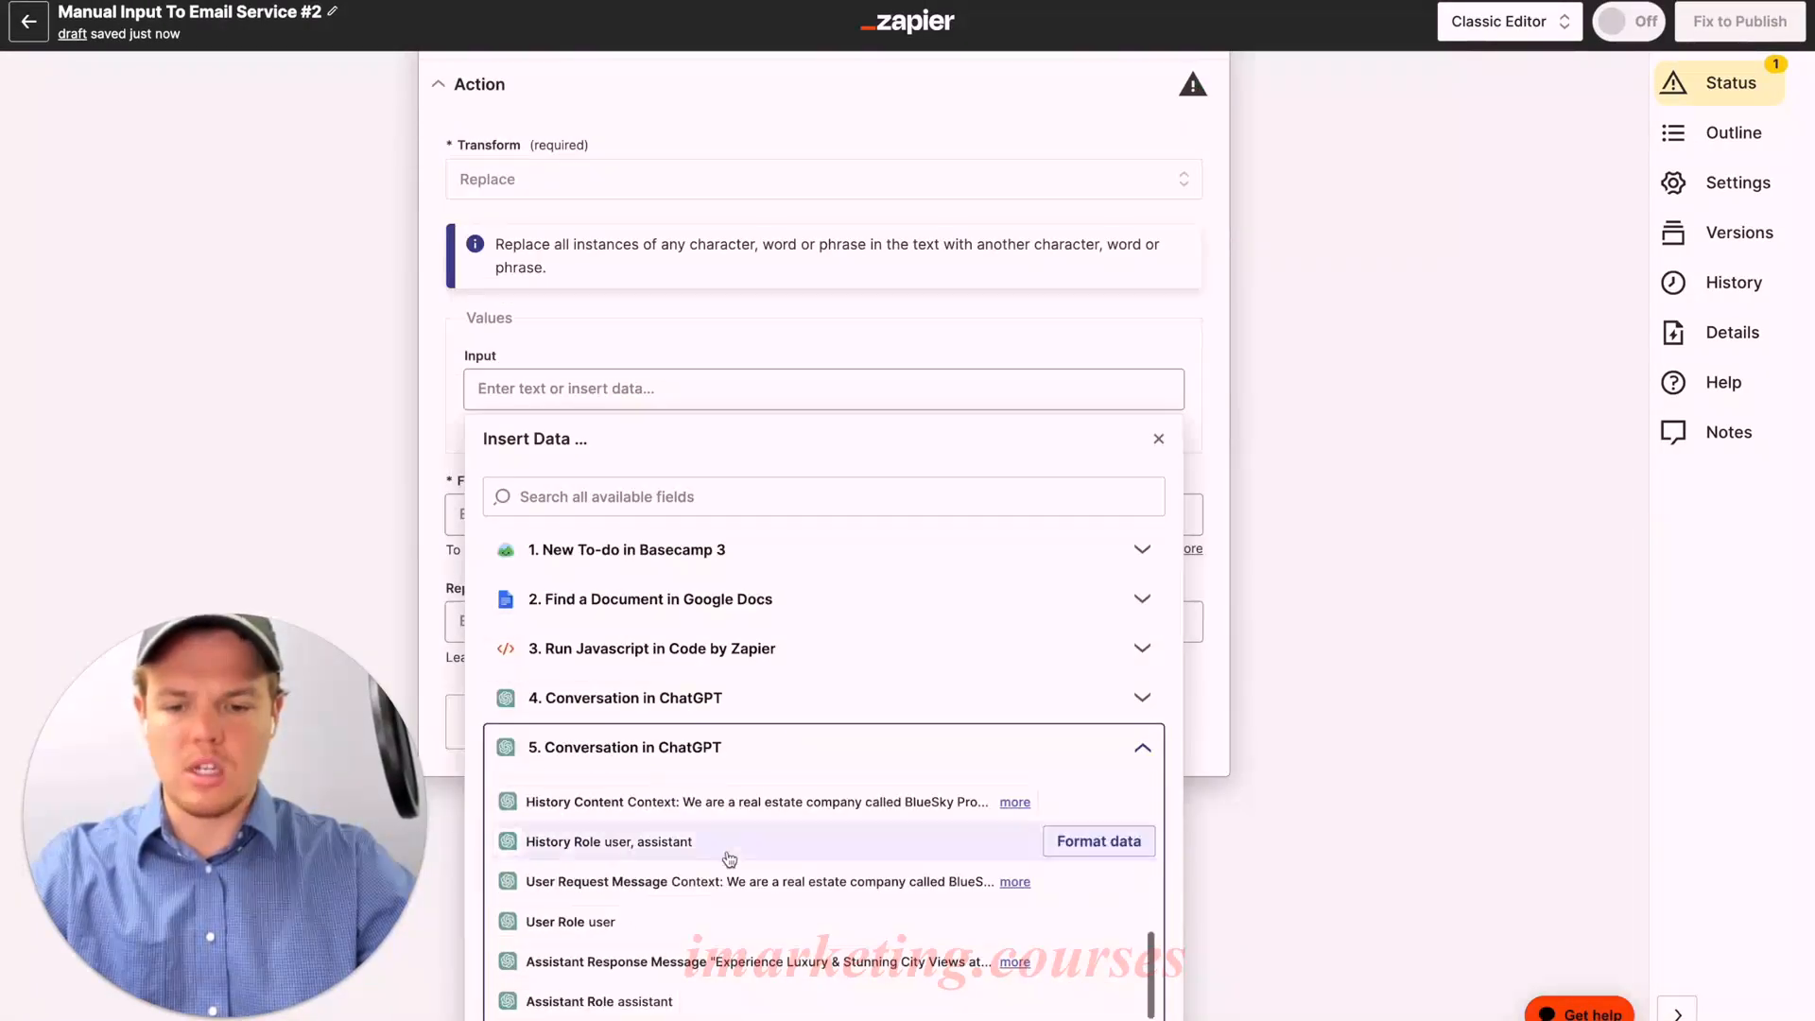
pyautogui.click(746, 960)
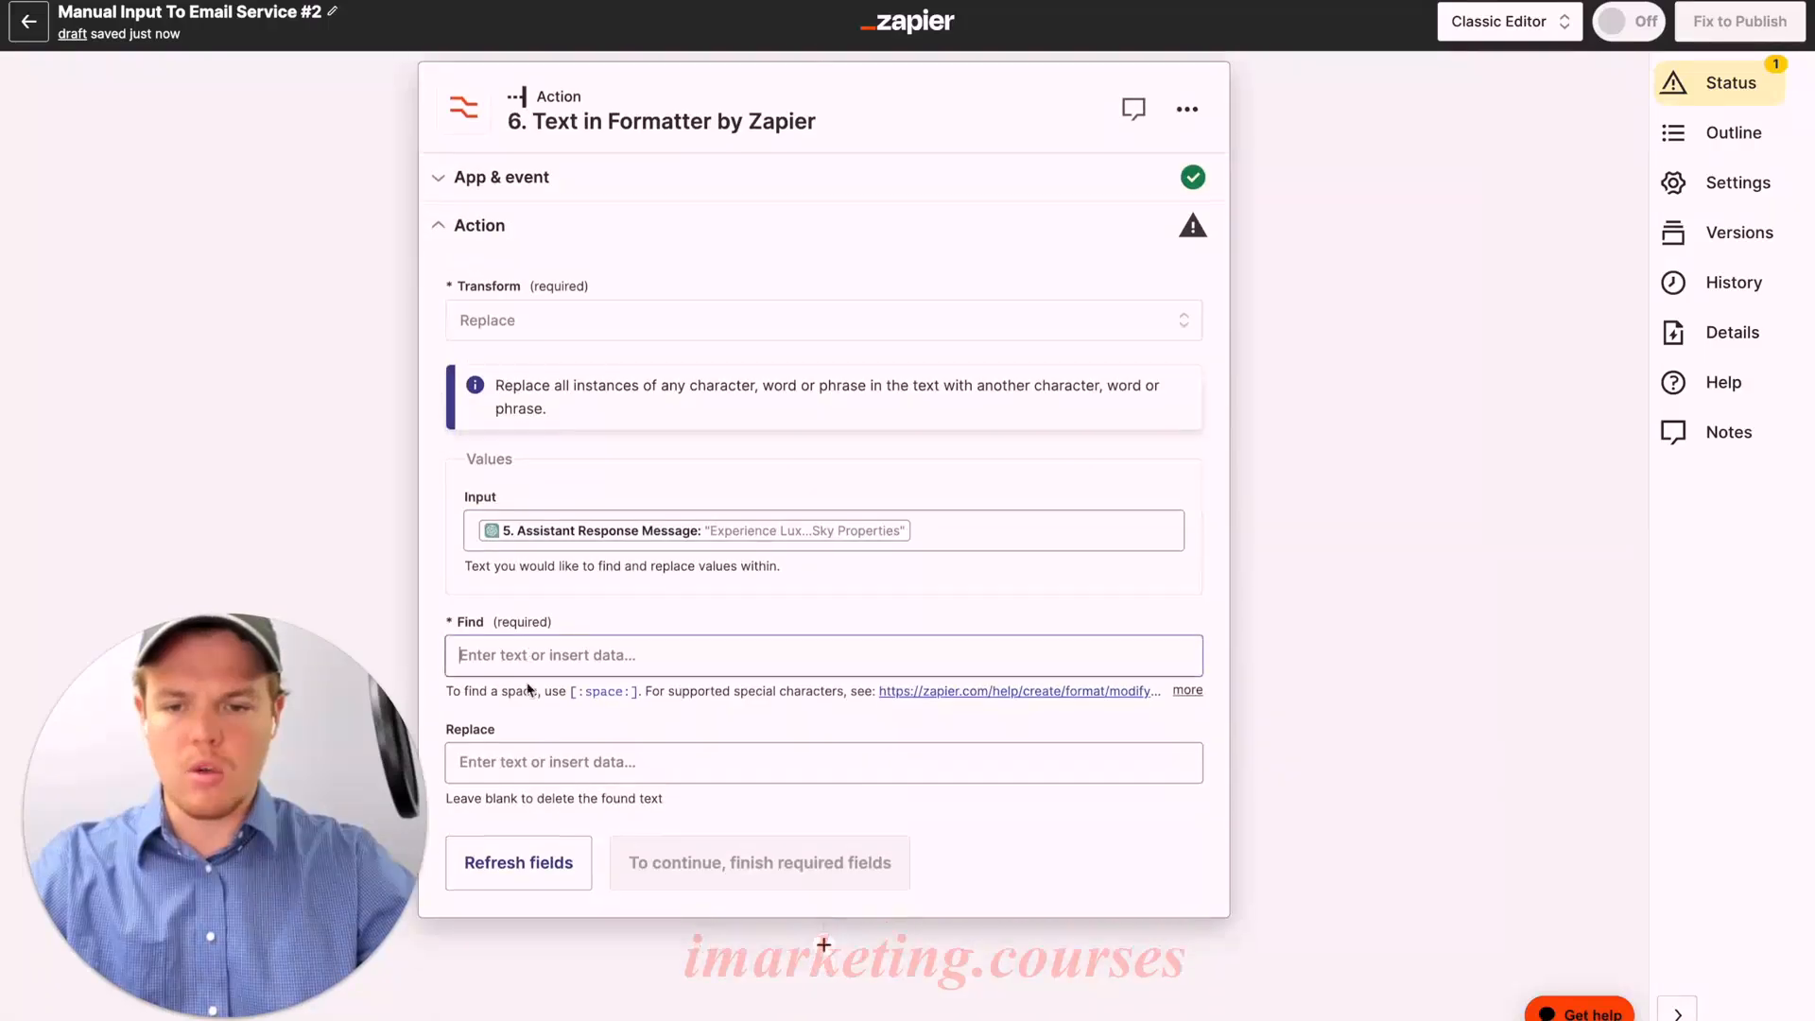
pyautogui.click(529, 650)
pyautogui.write('"')
pyautogui.click(432, 591)
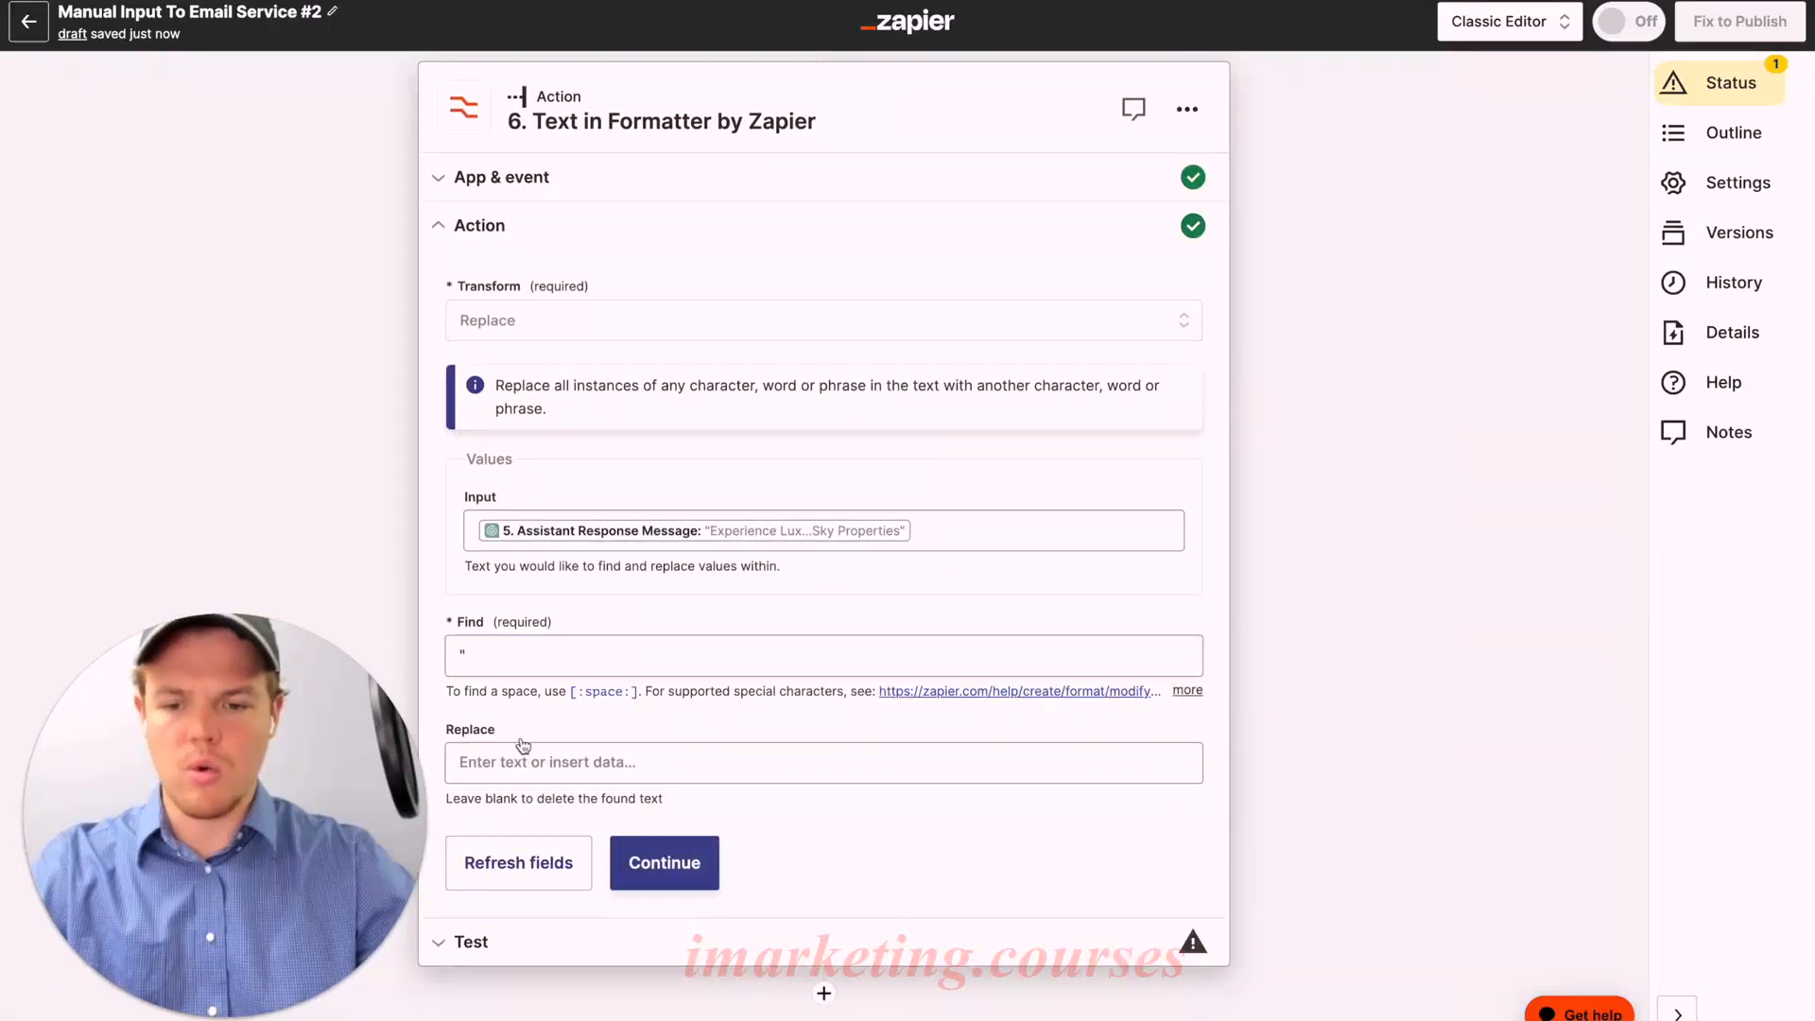
pyautogui.click(659, 865)
# Step: Test the Formatter step that strips quotation marks from the subject line
pyautogui.click(660, 882)
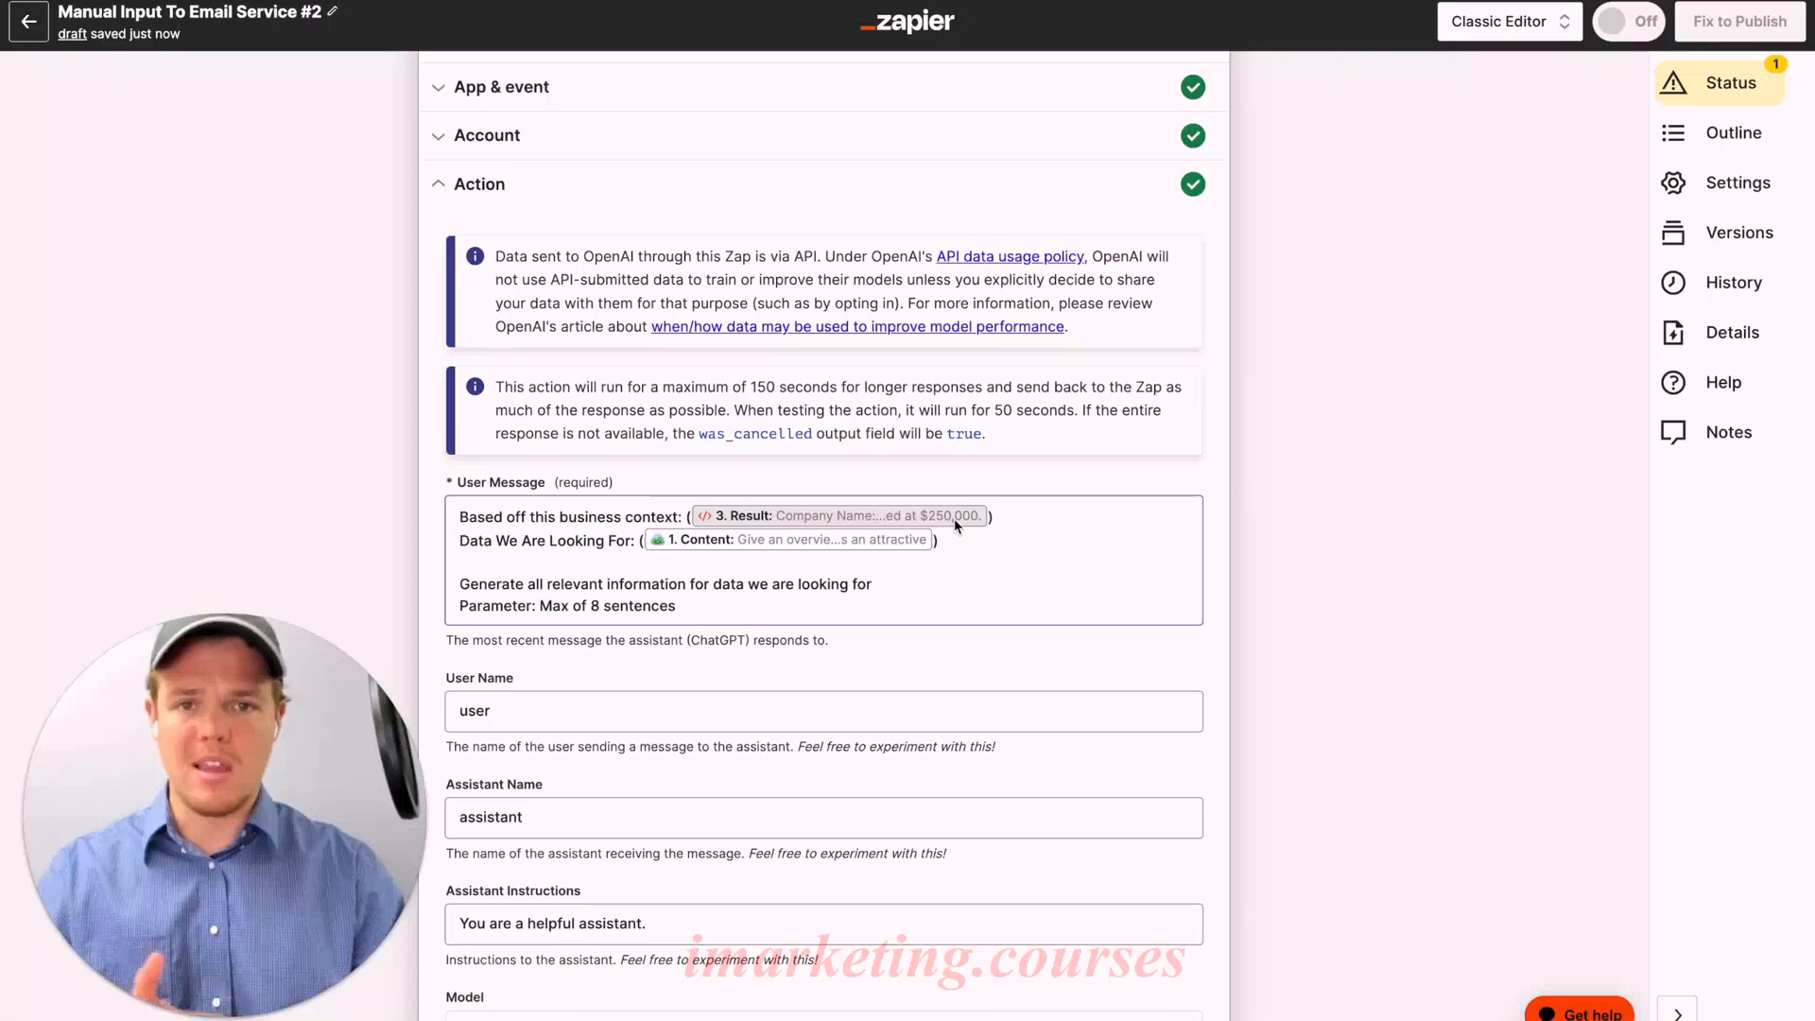
pyautogui.moveTo(954, 518)
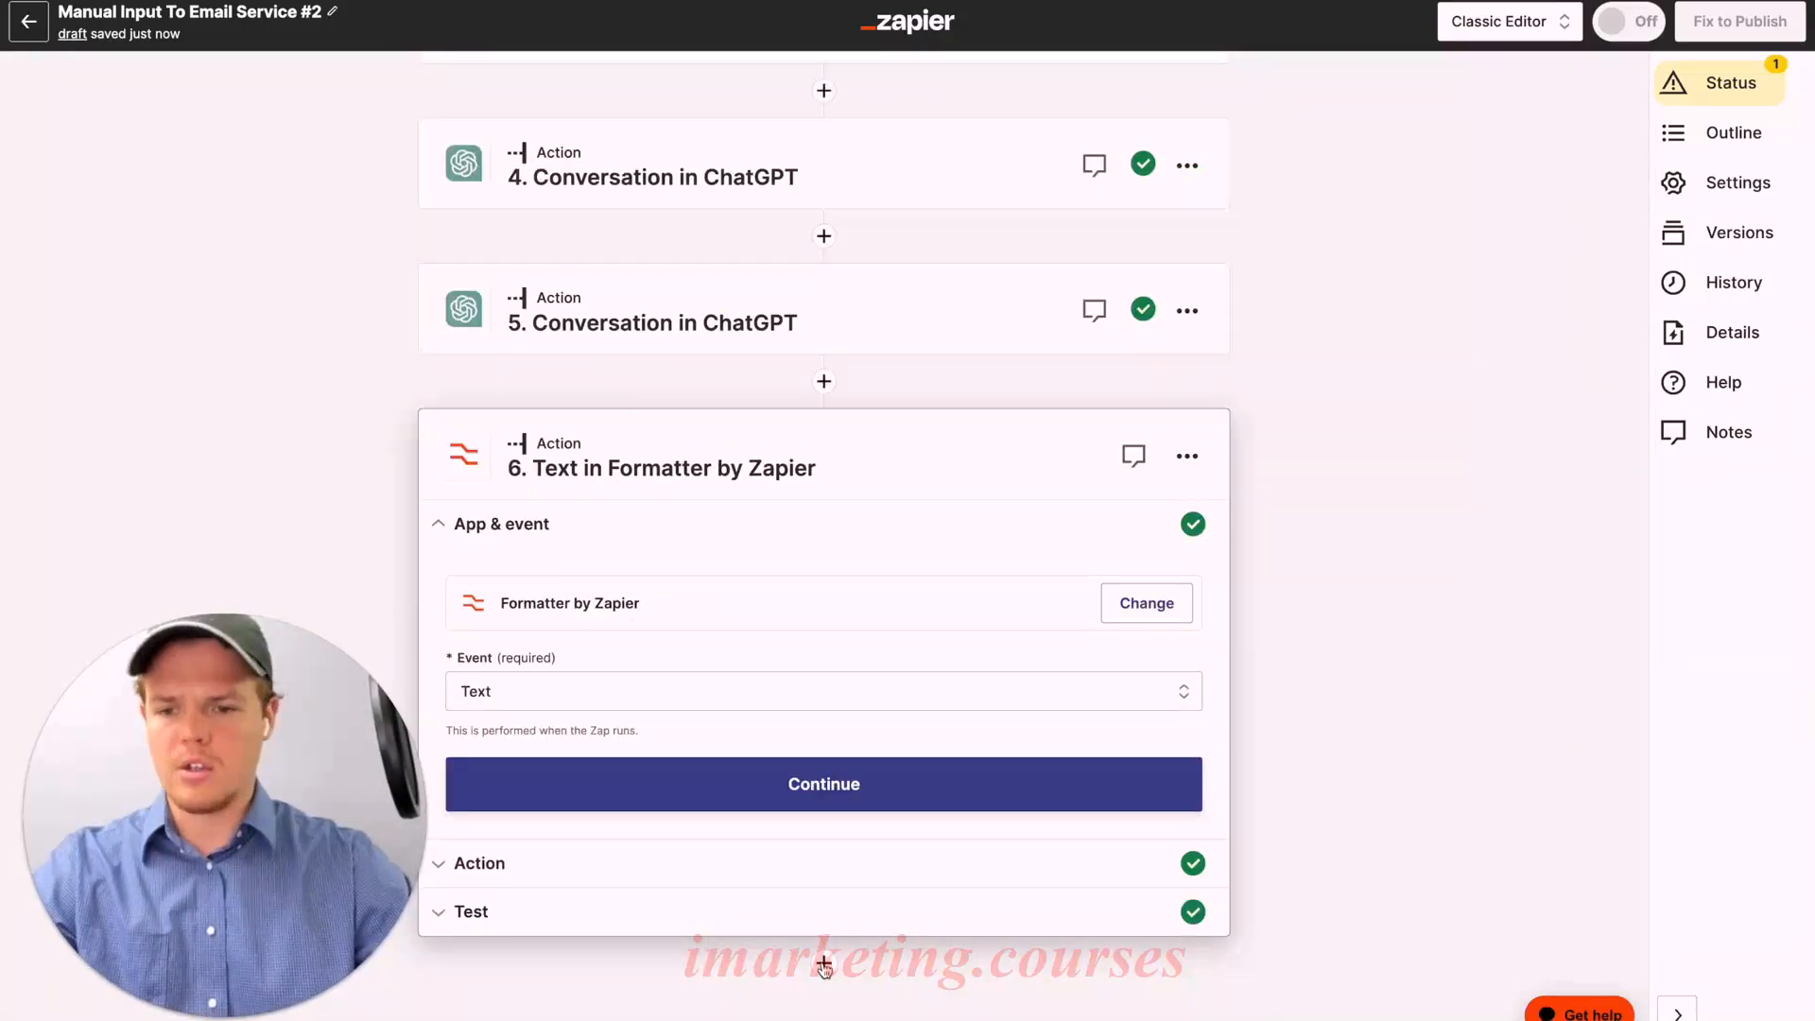
# Step: Add step 7 as a ChatGPT Conversation and begin its message 'Based off this email subject line: ()'
pyautogui.click(824, 964)
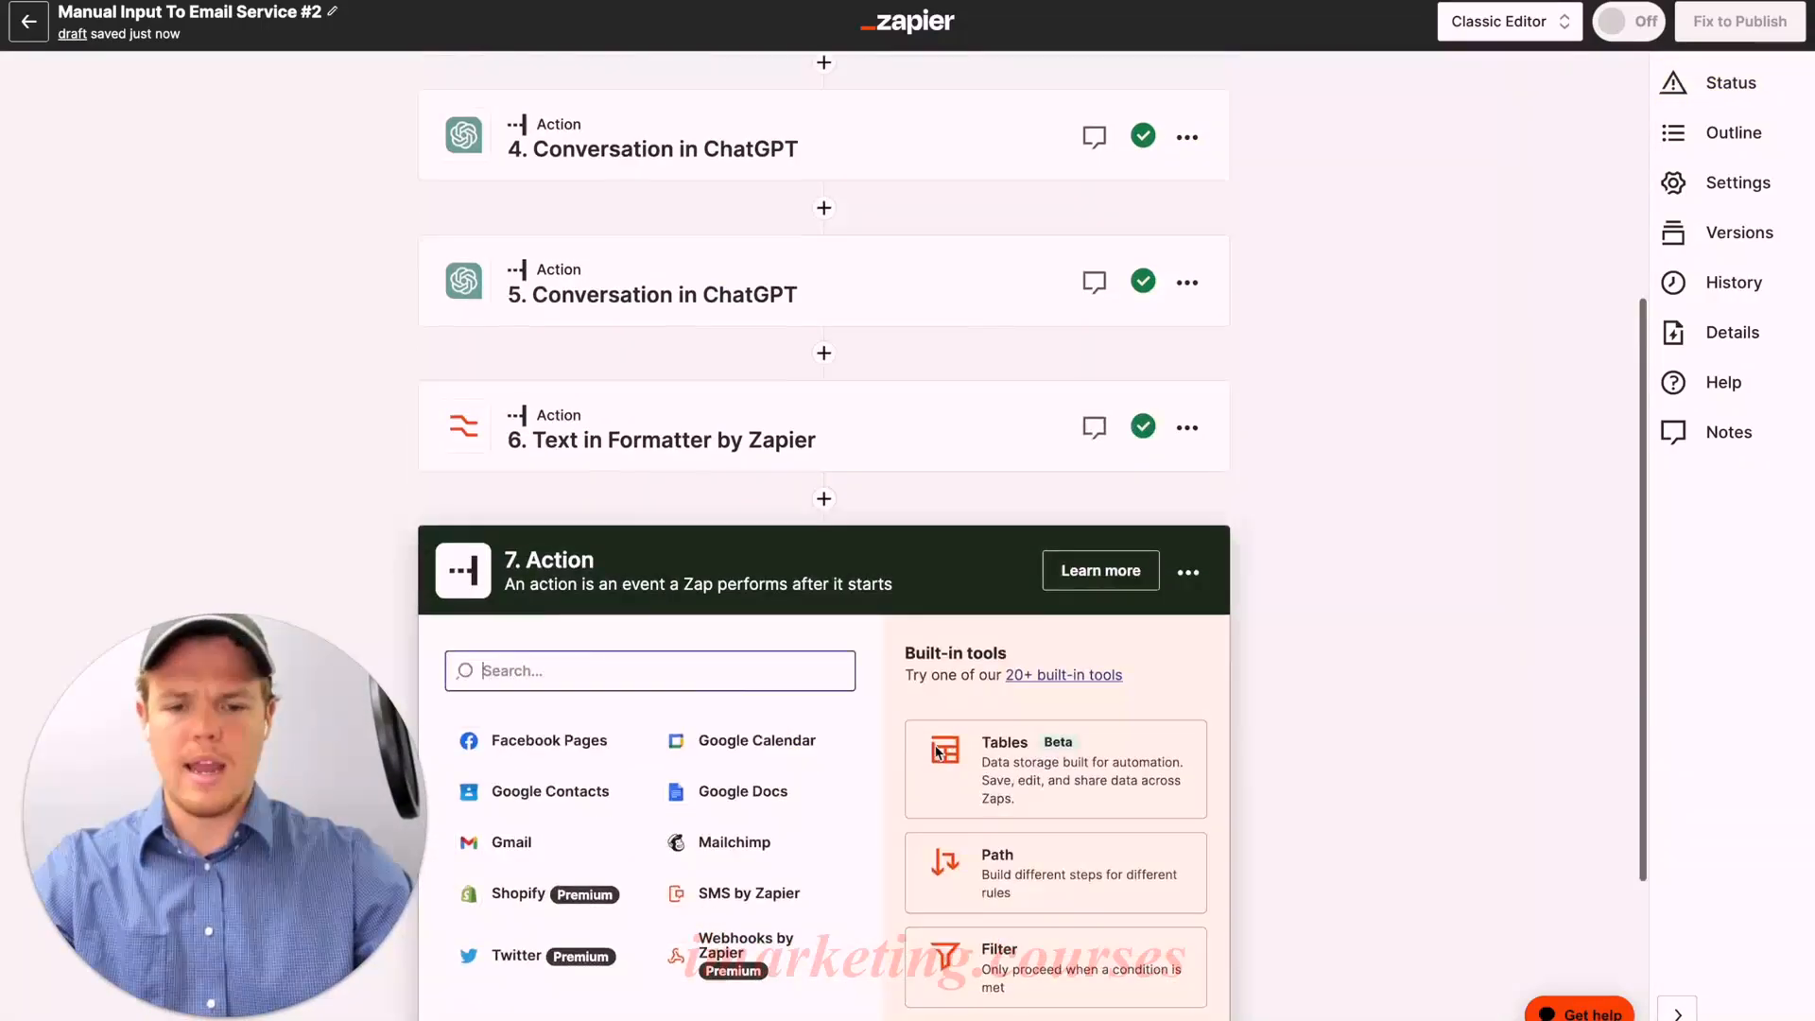
pyautogui.write('chatgpt')
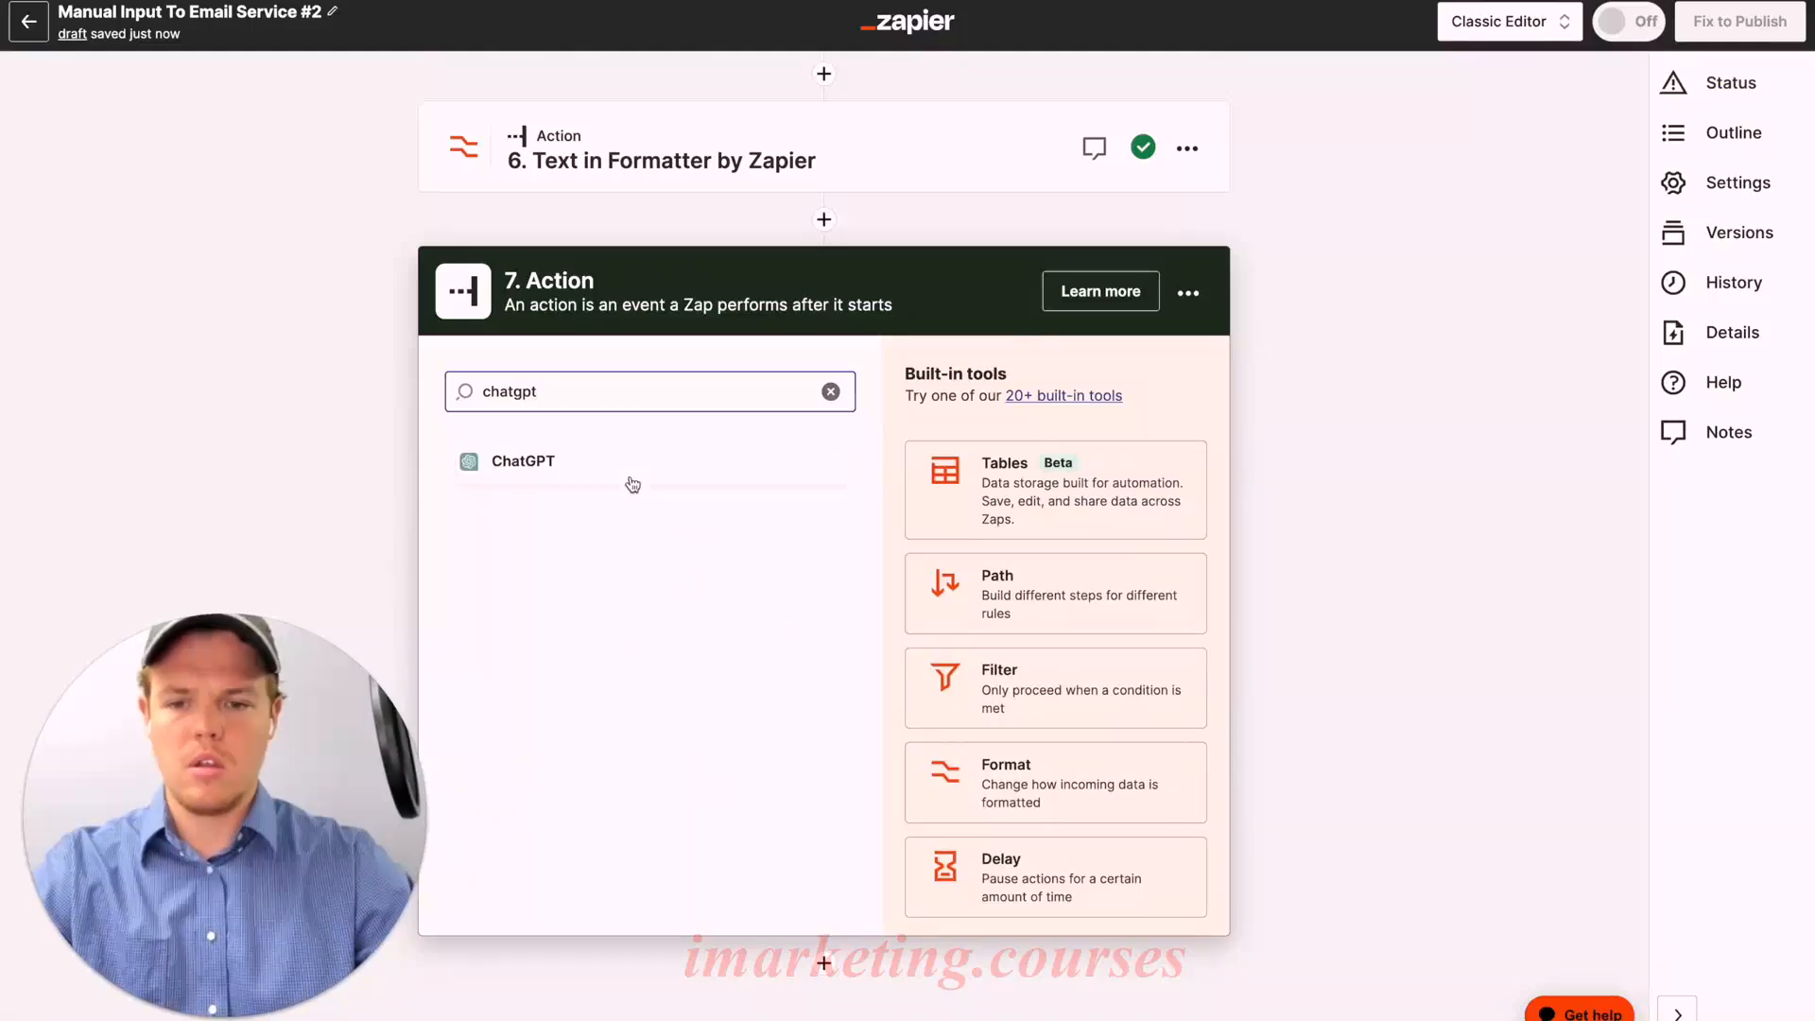
pyautogui.click(630, 482)
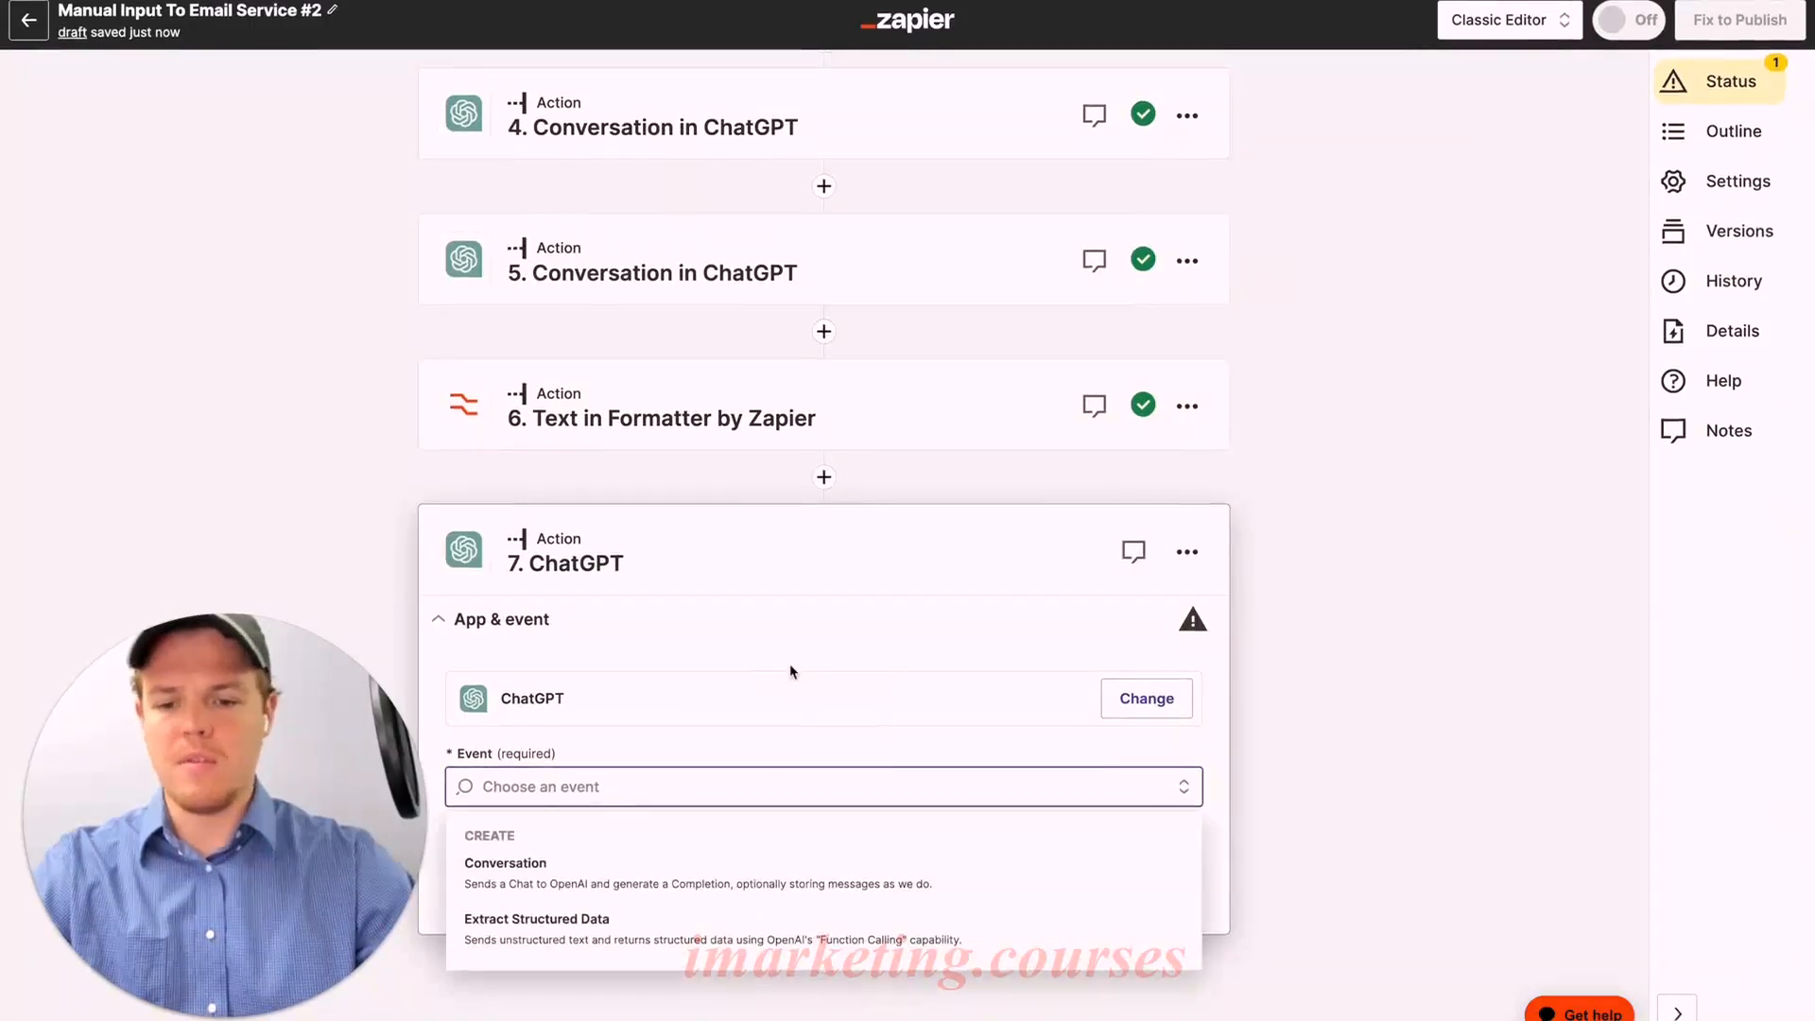
pyautogui.click(641, 875)
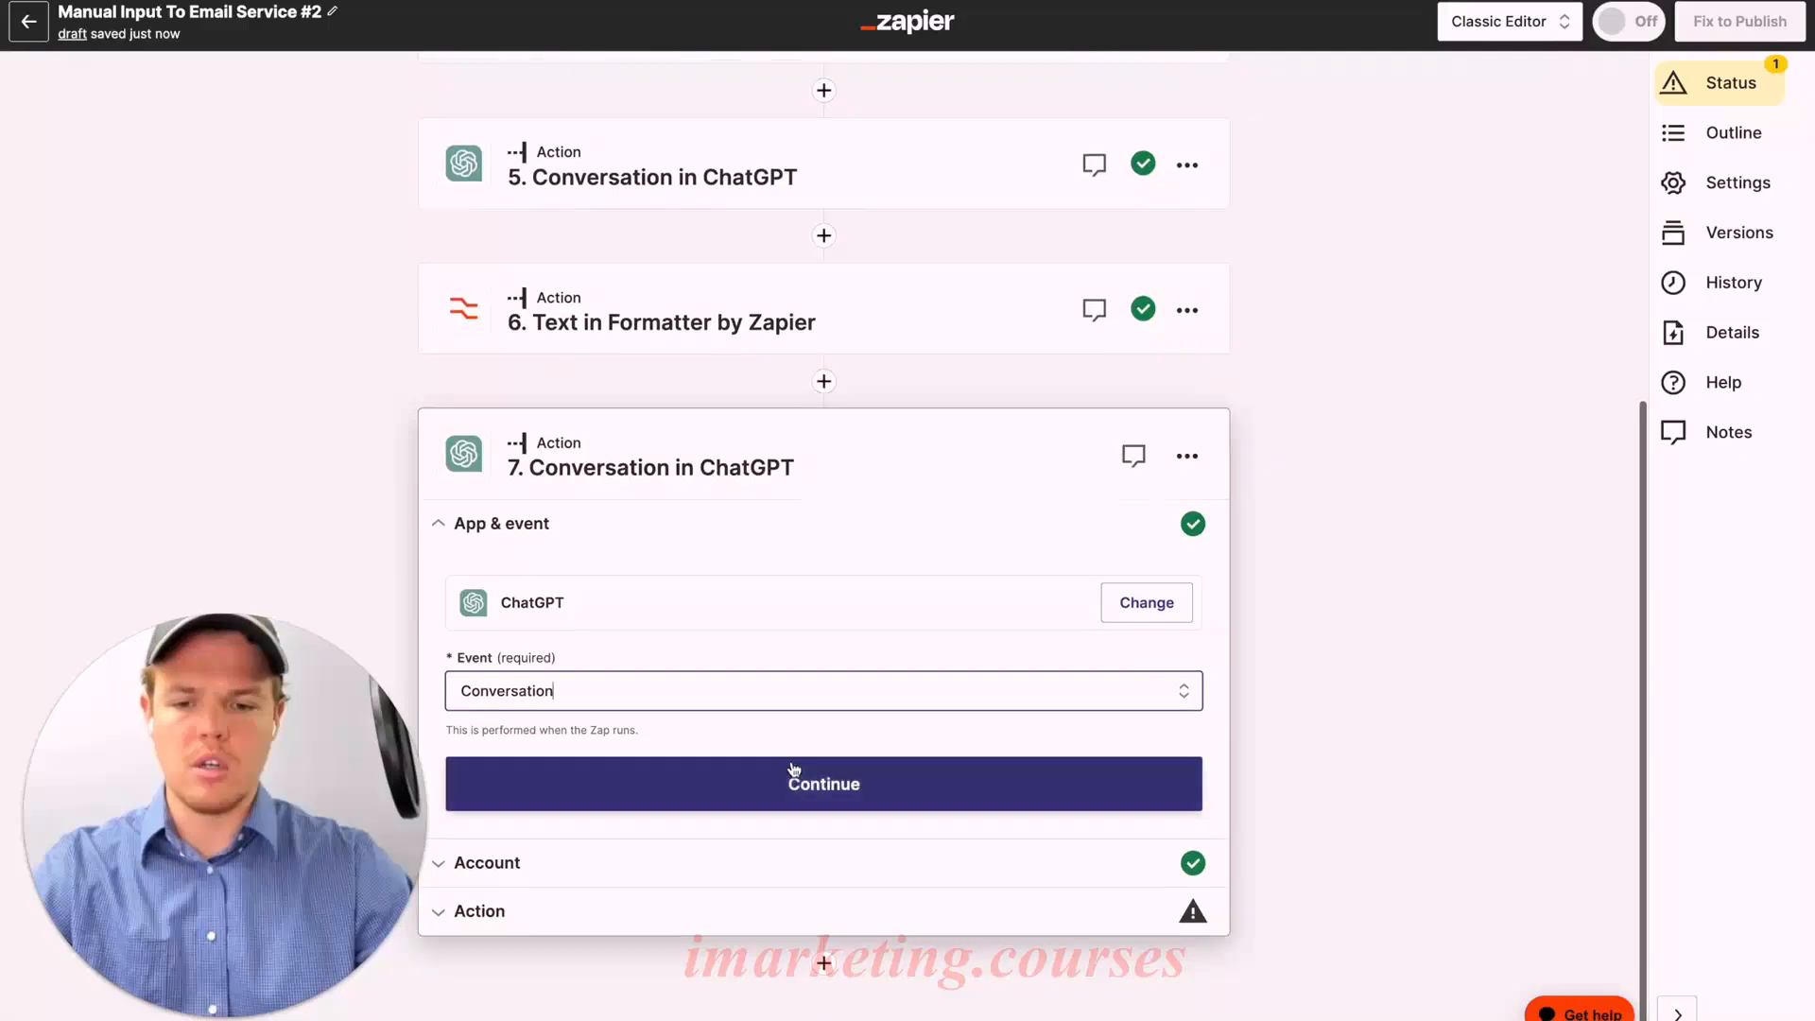
pyautogui.click(793, 769)
pyautogui.click(498, 830)
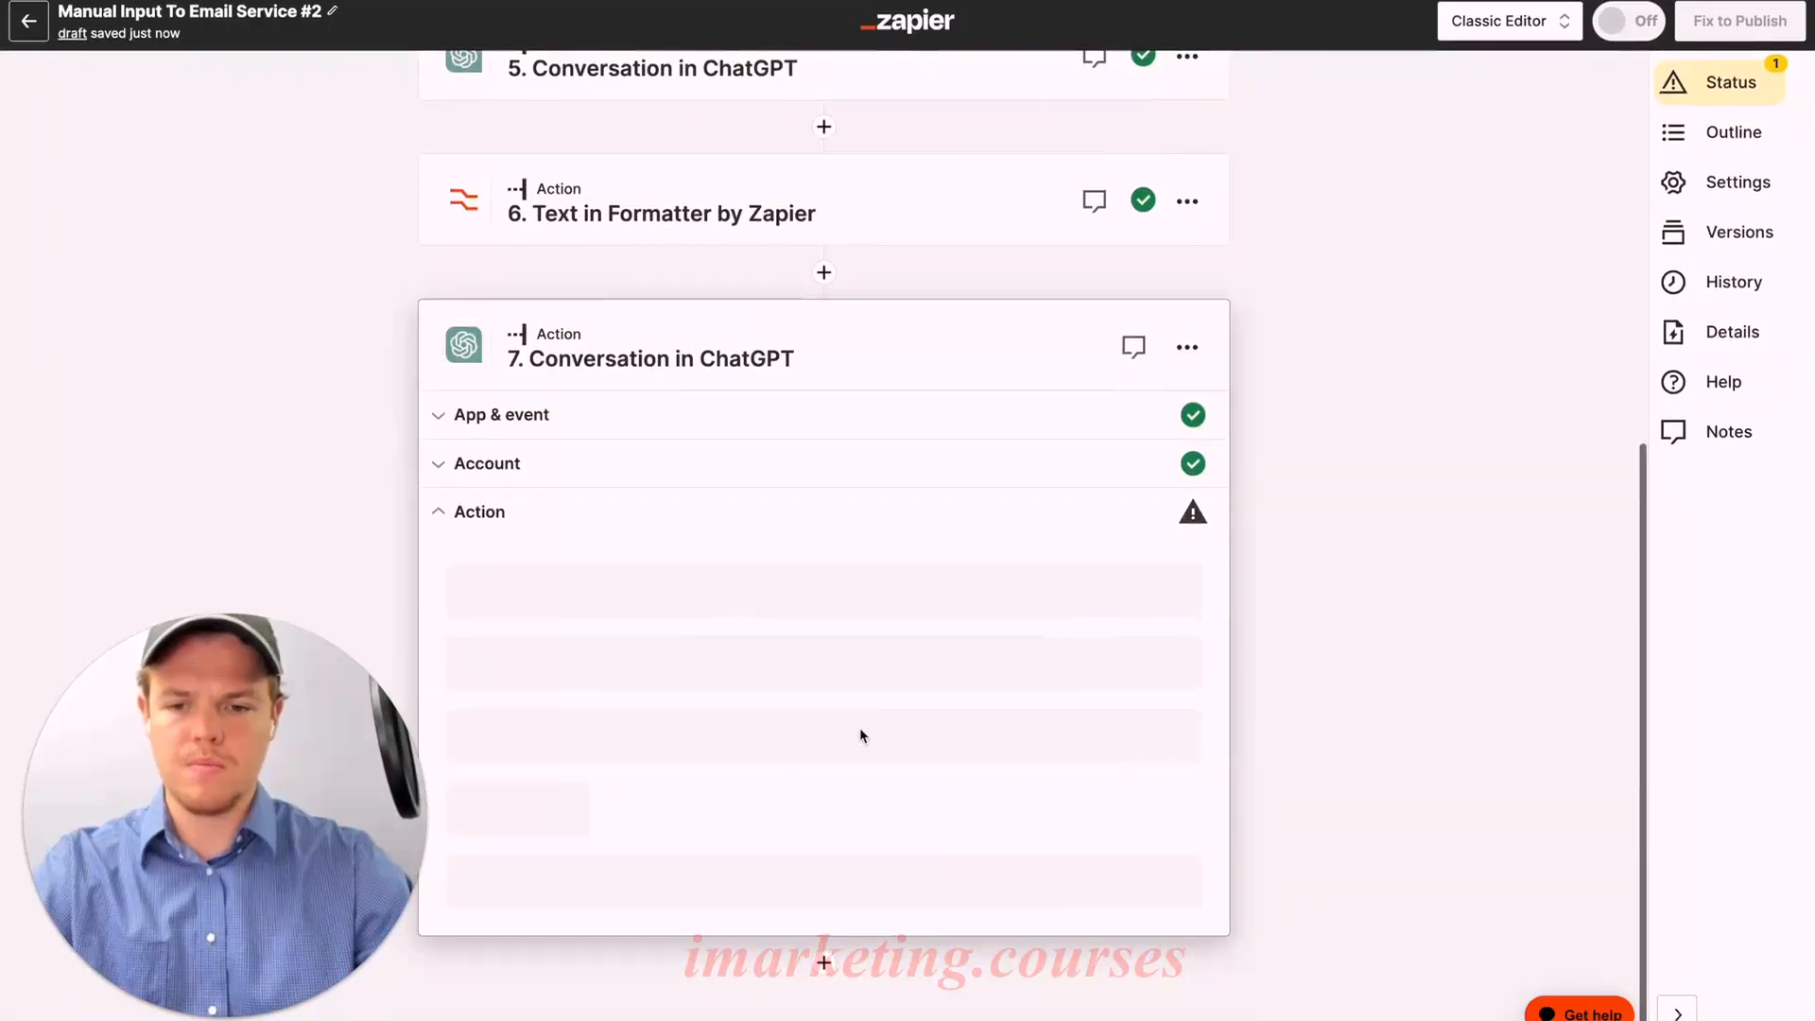
pyautogui.write('Based off this email subject line: ()')
# Step: Place the Formatter step 6 Output inside the parentheses after the subject line text
pyautogui.scroll(-3, 674, 669)
pyautogui.click(674, 669)
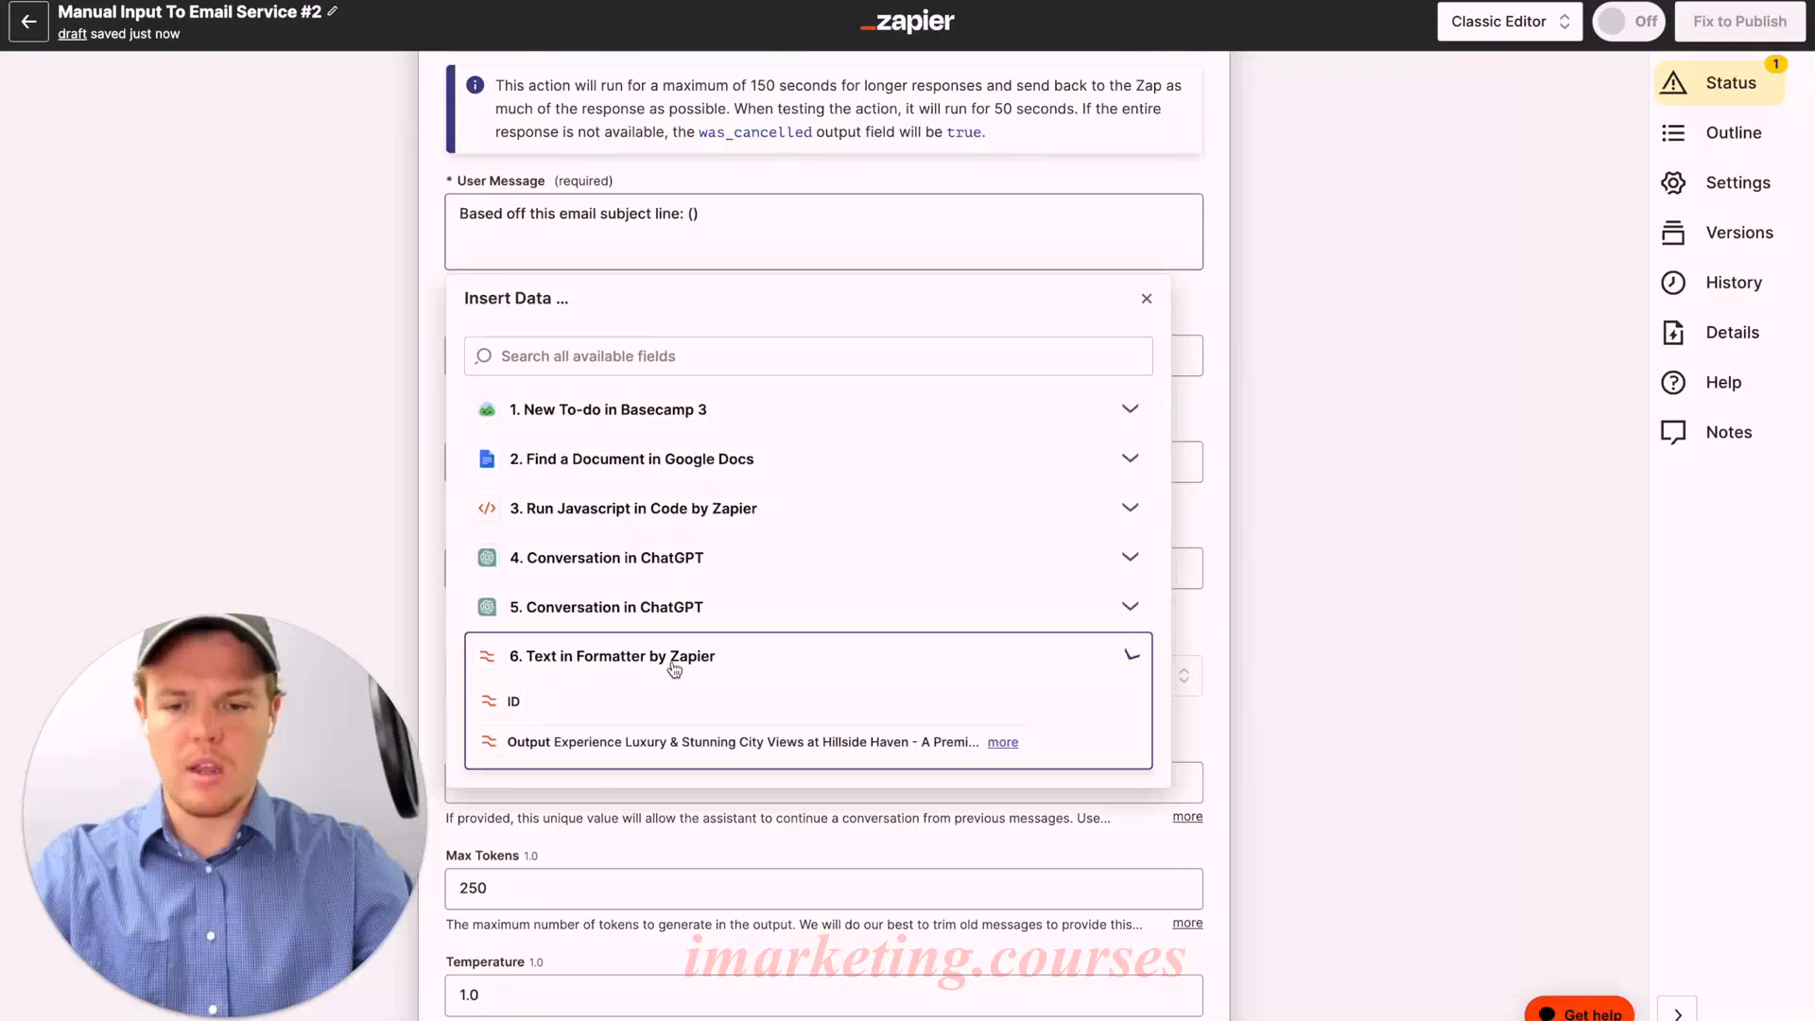
pyautogui.click(674, 741)
pyautogui.press('Left')
pyautogui.press('Left')
pyautogui.press('BackSpace')
pyautogui.press('BackSpace')
pyautogui.write('(')
pyautogui.click(1010, 203)
pyautogui.write(')')
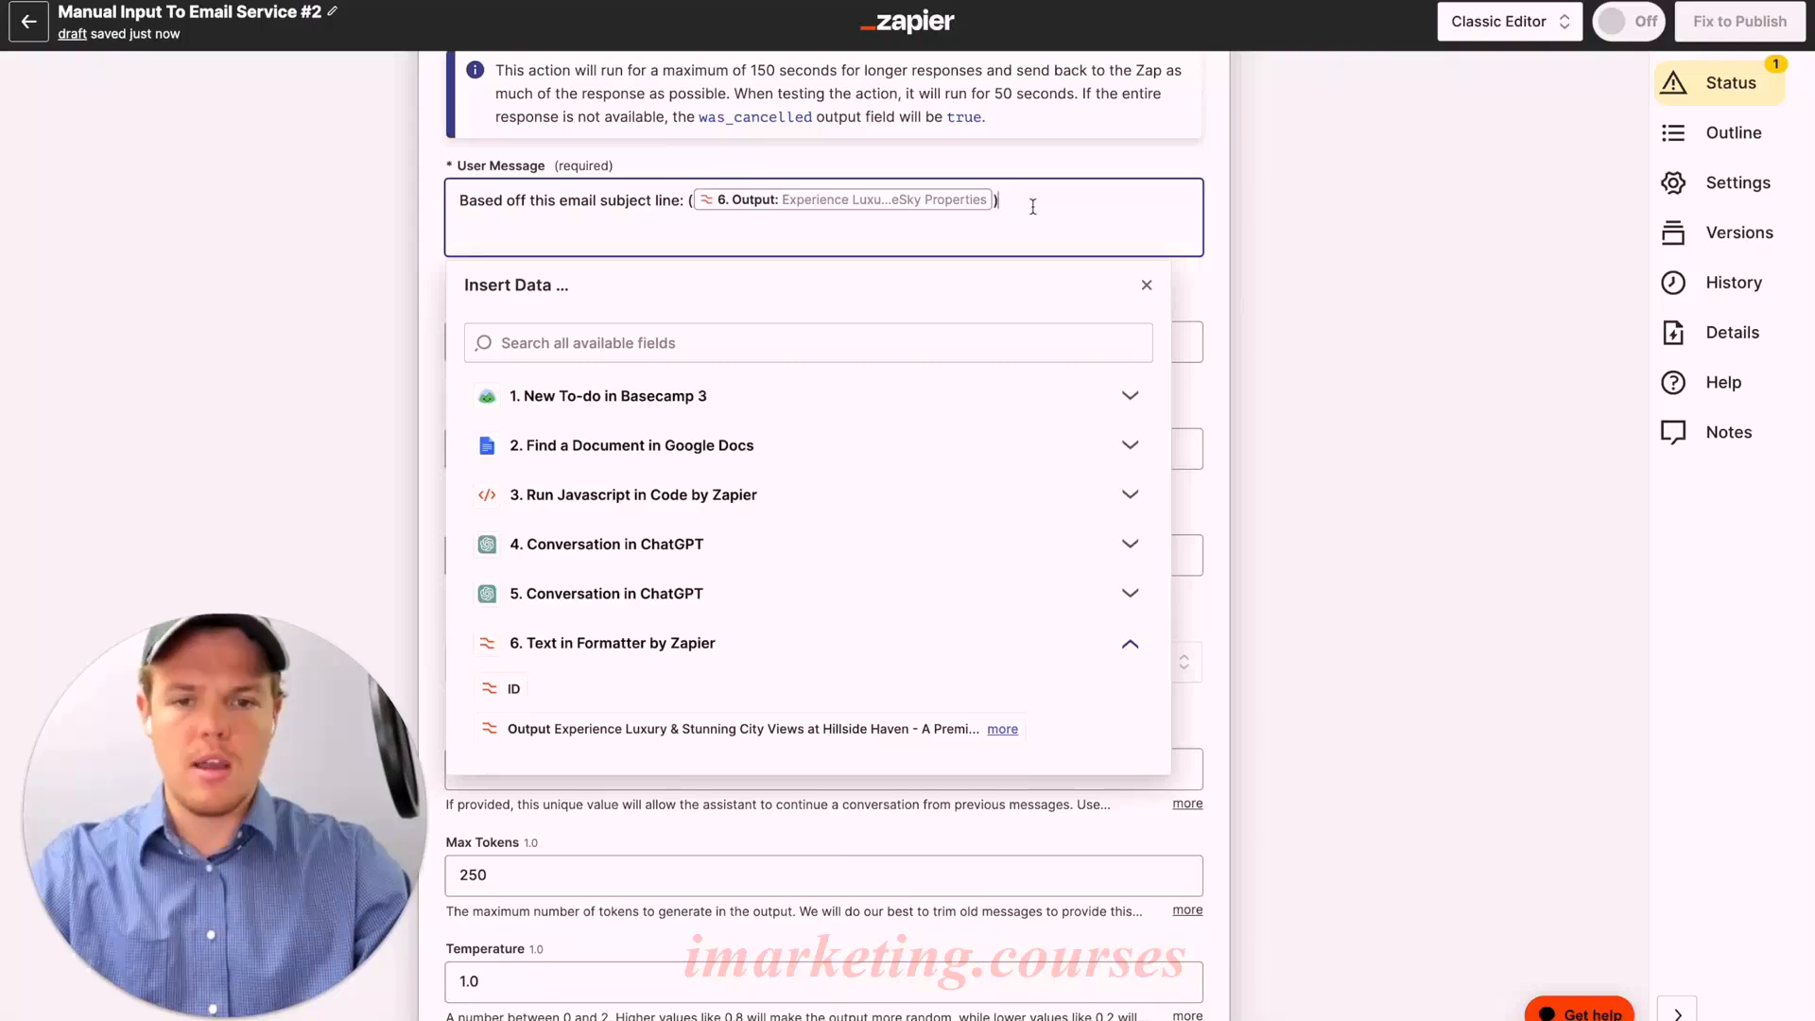
# Step: Add an 'And the business data: ()' line holding step 4's Assistant Response Message
pyautogui.press('Return')
pyautogui.write('And the bsu')
pyautogui.press('BackSpace')
pyautogui.press('BackSpace')
pyautogui.write('usiness data: ()')
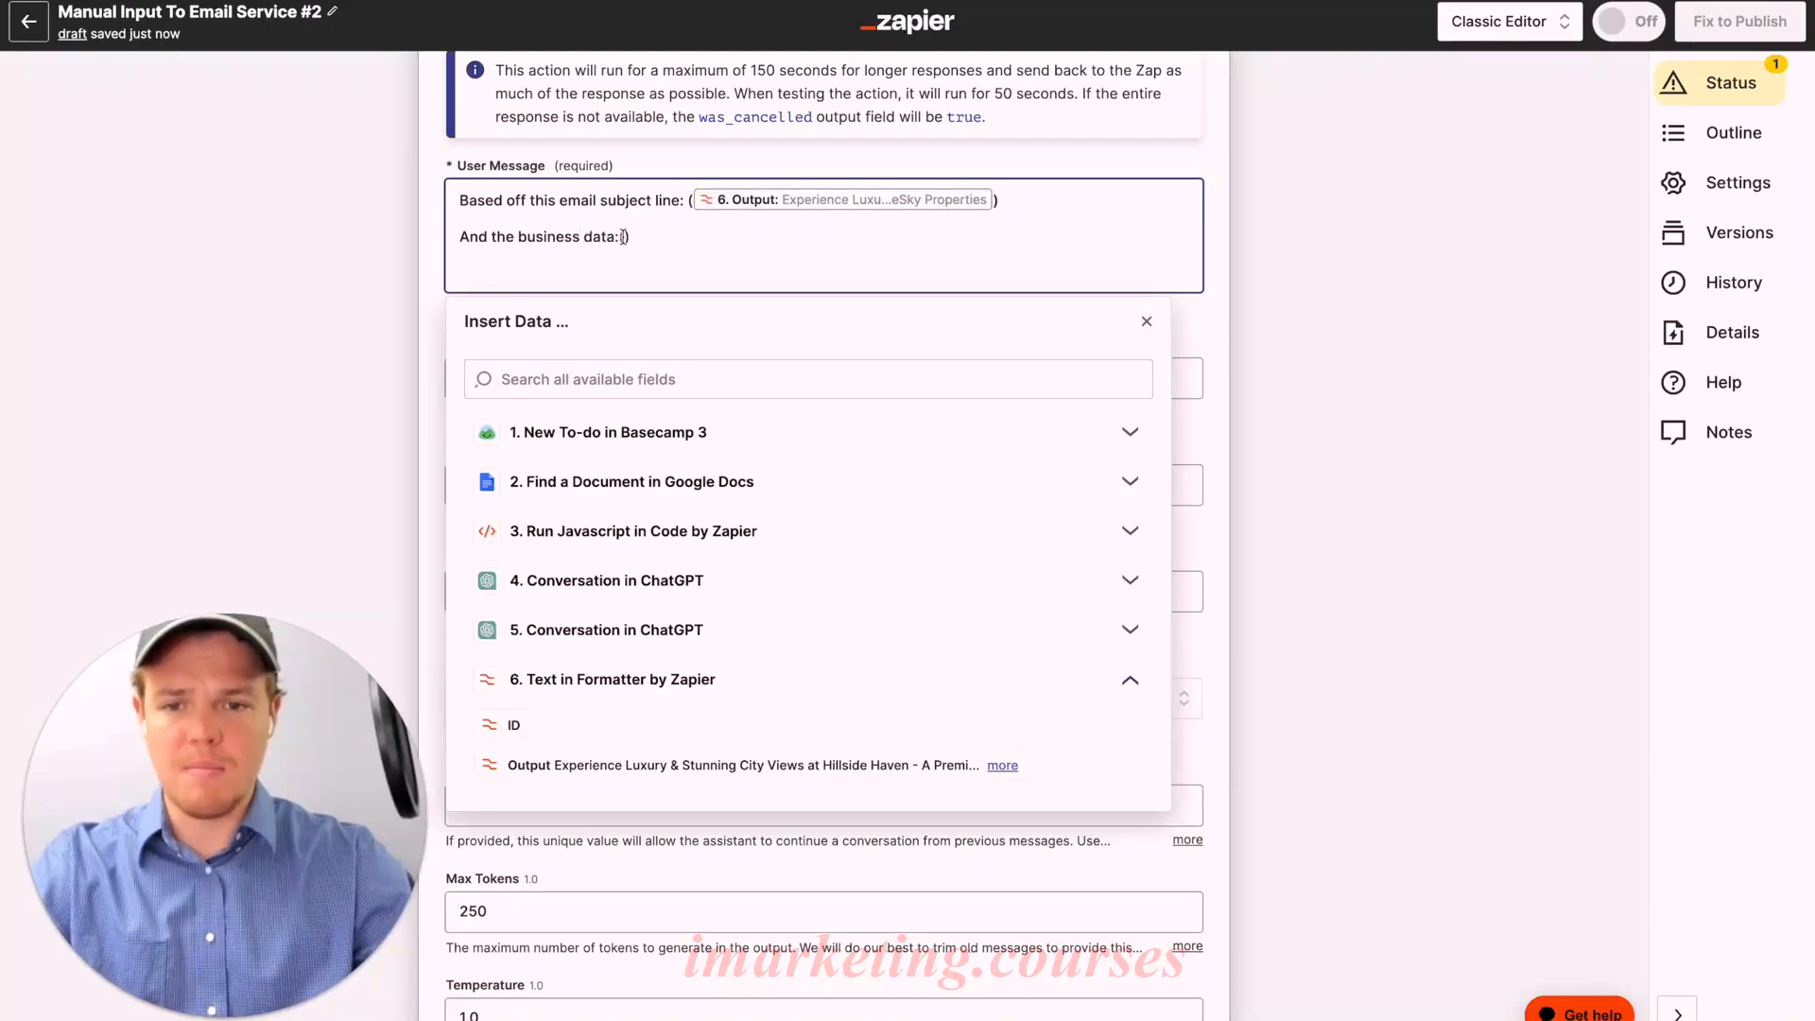
pyautogui.click(626, 584)
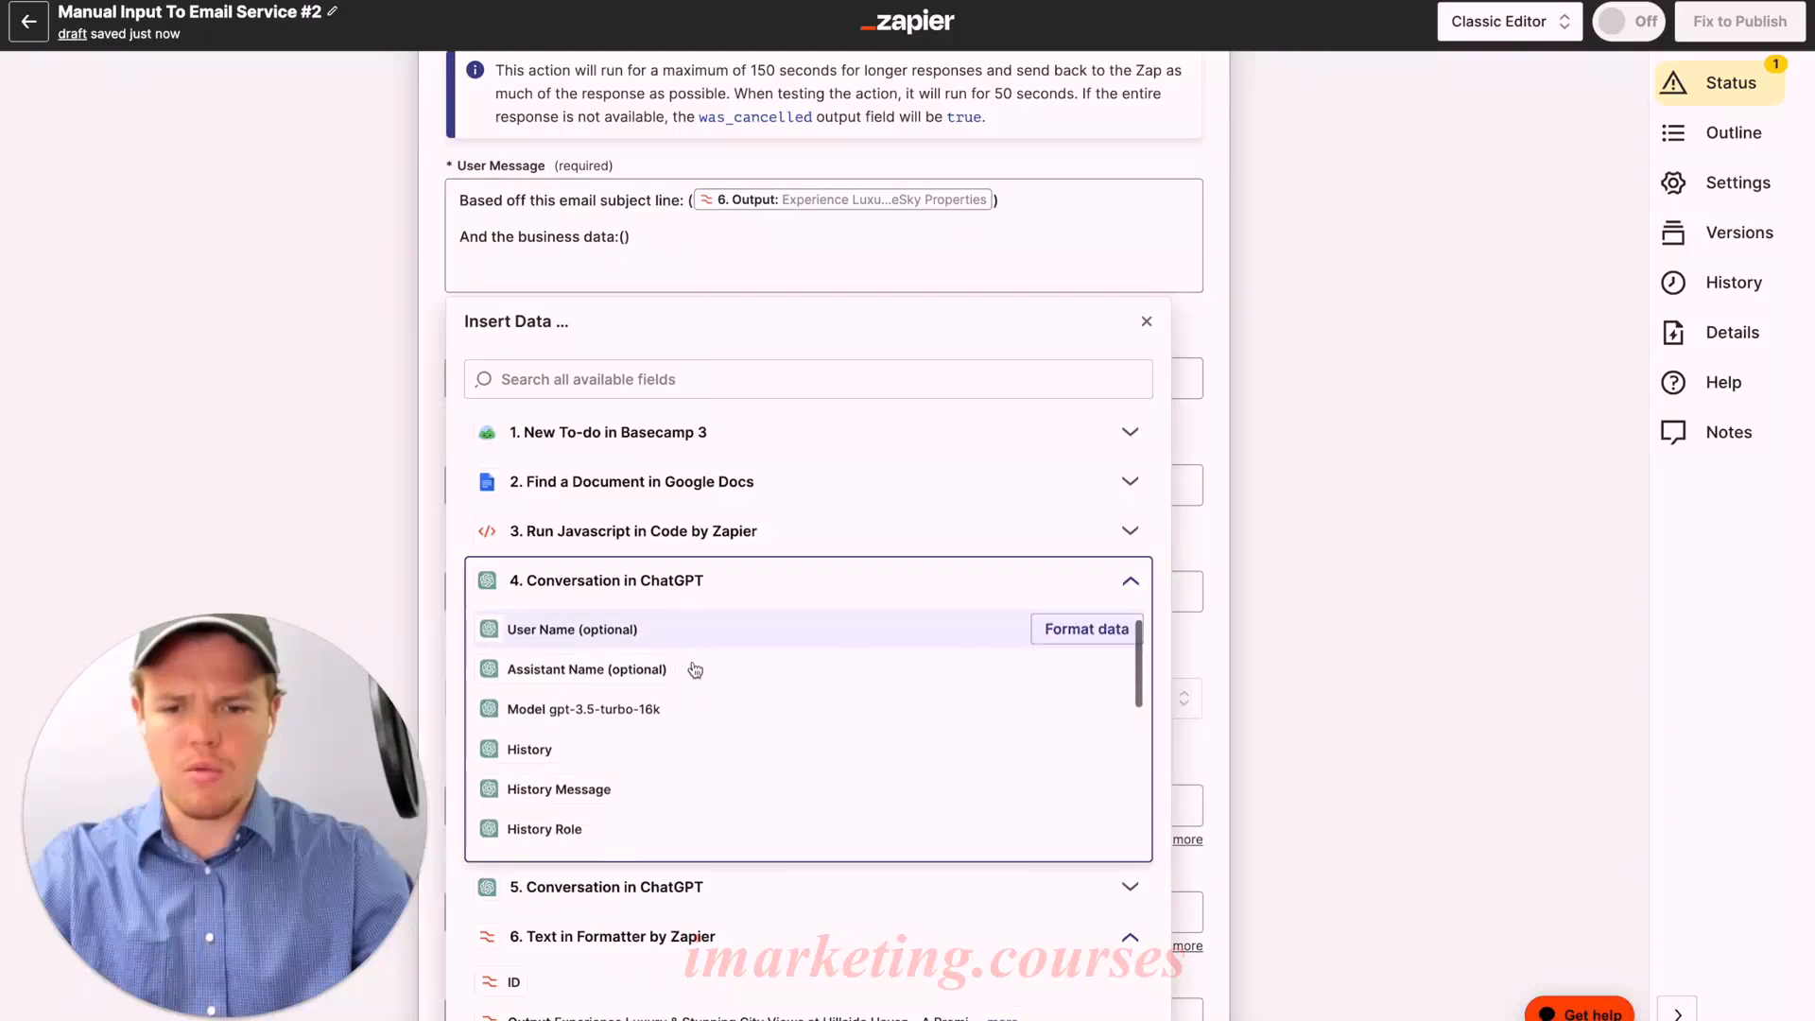
pyautogui.scroll(-5, 696, 670)
pyautogui.click(733, 796)
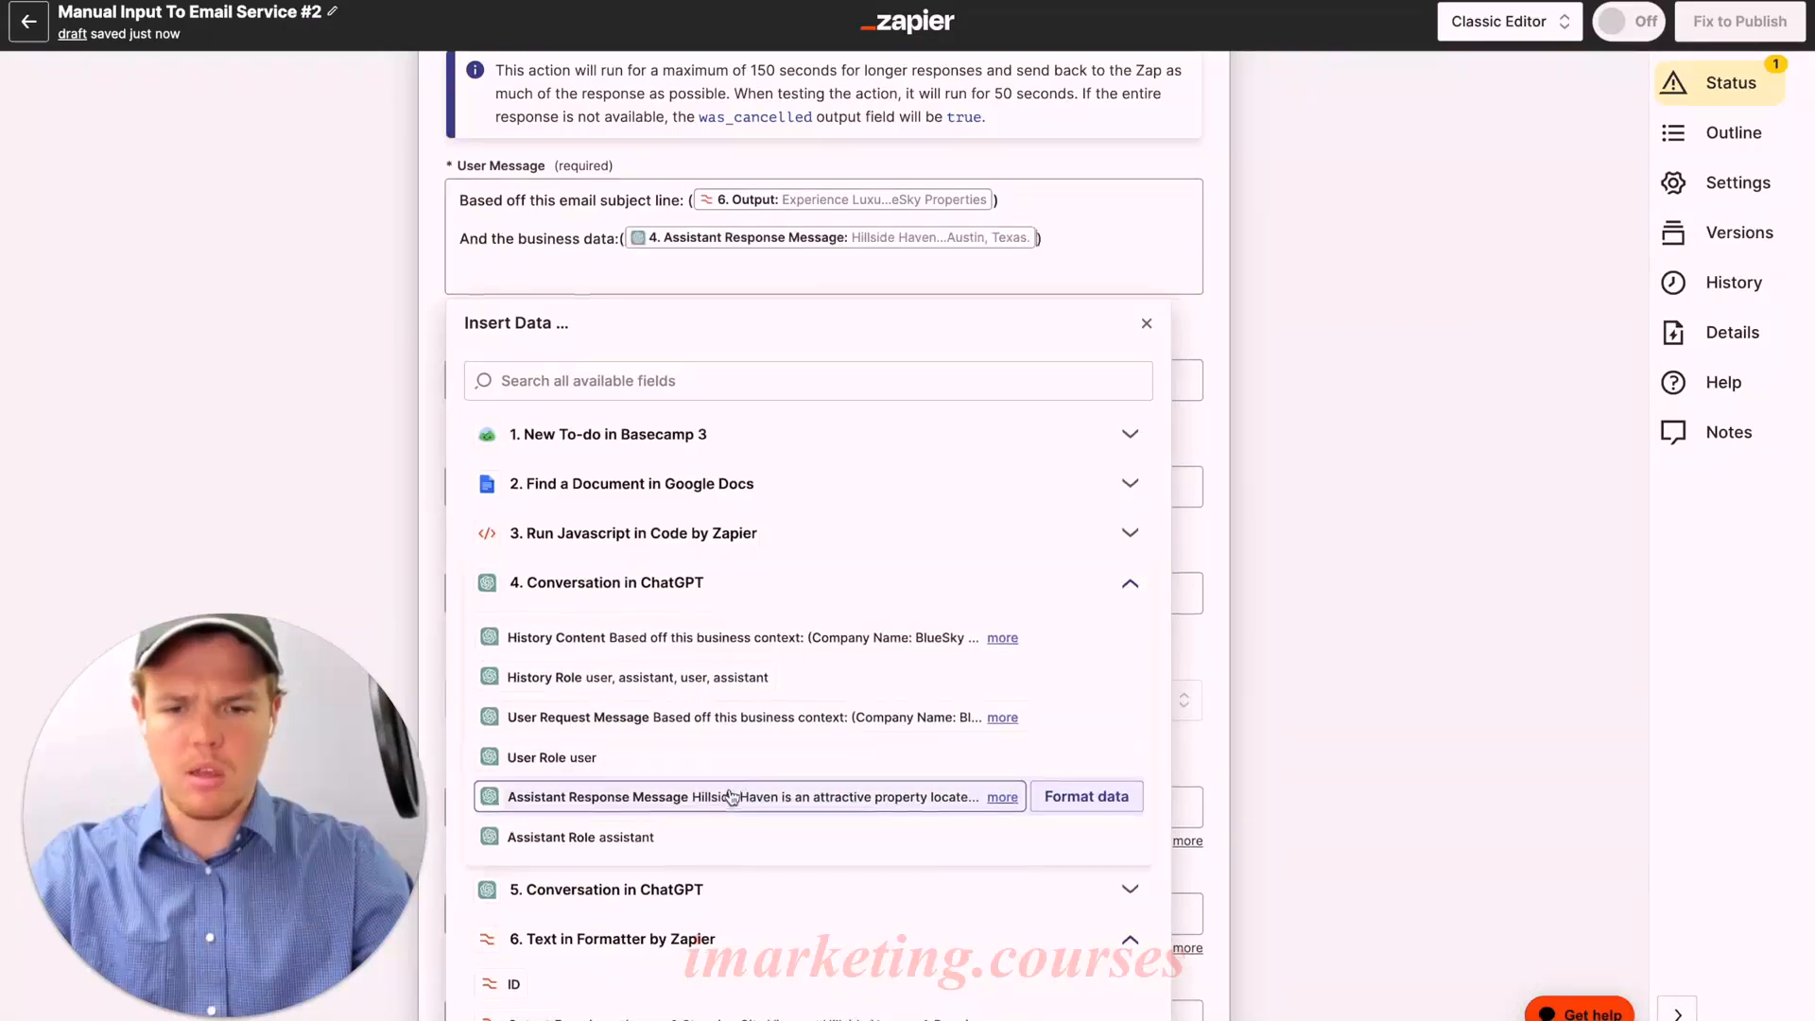
# Step: Request an email body with no text before or after, plus 'Parameter: Max of 5 sentences'
pyautogui.click(1094, 231)
pyautogui.press('Return')
pyautogui.press('Return')
pyautogui.write('Generate a bod')
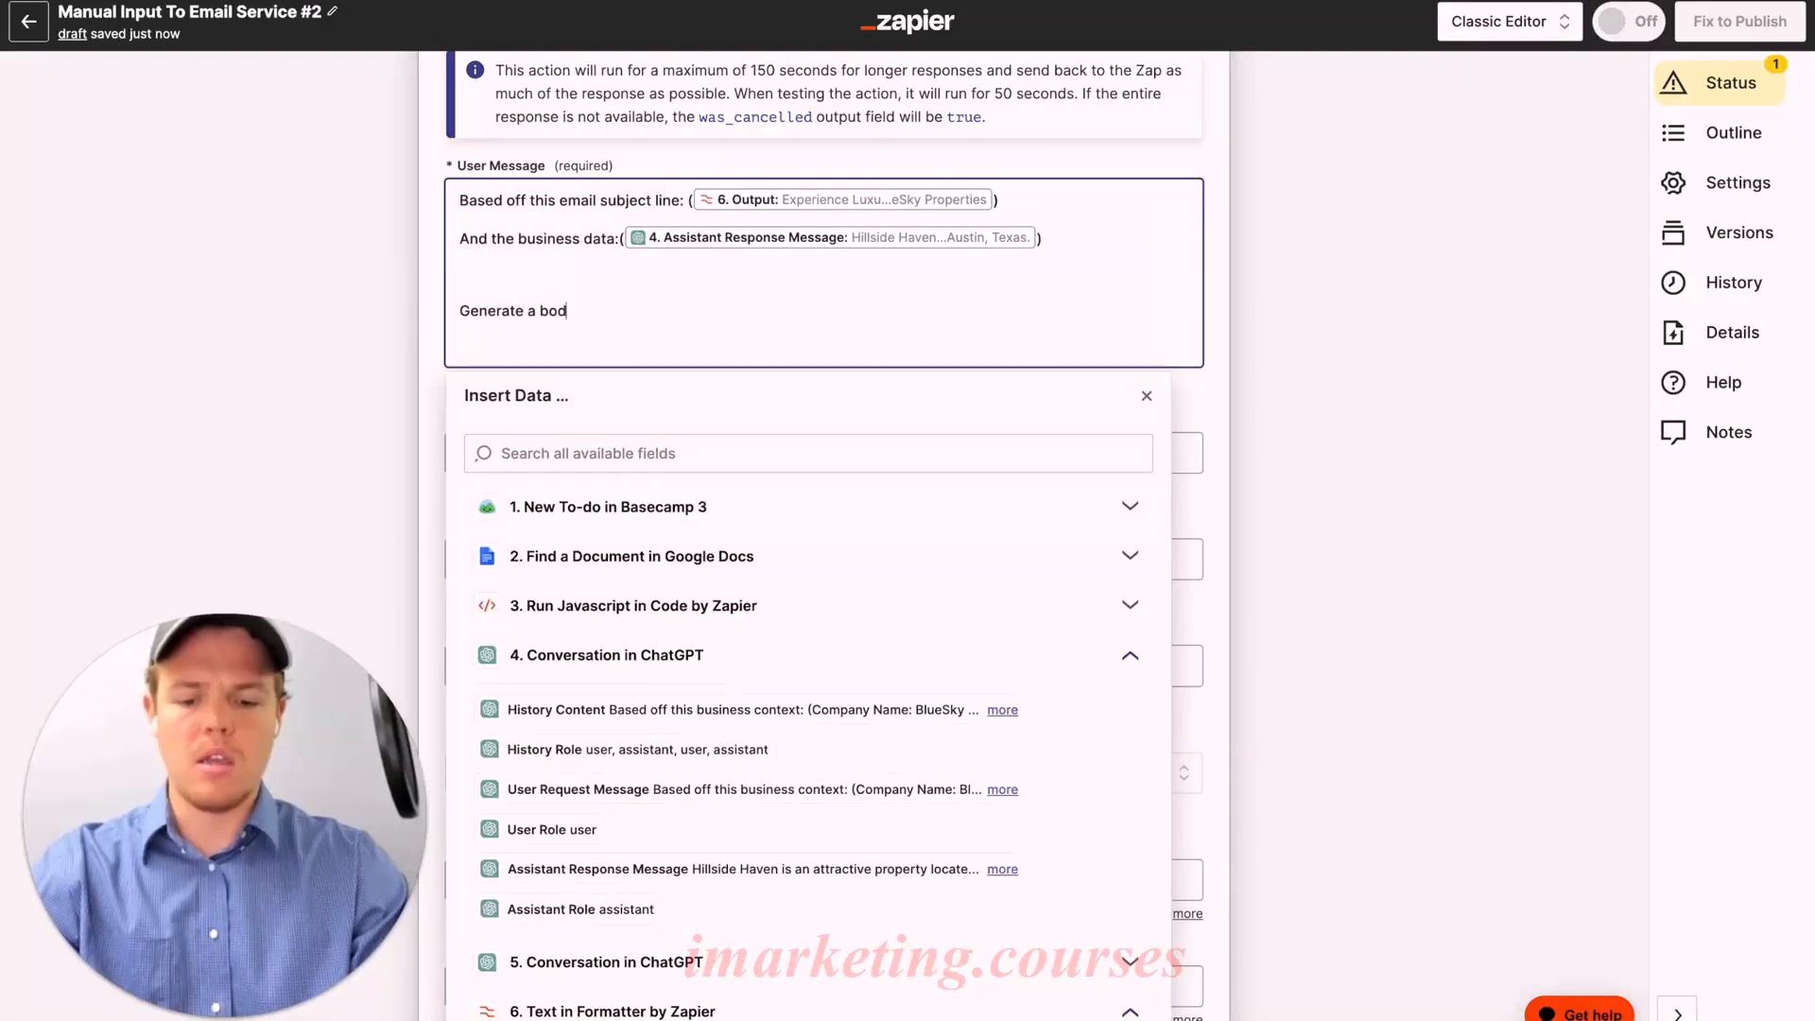
pyautogui.write('y of an e')
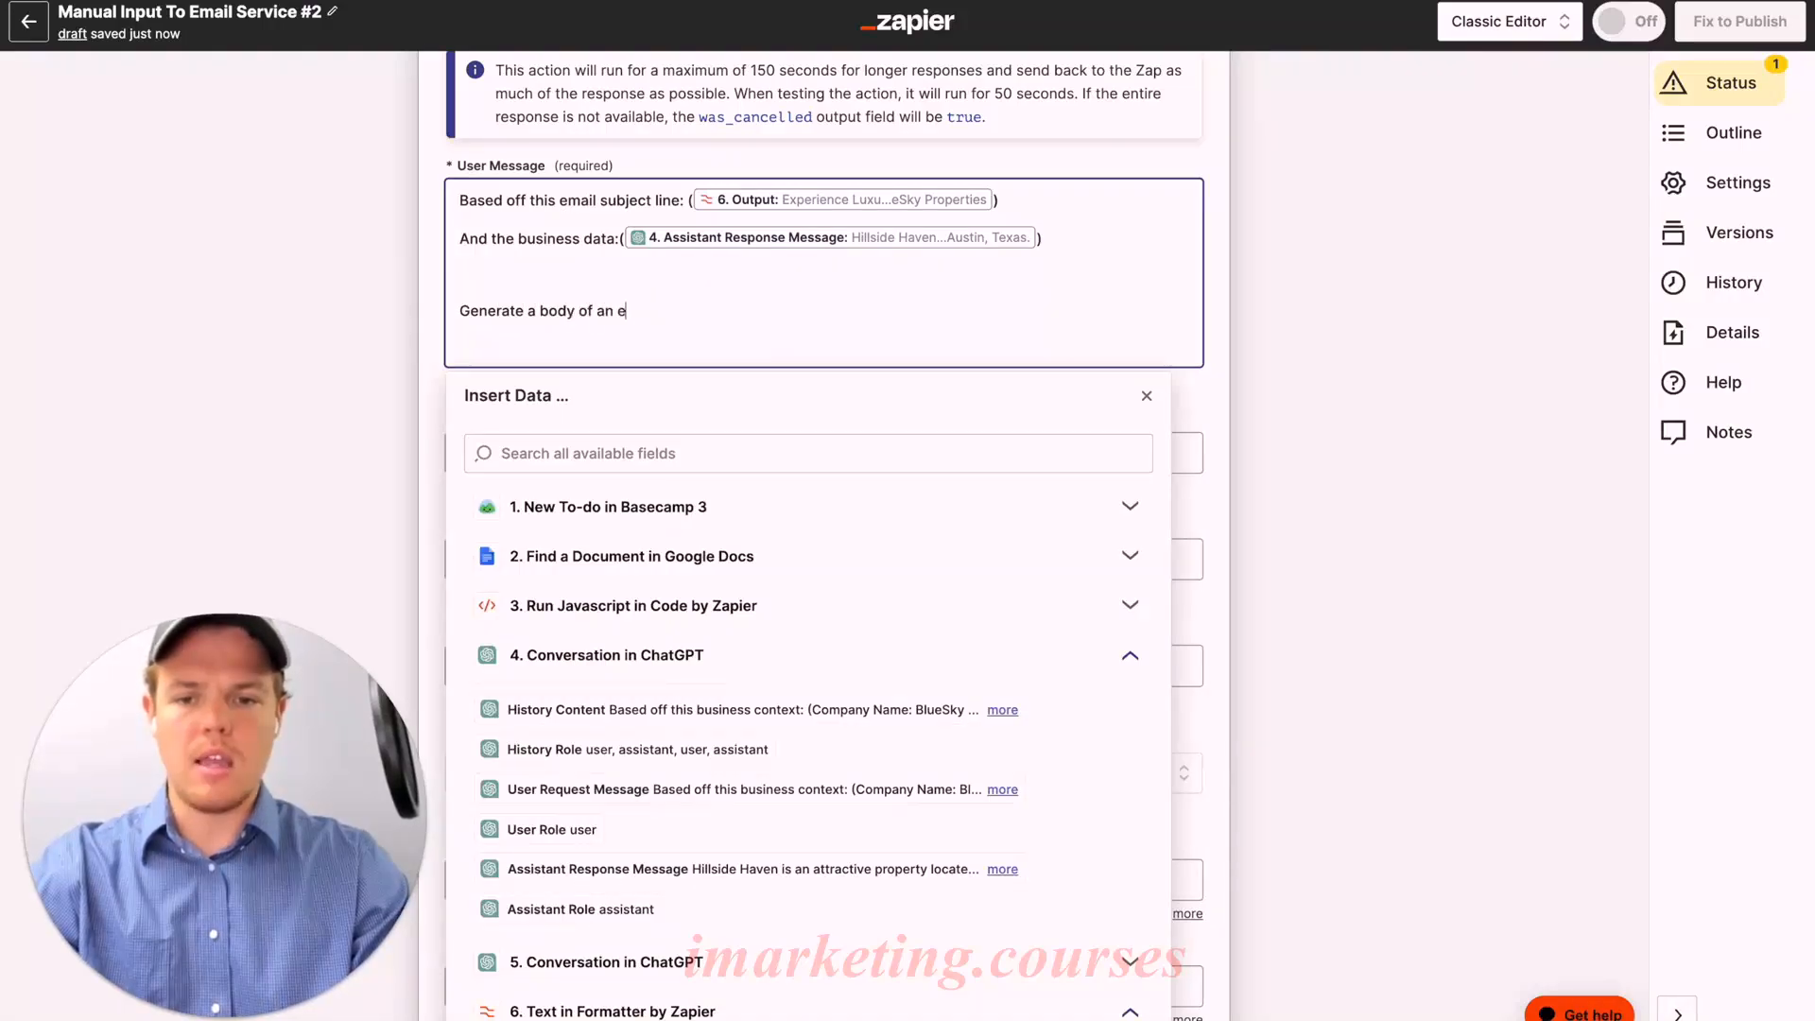
pyautogui.write('mail no text be')
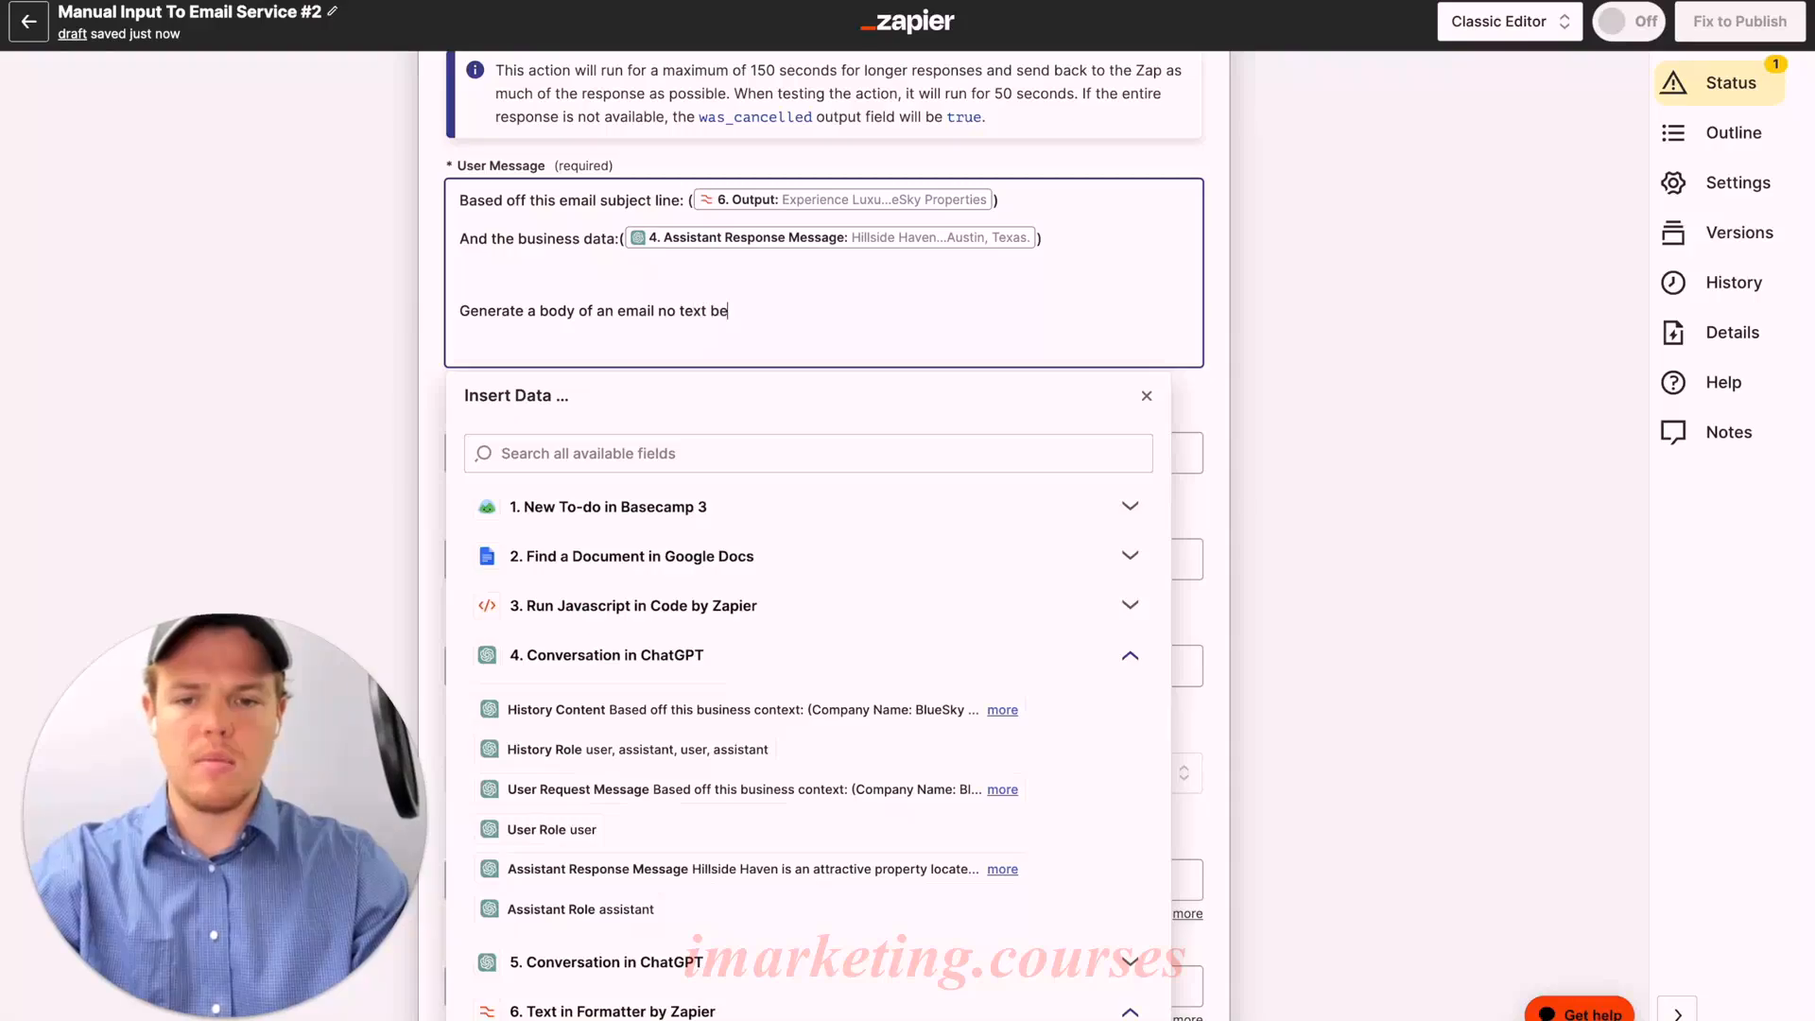
pyautogui.write('fore or after')
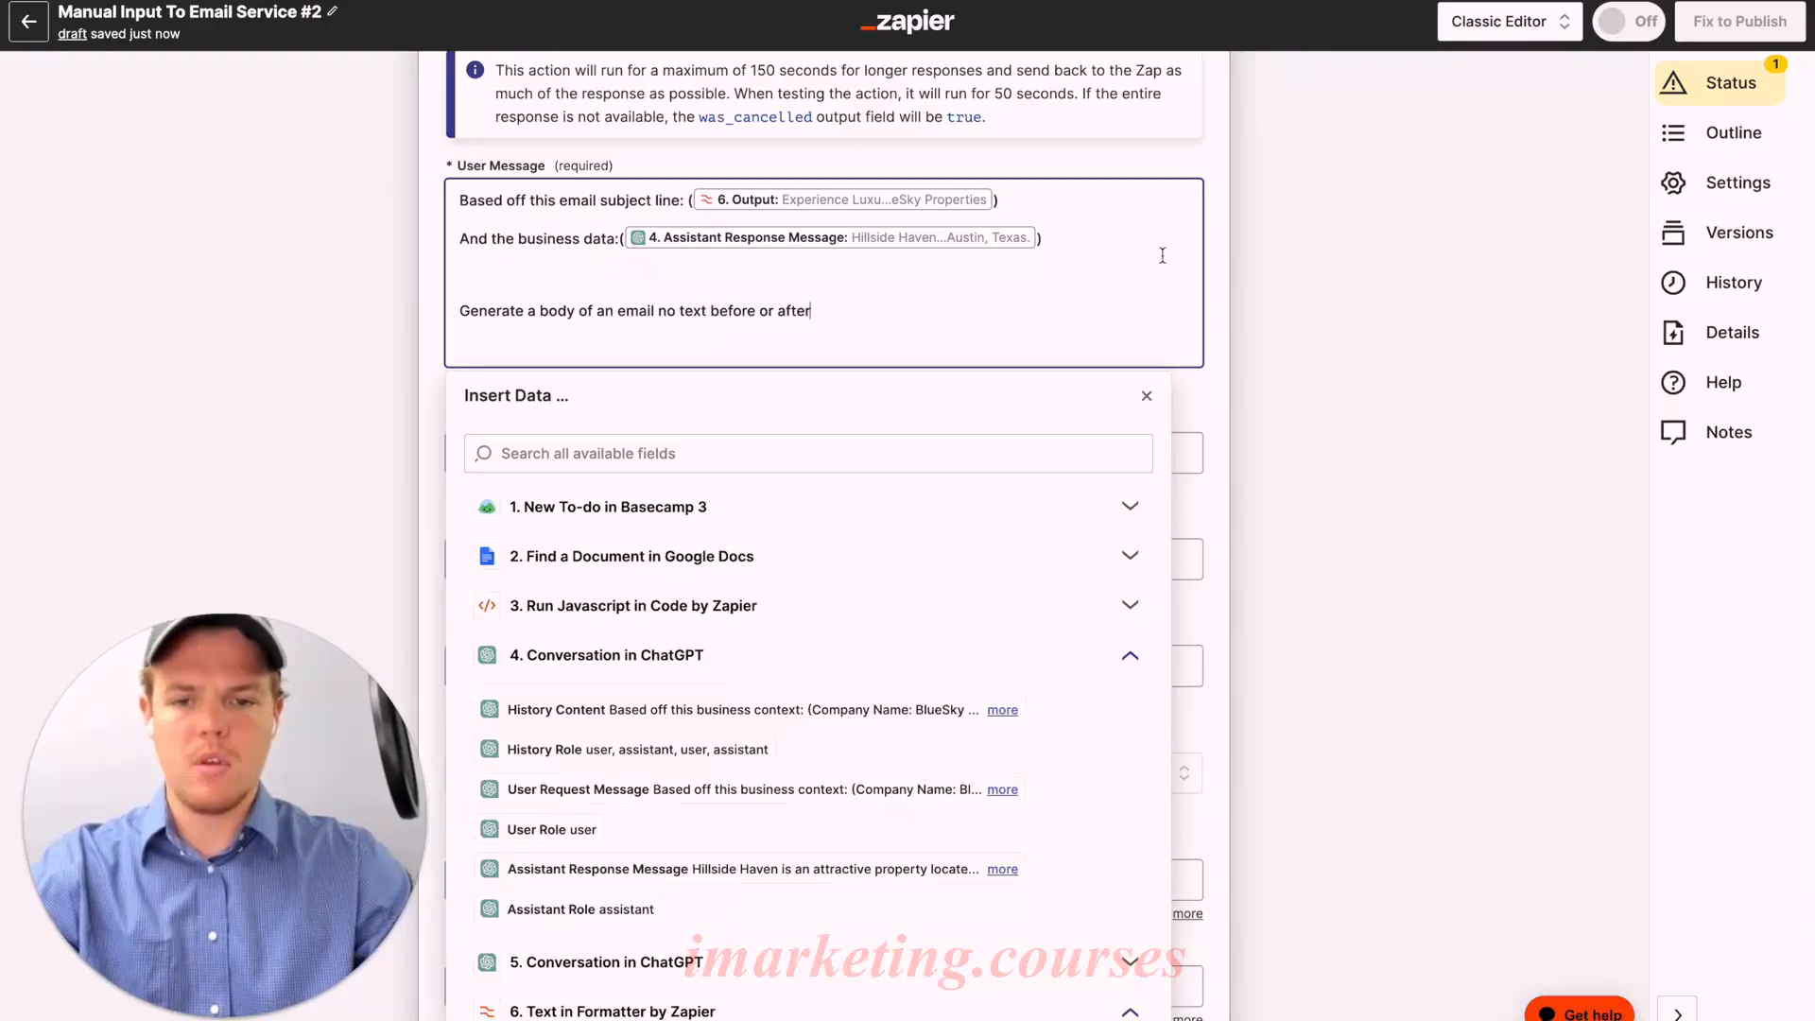
pyautogui.click(1211, 410)
pyautogui.click(927, 284)
pyautogui.press('Return')
pyautogui.write('Parameter')
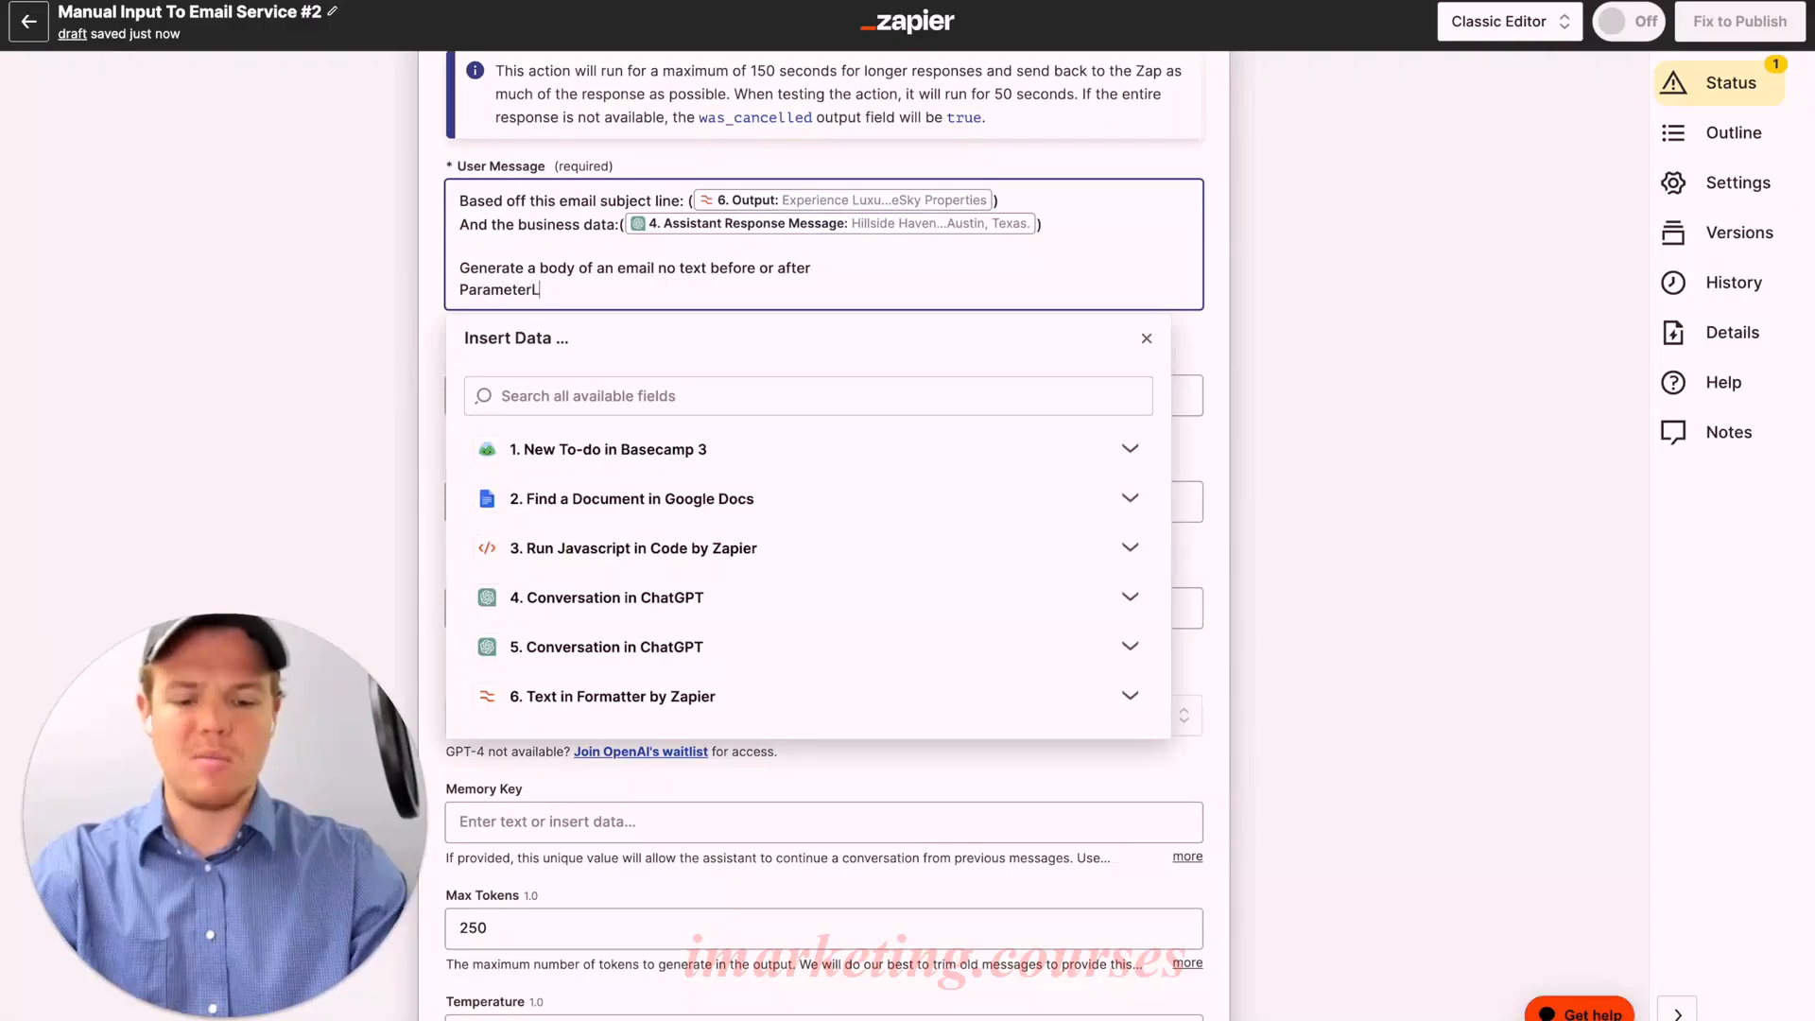
pyautogui.write(': M')
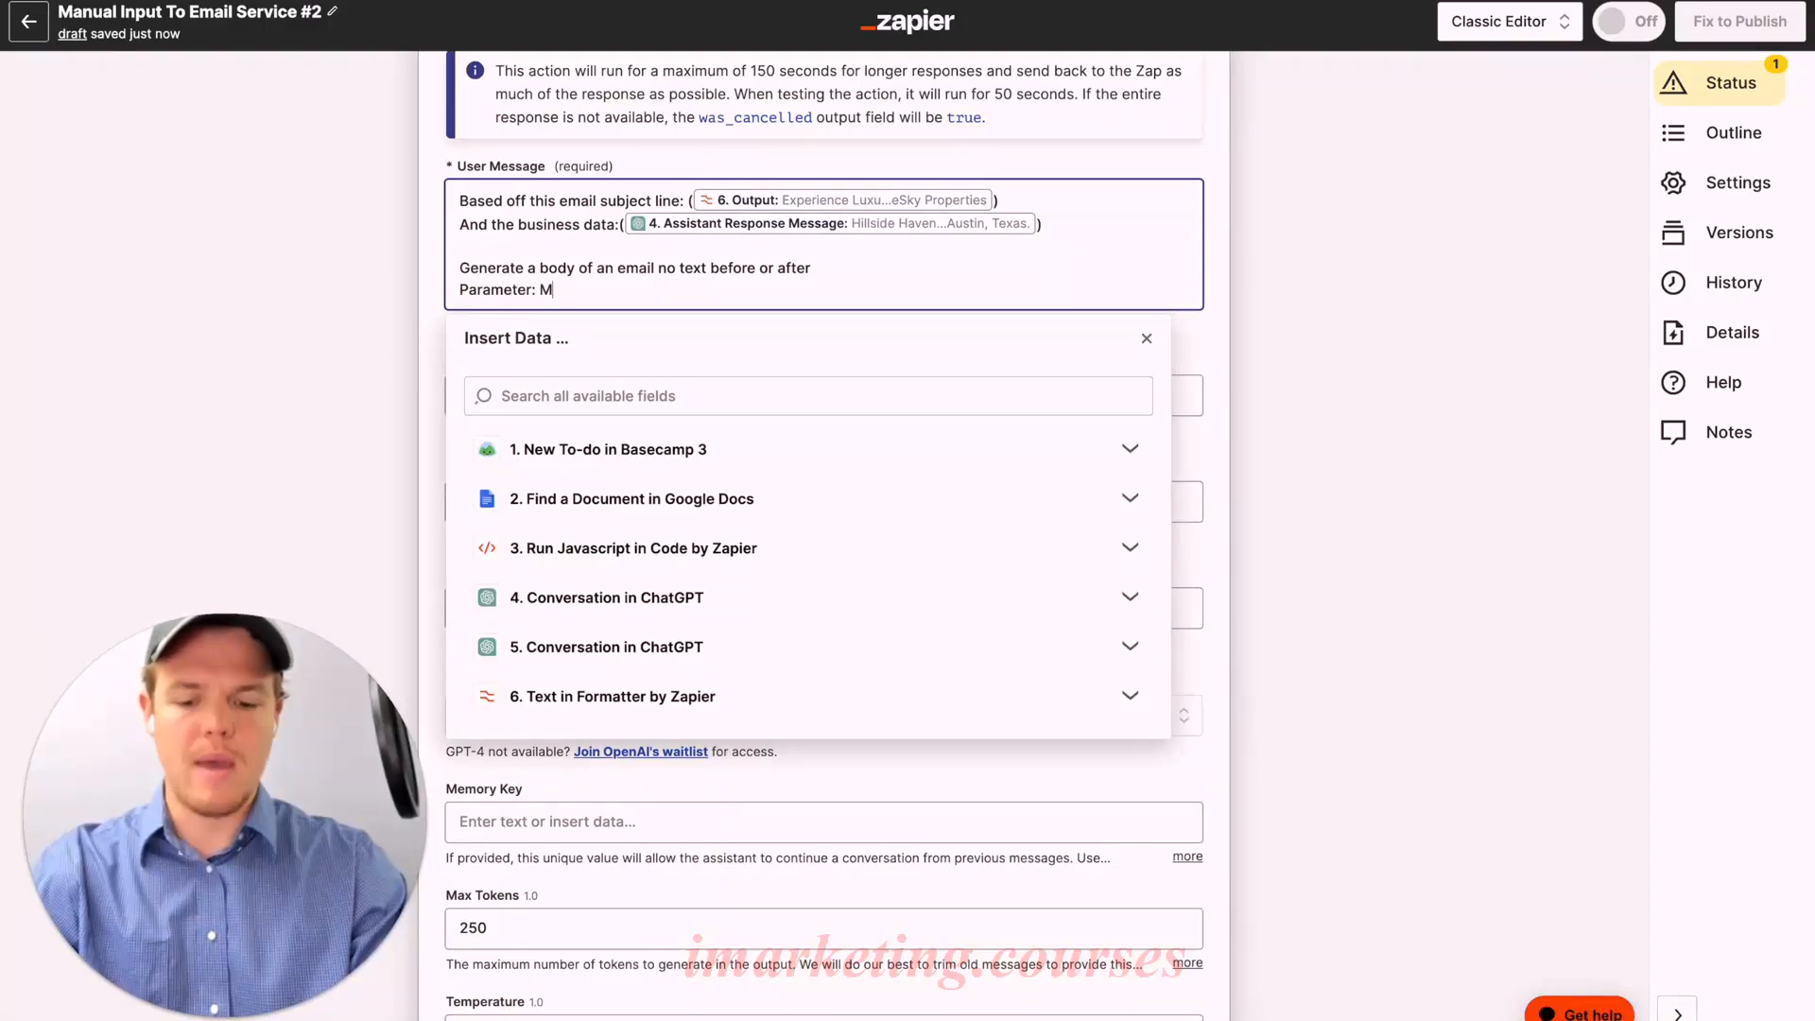
pyautogui.write('ax of 5 sentences')
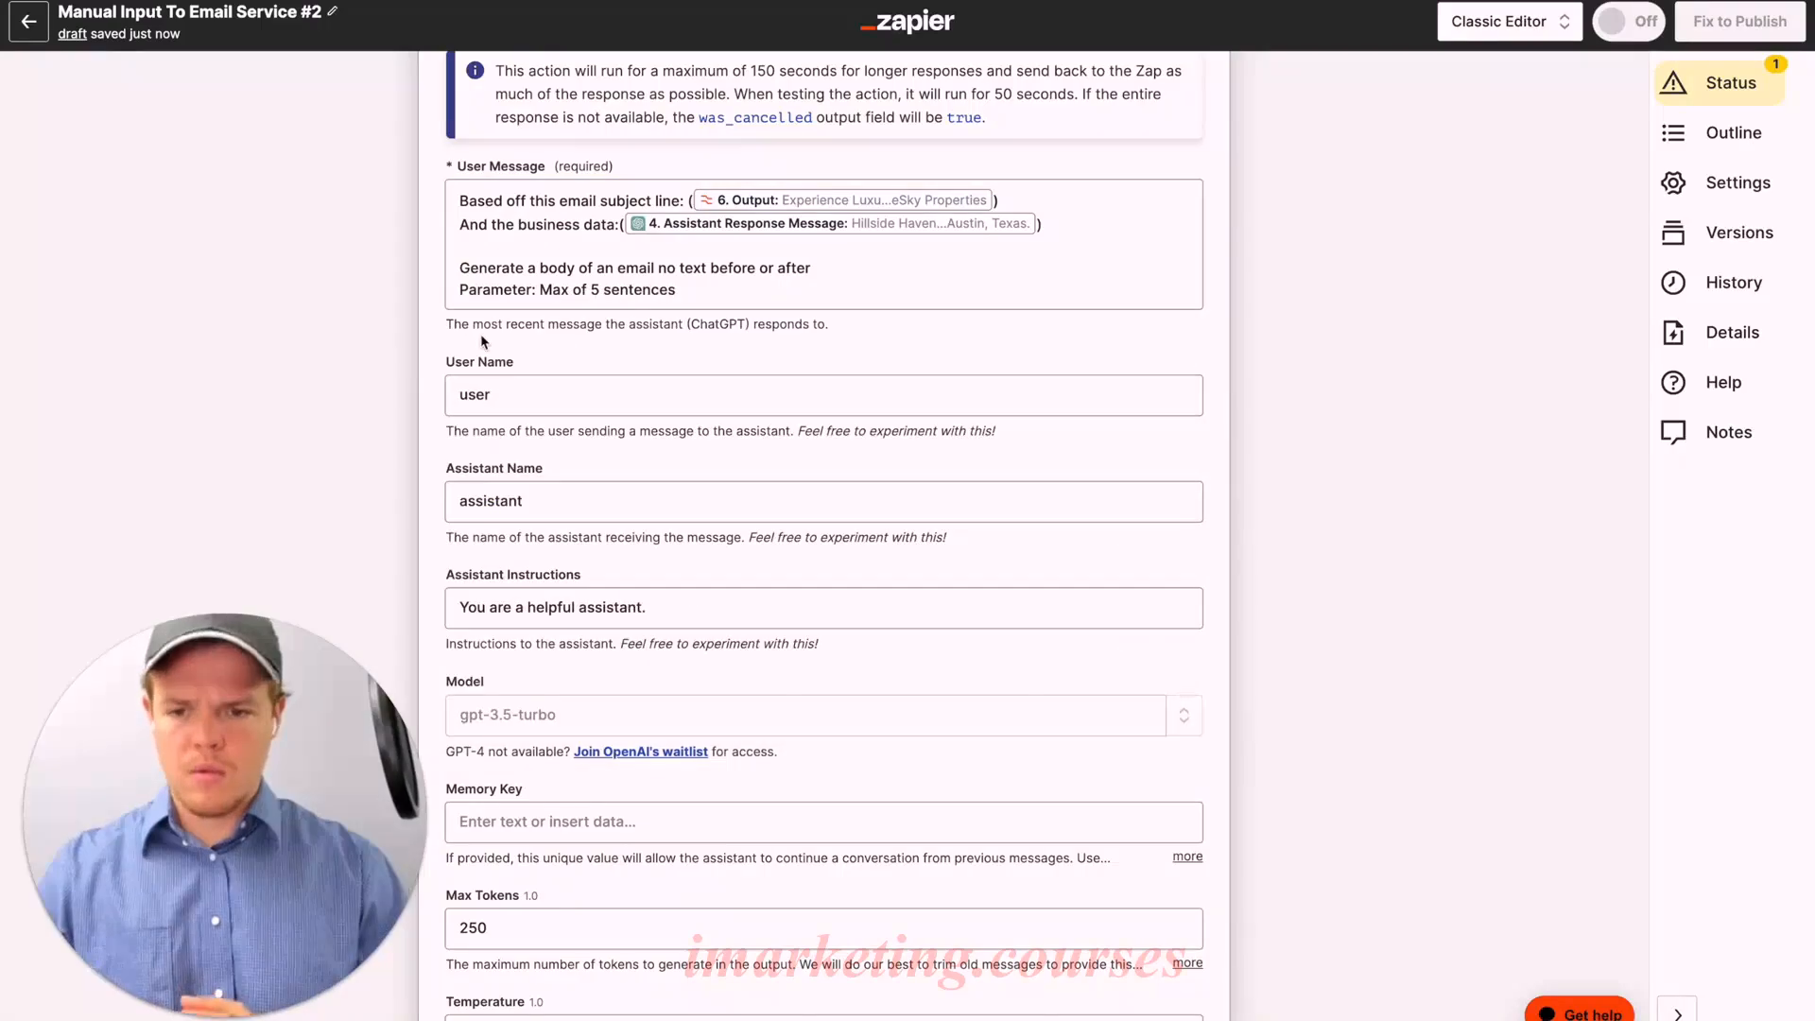
pyautogui.click(506, 350)
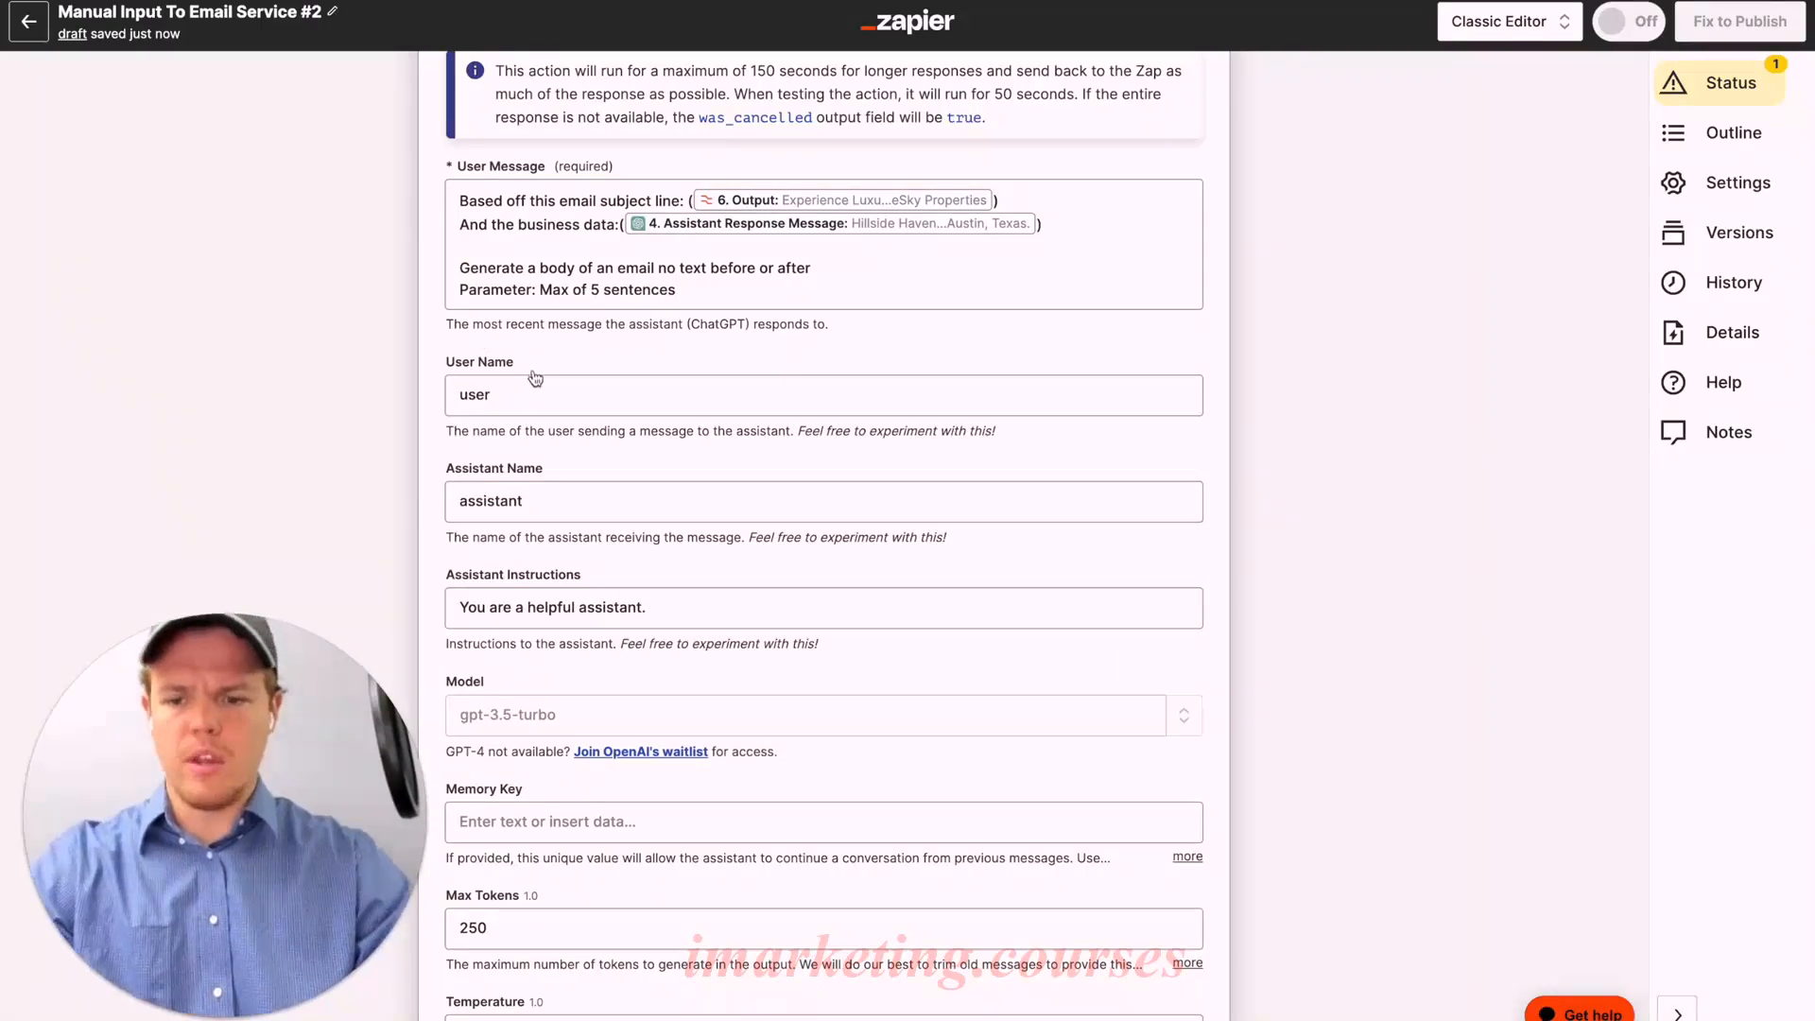
# Step: Set the ChatGPT step's model to gpt-4 and its memory key to 'emboddyyyy'
pyautogui.scroll(-3, 558, 383)
pyautogui.click(667, 578)
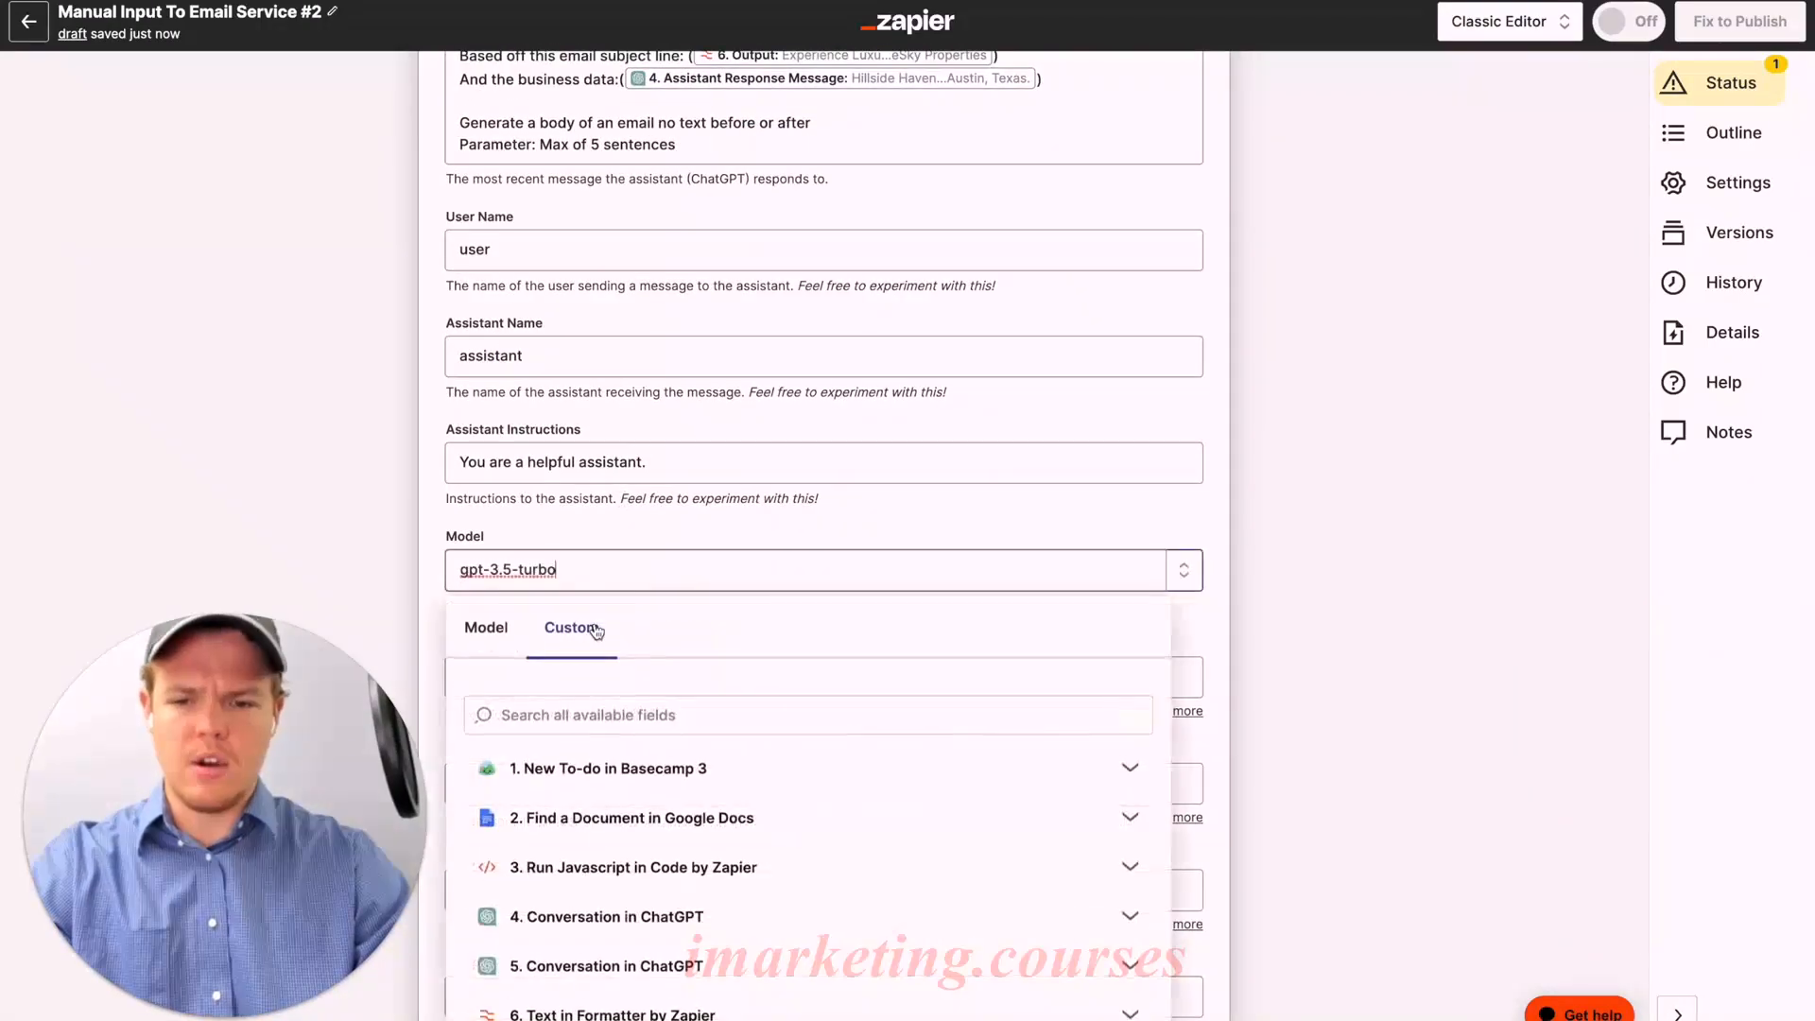
pyautogui.click(505, 645)
pyautogui.scroll(-3, 700, 755)
pyautogui.scroll(-2, 682, 558)
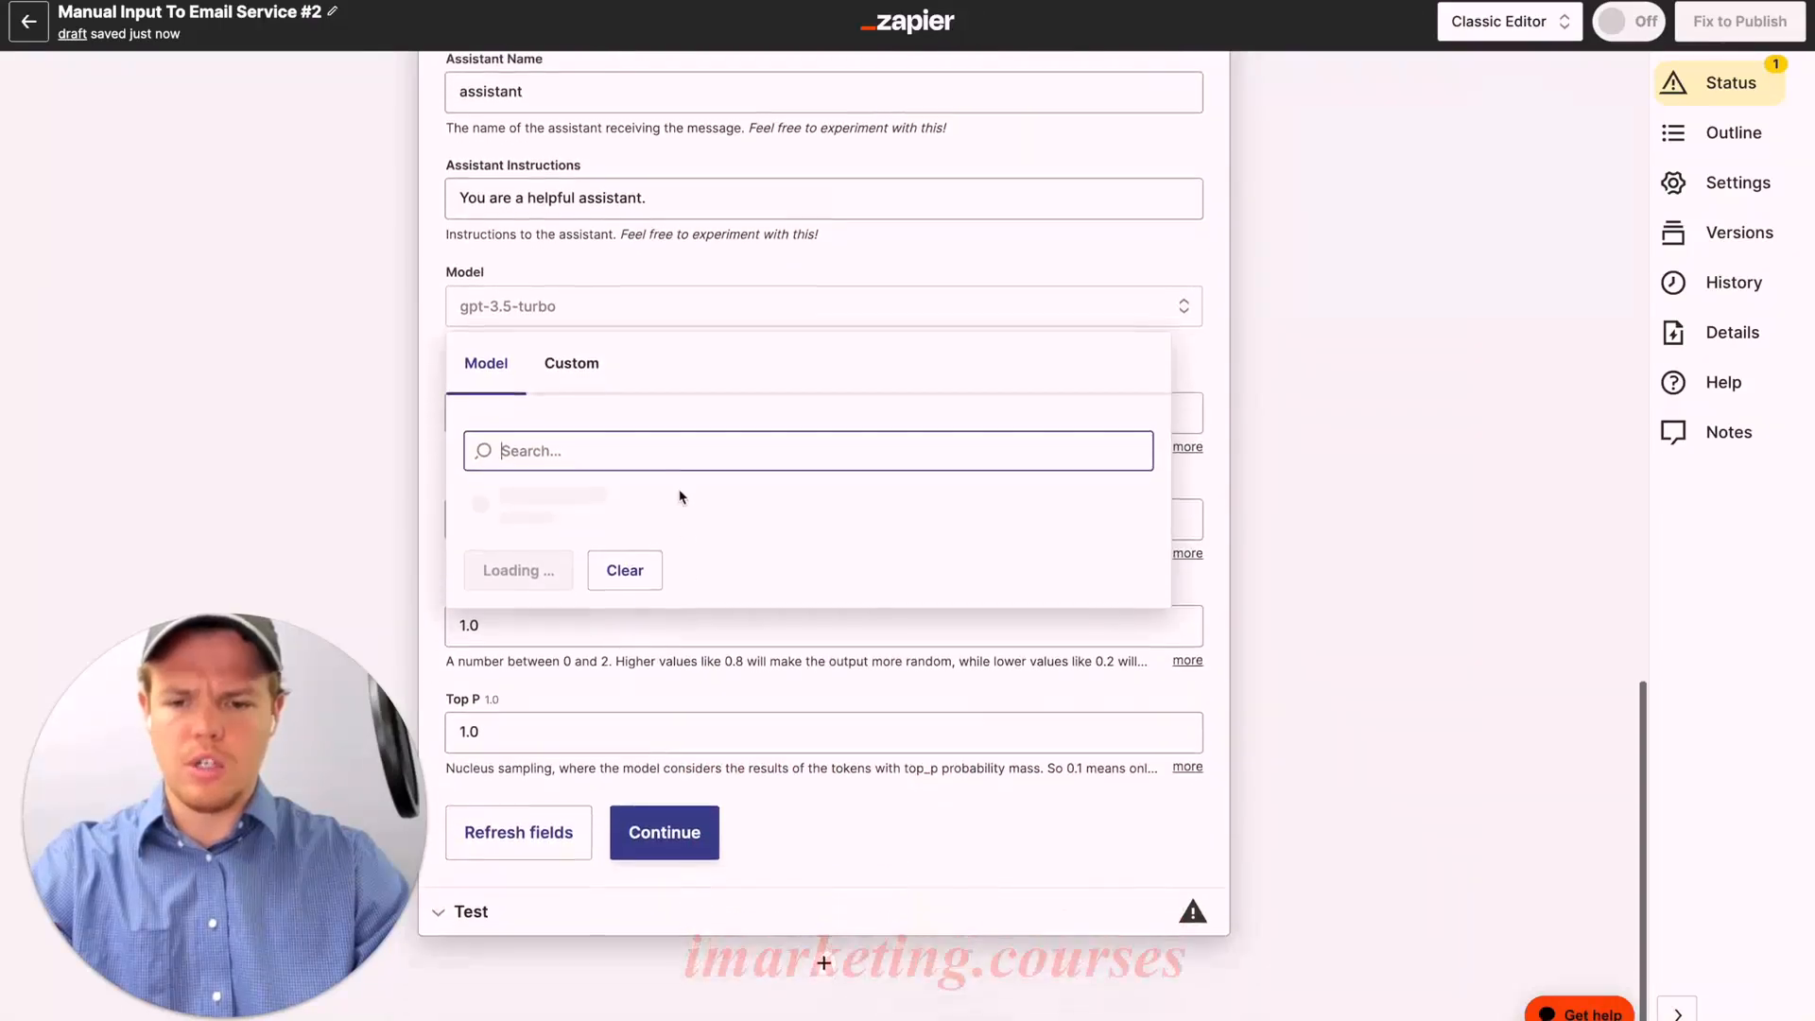
pyautogui.click(614, 740)
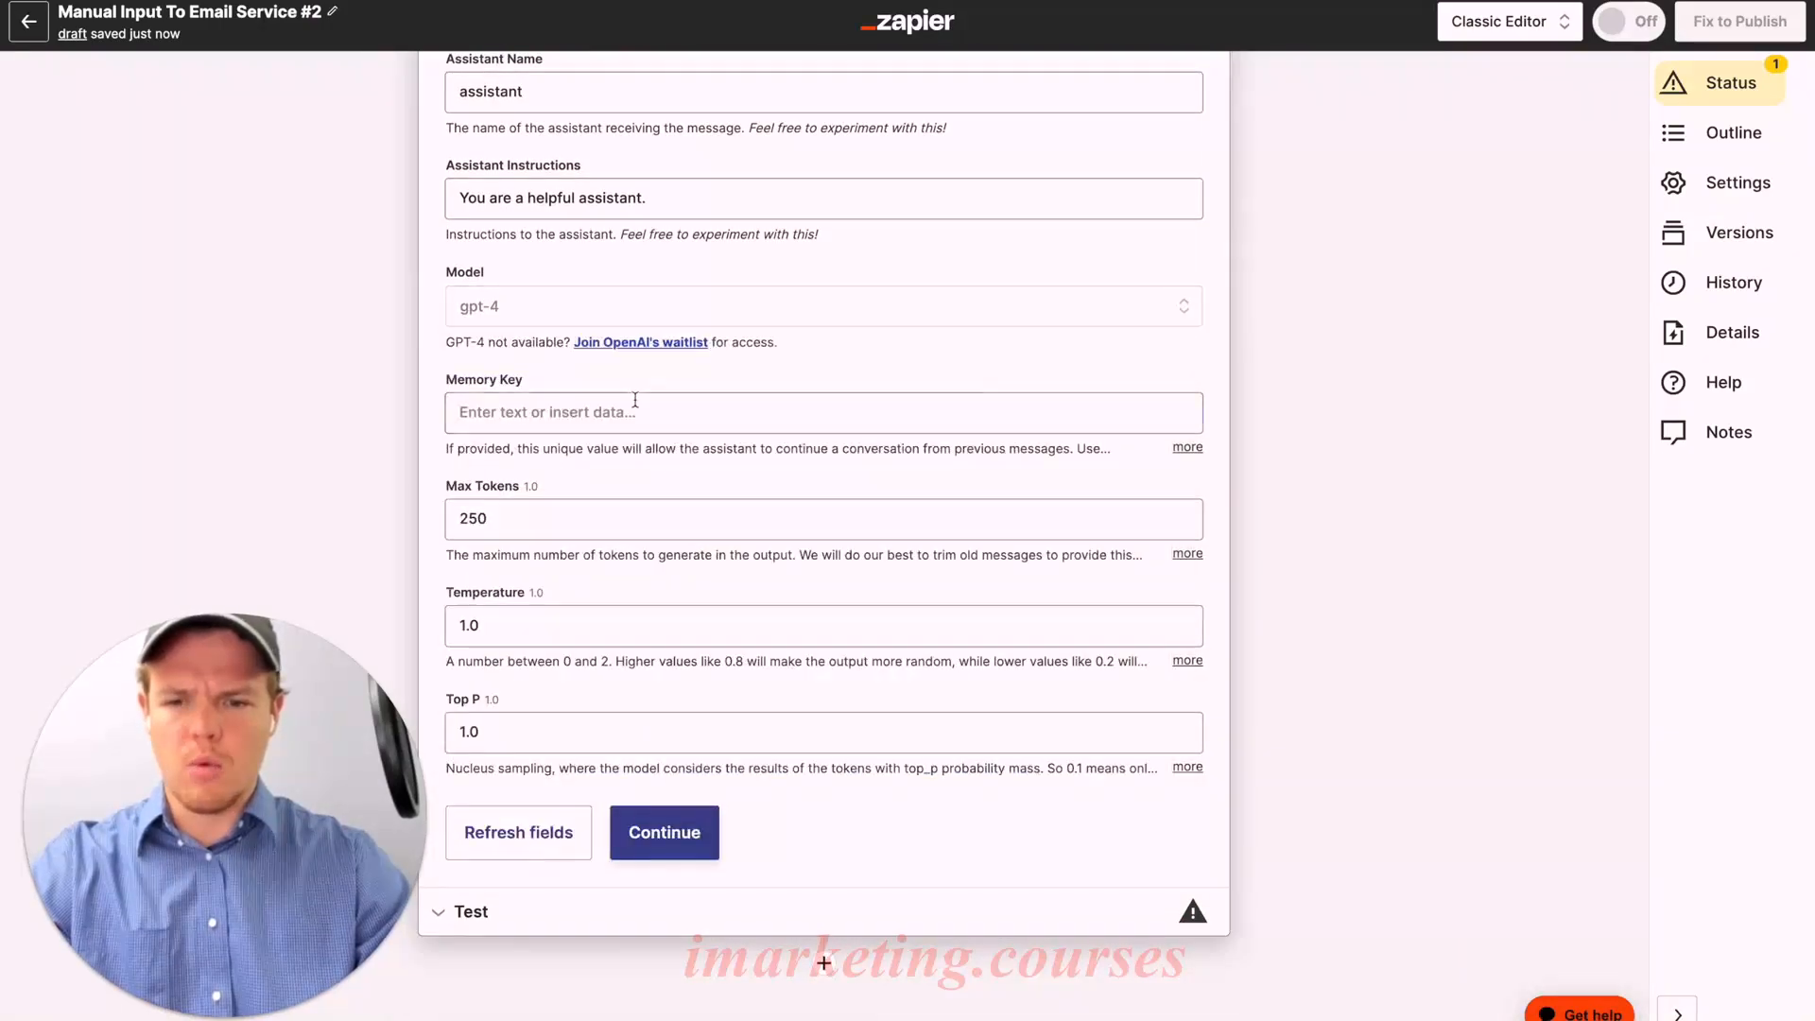
pyautogui.click(557, 412)
pyautogui.write('emboddyyyy')
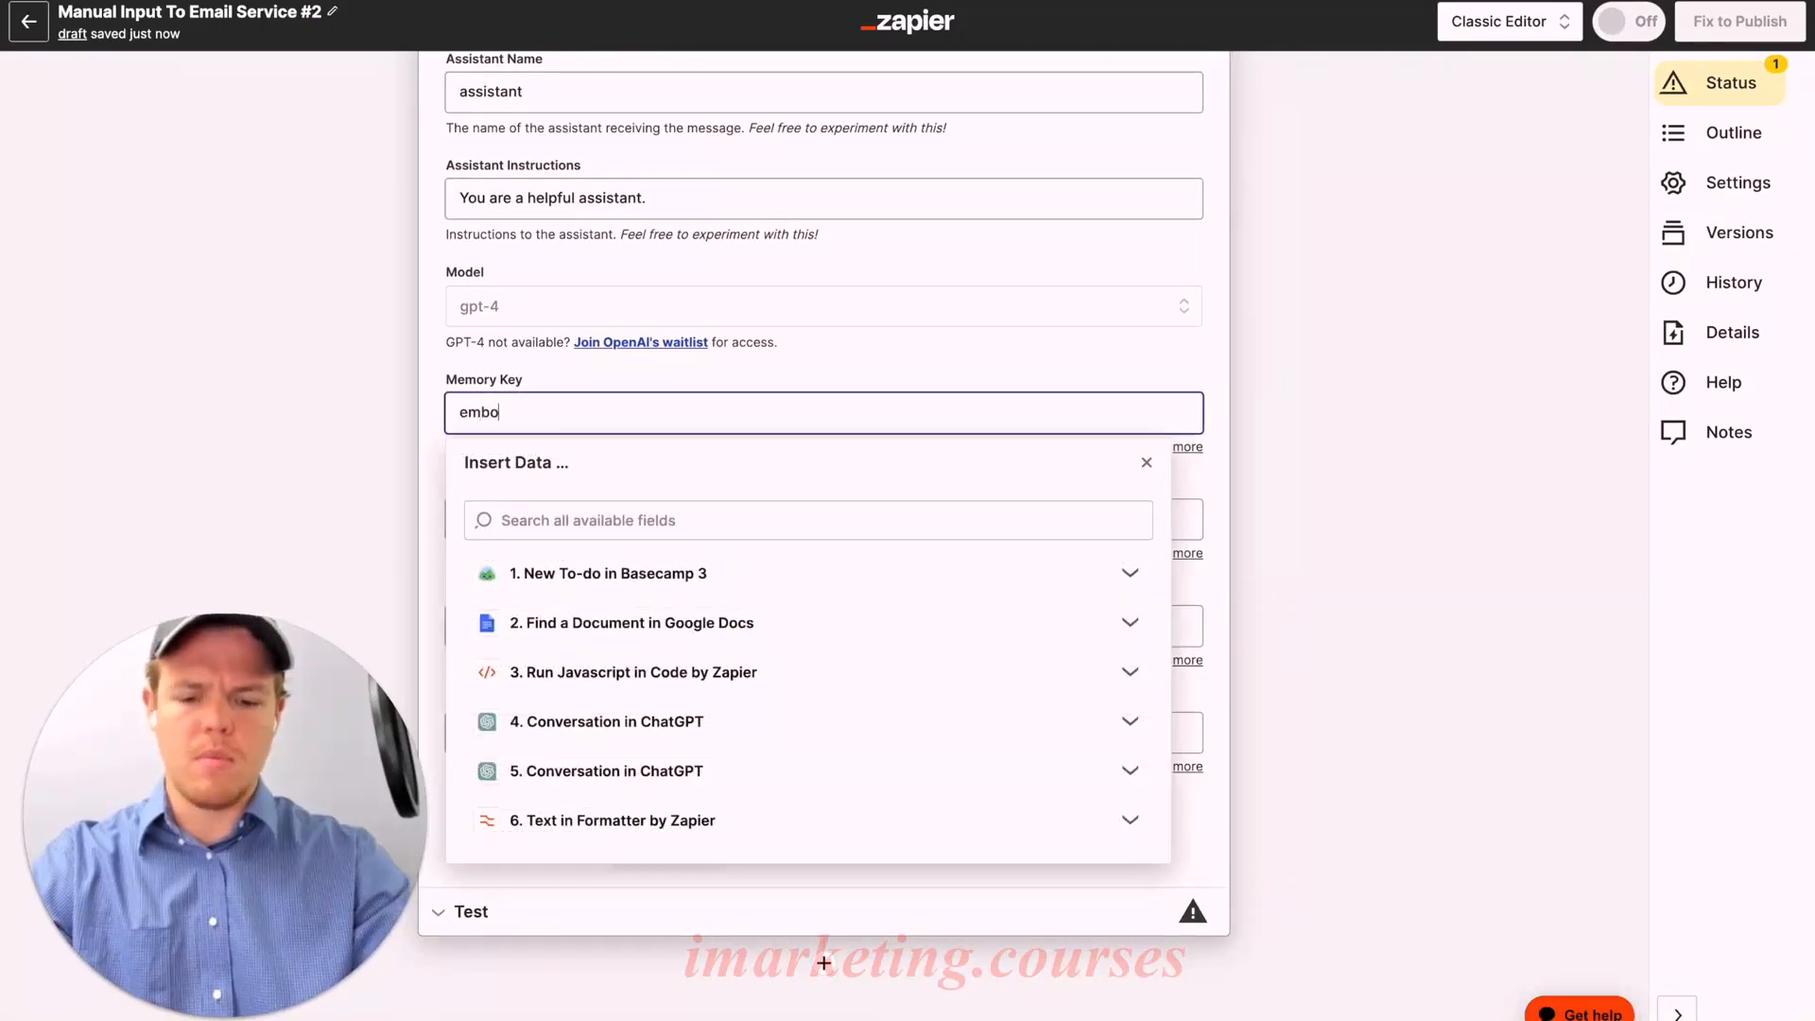
pyautogui.click(999, 340)
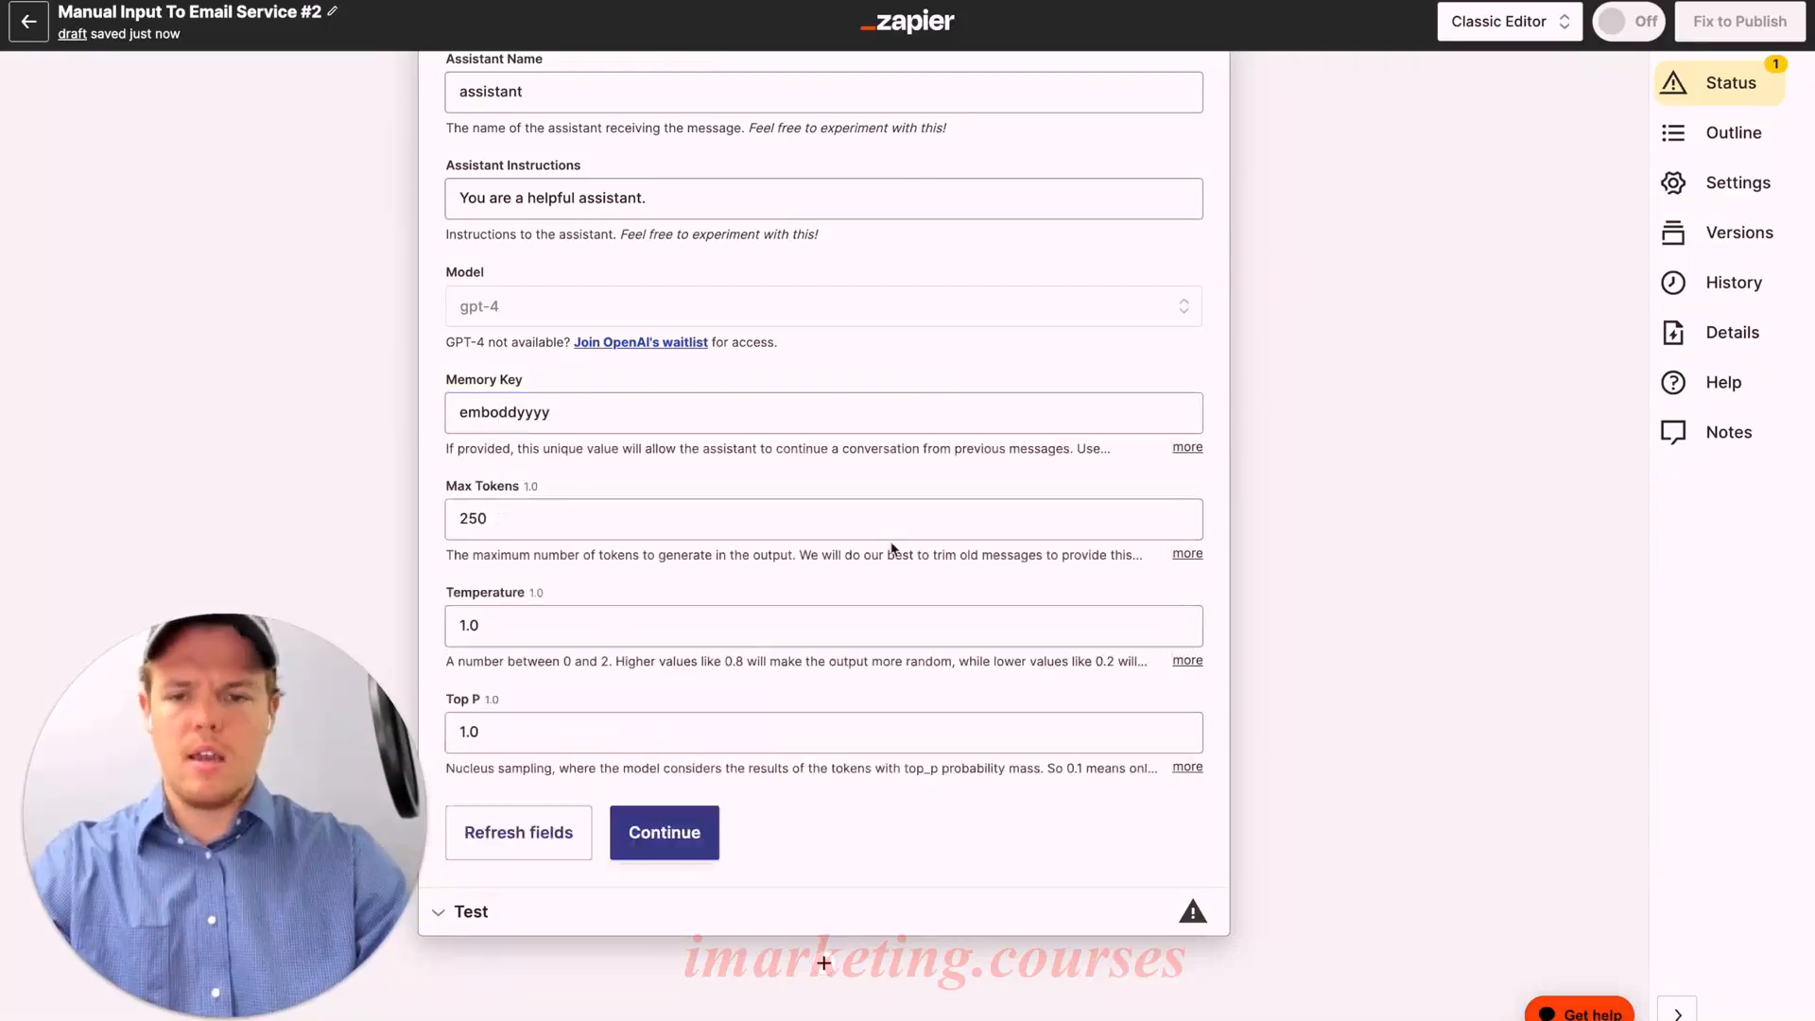
# Step: Test step 7 and review gpt-4's five-sentence Hillside Haven email body
pyautogui.click(680, 831)
pyautogui.scroll(-4, 801, 641)
pyautogui.scroll(-4, 801, 641)
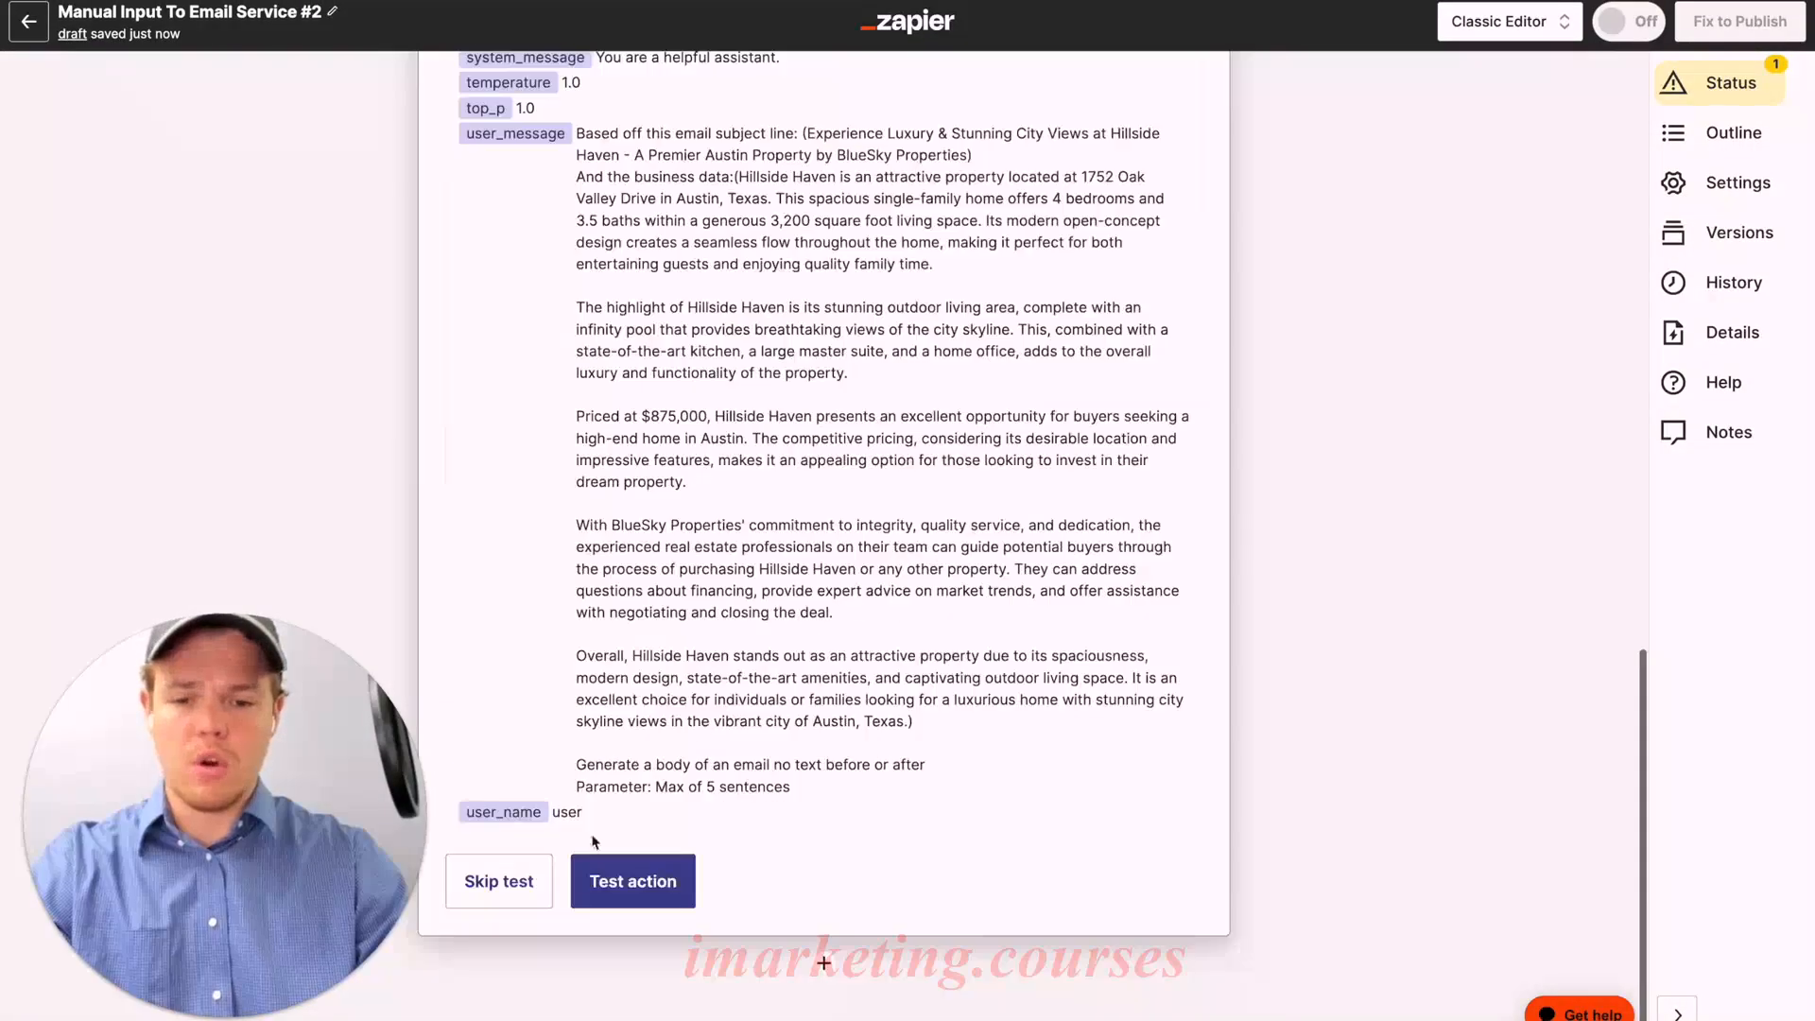
pyautogui.click(629, 879)
pyautogui.scroll(-7, 698, 606)
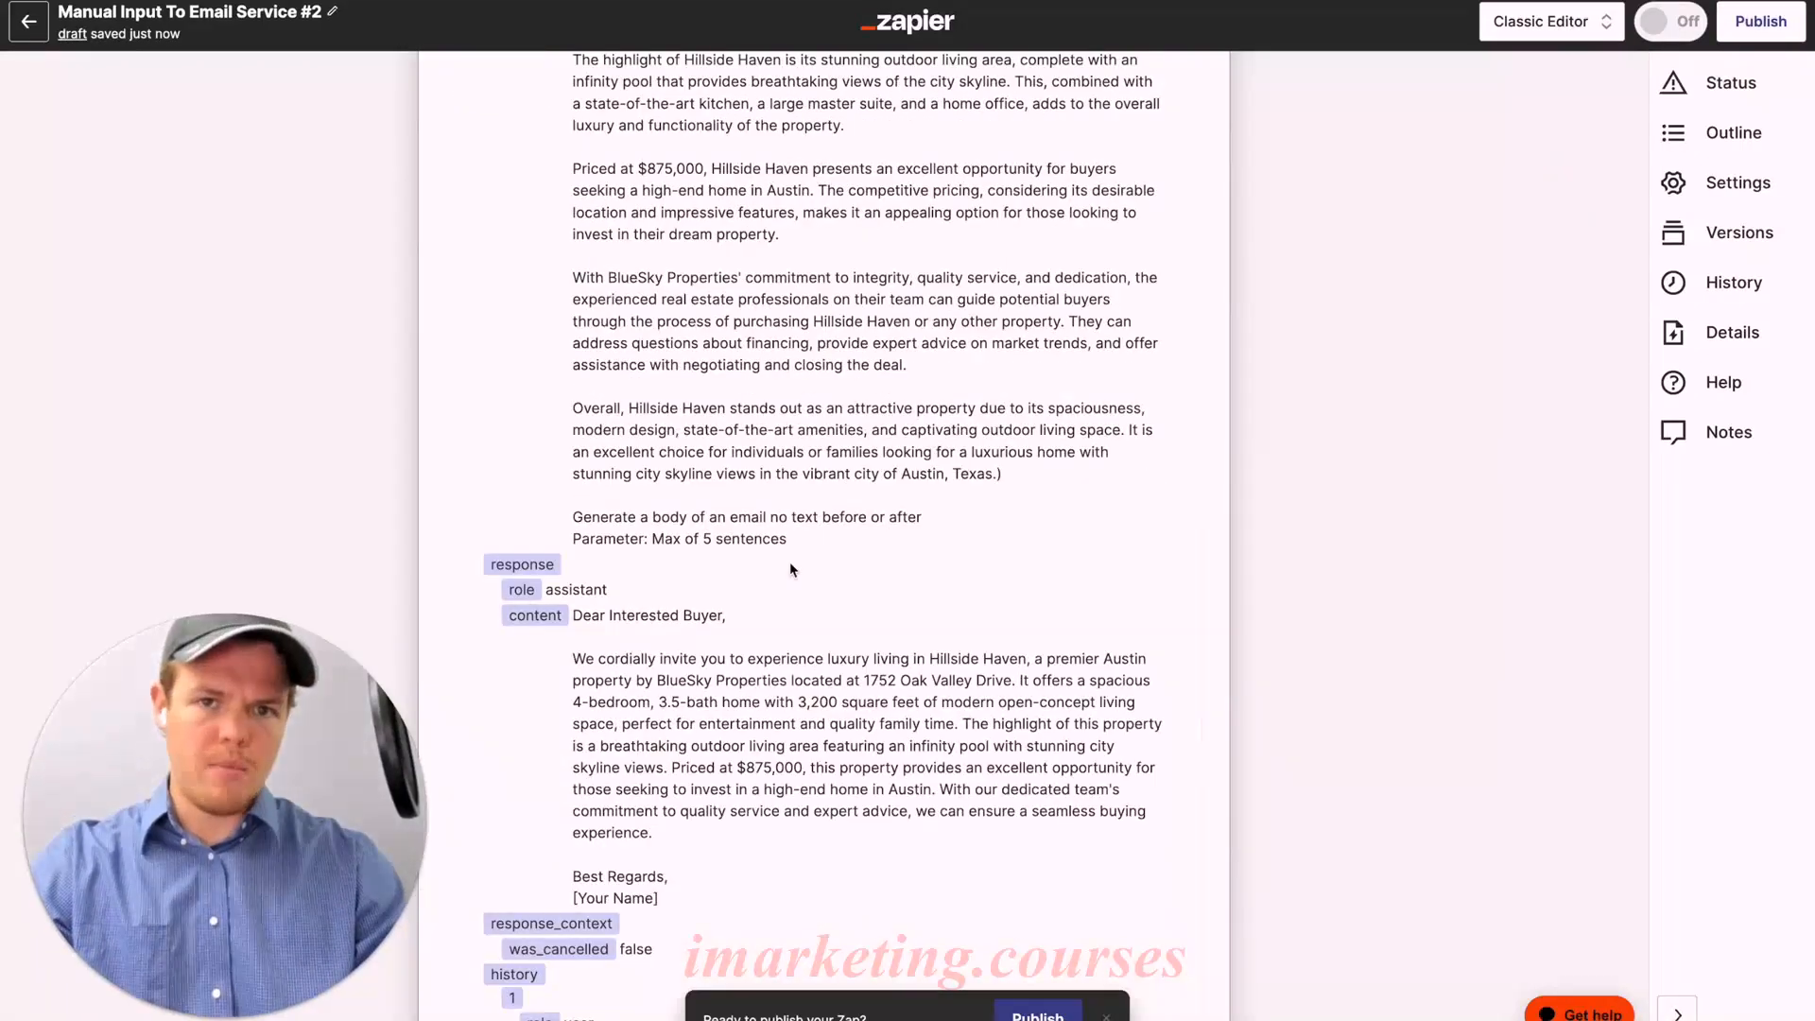
pyautogui.scroll(-1, 790, 562)
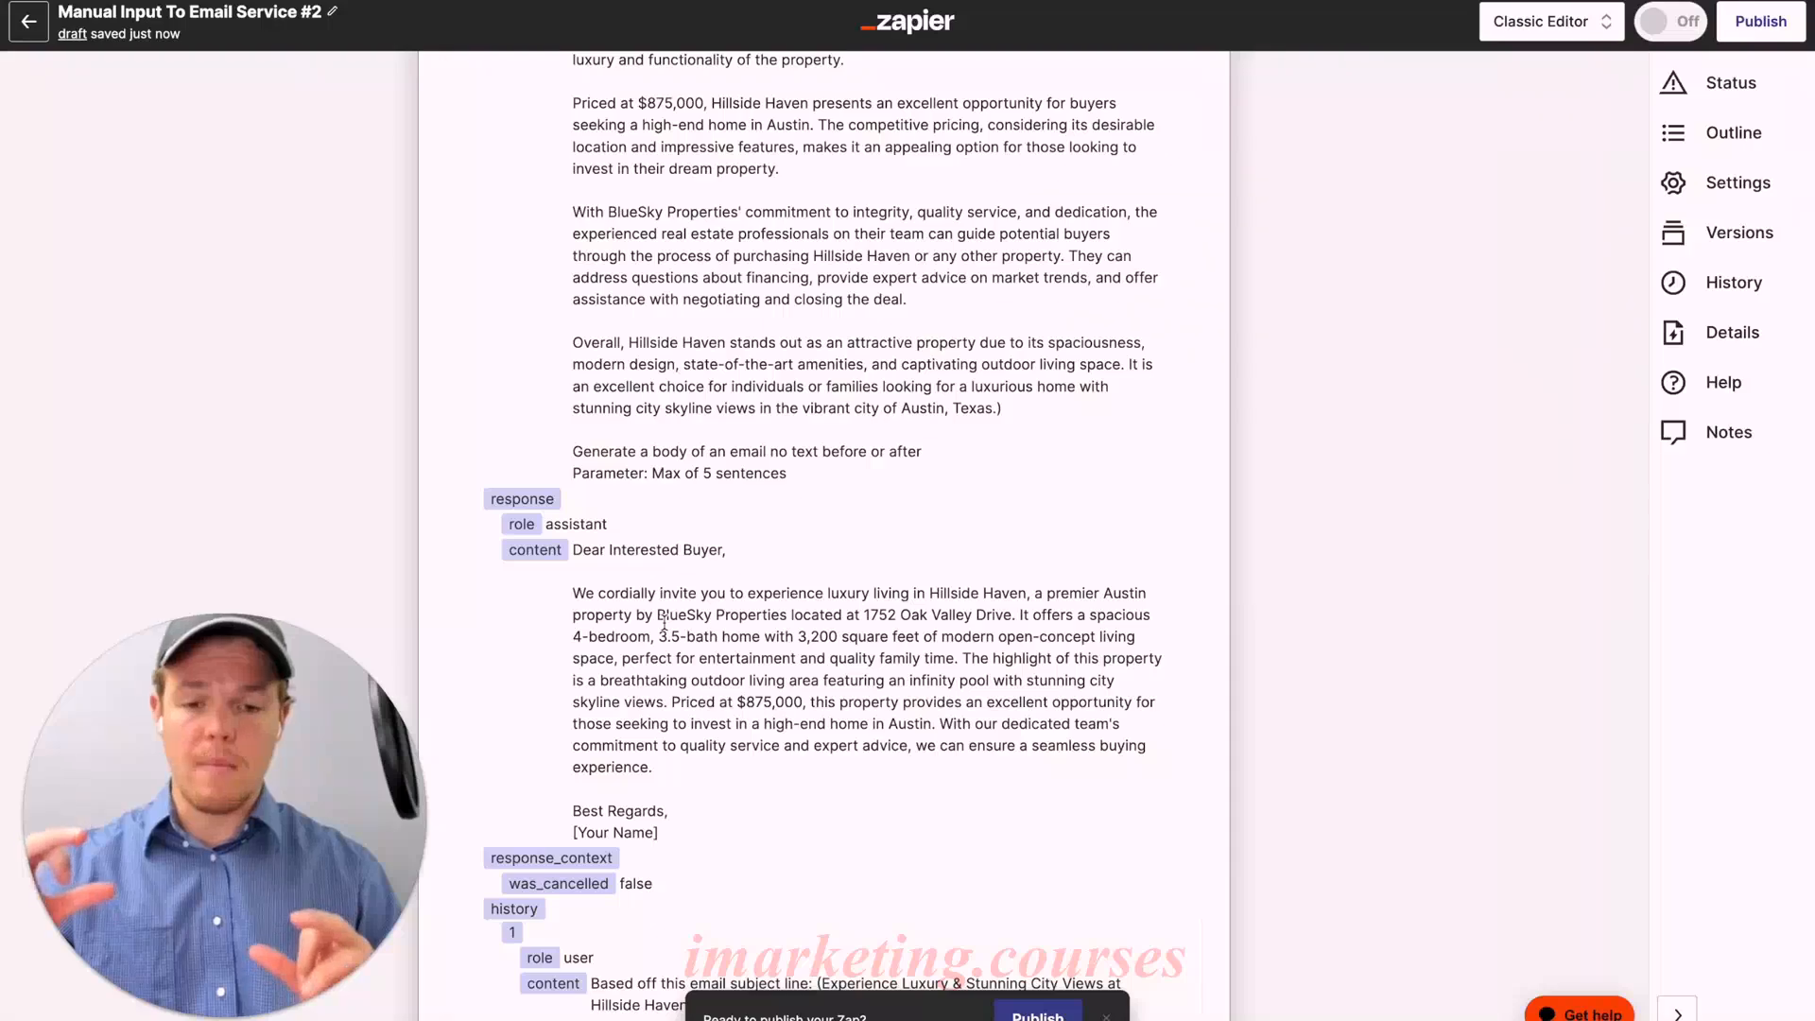
pyautogui.scroll(15, 665, 623)
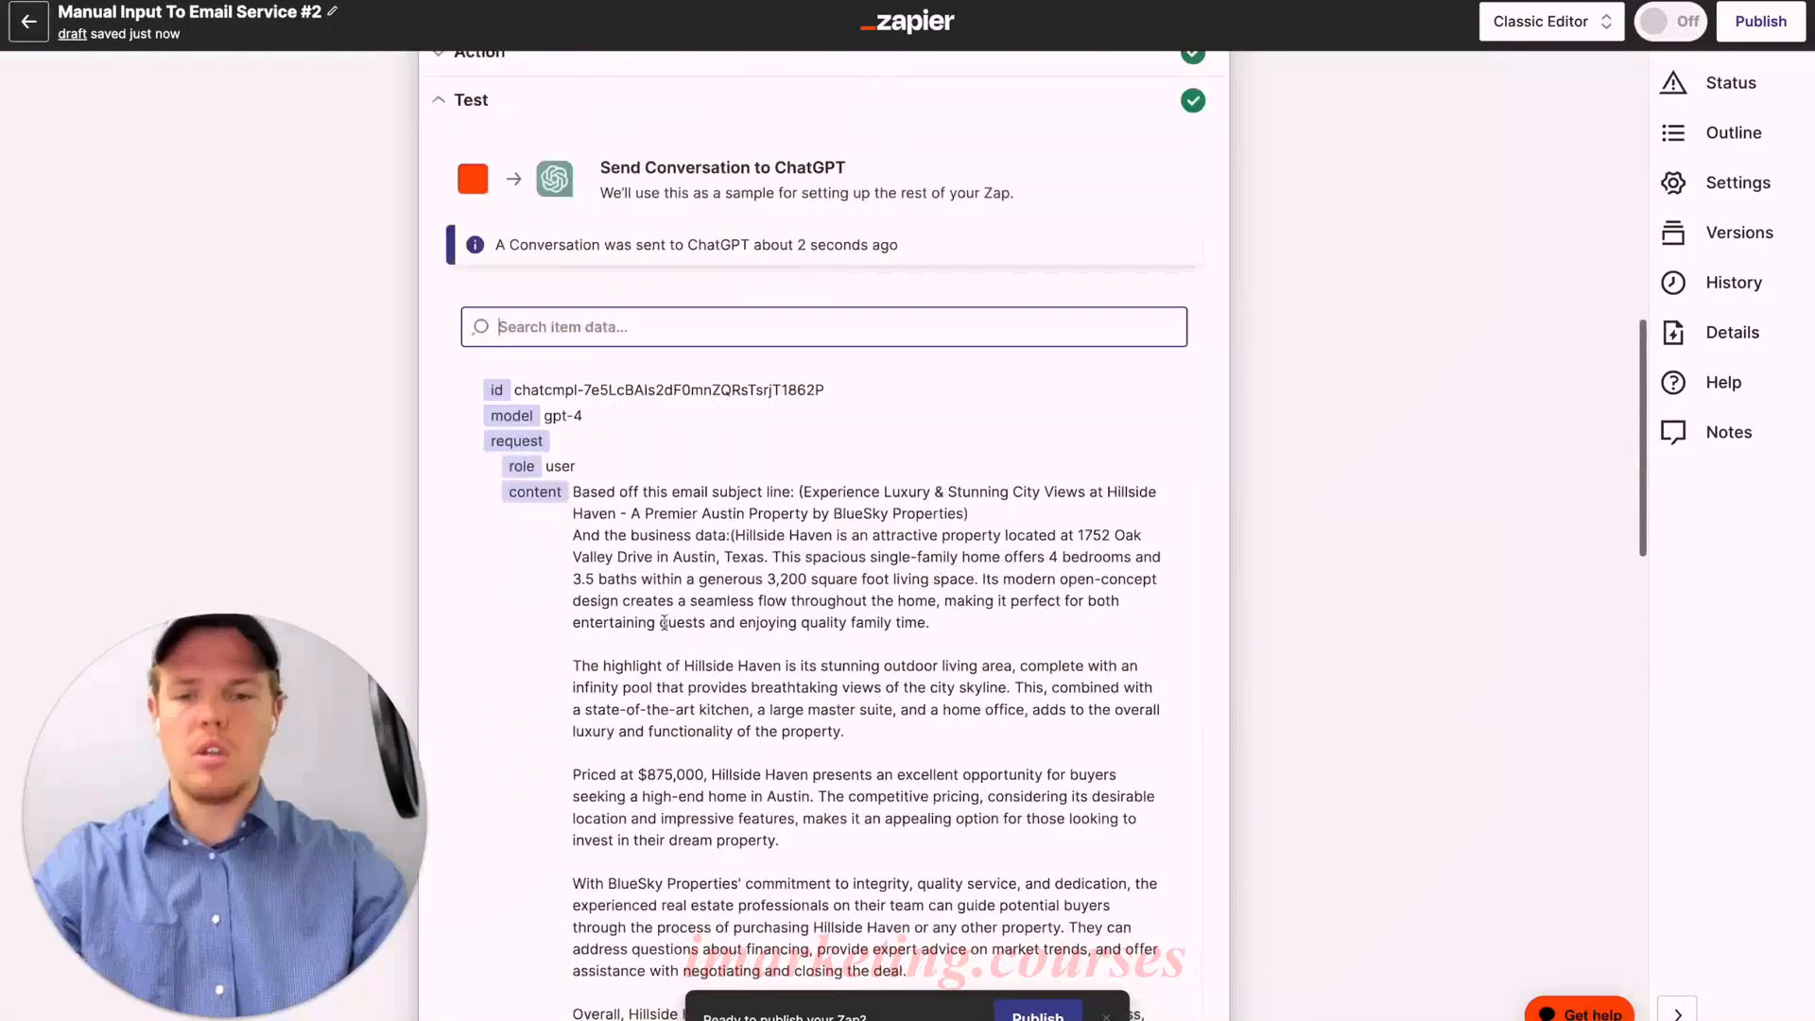
# Step: Add a 'Your Name:' line with the sender's name to the ChatGPT user message
pyautogui.click(575, 168)
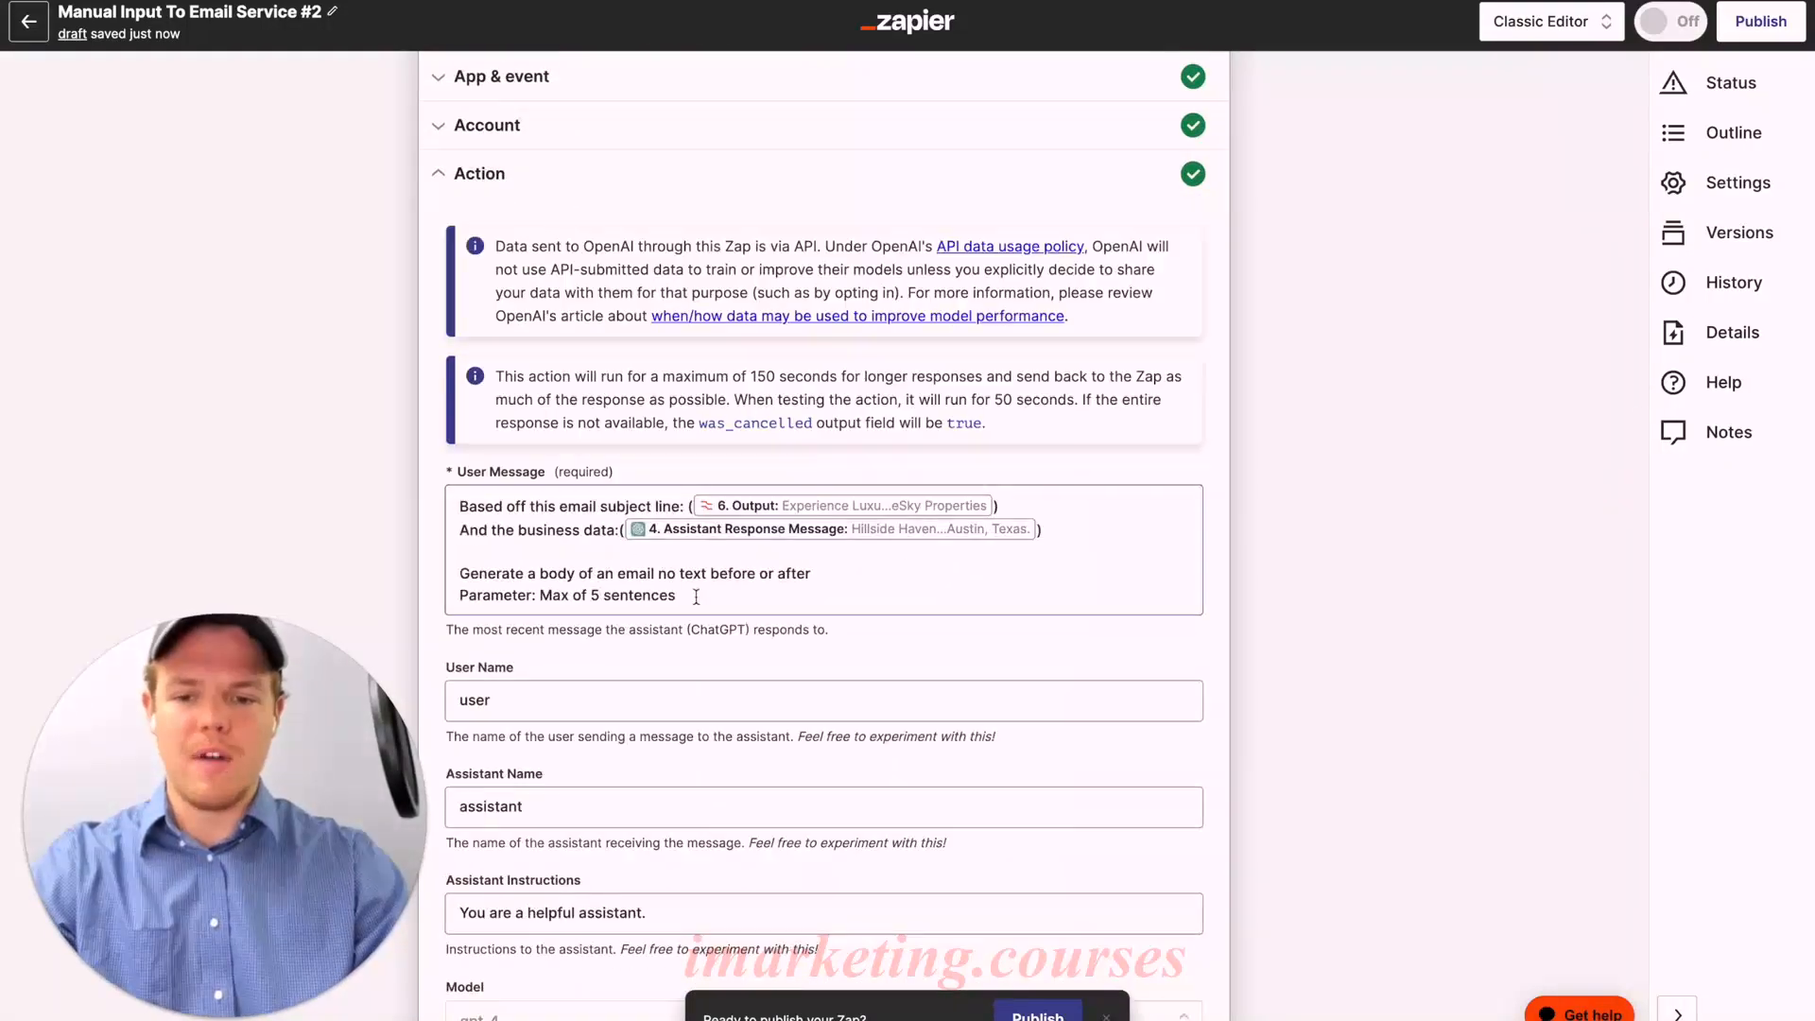
pyautogui.click(812, 573)
pyautogui.press('Return')
pyautogui.write('You')
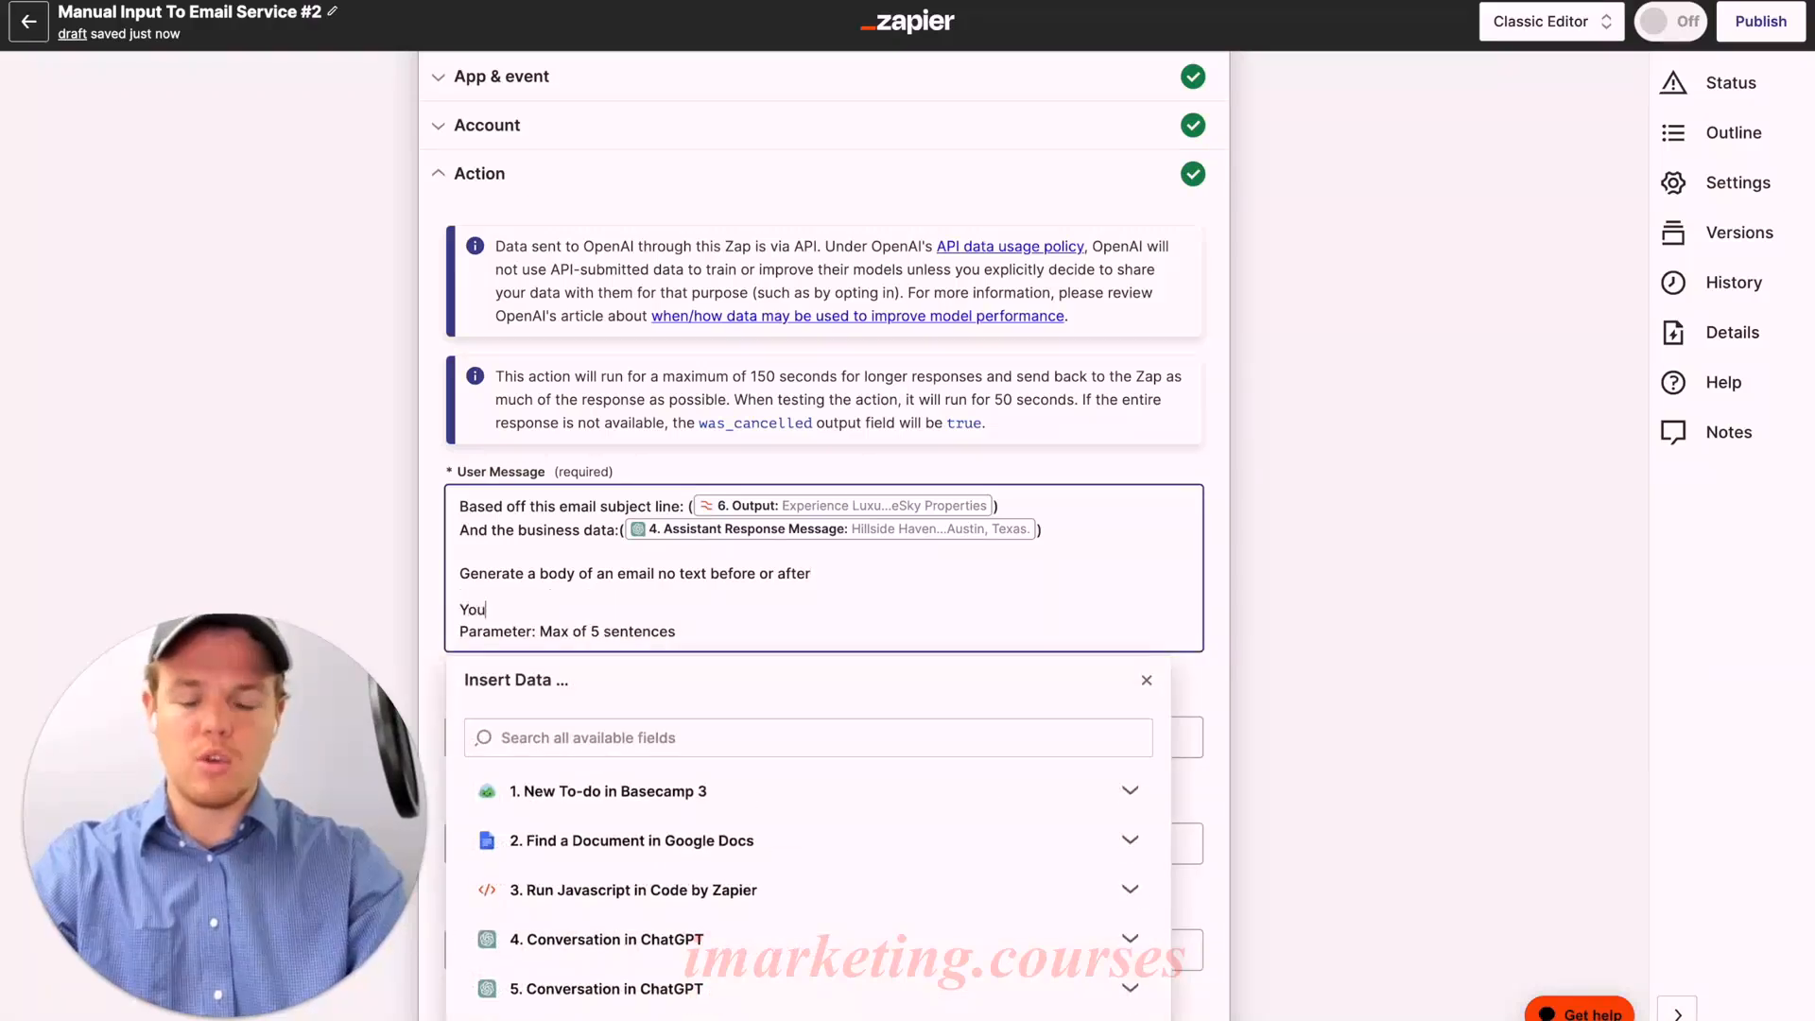
pyautogui.write('r Name: Corbin Brown')
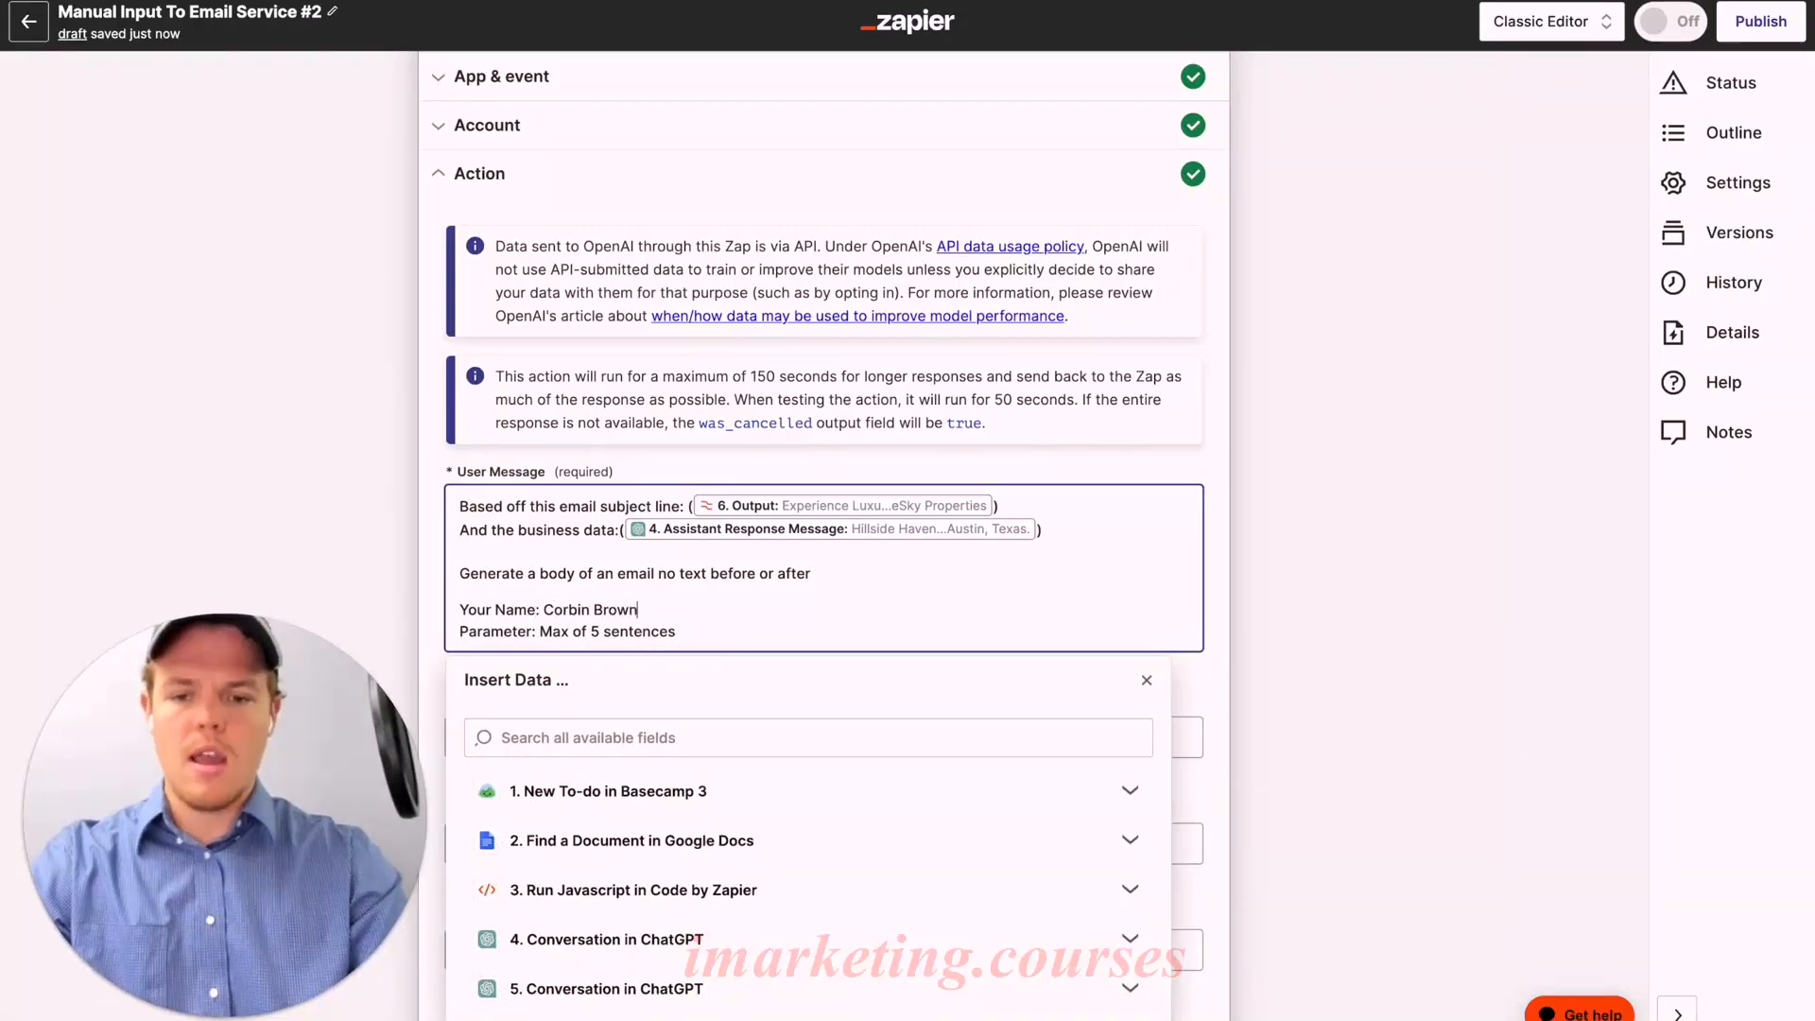
pyautogui.click(1218, 497)
# Step: Retest the ChatGPT conversation step to get a fresh email body
pyautogui.scroll(-8, 1221, 492)
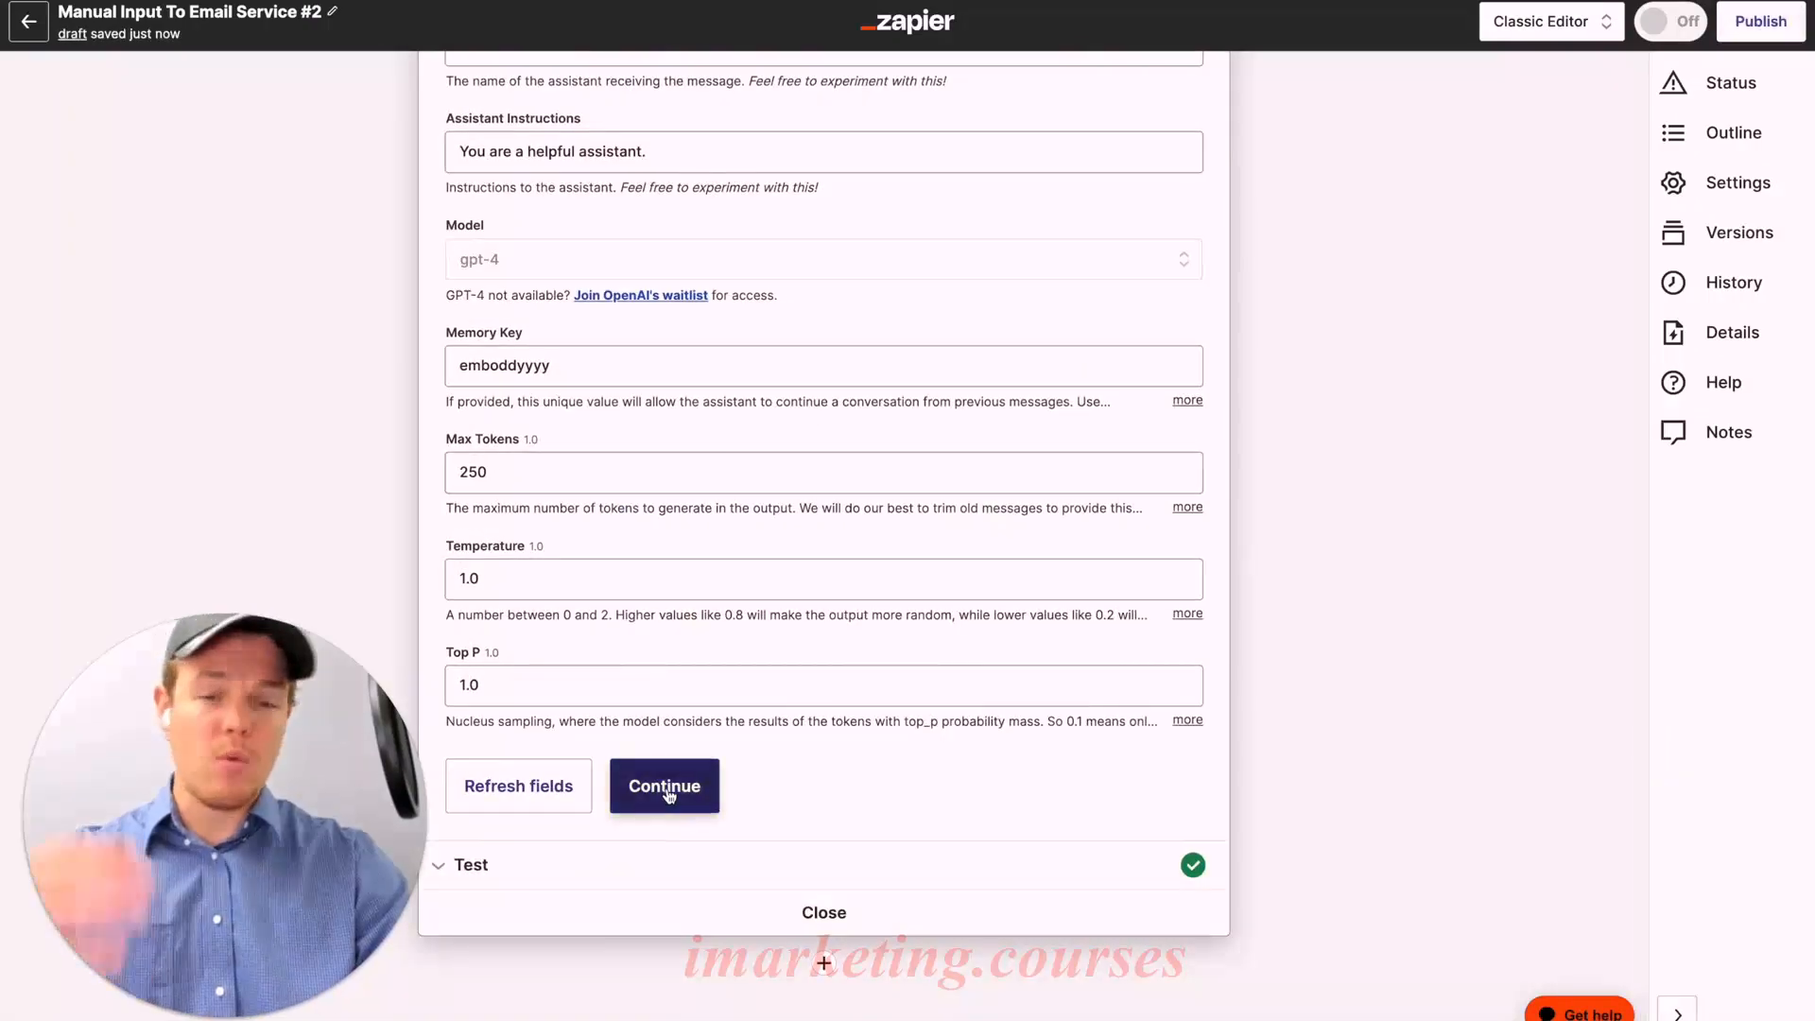
pyautogui.click(666, 786)
pyautogui.scroll(-10, 743, 786)
pyautogui.scroll(-8, 742, 786)
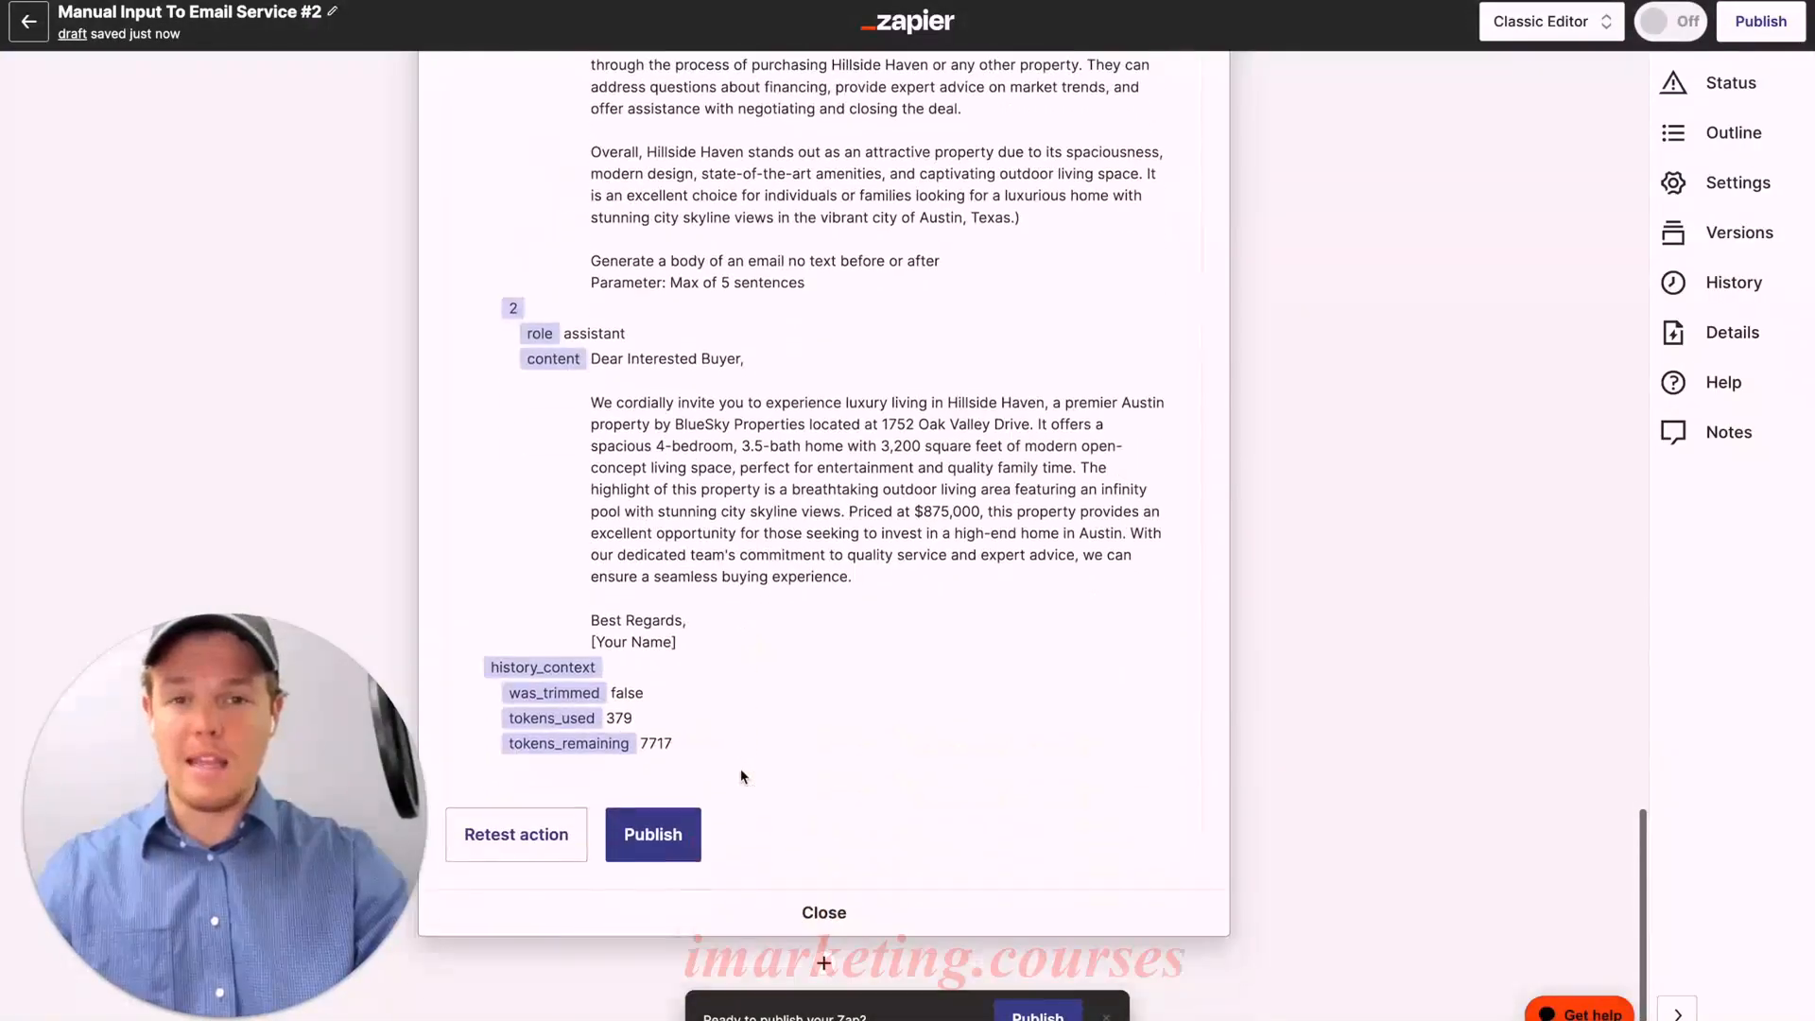
pyautogui.click(547, 835)
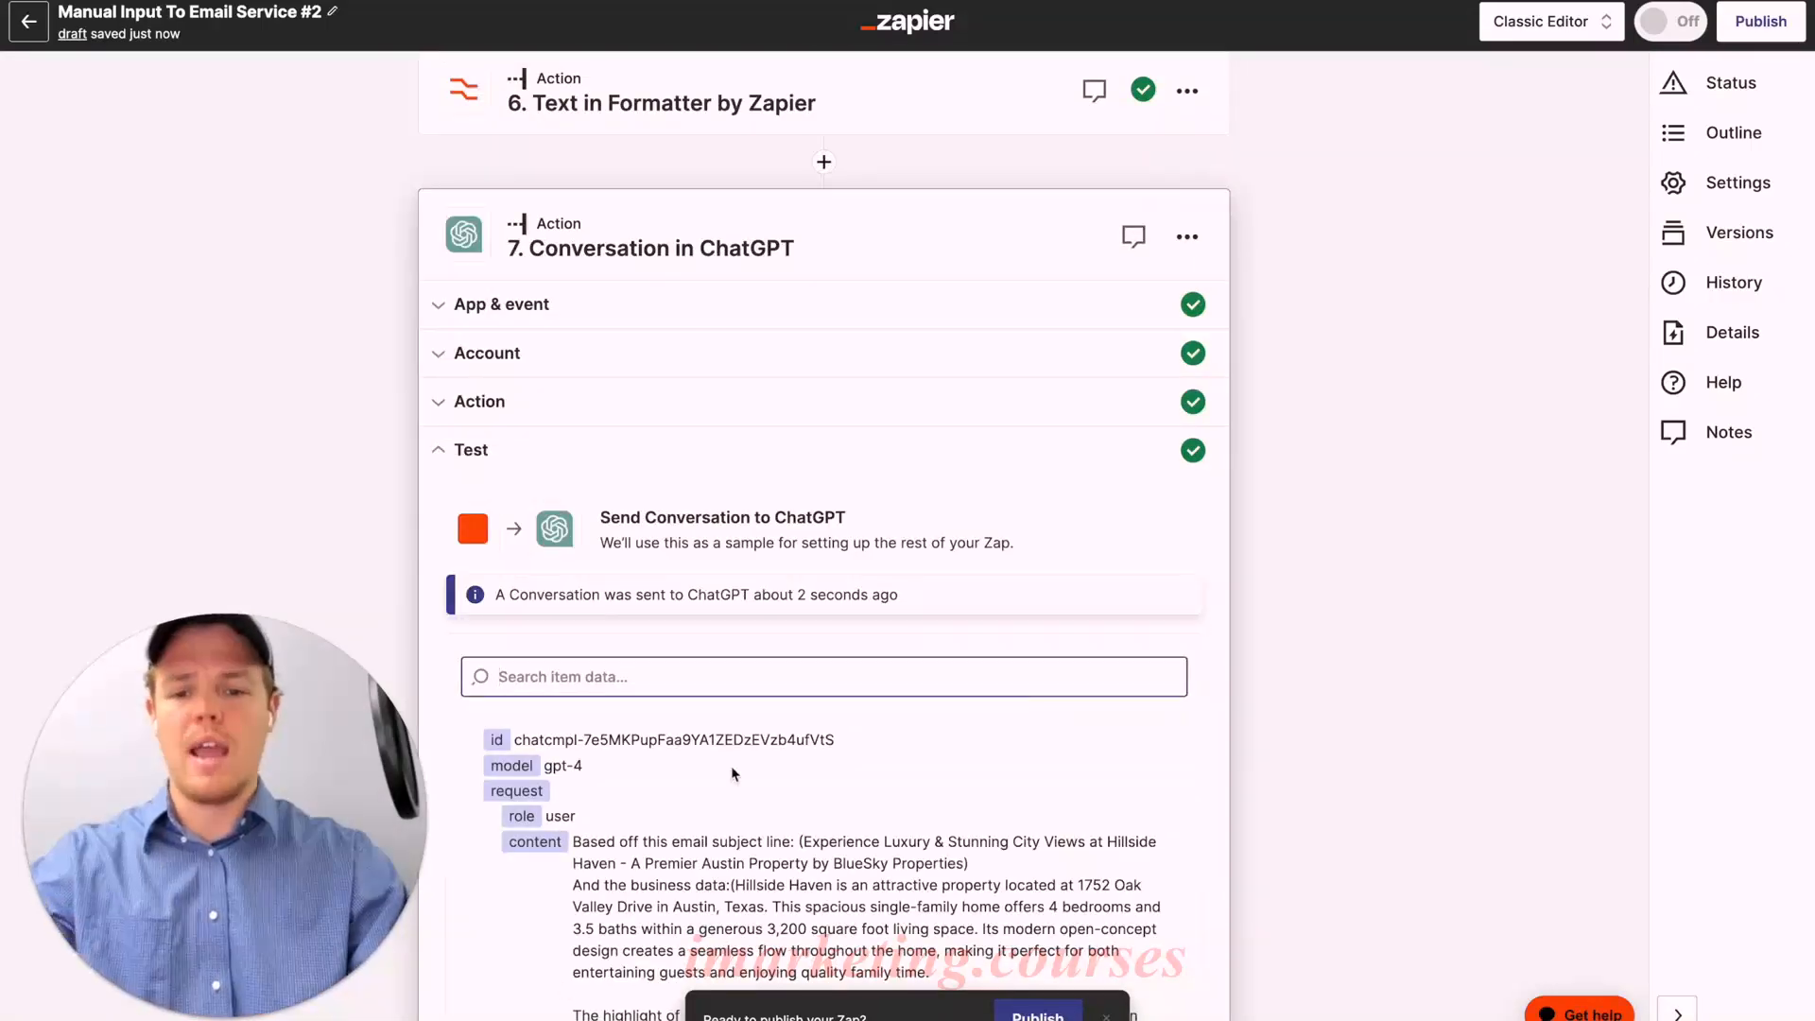
pyautogui.scroll(-10, 732, 773)
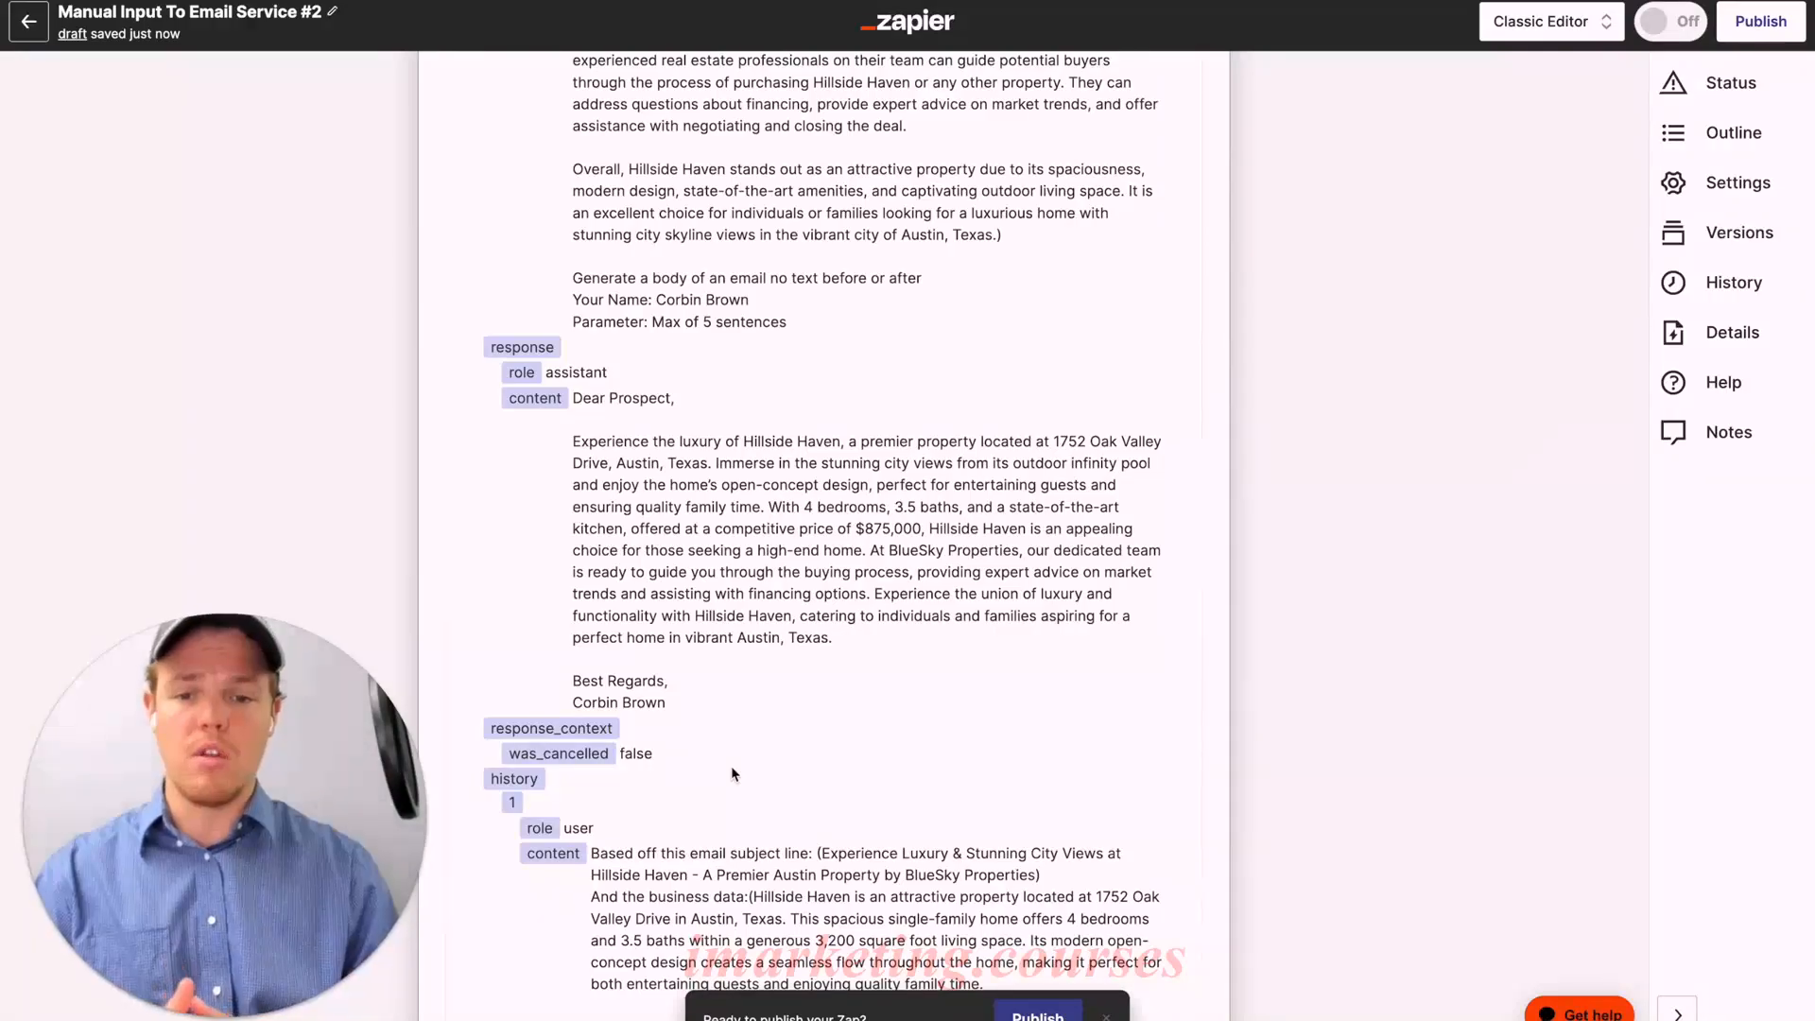
pyautogui.scroll(-20, 872, 590)
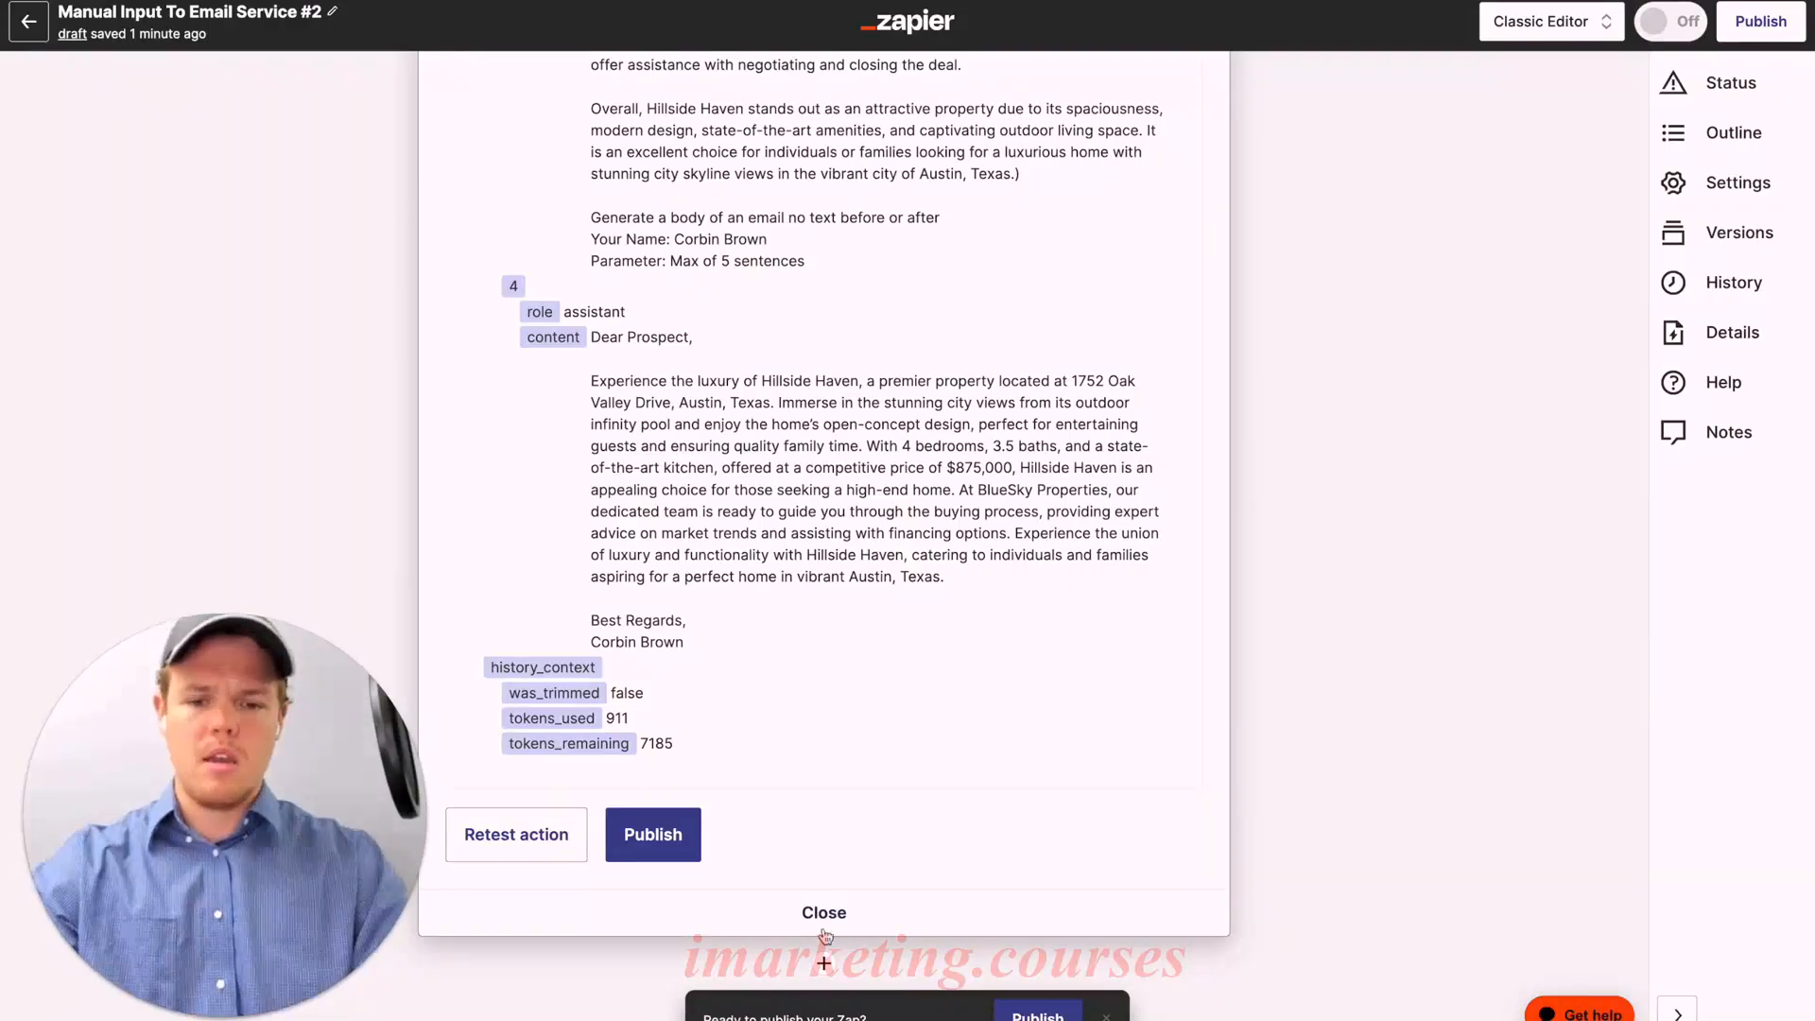
# Step: Add step 8 as Mailchimp Create Campaign using the connected Mailchimp account
pyautogui.click(851, 903)
pyautogui.write('mailchi')
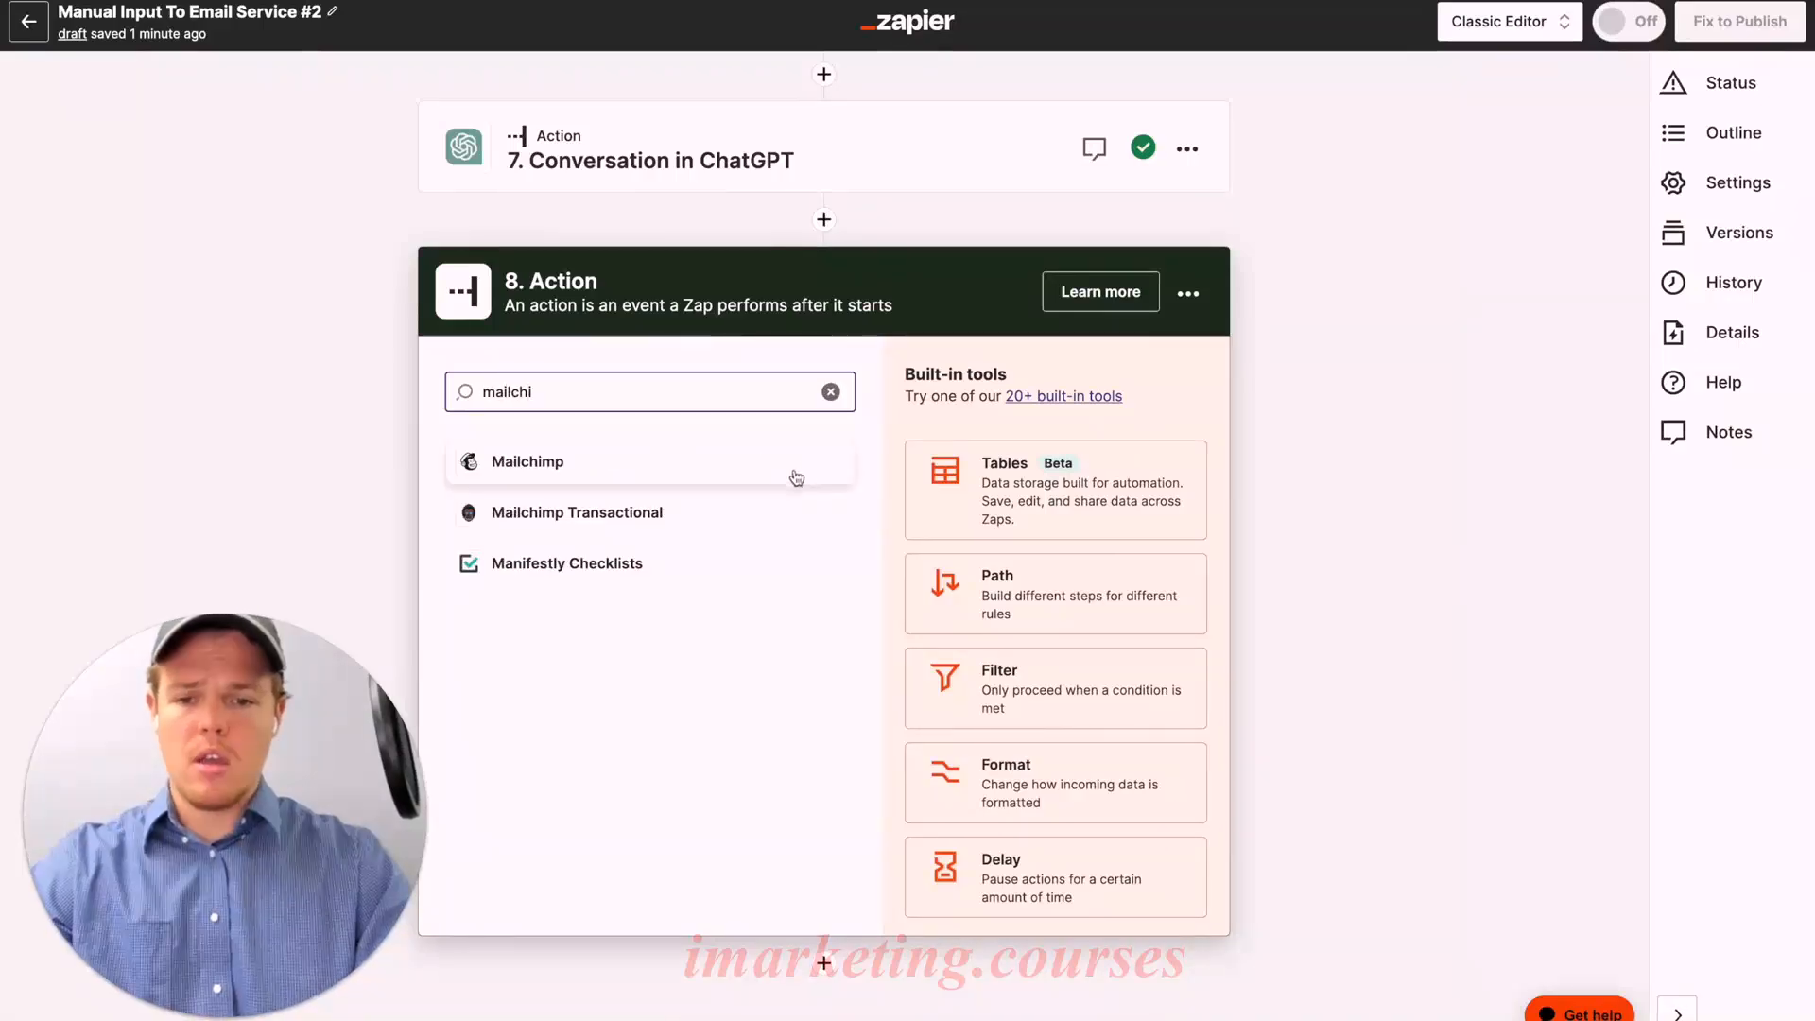
pyautogui.click(798, 480)
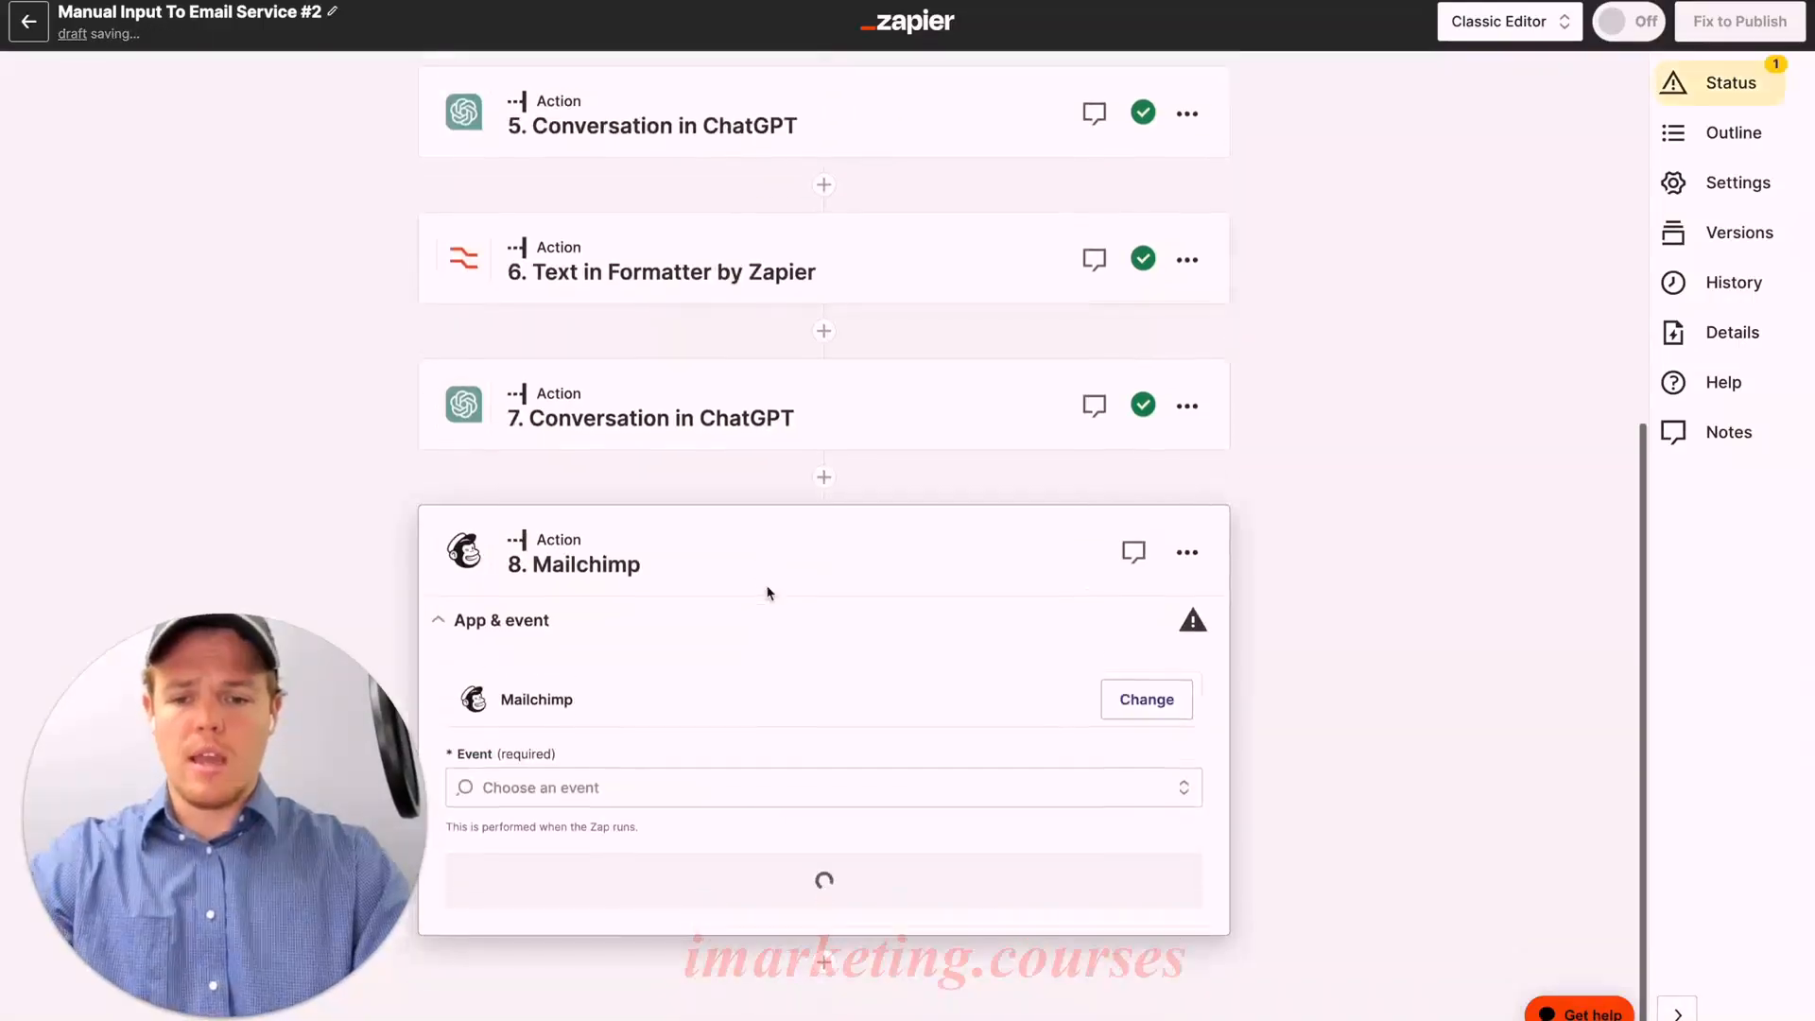
pyautogui.click(737, 782)
pyautogui.scroll(-3, 802, 793)
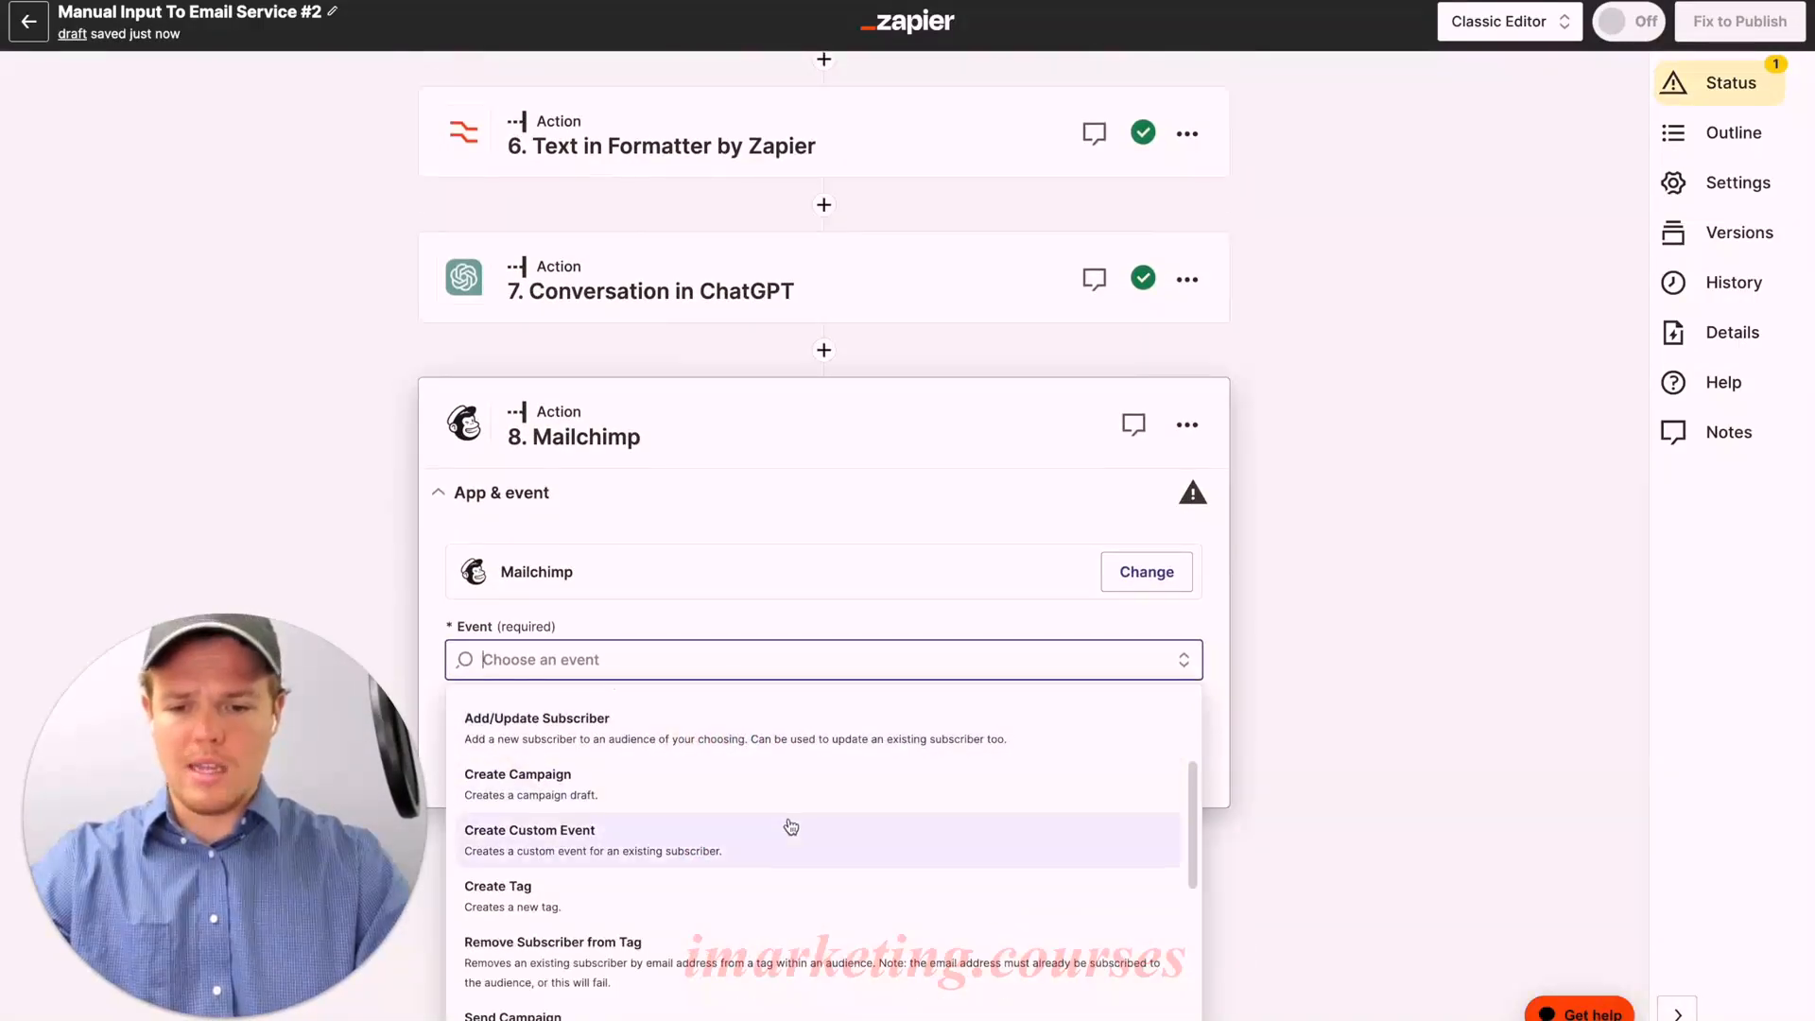
pyautogui.click(795, 799)
pyautogui.click(784, 875)
pyautogui.click(525, 832)
# Step: Map the Campaign Name to the Basecamp to-do's Content
pyautogui.scroll(-3, 775, 737)
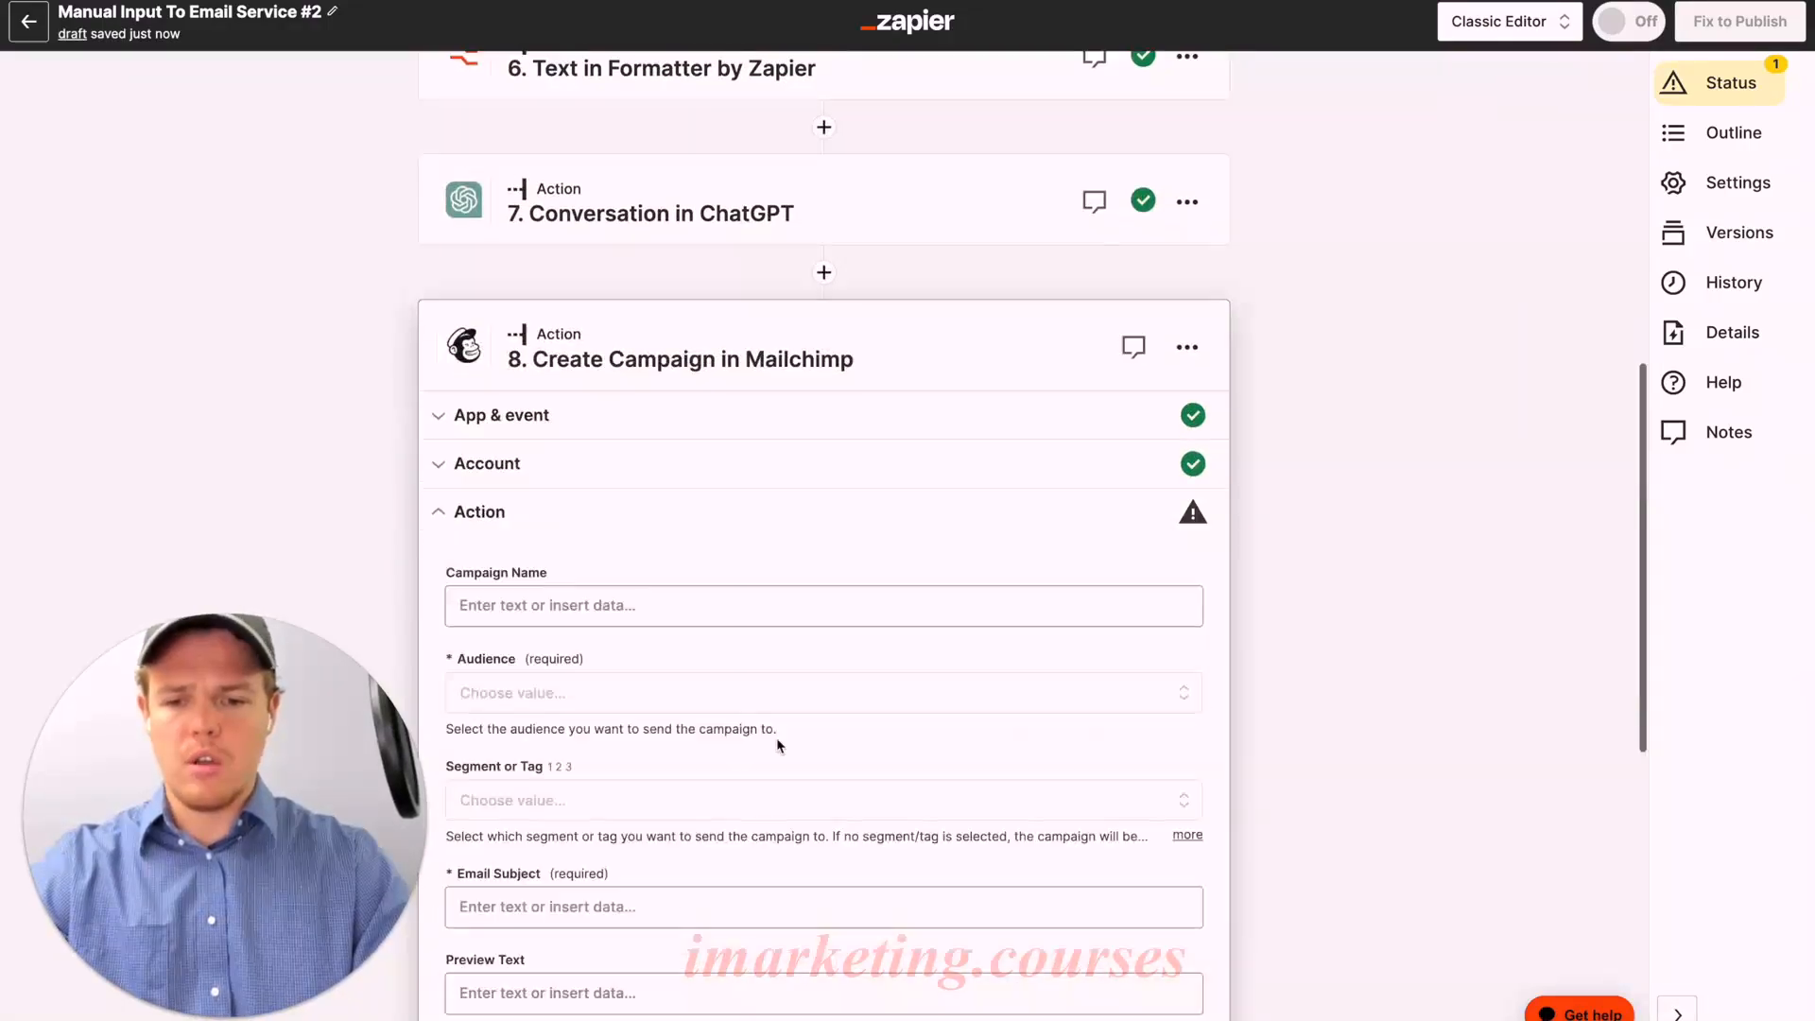
pyautogui.click(725, 501)
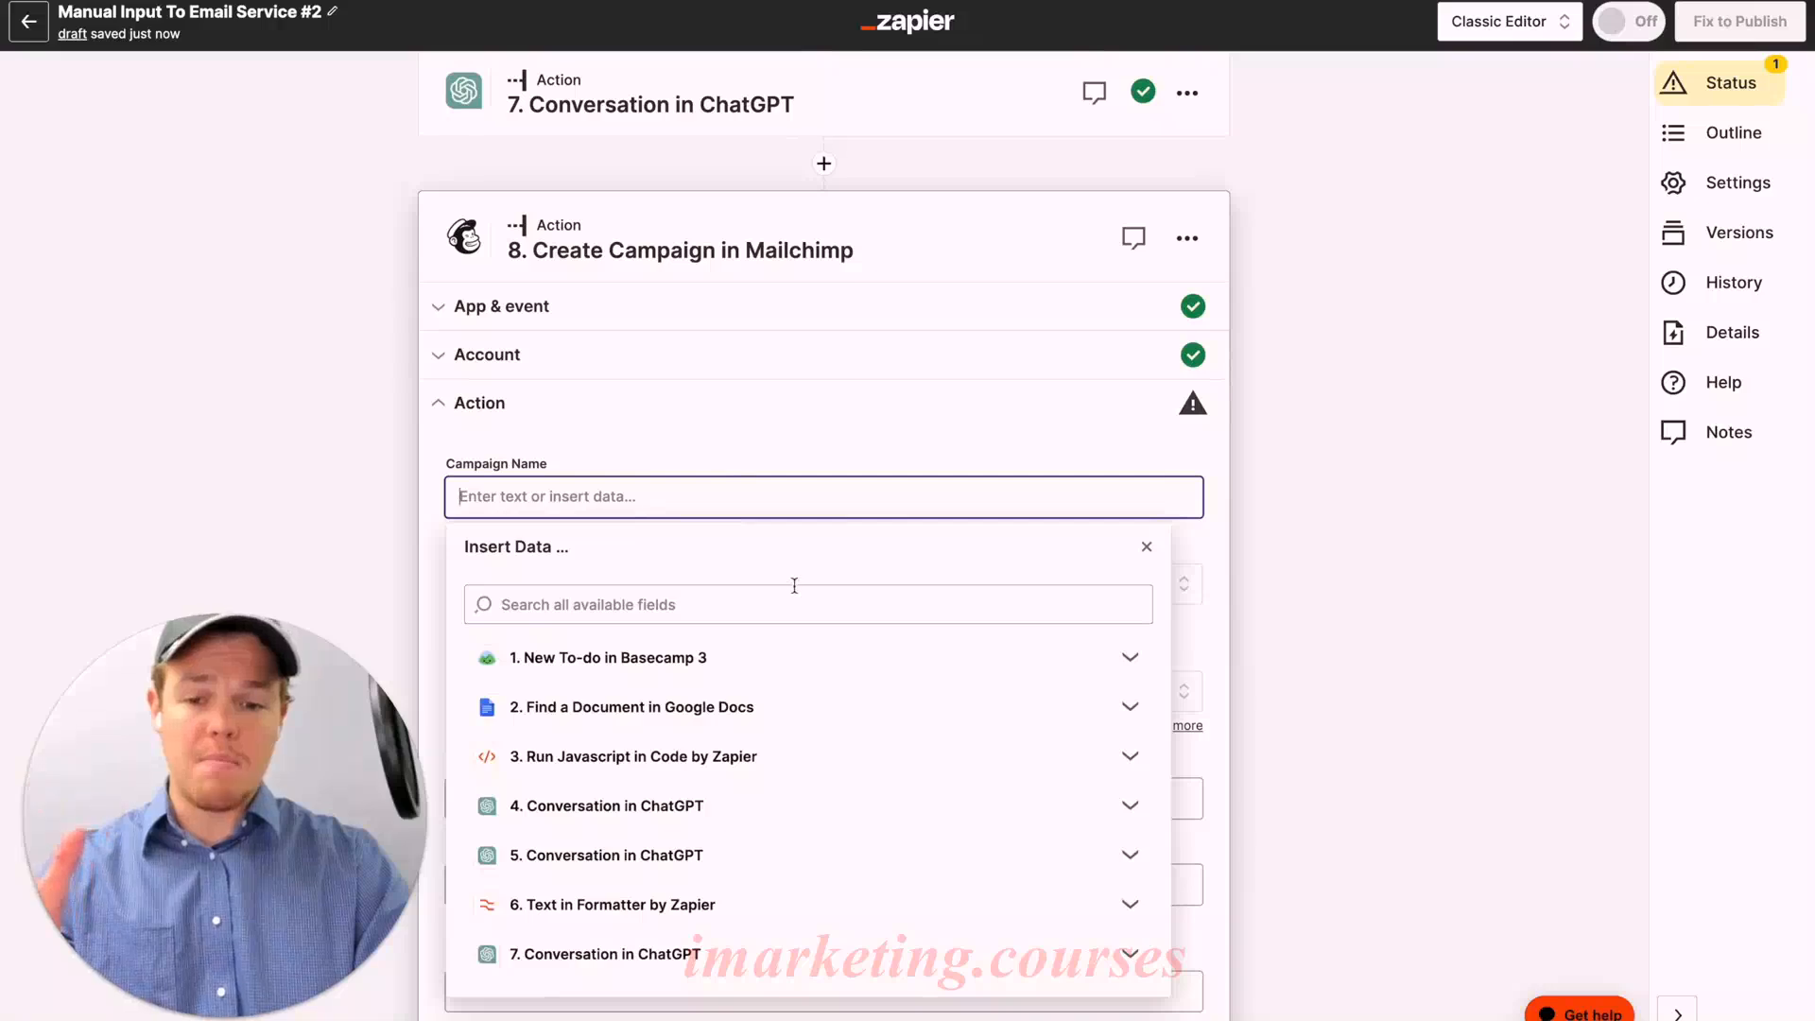
pyautogui.scroll(-1, 799, 520)
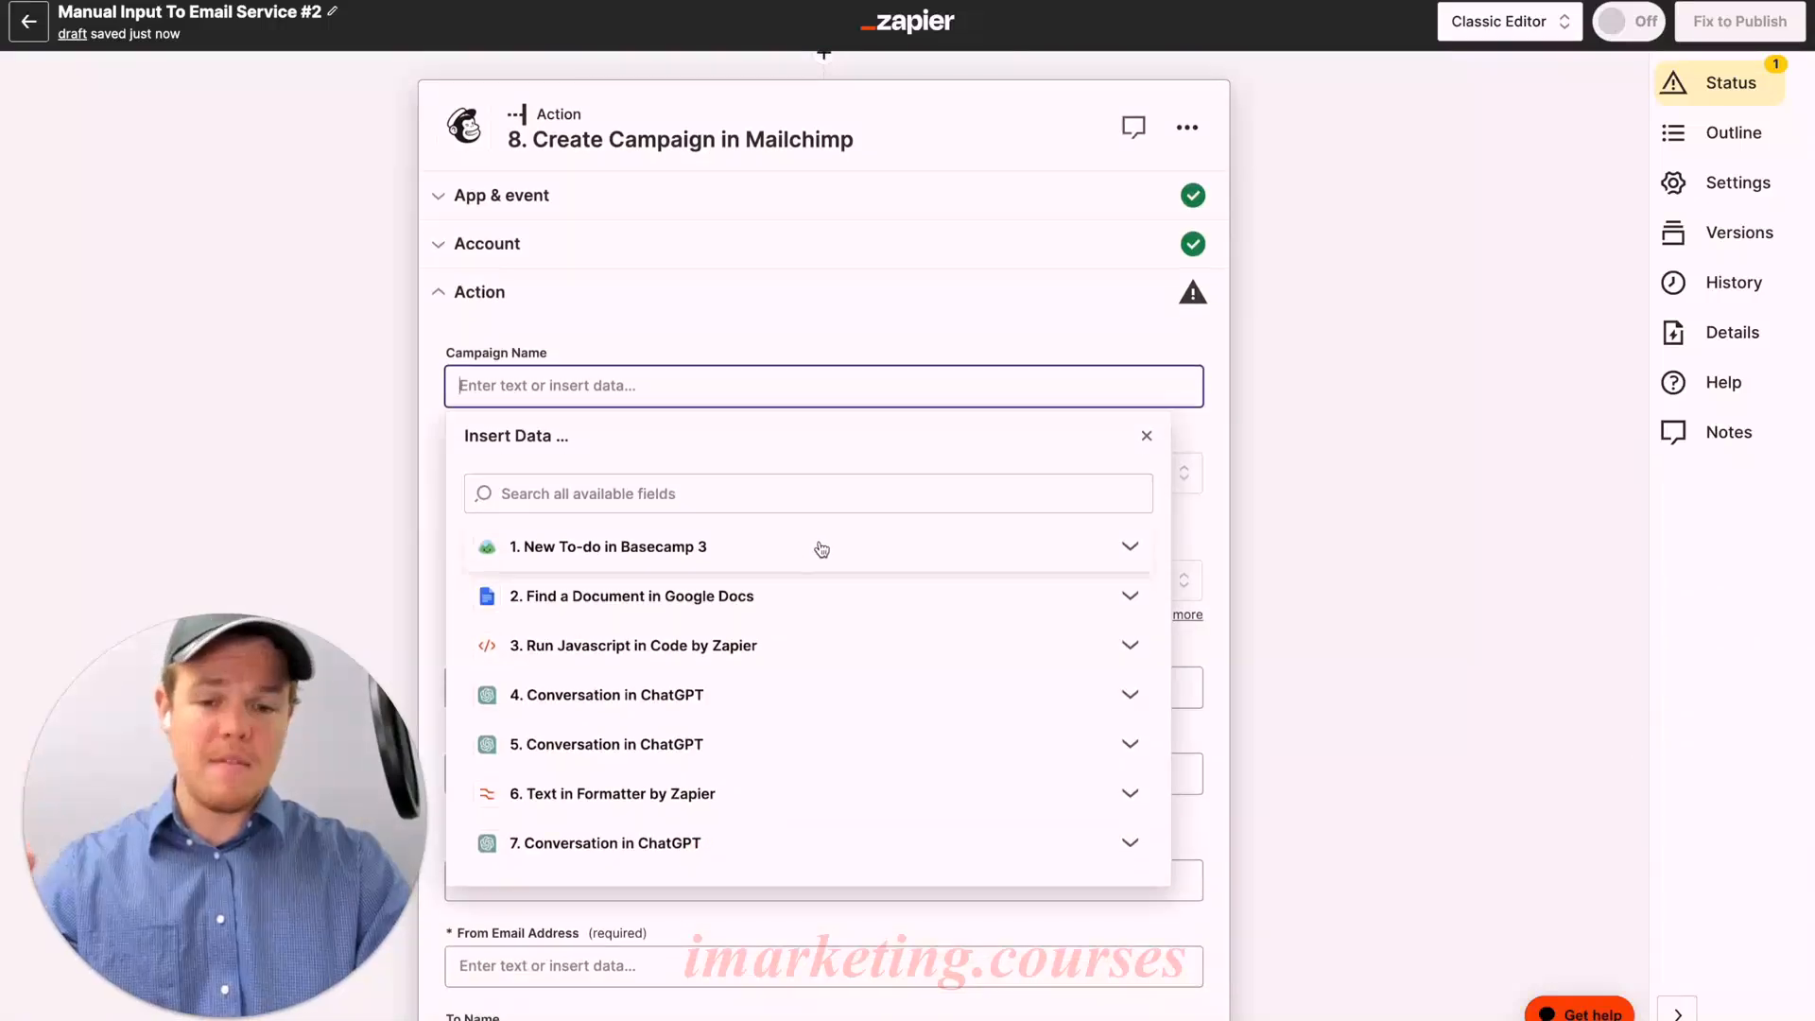
pyautogui.click(822, 549)
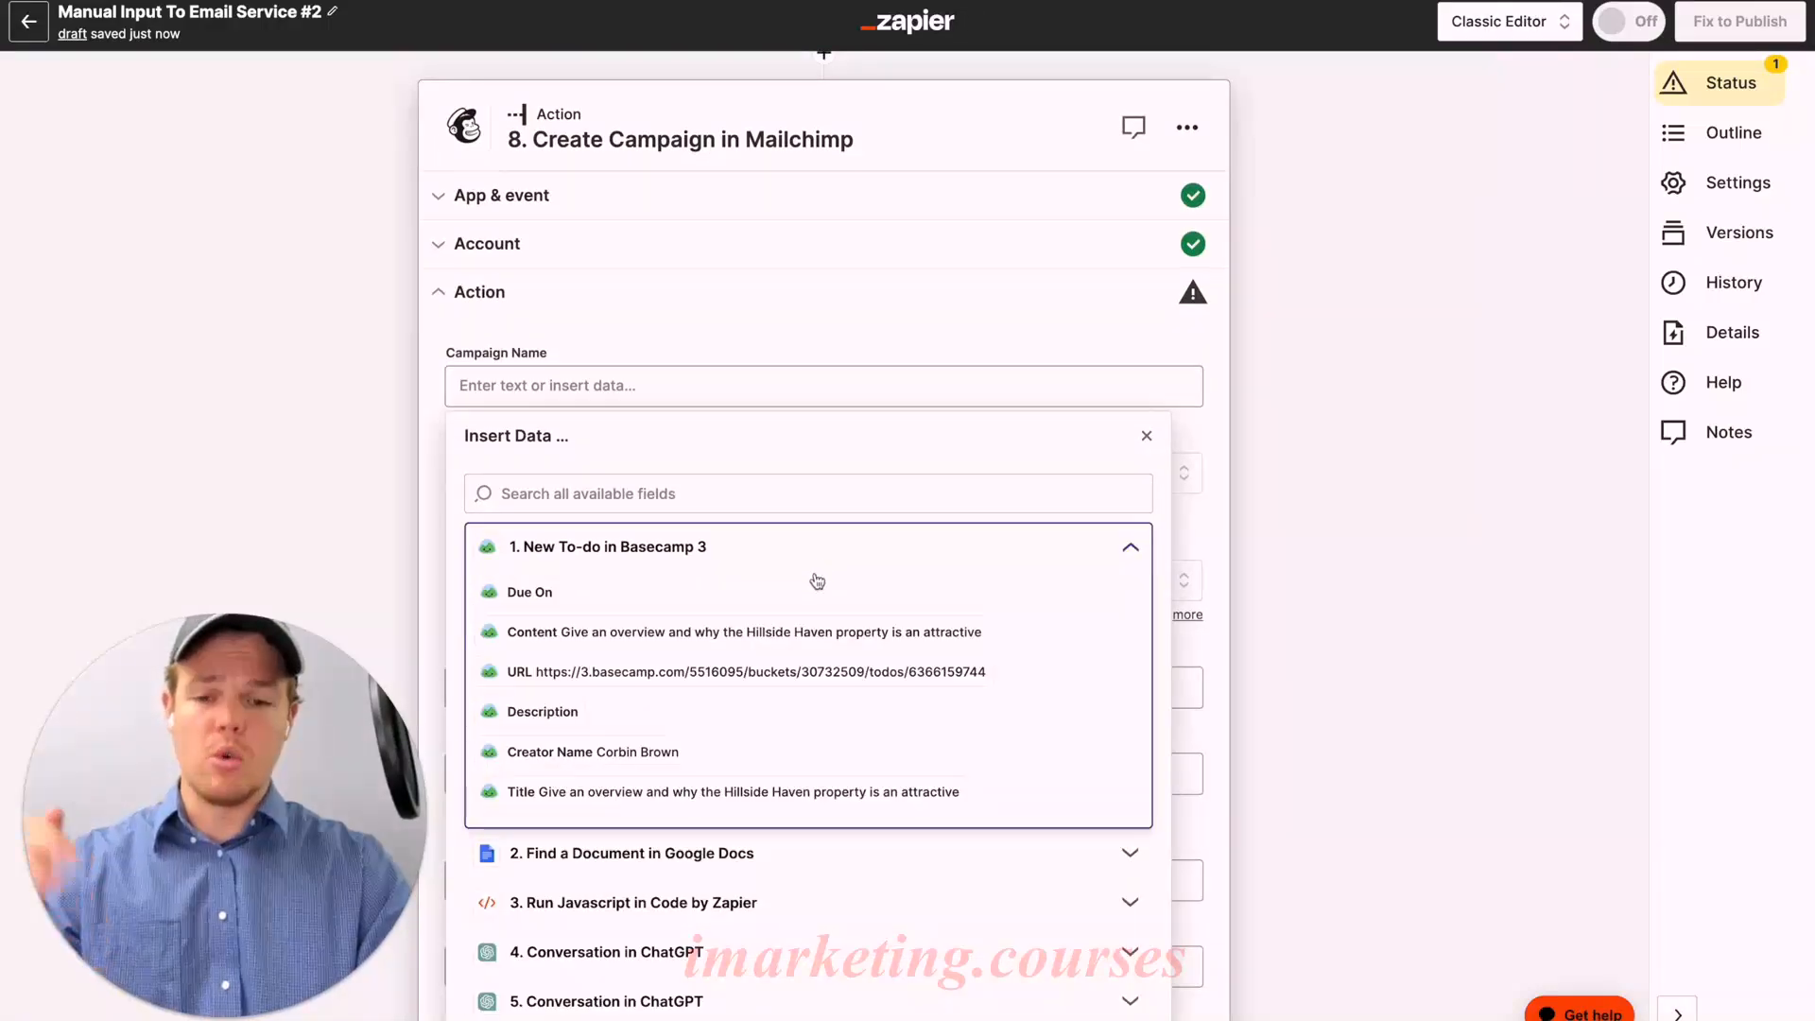
pyautogui.click(791, 632)
pyautogui.click(807, 299)
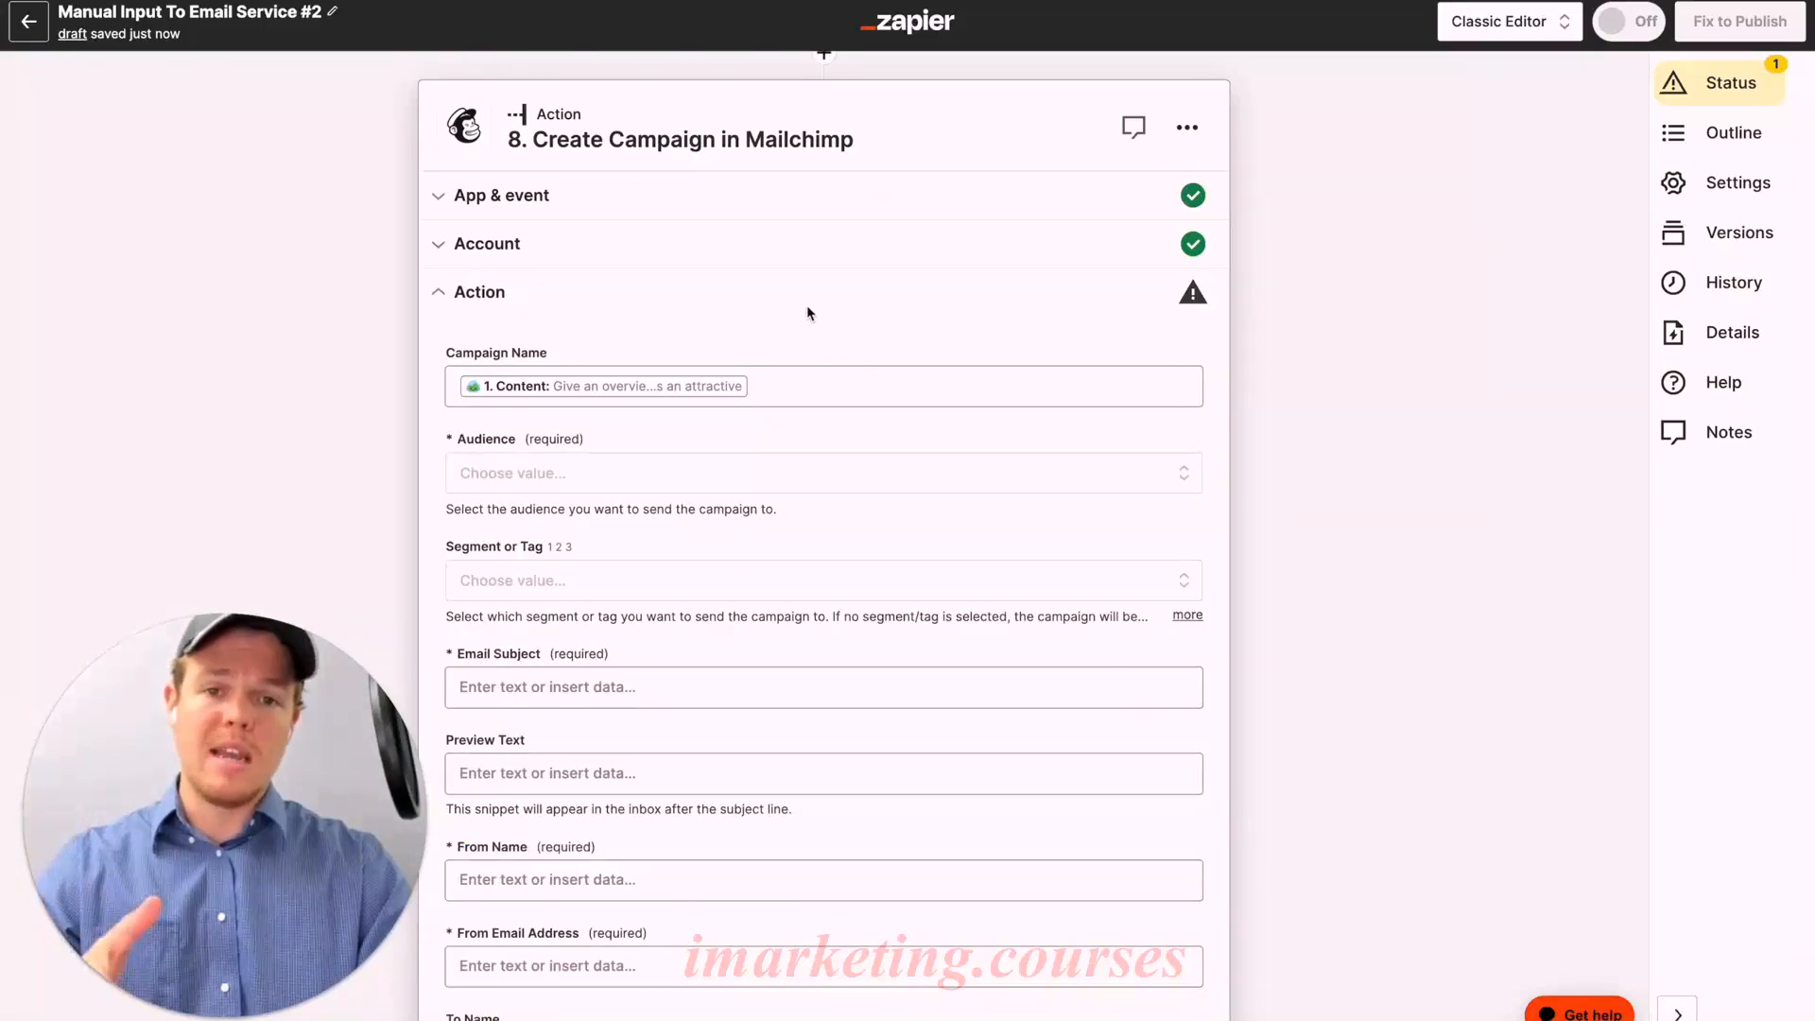
# Step: Set the campaign audience to Webcafe AI
pyautogui.scroll(-1, 807, 312)
pyautogui.click(761, 427)
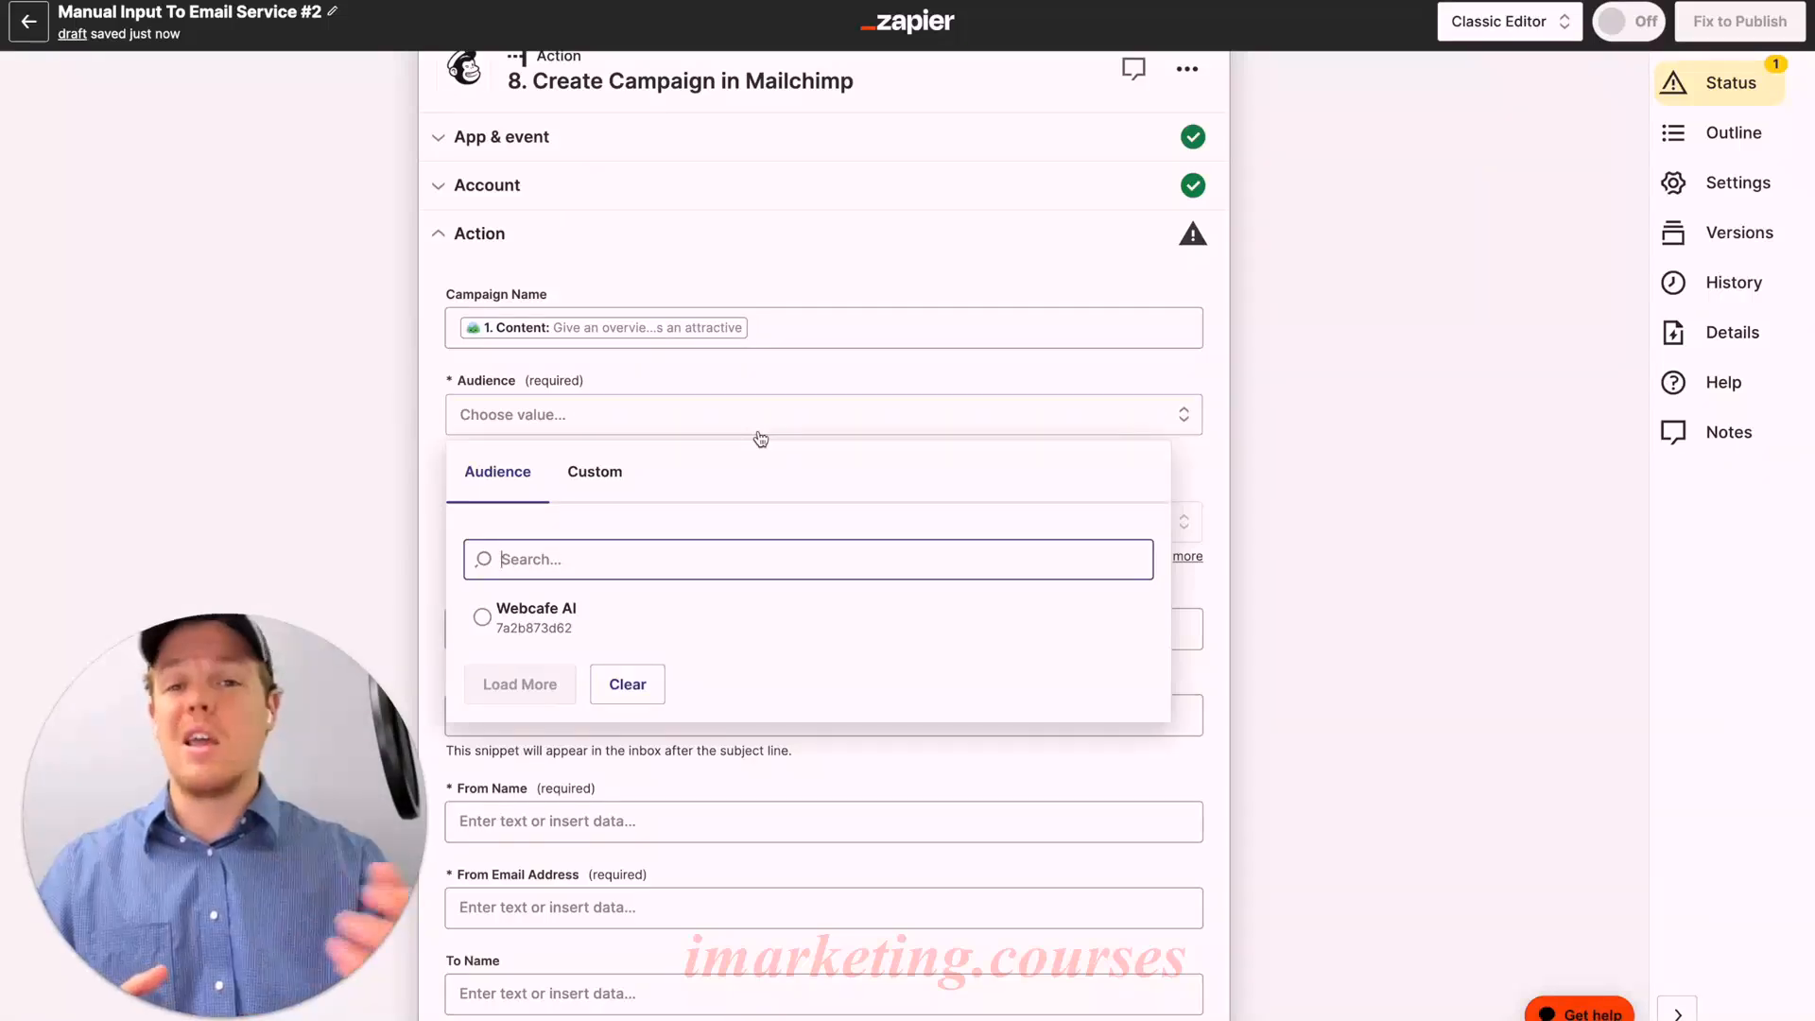
pyautogui.click(628, 615)
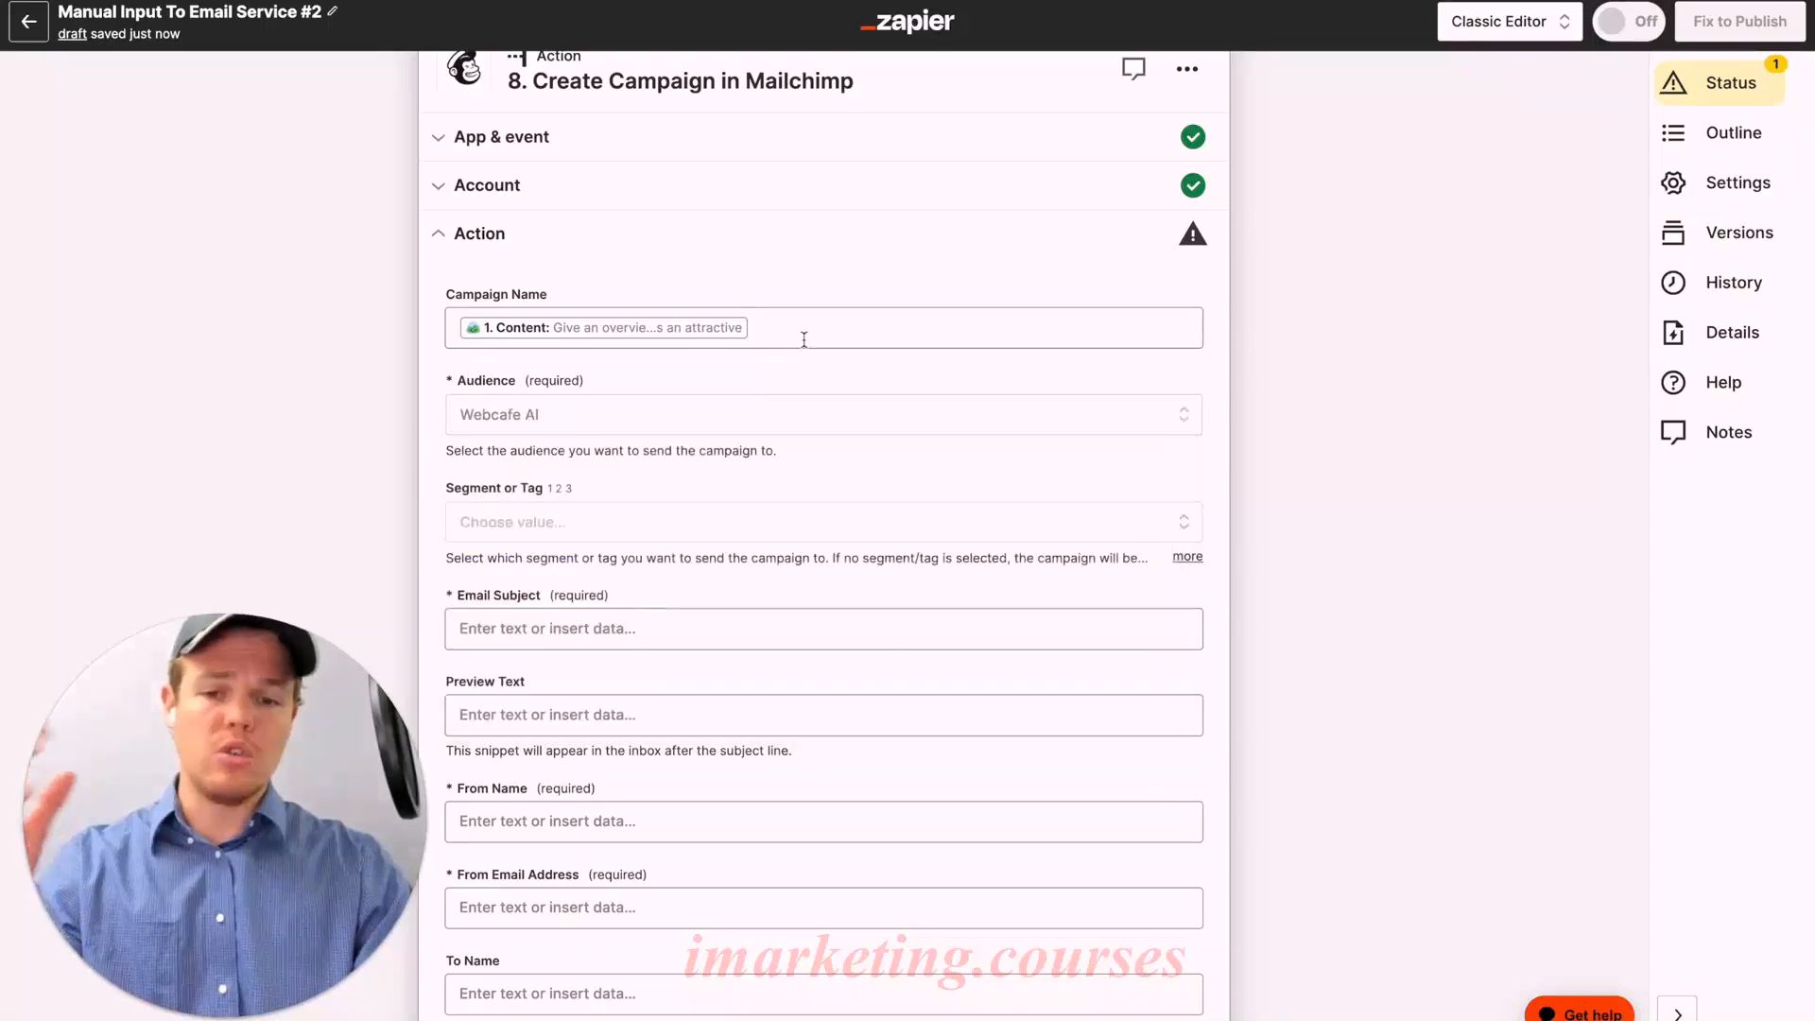
pyautogui.scroll(-1, 810, 406)
pyautogui.scroll(-1, 813, 404)
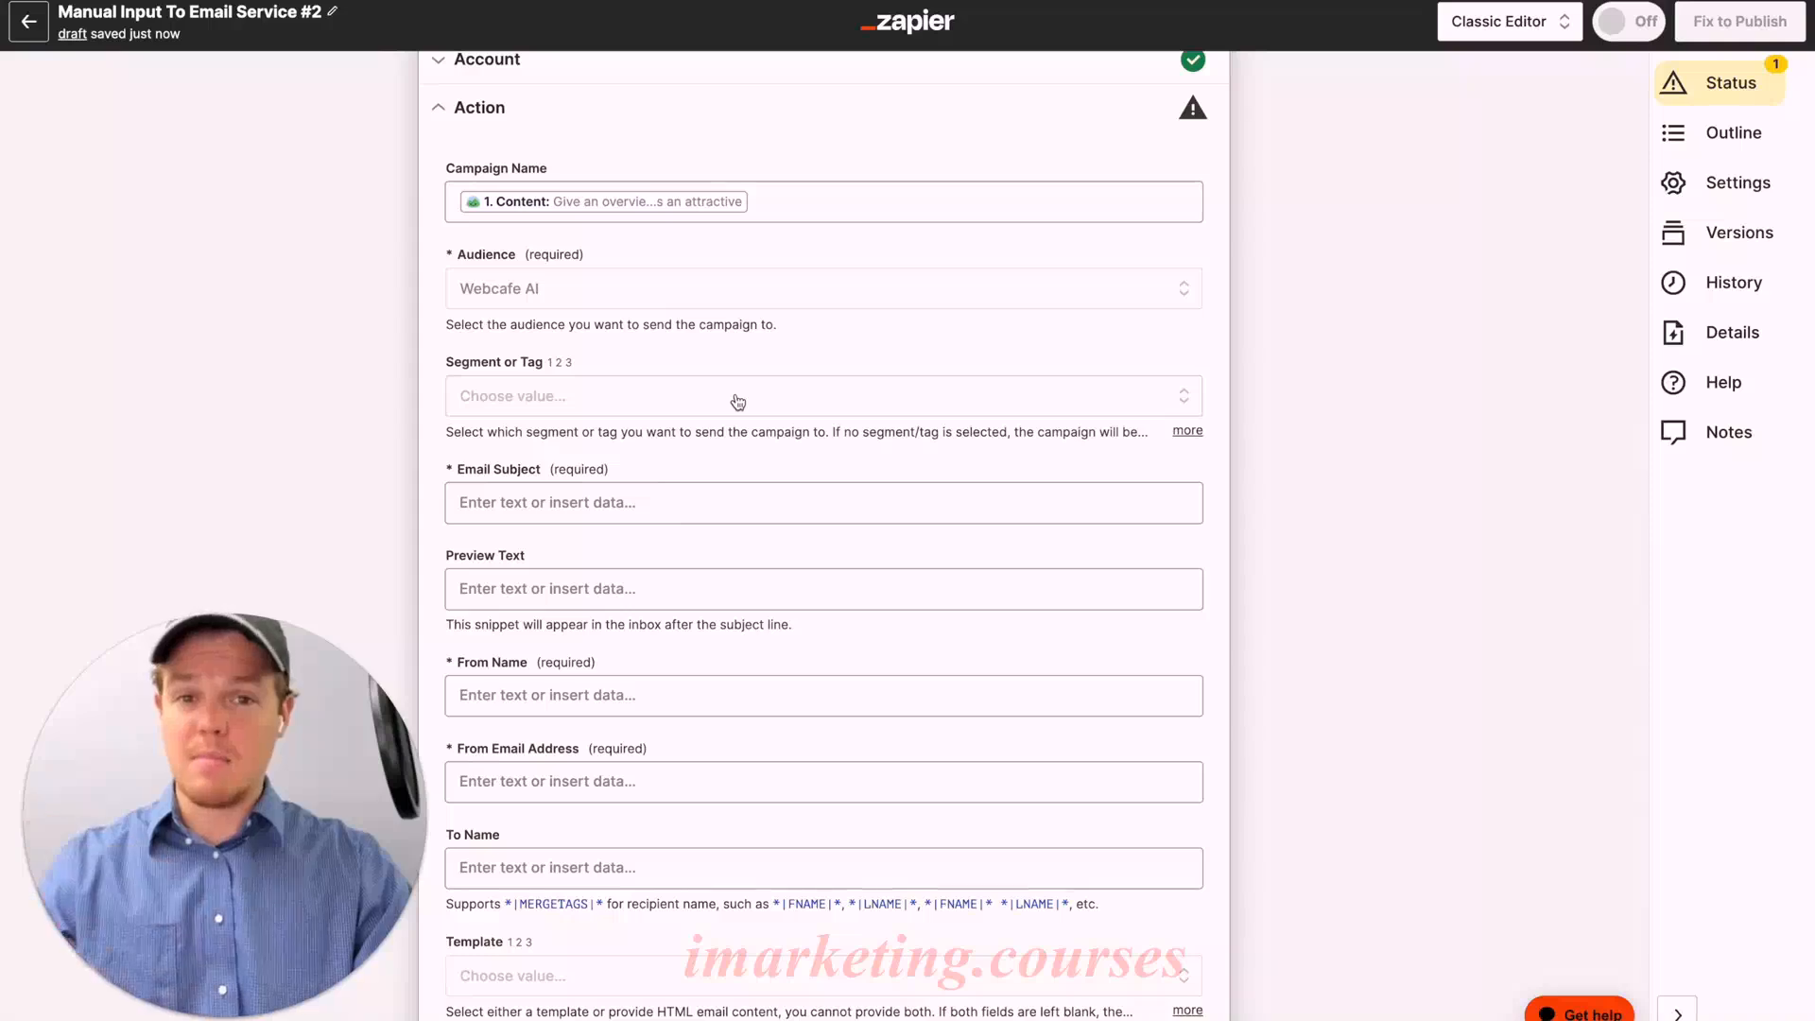
pyautogui.scroll(-1, 705, 495)
# Step: Use the Formatter step's Output as the email subject
pyautogui.click(684, 437)
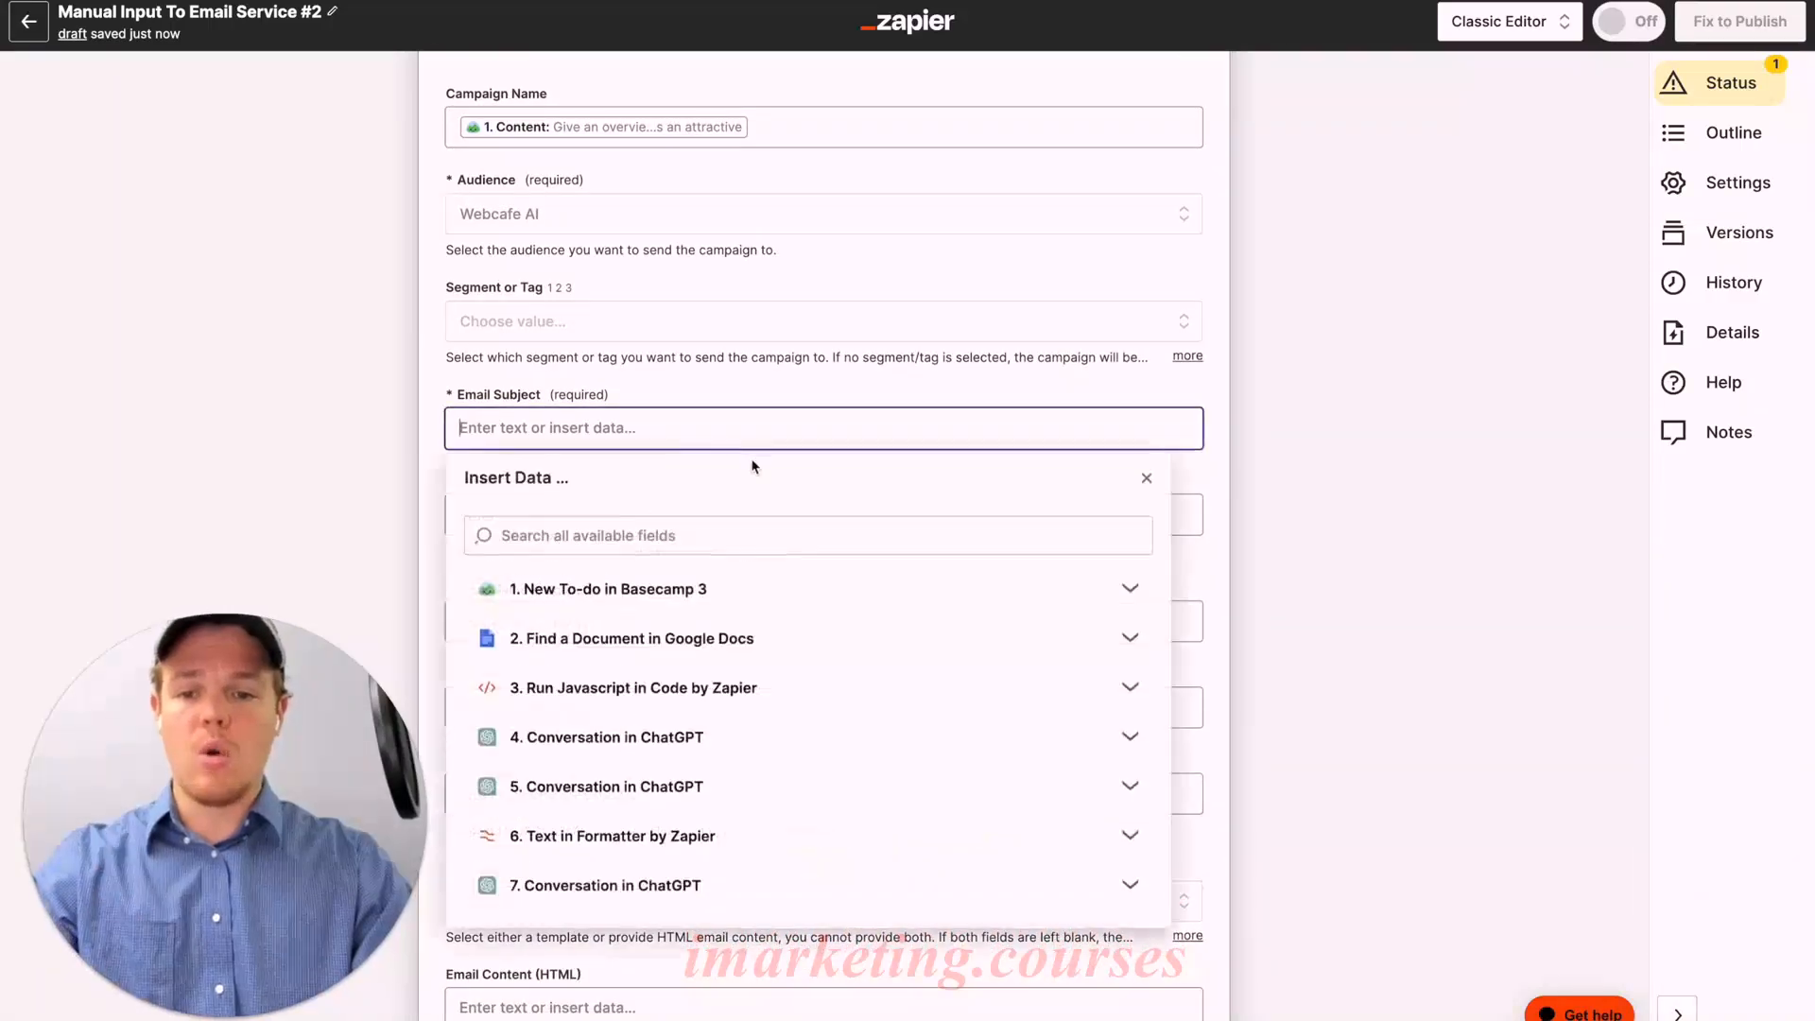
pyautogui.scroll(-1, 734, 662)
pyautogui.click(718, 757)
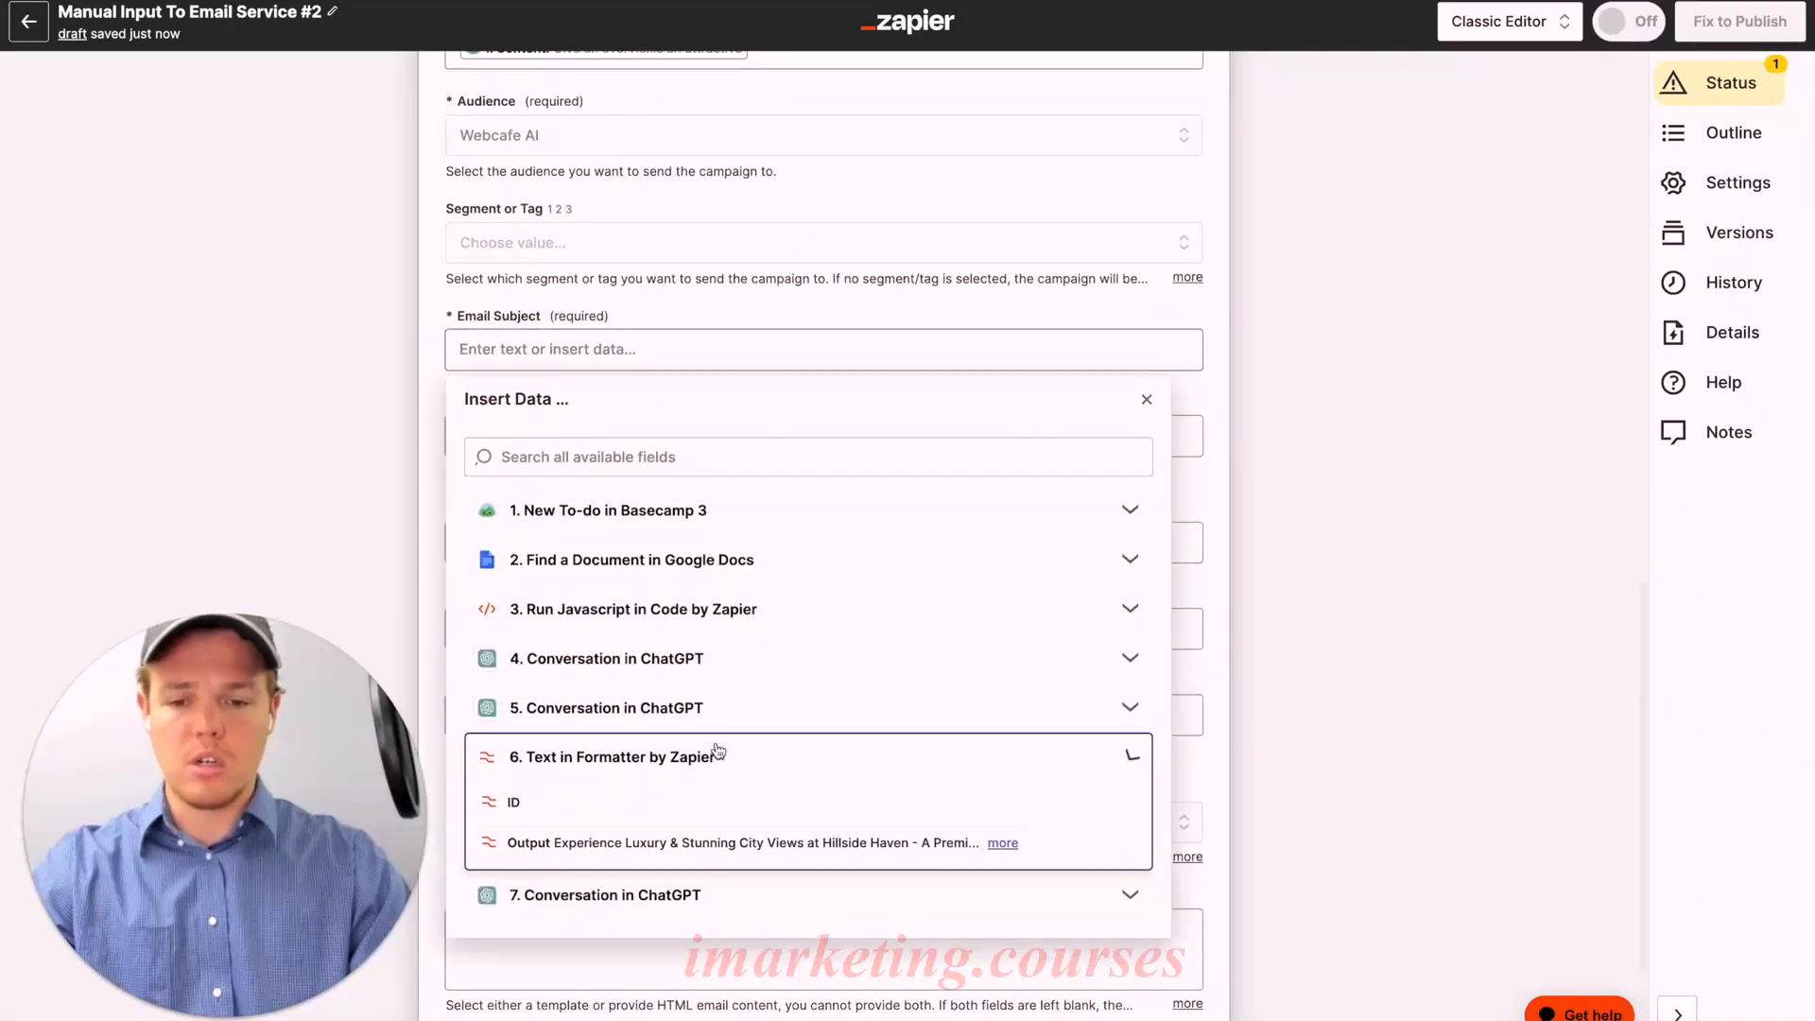
pyautogui.click(744, 842)
pyautogui.click(640, 312)
# Step: Use ChatGPT's Assistant Response as the email's HTML content
pyautogui.scroll(-2, 637, 378)
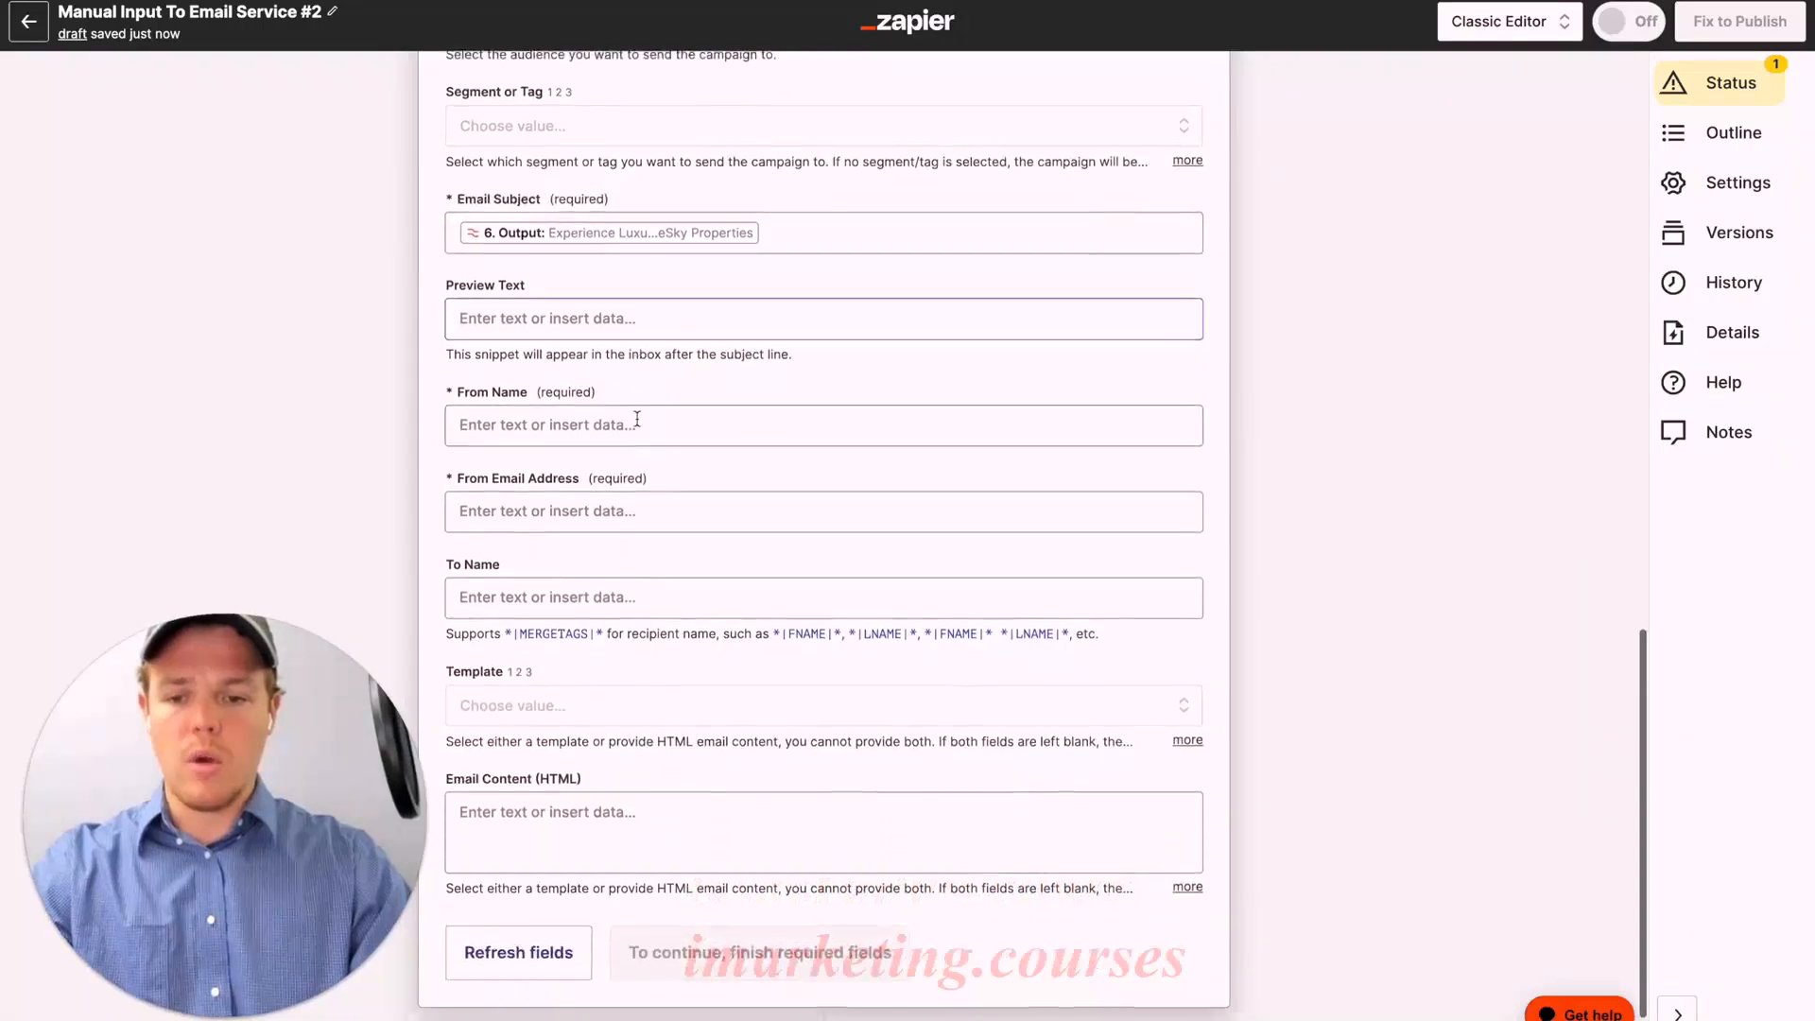
pyautogui.click(553, 742)
pyautogui.scroll(-3, 648, 636)
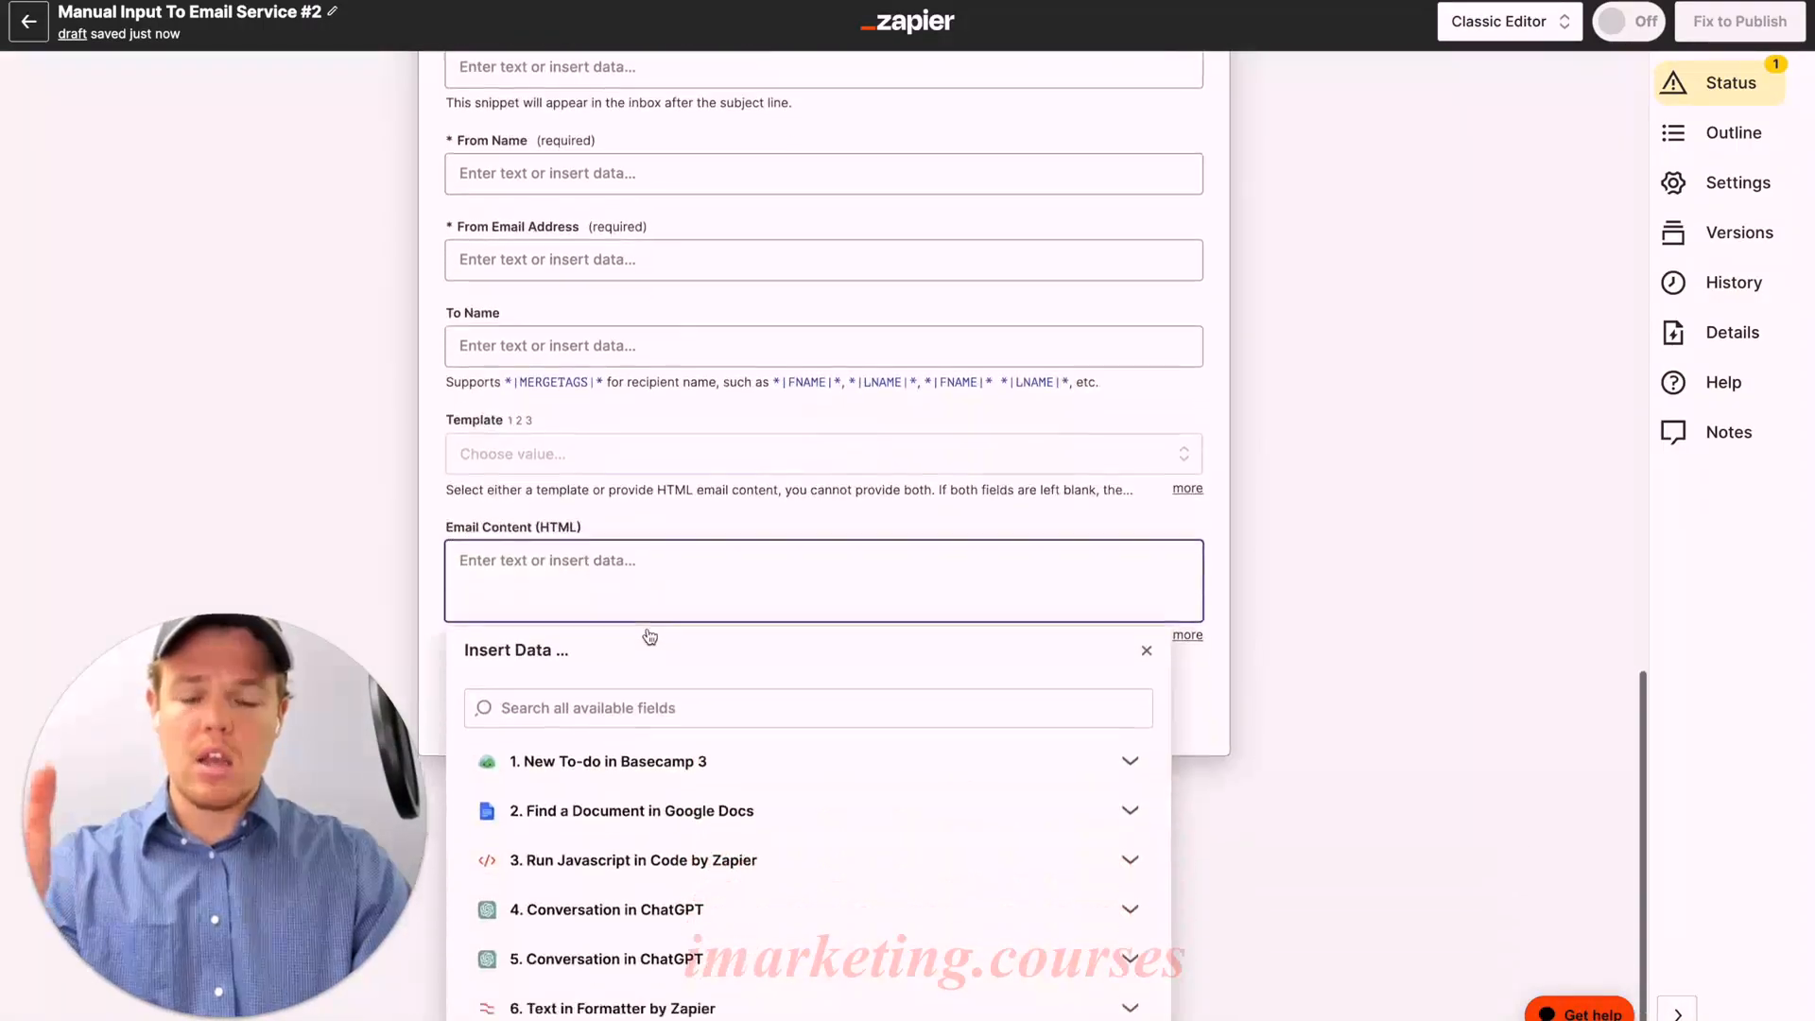
pyautogui.click(709, 1004)
pyautogui.scroll(-8, 783, 922)
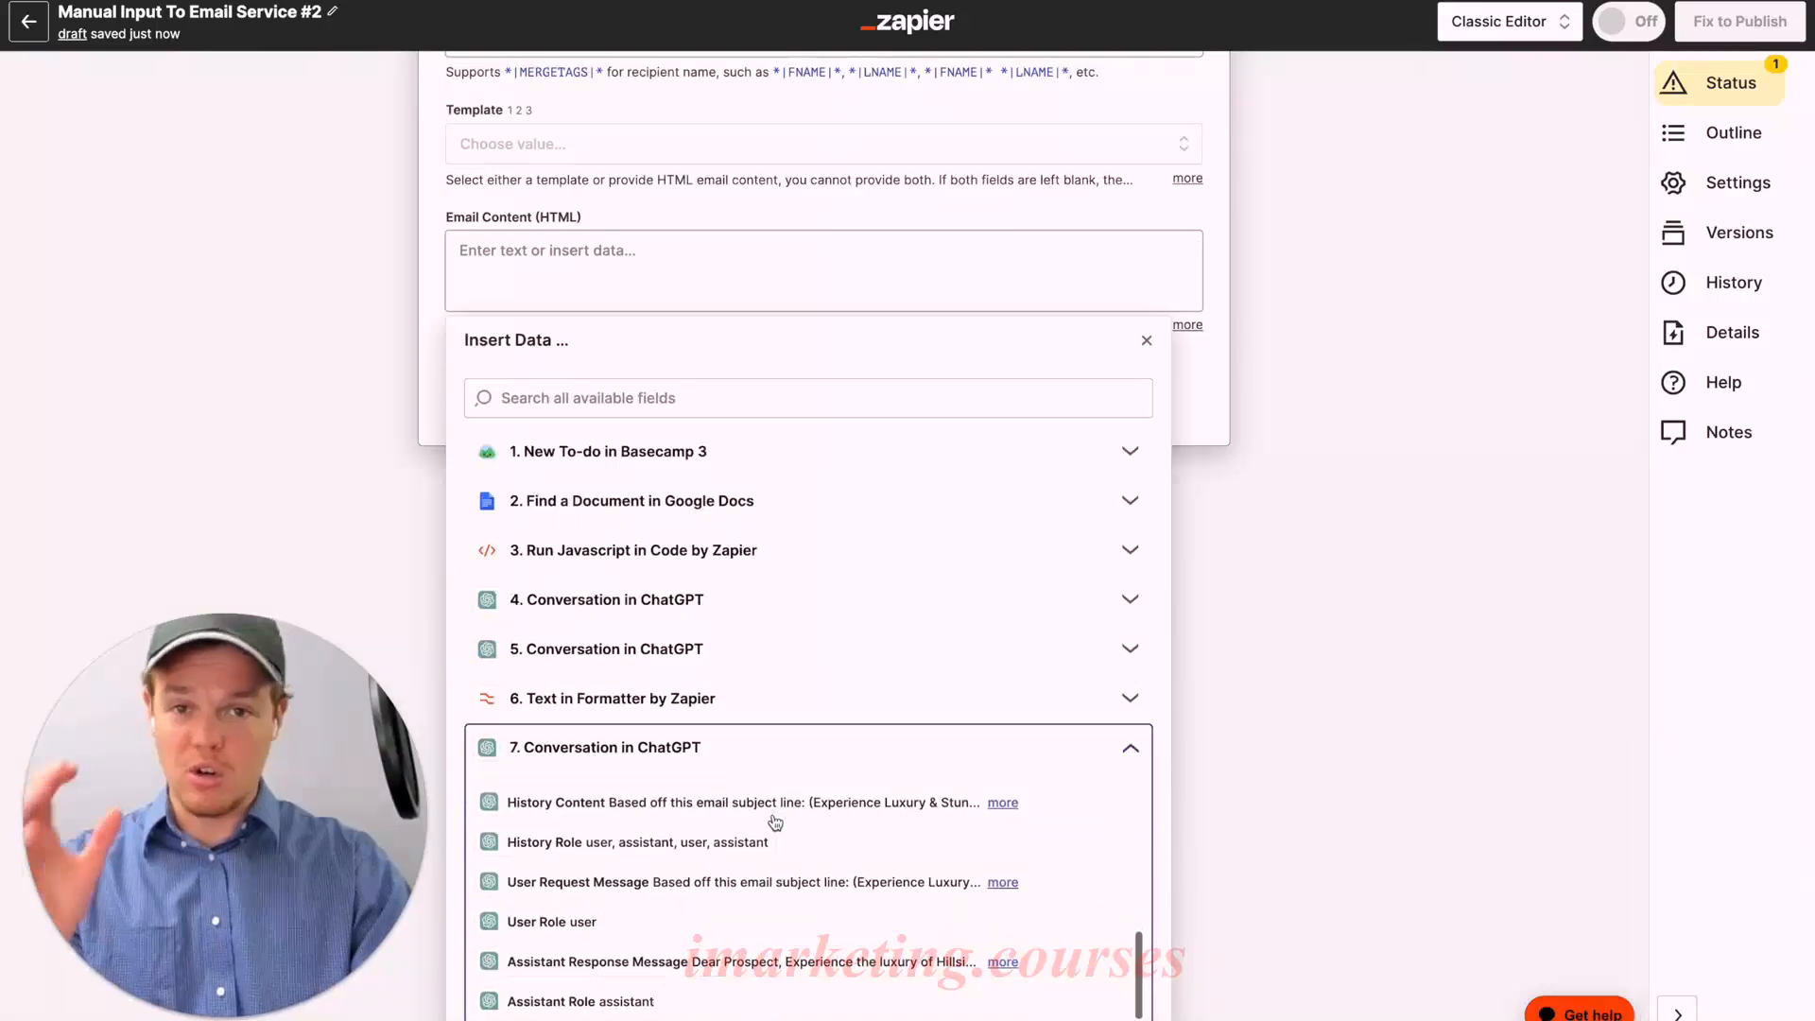
pyautogui.click(747, 962)
pyautogui.click(892, 211)
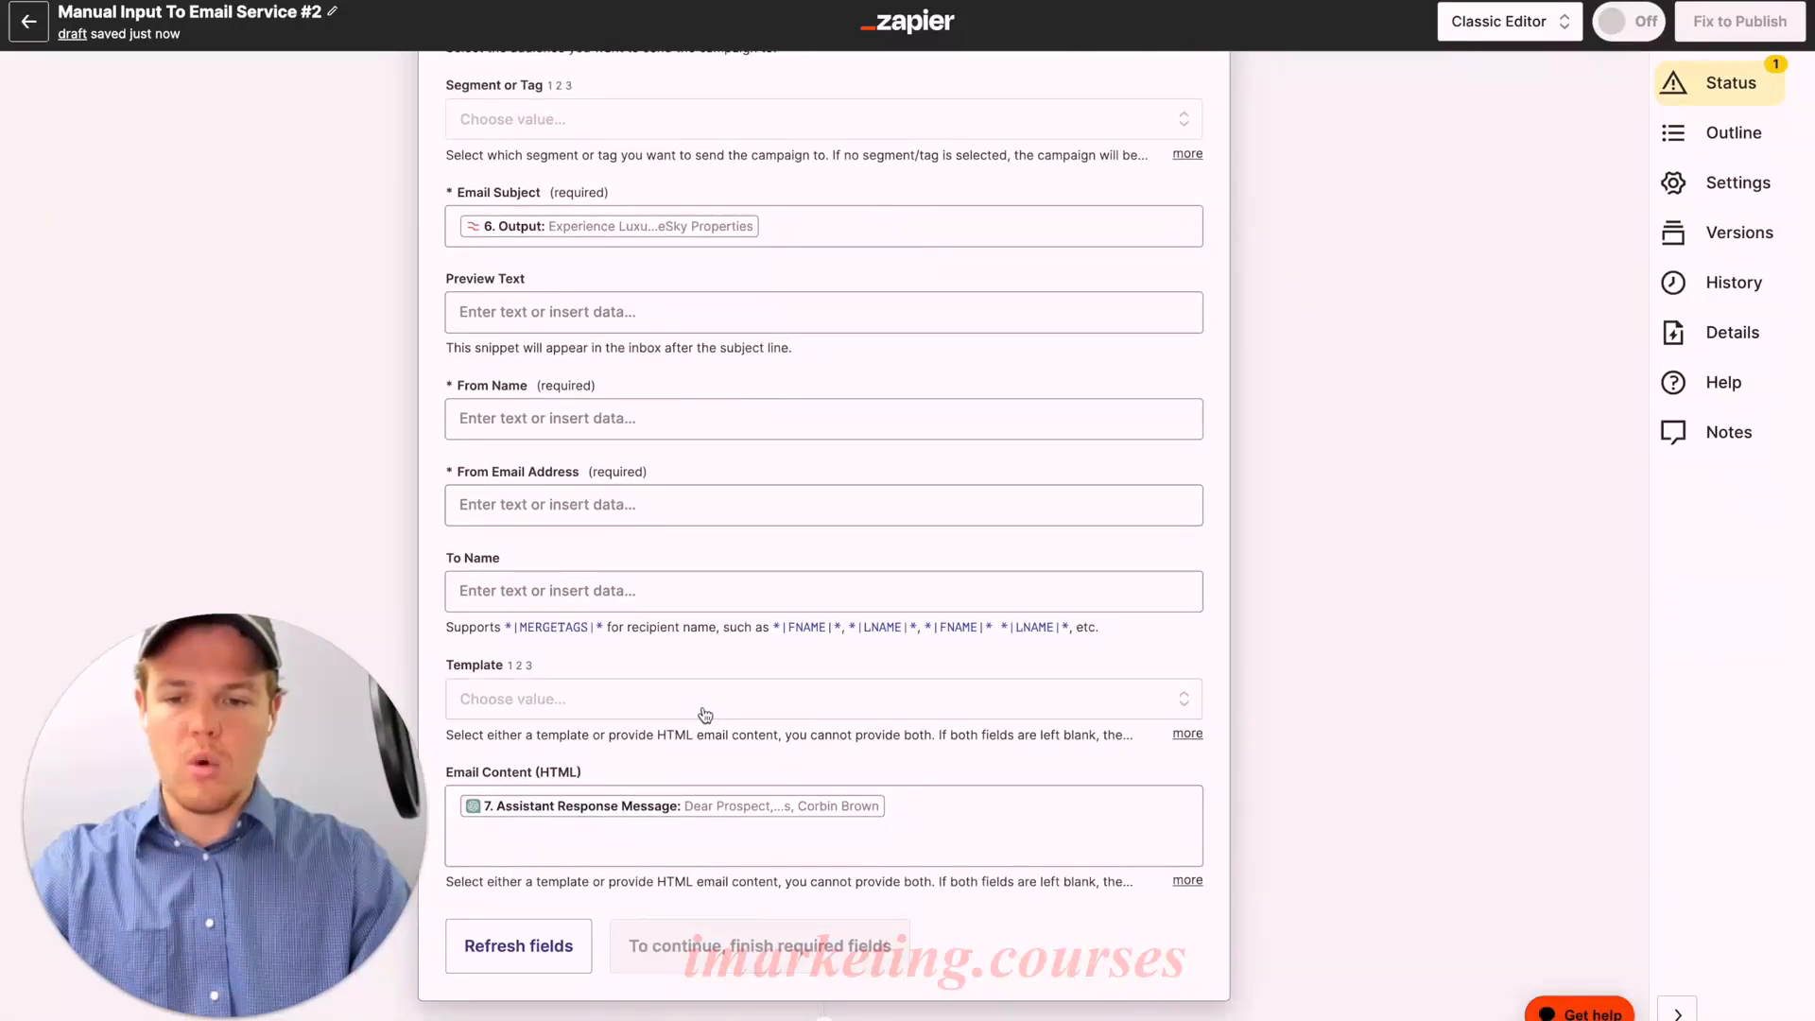
# Step: Paste BlueSky Properties as the From Name and the sender's e-mail address
pyautogui.click(673, 508)
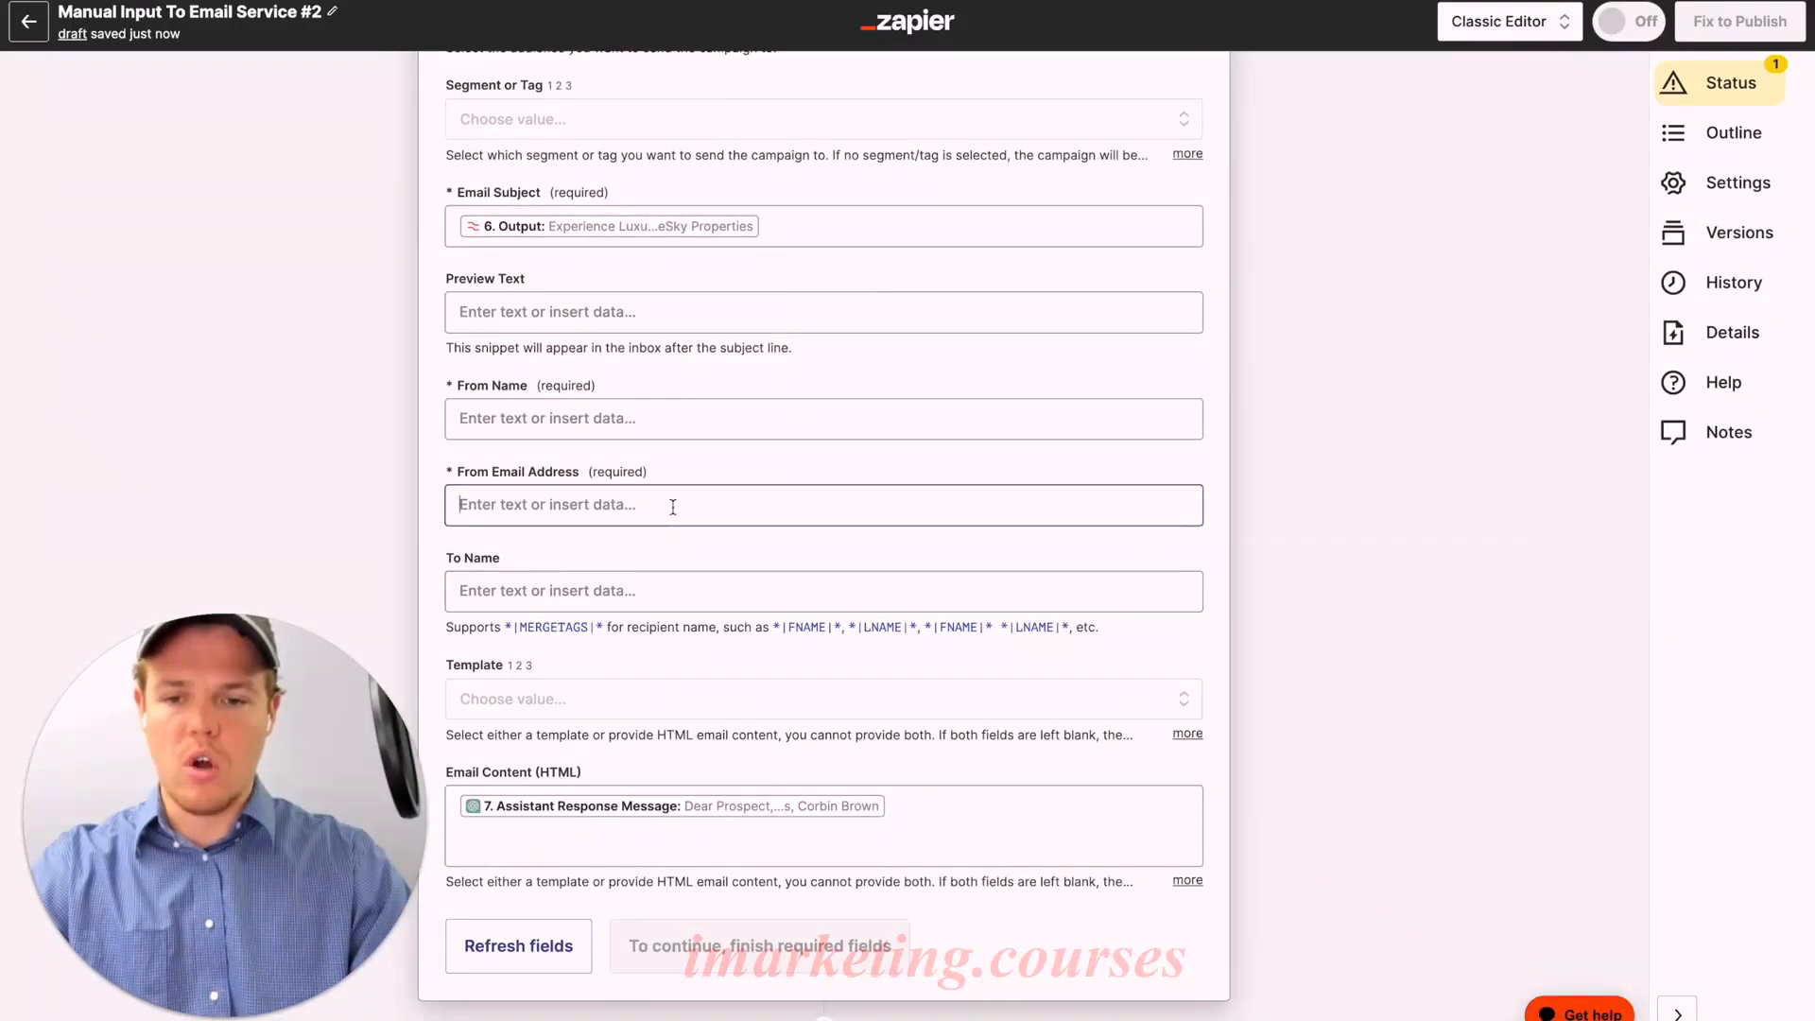
pyautogui.click(641, 426)
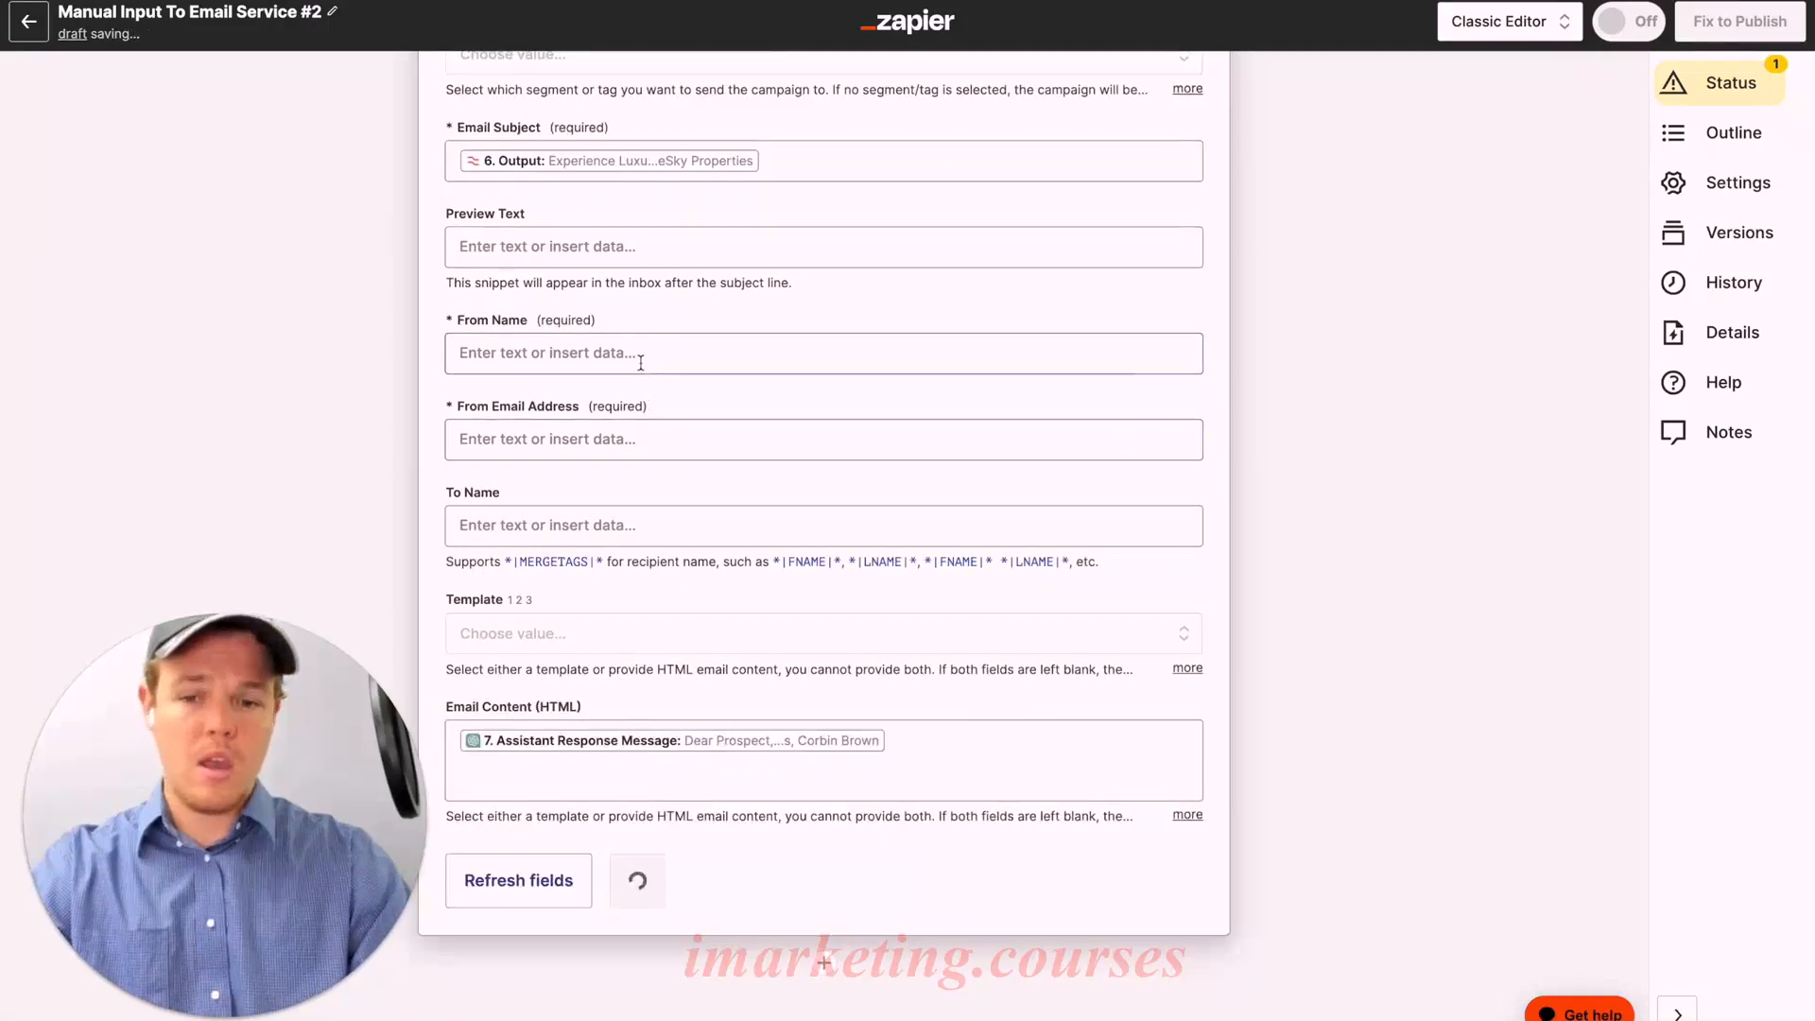
pyautogui.click(641, 360)
pyautogui.write('BlueSky Properties')
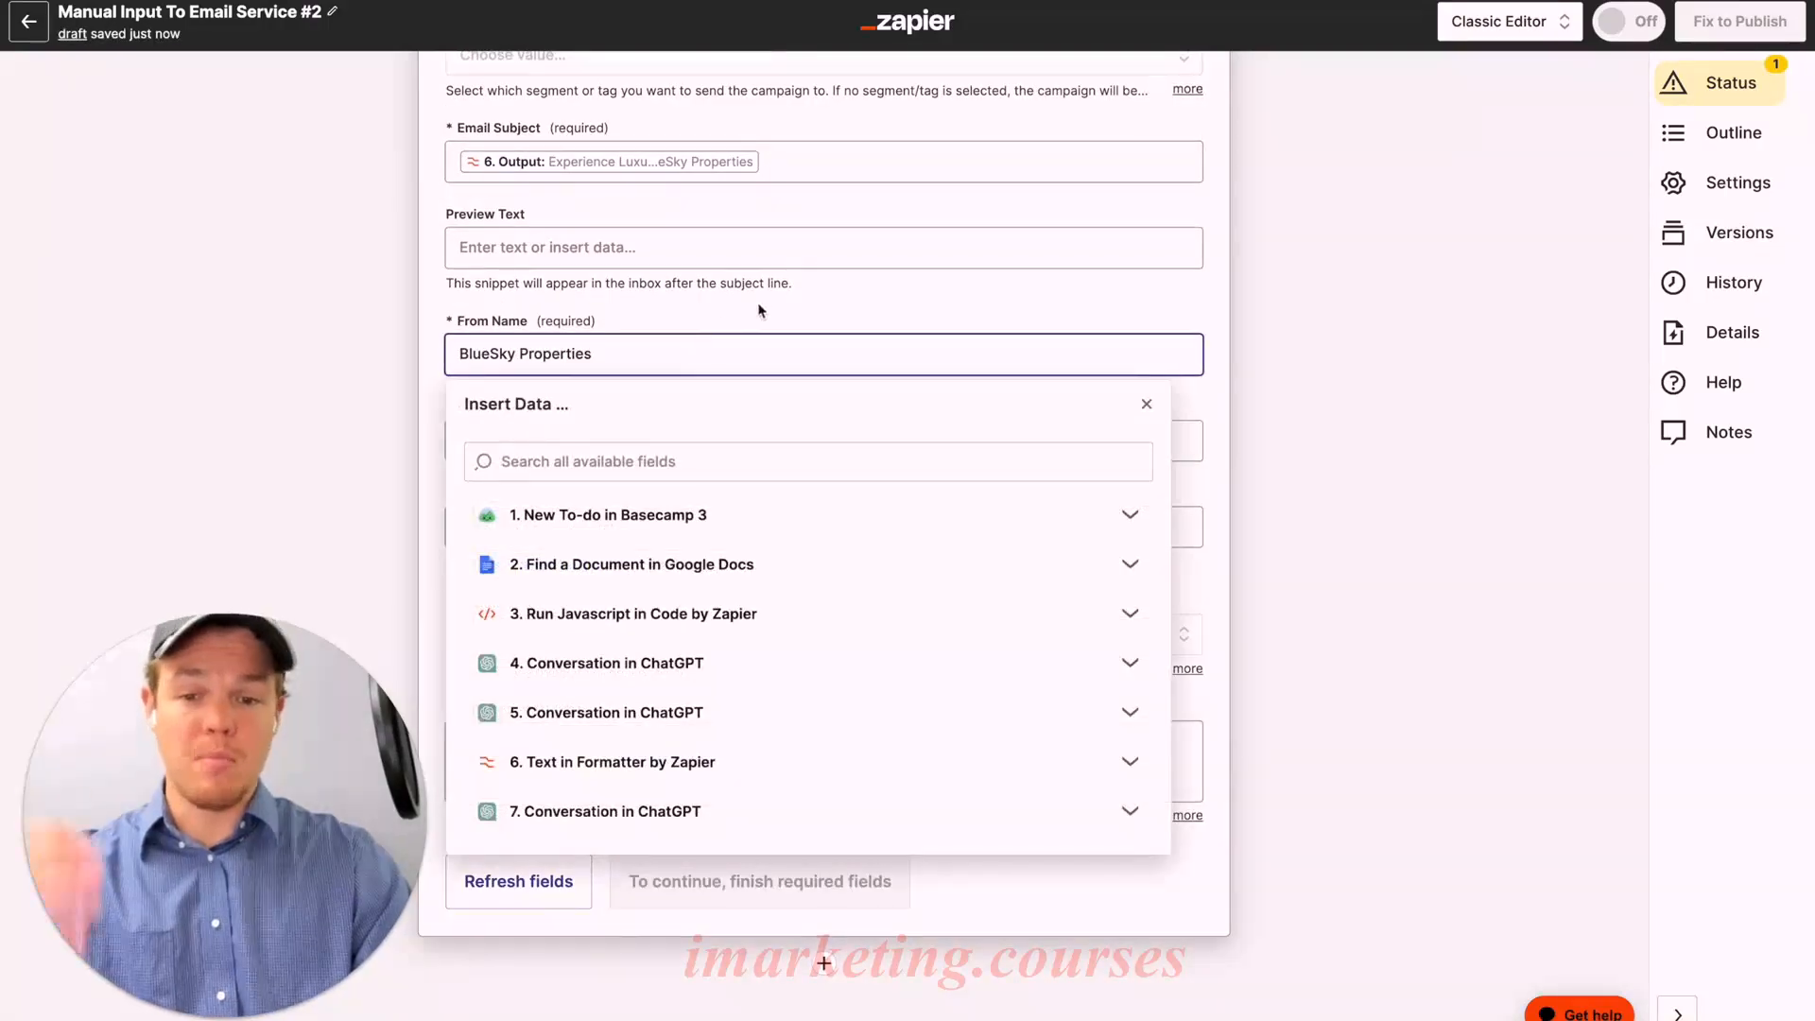
pyautogui.click(799, 306)
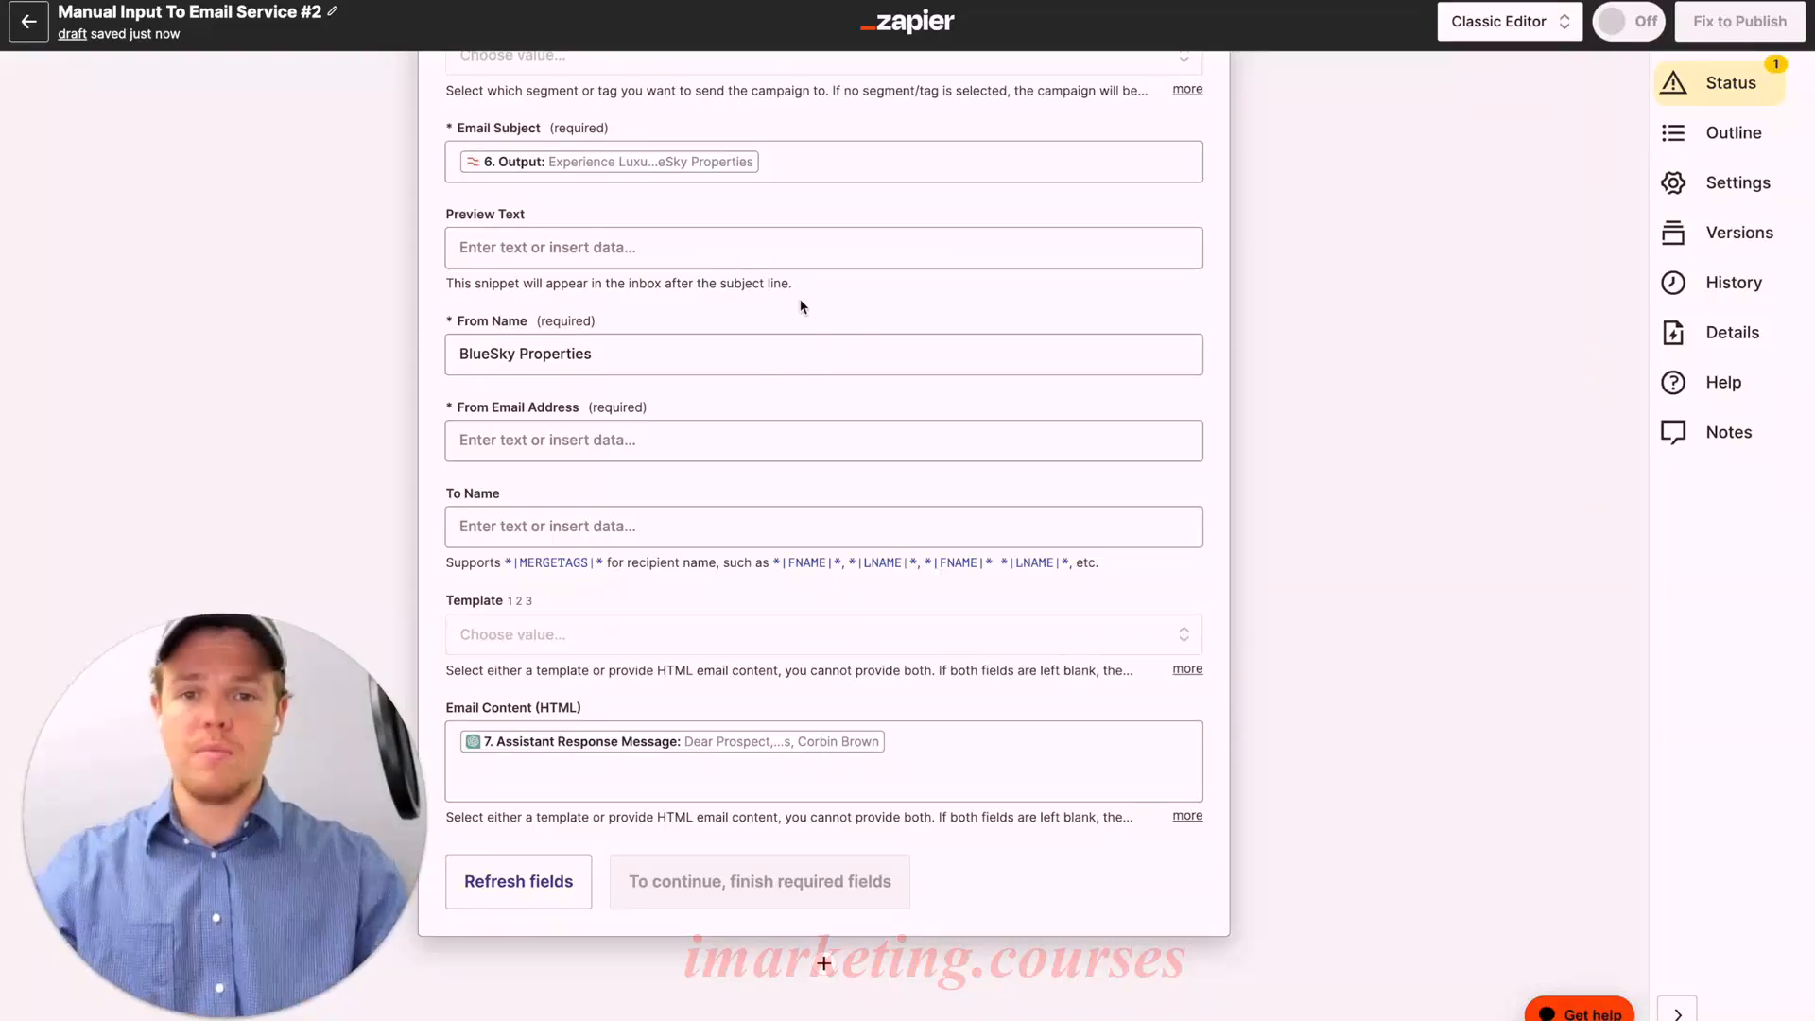
pyautogui.click(685, 449)
pyautogui.press('super+v')
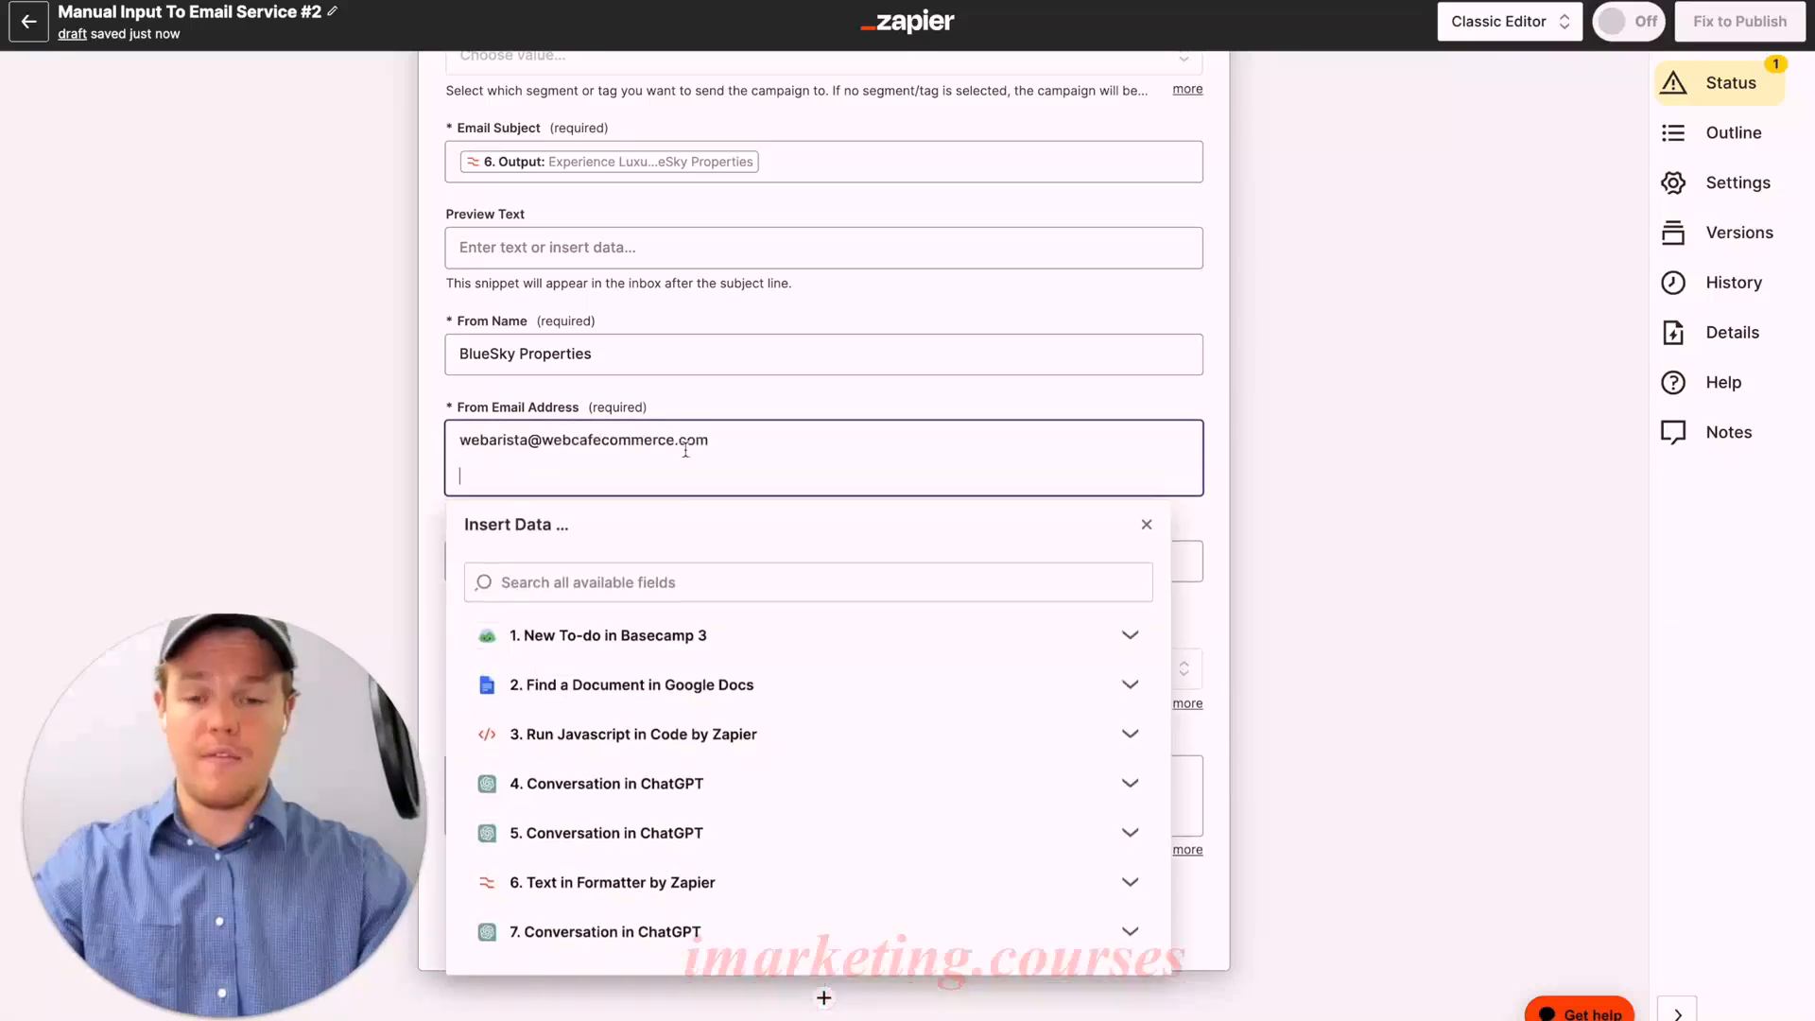
pyautogui.click(784, 399)
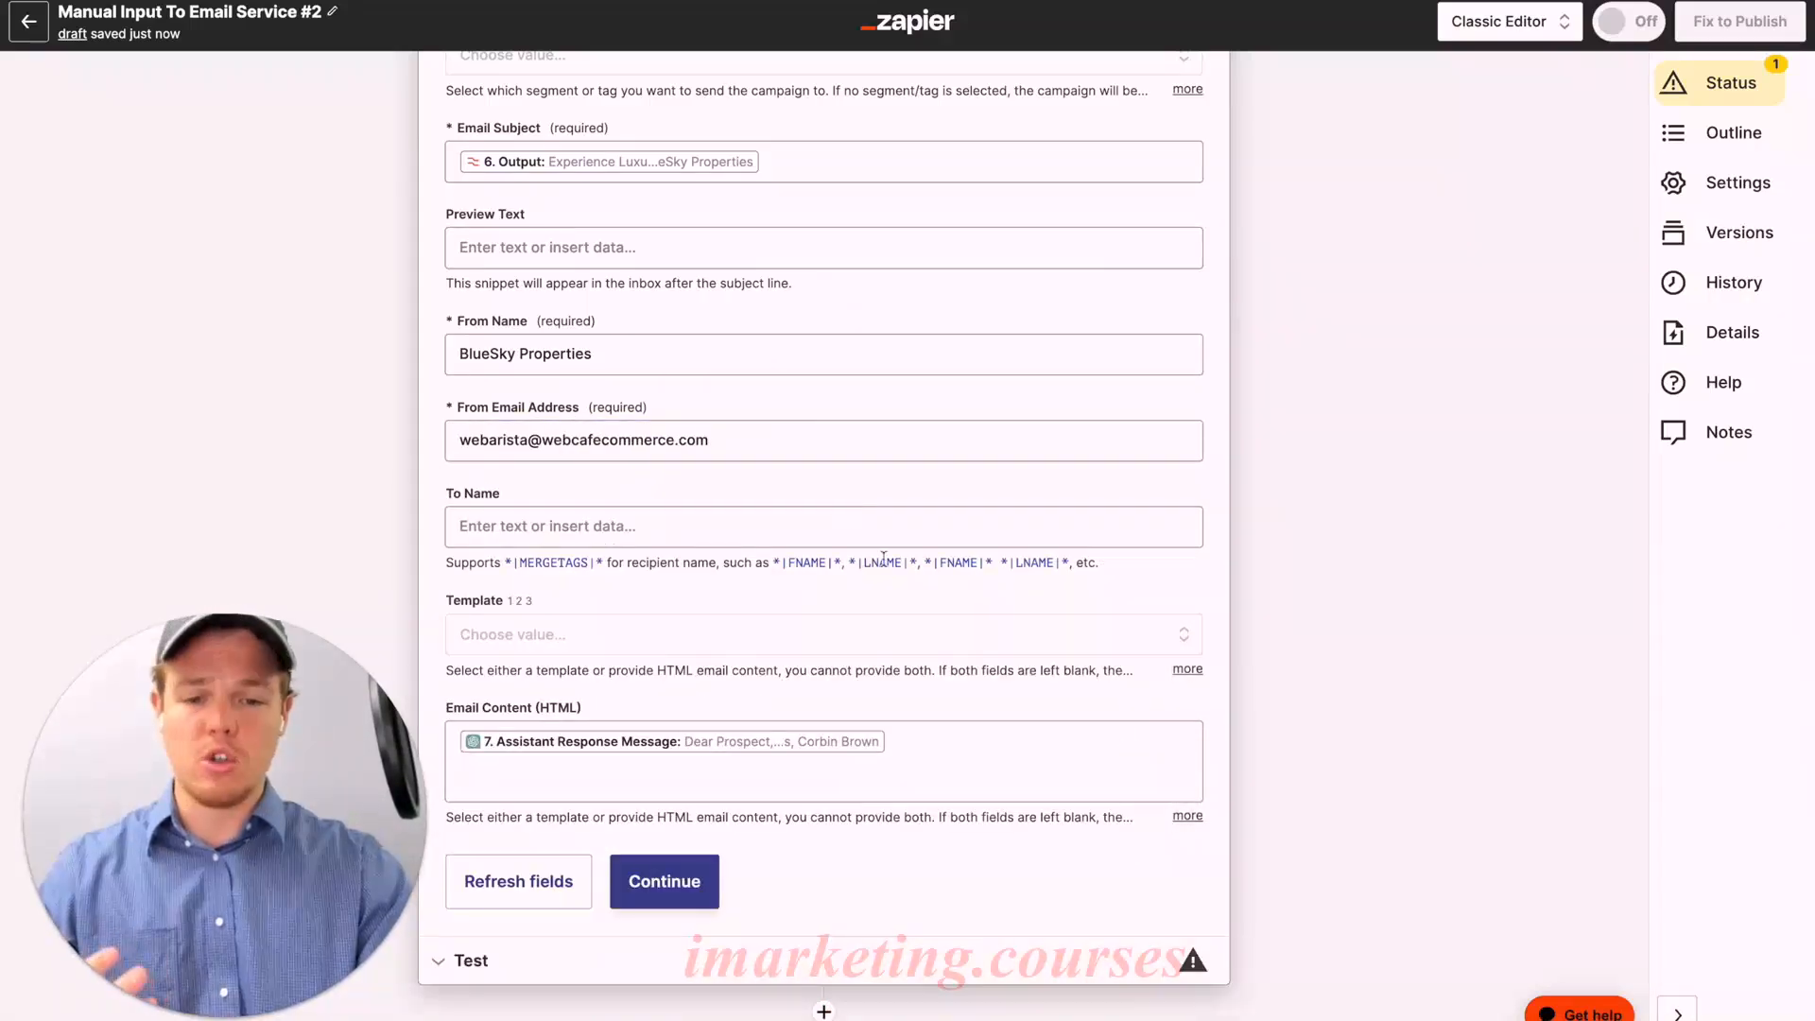
pyautogui.scroll(-1, 860, 539)
pyautogui.scroll(8, 886, 567)
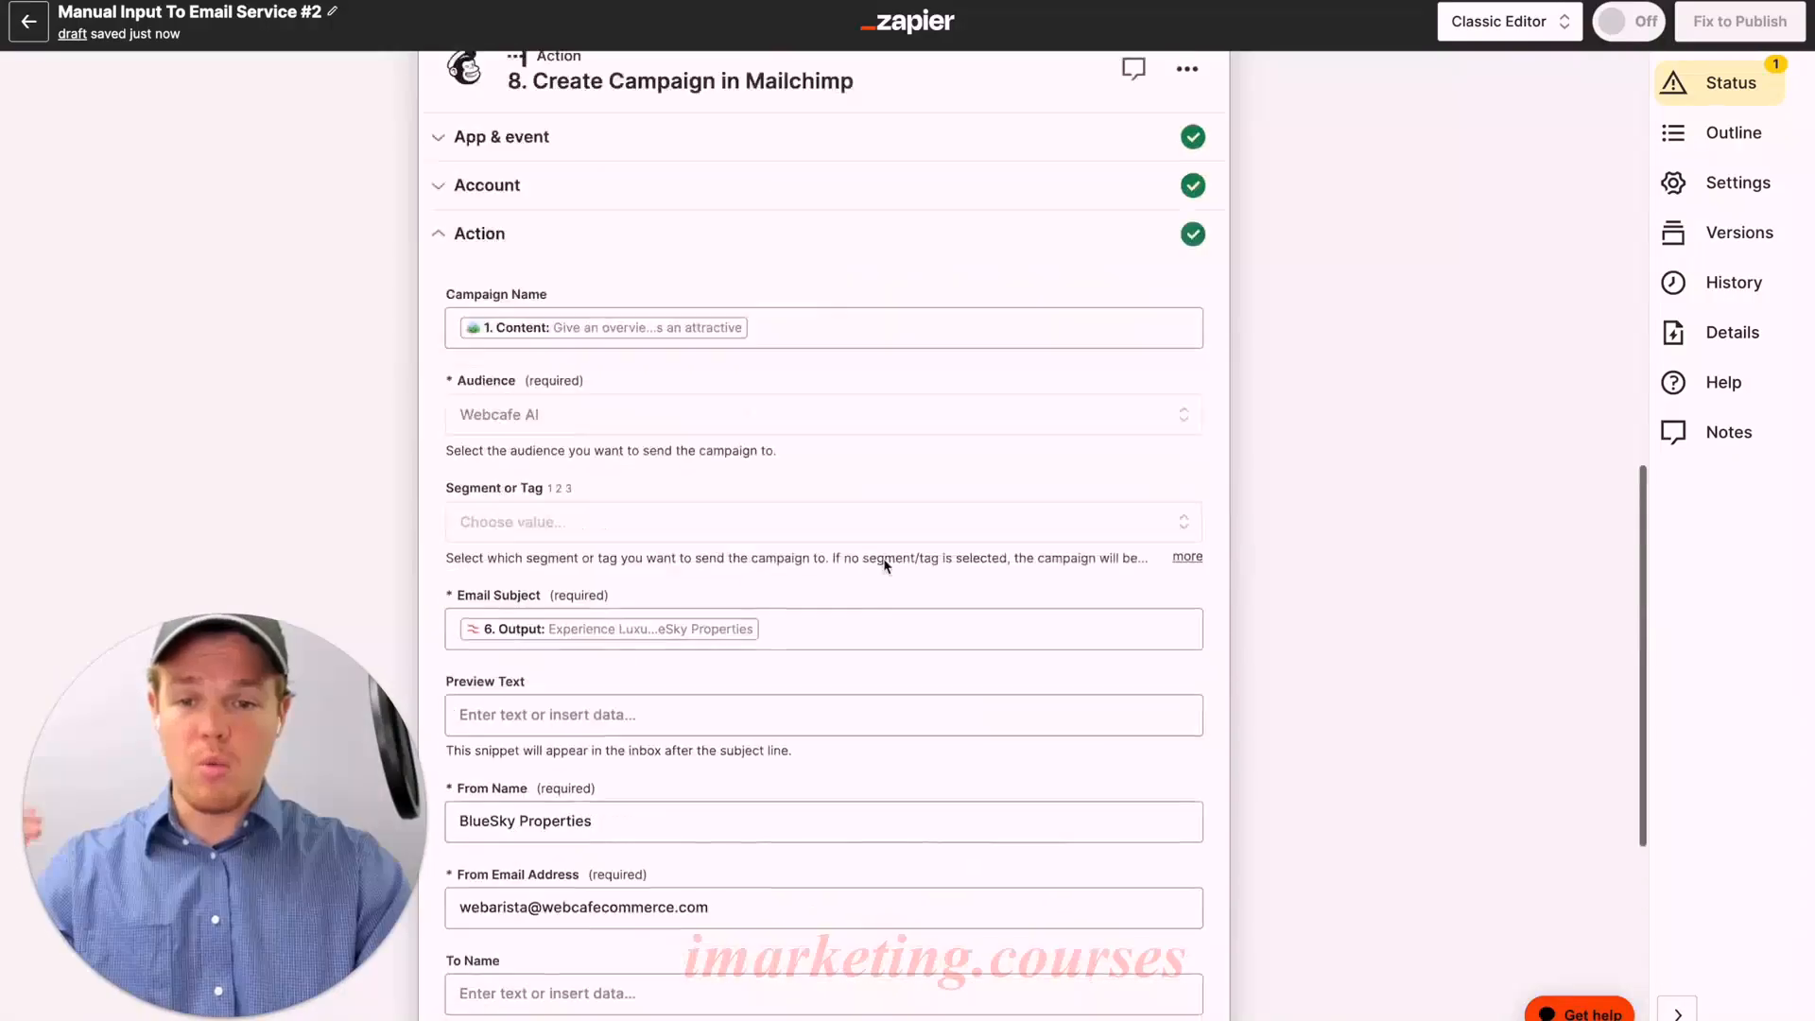
pyautogui.scroll(-3, 884, 565)
pyautogui.scroll(-2, 884, 566)
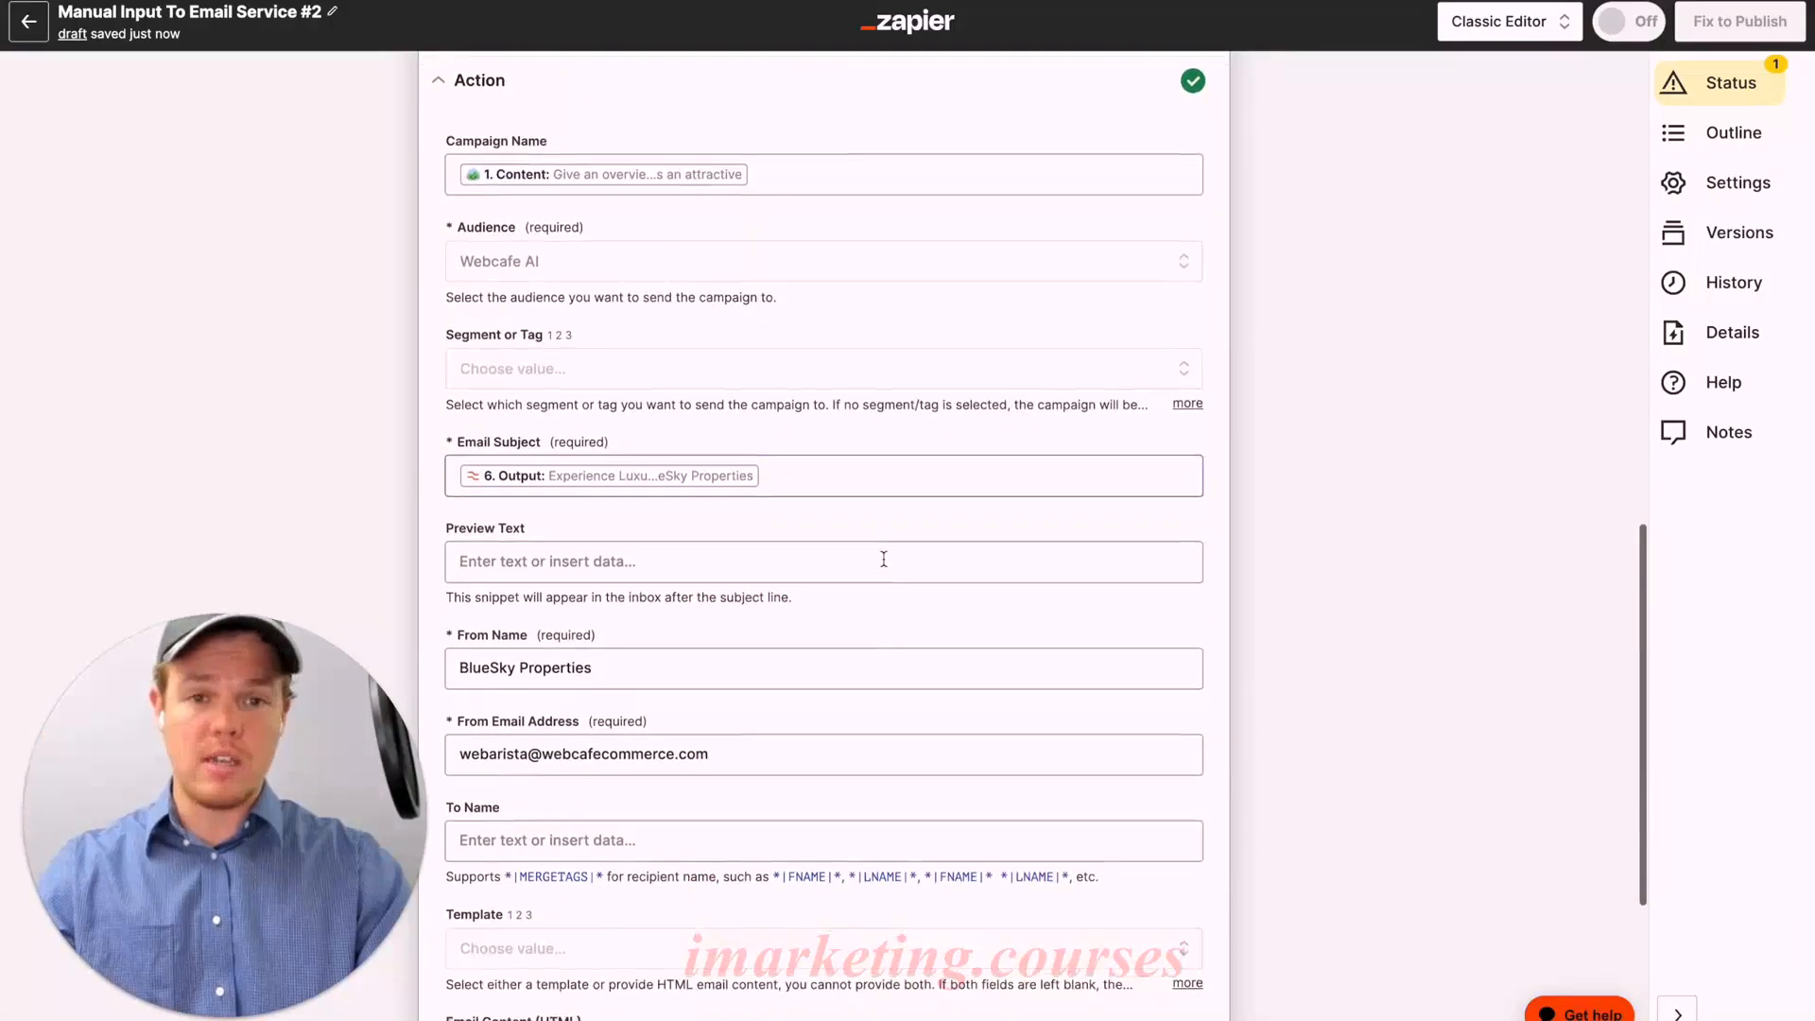
pyautogui.scroll(-4, 883, 567)
# Step: Test step 8 to create the Hillside Haven campaign draft, then add a step 9
pyautogui.click(707, 834)
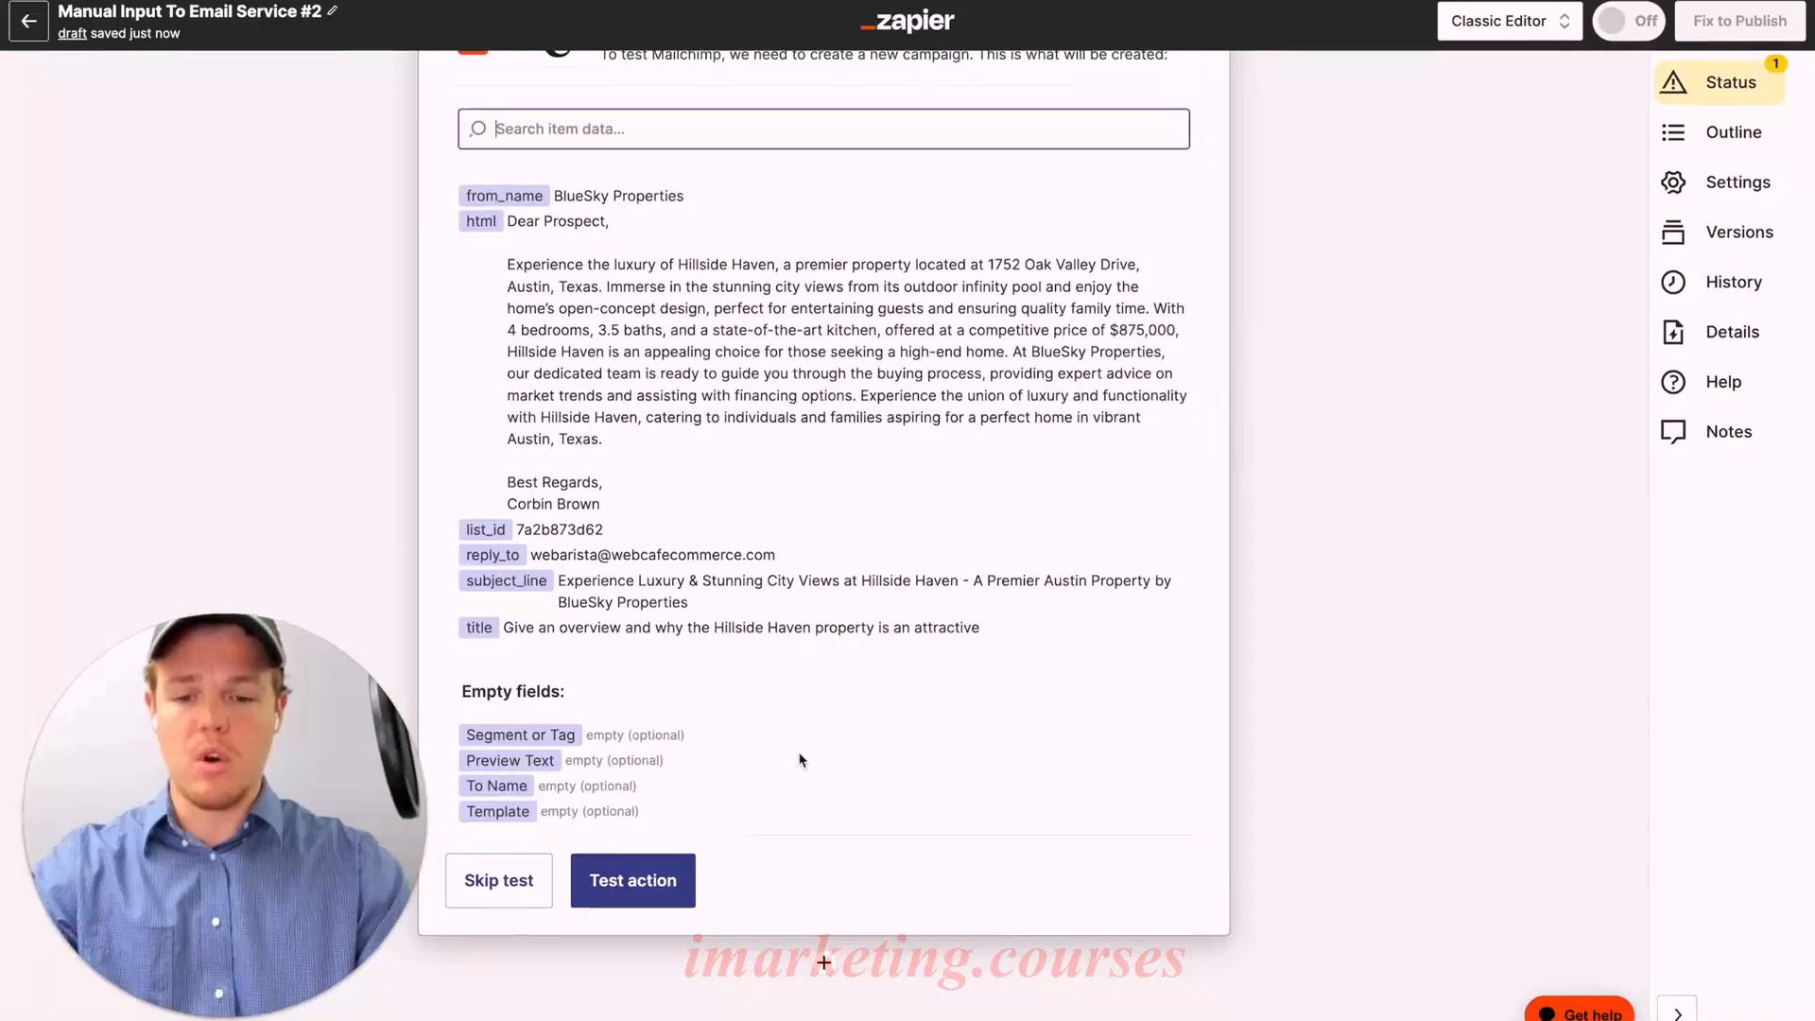
pyautogui.click(629, 881)
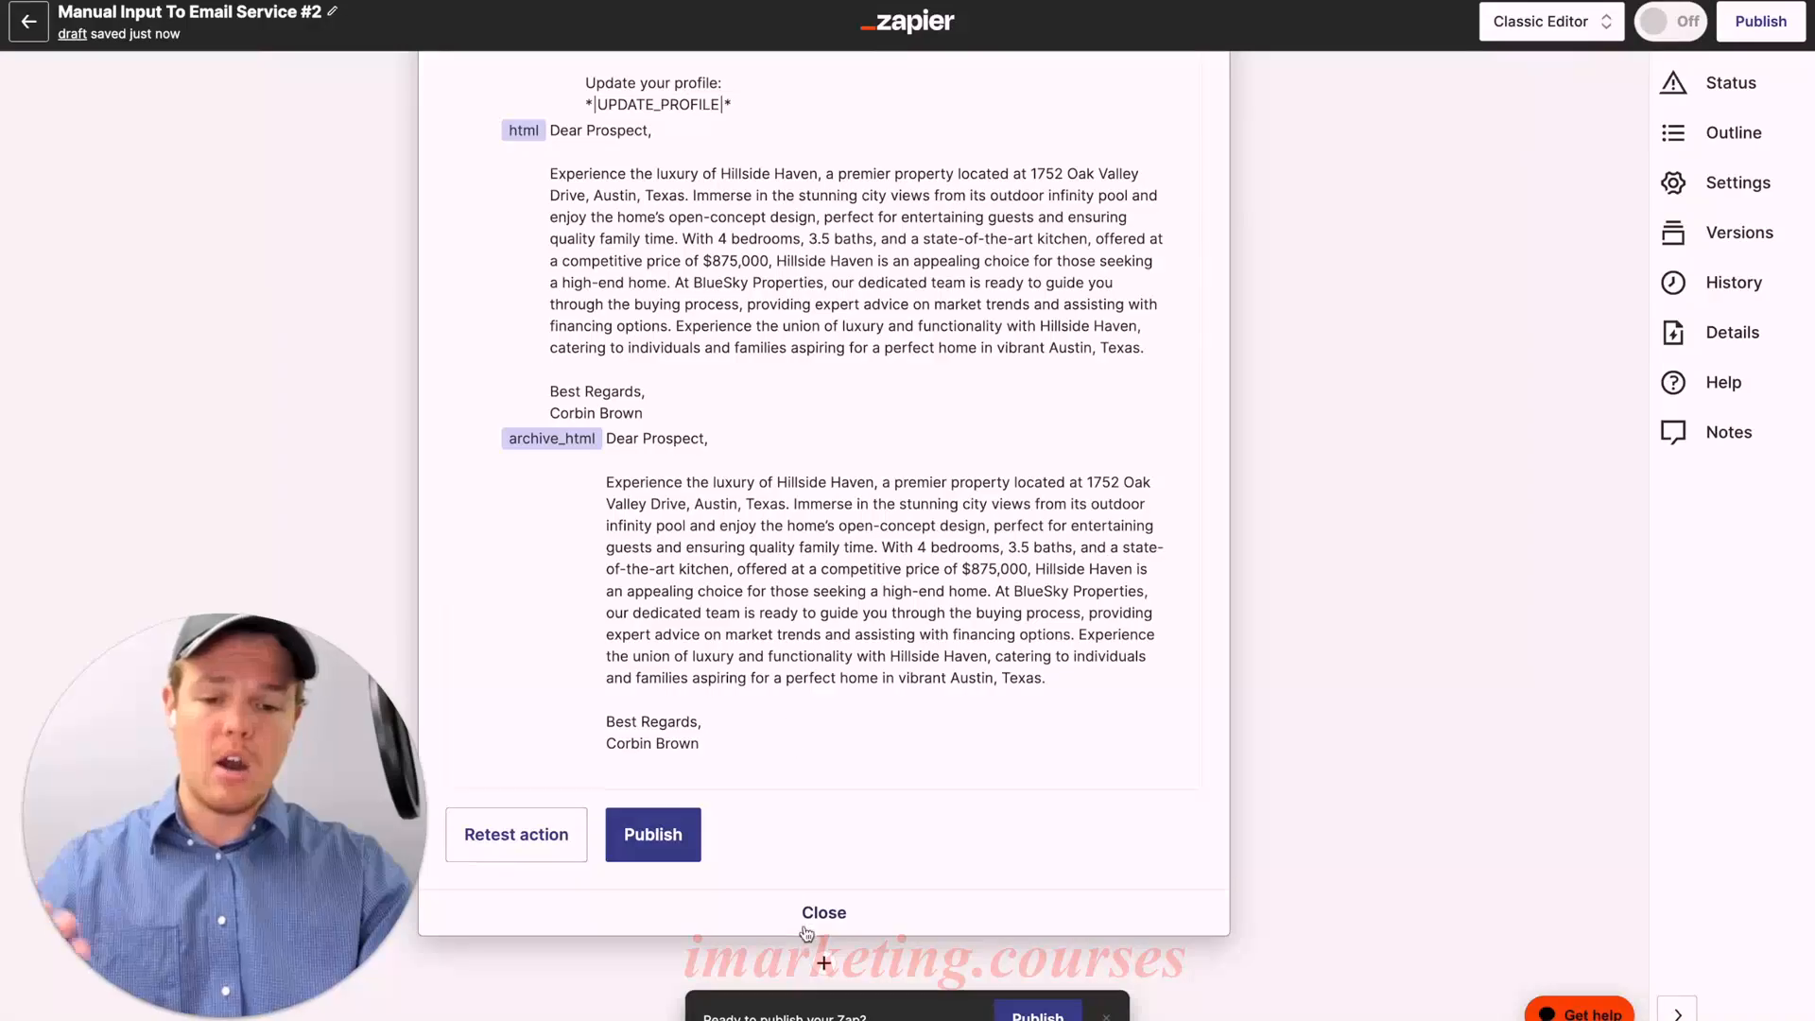
pyautogui.click(827, 911)
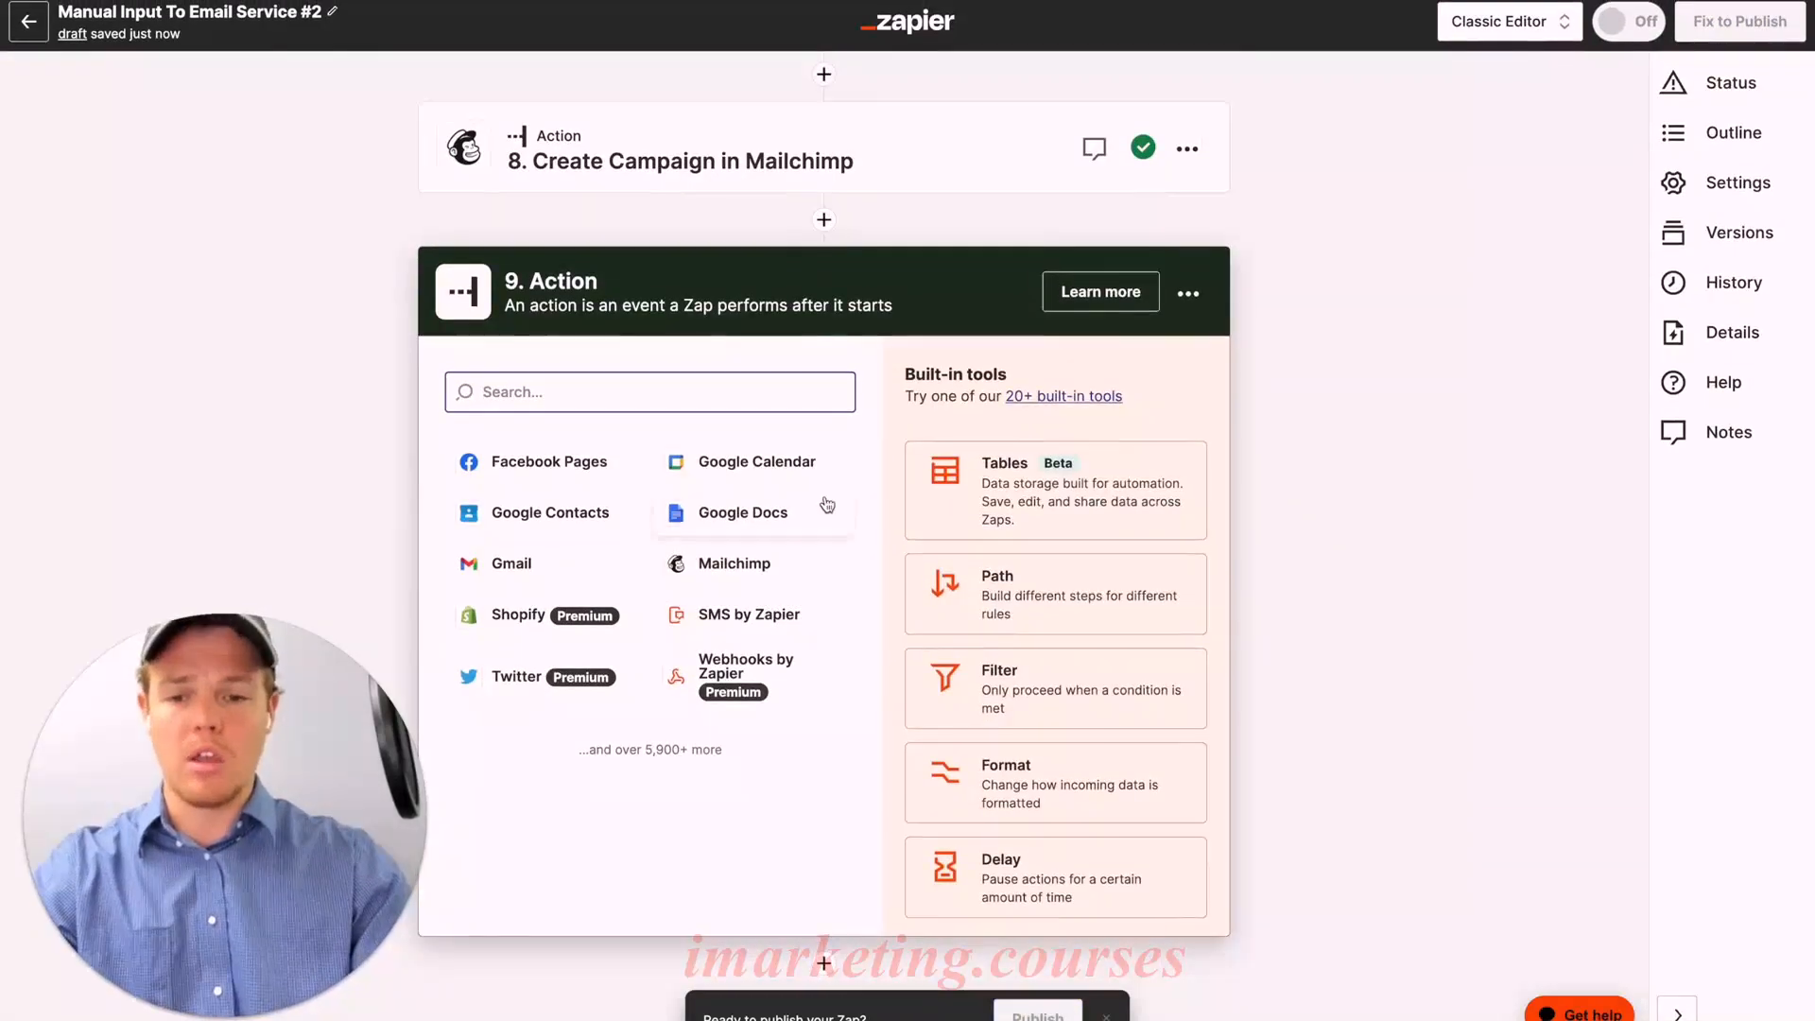
# Step: Make step 9 Mailchimp Find a Campaign, searching by name with the to-do's Content
pyautogui.click(784, 571)
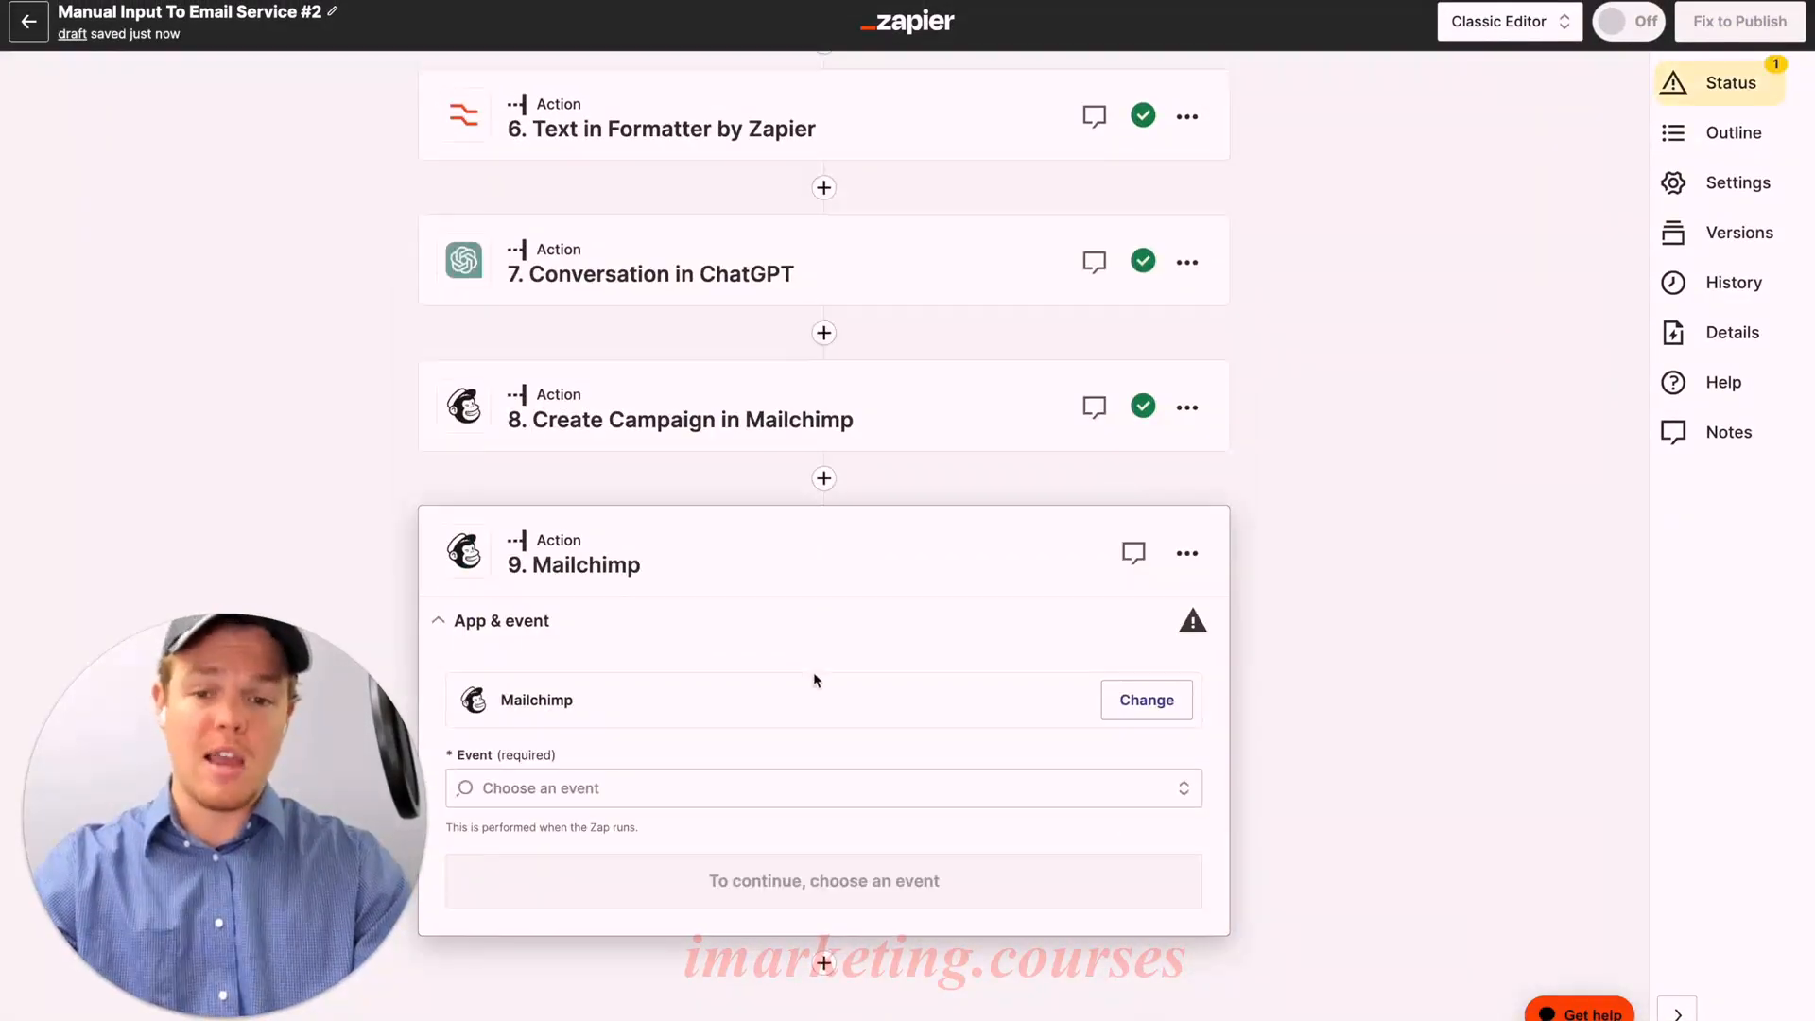
pyautogui.click(697, 782)
pyautogui.write('fin')
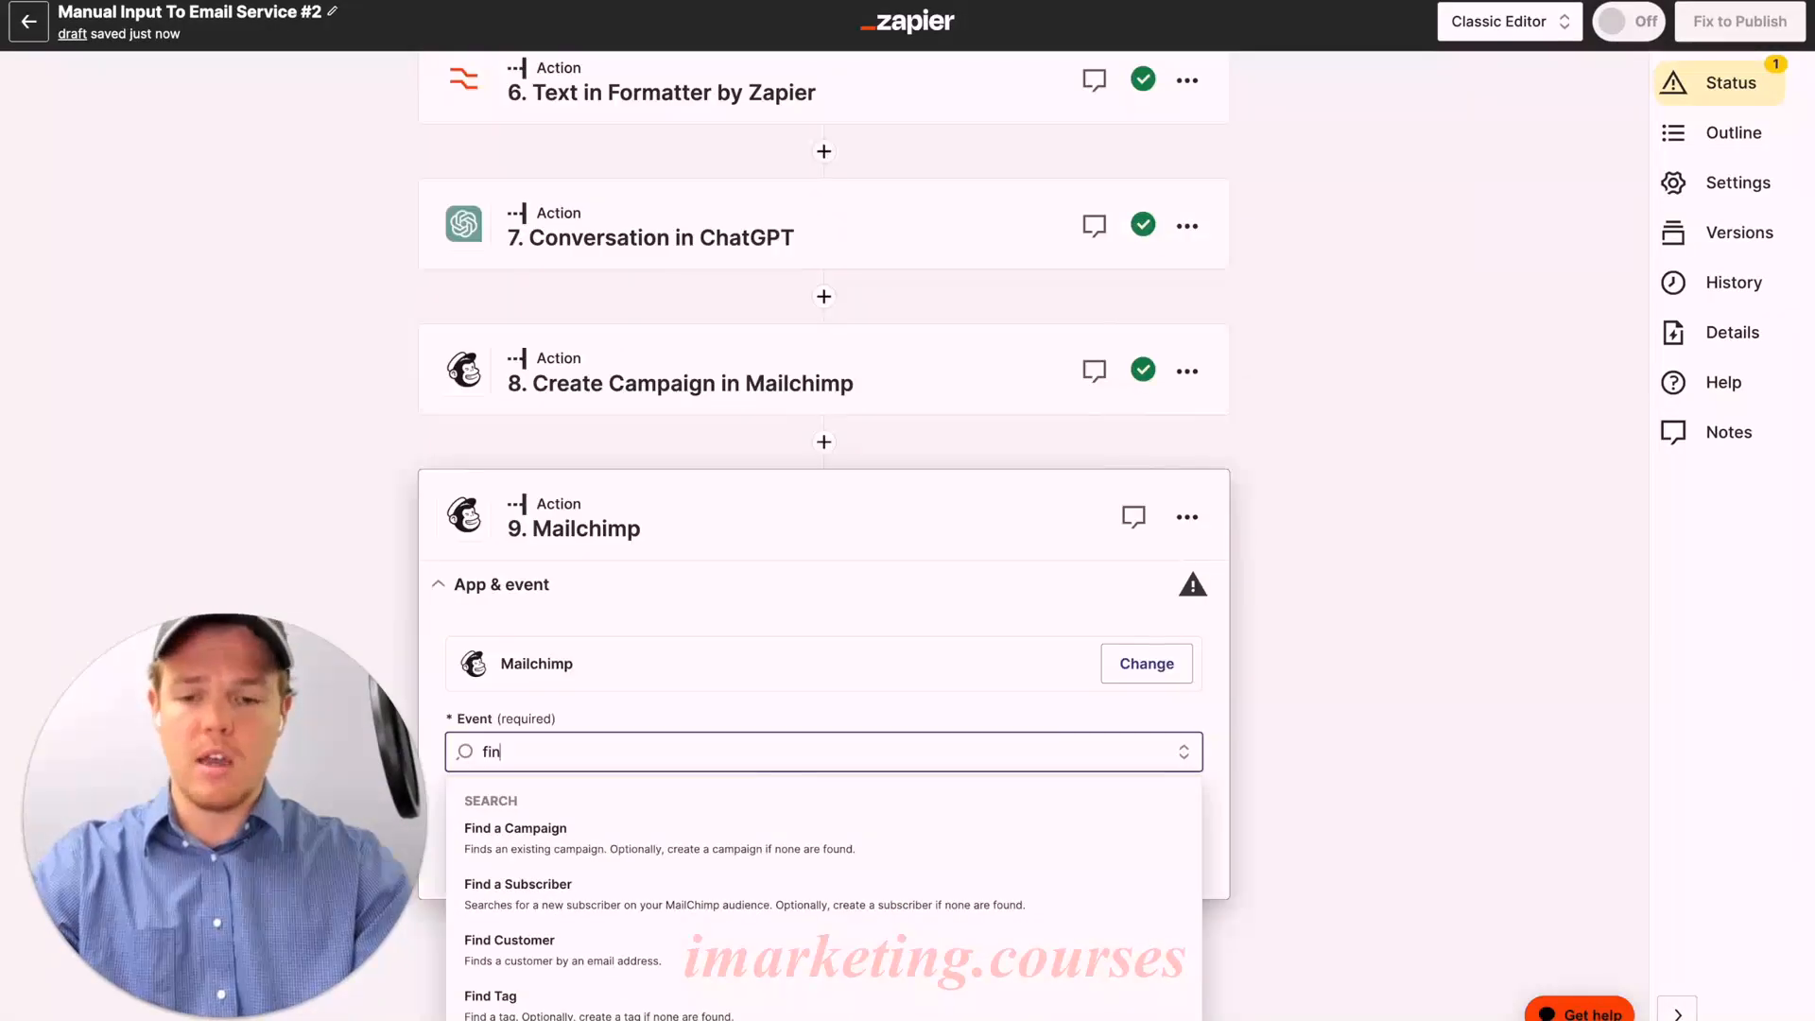
pyautogui.click(643, 828)
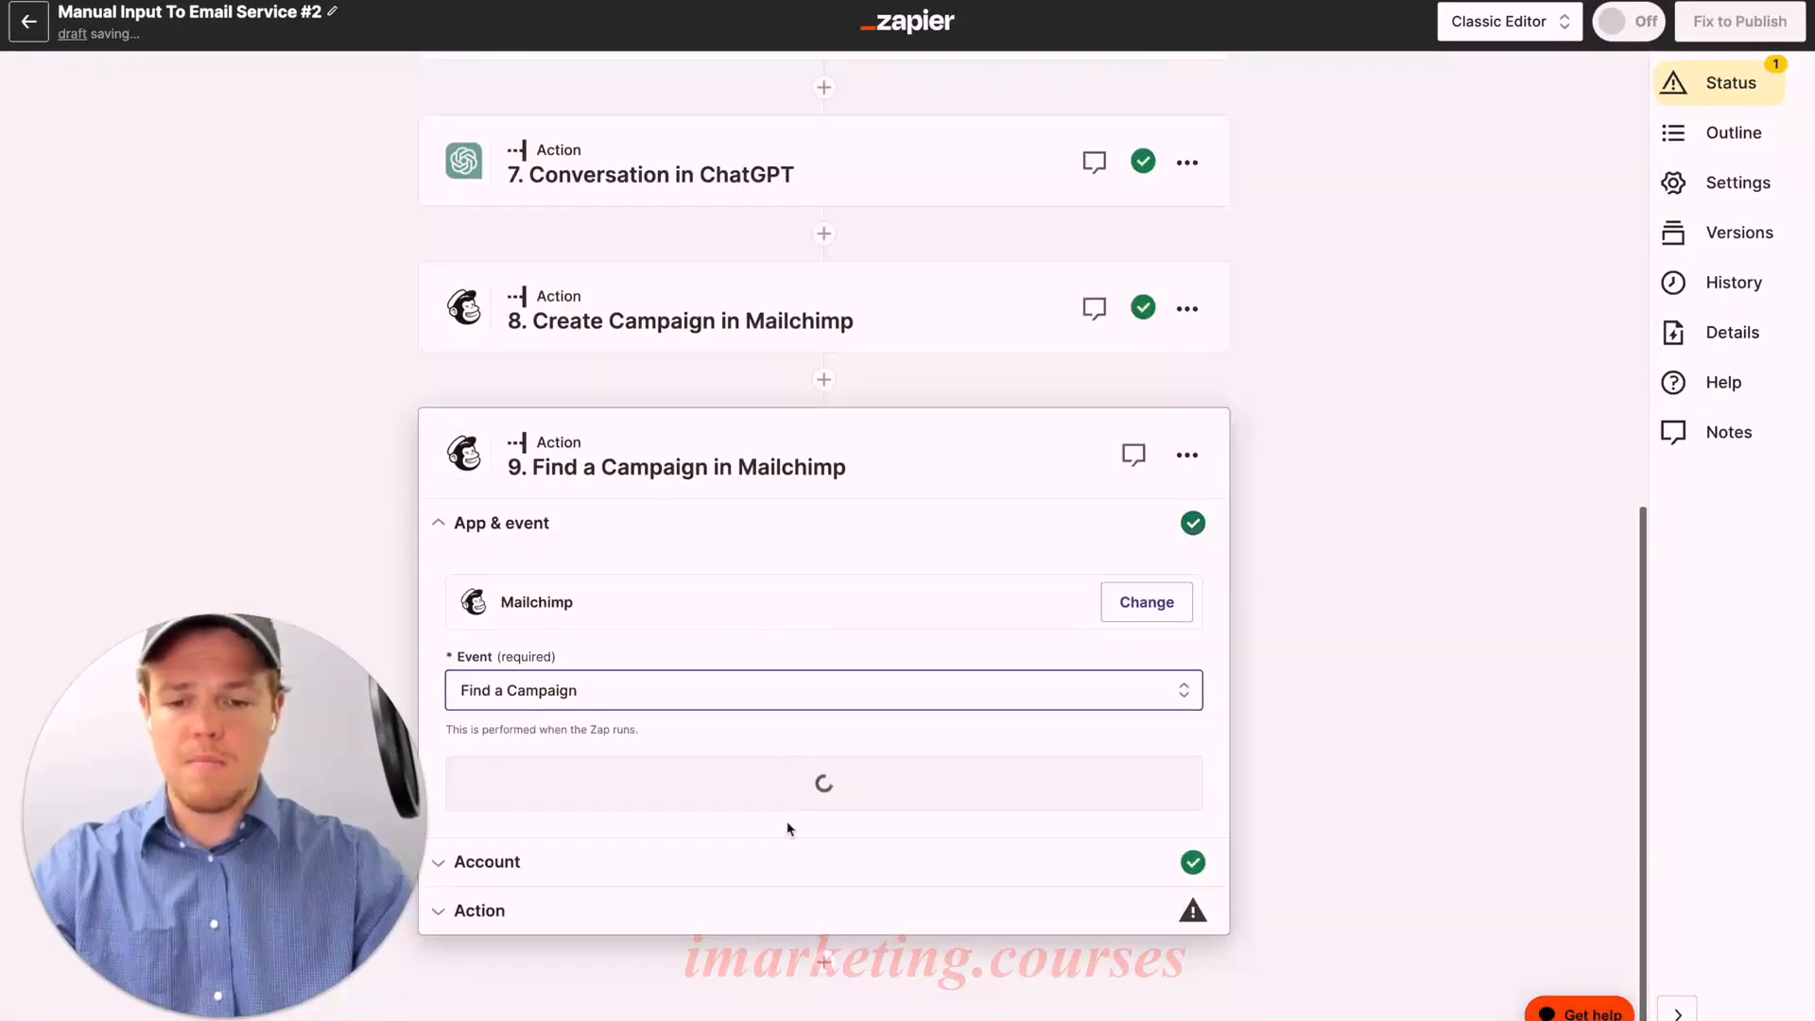
pyautogui.click(805, 799)
pyautogui.click(514, 837)
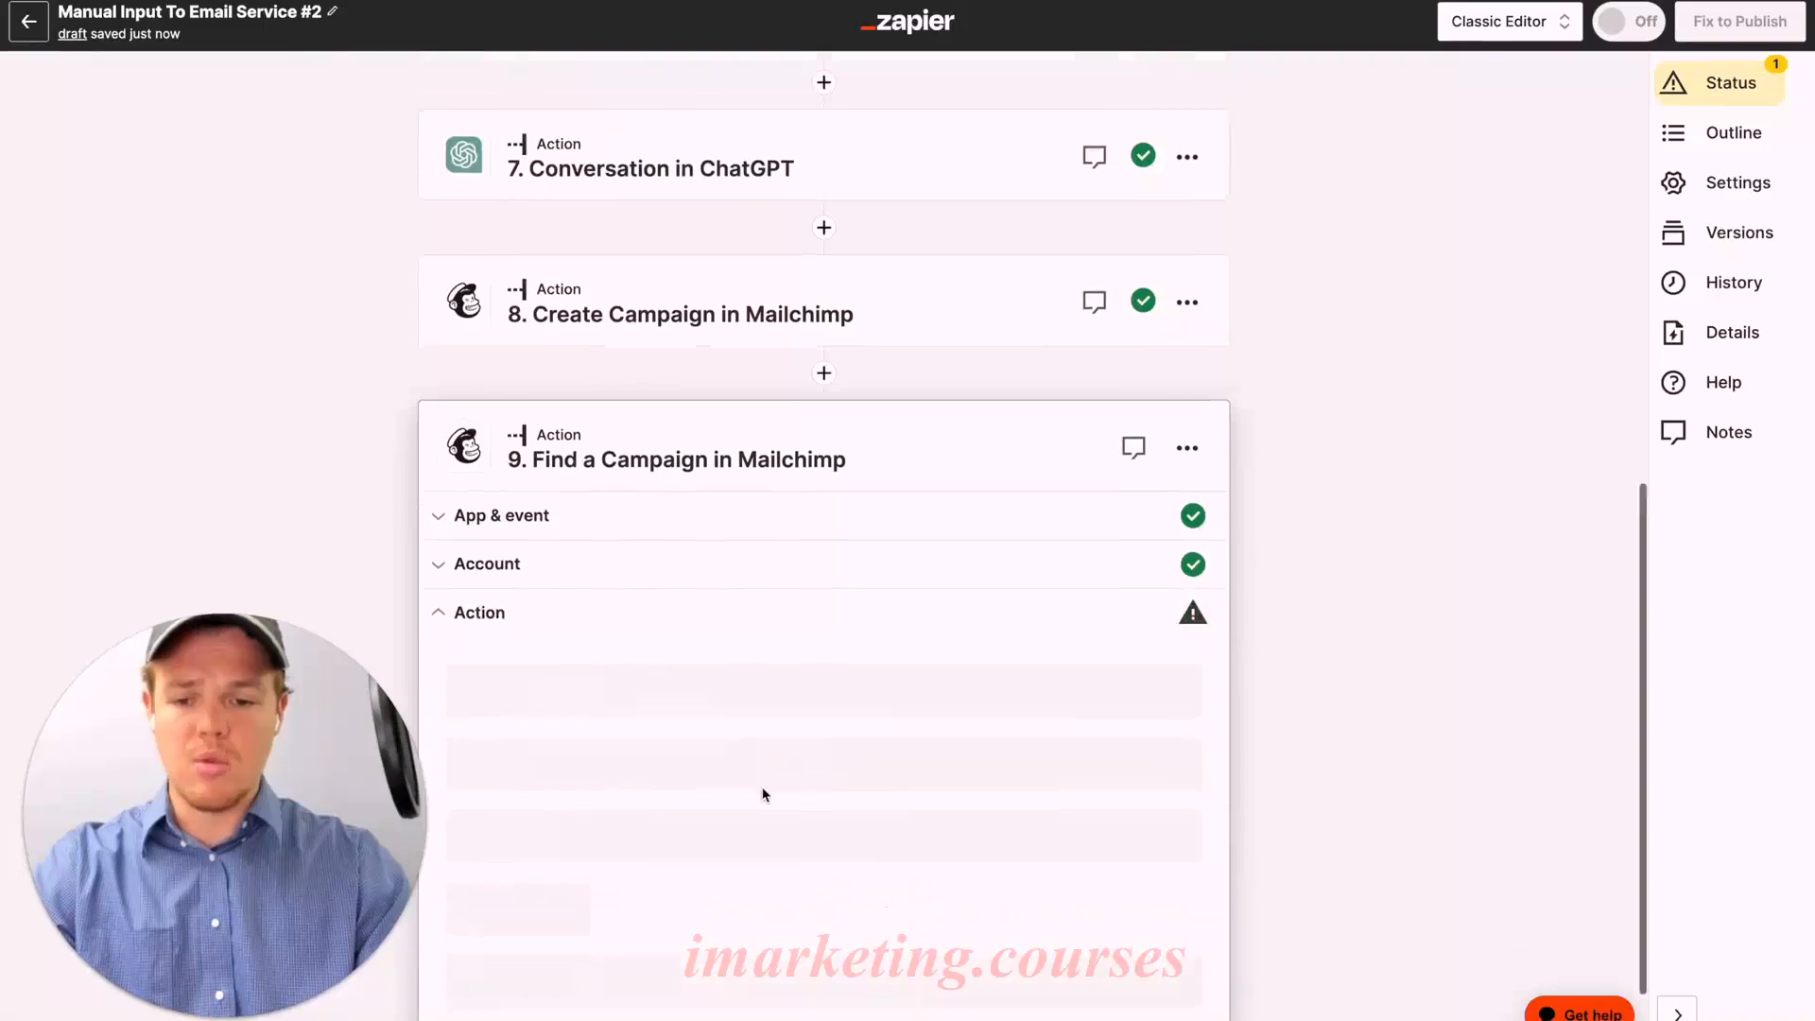
pyautogui.click(699, 597)
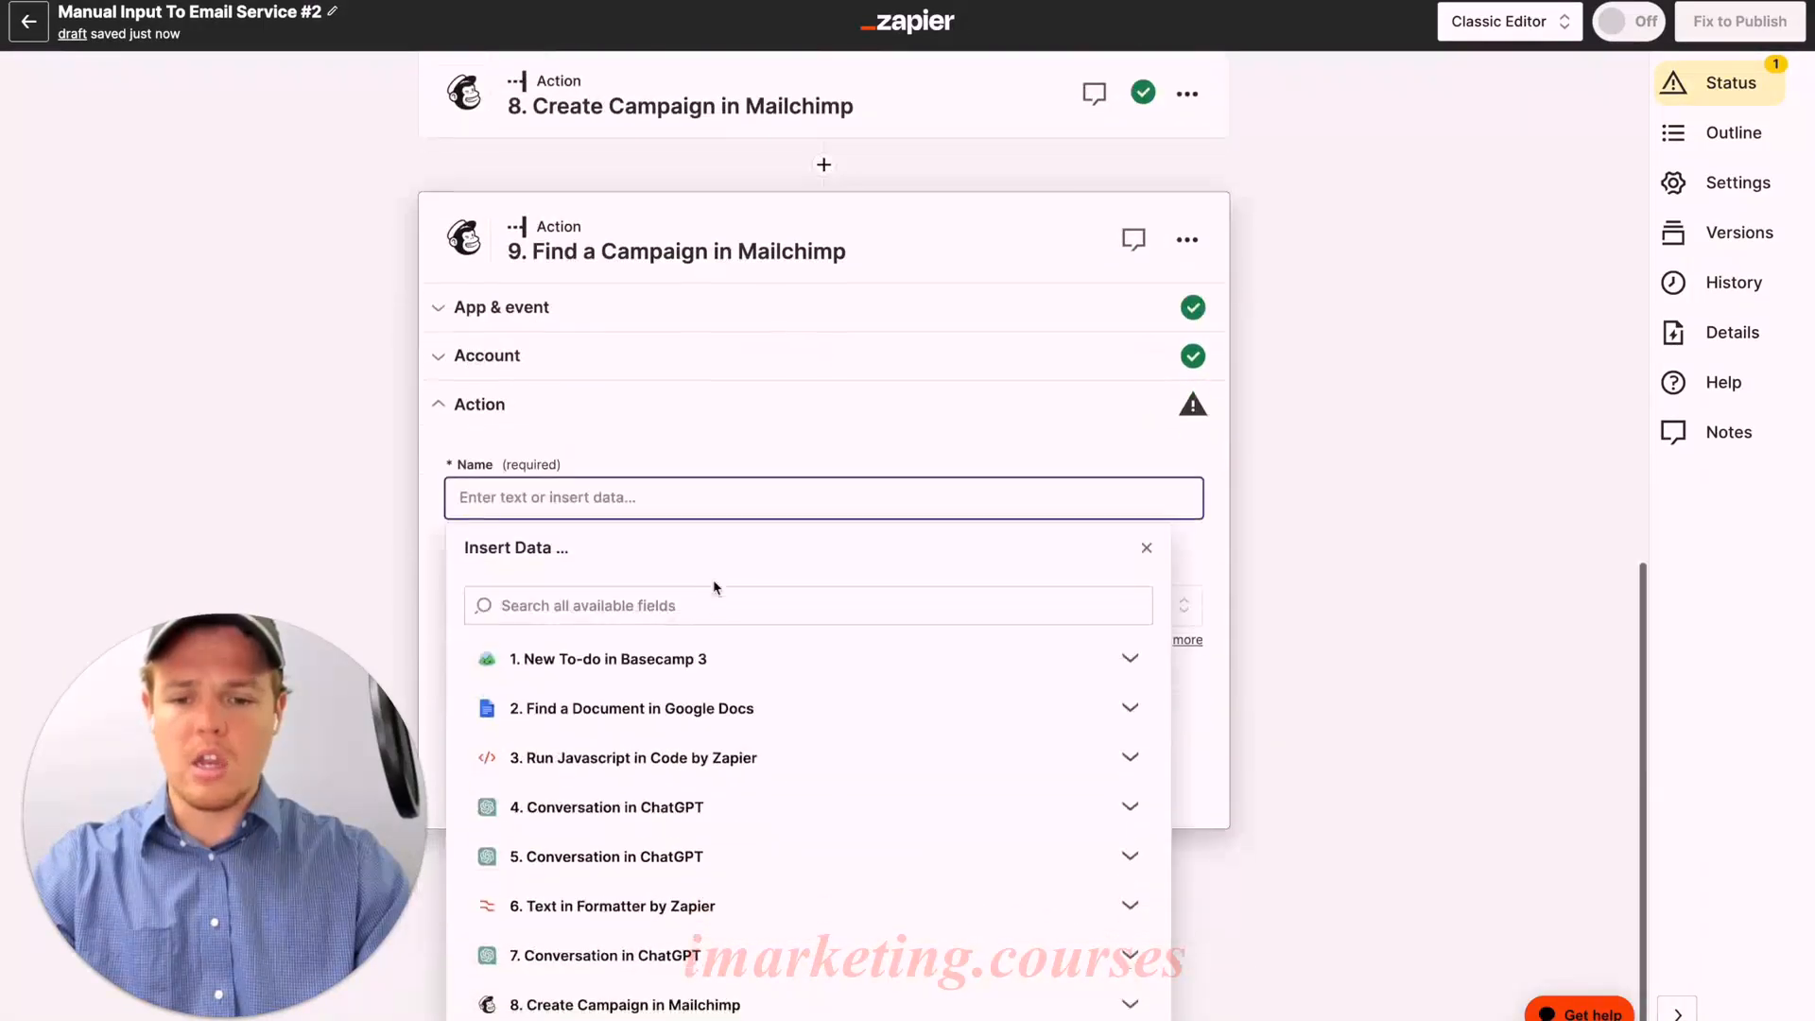
pyautogui.click(709, 659)
pyautogui.scroll(-1, 777, 714)
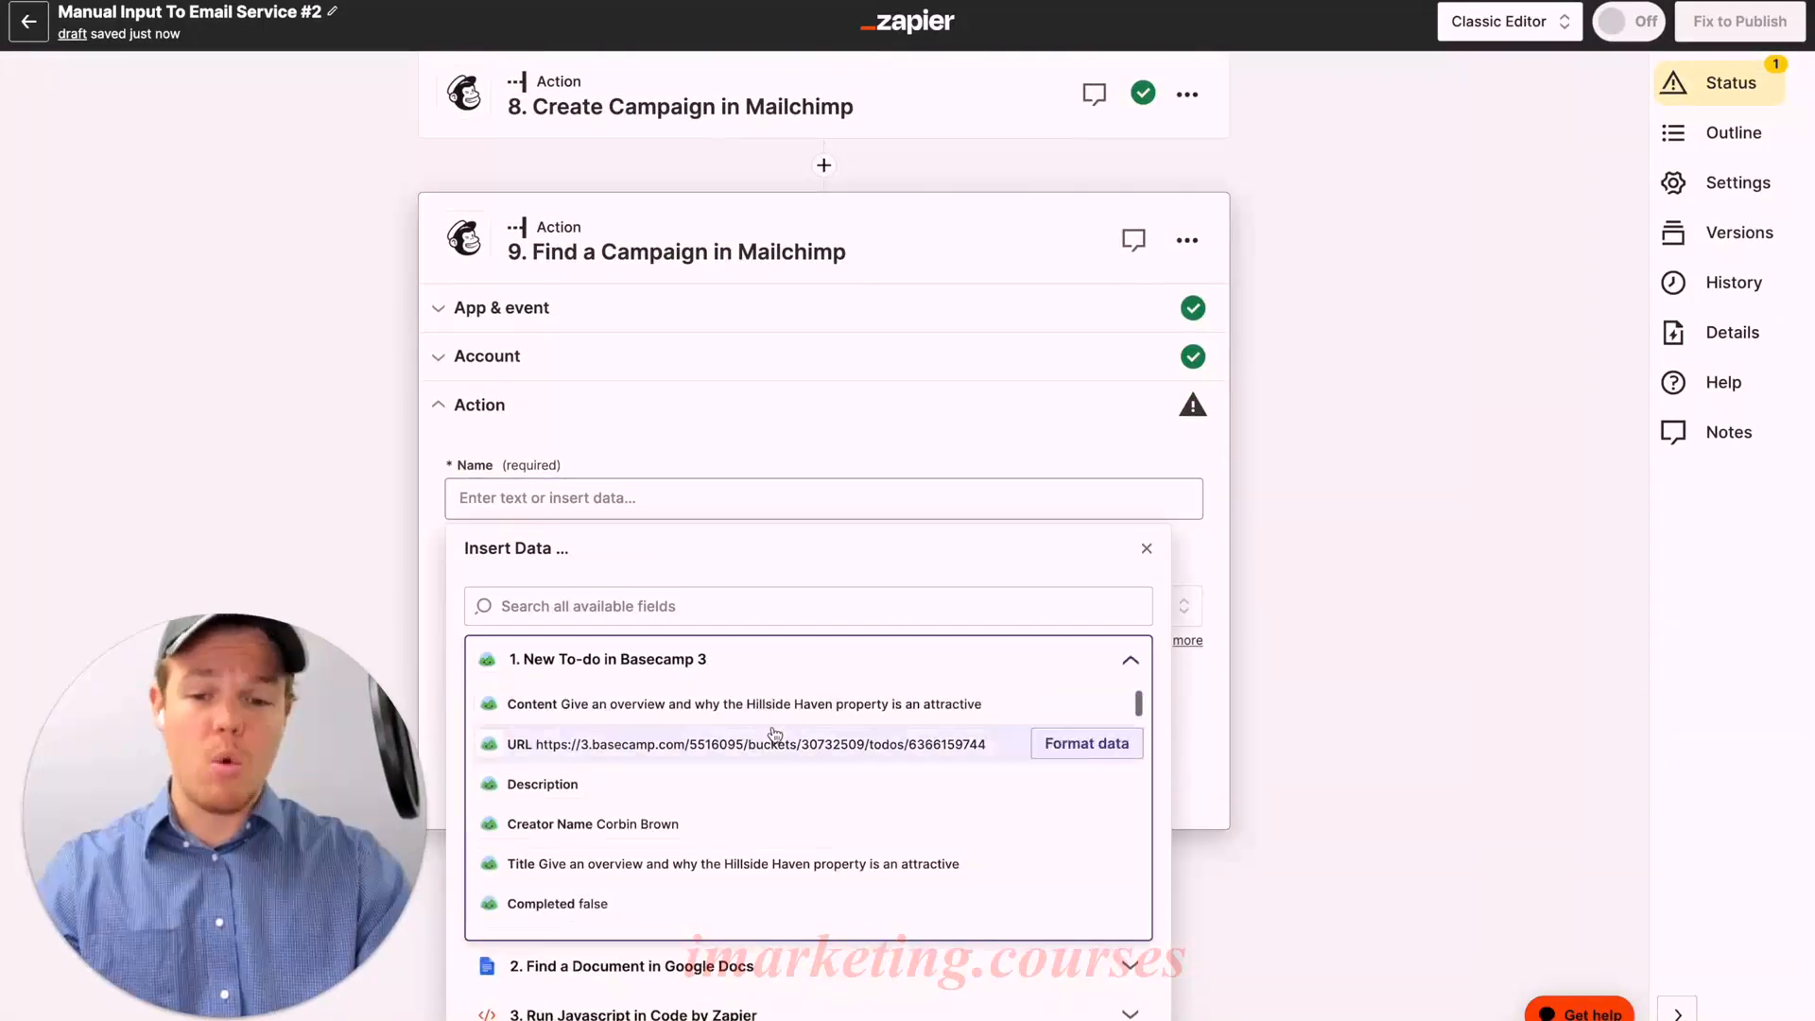
pyautogui.click(779, 709)
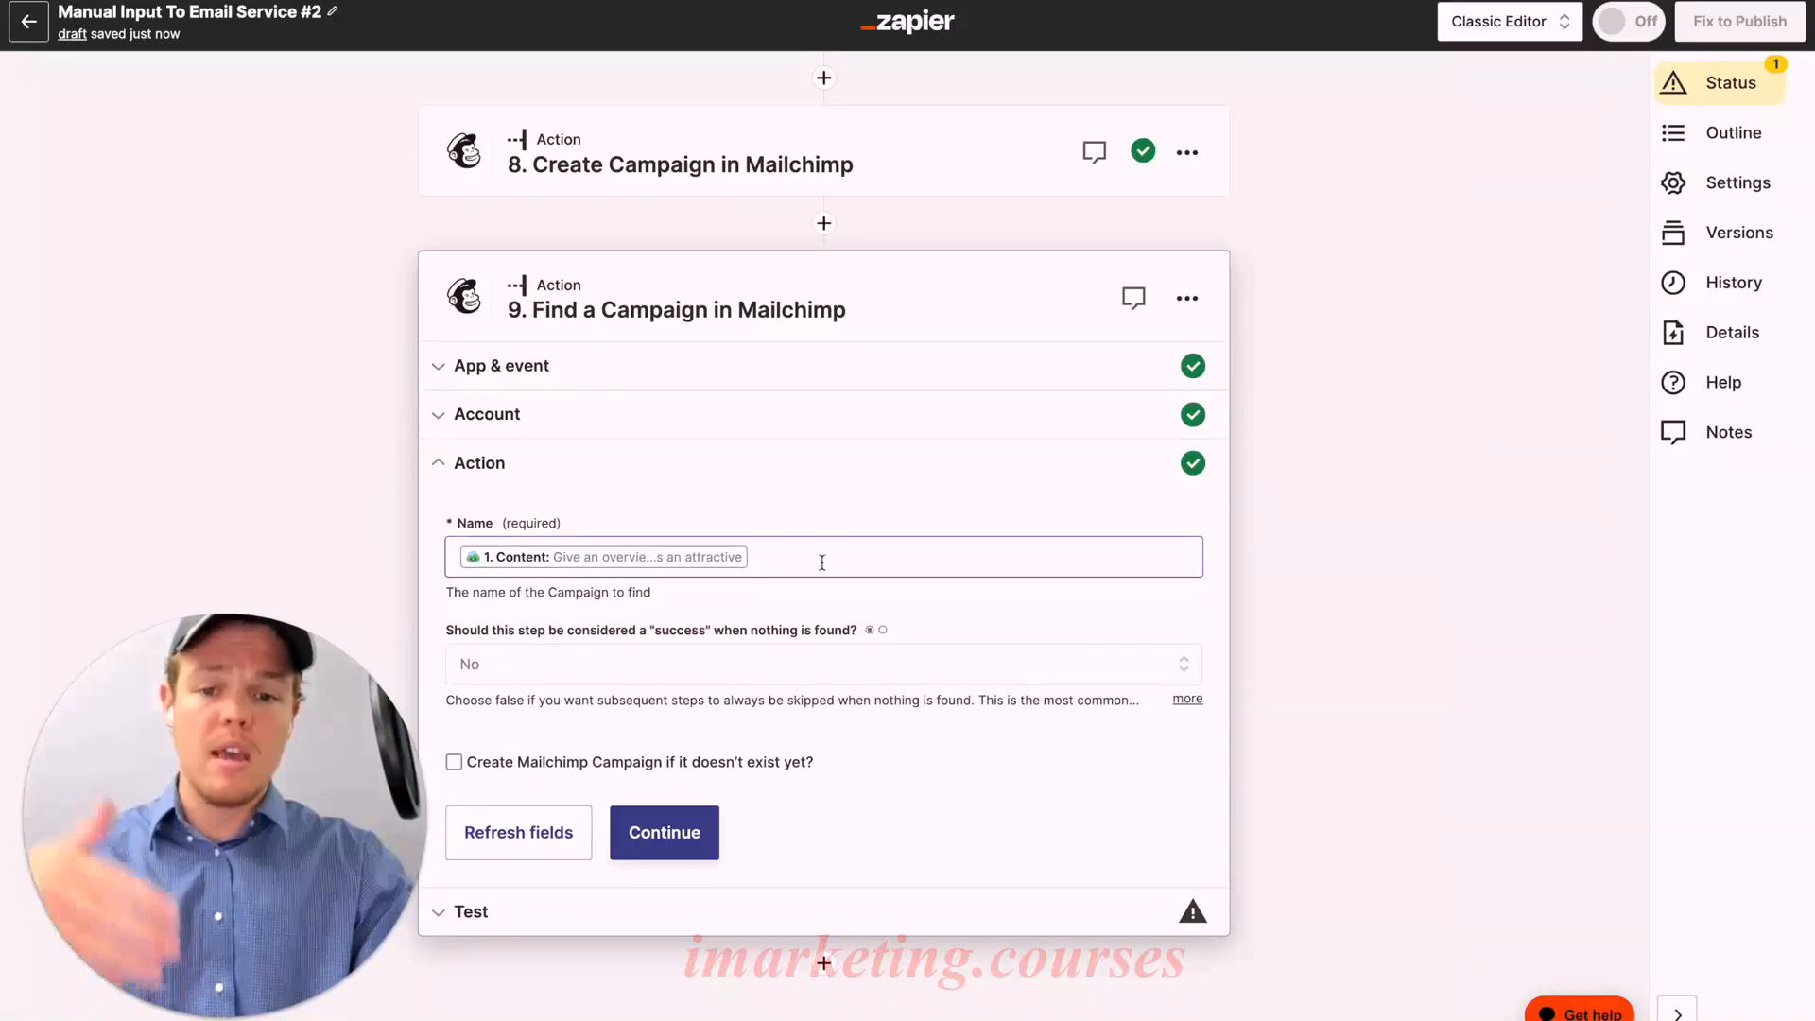
# Step: Compare against step 8's campaign fields, then test step 9's campaign search
pyautogui.click(842, 176)
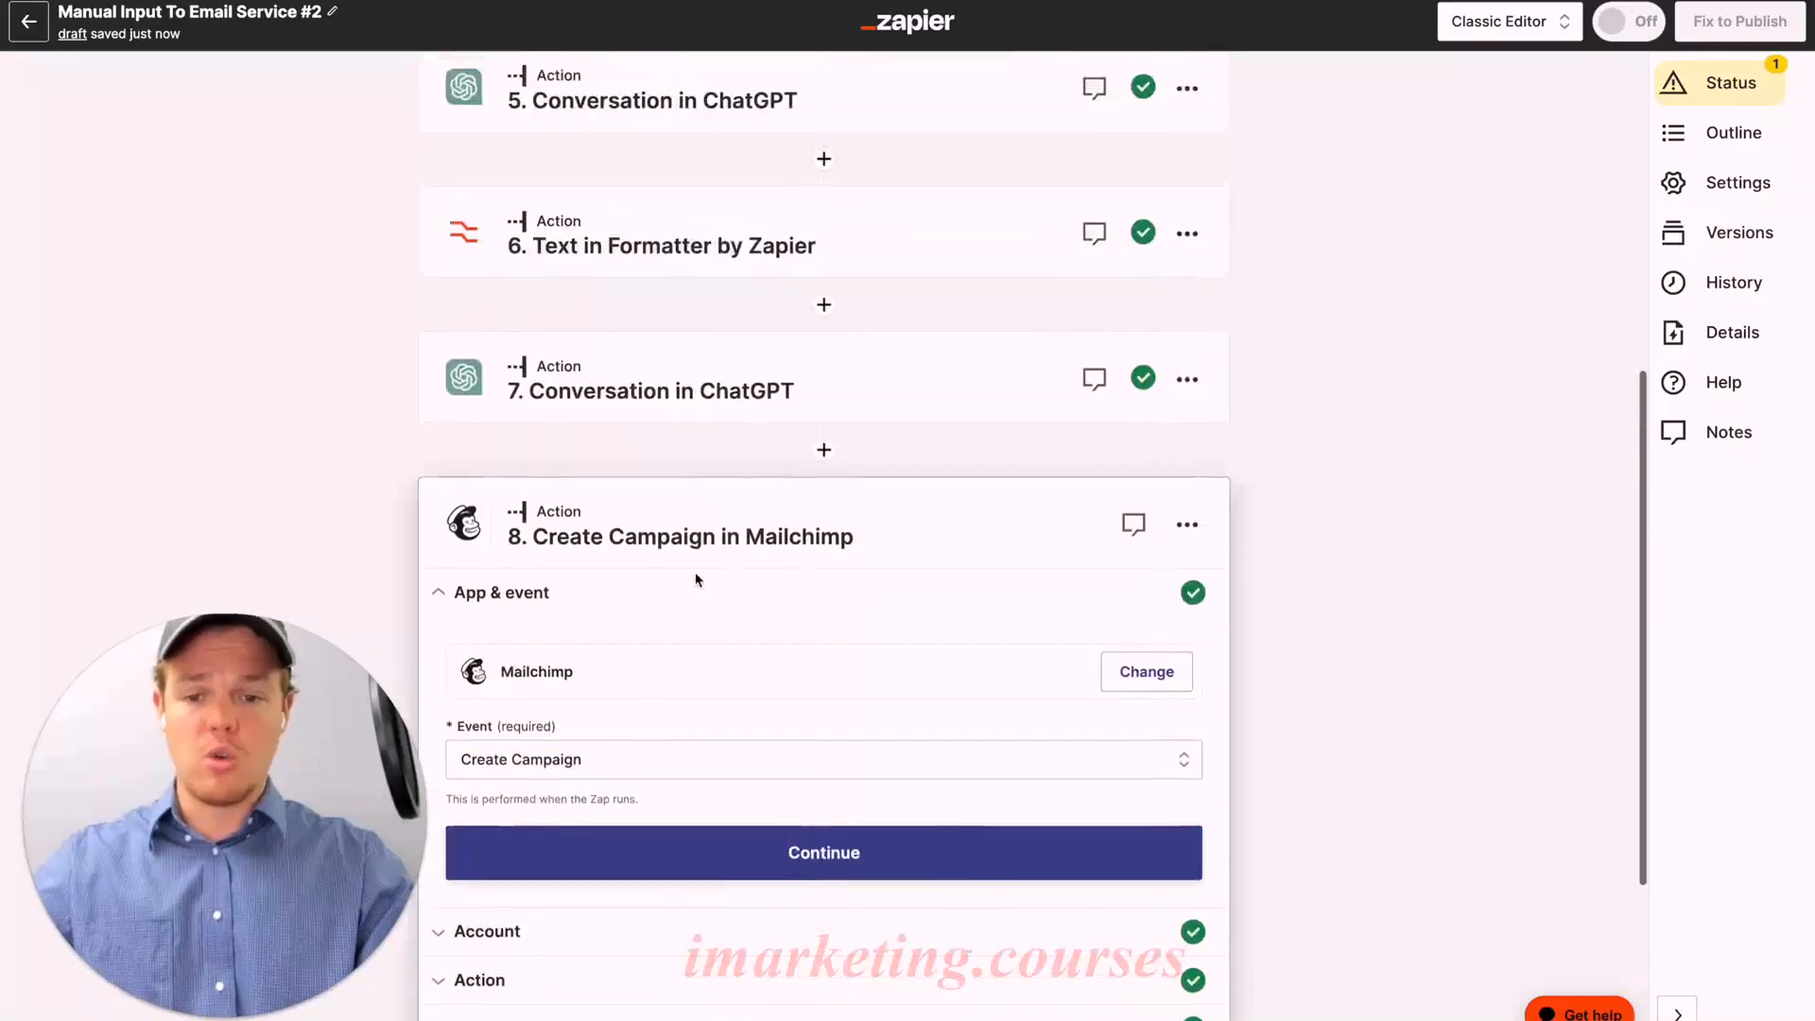
pyautogui.click(620, 668)
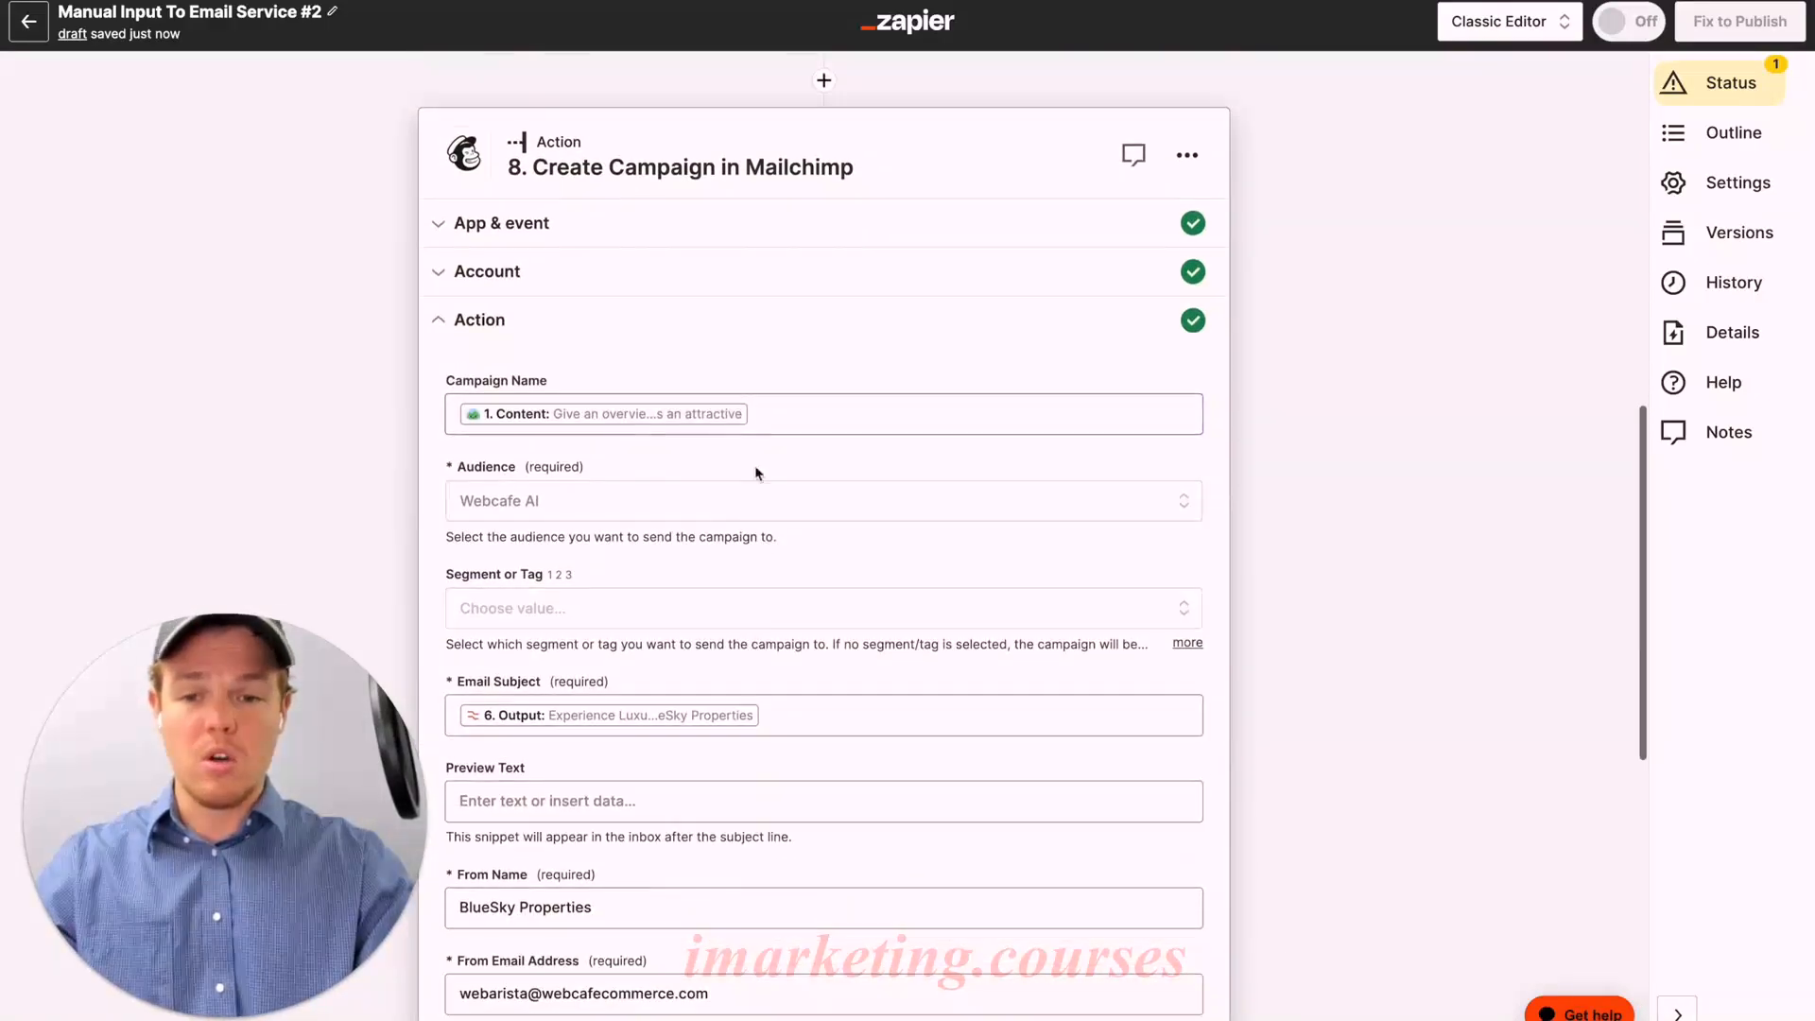
pyautogui.scroll(-8, 701, 421)
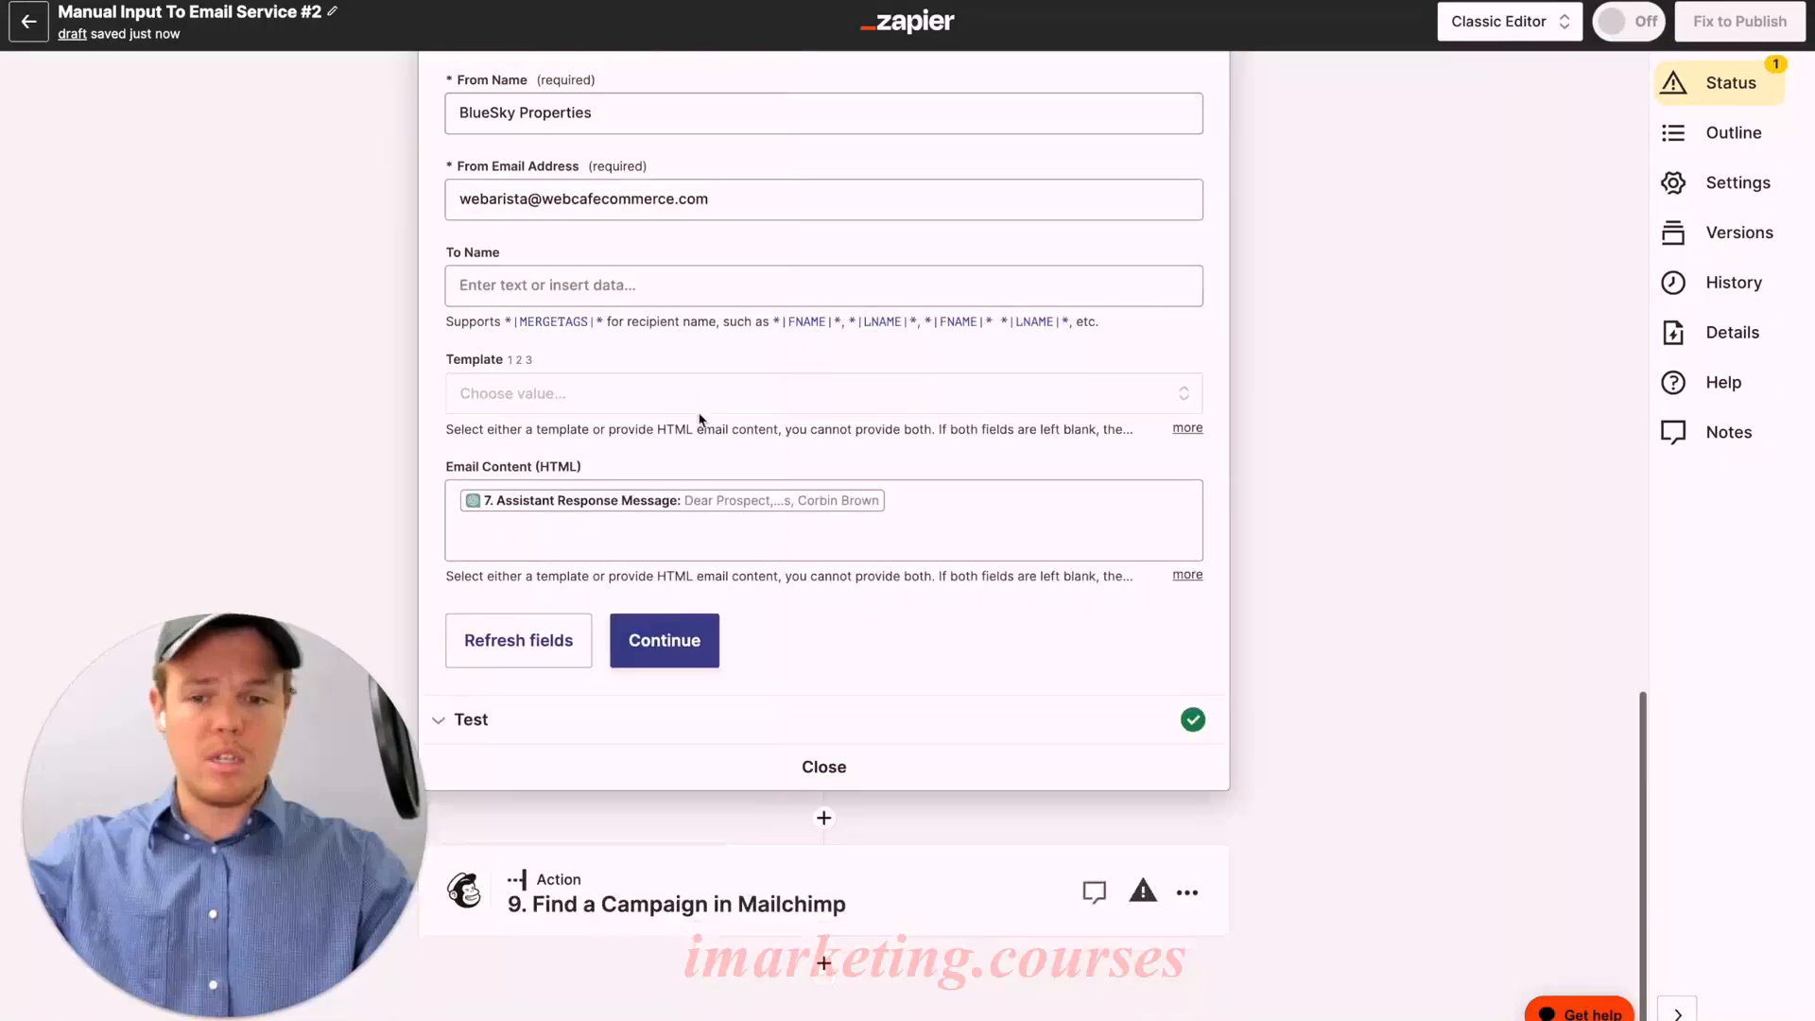
pyautogui.click(711, 903)
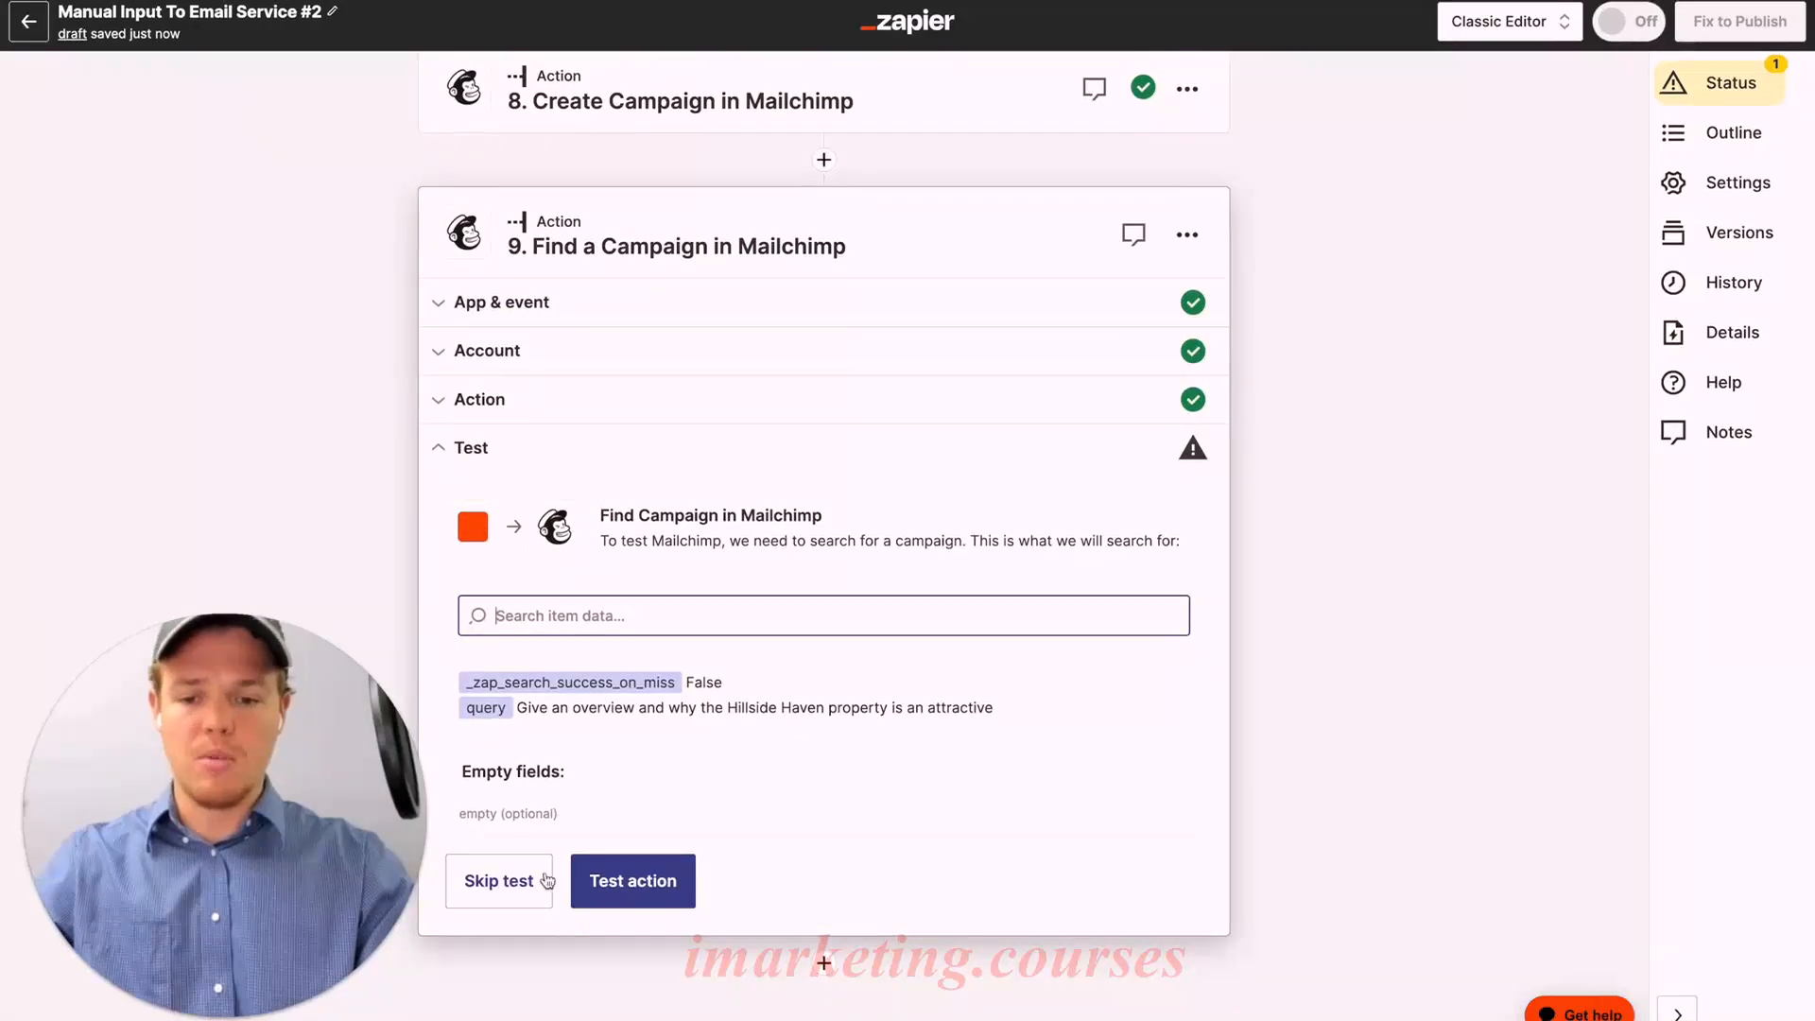
pyautogui.click(584, 879)
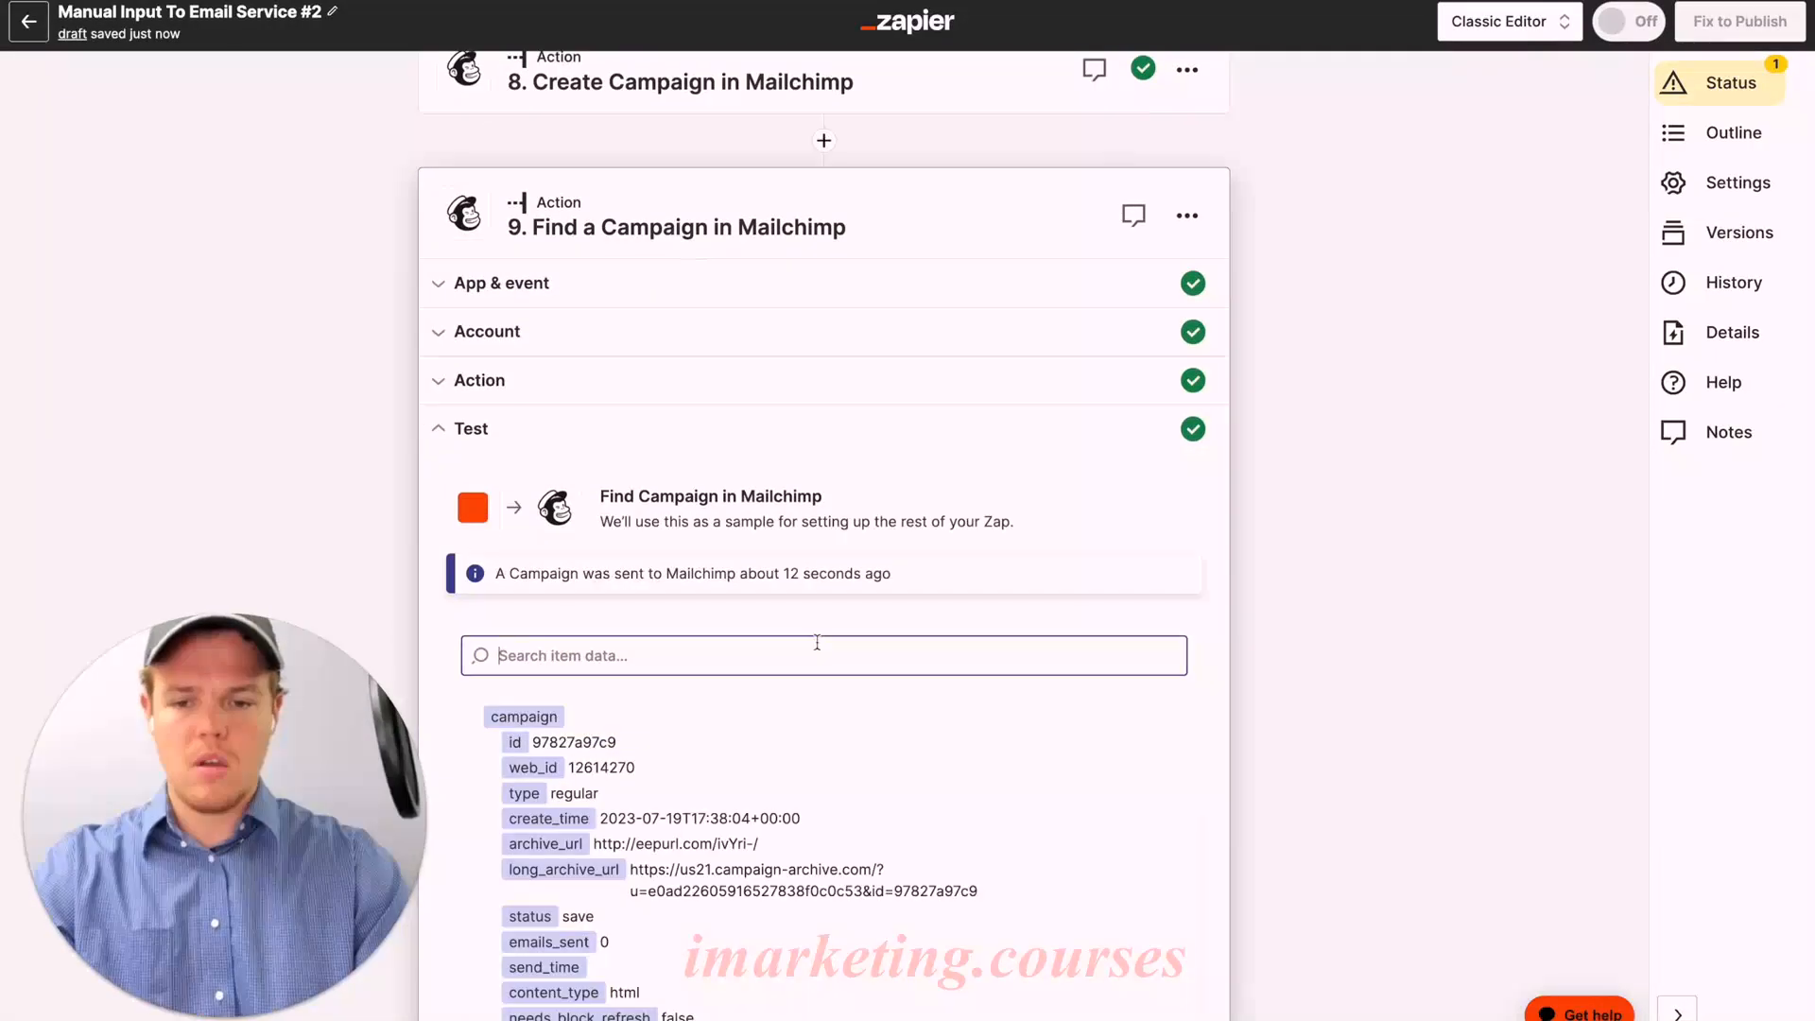
pyautogui.scroll(-20, 817, 642)
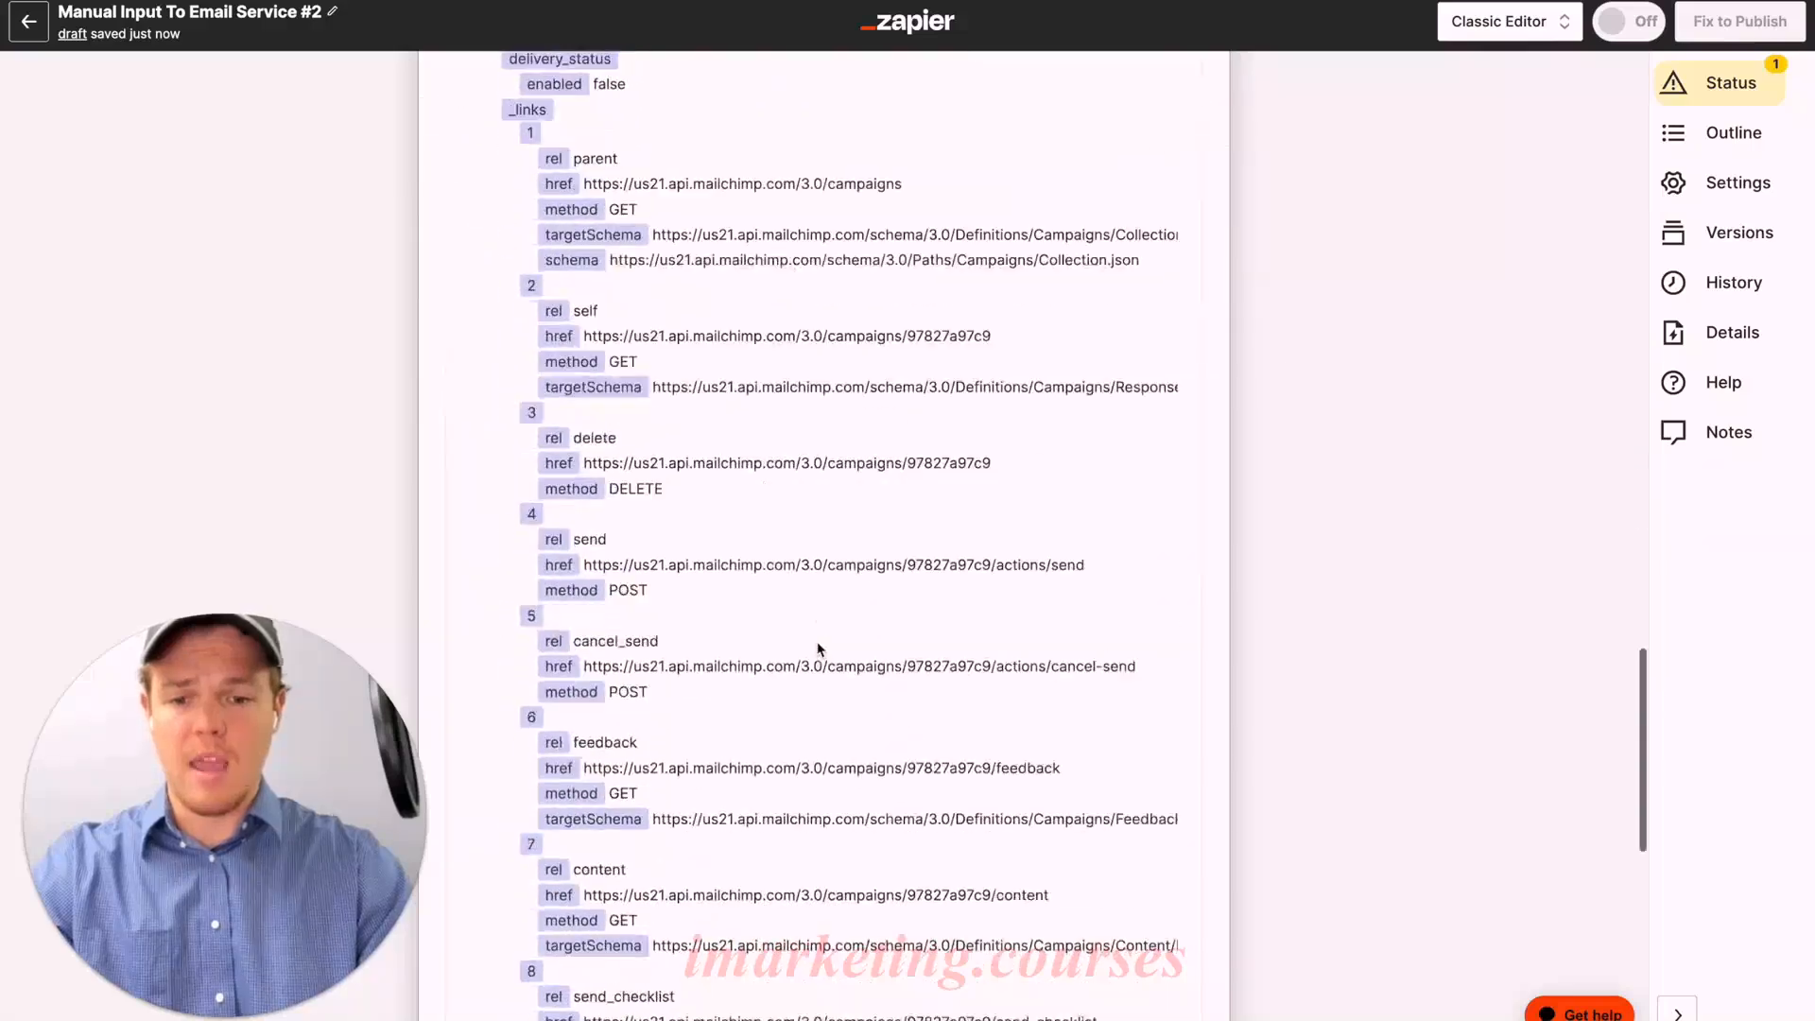
# Step: Set step 10 to Mailchimp Send Campaign with the connected Mailchimp account
pyautogui.click(842, 925)
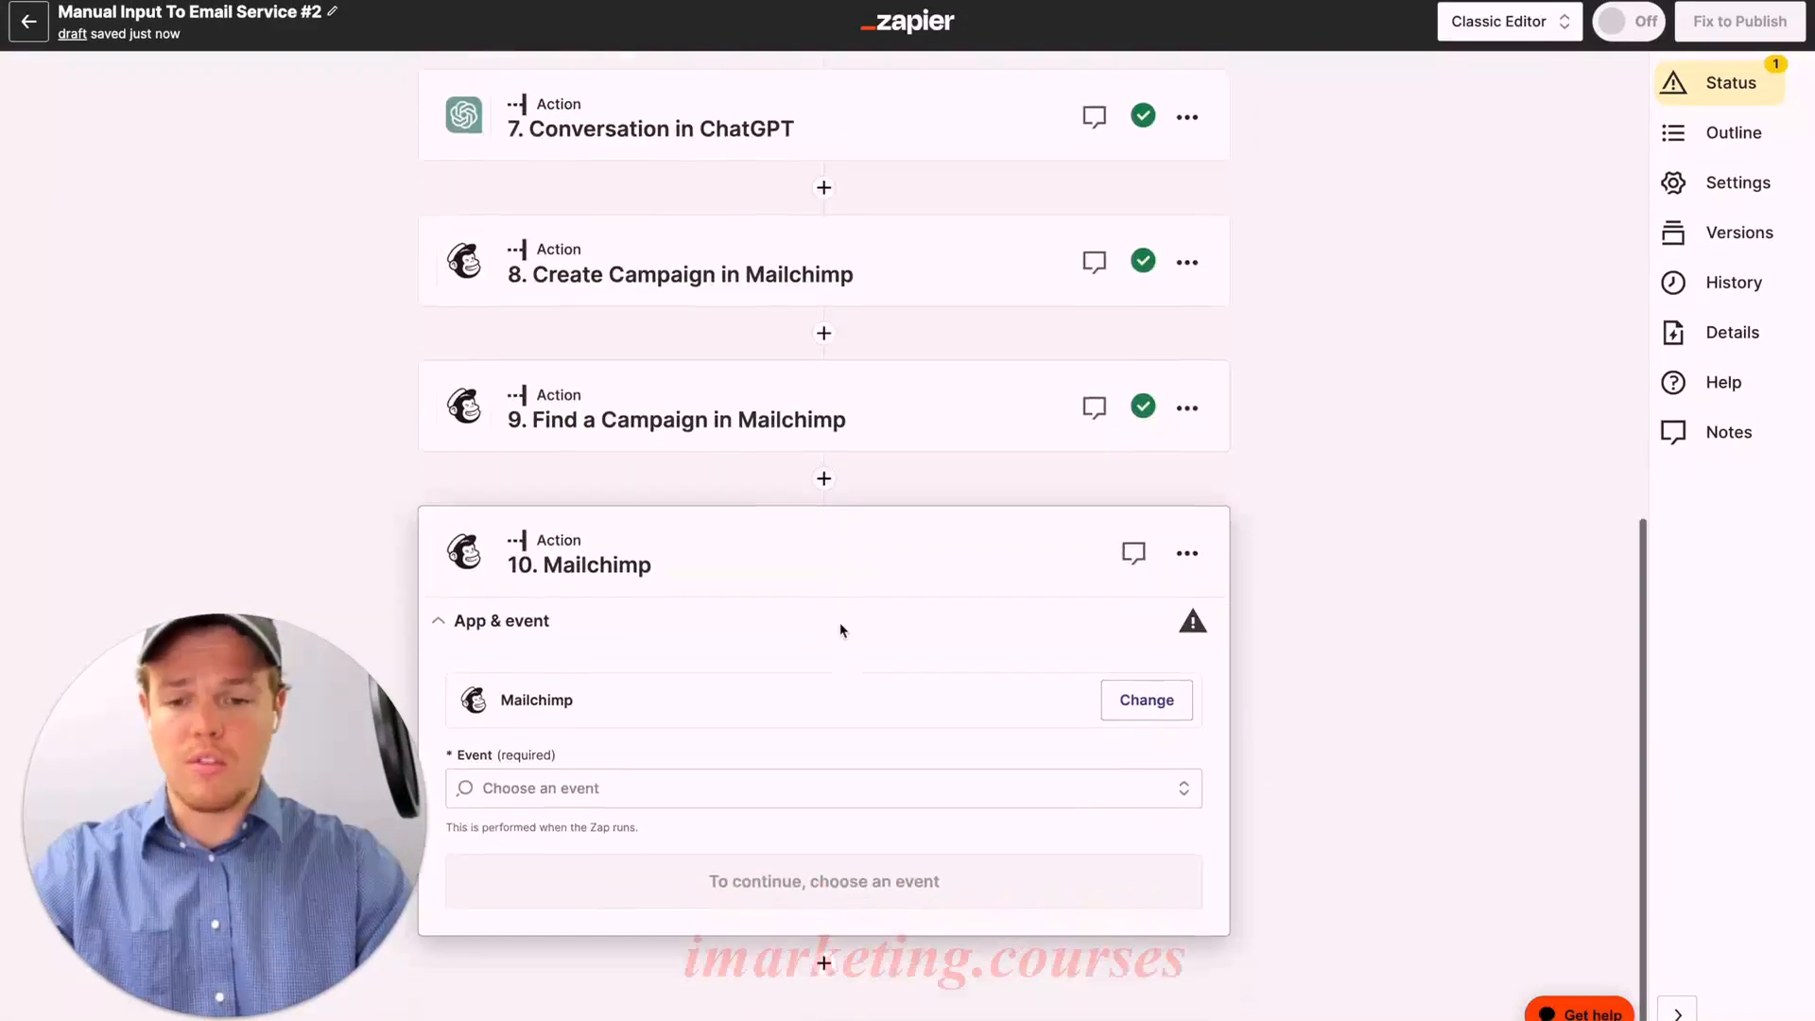
pyautogui.click(681, 785)
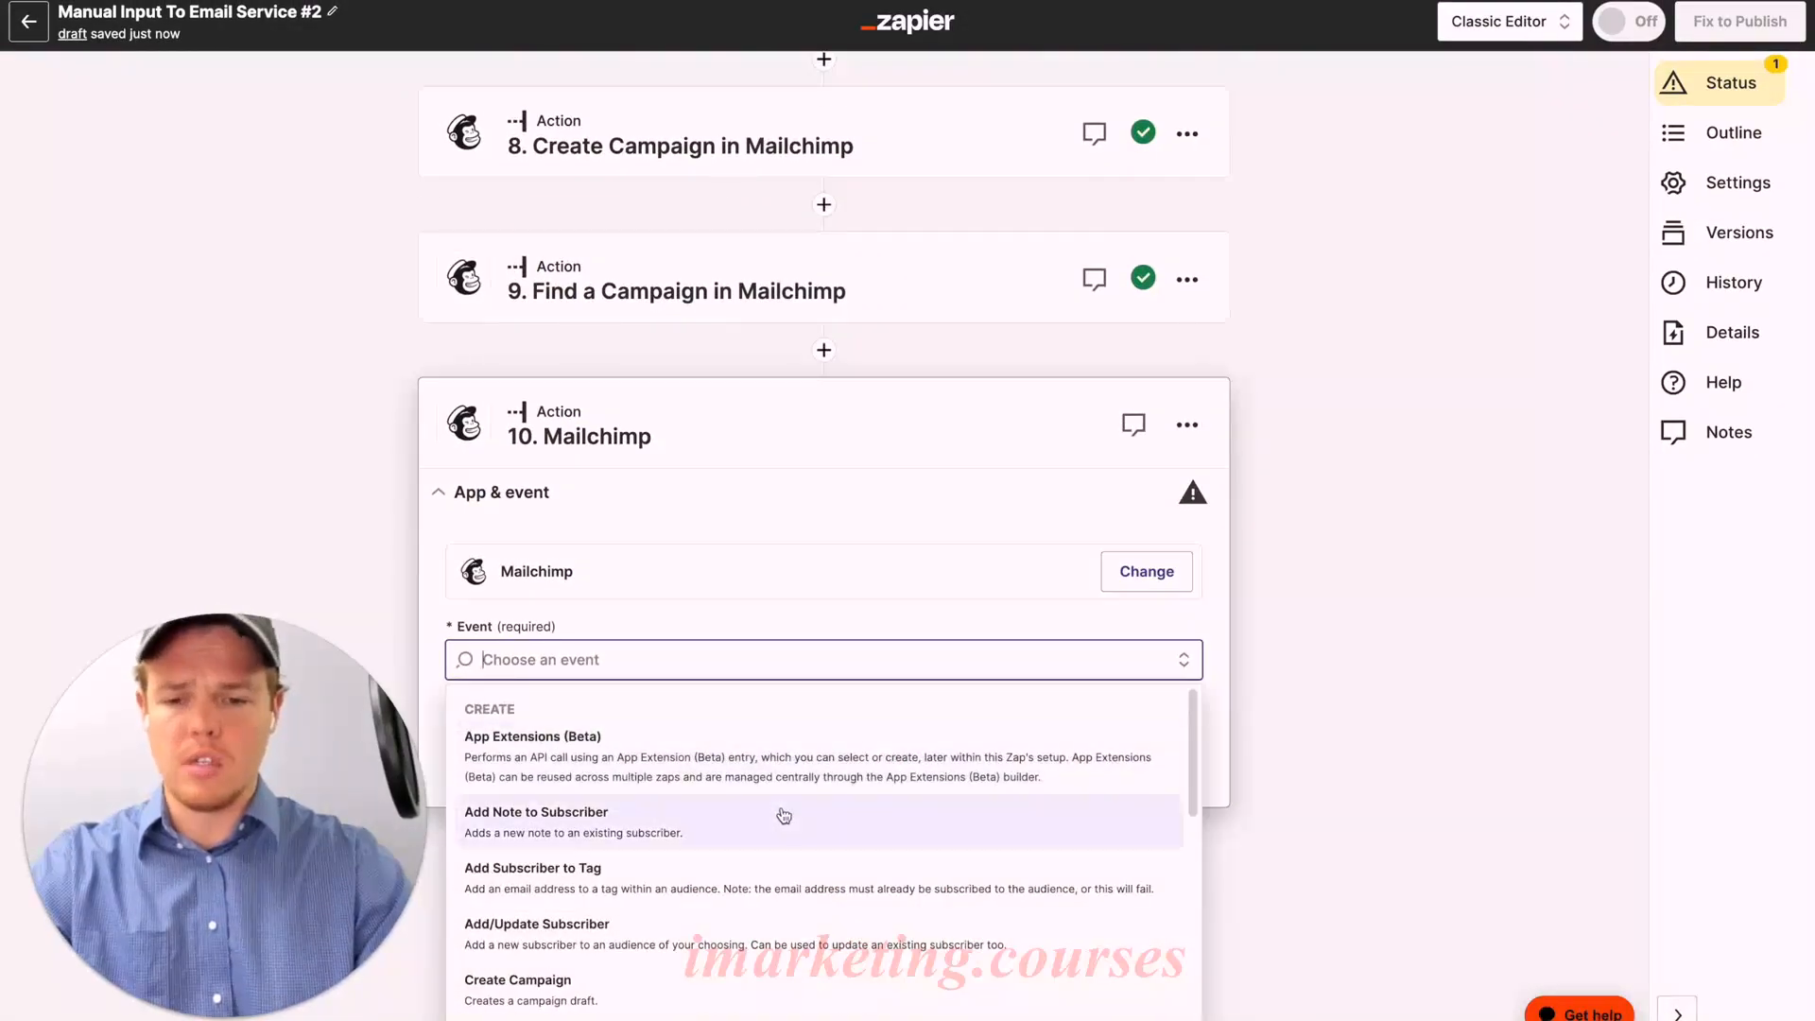
pyautogui.scroll(-6, 780, 826)
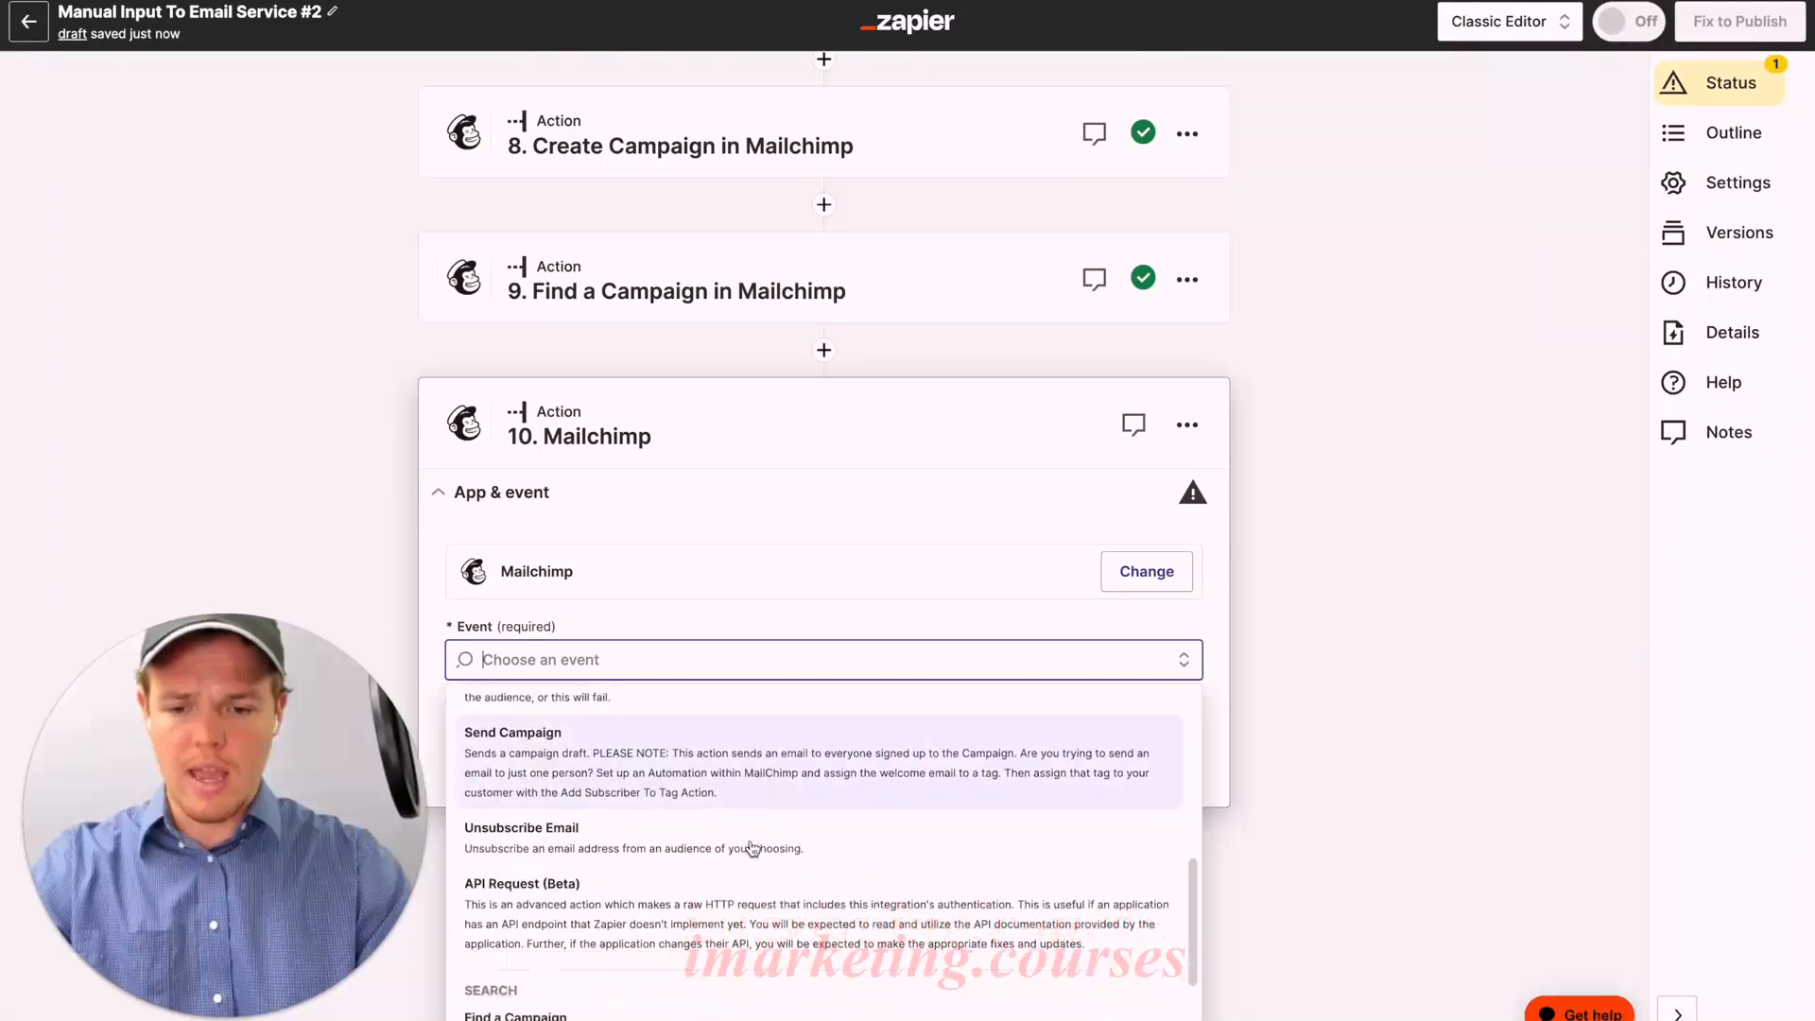
pyautogui.click(719, 658)
pyautogui.write('send')
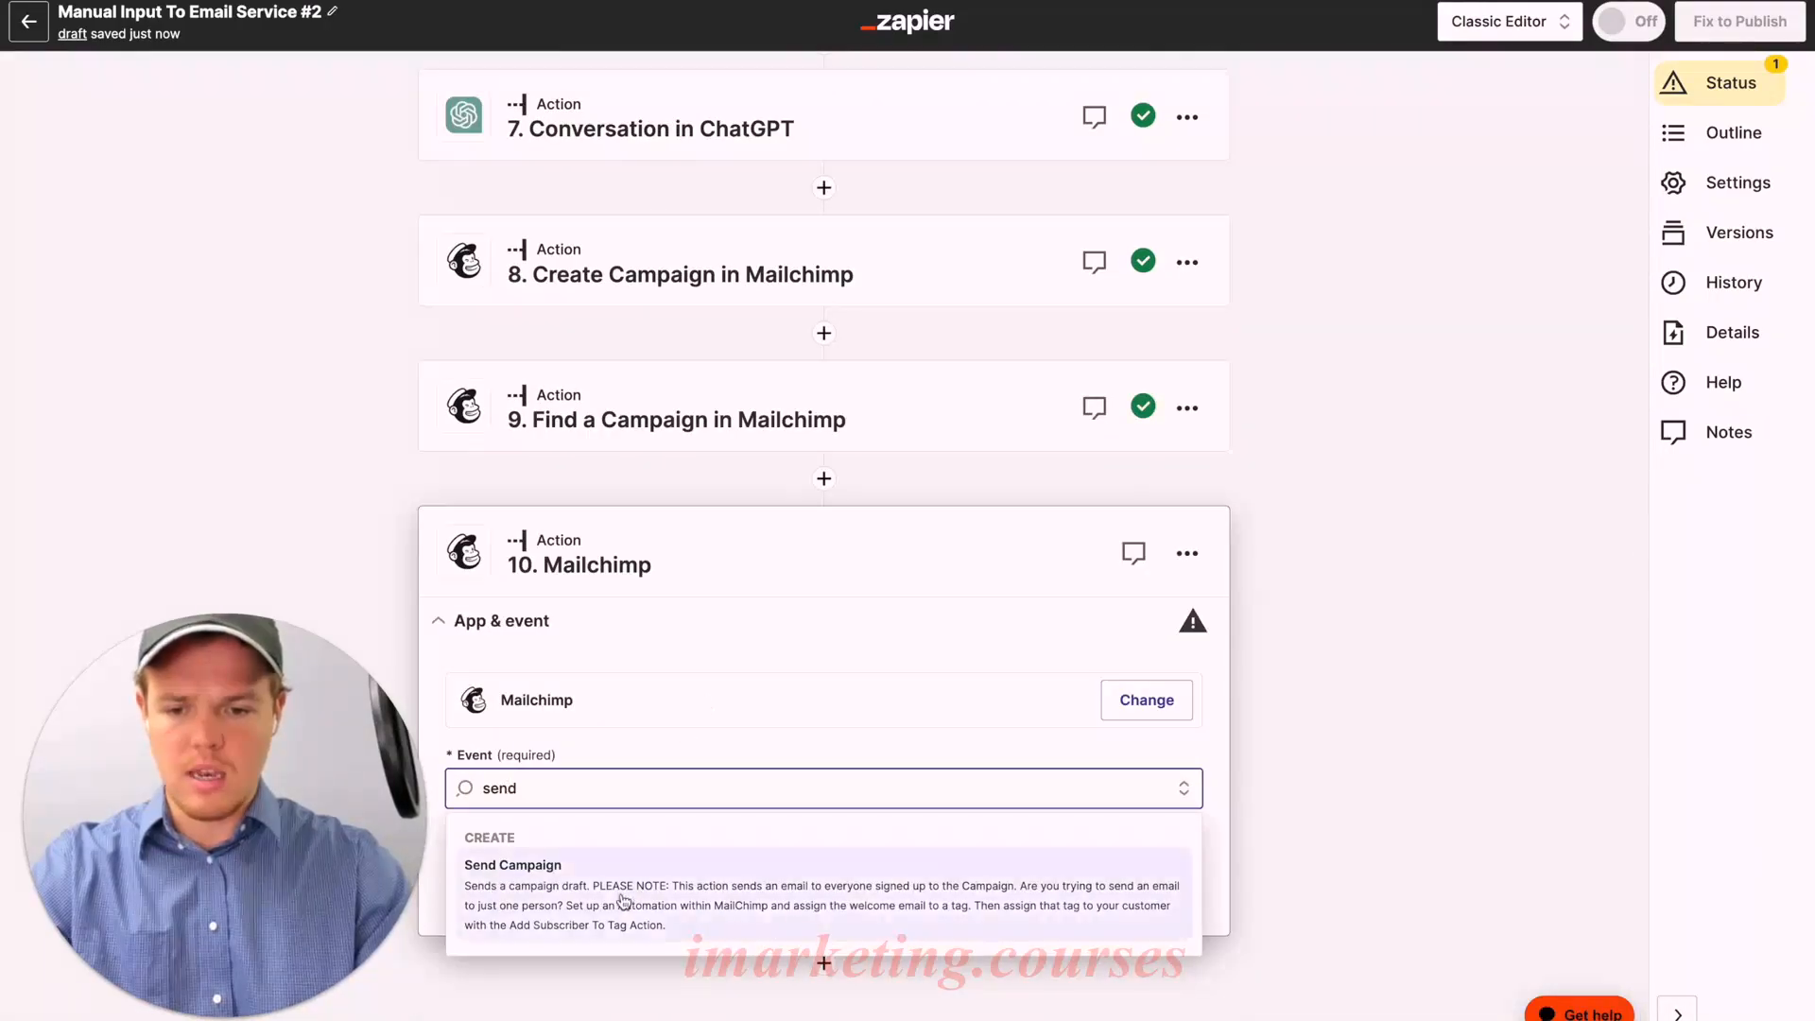
pyautogui.click(624, 897)
pyautogui.scroll(-2, 777, 753)
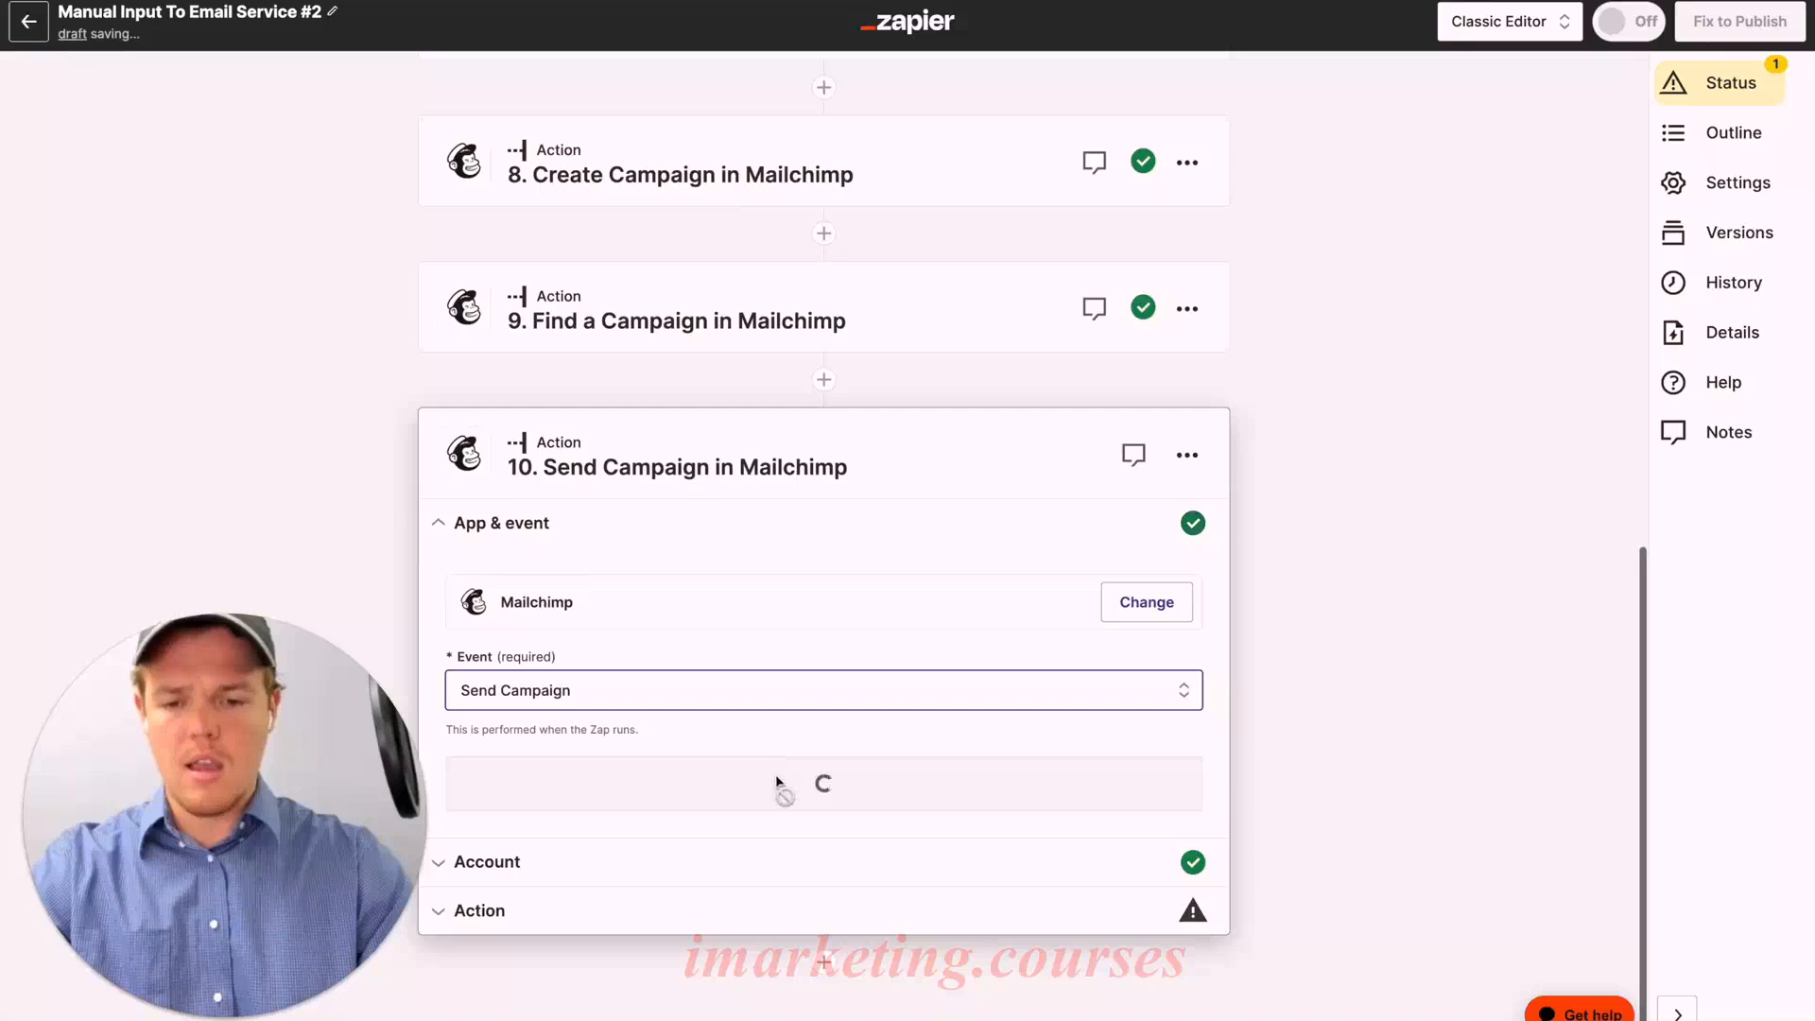
pyautogui.click(814, 790)
pyautogui.click(498, 831)
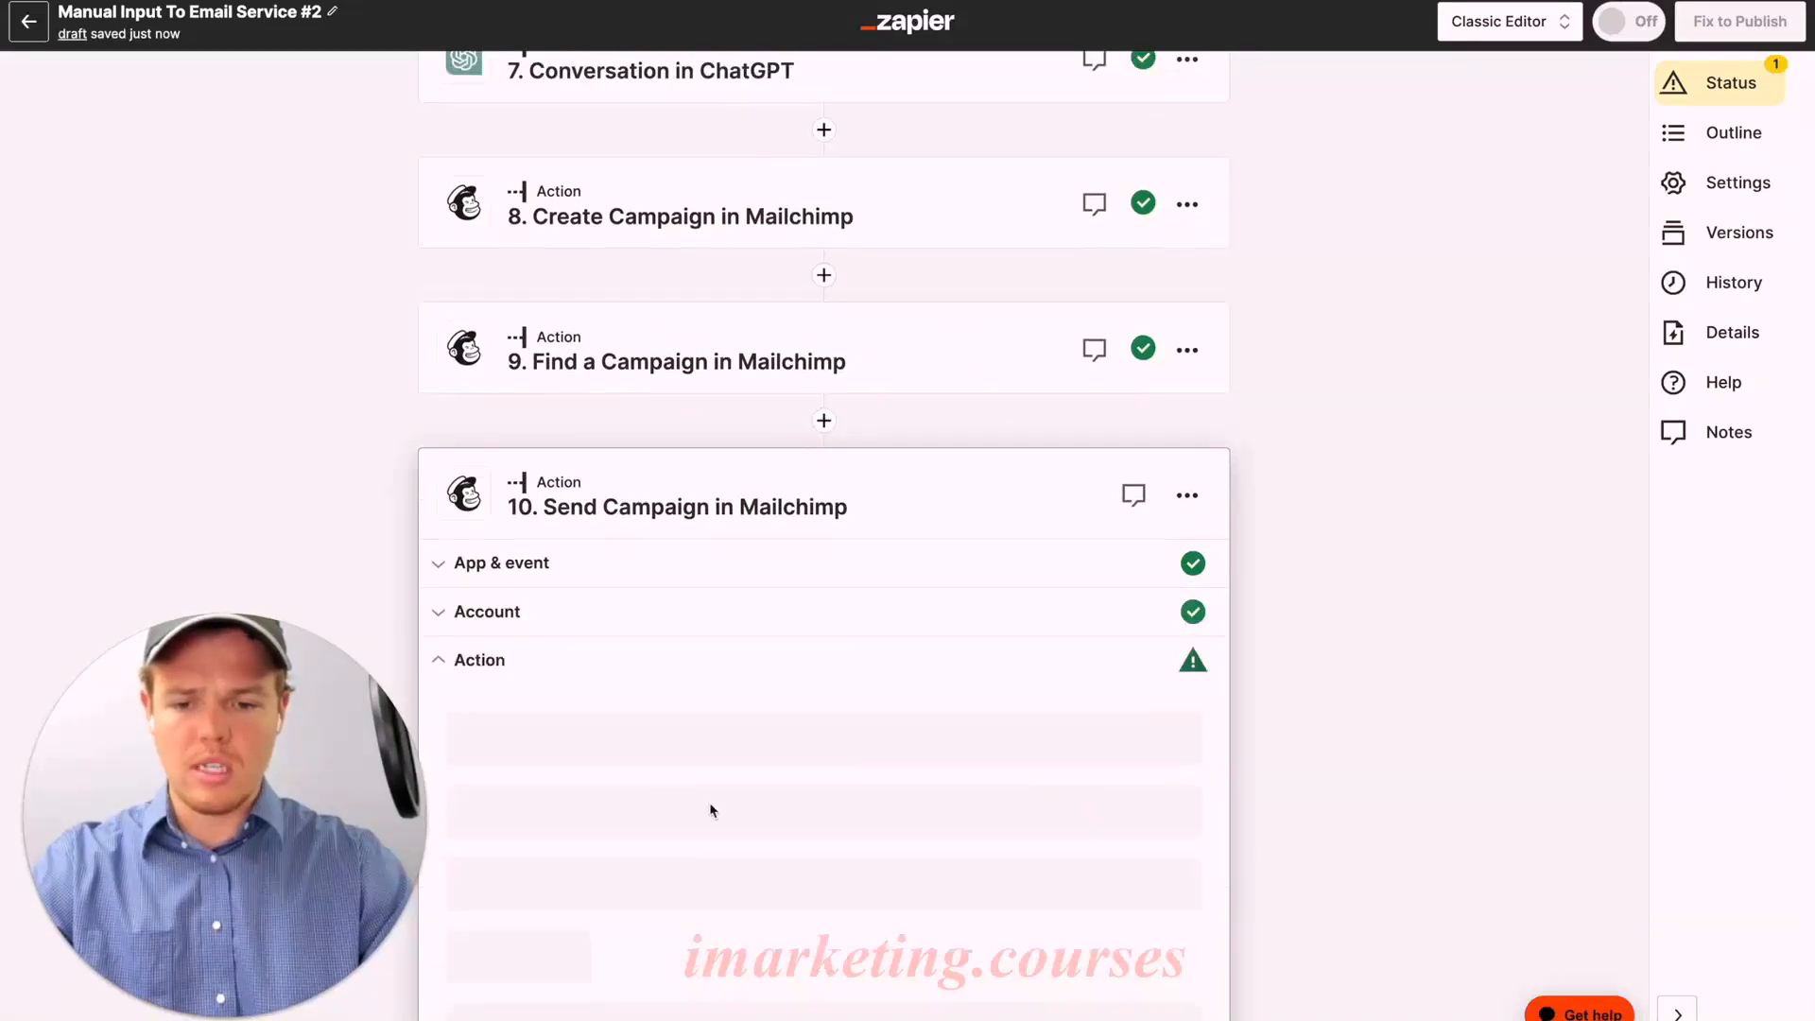
# Step: Insert step 9's Campaign Id into Campaign, then browse existing campaigns instead
pyautogui.click(723, 773)
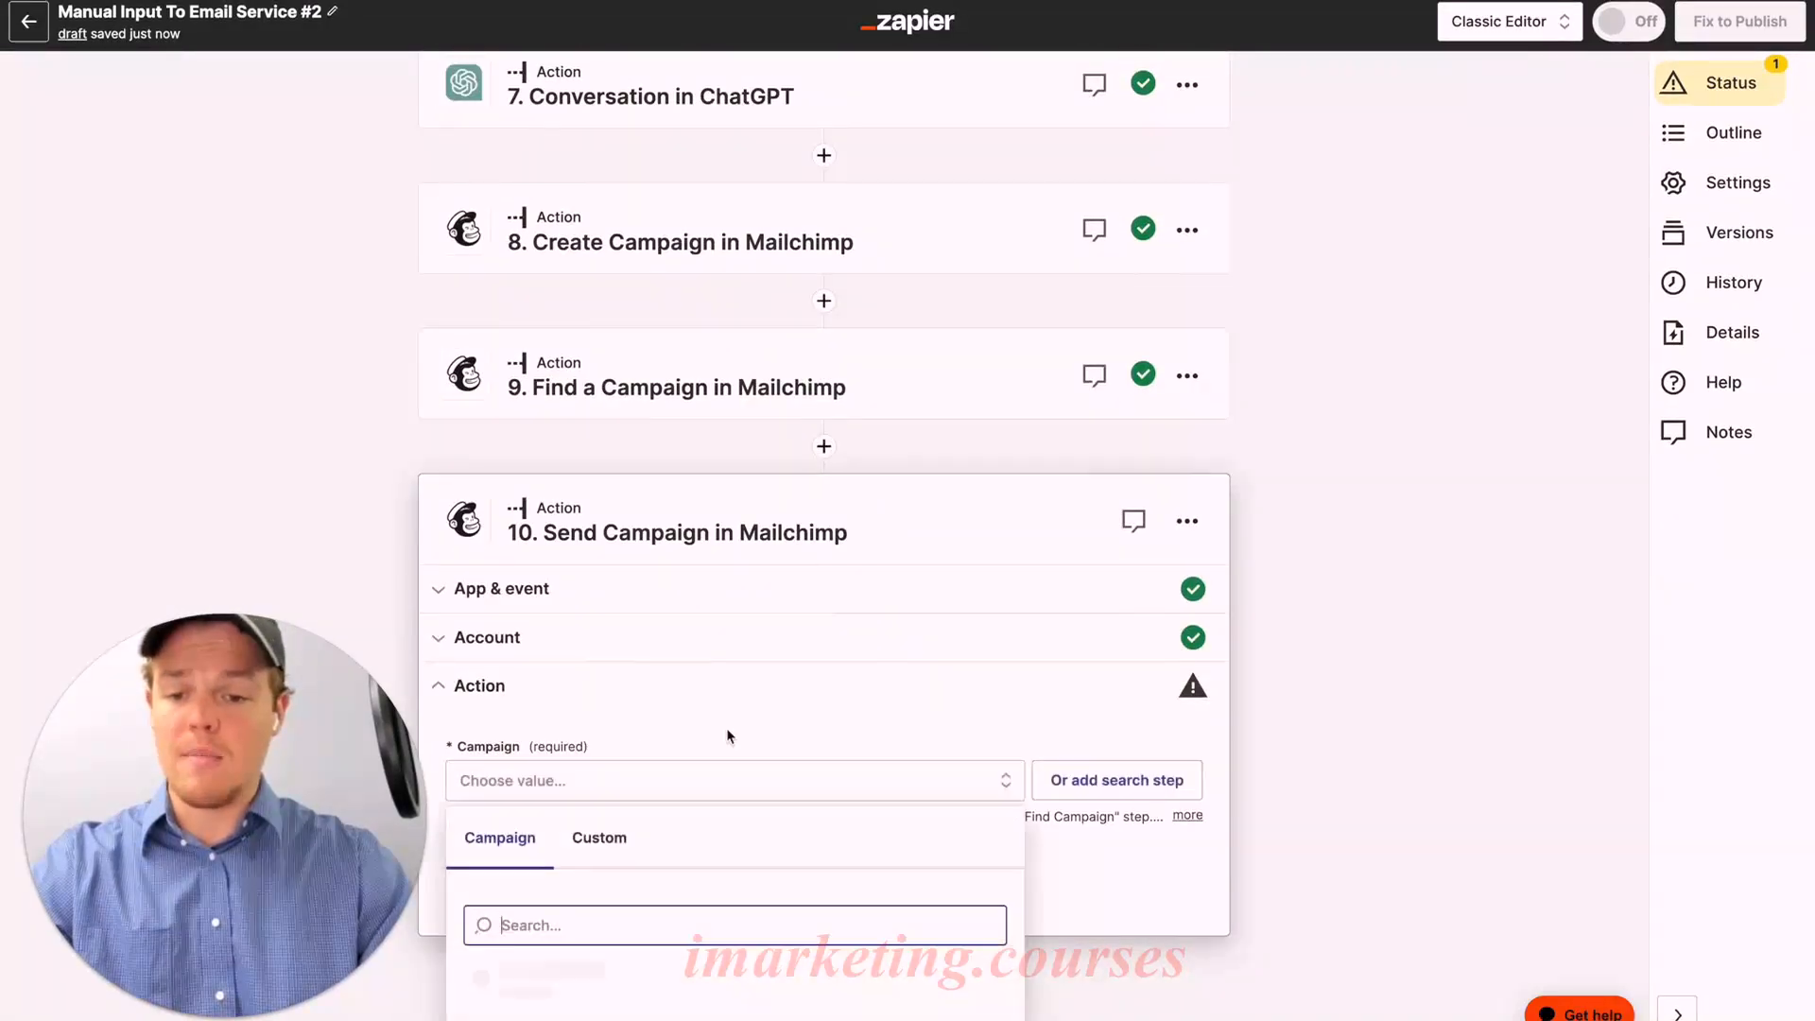
pyautogui.click(598, 800)
pyautogui.scroll(-3, 756, 823)
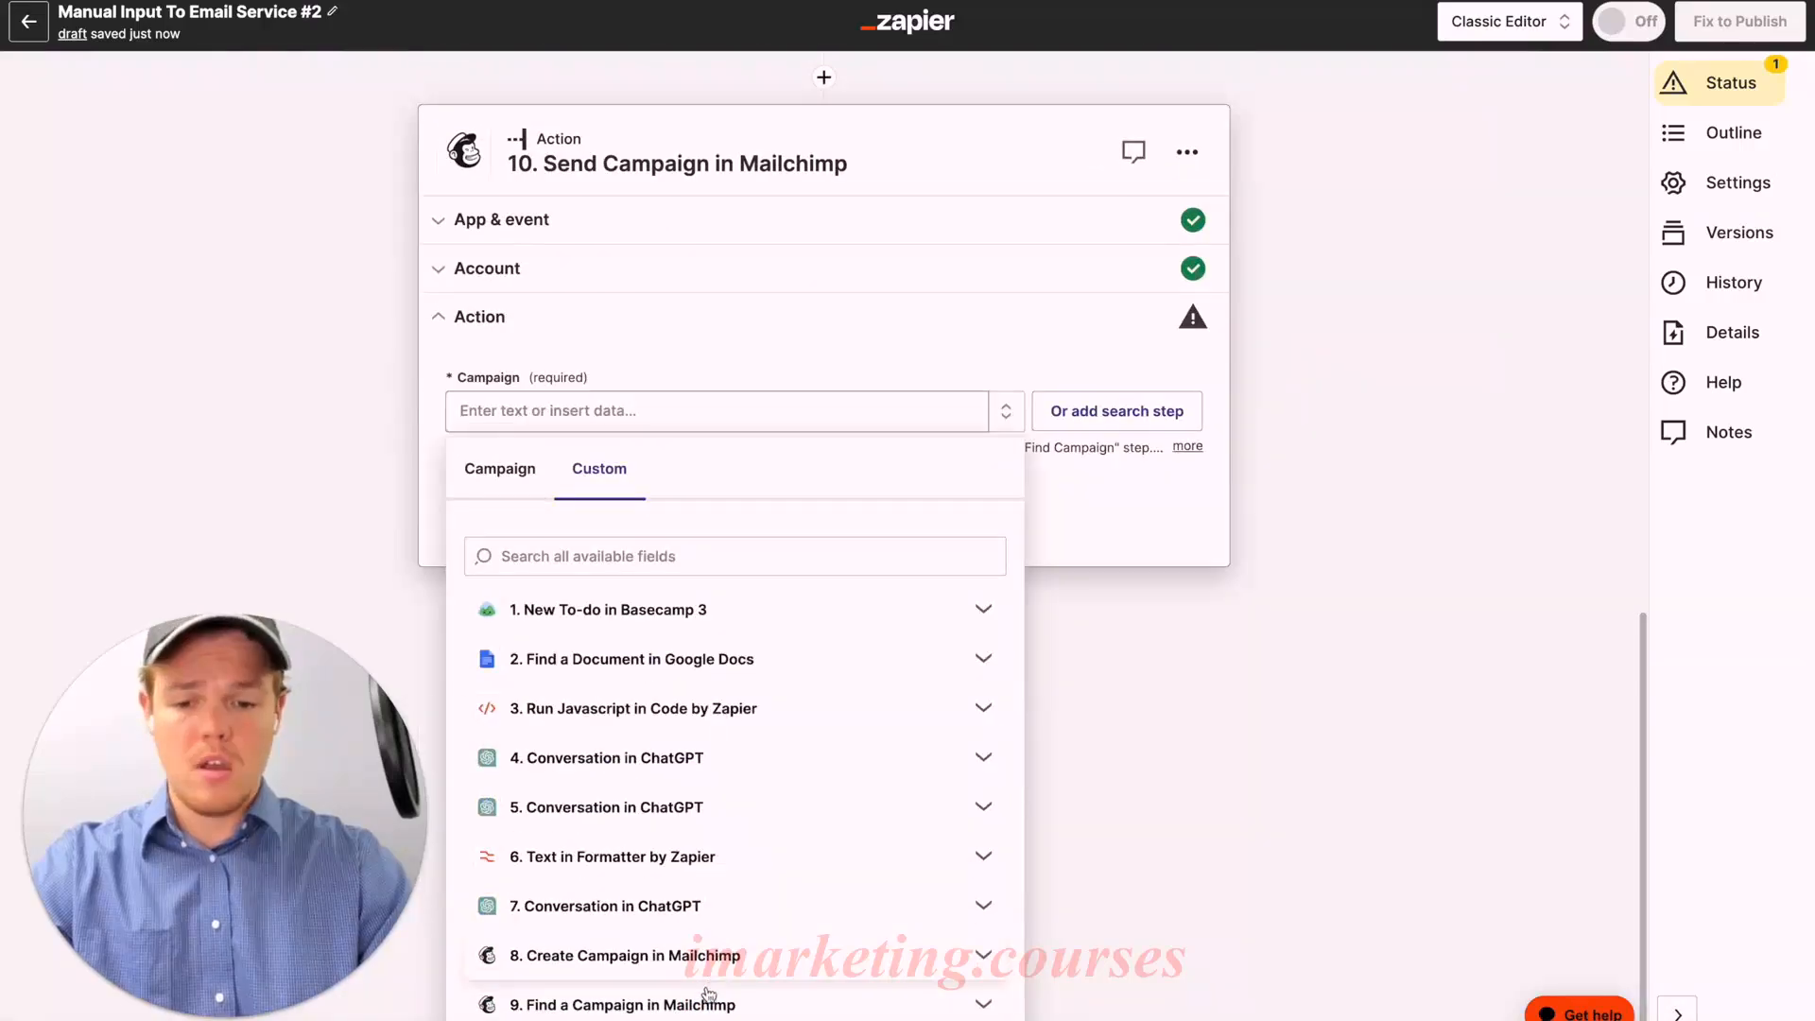
pyautogui.scroll(-10, 759, 834)
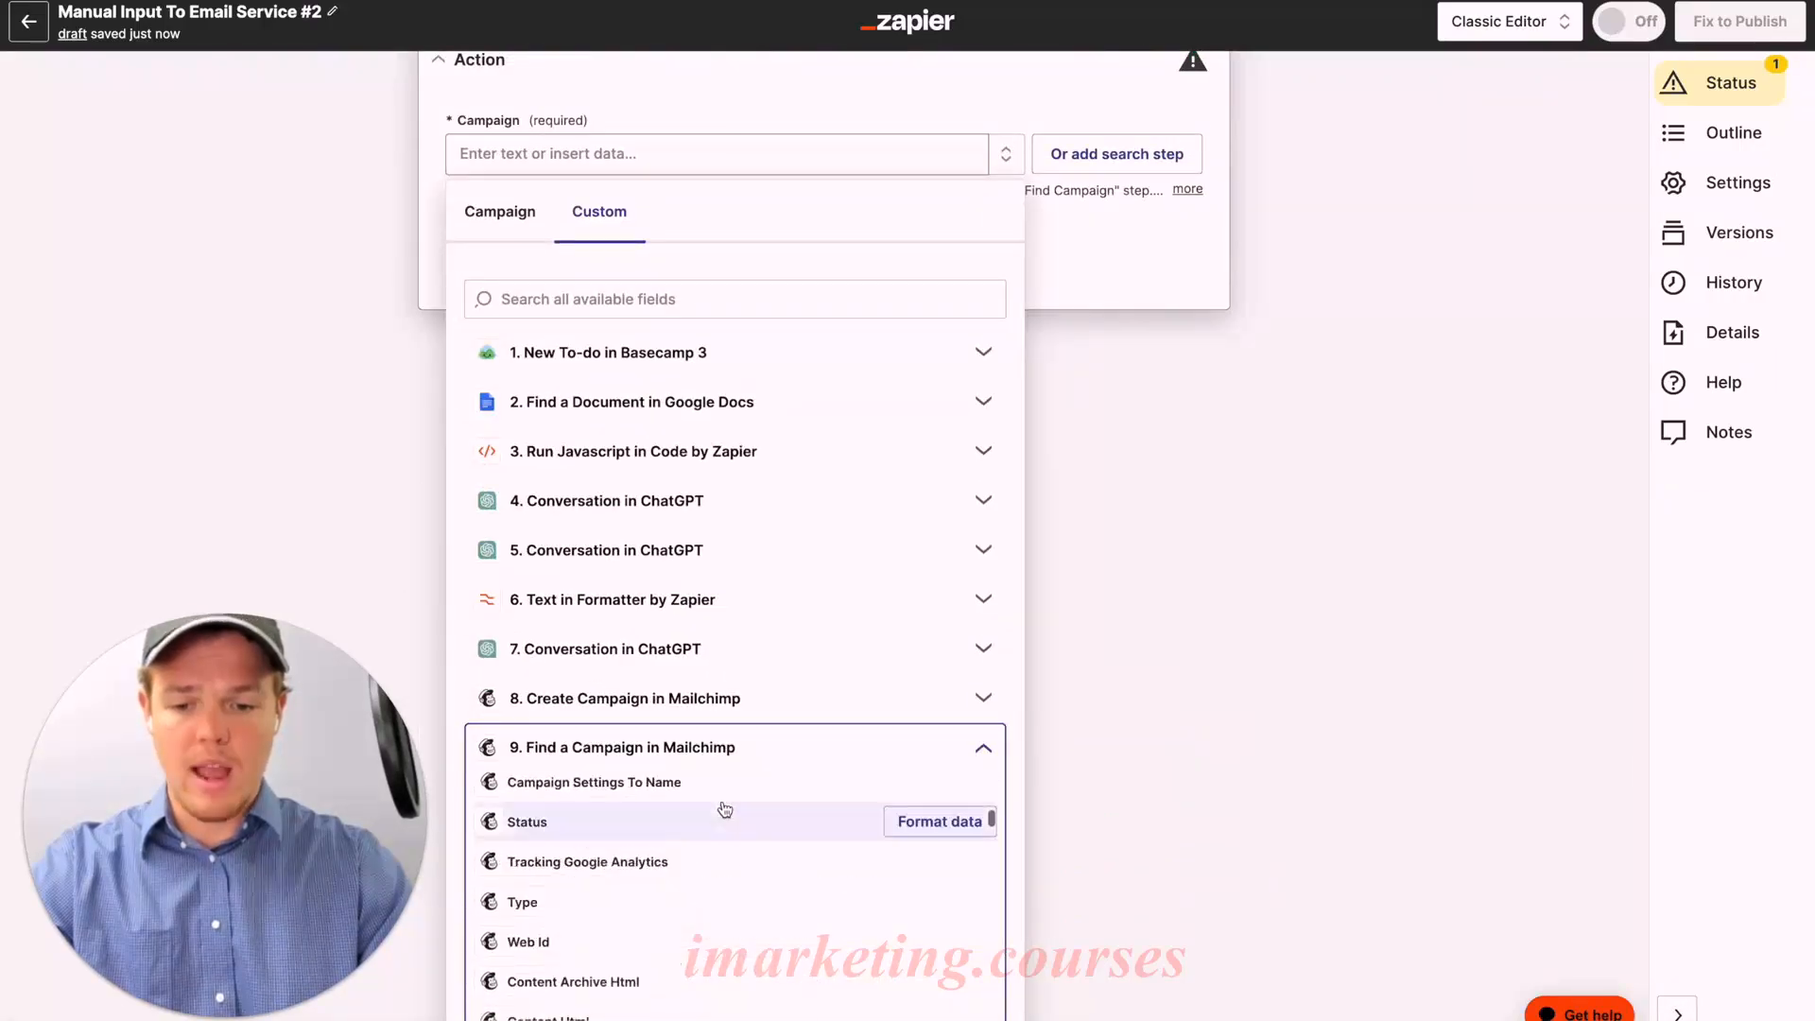
pyautogui.scroll(-10, 724, 809)
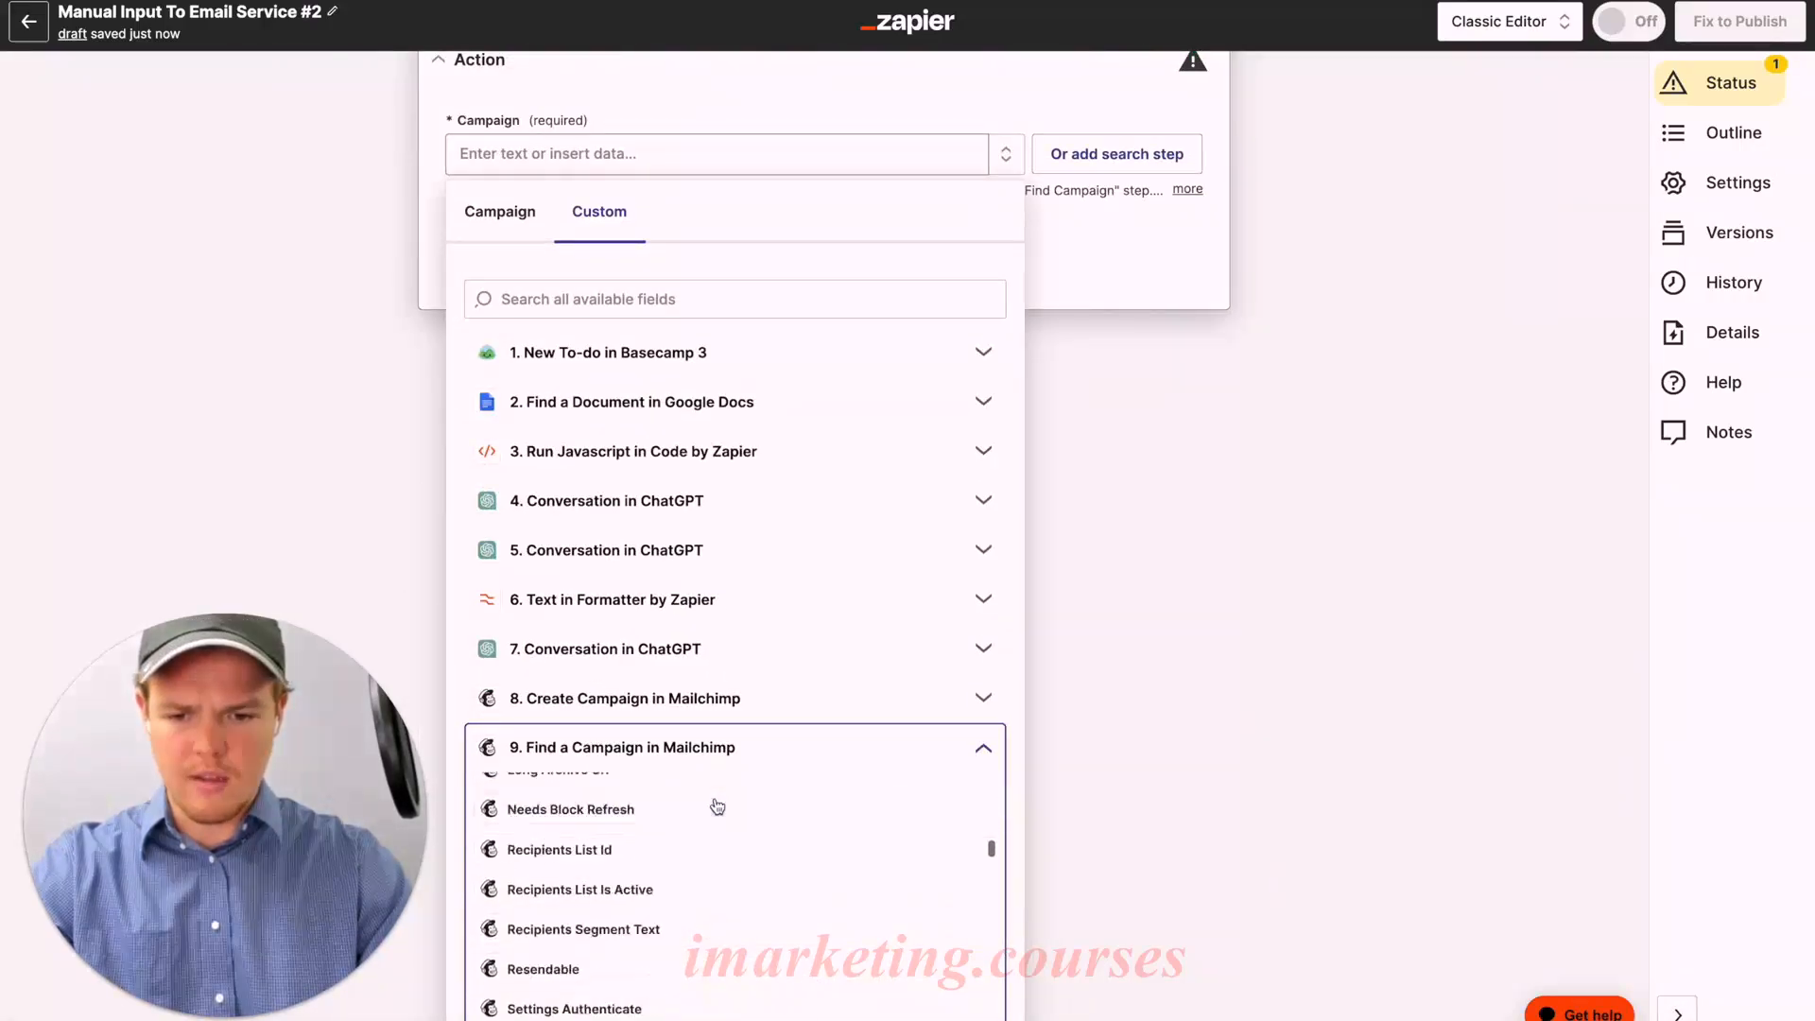
pyautogui.scroll(-5, 714, 870)
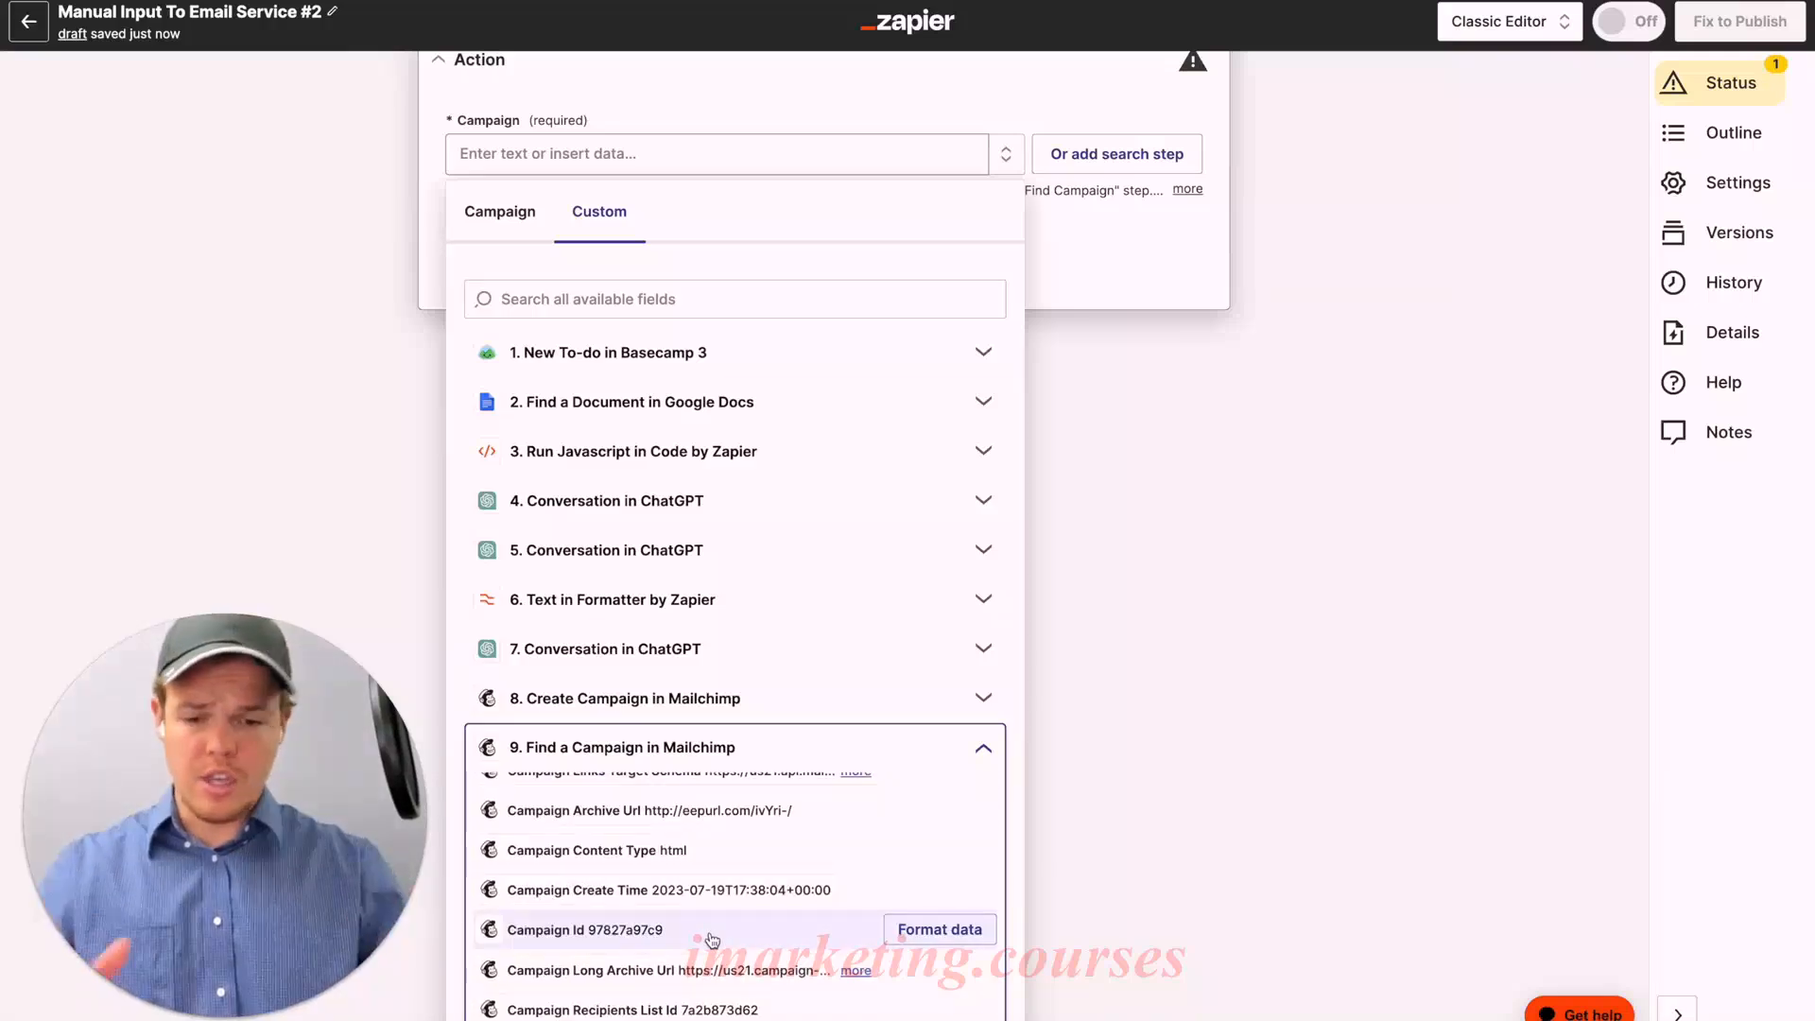
pyautogui.click(631, 936)
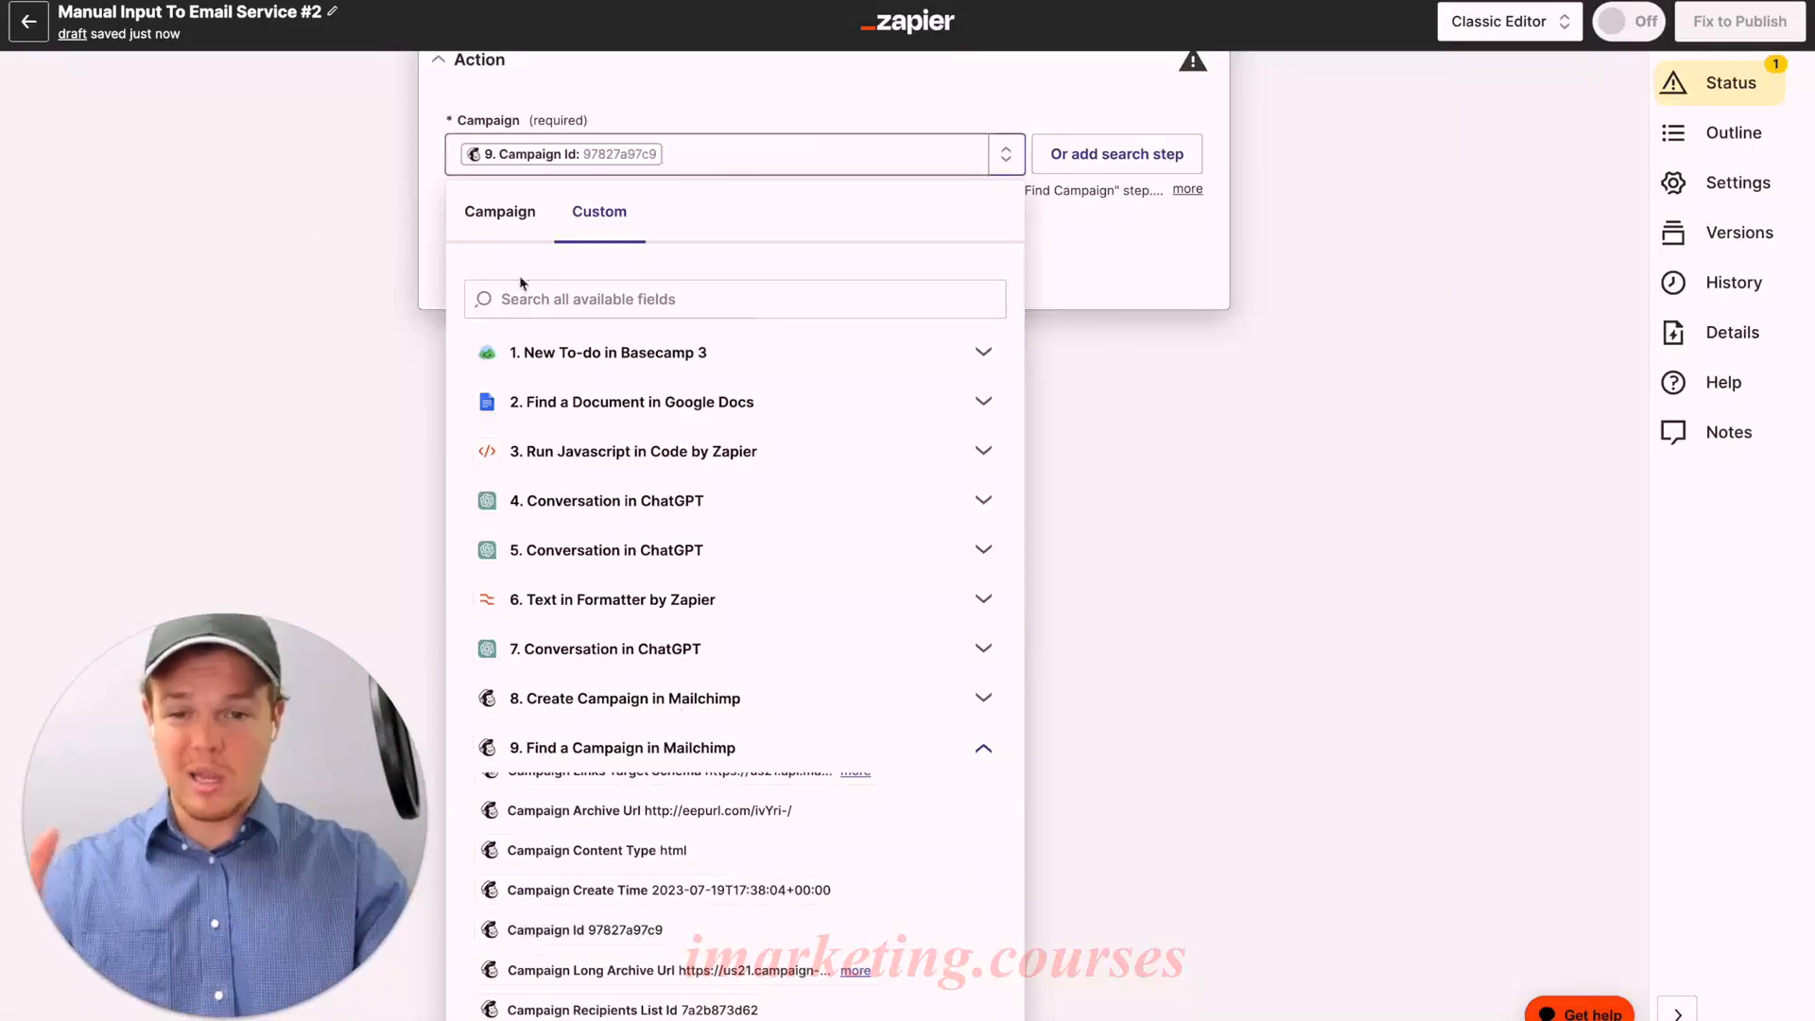
pyautogui.click(274, 252)
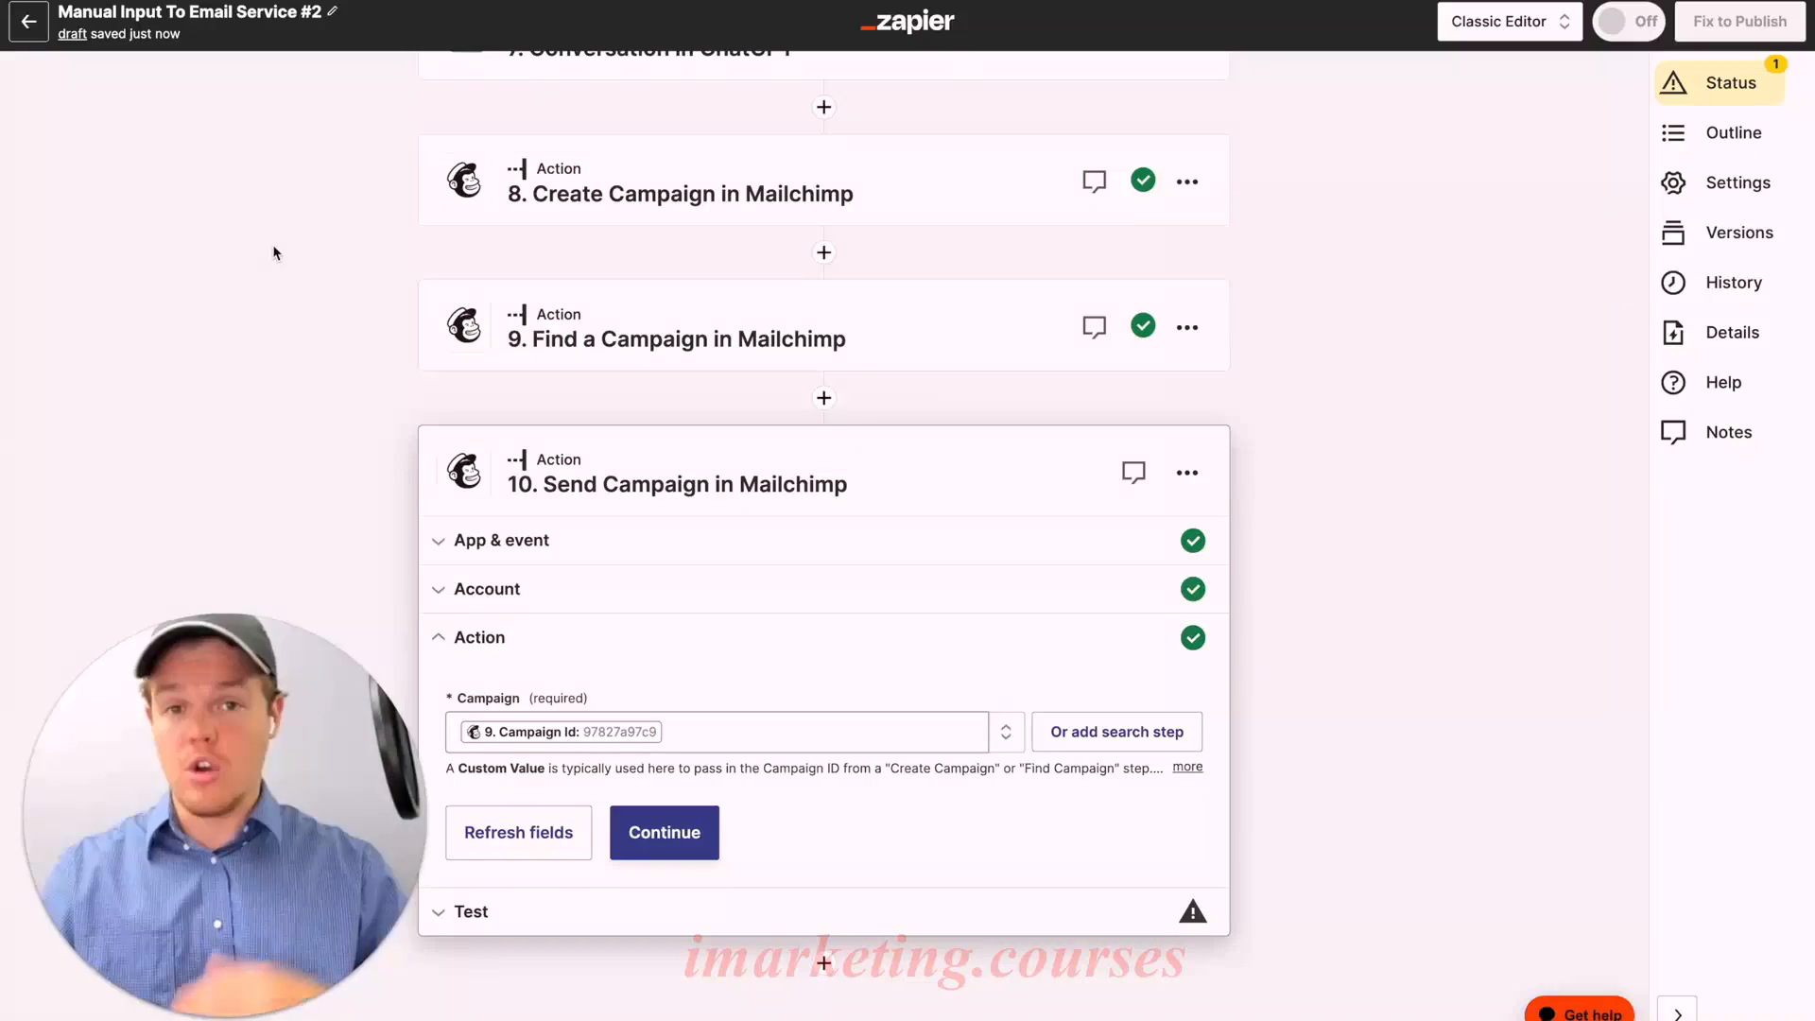
pyautogui.click(546, 732)
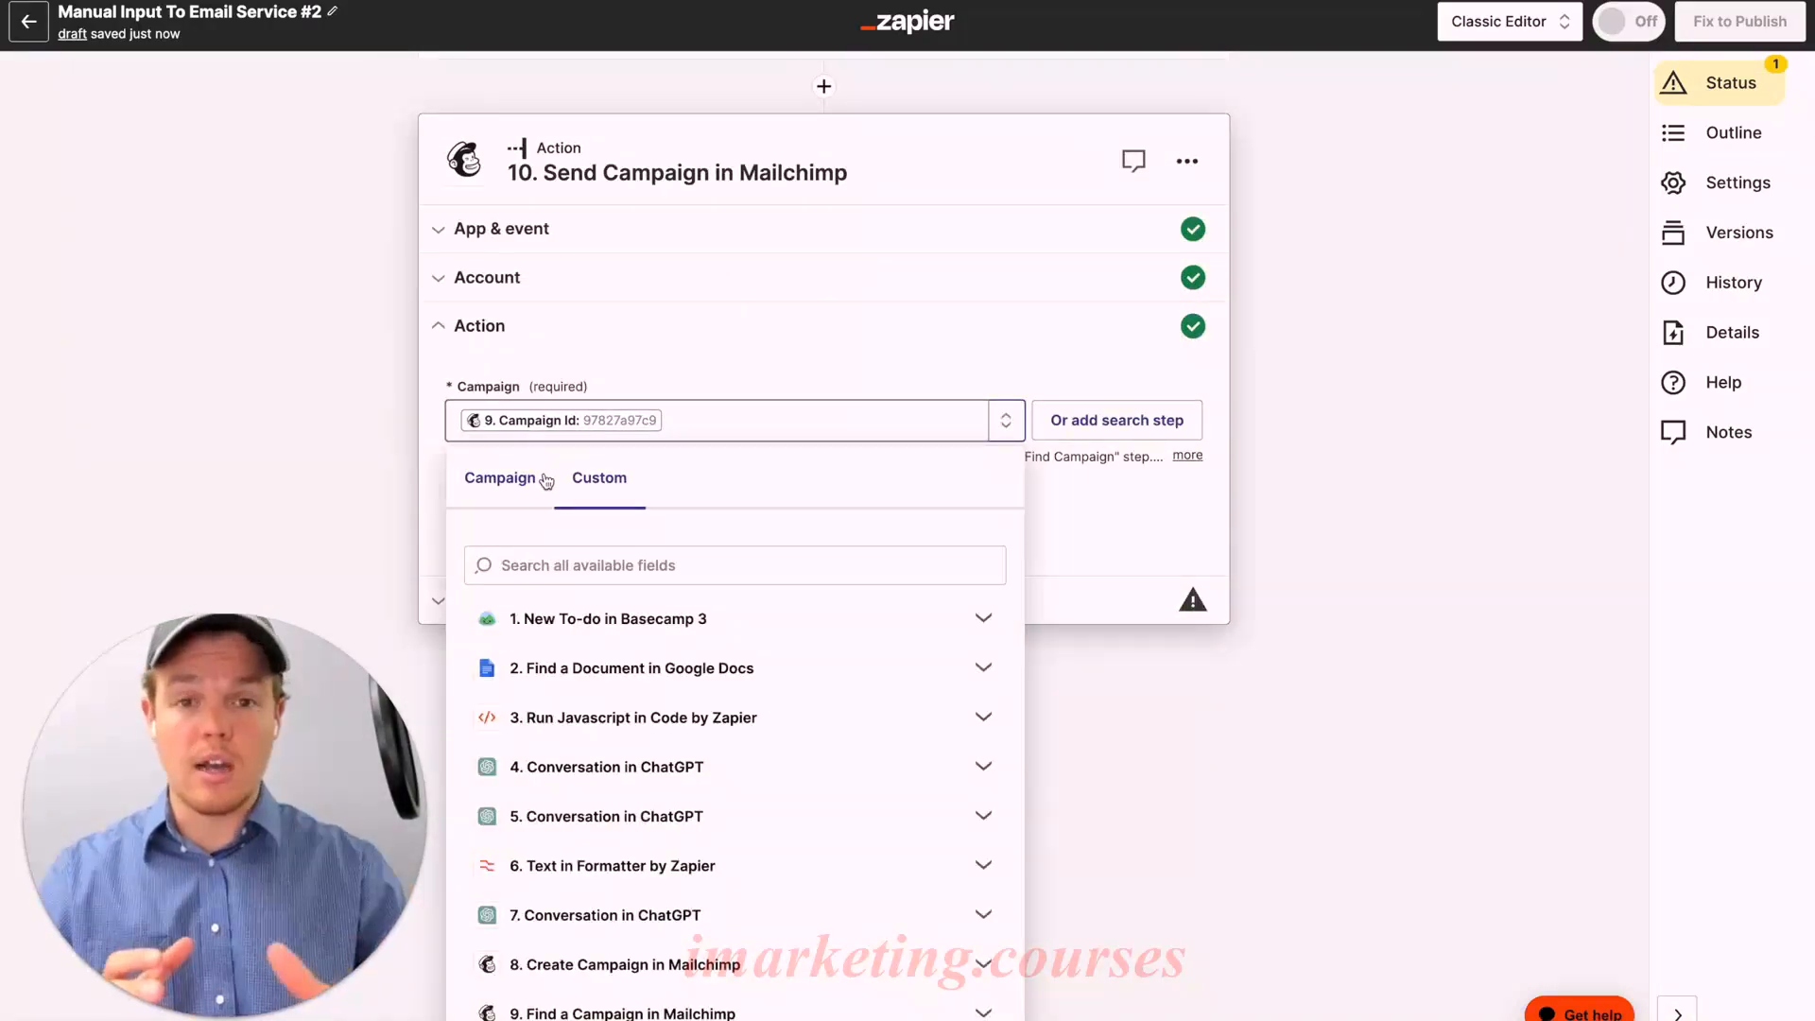
pyautogui.scroll(-1, 681, 841)
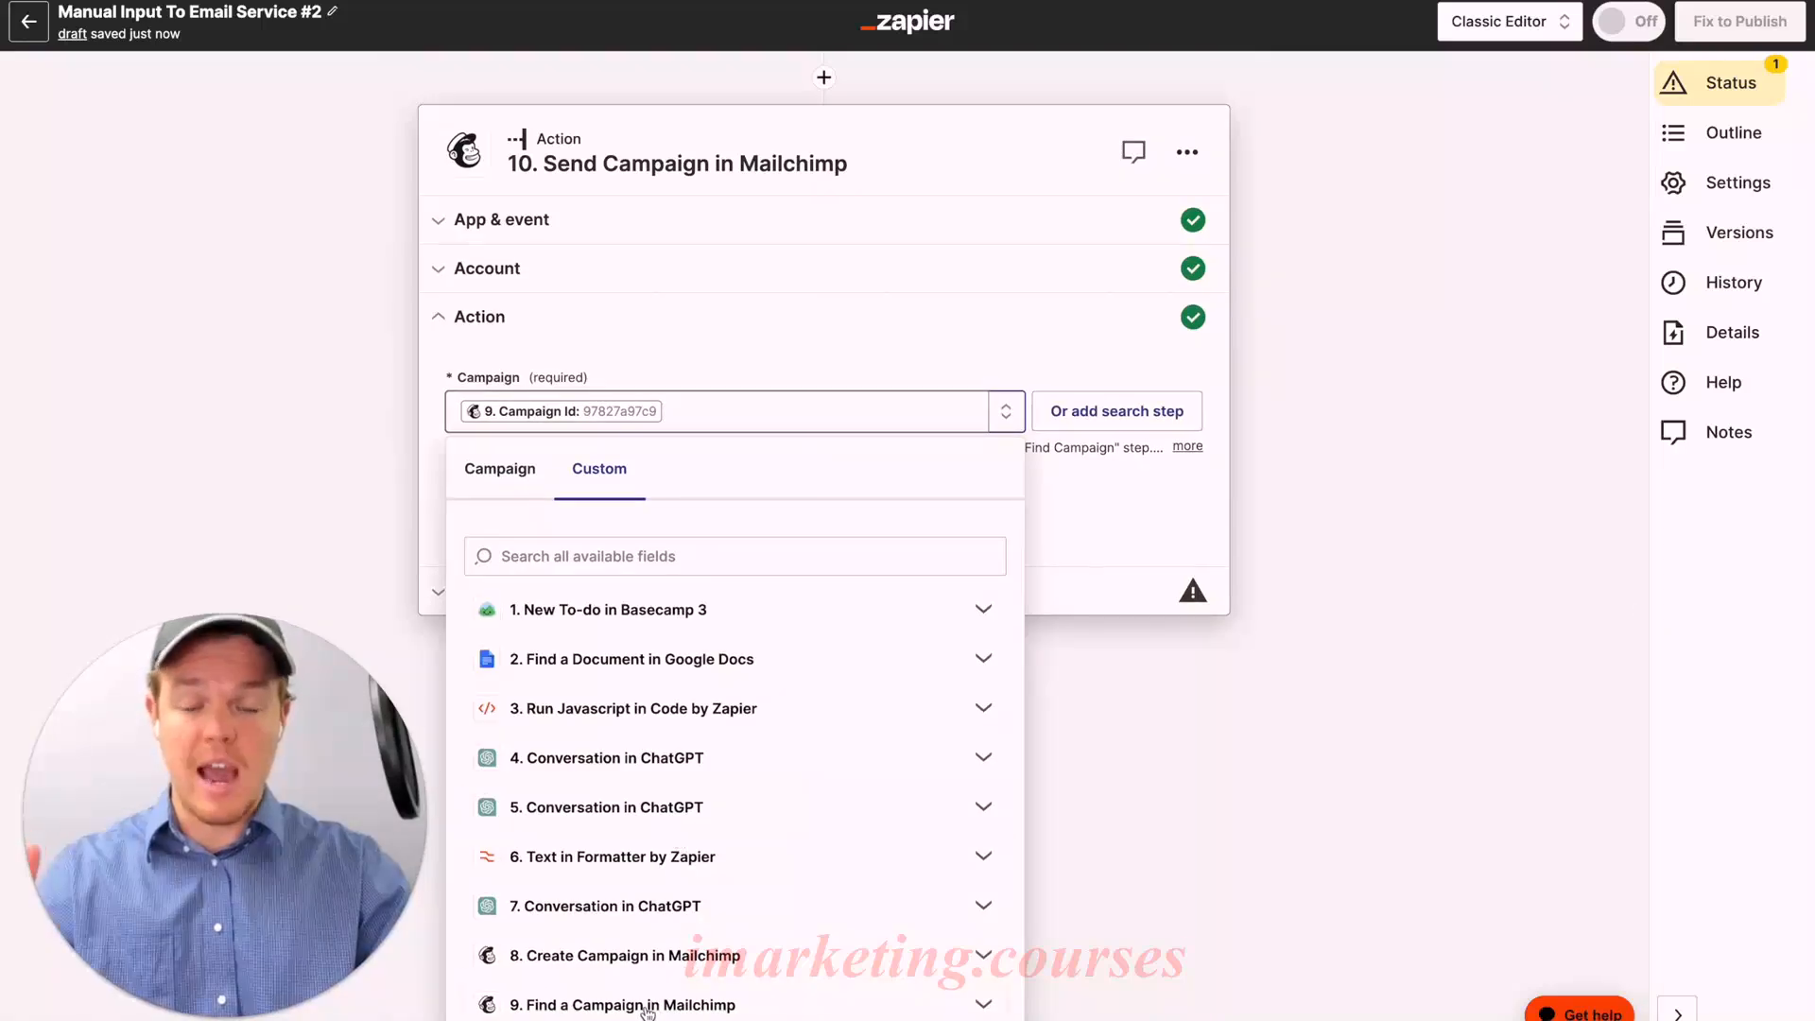
pyautogui.click(527, 473)
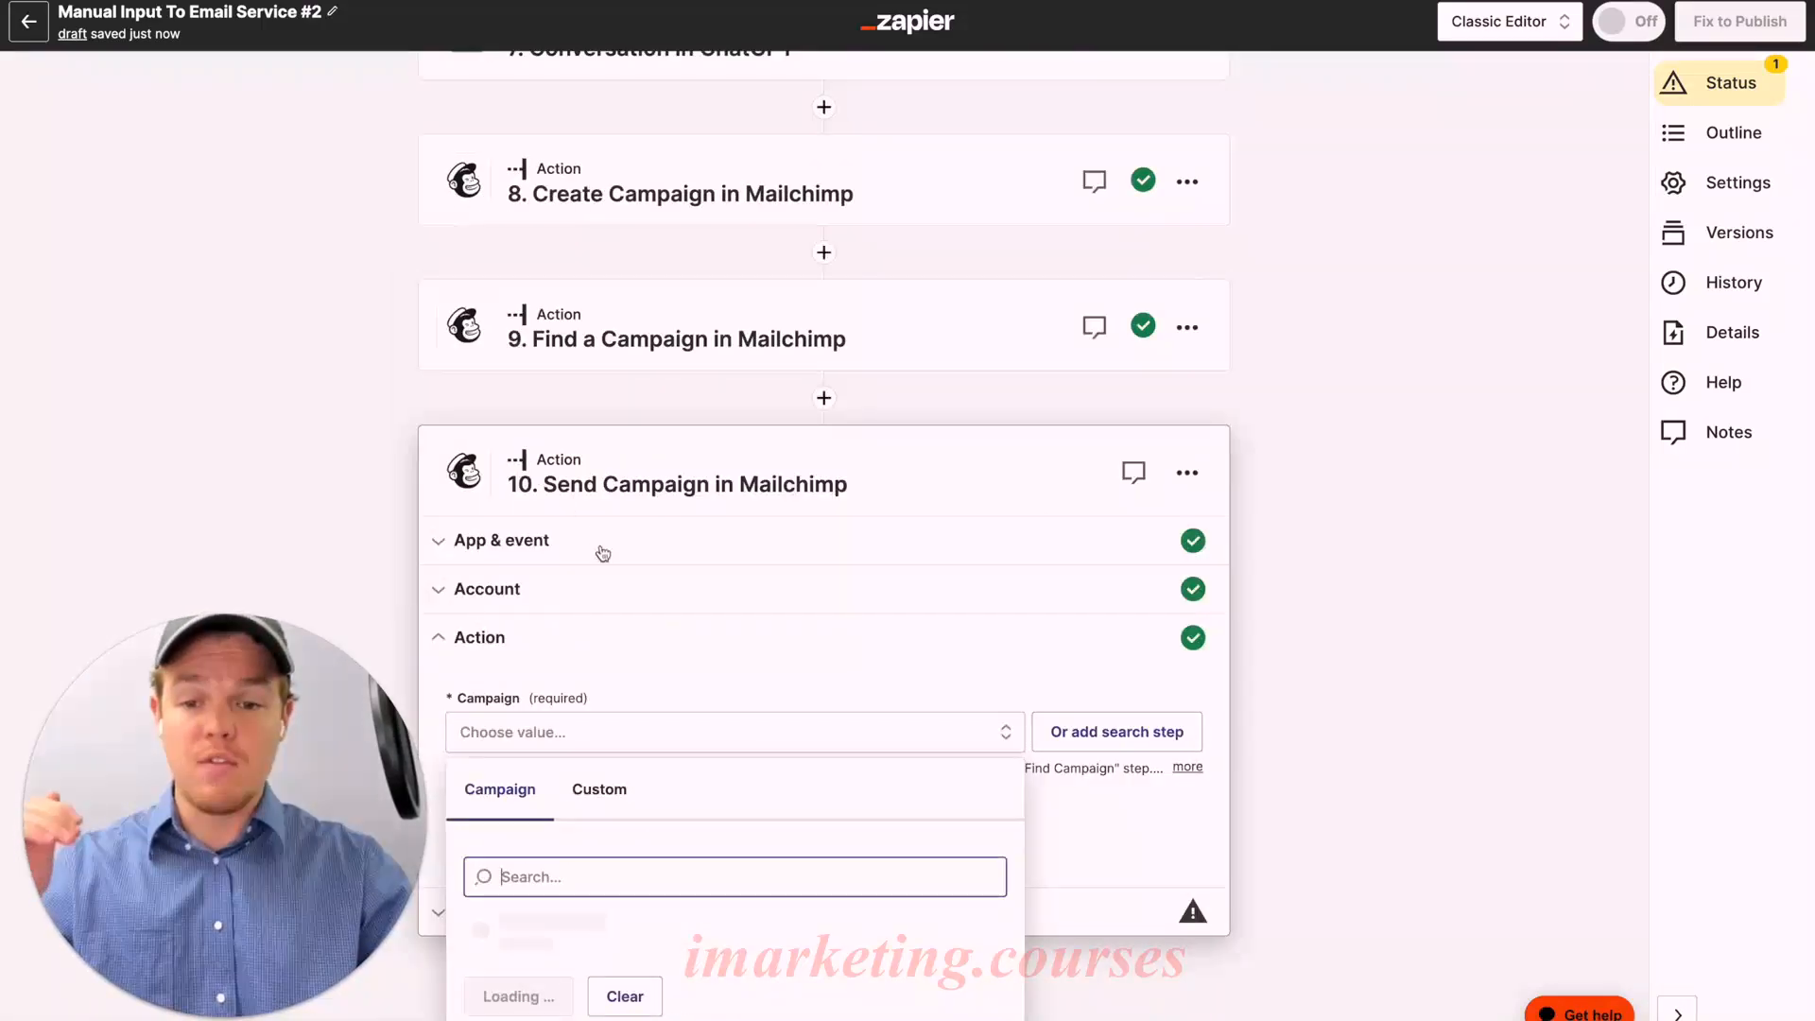